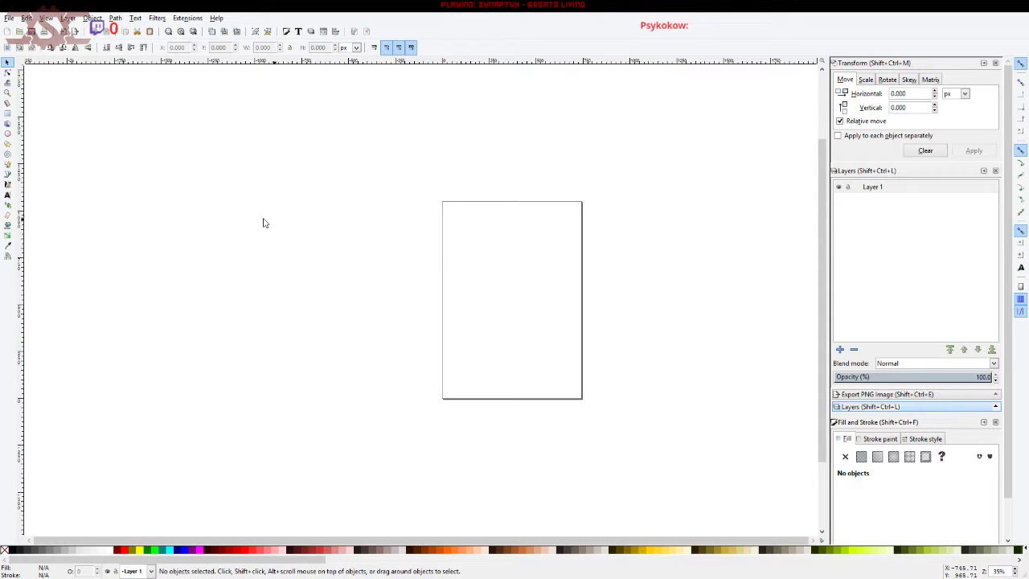
key(alt)
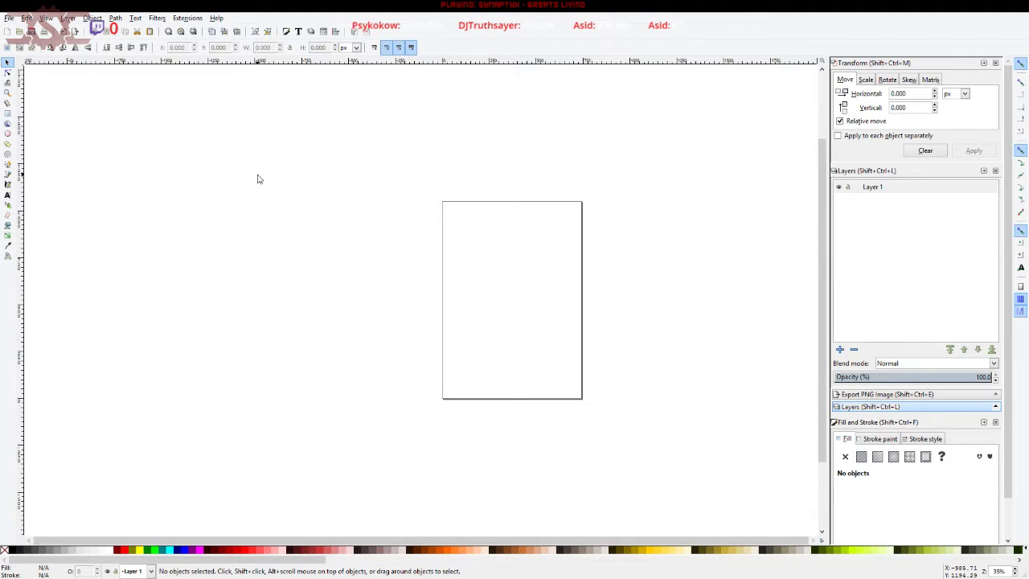
drag(429, 198, 601, 419)
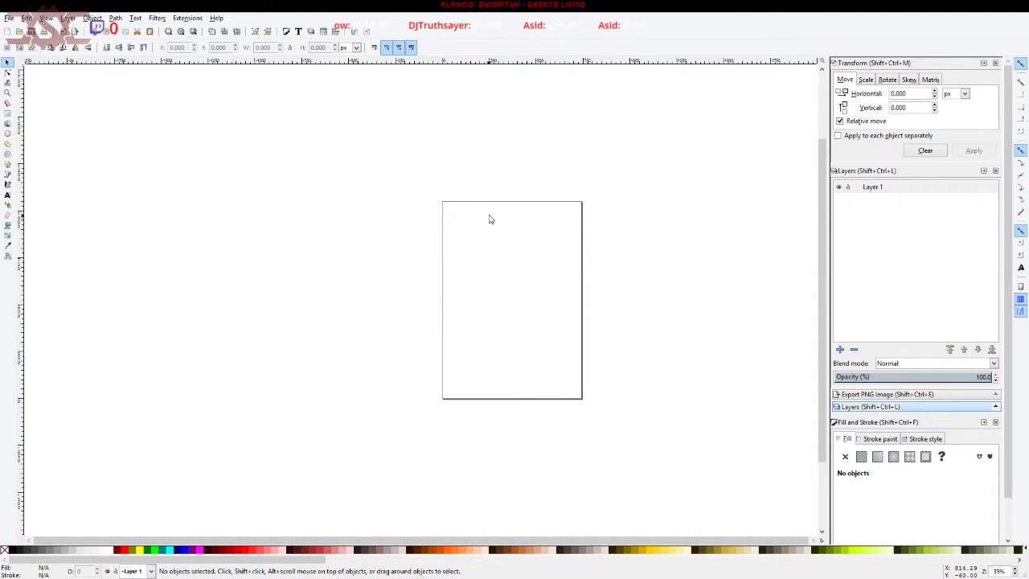
click(998, 572)
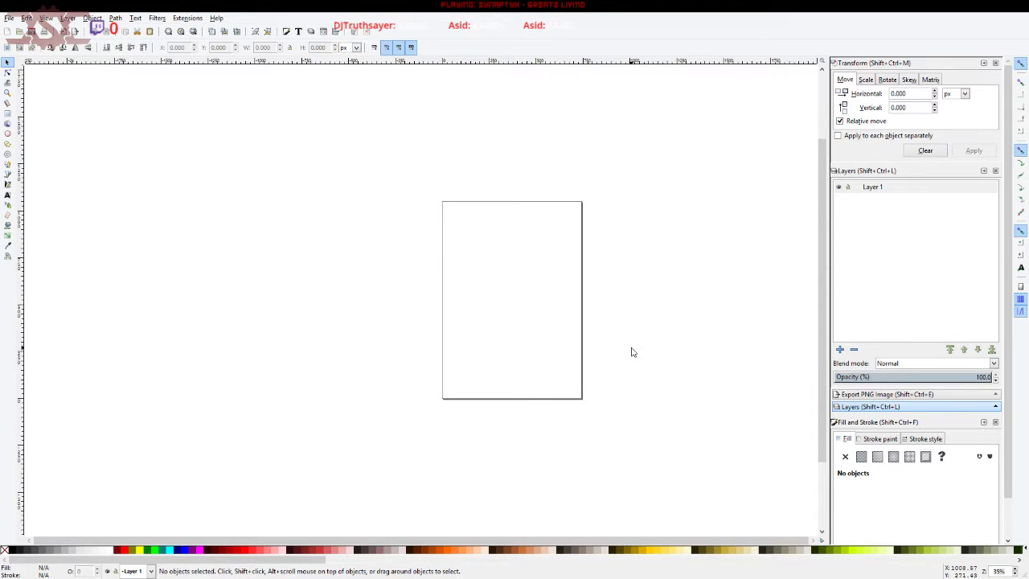
key(1)
drag(694, 340, 510, 328)
drag(564, 378, 517, 388)
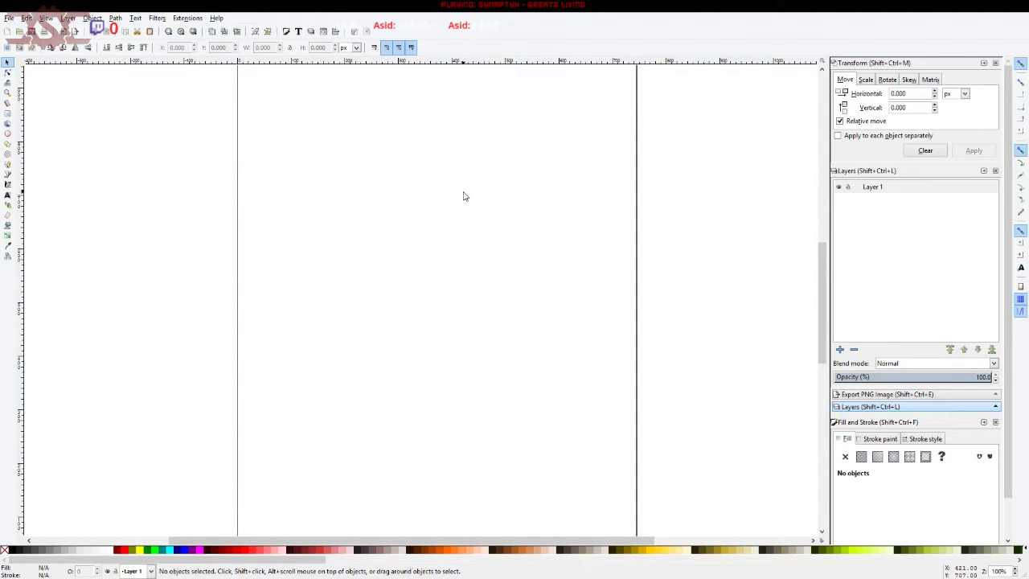
drag(425, 123, 468, 249)
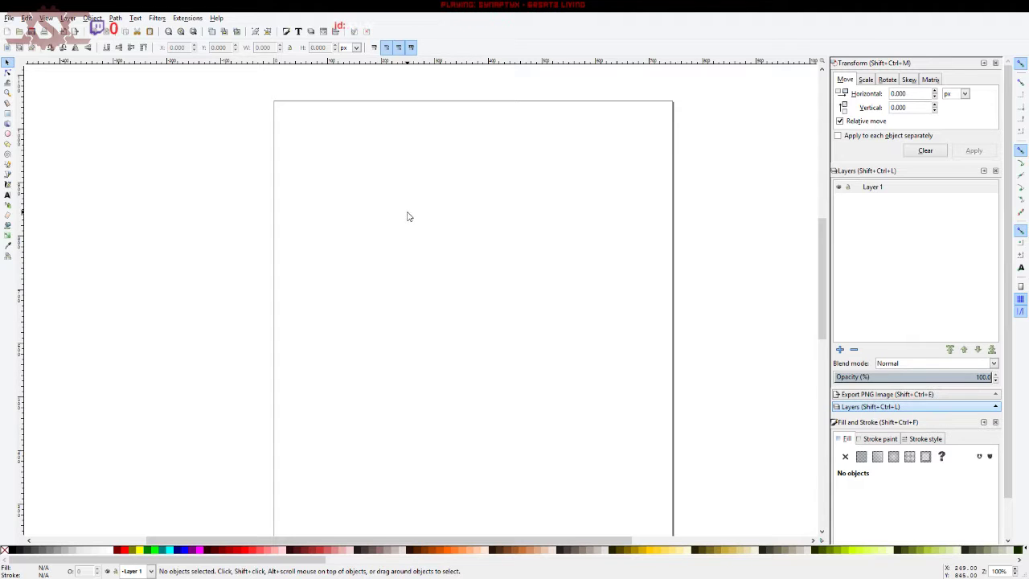
ctrl+scroll(430, 243, down, 2)
scroll(442, 248, down, 1)
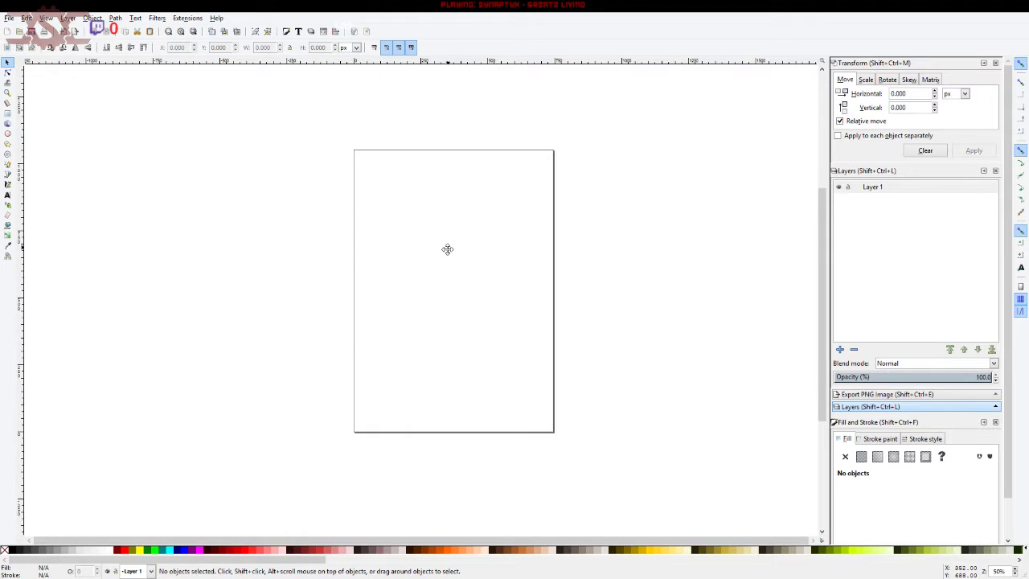
ctrl+scroll(448, 253, up, 1)
drag(448, 253, 439, 247)
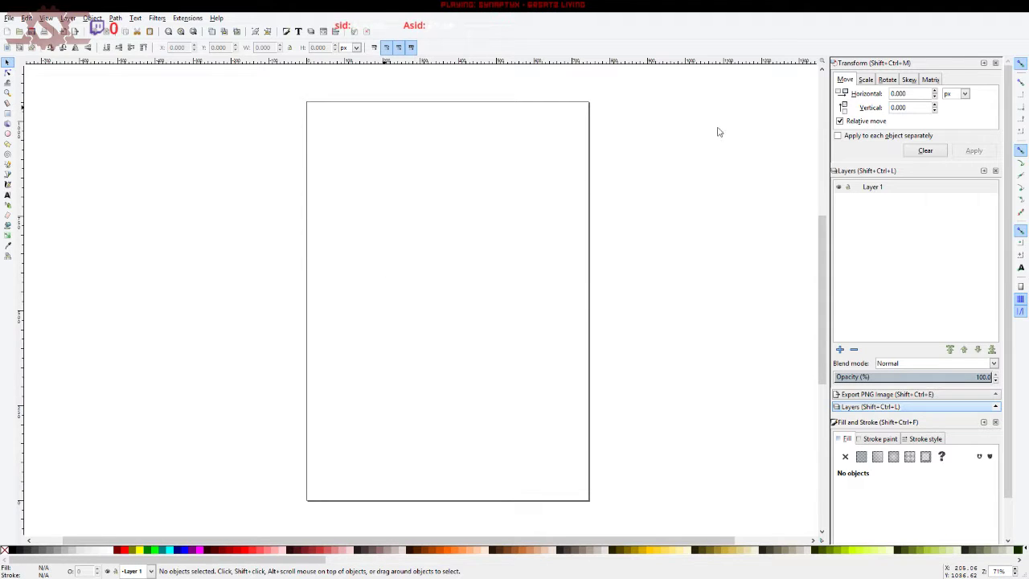
scroll(517, 260, up, 1)
scroll(517, 259, down, 3)
scroll(517, 259, up, 1)
scroll(517, 259, down, 1)
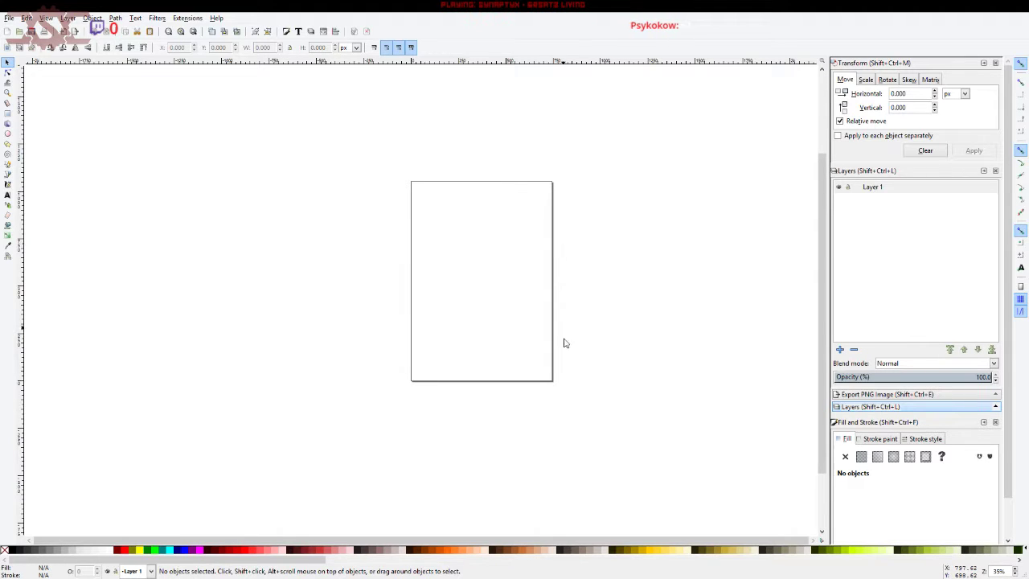
ctrl+scroll(506, 389, up, 1)
drag(468, 320, 452, 352)
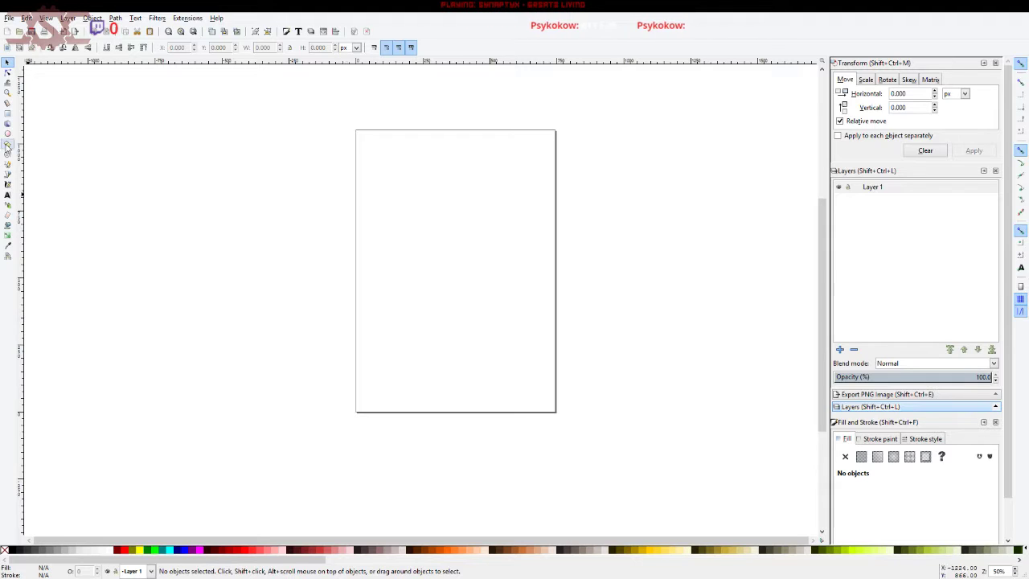
Draw a rectangle about 570 by 334 px over the page's upper-left corner and give it a flat white fill.
click(8, 114)
drag(271, 93, 423, 182)
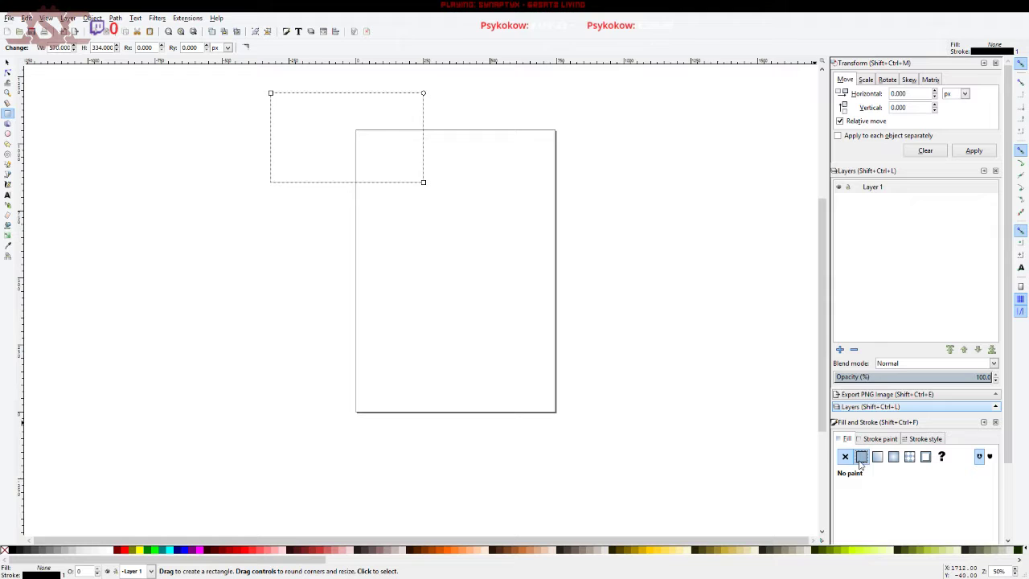
click(862, 457)
drag(940, 530, 854, 530)
click(958, 531)
click(907, 530)
drag(948, 532, 967, 530)
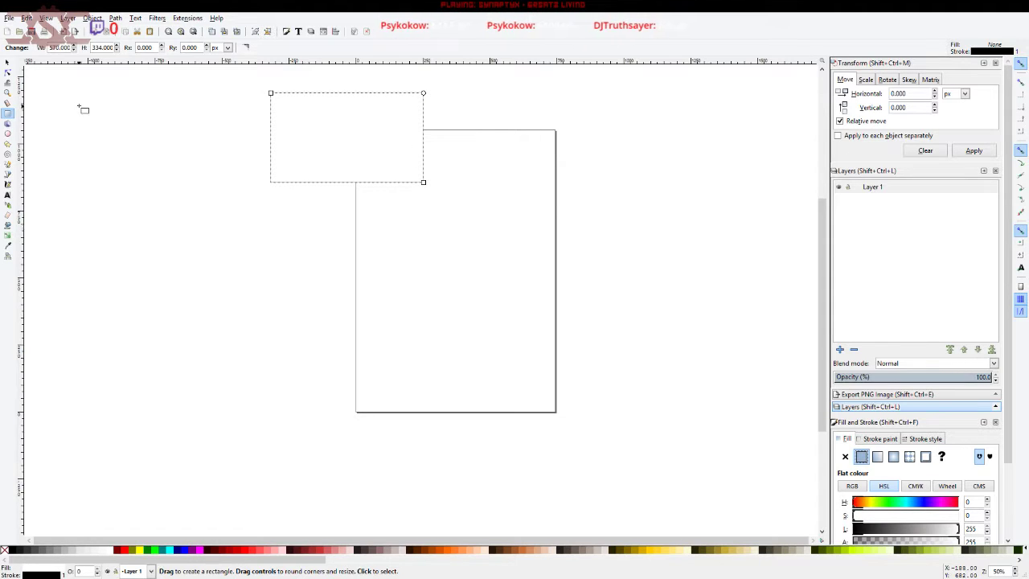
Select the white rectangle overlapping the page corner and delete it.
click(7, 62)
click(432, 204)
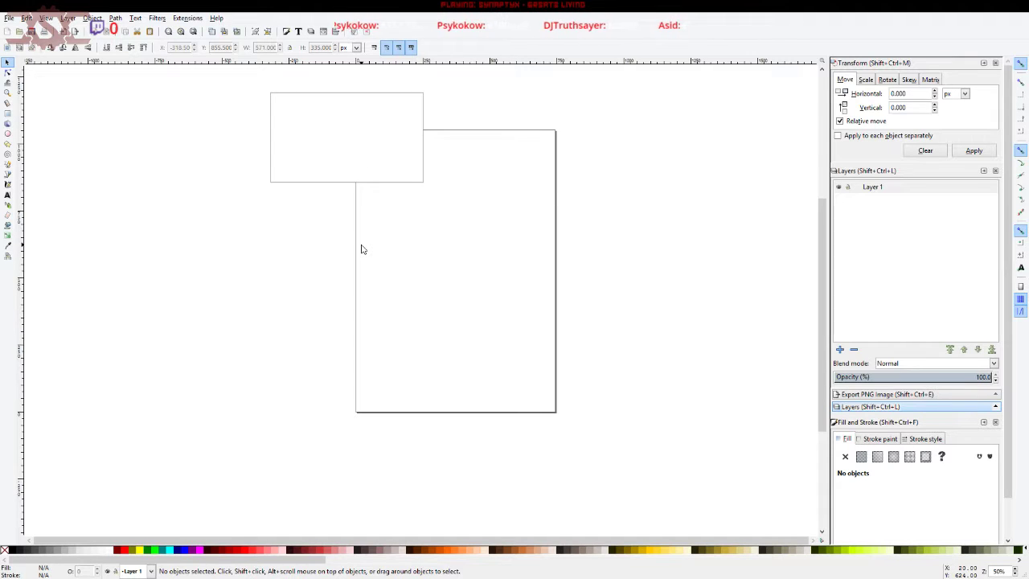
click(331, 141)
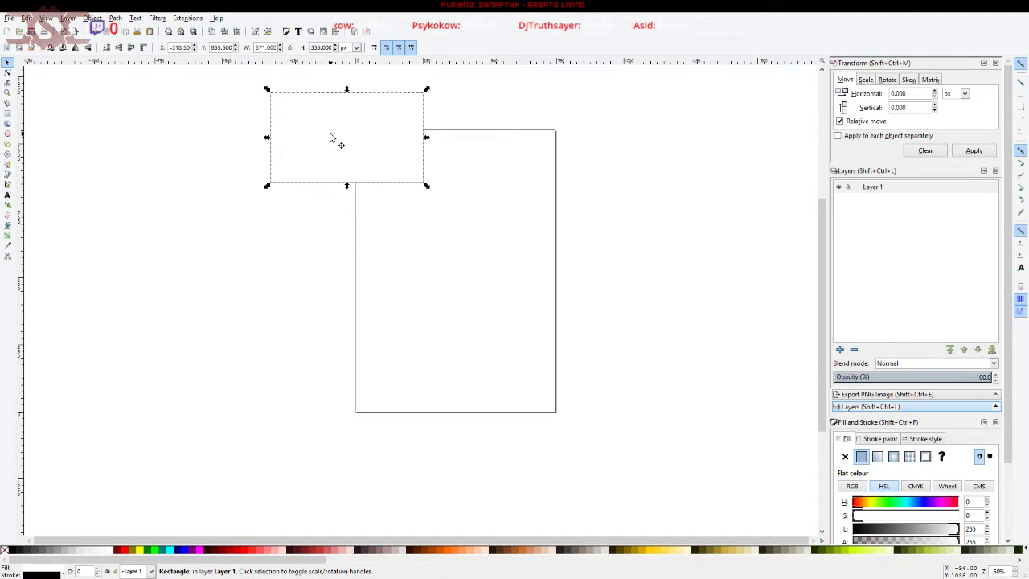
key(Delete)
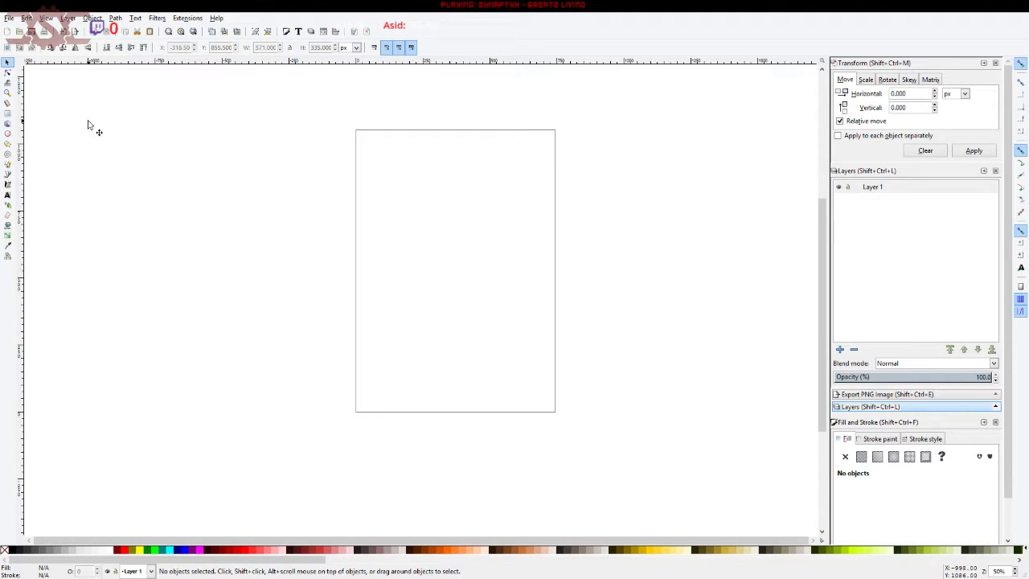
click(11, 21)
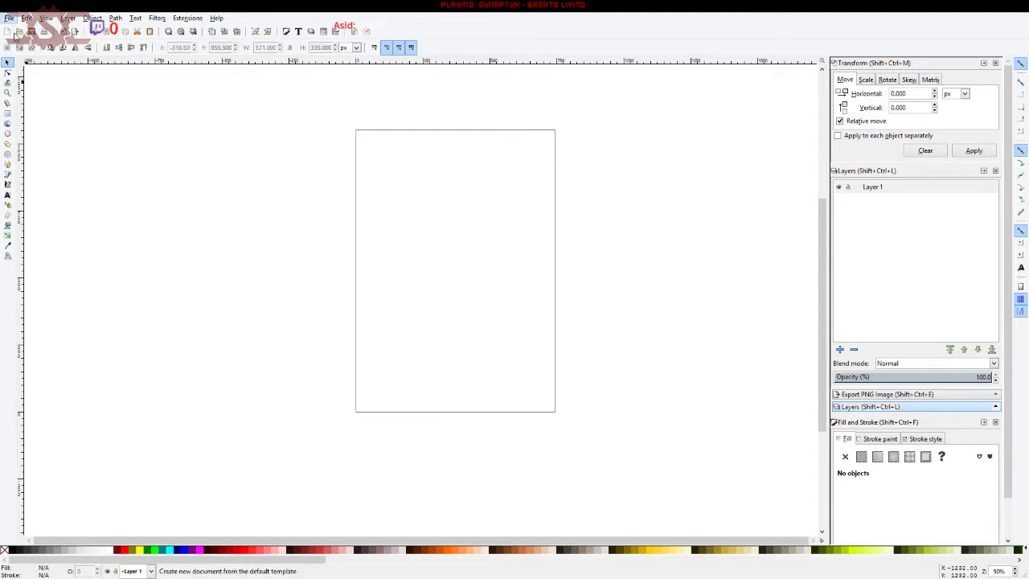
click(23, 56)
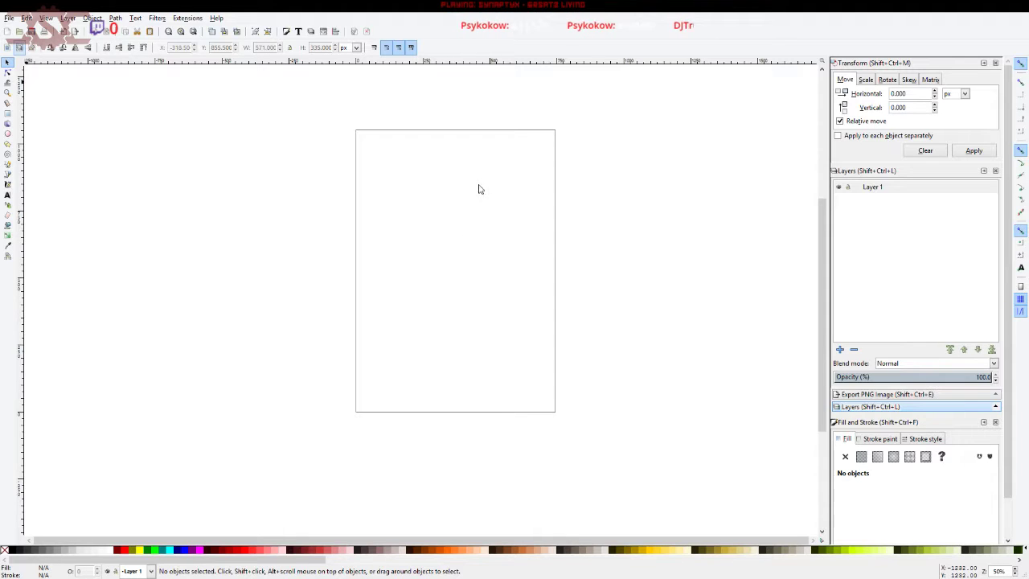
Switch to OBS and add a new display capture source named Whole Display, capturing Display 0 with the cursor.
key(alt)
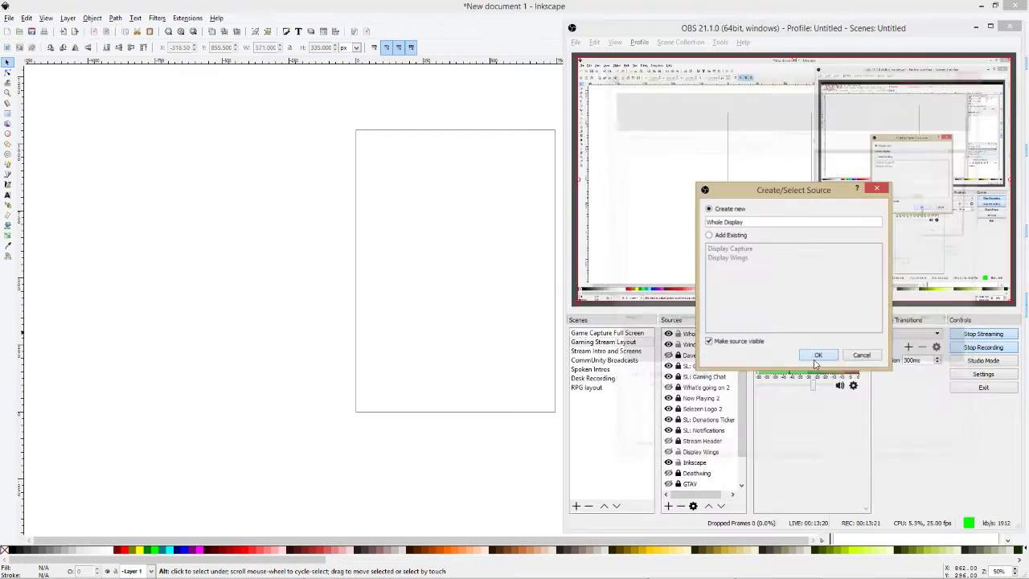
click(817, 356)
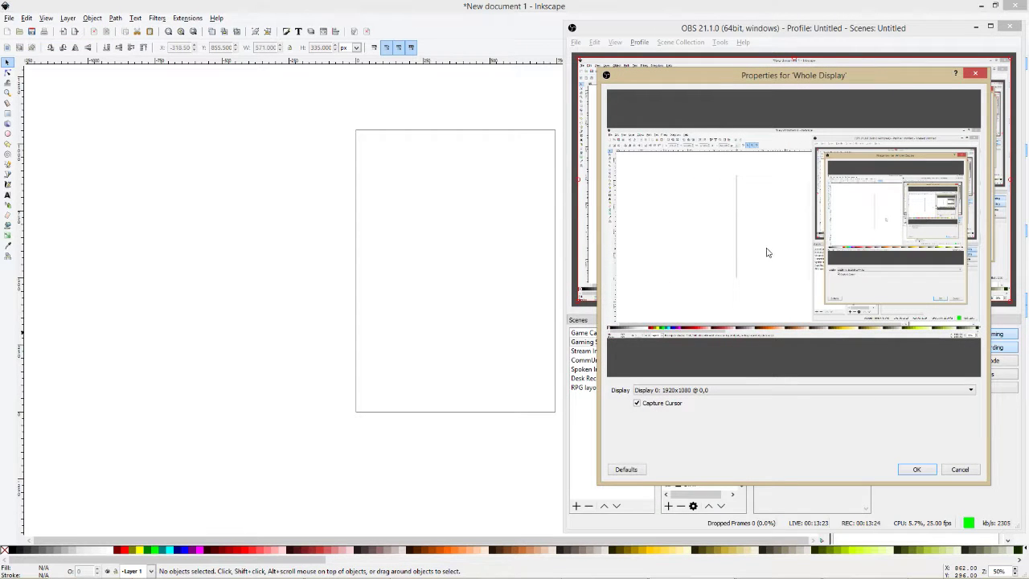
click(916, 470)
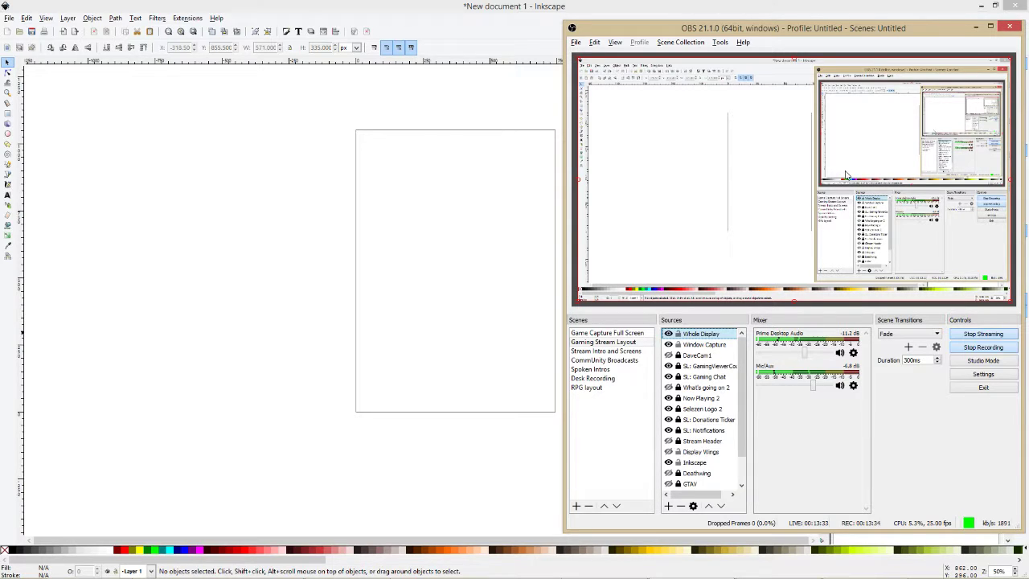
Move the Whole Display source down the source order until it sits directly above the Inkscape source.
click(720, 506)
click(721, 506)
click(721, 506)
click(721, 508)
click(722, 507)
click(721, 507)
click(721, 508)
click(722, 508)
click(721, 507)
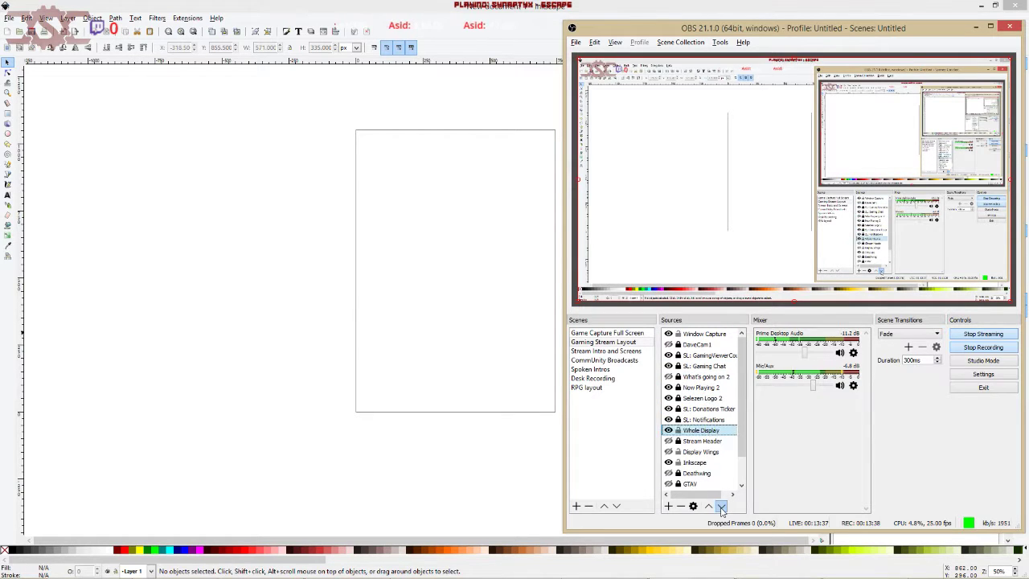
click(721, 507)
click(721, 508)
click(708, 506)
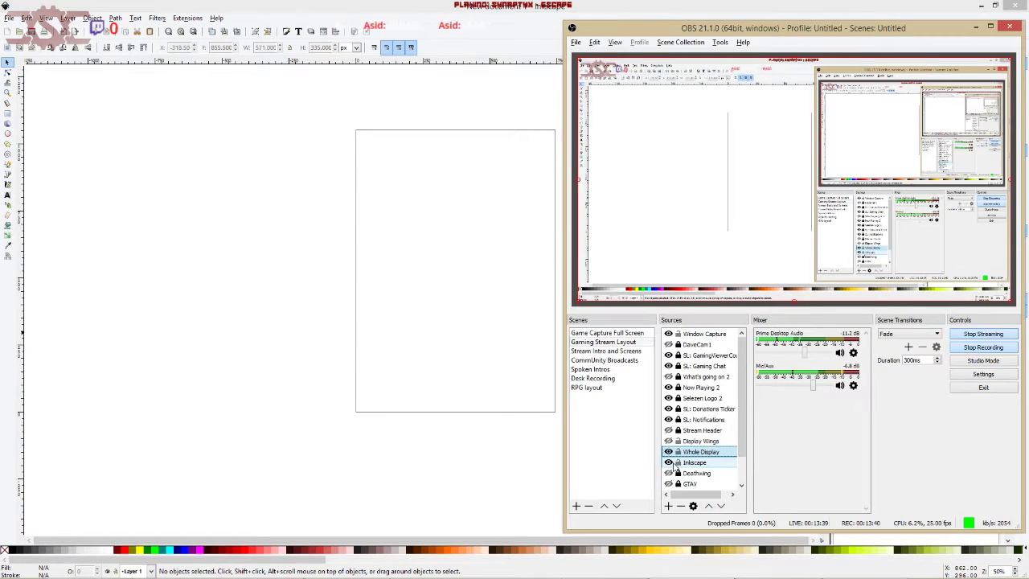
Hide the Inkscape source in the scene and switch back to the Inkscape document.
click(693, 463)
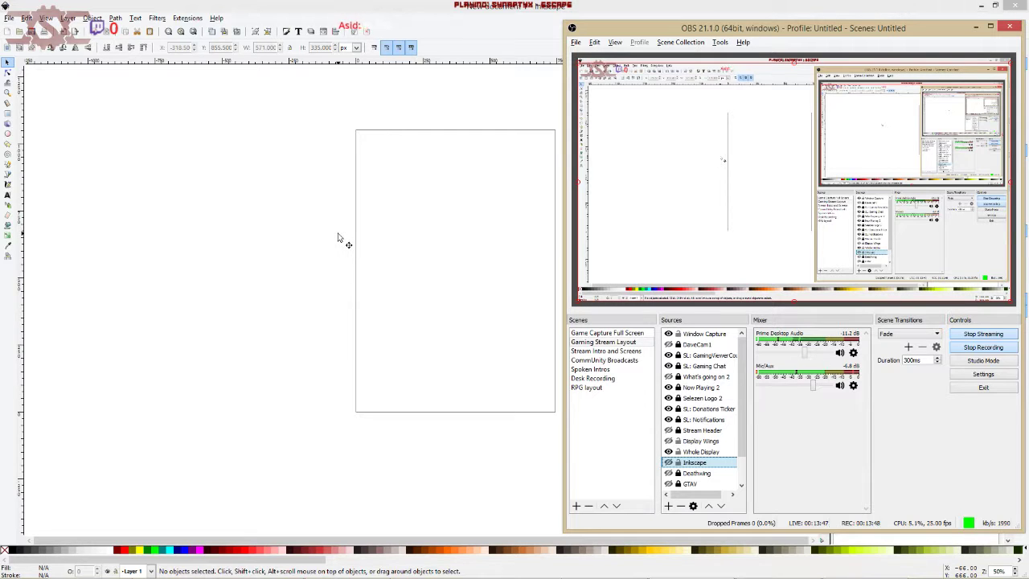
click(284, 264)
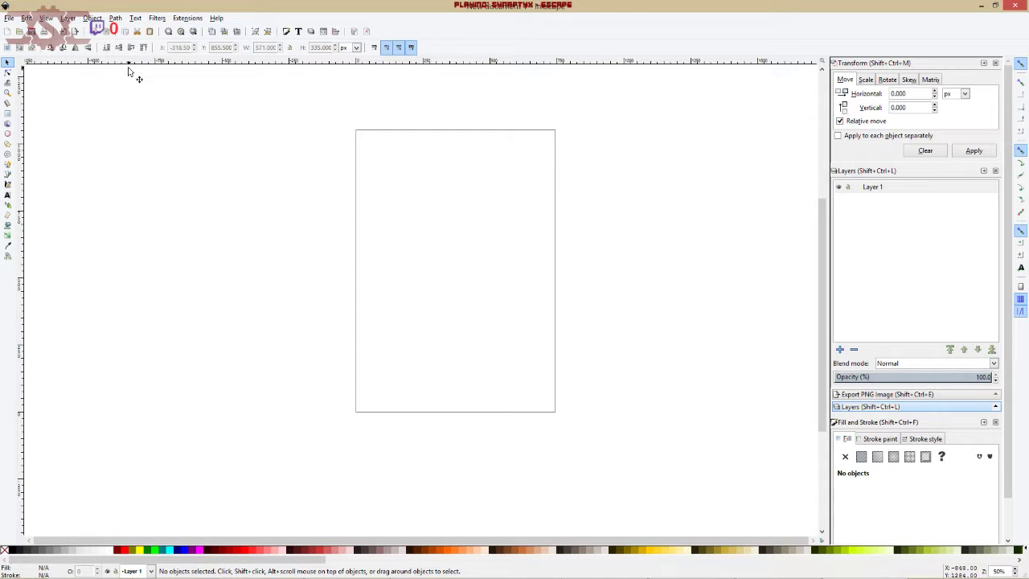
Bring up the file selection dialog for opening an existing document, checking that it appears in the OBS preview.
click(9, 18)
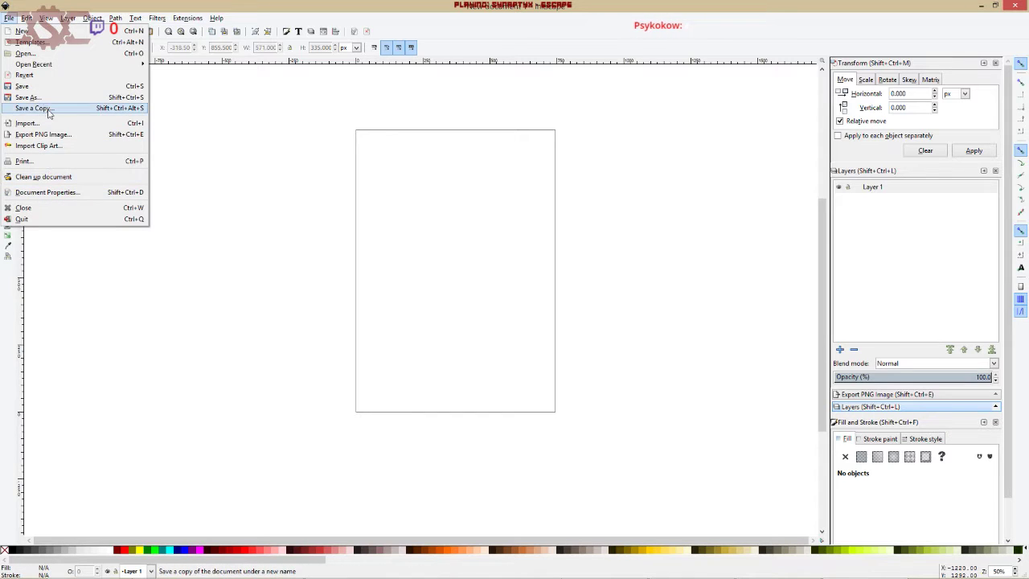
click(29, 54)
key(alt+Tab)
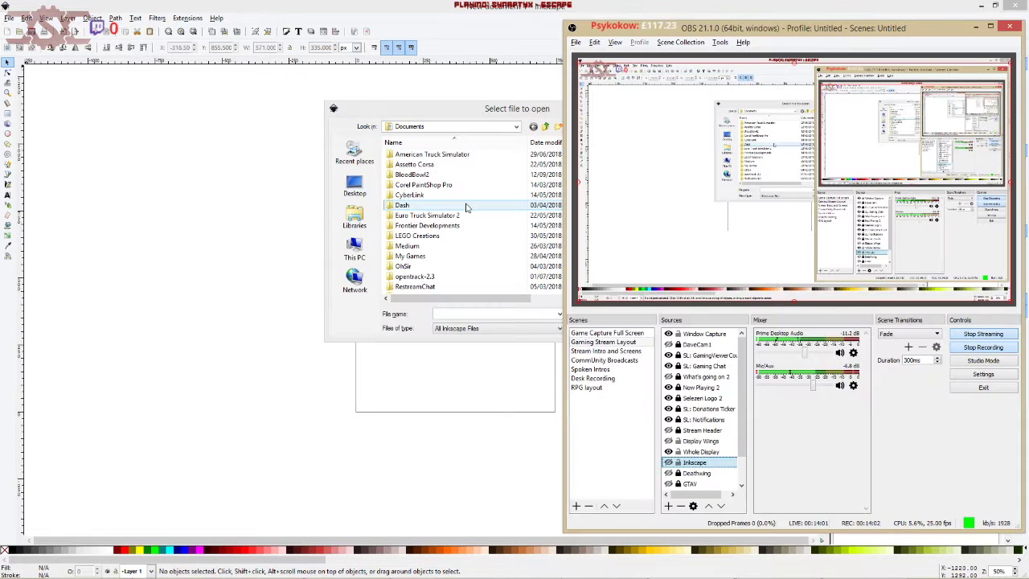
key(alt+Tab)
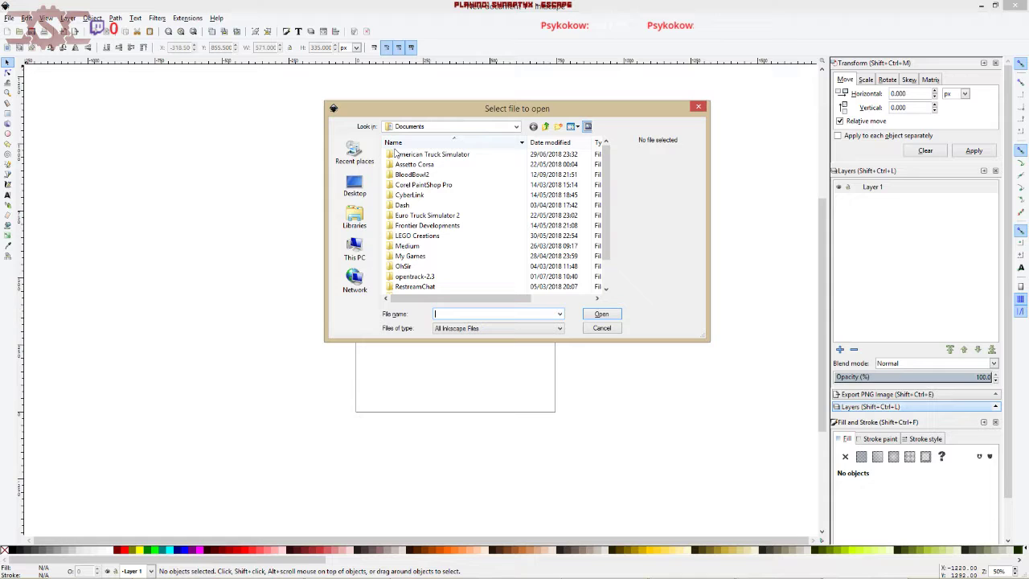
Browse from This PC into the Edgeley (E:) drive and through to Inkscape's share folder.
click(410, 129)
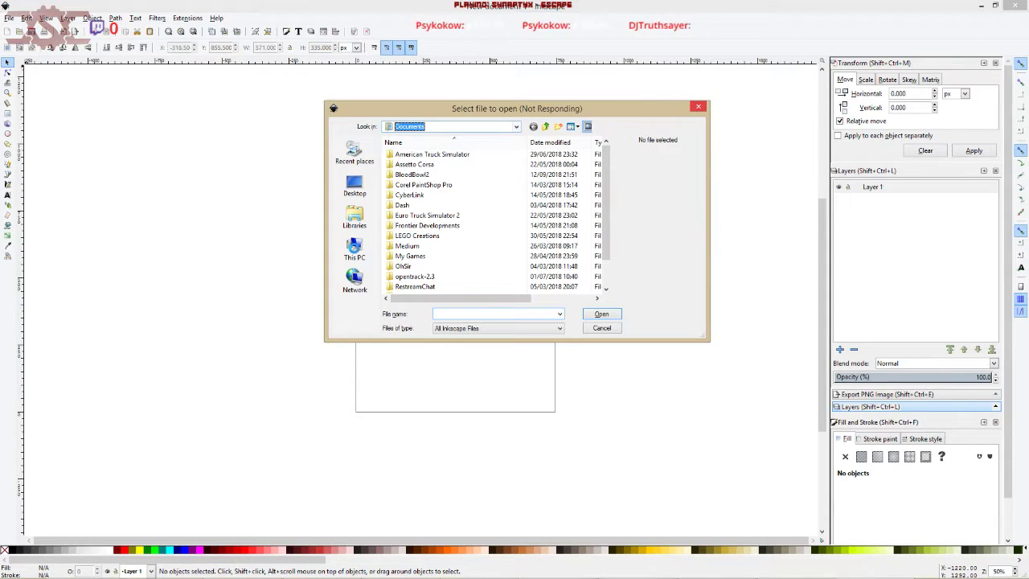
click(355, 249)
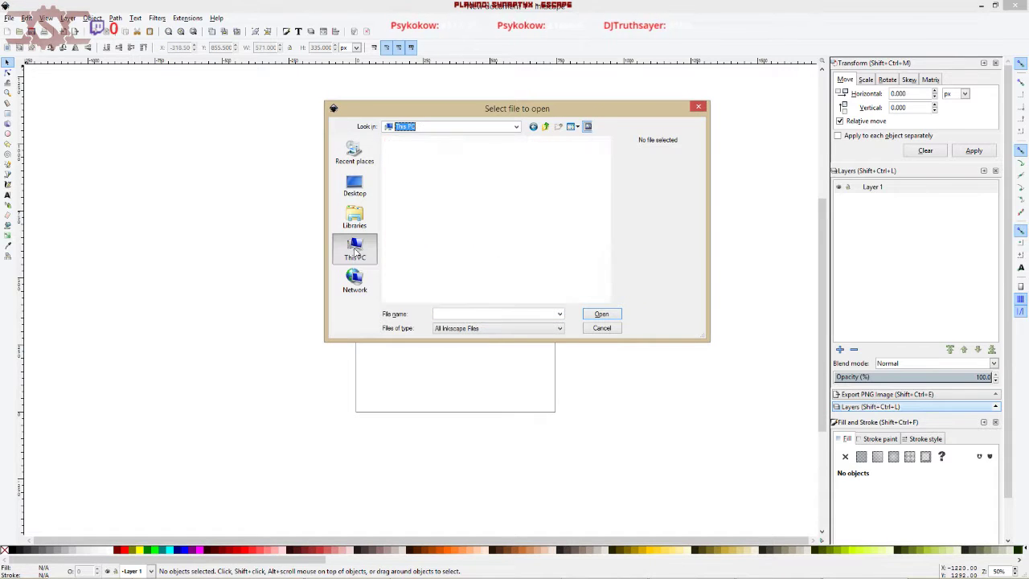
click(605, 213)
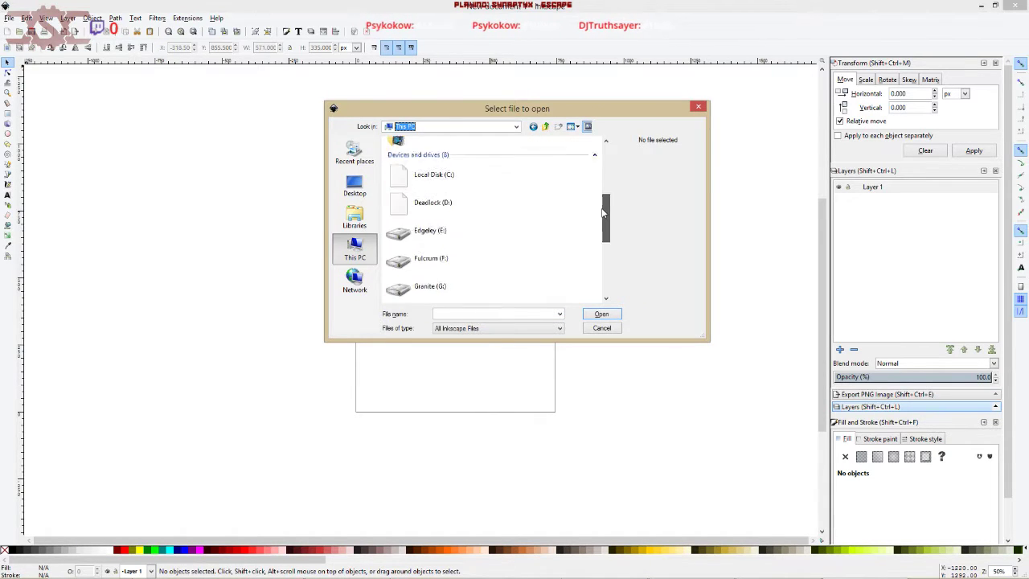
click(452, 180)
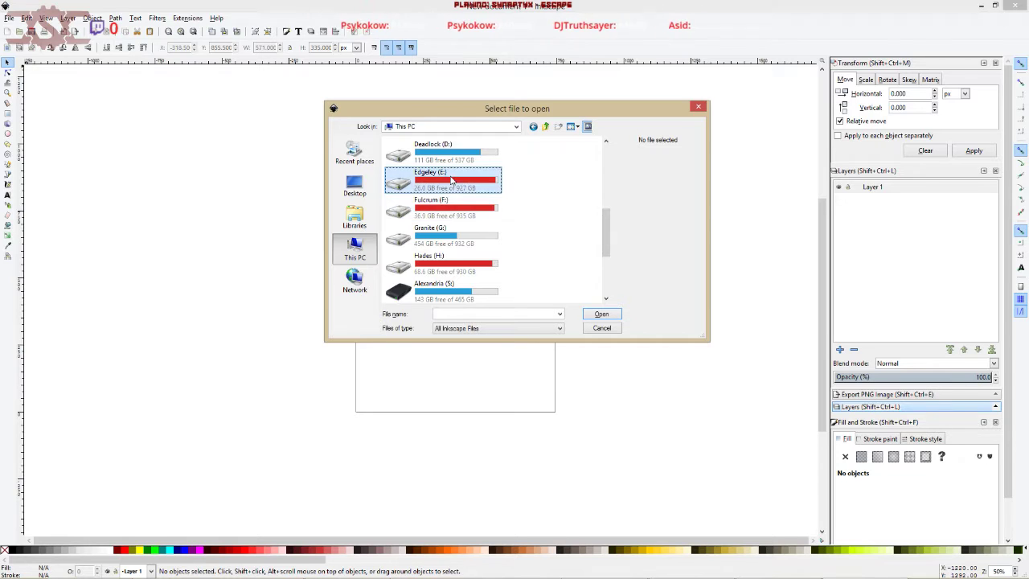
double_click(451, 180)
double_click(419, 216)
double_click(408, 196)
double_click(402, 196)
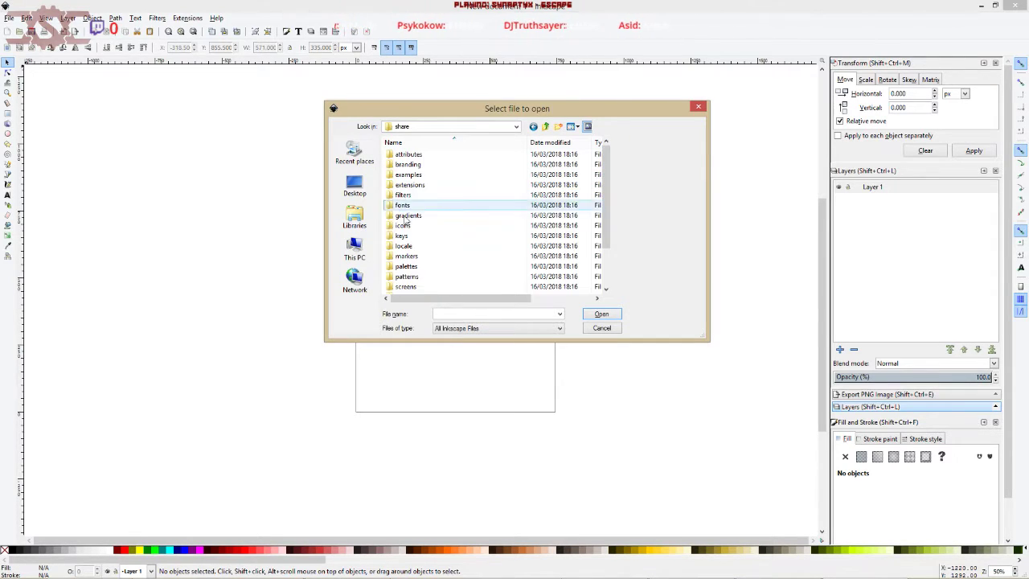
Open the default.svg template from the templates folder.
scroll(417, 266, down, 2)
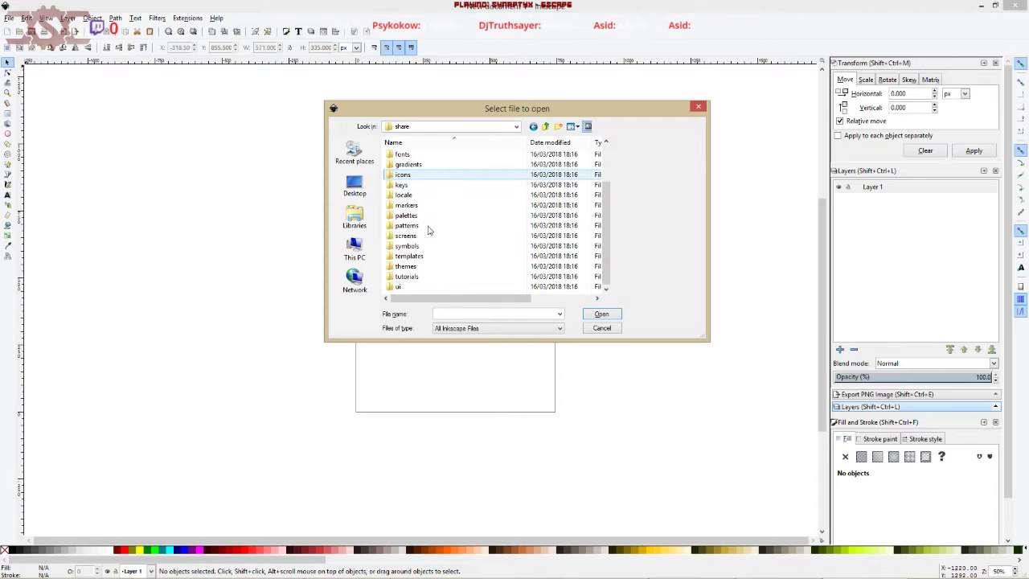
click(417, 258)
double_click(418, 257)
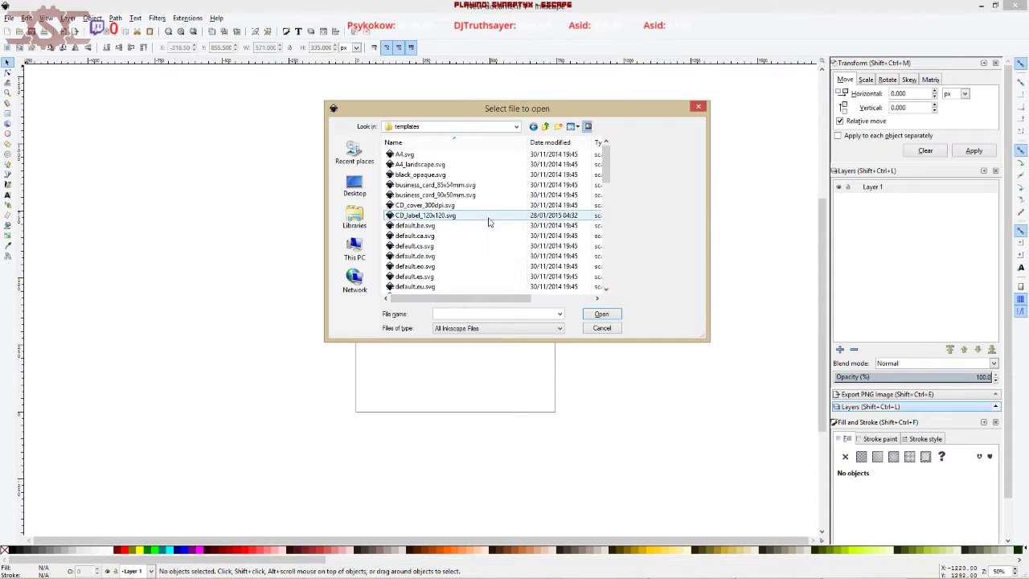
drag(610, 190, 604, 222)
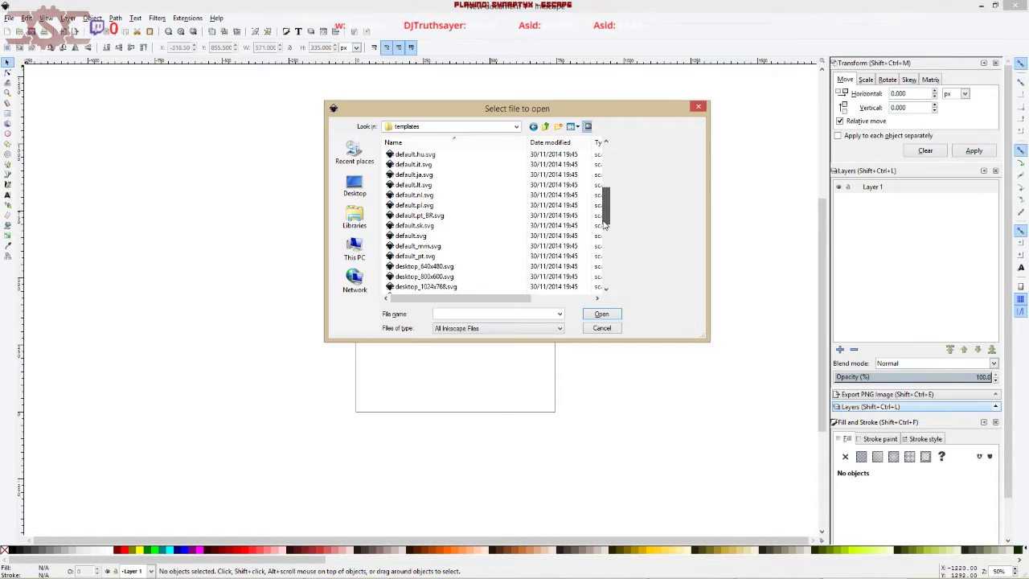
click(413, 236)
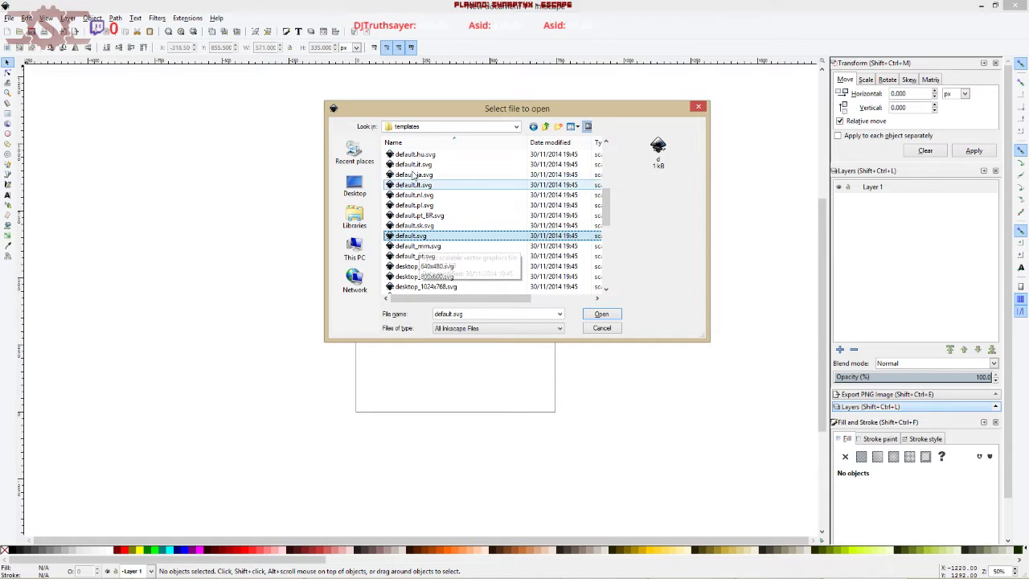
double_click(410, 236)
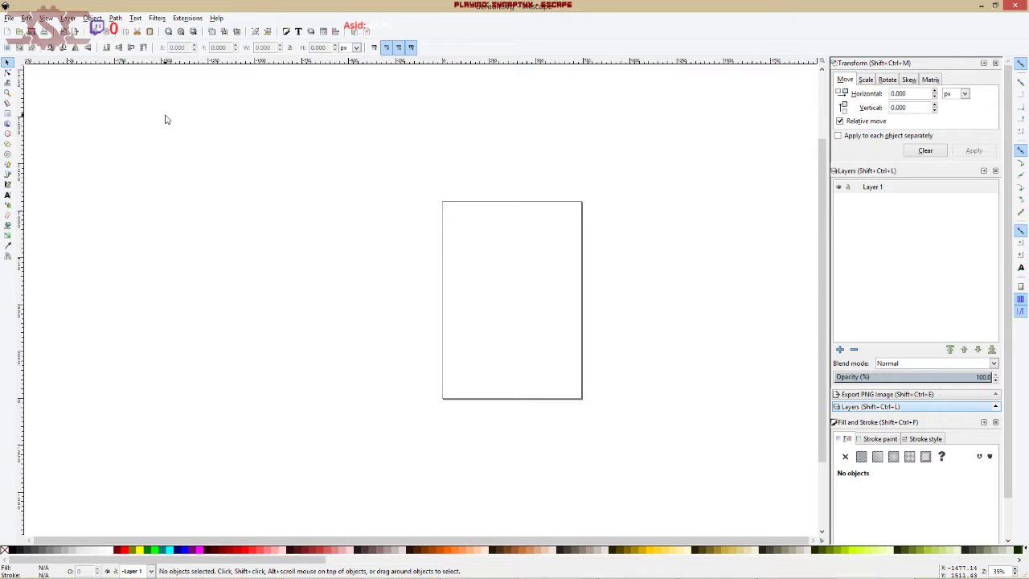
Open the document's properties window and place it beside the page.
click(9, 17)
click(80, 196)
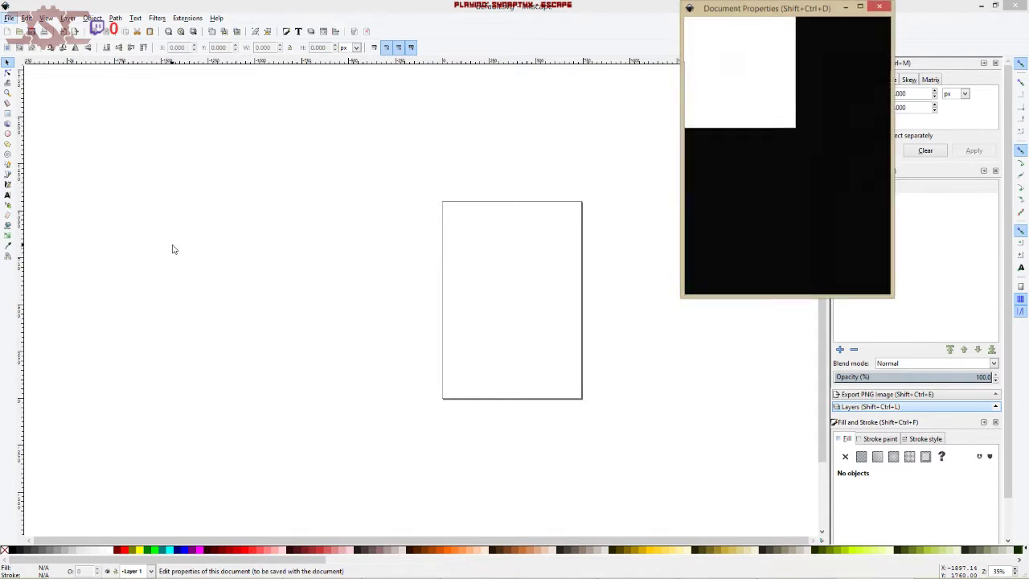
drag(762, 11, 247, 117)
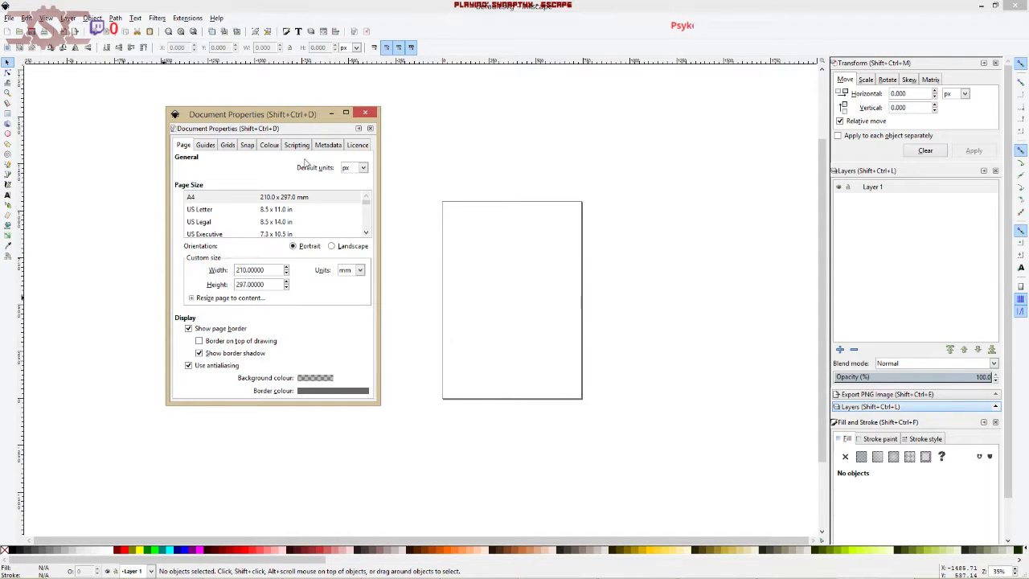
Look through the document's guides, grids, snap, colour, scripting, metadata and licence properties, ending back at the page settings.
click(211, 145)
click(227, 148)
click(245, 149)
click(272, 149)
click(296, 147)
click(328, 146)
click(358, 146)
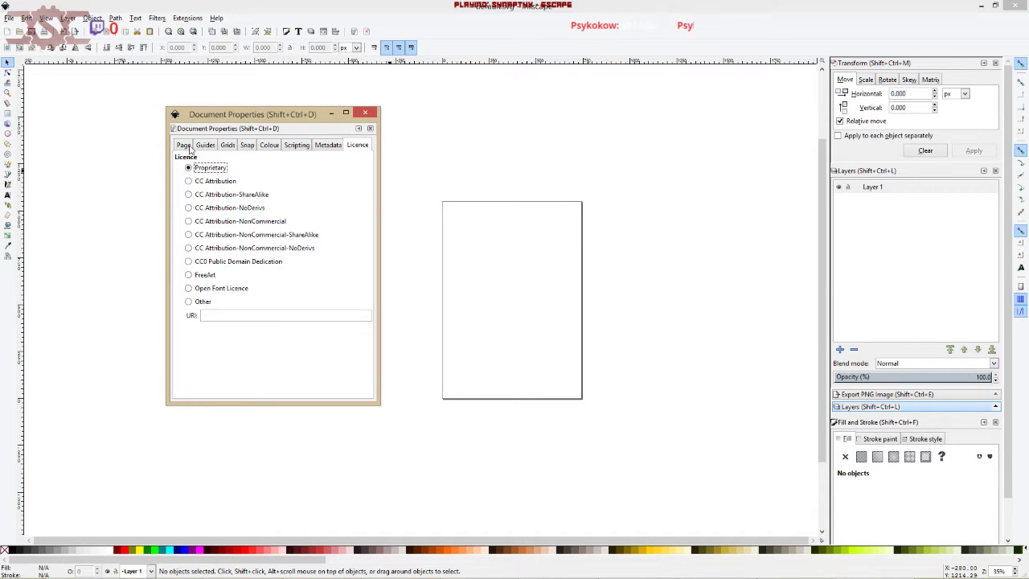
click(189, 148)
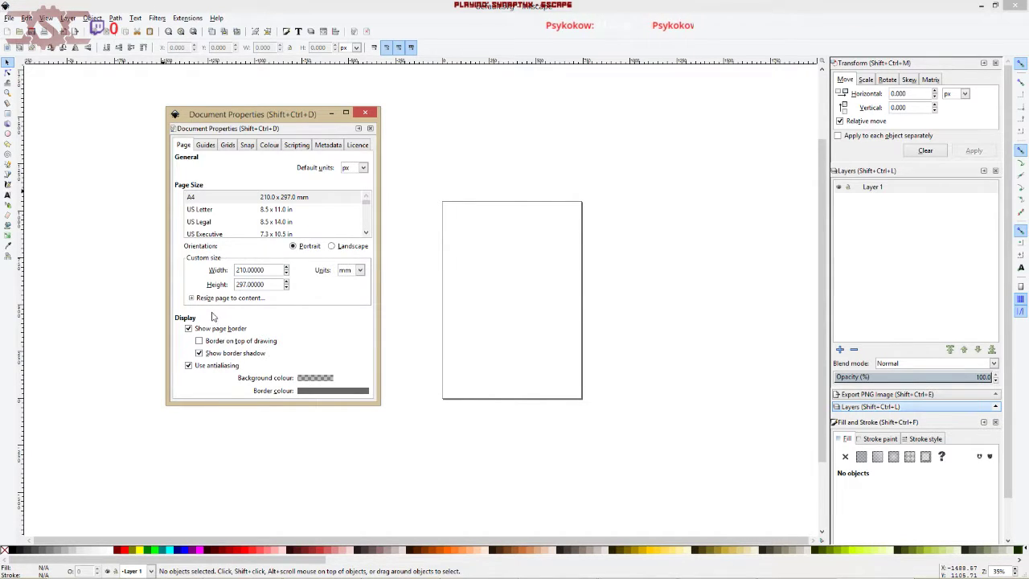
Put the page border on top of the drawing without a shadow, and set the custom page size to 745 × 1053 px.
click(228, 354)
click(360, 271)
click(347, 359)
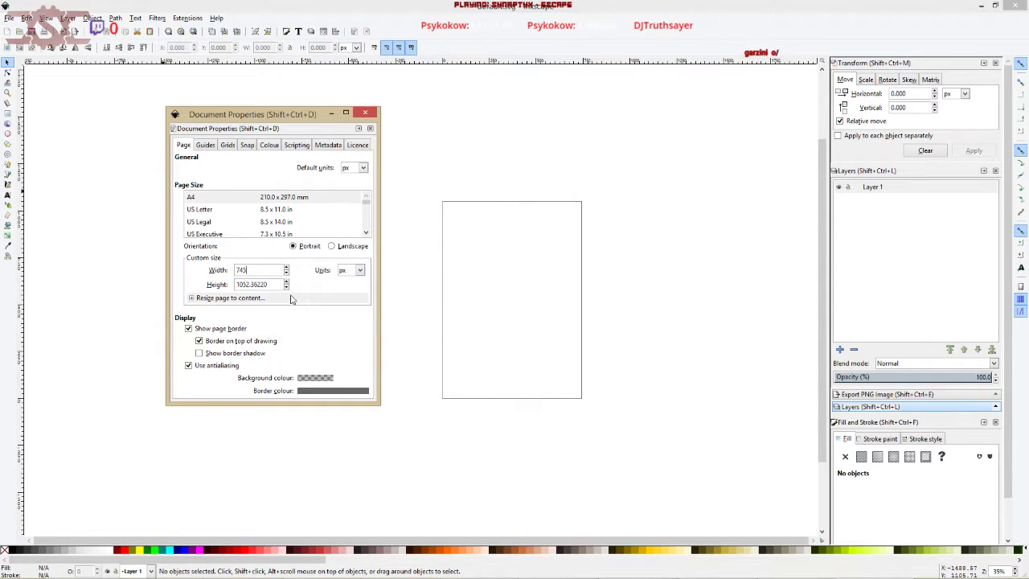
click(248, 285)
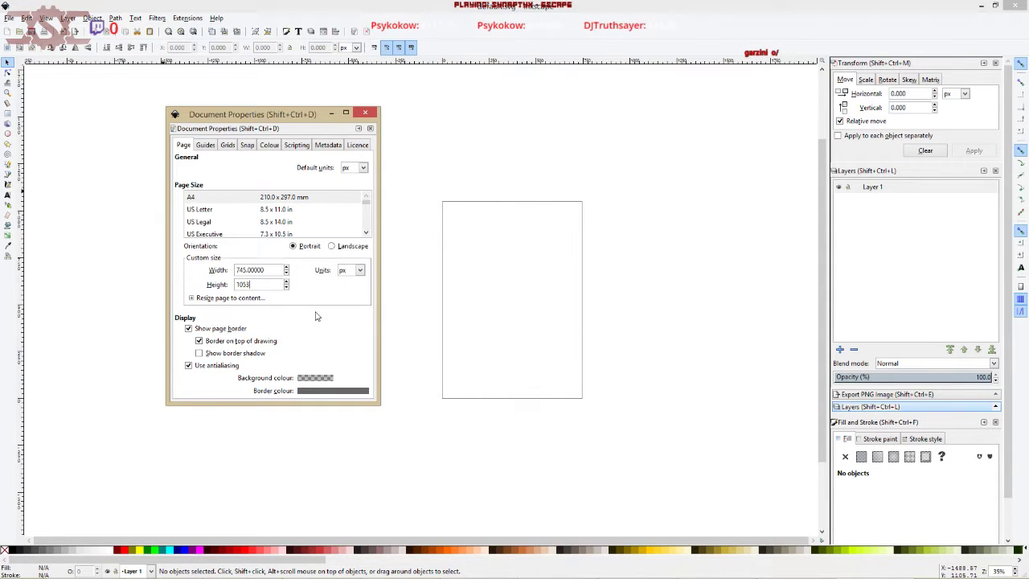
key(Return)
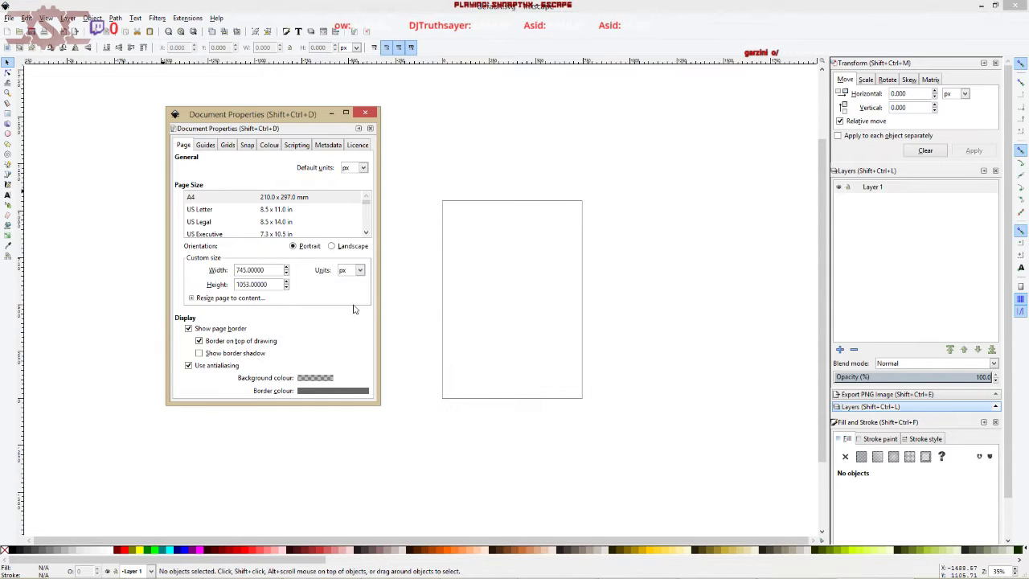
click(365, 112)
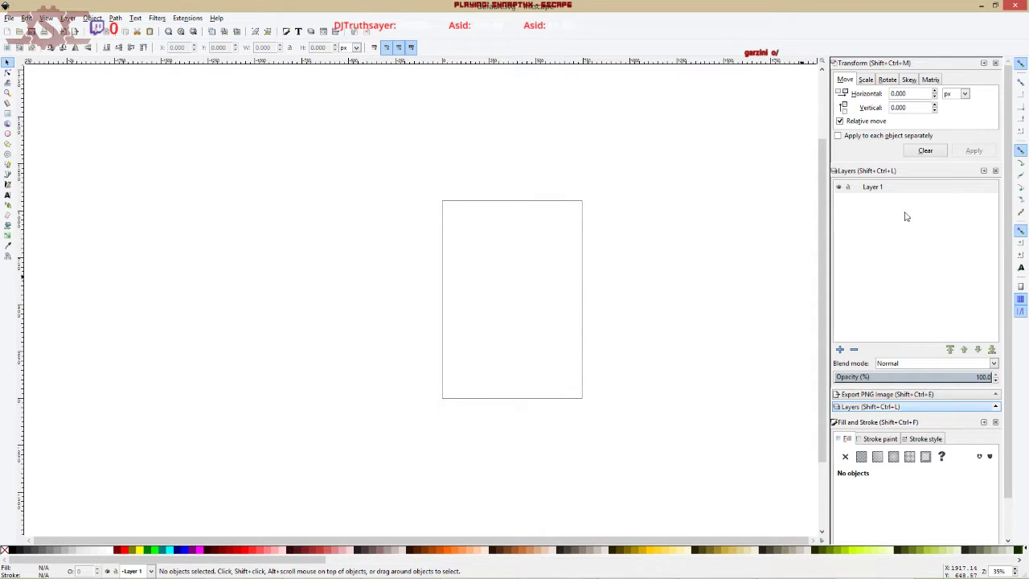
Save the edited default.svg template in place and close its window.
click(8, 20)
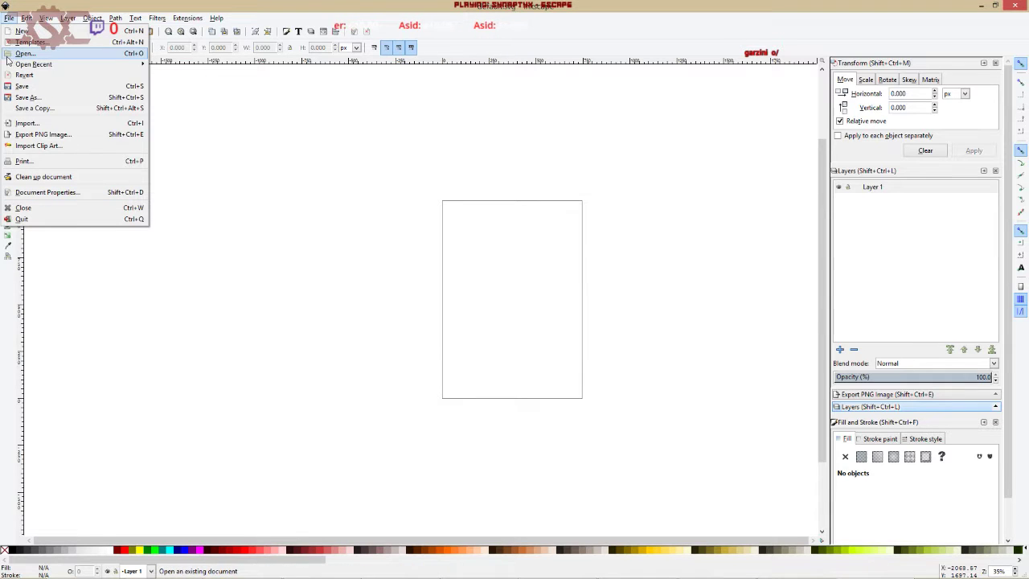
click(21, 86)
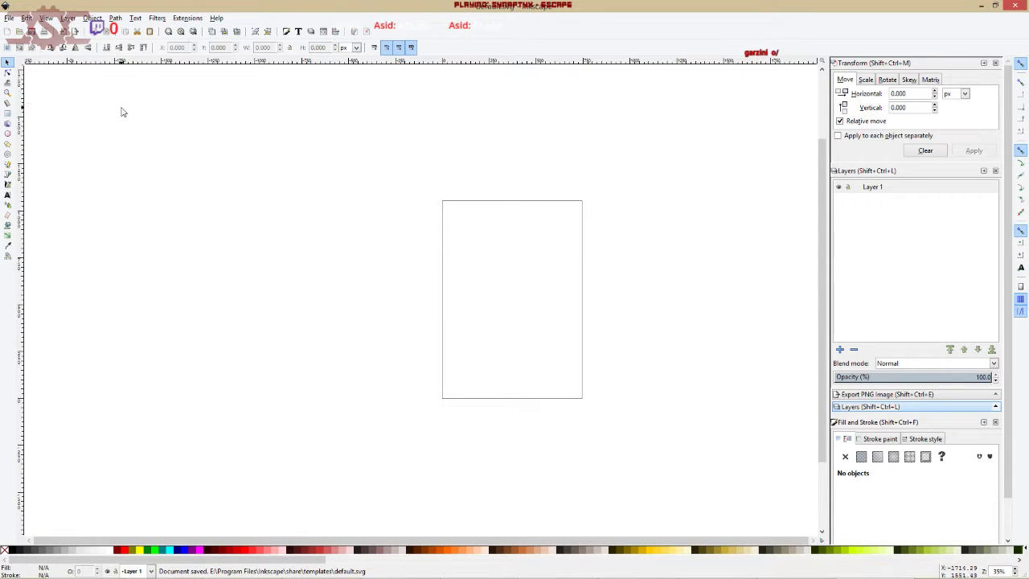
click(1015, 4)
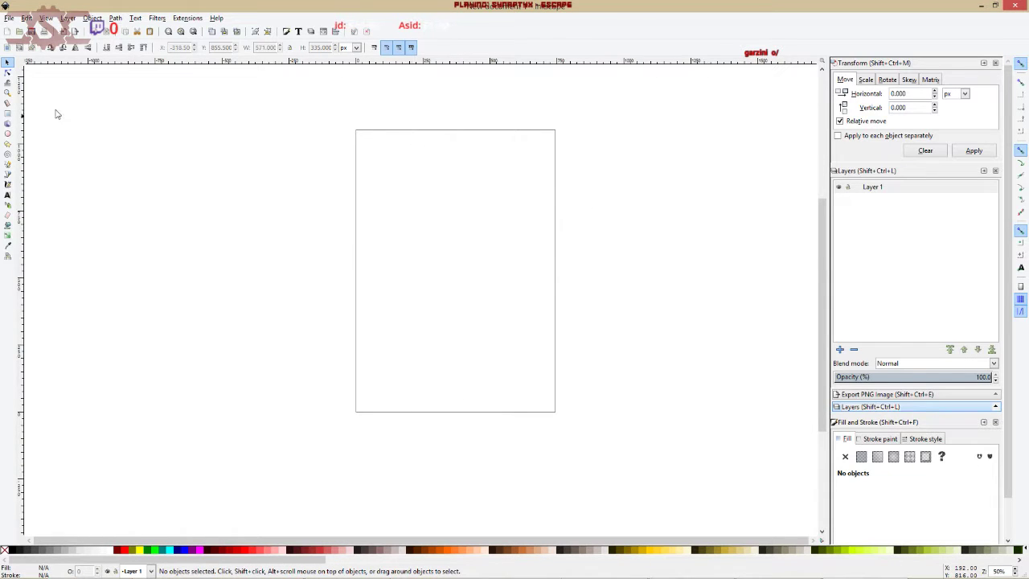
Create a new document from the default template.
click(9, 18)
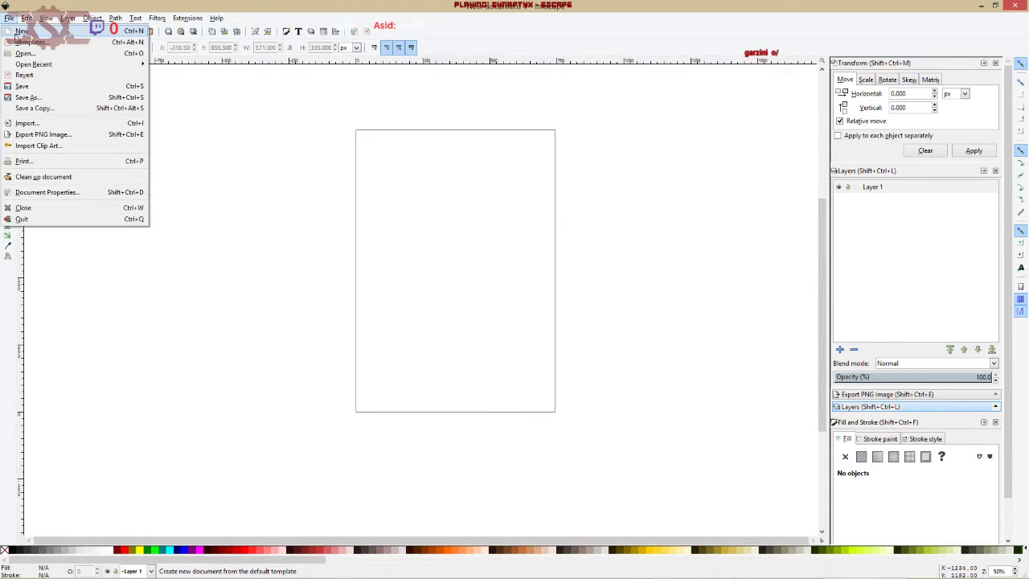
click(18, 32)
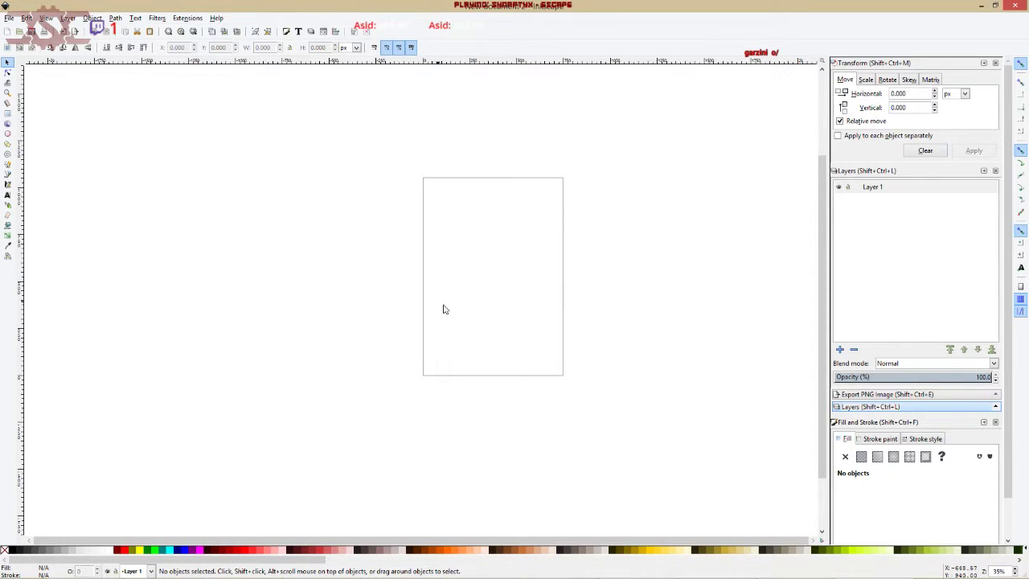
scroll(443, 308, up, 10)
scroll(485, 283, up, 9)
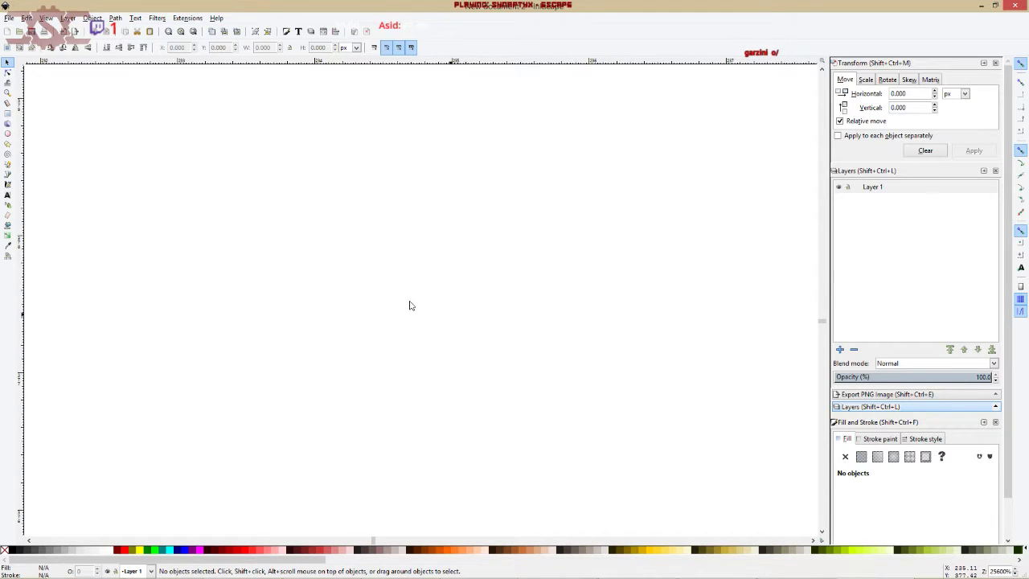
scroll(335, 296, down, 2)
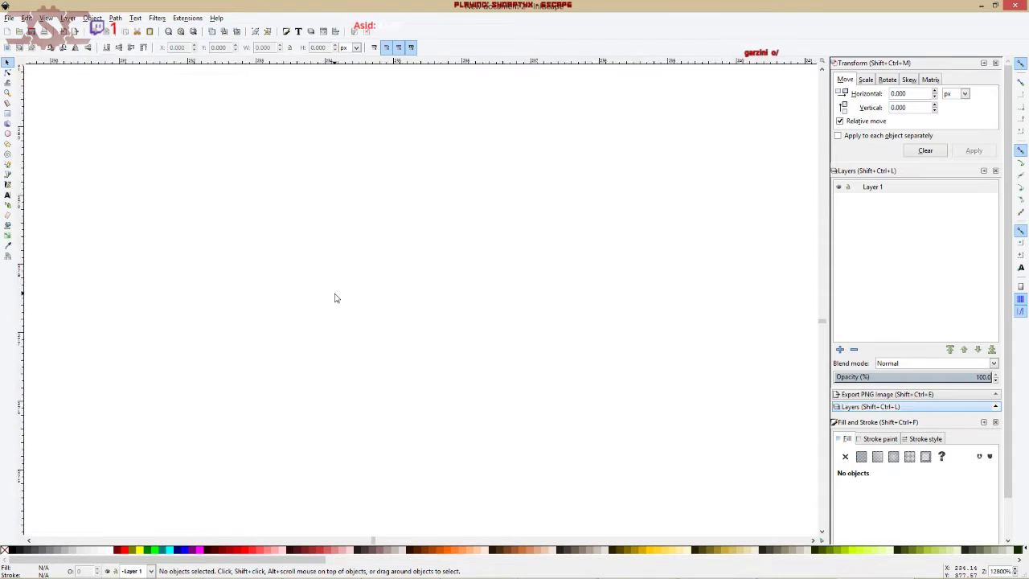
scroll(334, 296, down, 15)
scroll(344, 308, down, 3)
scroll(344, 308, left, 4)
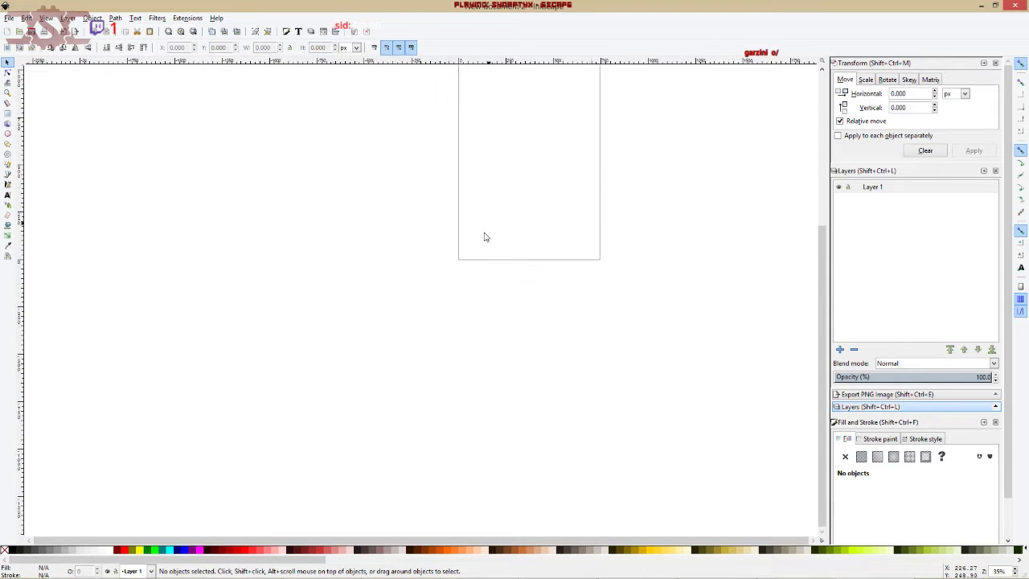
Draw a small rectangle across the page's lower-left corner, about 3.3 px wide and 2.8 px high.
scroll(484, 237, up, 11)
scroll(530, 266, up, 7)
scroll(288, 434, up, 1)
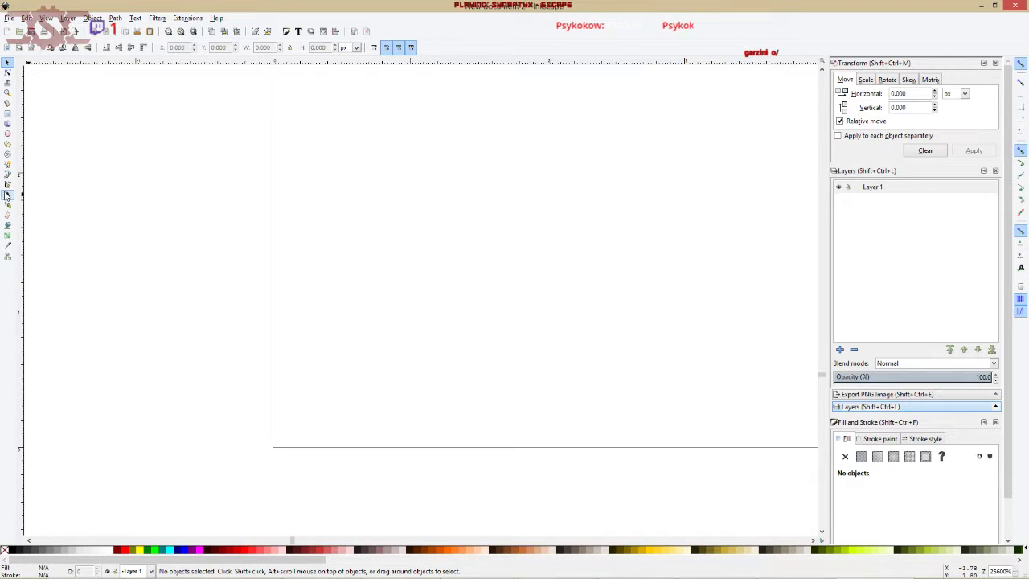
click(7, 114)
mouse_move(233, 378)
mouse_down()
mouse_move(333, 408)
mouse_move(349, 423)
mouse_move(459, 420)
mouse_move(540, 292)
mouse_move(541, 254)
mouse_move(583, 166)
mouse_move(620, 140)
mouse_up()
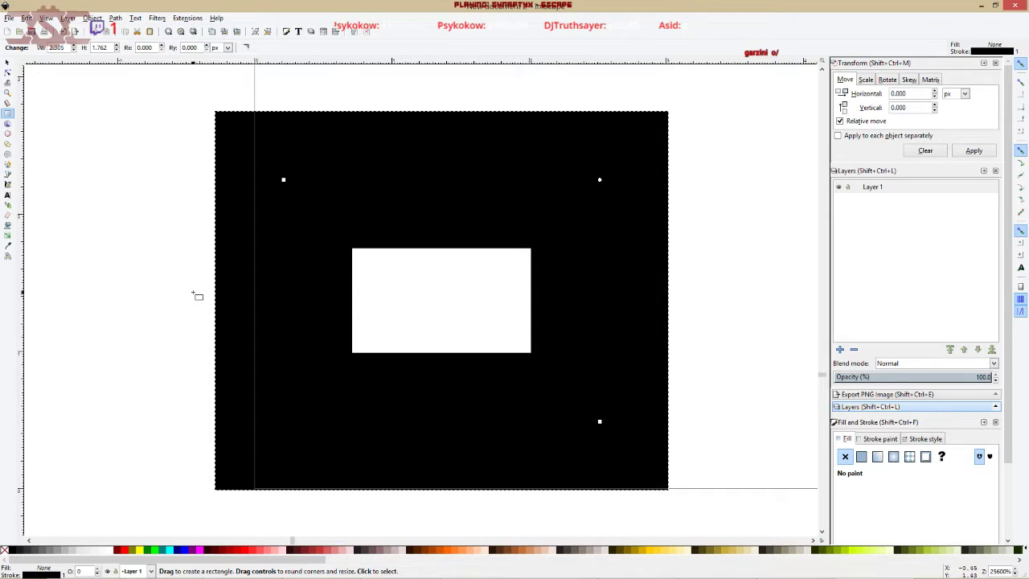
Set the rectangle's width and height to 3 px each.
click(7, 63)
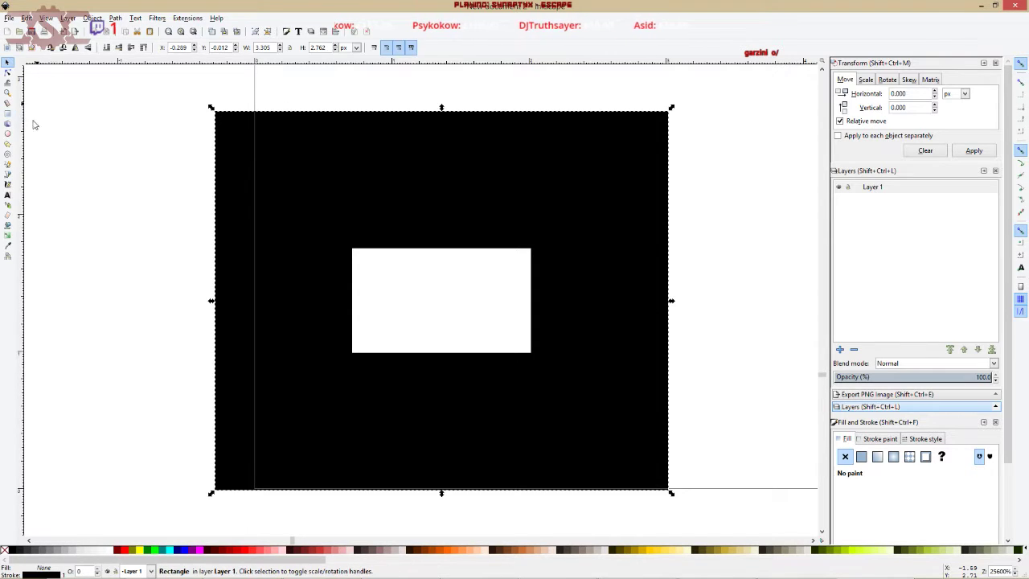
triple_click(269, 48)
text(3)
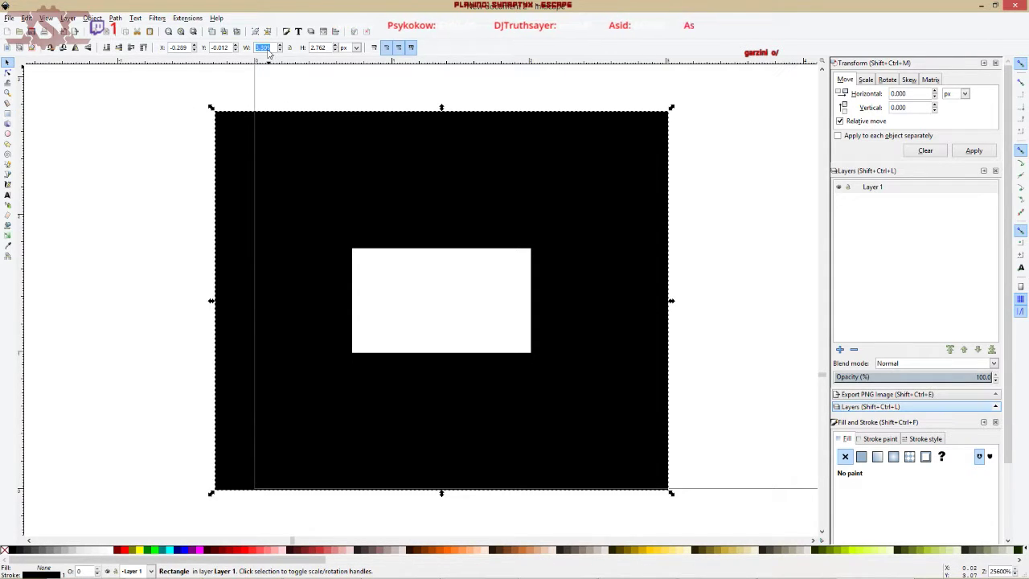
key(Tab)
text(3)
key(Return)
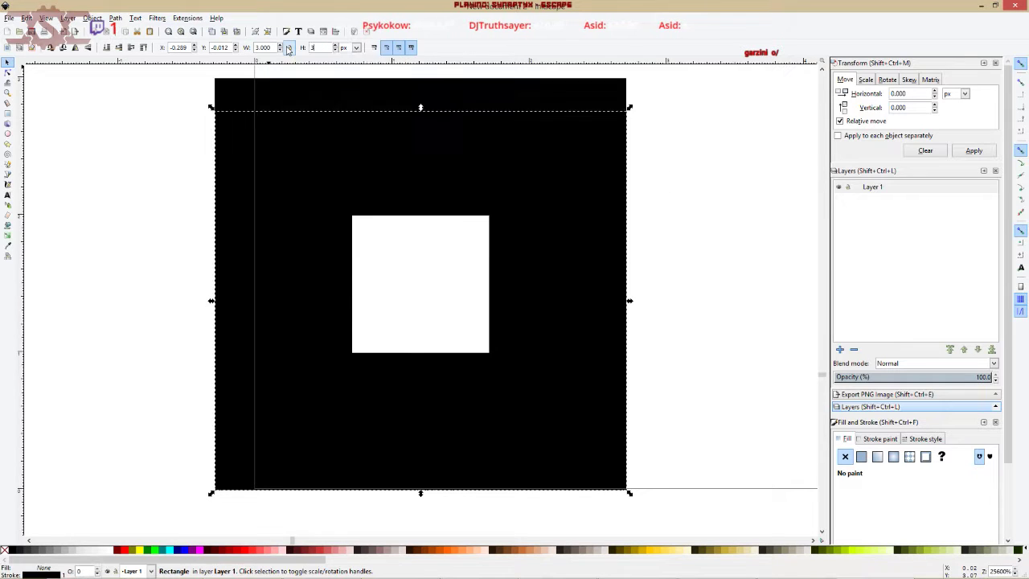
Place the square at X 0 and Y 0, then try shifting it downward and undo that move.
triple_click(179, 47)
text(0)
key(Tab)
text(0)
key(Tab)
click(160, 161)
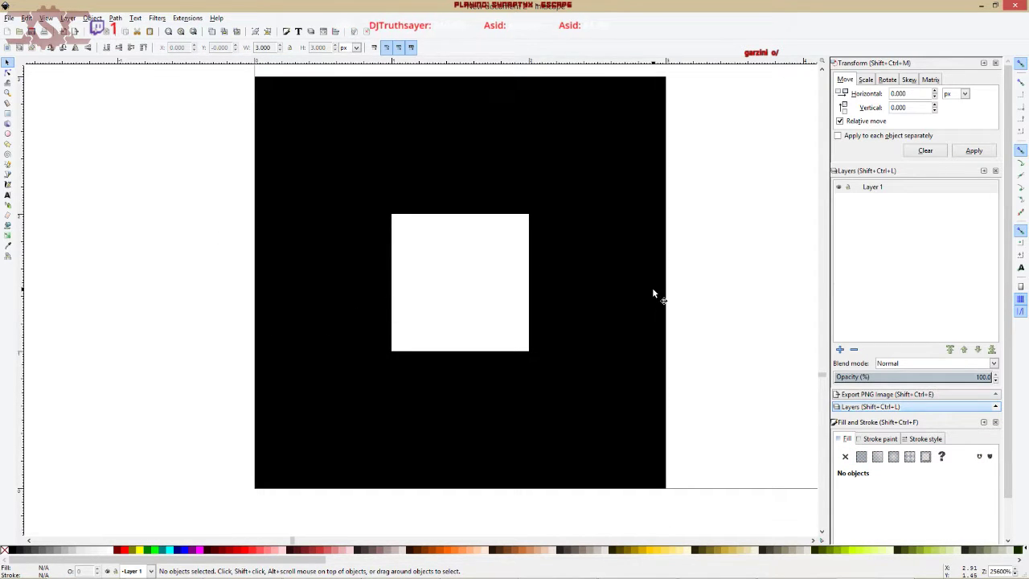
drag(434, 83, 428, 124)
key(ctrl+z)
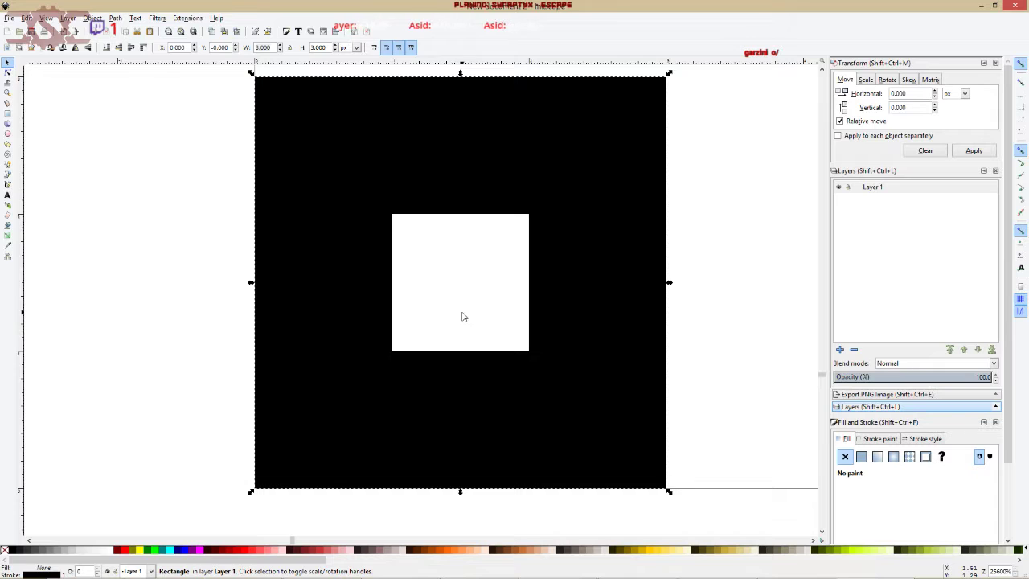
Examine the square in the page corner at 100% zoom and at closer zoom levels.
drag(169, 333, 189, 353)
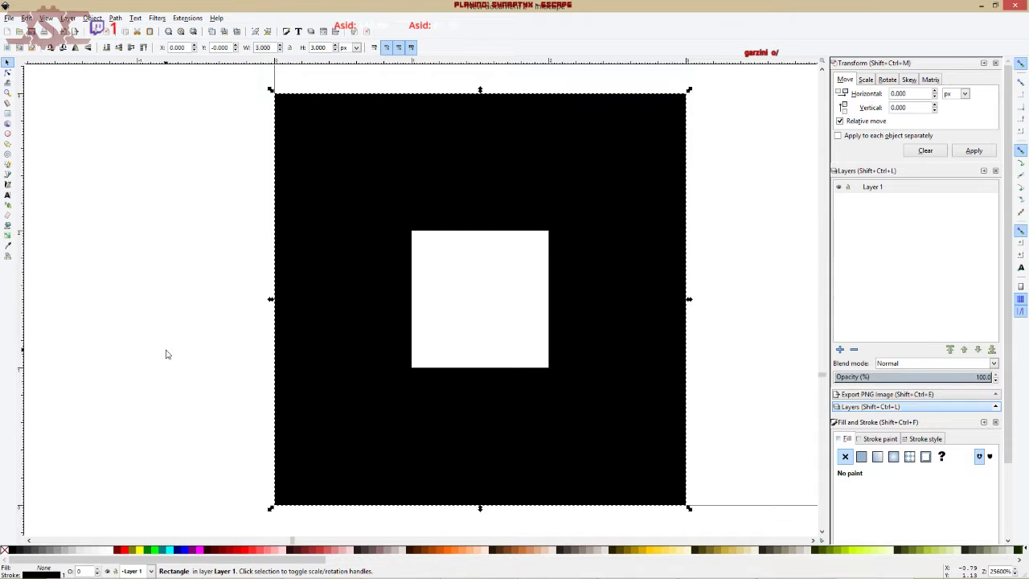
scroll(273, 349, down, 10)
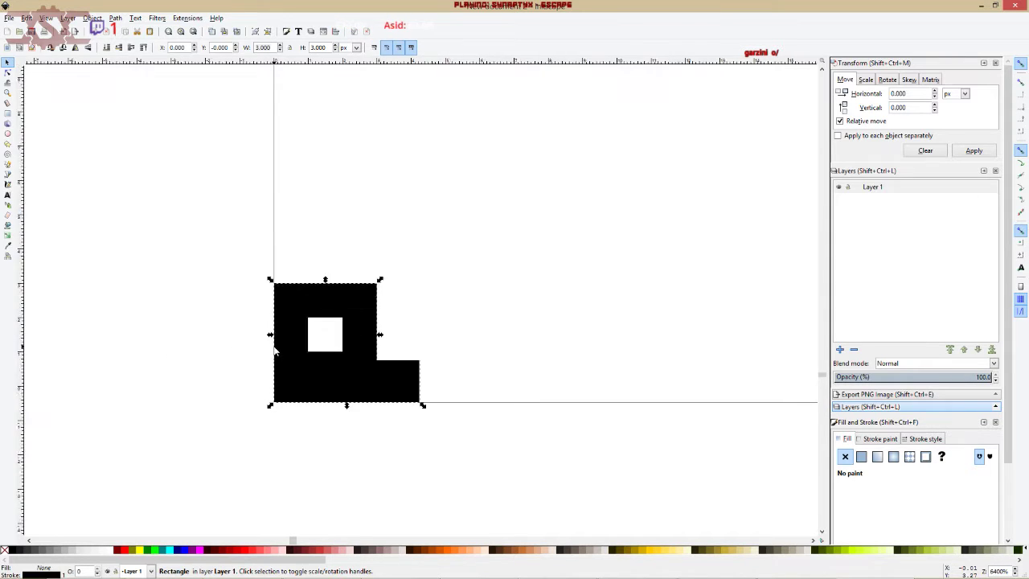
key(1)
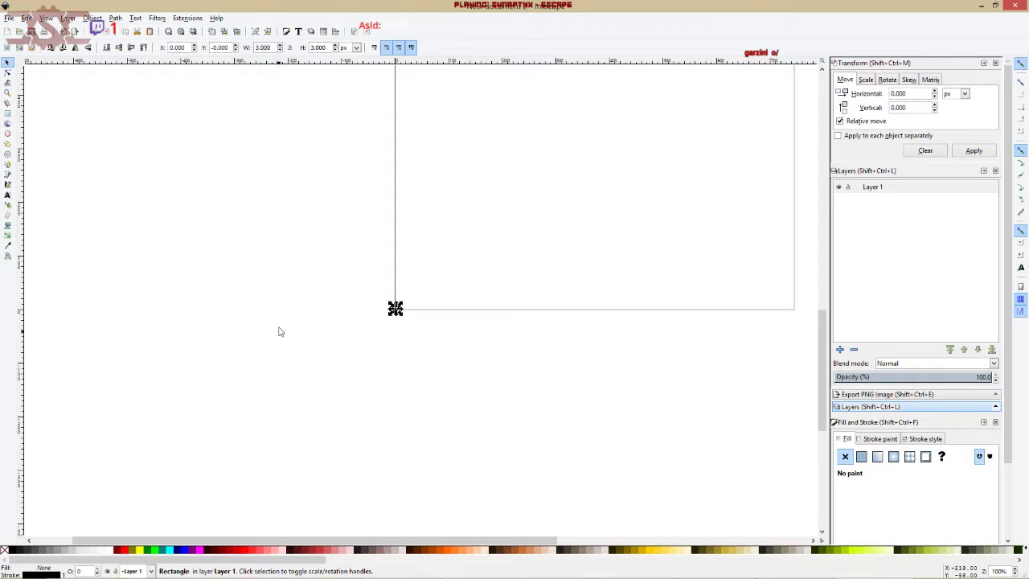
click(263, 336)
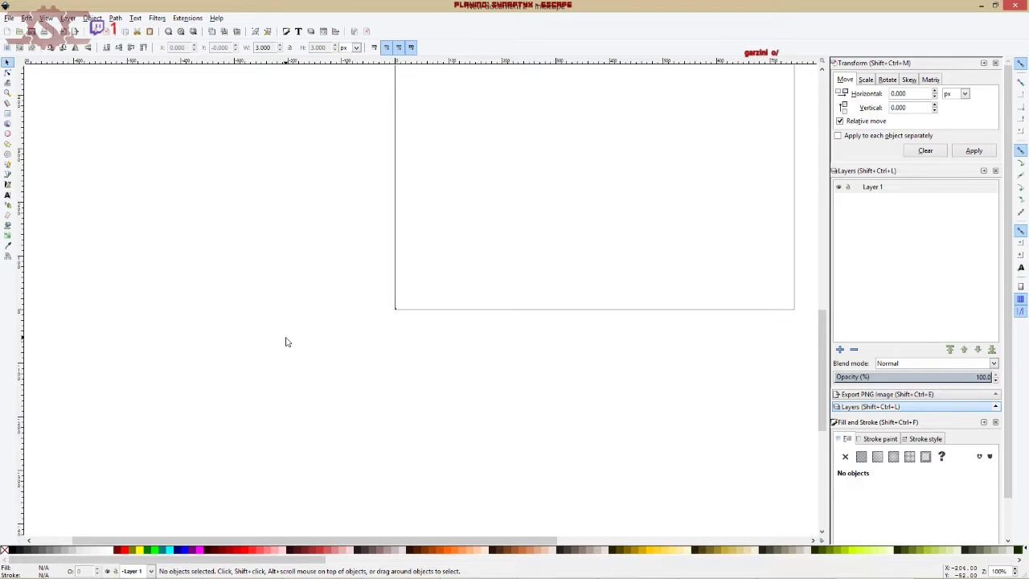
scroll(397, 298, up, 7)
scroll(465, 256, up, 7)
scroll(368, 287, down, 8)
scroll(394, 268, up, 6)
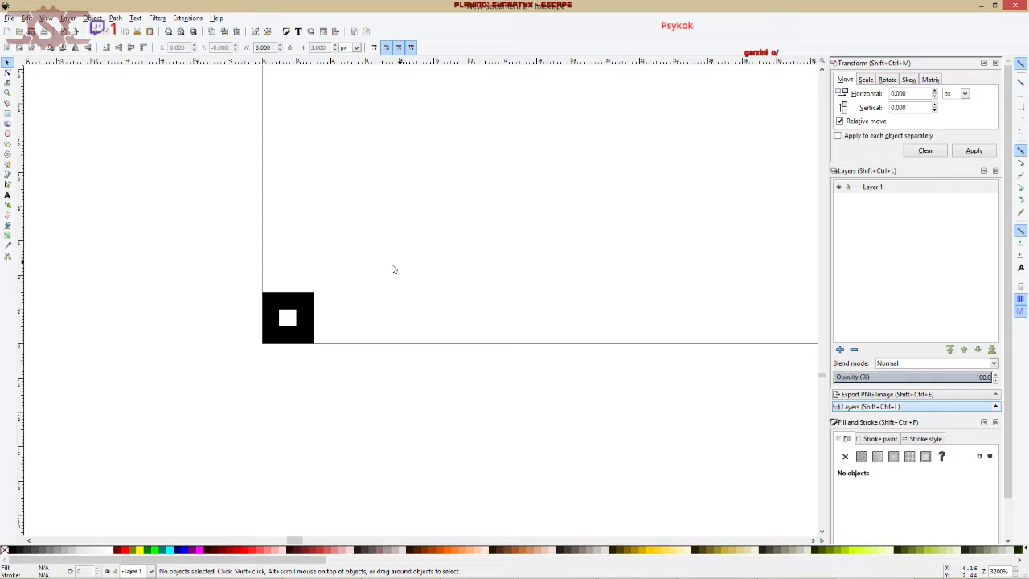
Delete the small square from the page's lower-left corner.
scroll(296, 320, up, 1)
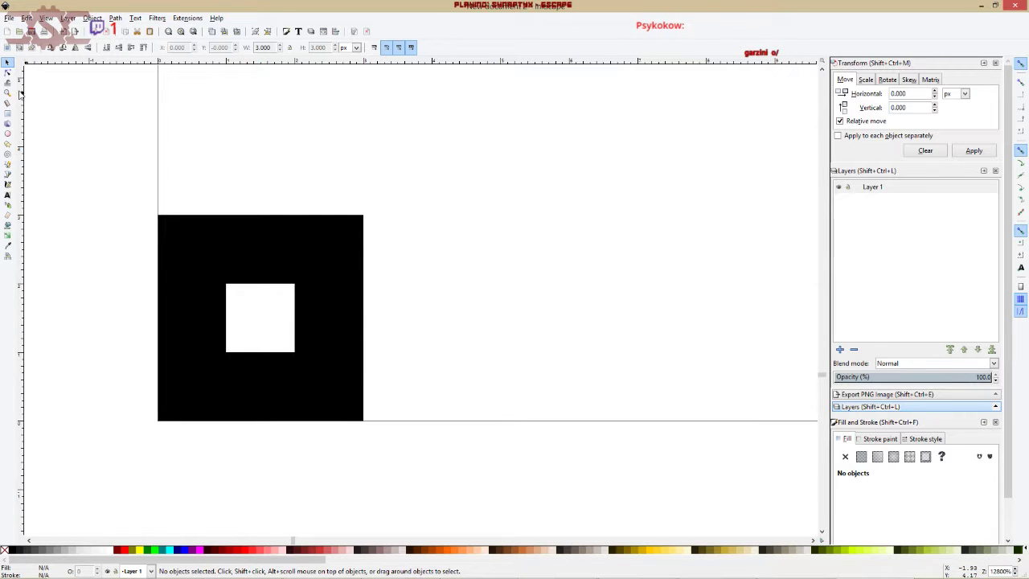
click(179, 238)
key(Delete)
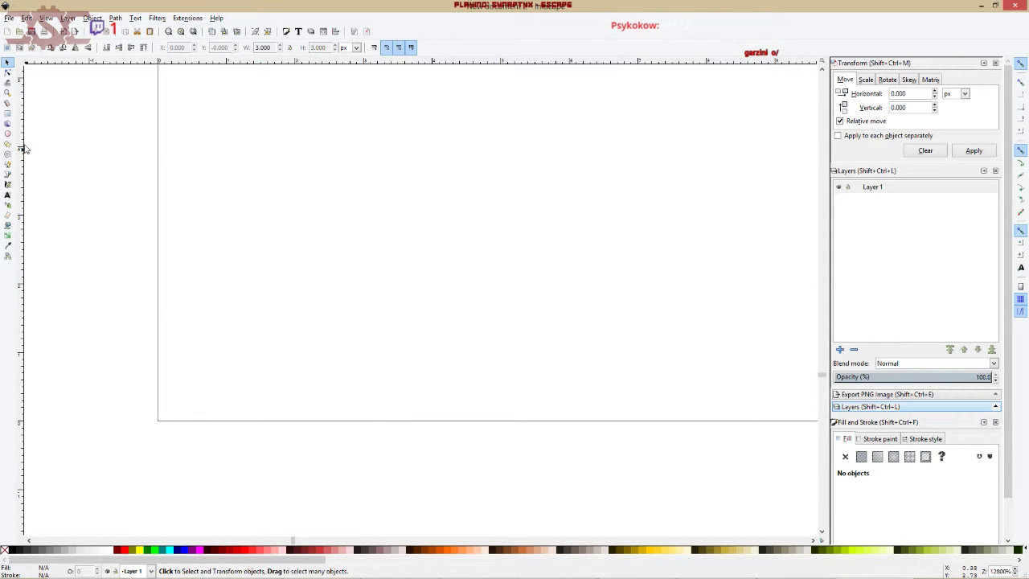
Draw an ellipse about 5 px high over the page's lower-left corner and set its width and height to 3 px.
click(8, 134)
drag(161, 421, 418, 141)
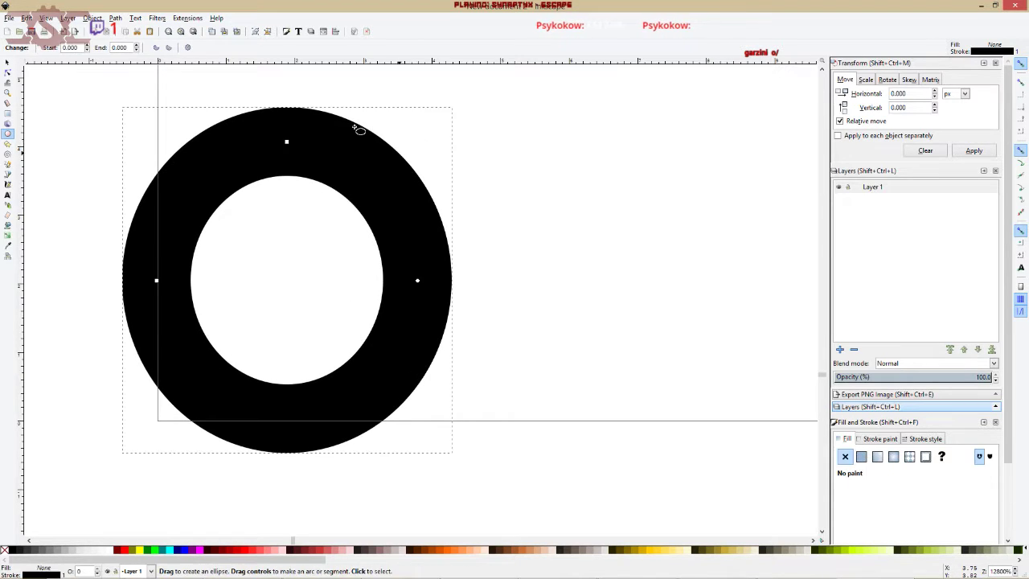
click(8, 64)
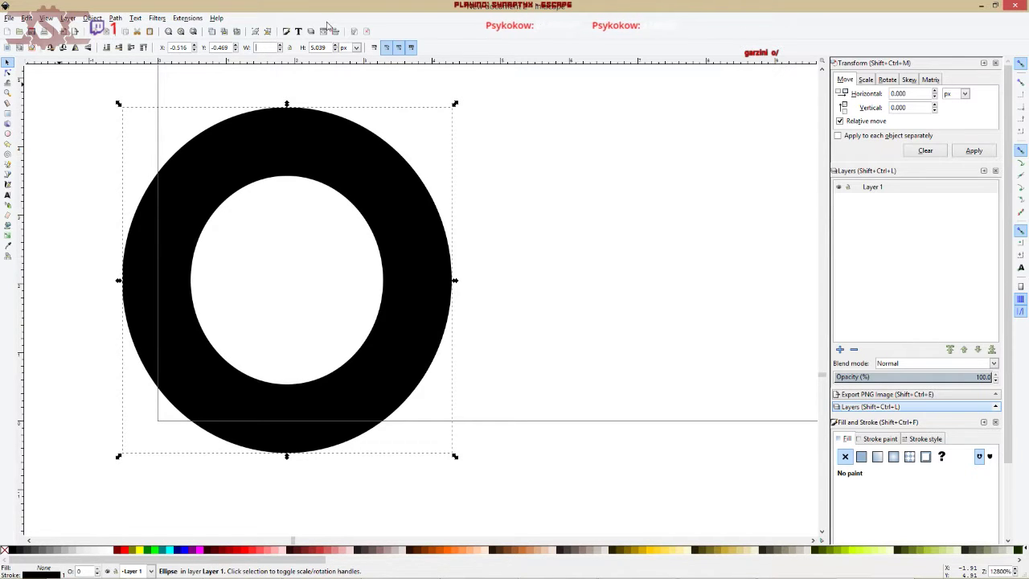
key(Tab)
text(3)
key(Return)
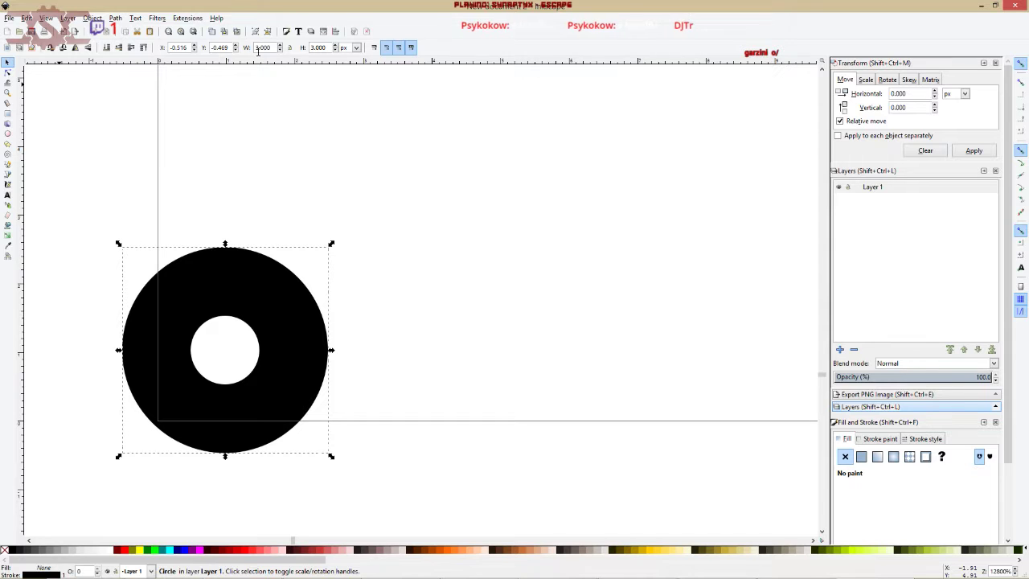
Place the circle at X 0 and Y 0 and deselect it.
text(0)
key(Tab)
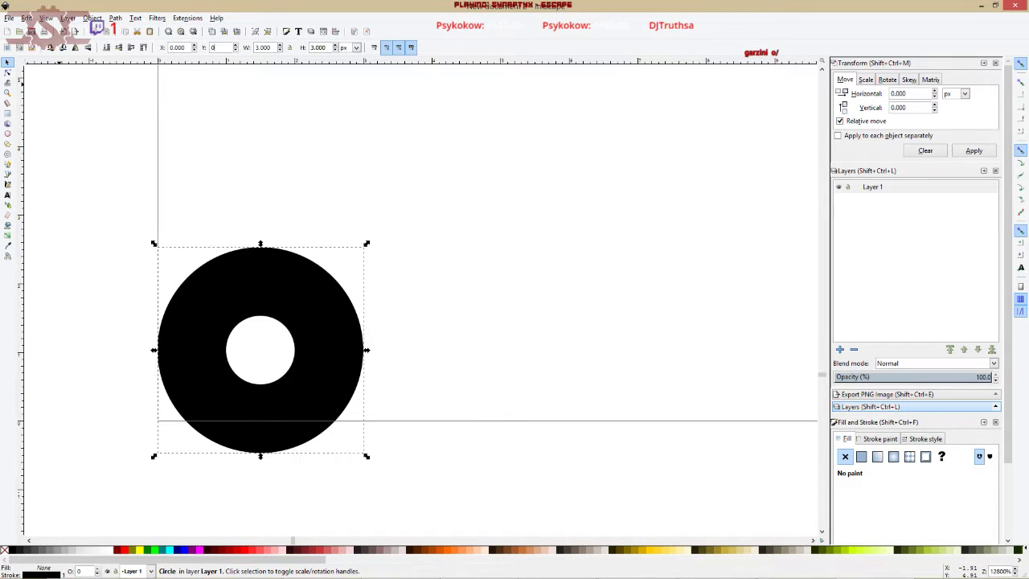
text(0)
key(Tab)
click(95, 176)
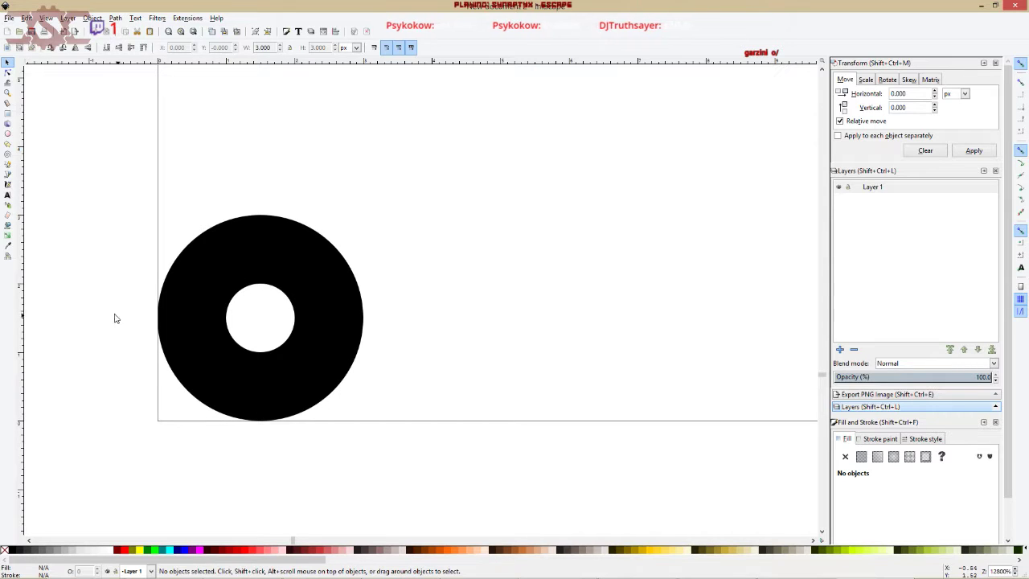
Inspect the circle at 100% and closer zoom, then select it and switch its measurement unit to millimetres.
drag(111, 316, 294, 294)
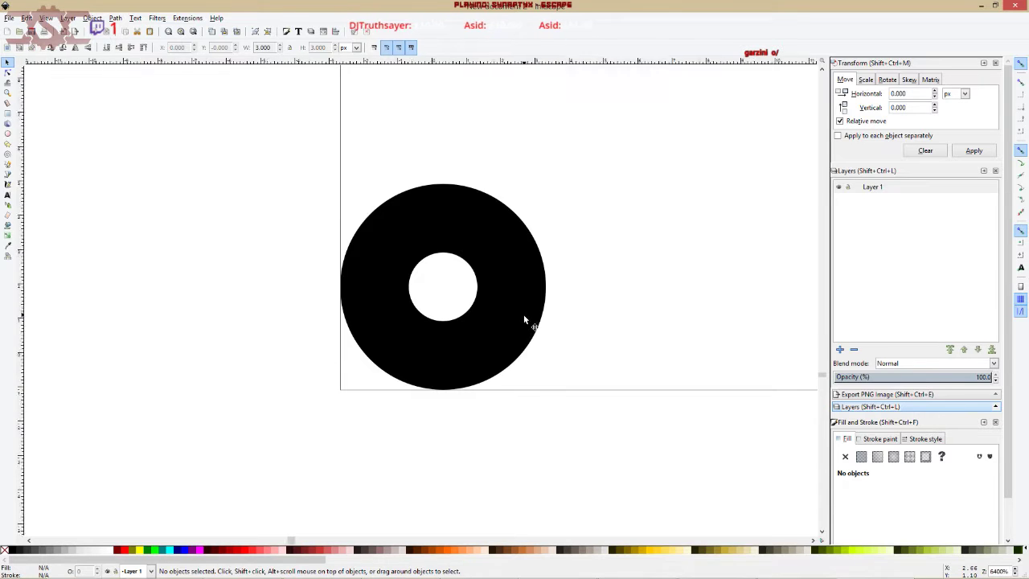
scroll(530, 322, down, 4)
key(1)
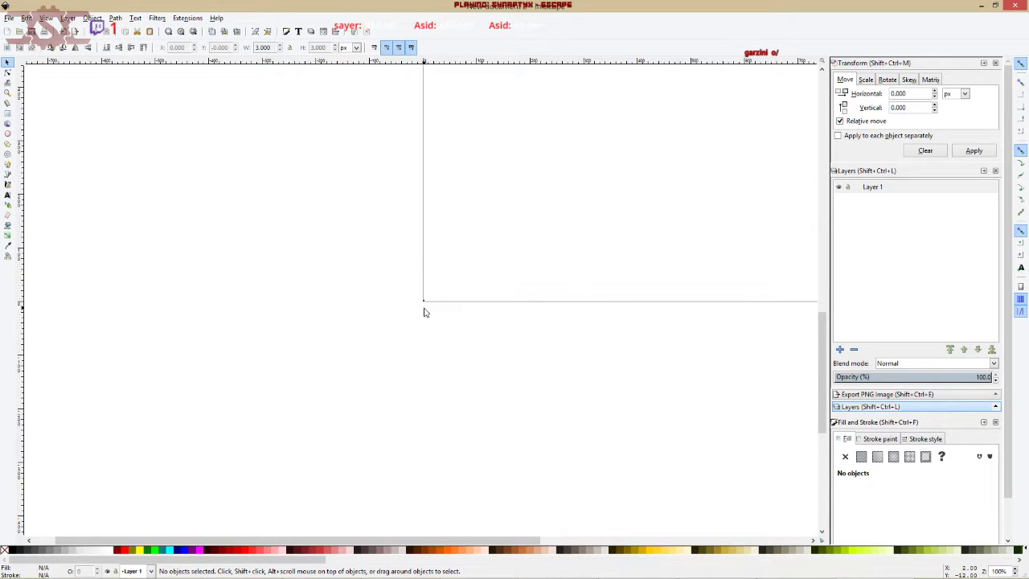
scroll(415, 349, up, 10)
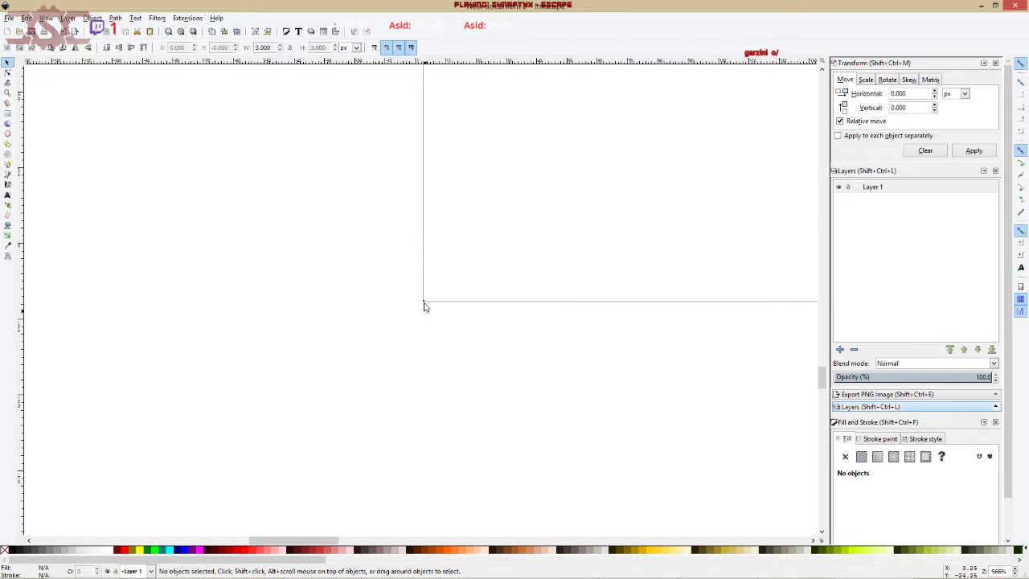
scroll(439, 259, up, 5)
click(417, 268)
click(355, 48)
click(345, 111)
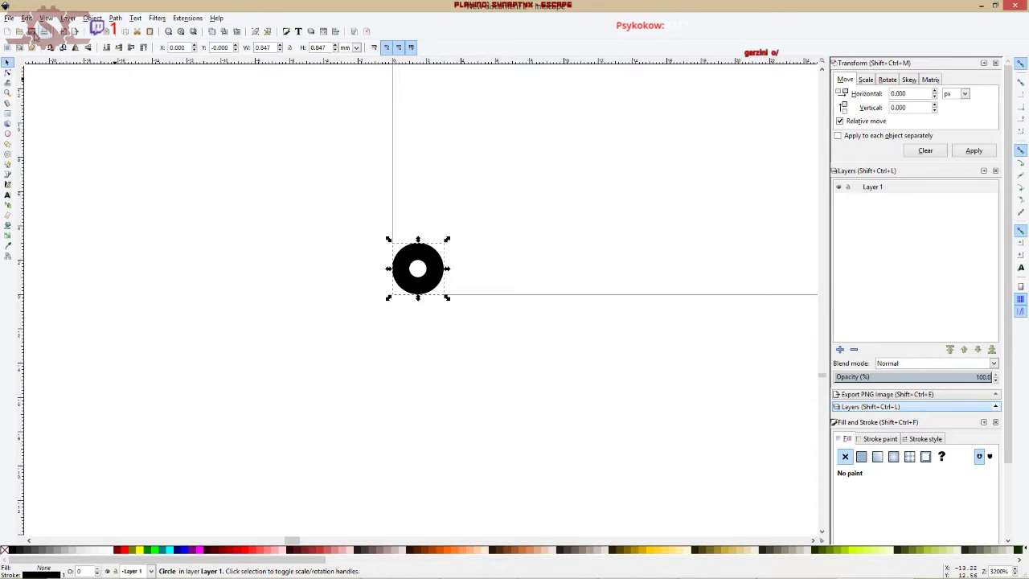
click(8, 18)
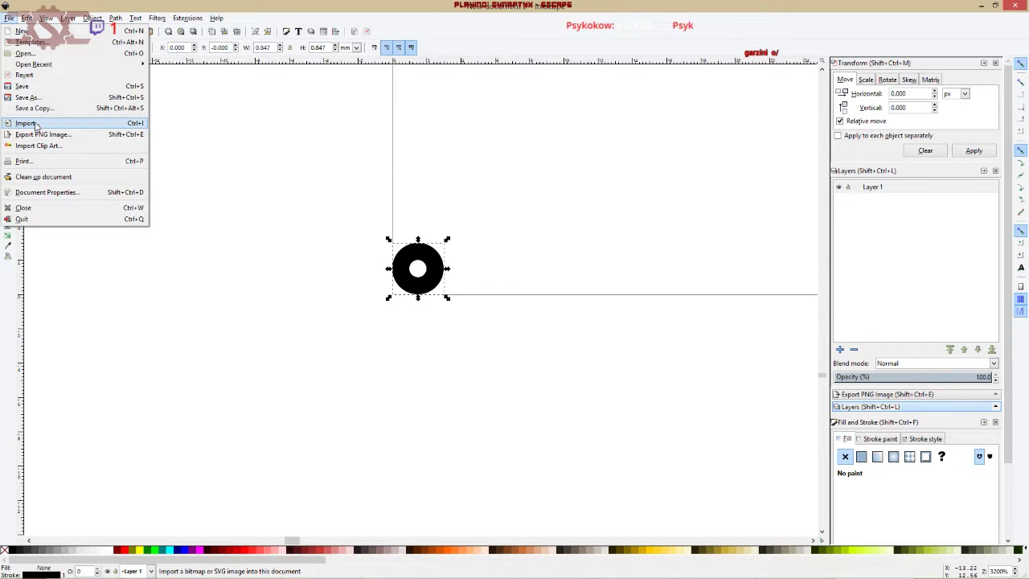
click(184, 194)
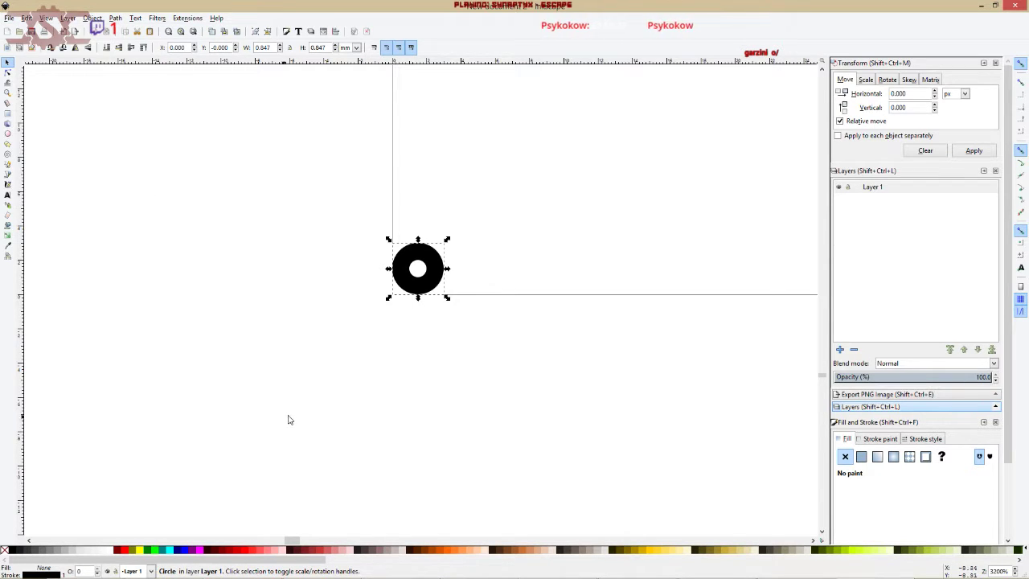
Switch to OBS and make the Inkscape source visible.
key(alt+Tab)
key(alt+Tab)
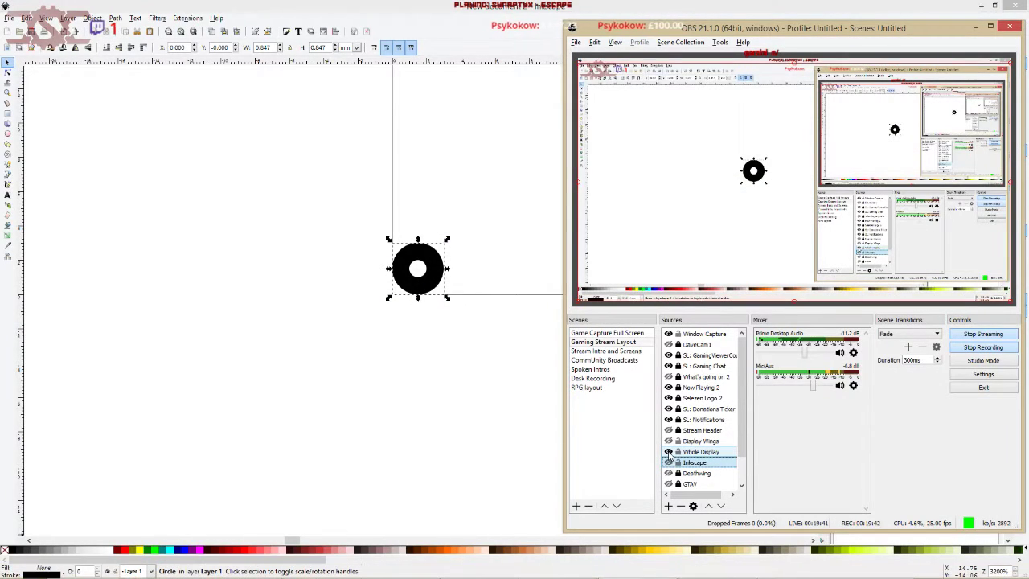
click(670, 463)
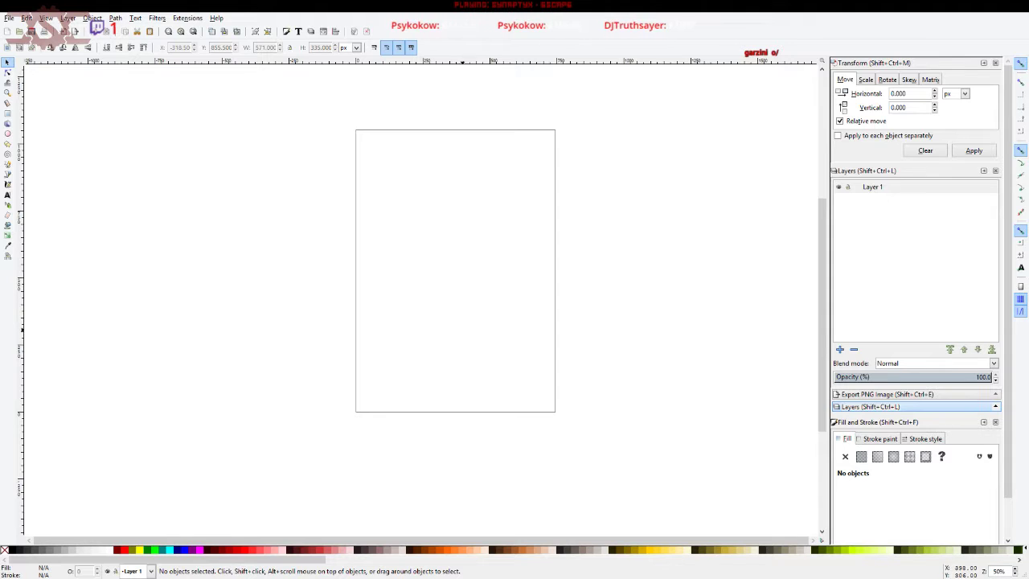
Bring the File Explorer window with the Inkscape tutorials folder in front of the blank Inkscape document.
drag(462, 315, 484, 317)
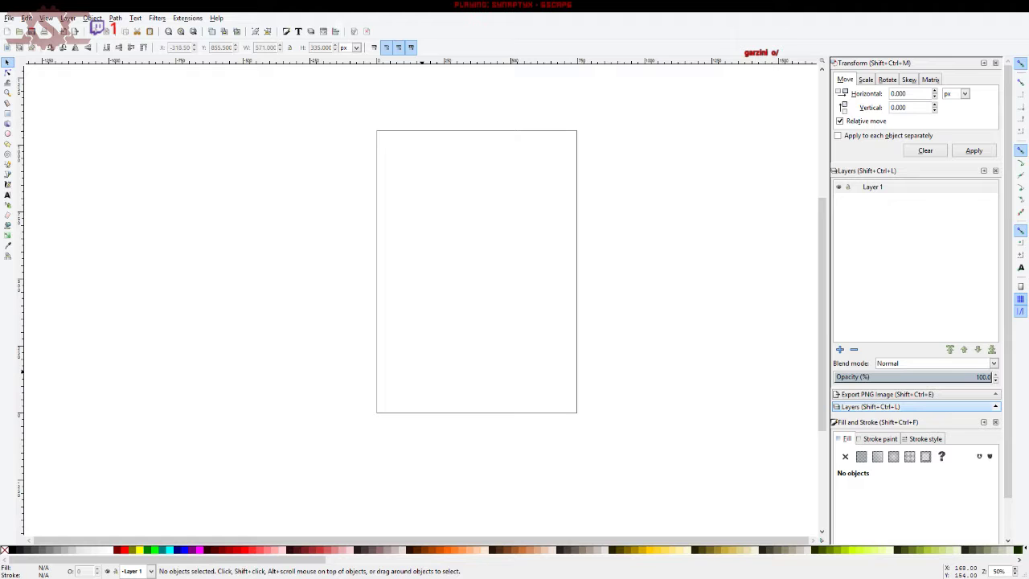
key(alt)
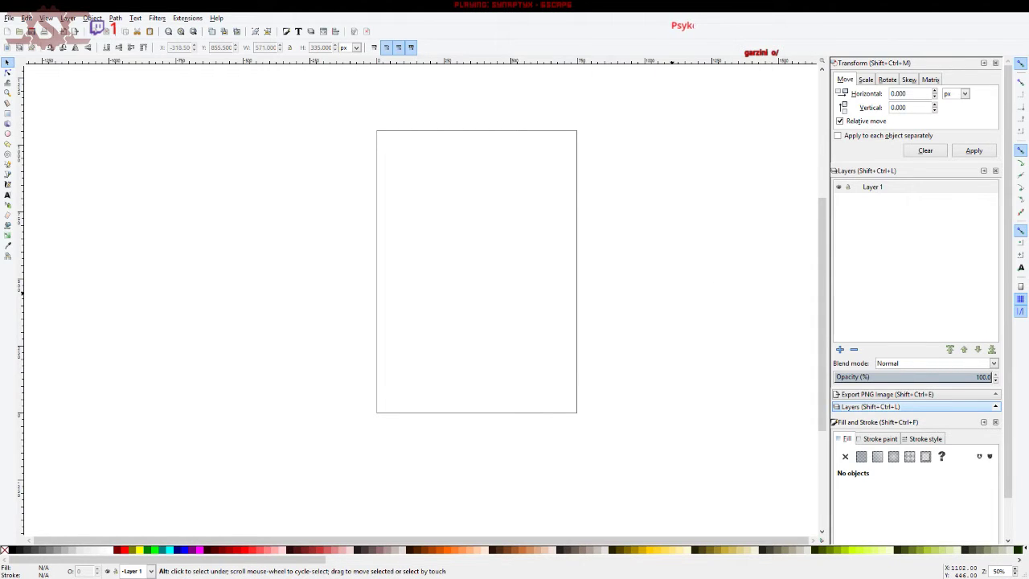
key(alt+Tab)
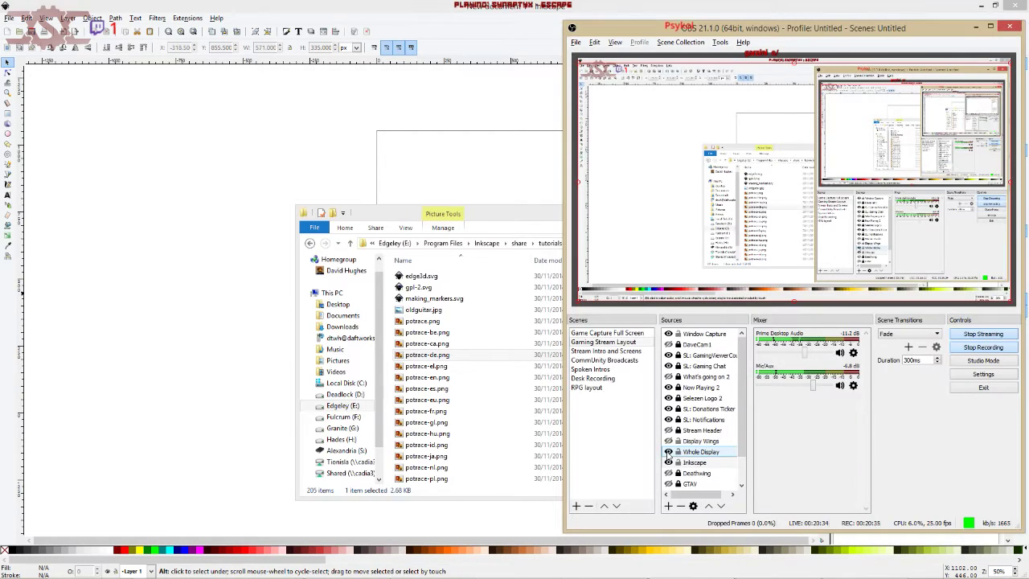
click(394, 252)
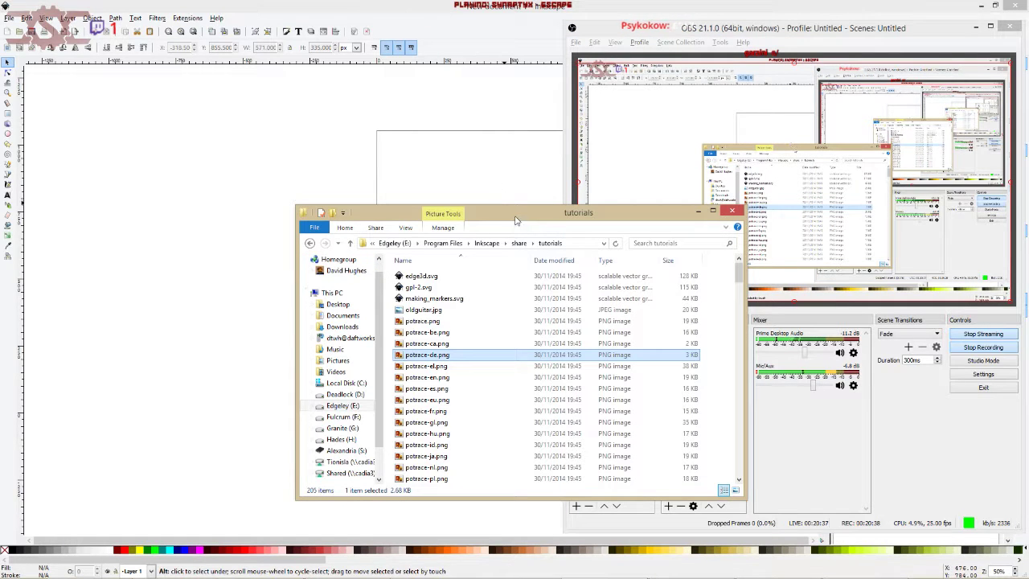
key(alt+Tab)
key(alt+Tab)
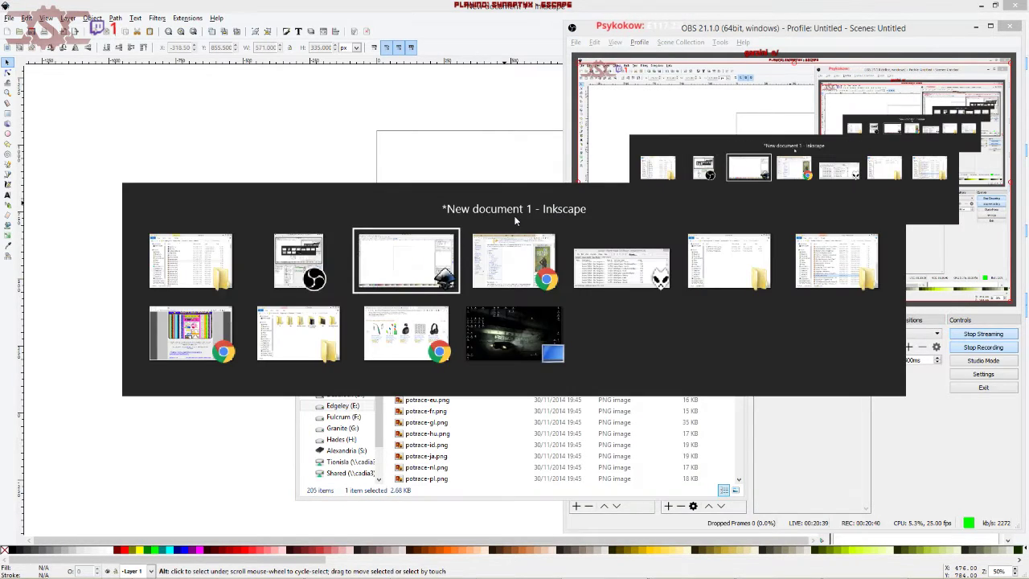
key(alt+Tab)
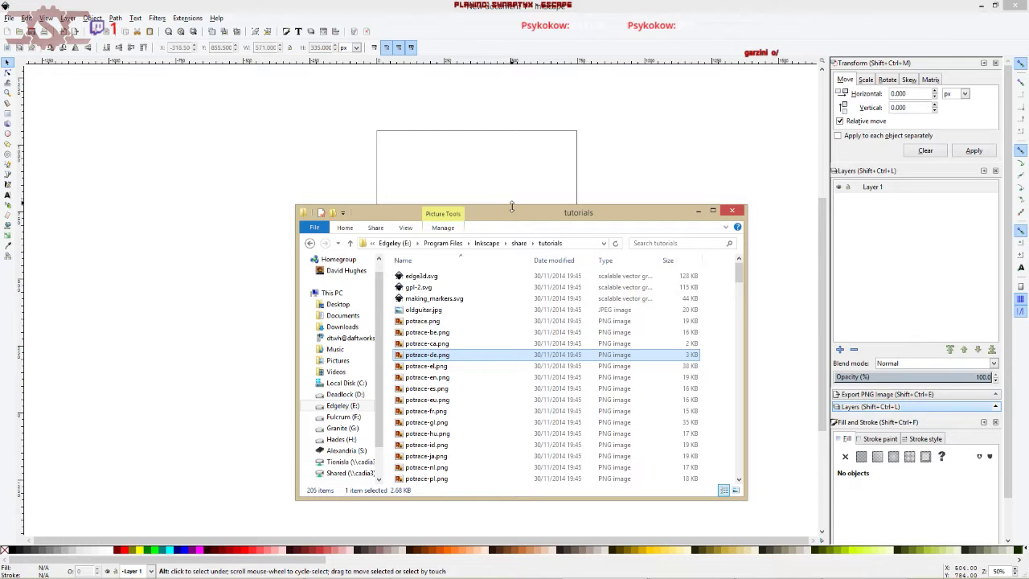
Move the folder window aside and import potrace-de.png into the document as an embedded image with its DPI taken from the file.
drag(523, 221, 767, 132)
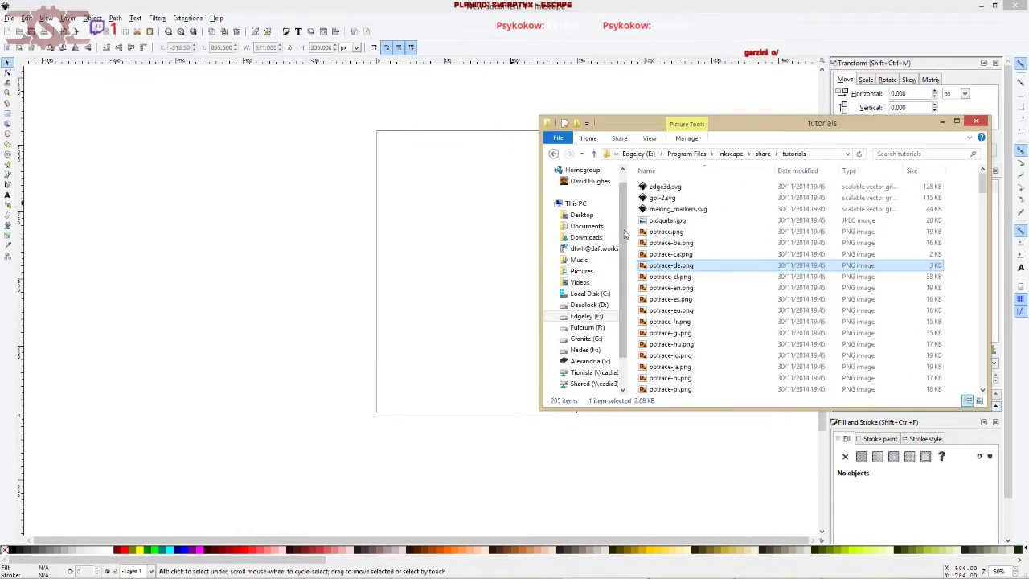
drag(670, 272, 486, 320)
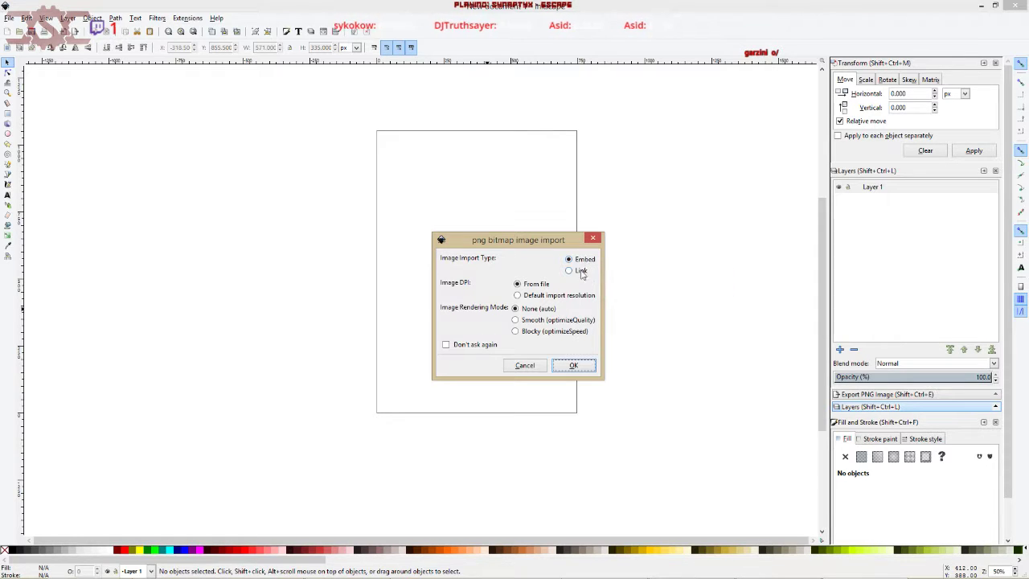
click(574, 366)
Move the imported image to the page's lower-left corner and set its position to X 0 and Y 0.
drag(538, 362, 418, 390)
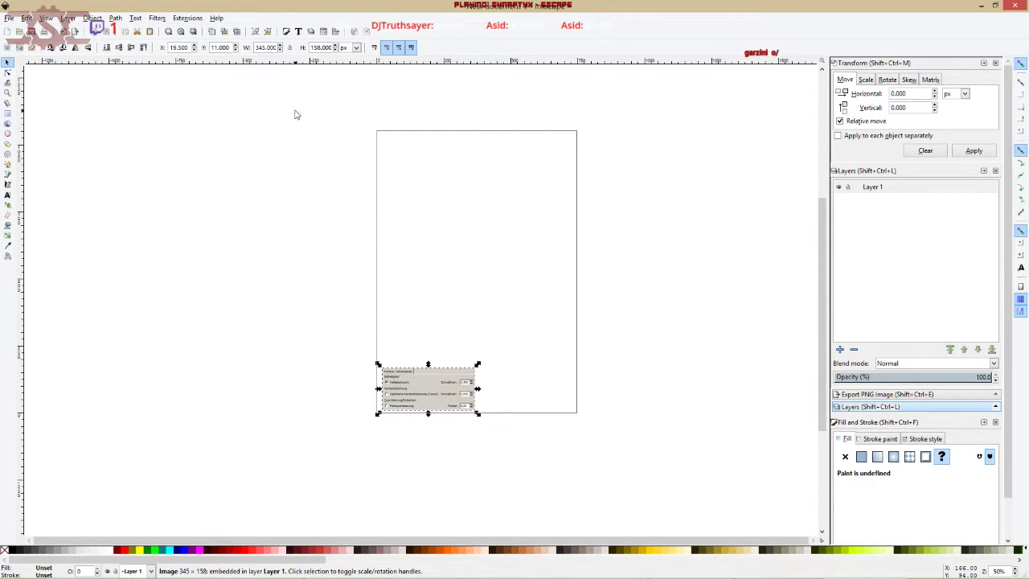
double_click(179, 48)
text(0)
key(Tab)
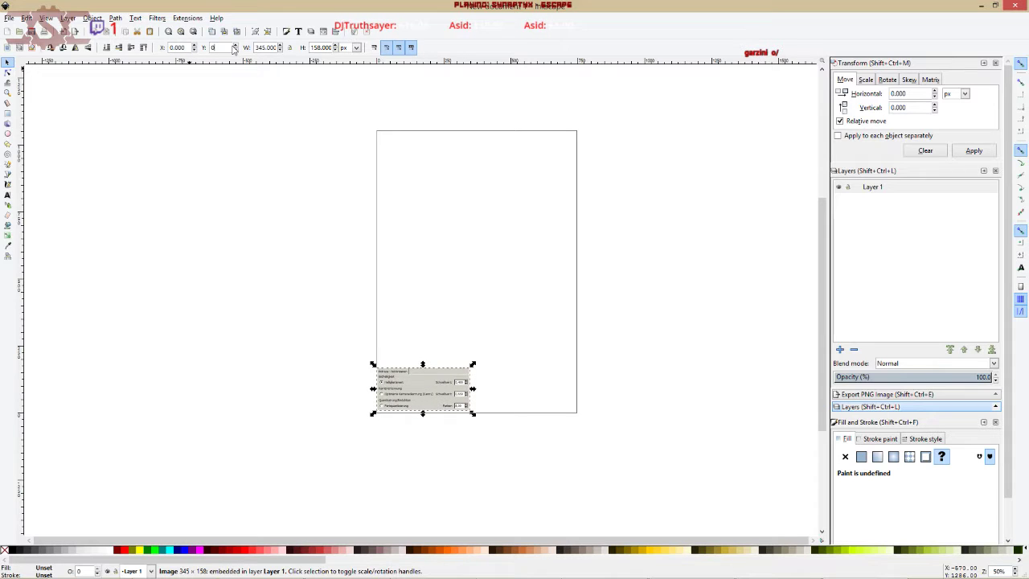
text(0)
key(Tab)
click(302, 194)
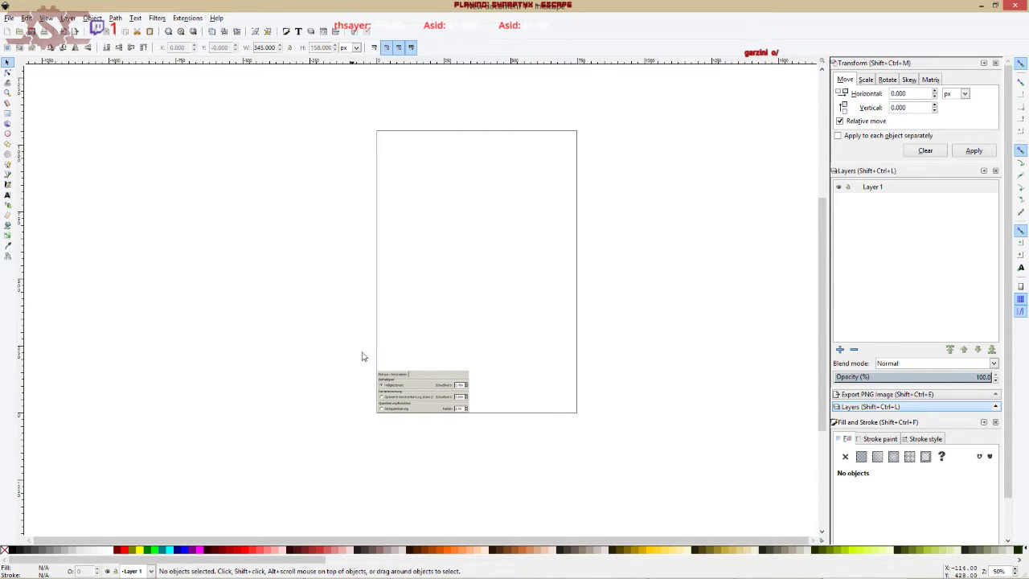
Examine the image's pixel edges around the Farbquantisierung radio button at high zoom and compare them with the 100% view.
scroll(384, 405, up, 7)
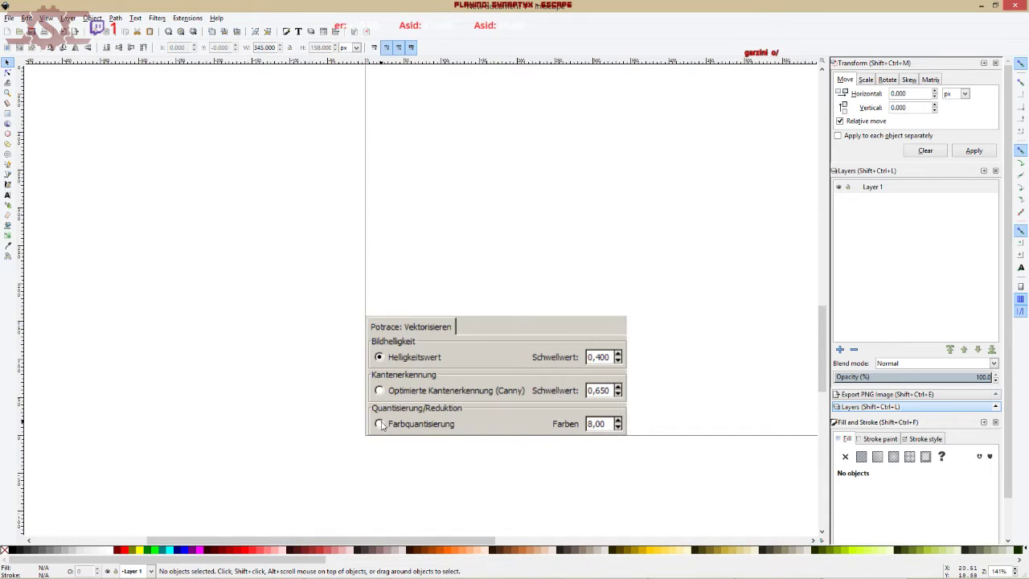
scroll(394, 378, up, 3)
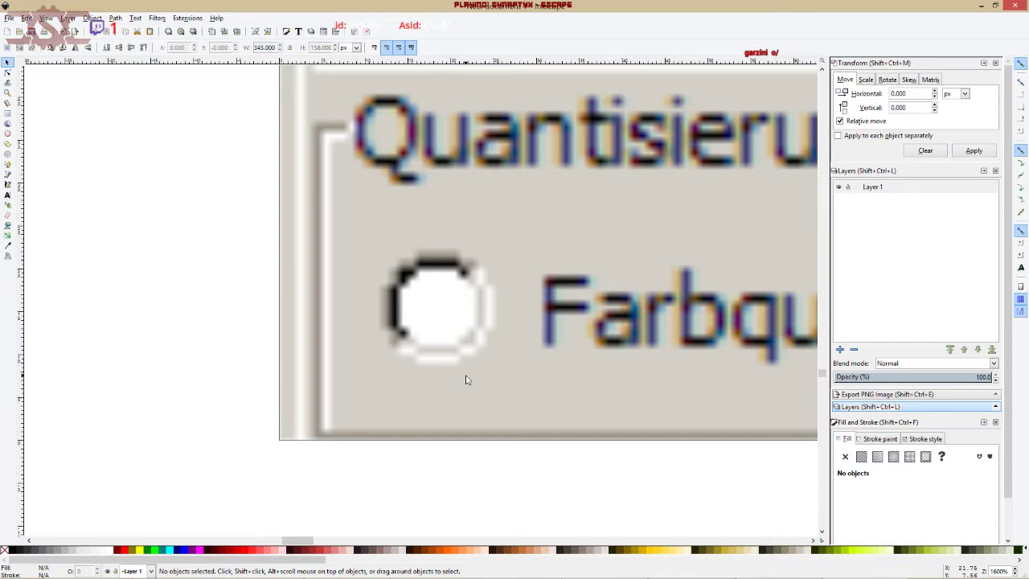
scroll(468, 329, down, 7)
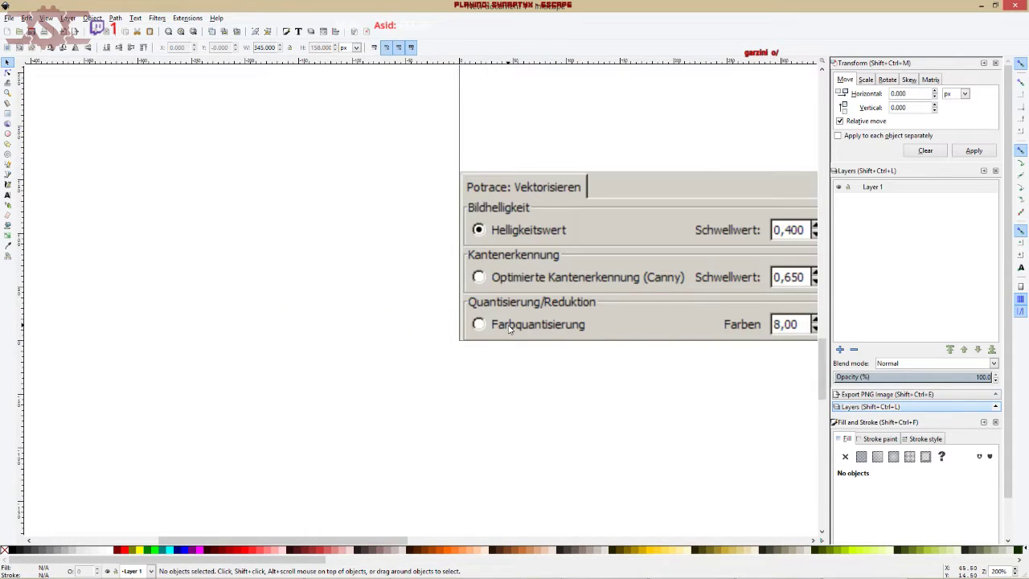
scroll(325, 334, up, 8)
scroll(314, 317, up, 4)
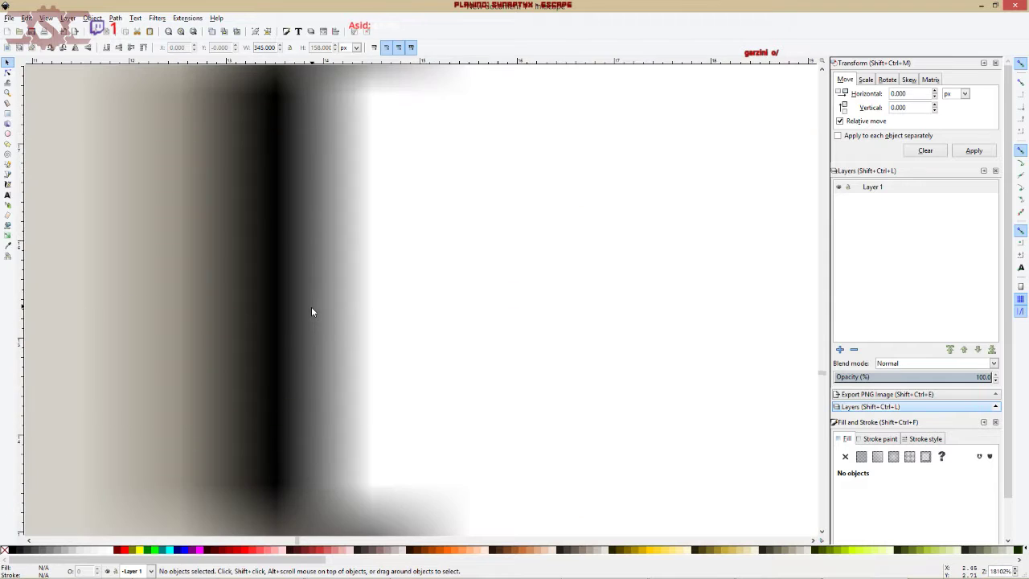
scroll(313, 312, down, 3)
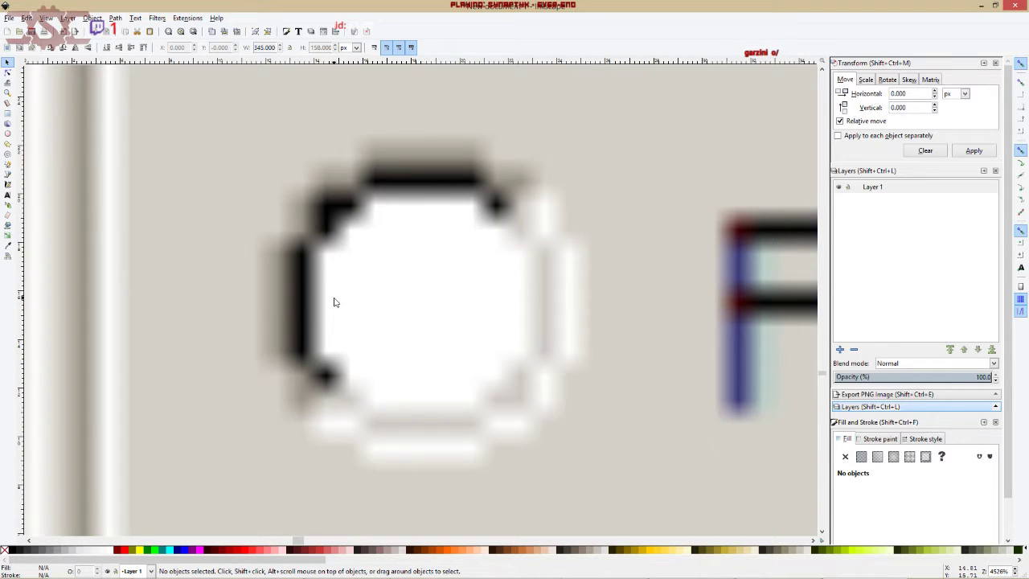
scroll(369, 289, up, 1)
drag(374, 351, 376, 377)
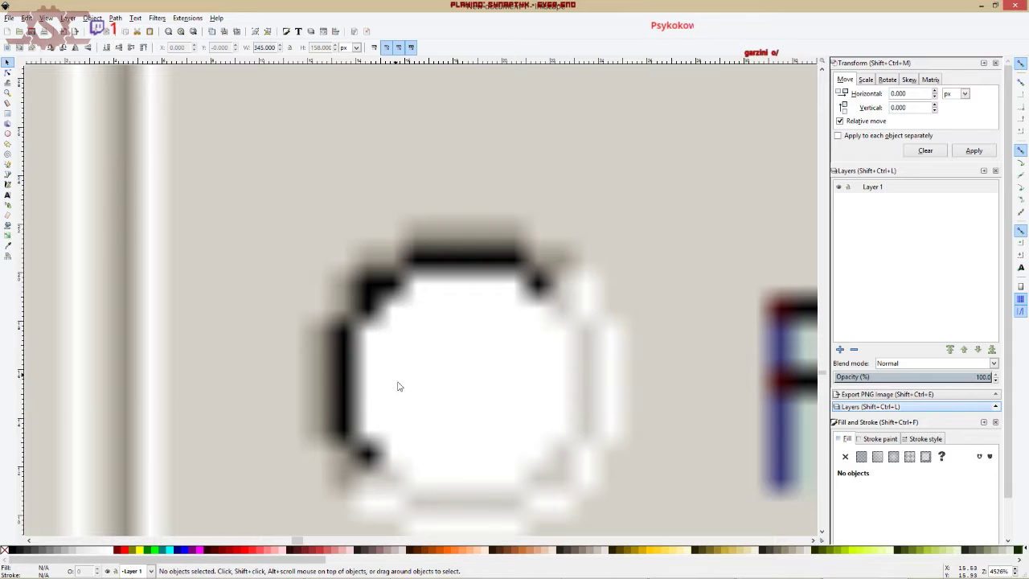
scroll(398, 378, down, 5)
scroll(447, 386, down, 2)
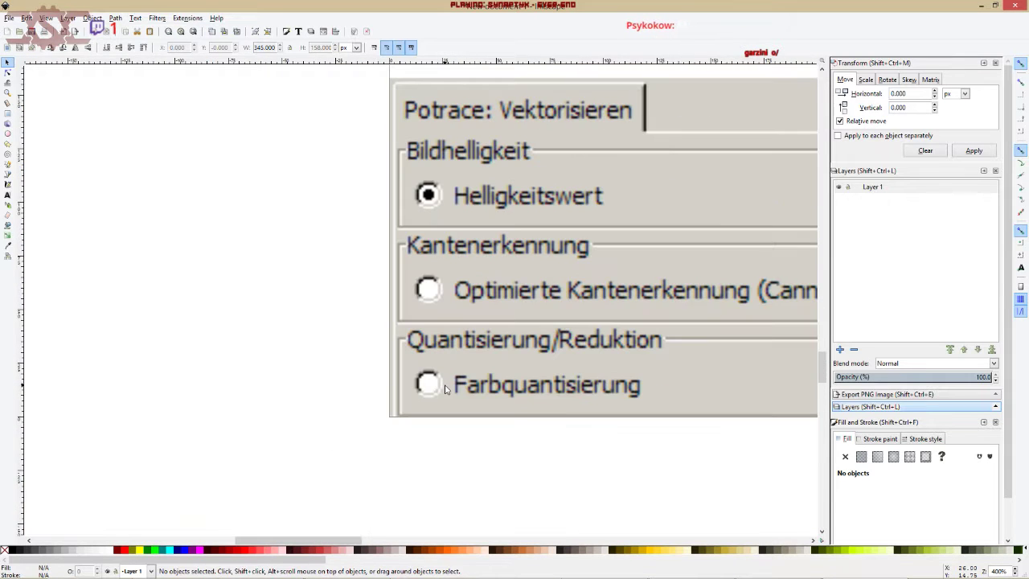
scroll(445, 386, down, 2)
scroll(438, 385, down, 2)
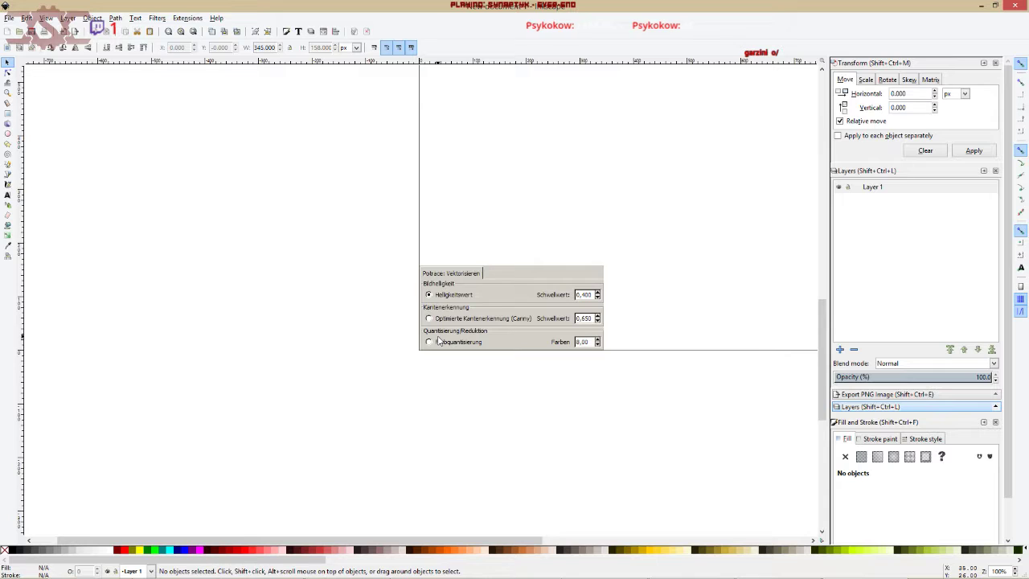
click(487, 328)
click(381, 300)
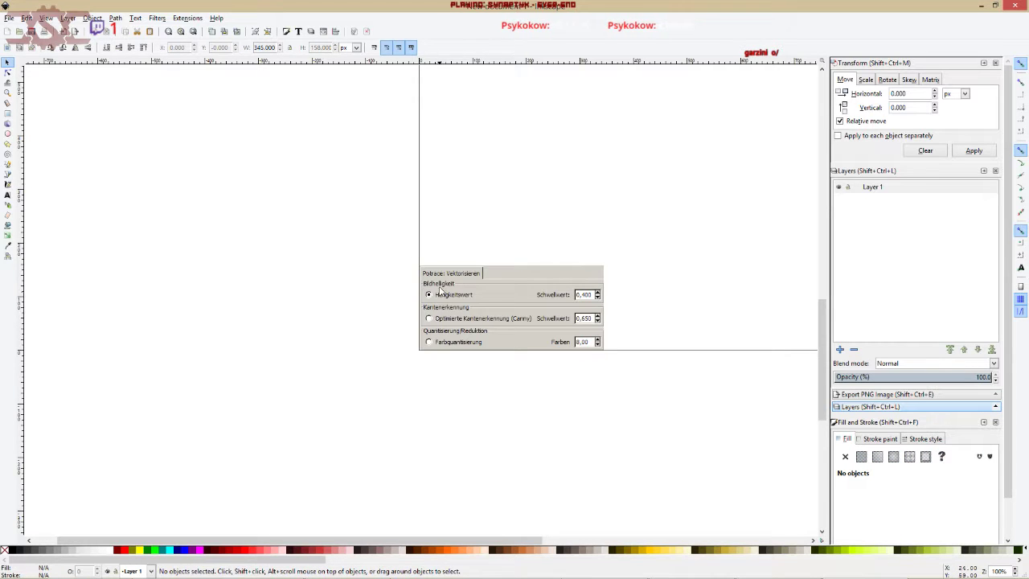
Draw a rectangle about 117 px wide and 24 px high around the Farbquantisierung option in the image.
click(9, 113)
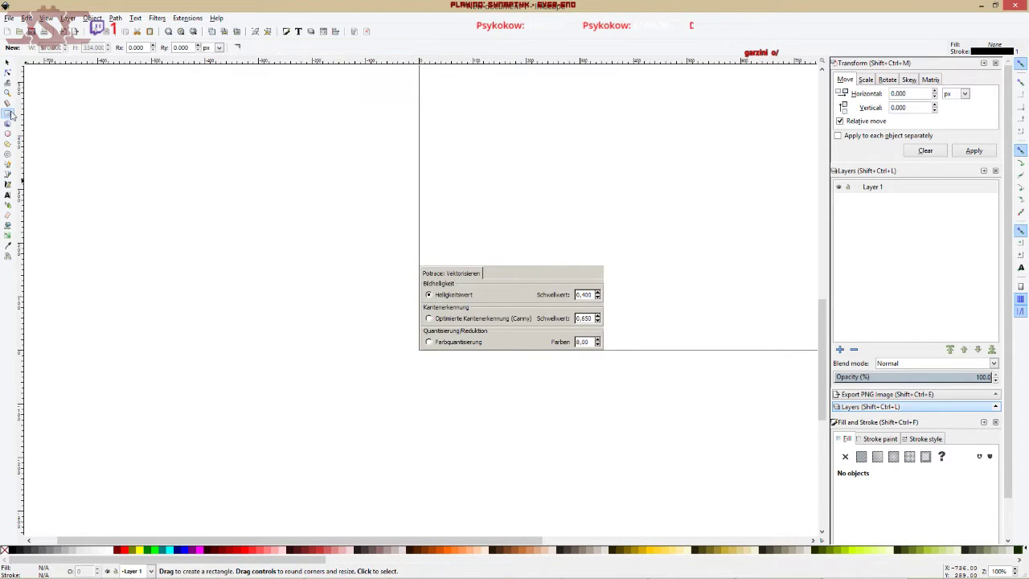
drag(422, 334, 491, 352)
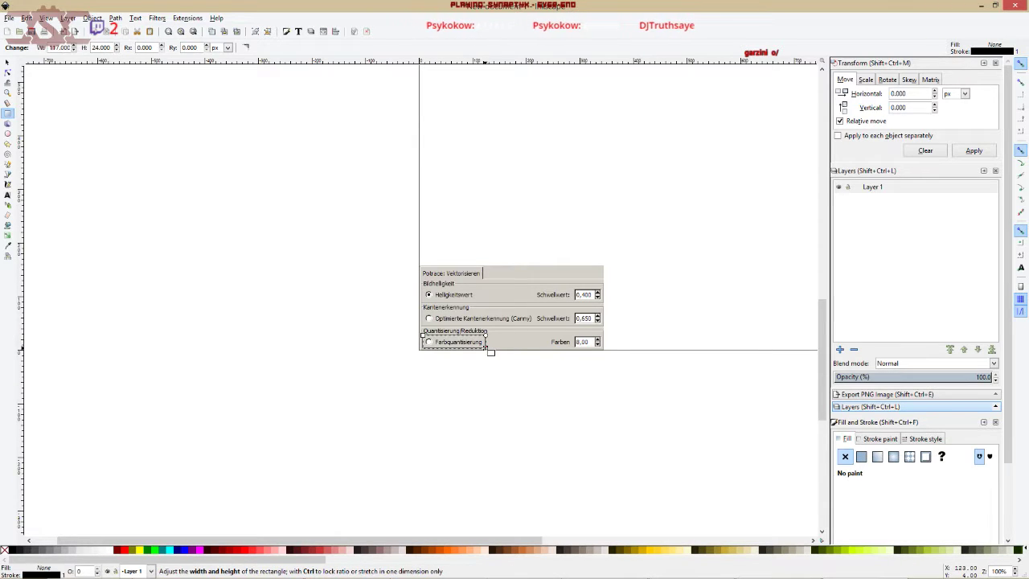
Deselect the rectangle and inspect its outline around the Farbquantisierung option at high zoom.
click(8, 62)
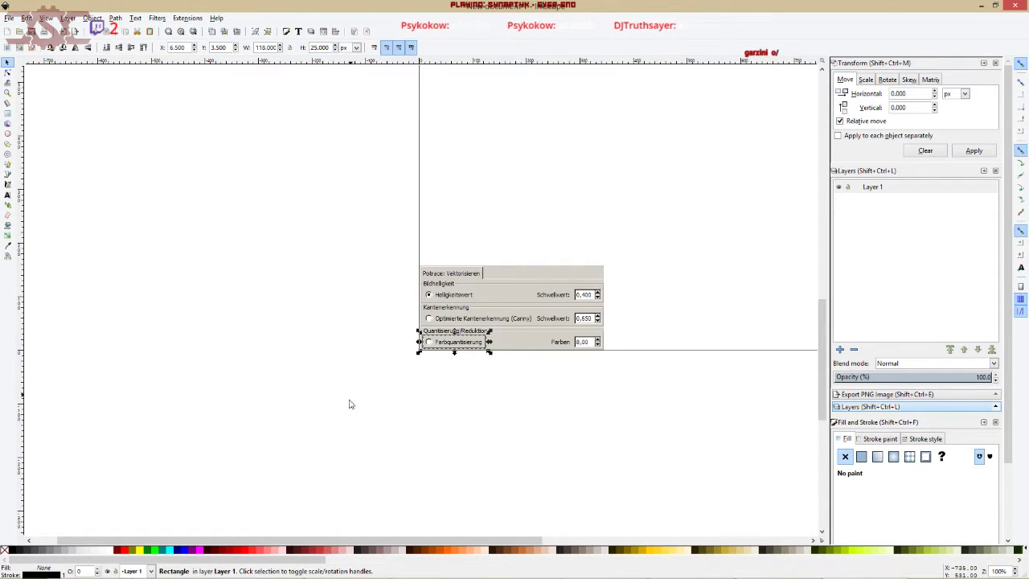
click(426, 389)
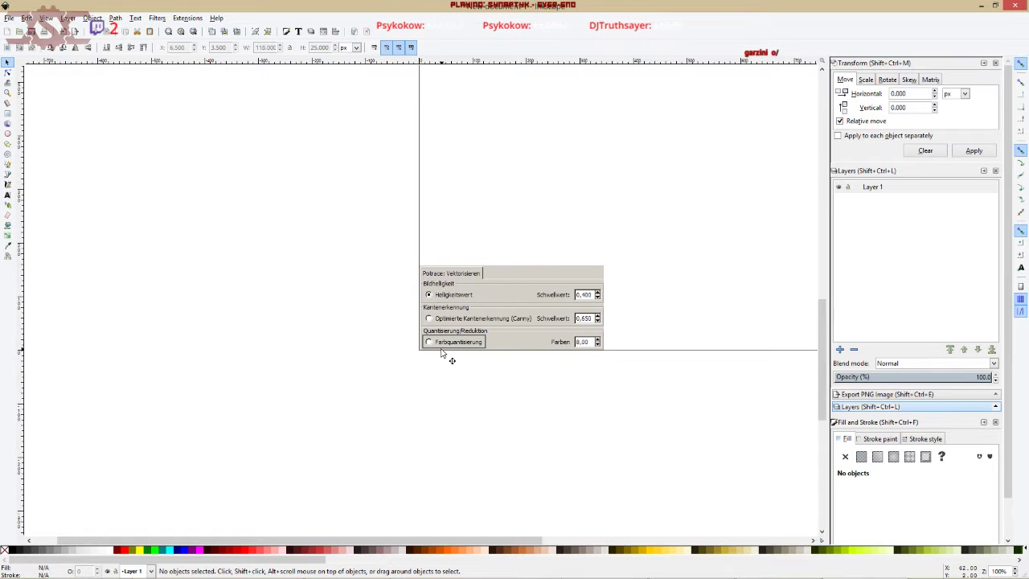
scroll(441, 352, up, 6)
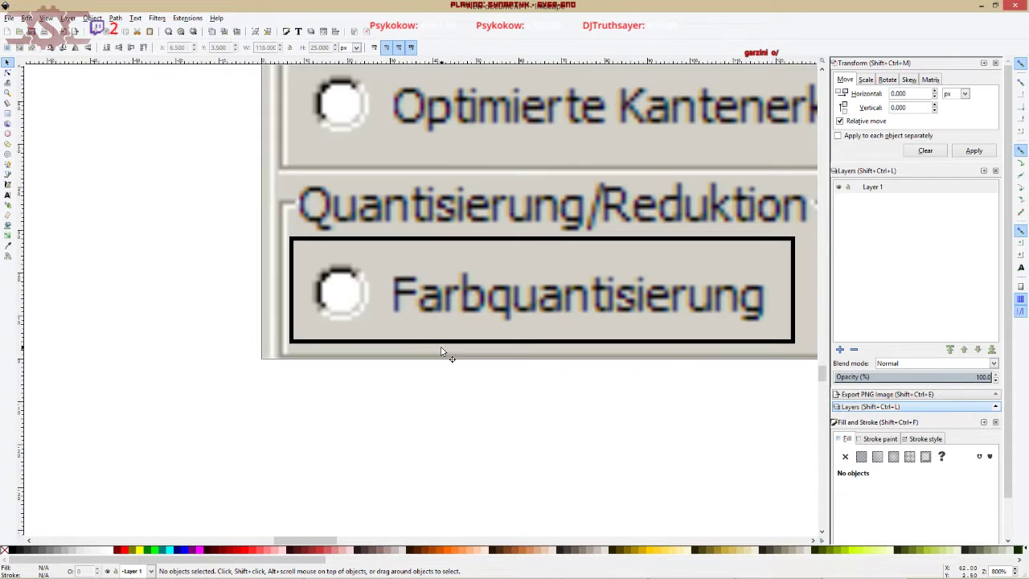
Convert the rectangle around the Farbquantisierung option to a path with editable nodes.
click(8, 73)
scroll(274, 161, up, 1)
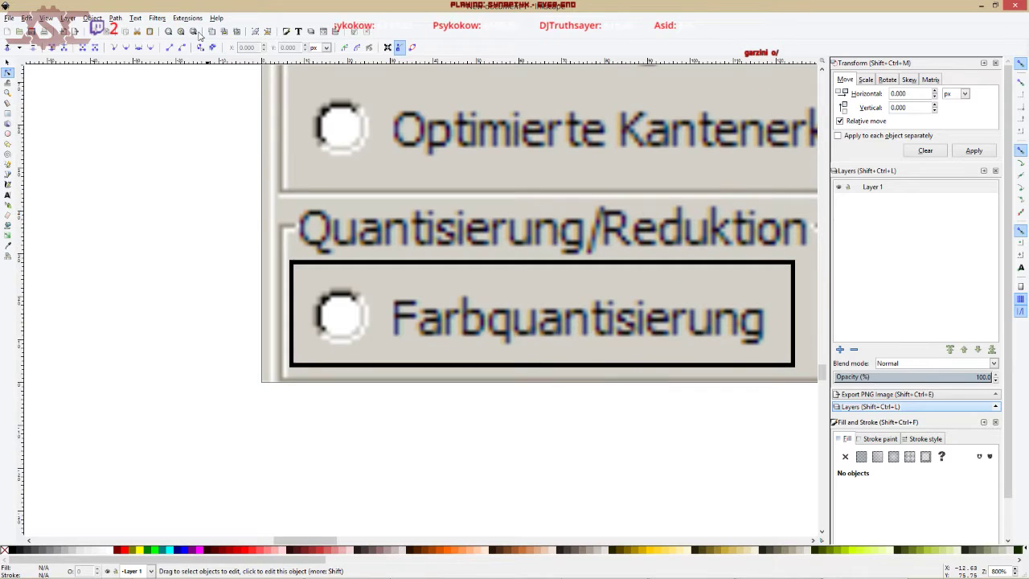
click(313, 266)
click(115, 18)
click(115, 18)
click(115, 18)
key(Escape)
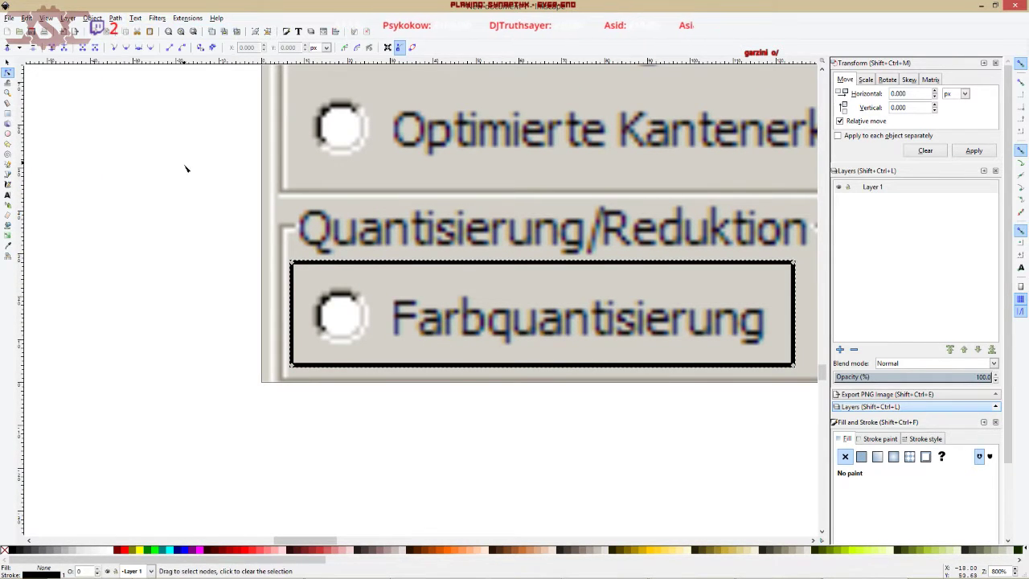
Nudge the path's upper-left corner node horizontally to X 39 so the outline's left side slants, and deselect the node.
click(292, 266)
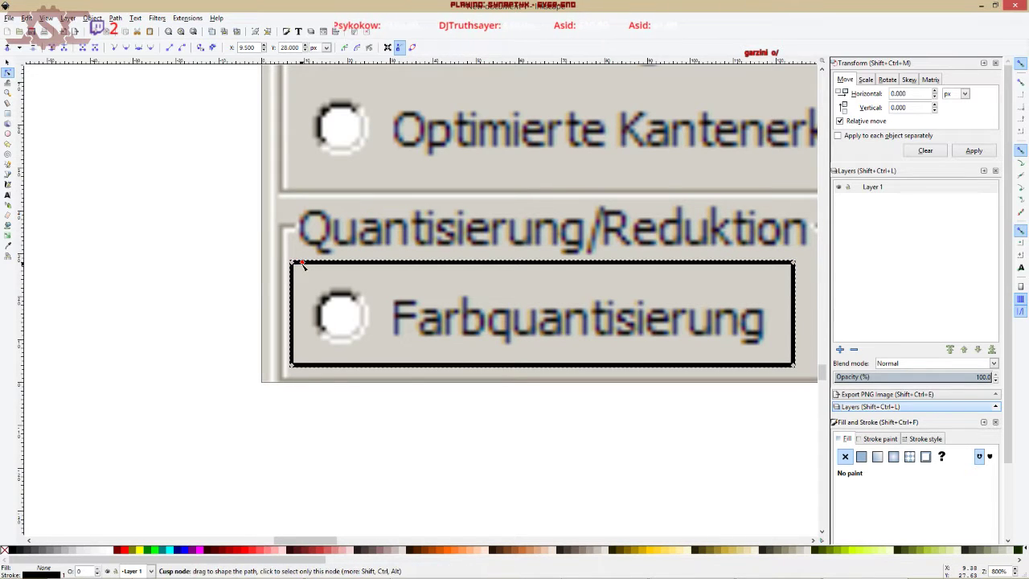
click(324, 273)
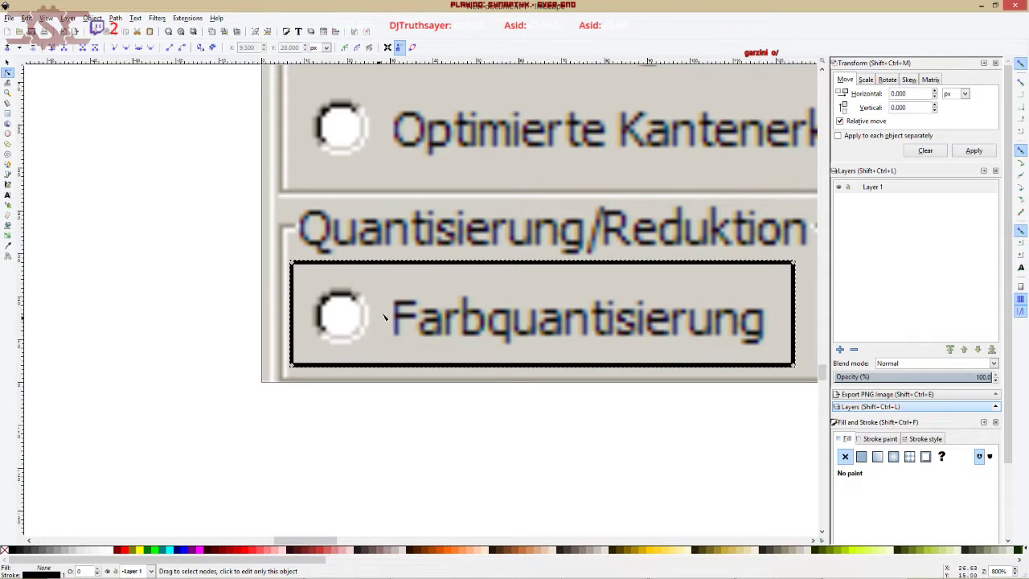
scroll(378, 320, up, 1)
scroll(378, 320, down, 1)
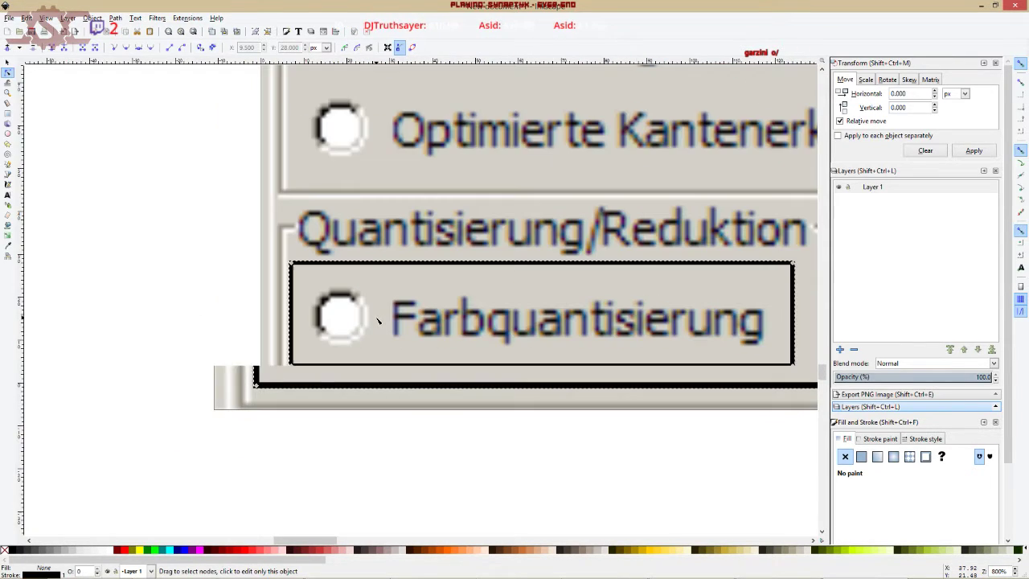
click(292, 263)
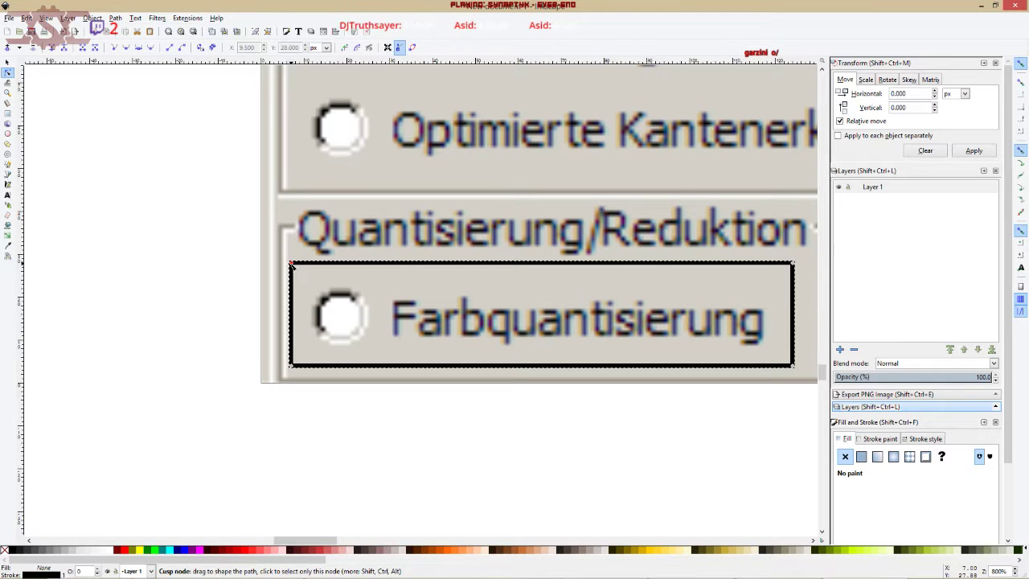
key(ctrl+Right)
key(Right)
key(Right)
key(Right)
key(Right)
key(Right)
key(Right)
key(Right)
key(Right)
key(Right)
key(Right)
key(Right)
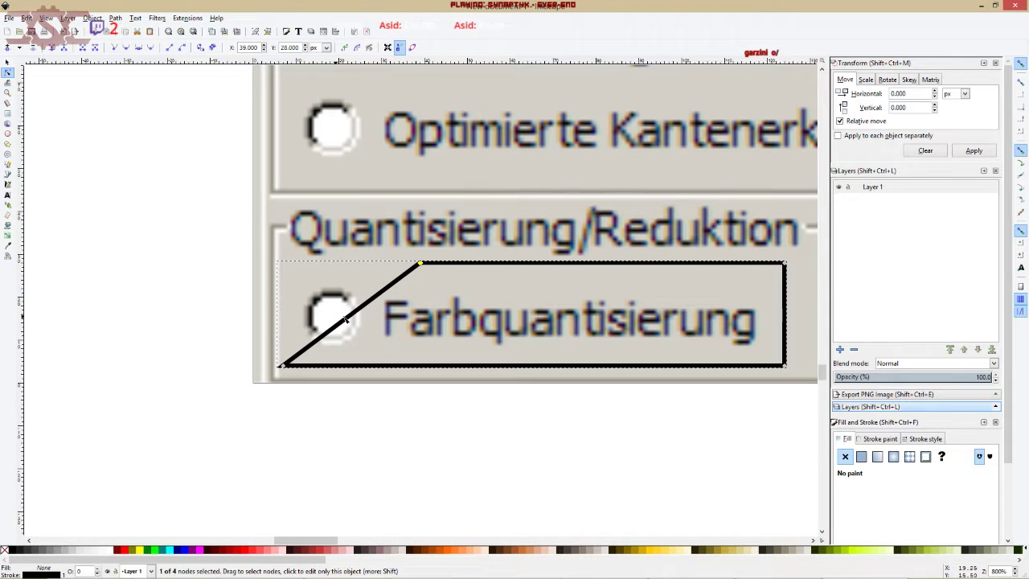
click(227, 313)
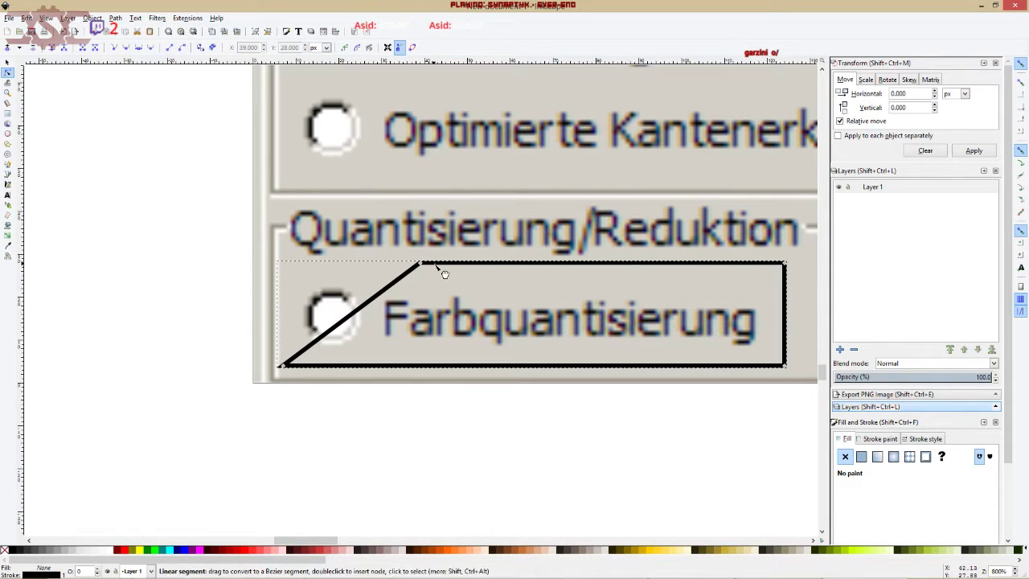
Pull a long horizontal Bezier handle leftward out of the moved corner node to curve the slanted segment.
scroll(402, 288, up, 2)
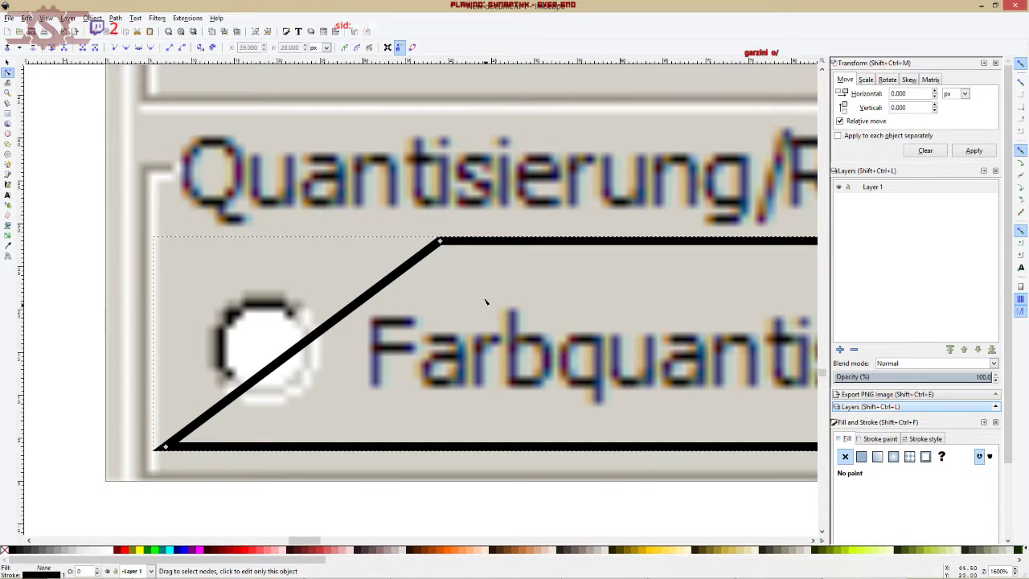
scroll(476, 290, up, 2)
scroll(379, 294, left, 4)
scroll(378, 294, down, 1)
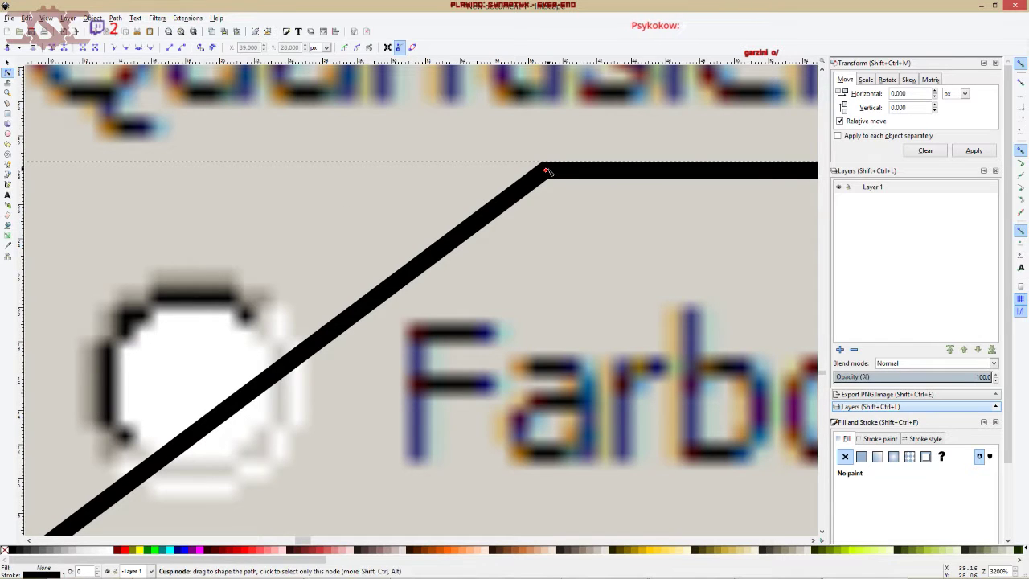
drag(406, 308, 519, 187)
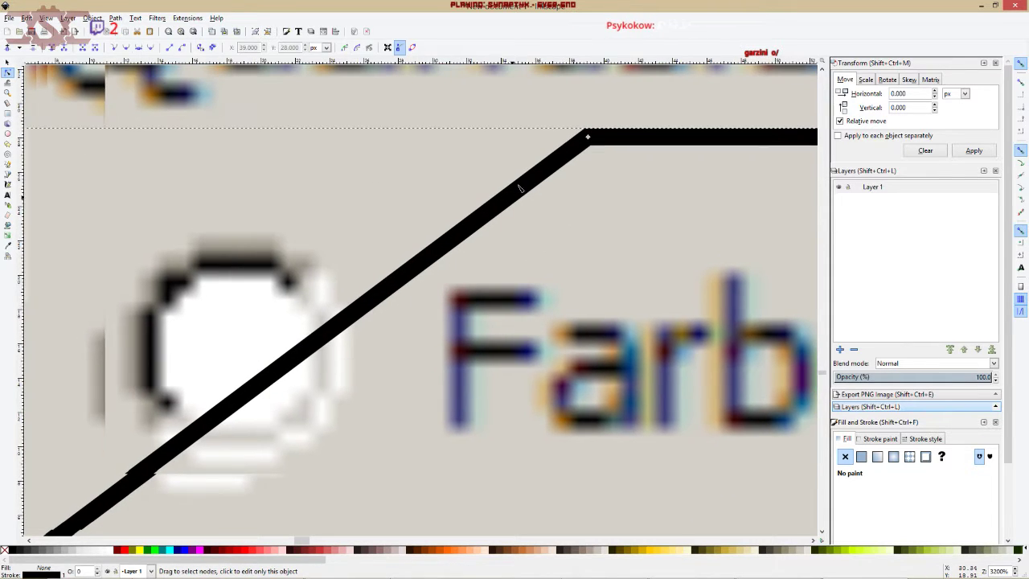
drag(588, 137, 138, 153)
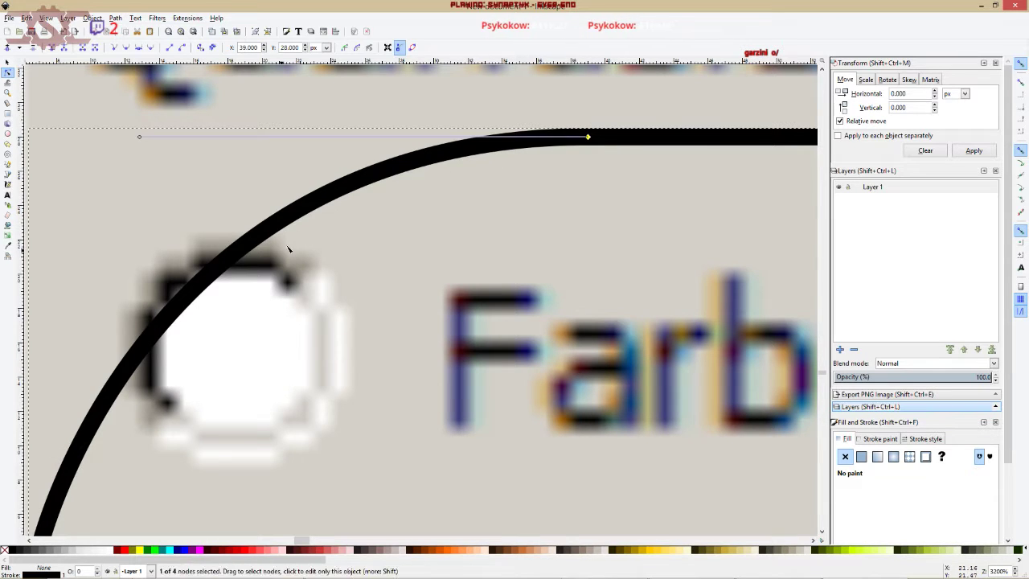
Select the imported image together with the curved path and delete both from the page.
ctrl+scroll(325, 265, down, 8)
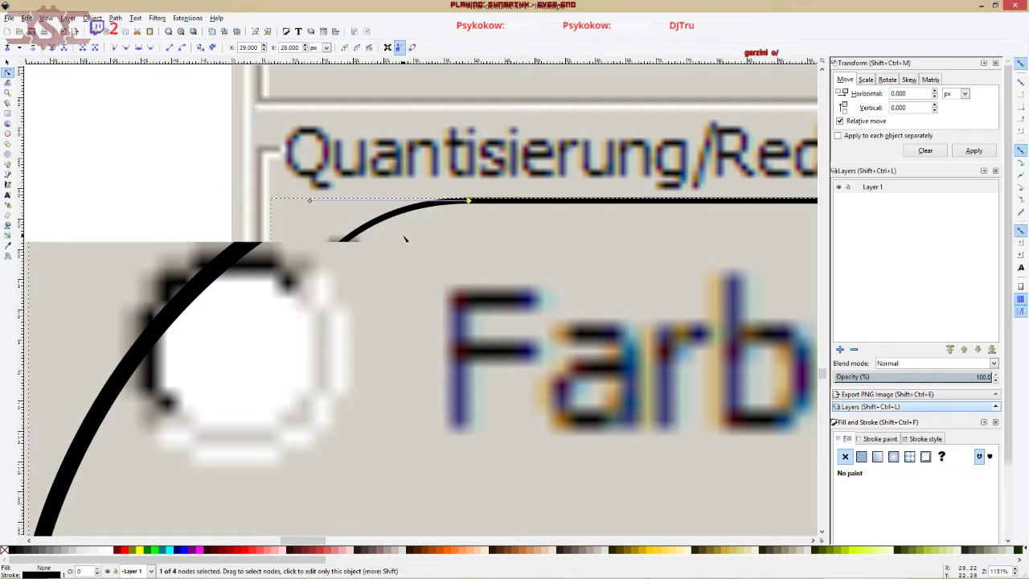
ctrl+scroll(367, 271, down, 1)
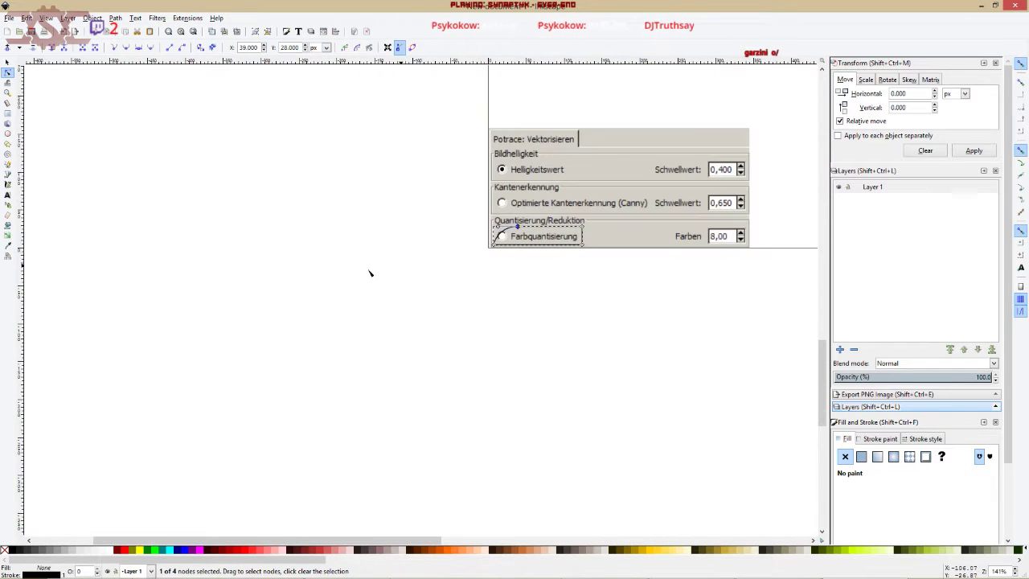
drag(372, 152, 294, 234)
click(7, 61)
drag(229, 134, 706, 415)
key(Delete)
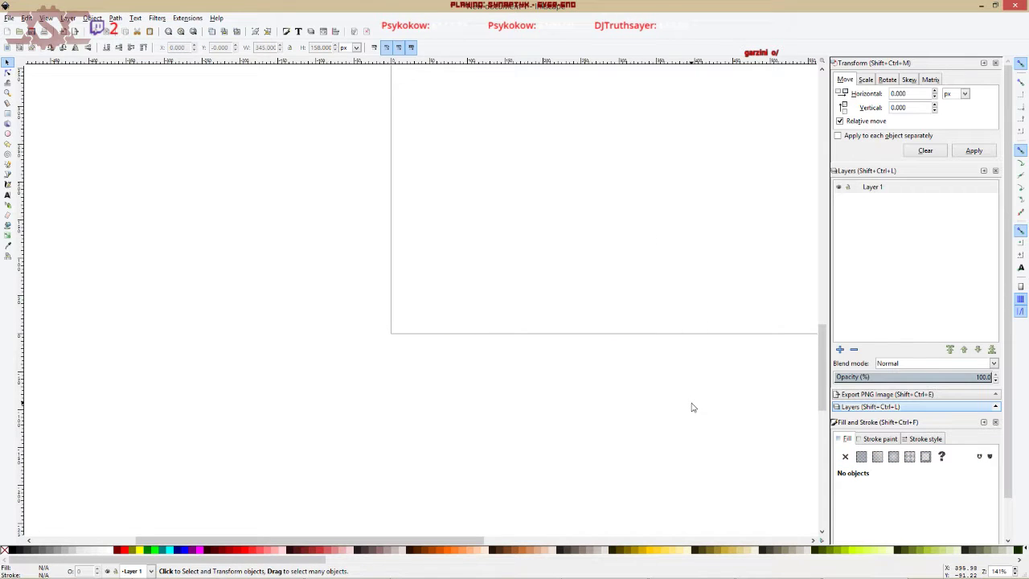
Check how far the empty canvas zooms in, then return to an overview of the whole page.
ctrl+scroll(636, 386, down, 3)
drag(636, 386, 475, 373)
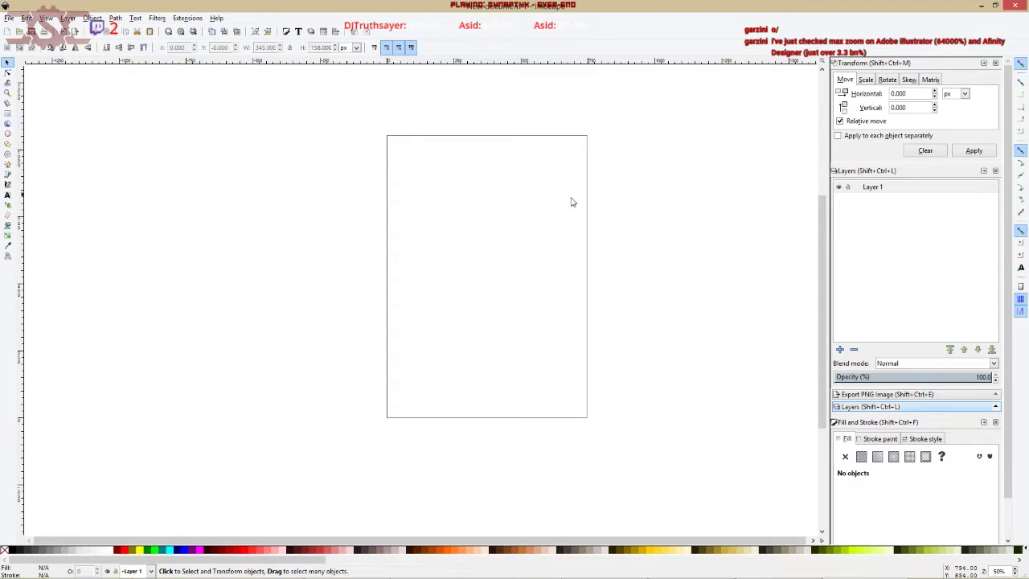
scroll(616, 370, up, 18)
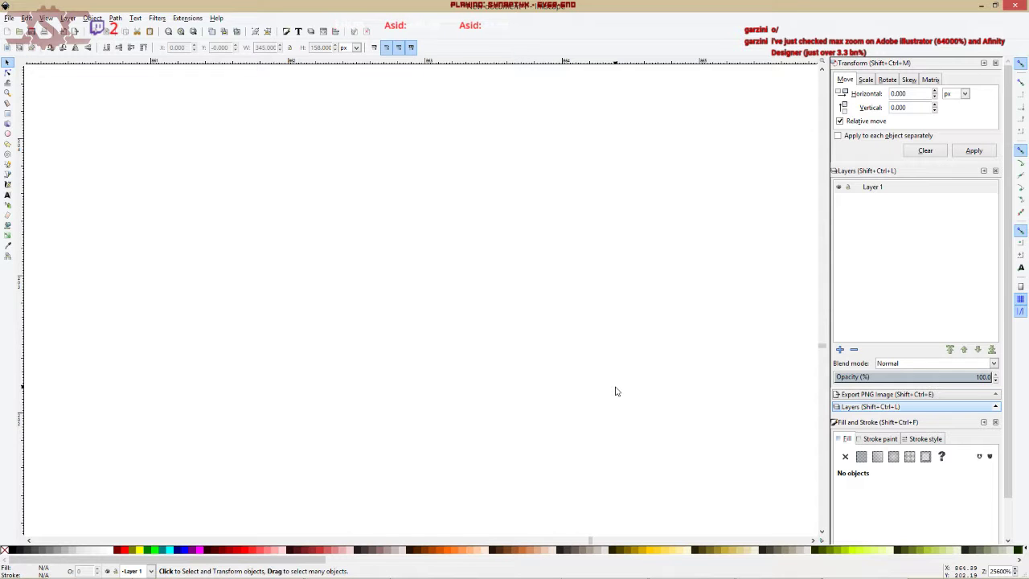
scroll(616, 392, down, 11)
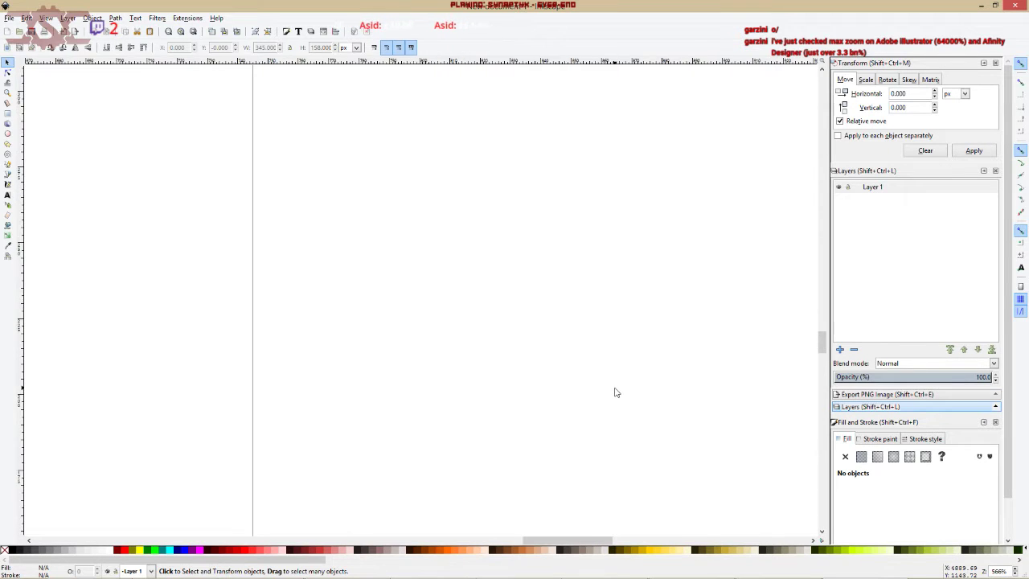
scroll(615, 393, down, 9)
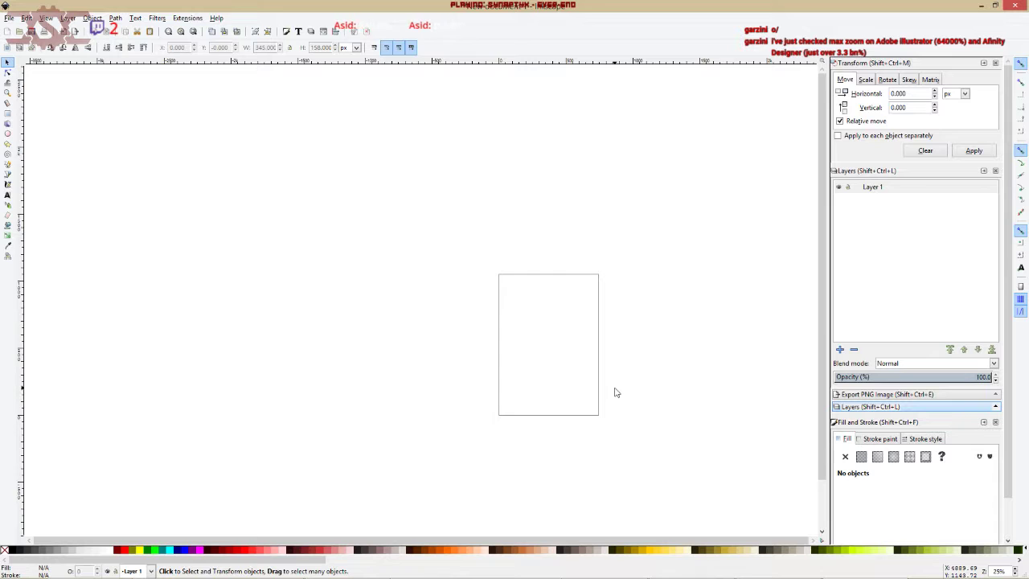
drag(614, 393, 558, 345)
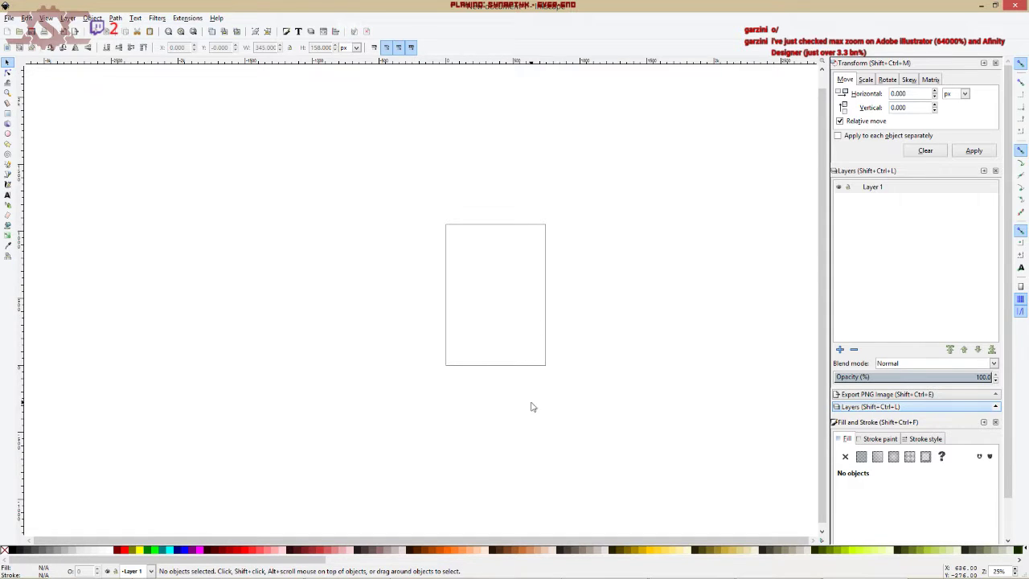
ctrl+scroll(420, 394, up, 1)
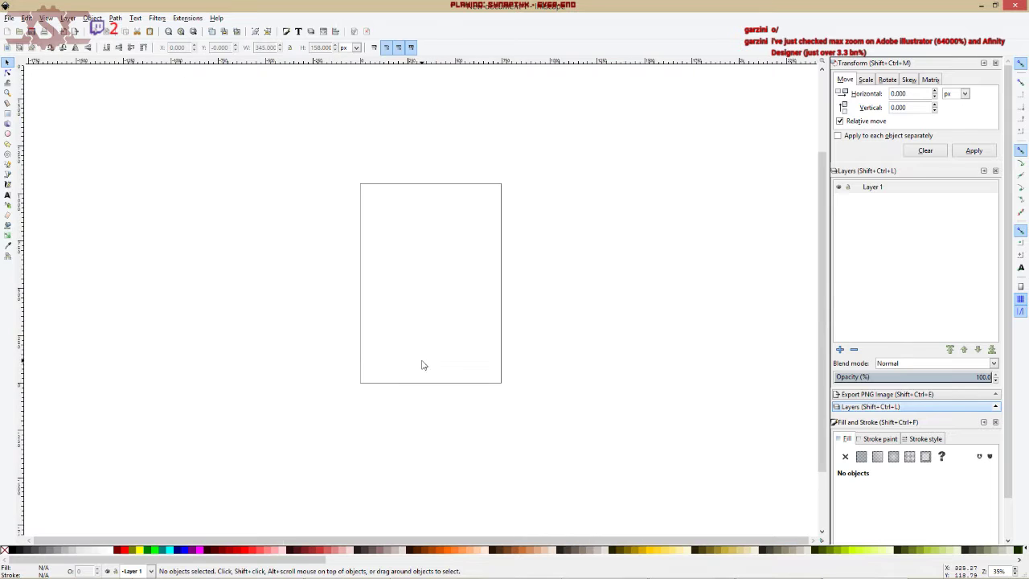
ctrl+scroll(381, 401, up, 4)
ctrl+scroll(544, 300, up, 8)
ctrl+scroll(563, 354, down, 5)
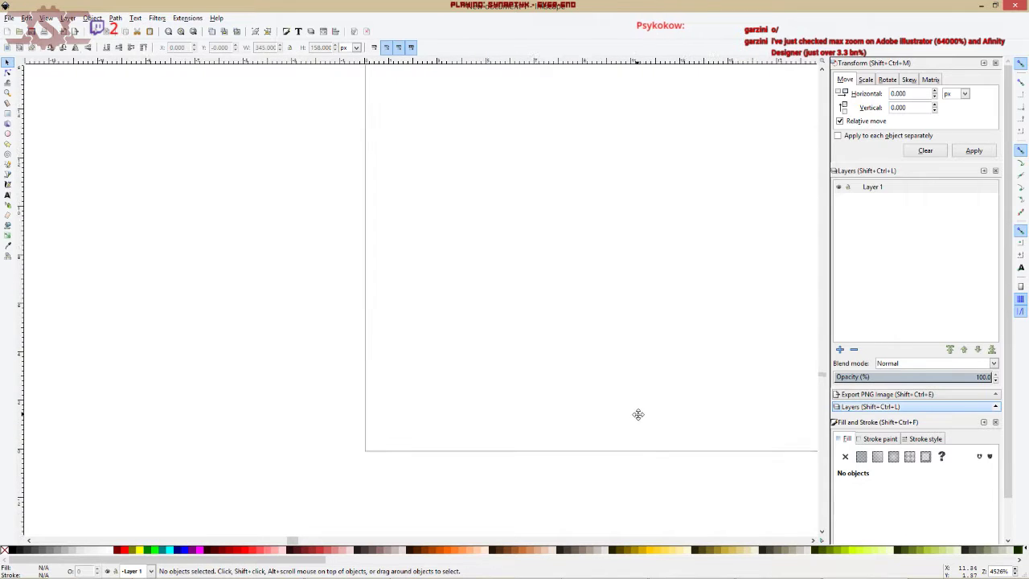
ctrl+scroll(450, 405, down, 6)
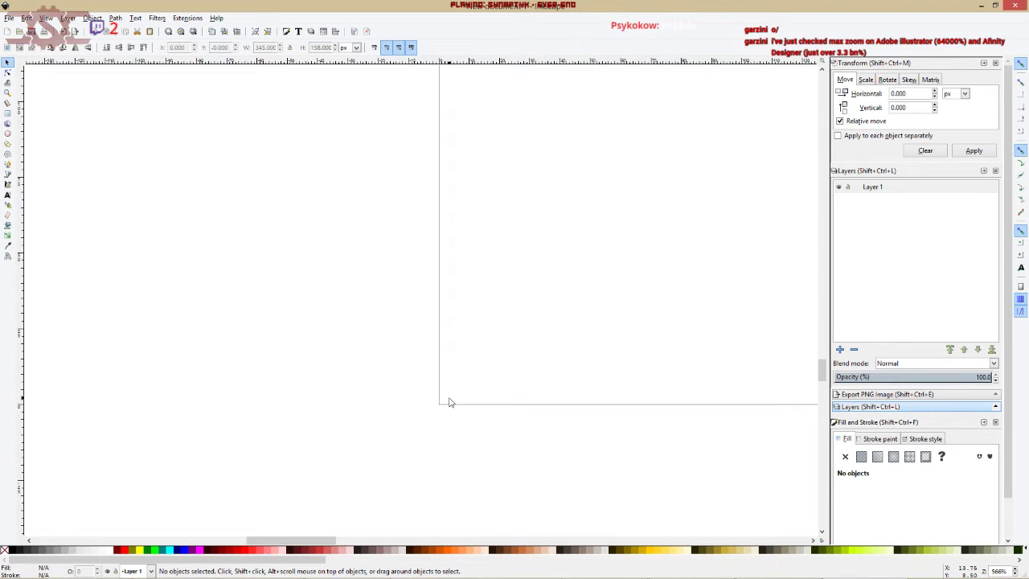
scroll(451, 402, down, 10)
drag(505, 355, 489, 352)
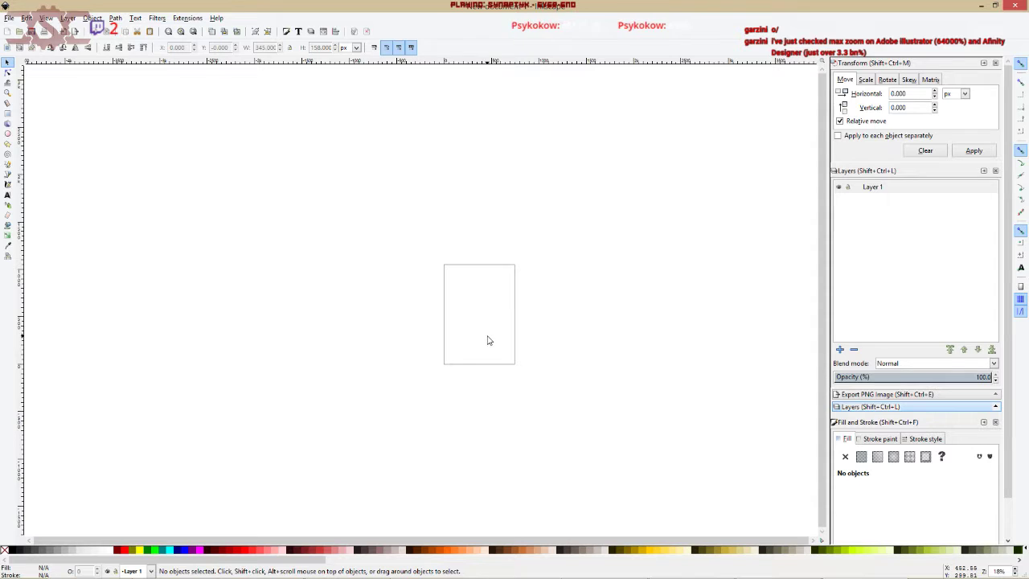
scroll(476, 354, up, 3)
drag(541, 290, 460, 309)
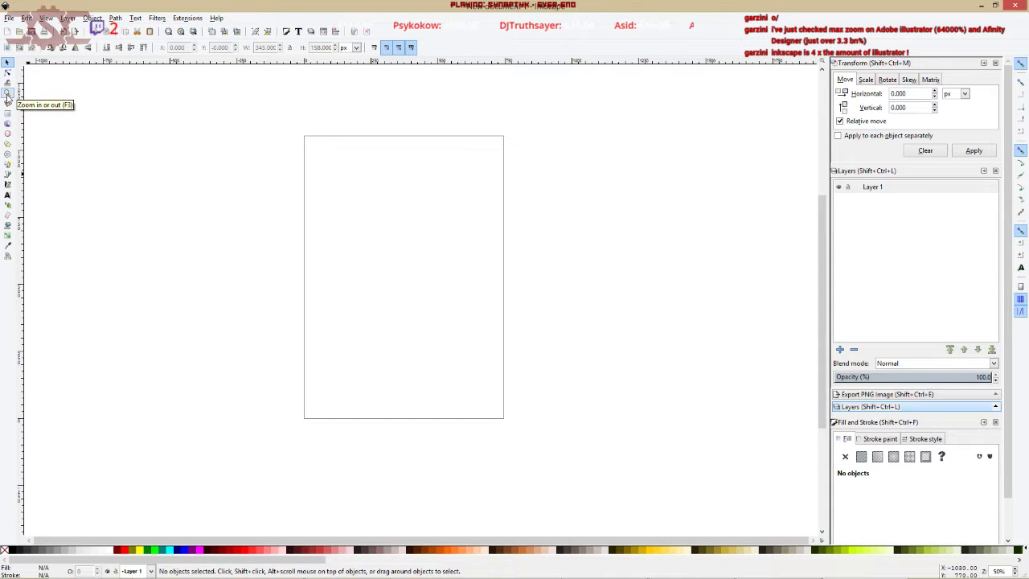
scroll(152, 184, down, 3)
scroll(153, 184, up, 2)
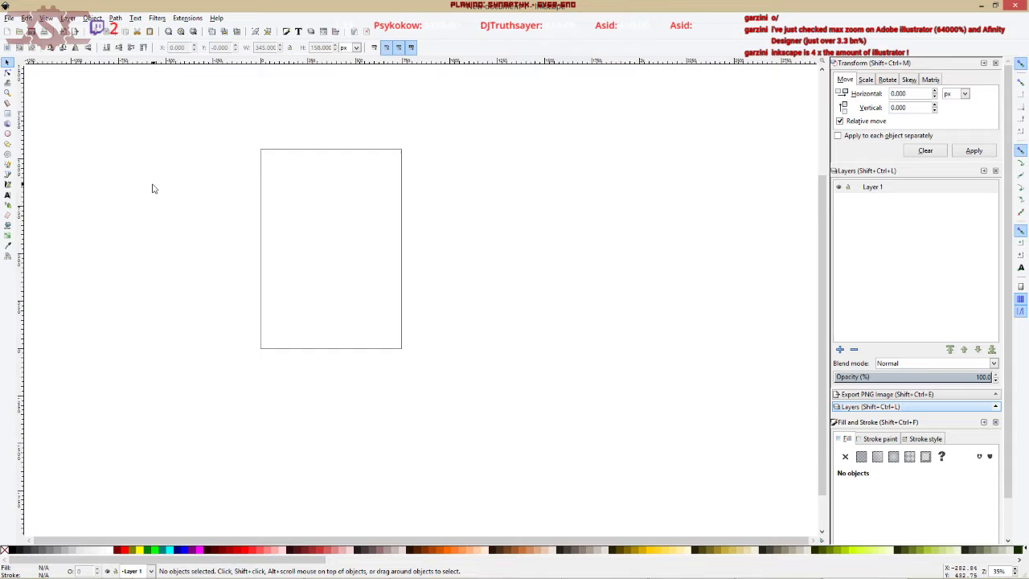
click(8, 105)
drag(260, 156, 265, 266)
Draw a rectangle about 511 px wide and 471 px high in the page's upper half and select it as an object.
click(6, 115)
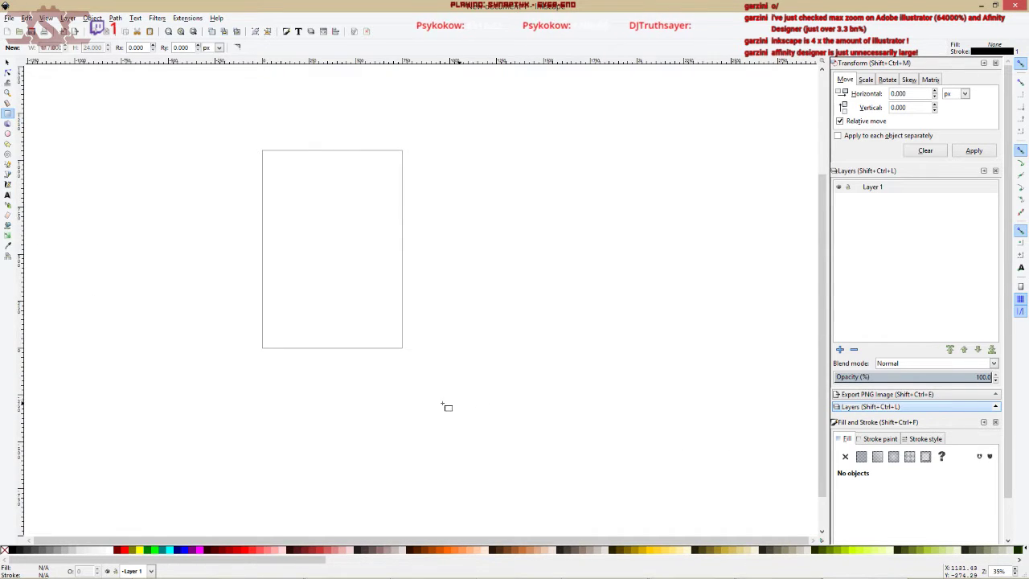
ctrl+scroll(349, 362, up, 19)
ctrl+scroll(351, 357, up, 1)
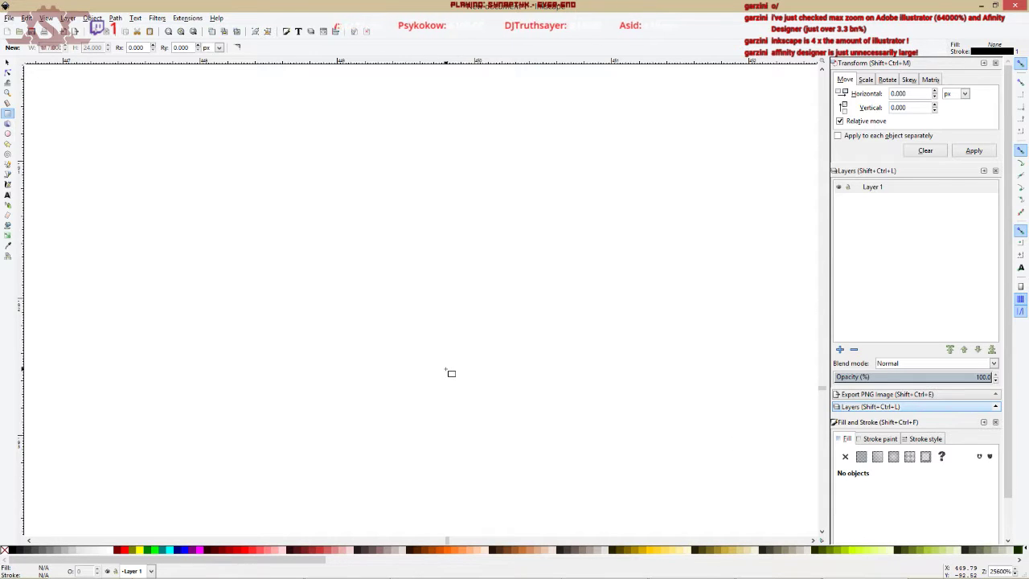
scroll(452, 373, down, 19)
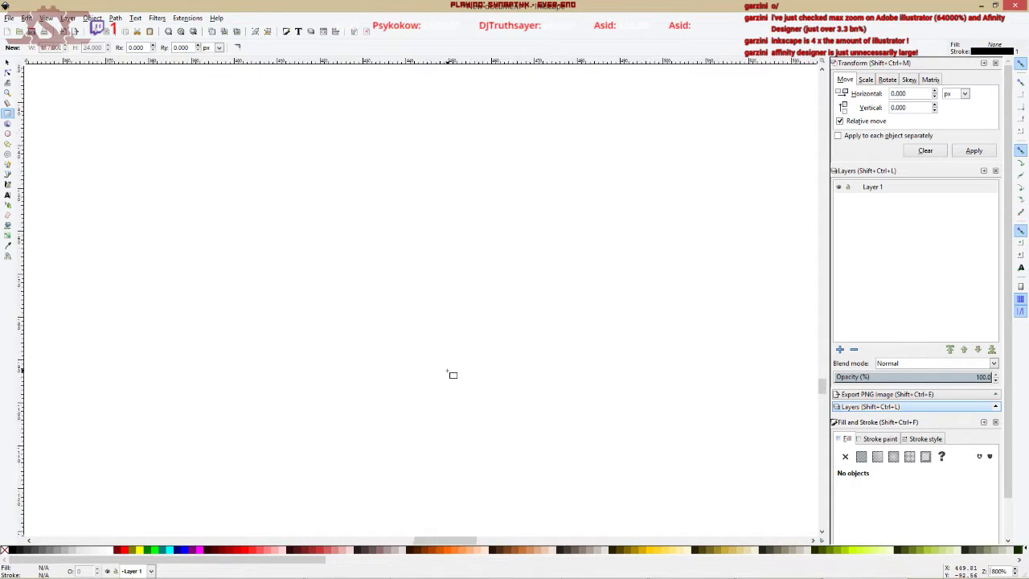
scroll(451, 375, up, 1)
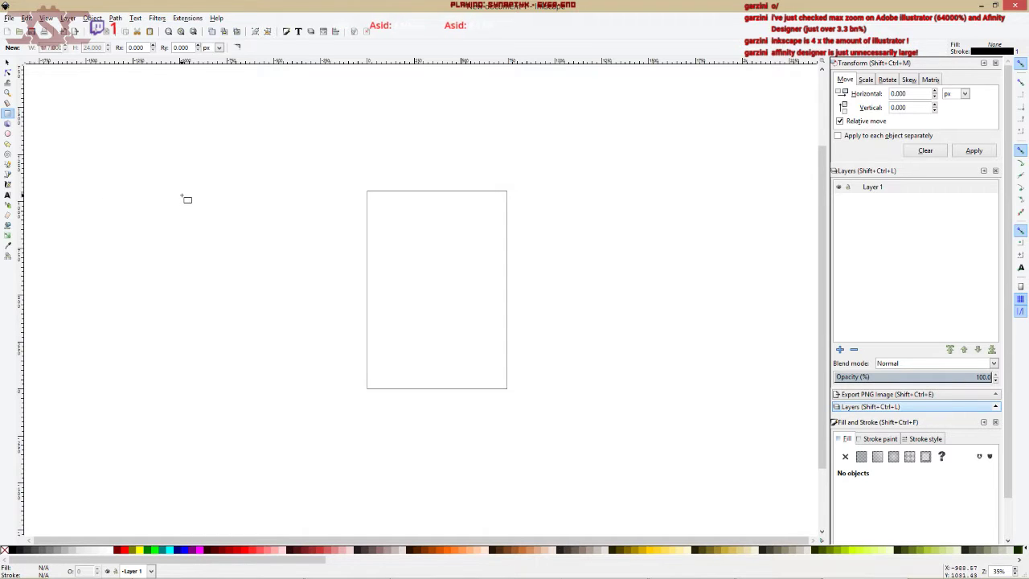
drag(384, 213, 480, 300)
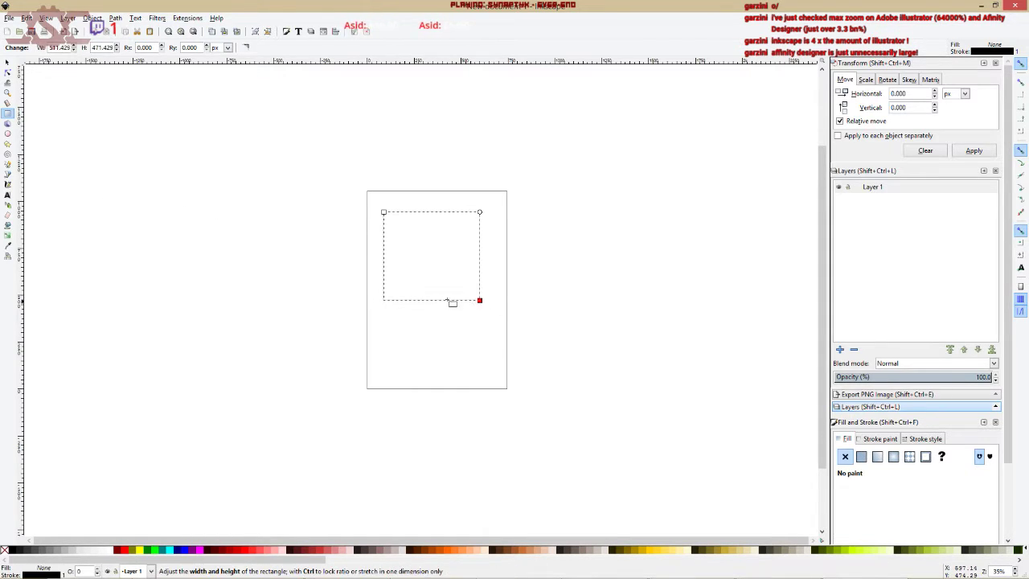
key(s)
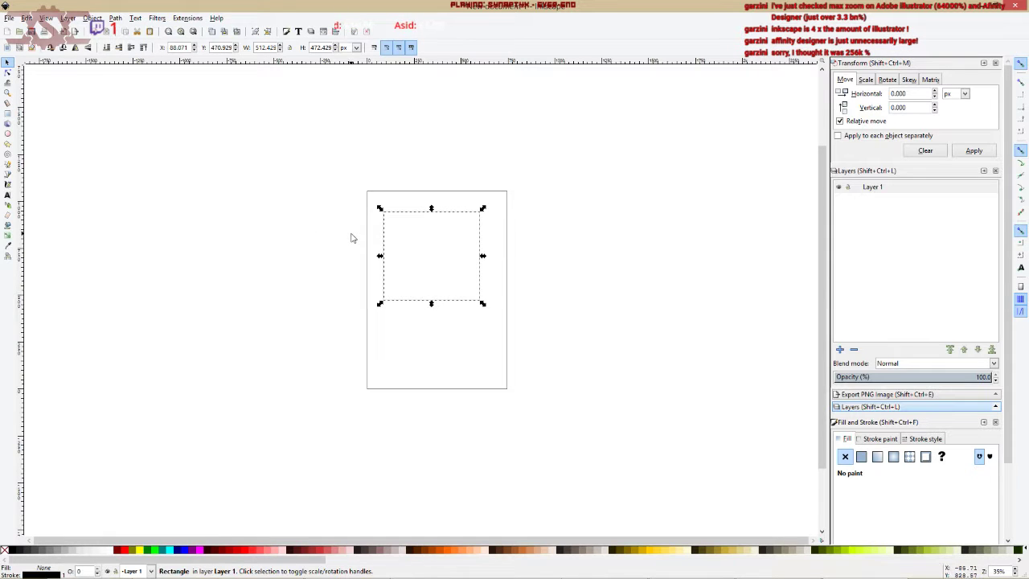
Remove the existing rectangle and draw a new one about 469 px wide and 566 px high in the page's middle.
key(Escape)
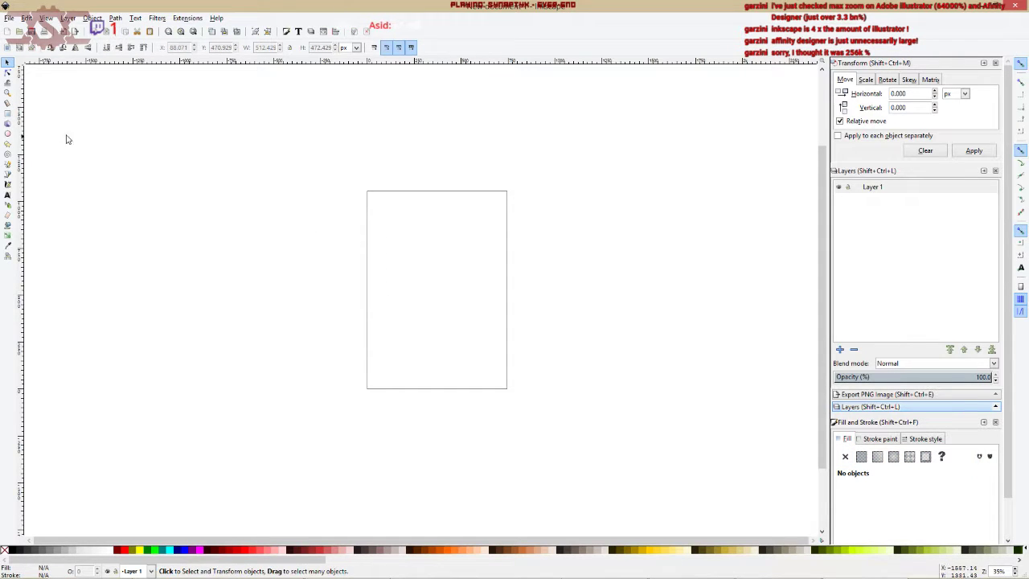
click(9, 73)
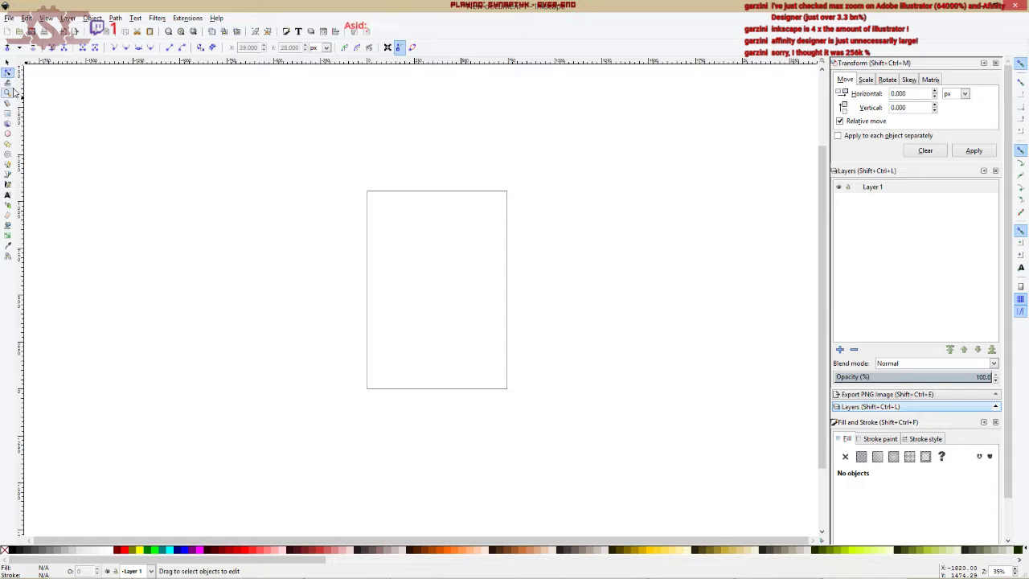
click(7, 122)
click(7, 114)
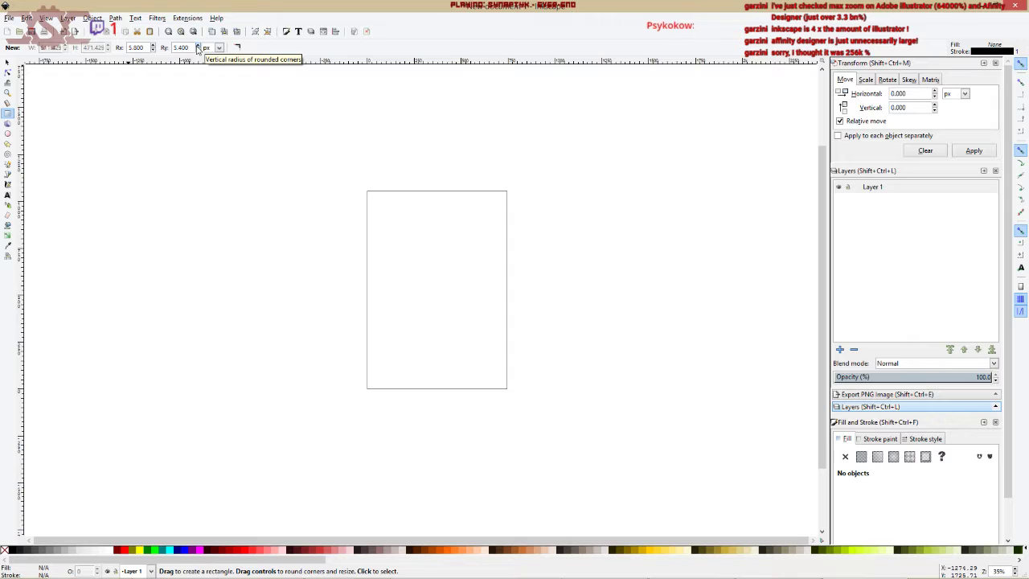
drag(391, 221, 480, 326)
Round the rectangle's corners by setting both the horizontal and vertical radius to 10 px.
ctrl+scroll(490, 234, up, 10)
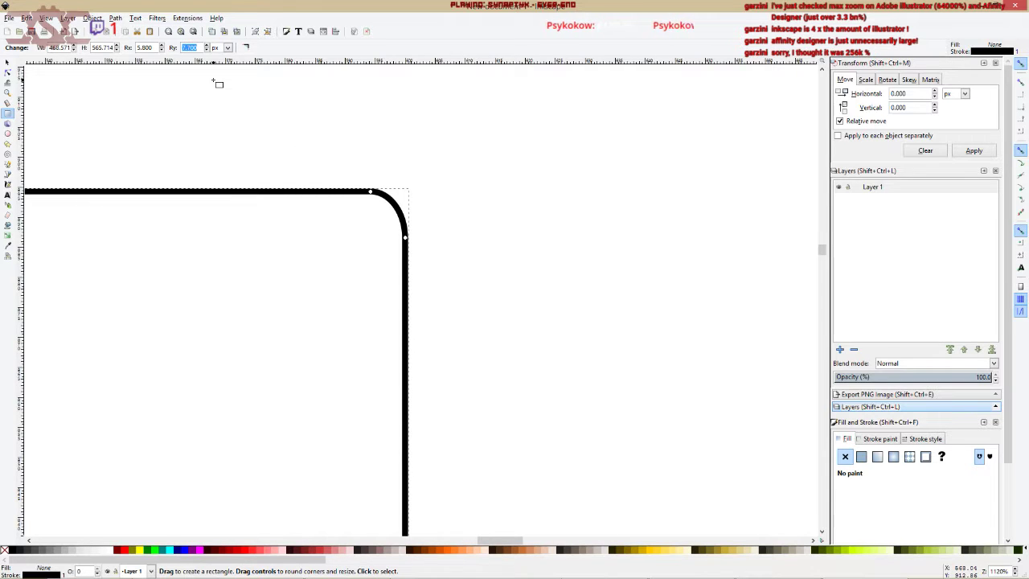
text(10)
key(Return)
text(10)
key(Return)
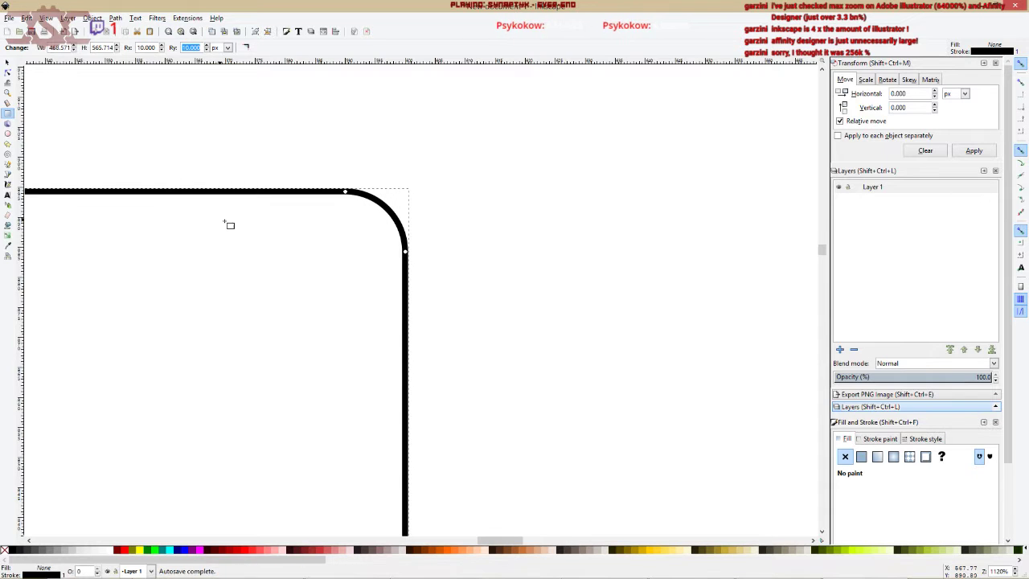
Make the rectangle's corners sharp by setting both corner radii to 0 px.
ctrl+scroll(229, 222, down, 4)
scroll(244, 219, left, 20)
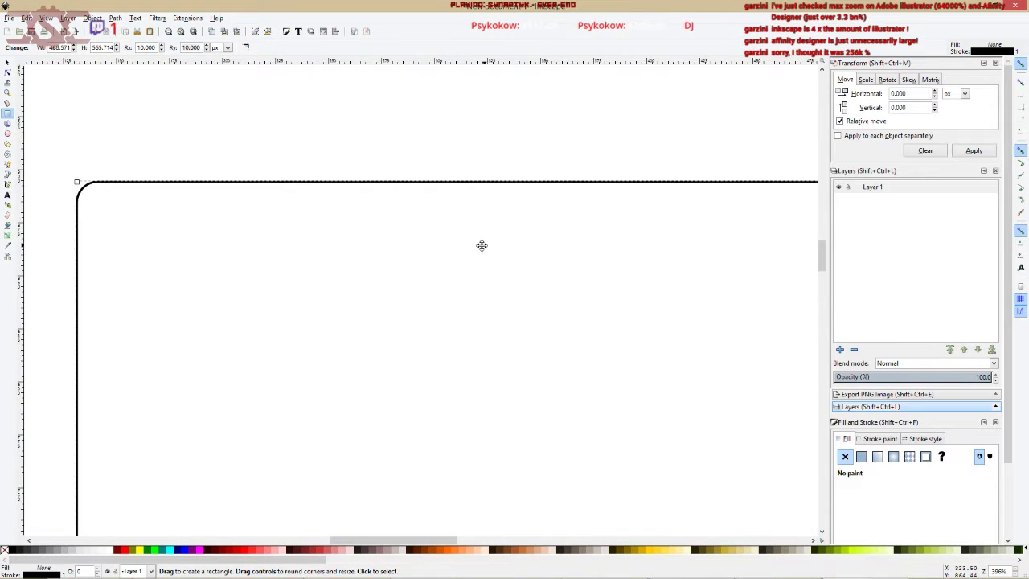
ctrl+scroll(372, 267, down, 4)
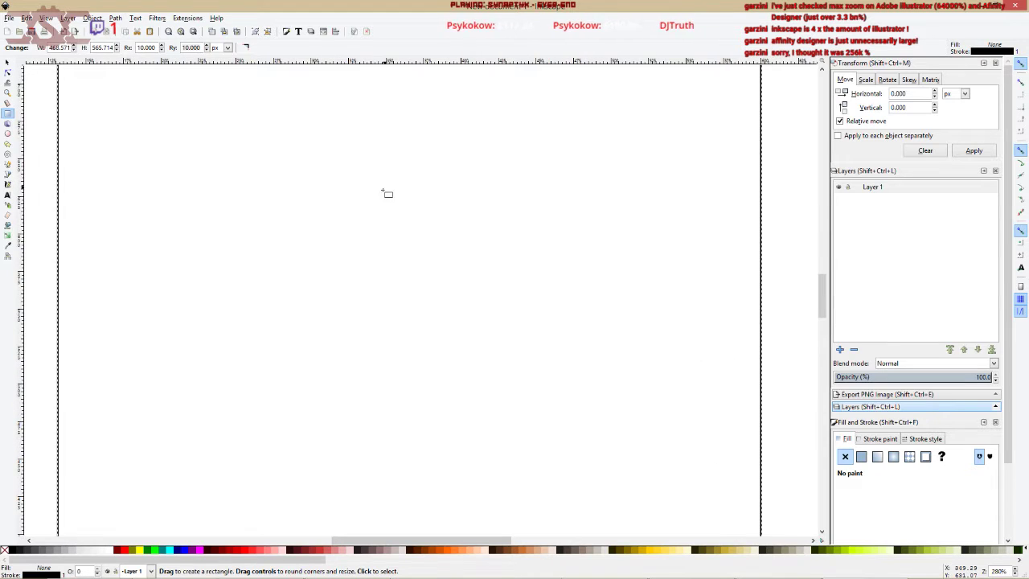
ctrl+scroll(356, 267, up, 2)
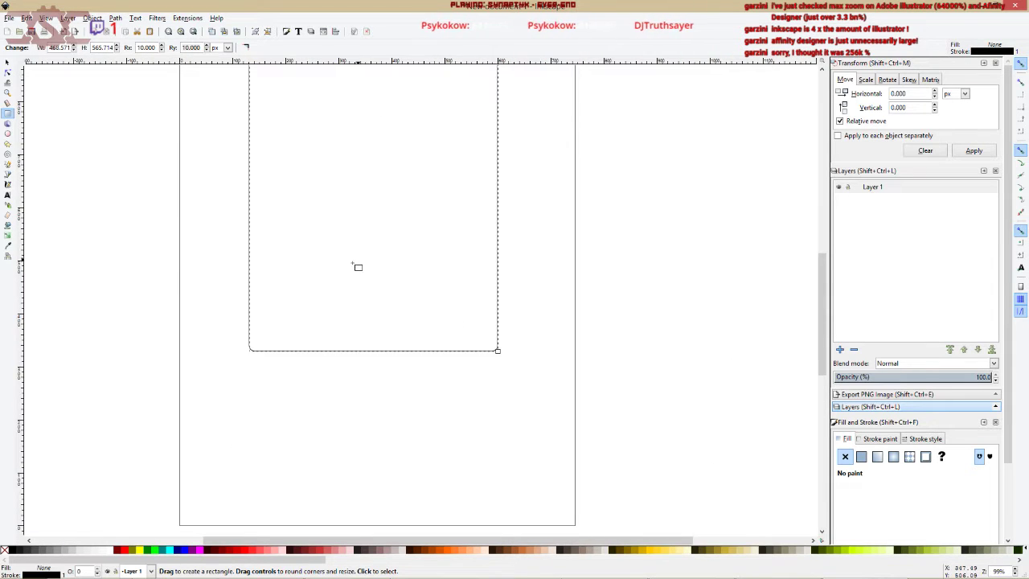
ctrl+scroll(240, 305, down, 2)
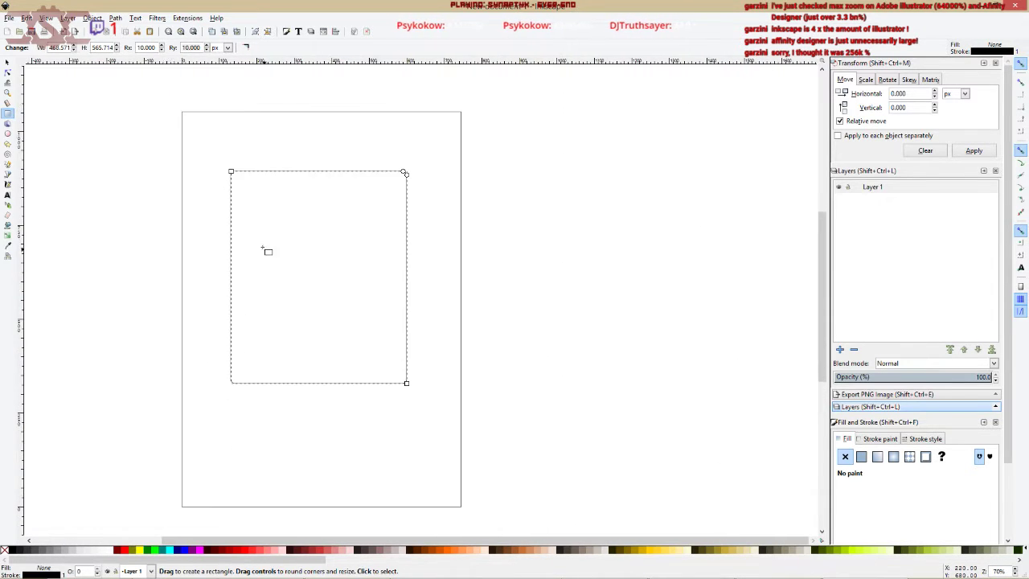
double_click(151, 48)
text(0)
key(Tab)
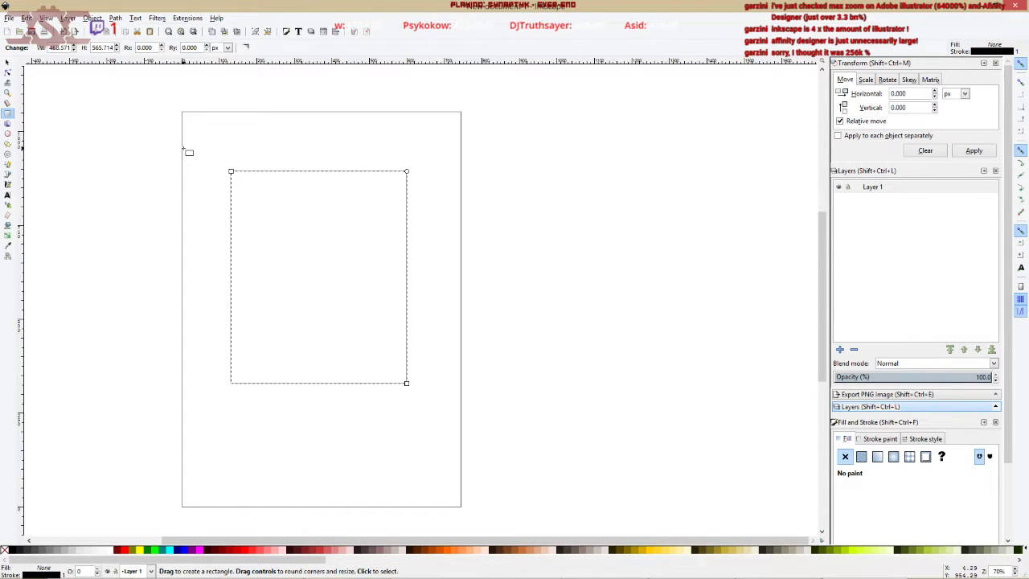
Inspect the sharp-cornered rectangle unselected, and delete it from the page.
key(s)
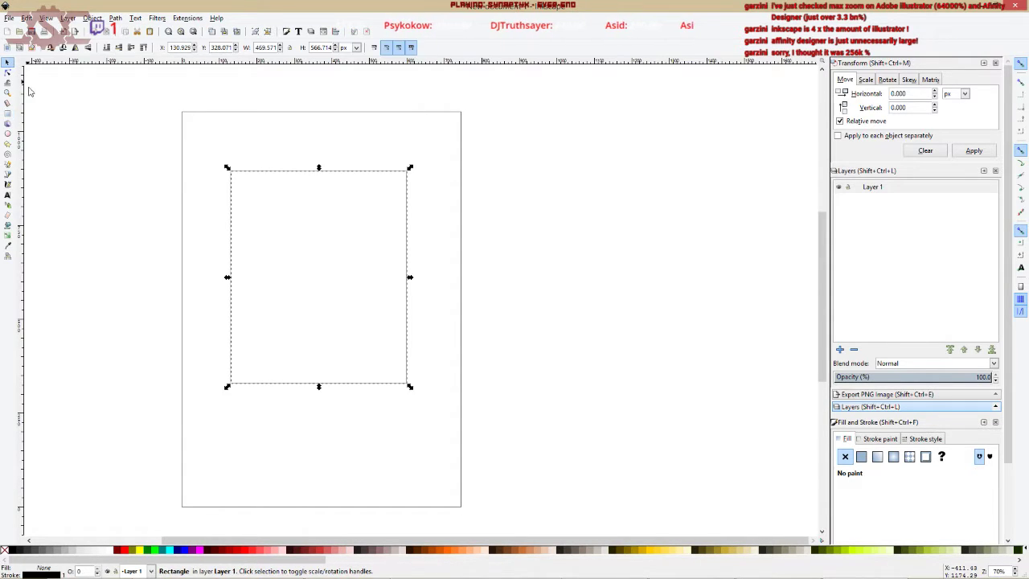
click(163, 186)
ctrl+scroll(224, 196, up, 5)
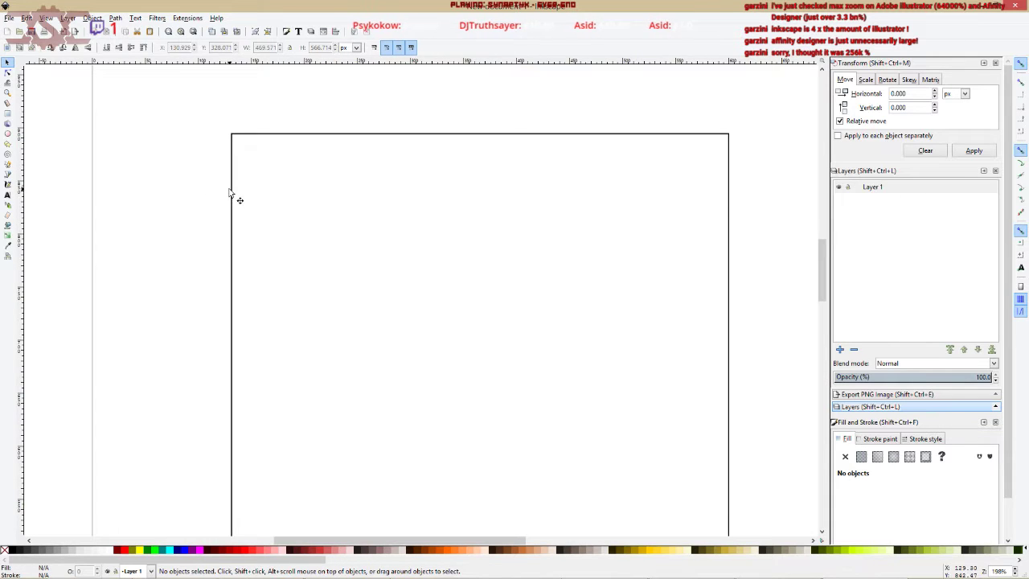
ctrl+scroll(258, 143, down, 3)
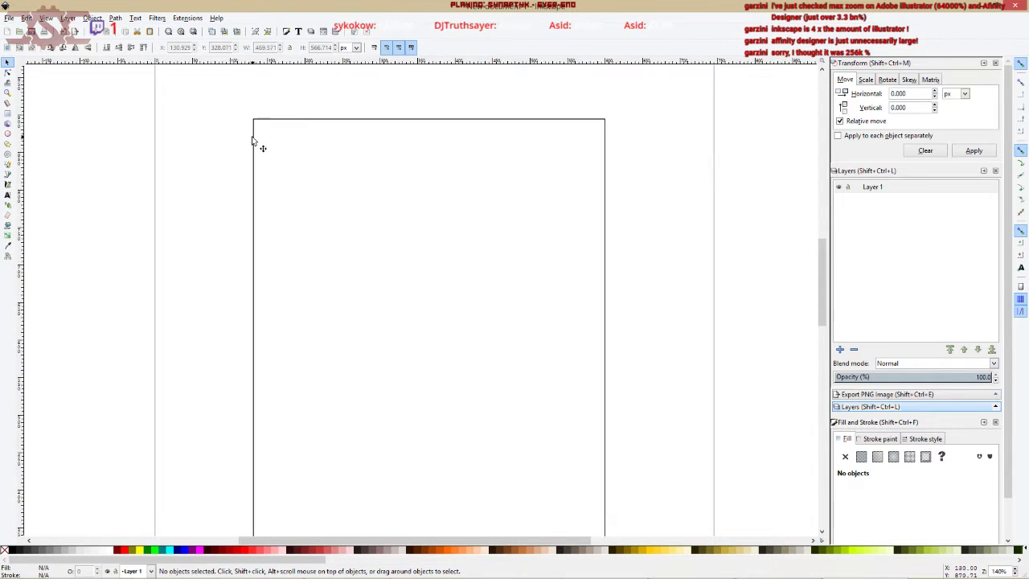
ctrl+scroll(241, 145, down, 1)
click(270, 124)
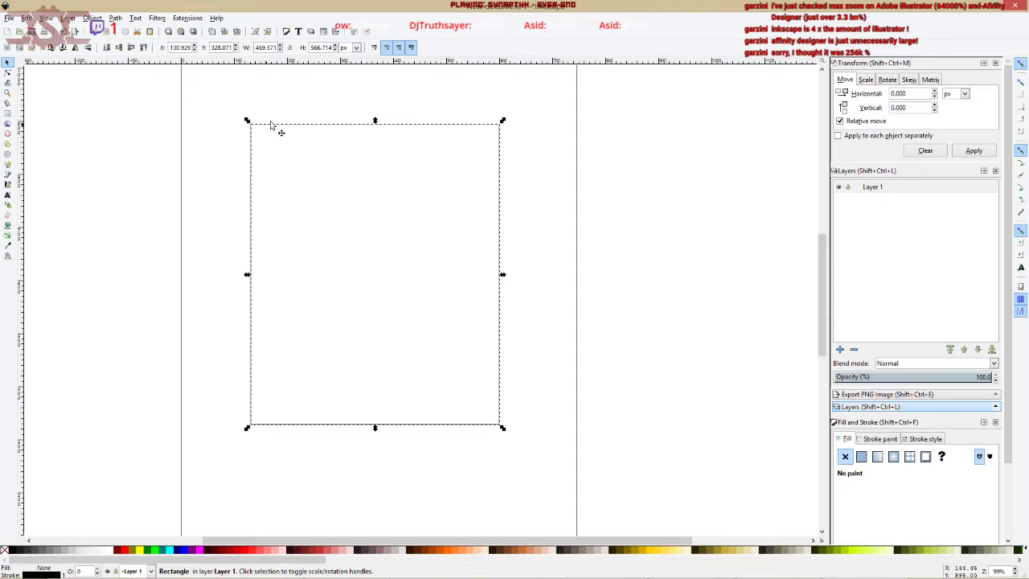
key(Delete)
ctrl+scroll(273, 192, down, 1)
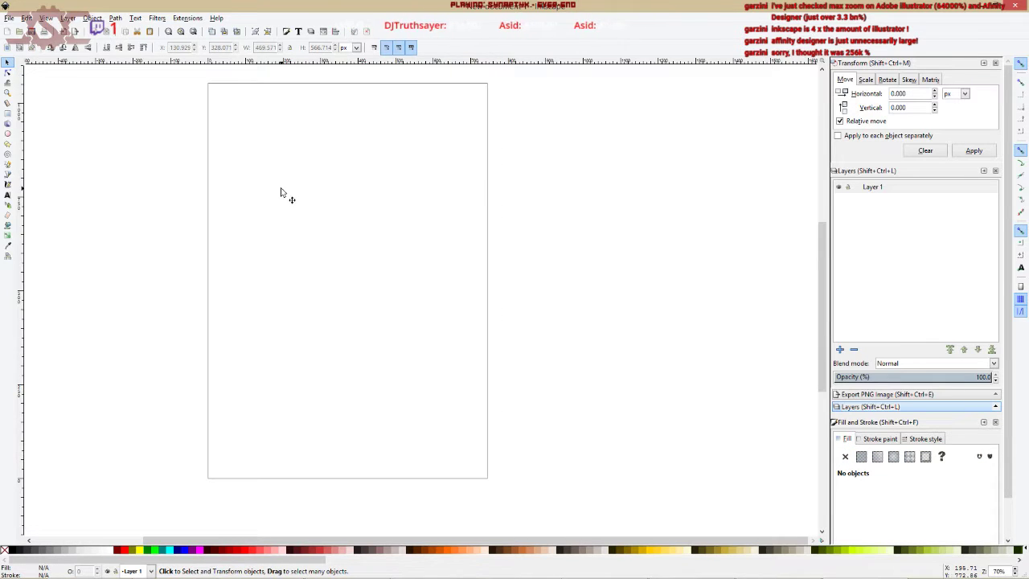
Draw a trial rectangle about 38 px wide and 43 px high near the page's upper-left corner, and delete it.
click(8, 113)
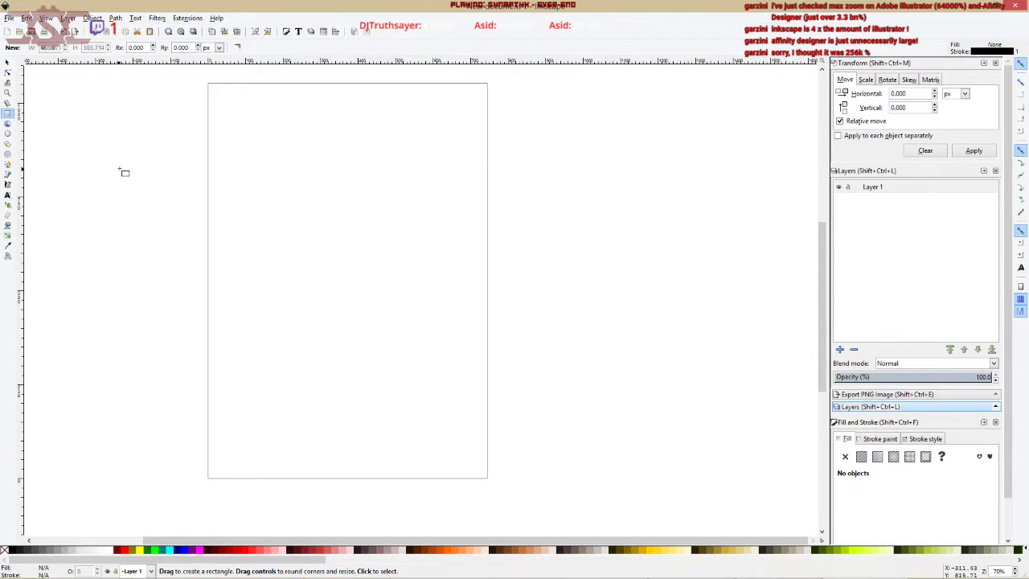
mouse_move(221, 115)
mouse_down()
mouse_move(292, 117)
mouse_move(248, 223)
mouse_move(320, 227)
mouse_move(430, 164)
mouse_move(366, 193)
mouse_move(322, 185)
mouse_up()
key(Escape)
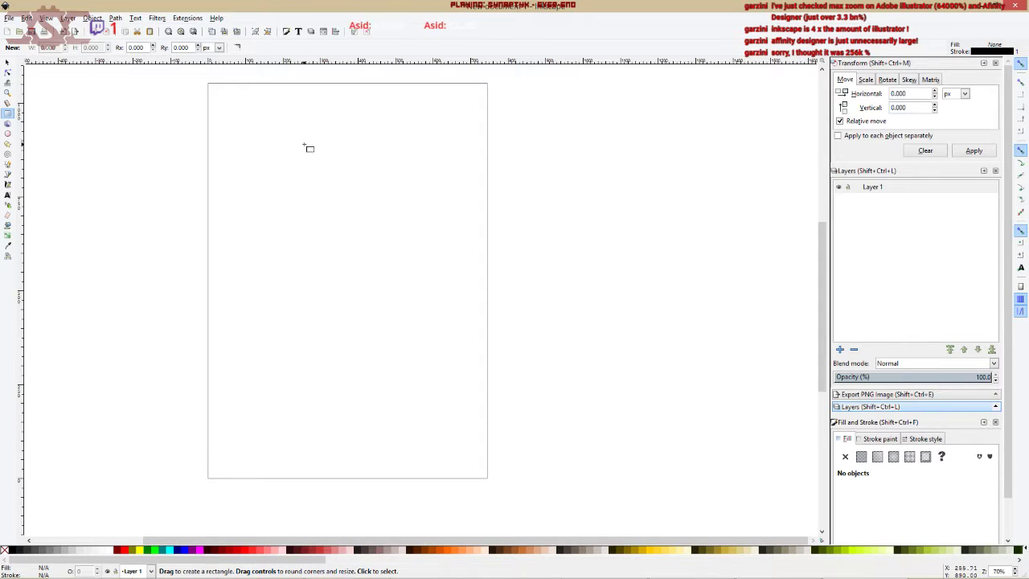
mouse_move(233, 122)
mouse_down()
mouse_move(265, 157)
mouse_move(248, 149)
mouse_move(279, 226)
mouse_move(292, 206)
mouse_move(303, 225)
mouse_move(236, 124)
mouse_move(273, 167)
mouse_move(237, 123)
mouse_move(257, 134)
mouse_move(238, 148)
mouse_move(260, 131)
mouse_move(264, 145)
mouse_move(240, 129)
mouse_up()
right_click(251, 134)
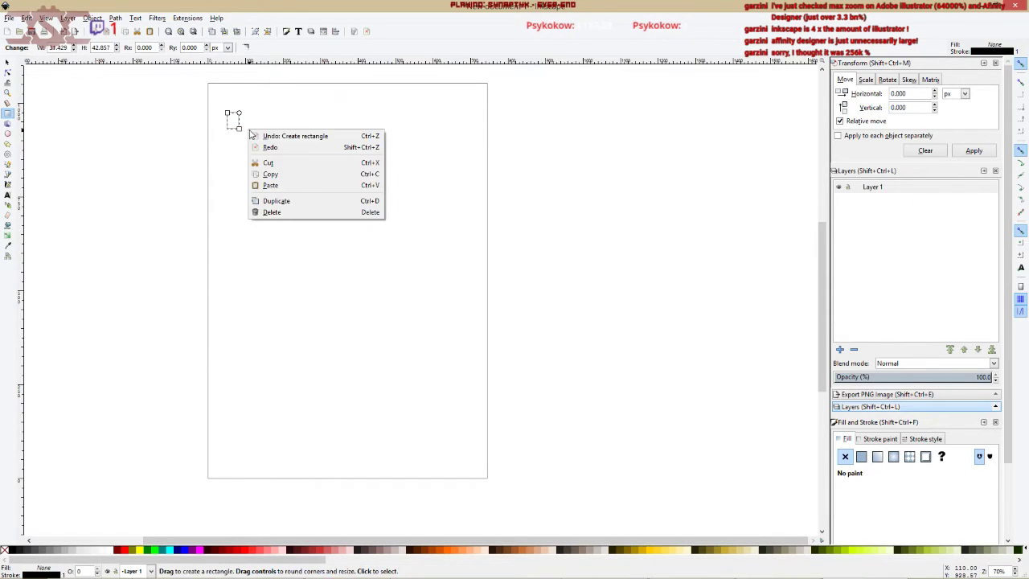
click(249, 116)
key(Delete)
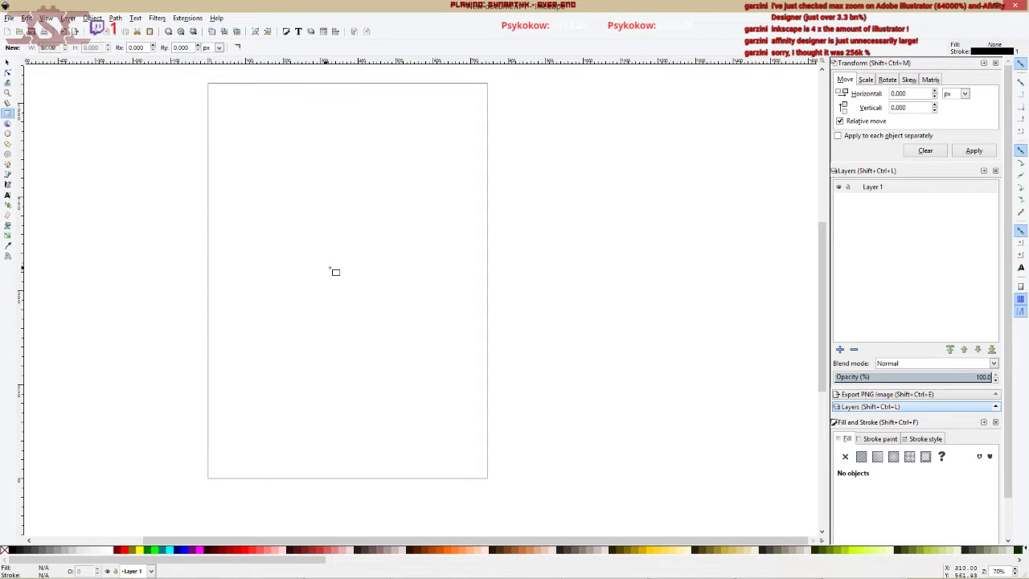
Draw a proportion-constrained square about 197 px per side right of the page's centre, and undo it.
drag(344, 275, 442, 347)
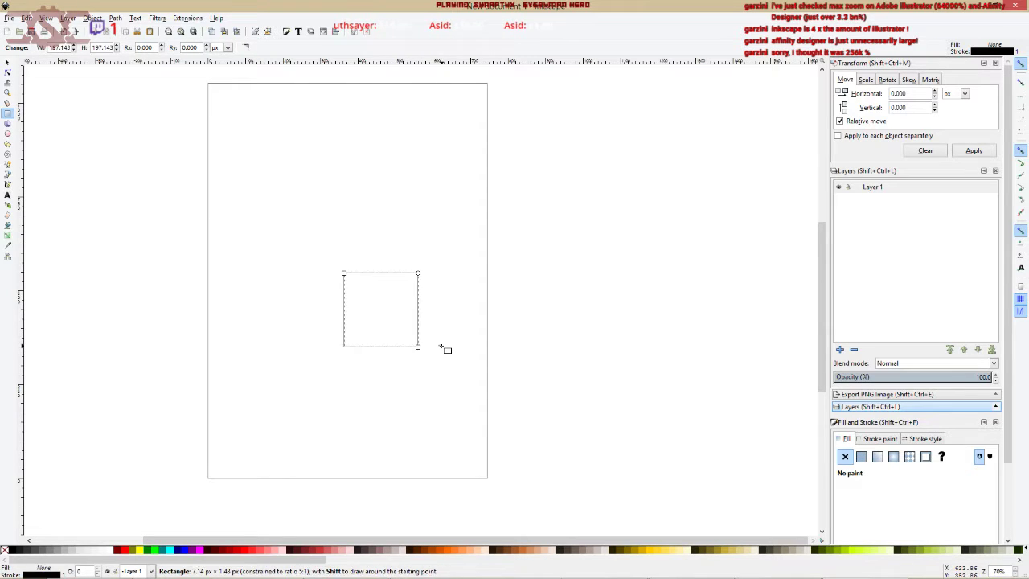
key(ctrl+z)
key(ctrl+z)
Try drawing small rectangles near the page's centre, one with constrained proportions and one outward from its starting point, discarding both.
mouse_move(312, 261)
mouse_down()
mouse_move(370, 297)
mouse_move(399, 354)
mouse_move(415, 327)
mouse_move(410, 312)
mouse_move(438, 343)
mouse_move(356, 335)
mouse_move(357, 392)
mouse_move(323, 403)
mouse_move(318, 455)
mouse_move(333, 474)
mouse_move(375, 411)
mouse_move(390, 345)
mouse_move(423, 345)
mouse_move(430, 356)
mouse_move(472, 341)
mouse_move(493, 346)
mouse_move(503, 379)
mouse_move(493, 386)
mouse_move(496, 429)
mouse_move(432, 384)
mouse_move(396, 324)
mouse_move(395, 299)
mouse_move(654, 332)
mouse_move(657, 422)
mouse_move(569, 445)
mouse_move(370, 437)
mouse_move(220, 363)
mouse_move(186, 290)
mouse_move(152, 287)
mouse_move(375, 317)
mouse_move(340, 295)
mouse_move(320, 251)
mouse_up()
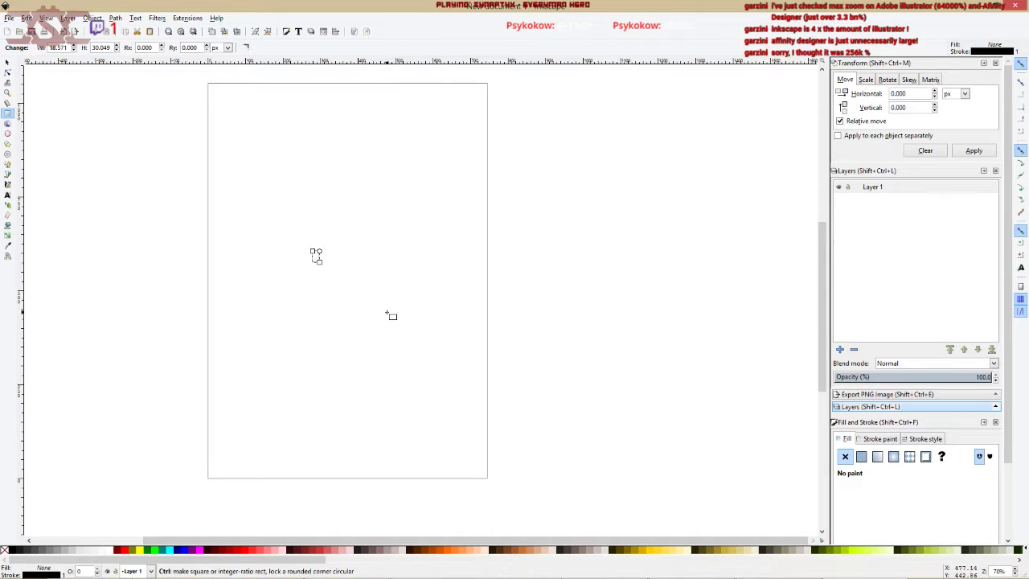
key(Delete)
mouse_move(350, 303)
mouse_down()
mouse_move(318, 287)
mouse_move(337, 293)
mouse_move(333, 274)
mouse_move(365, 284)
mouse_move(365, 276)
mouse_move(324, 278)
mouse_move(320, 260)
mouse_move(335, 265)
mouse_move(310, 270)
mouse_move(375, 271)
mouse_move(389, 300)
mouse_move(384, 288)
mouse_move(331, 275)
mouse_move(368, 268)
mouse_move(358, 289)
mouse_move(334, 283)
mouse_move(341, 320)
mouse_move(392, 299)
mouse_move(389, 312)
mouse_move(353, 271)
mouse_up()
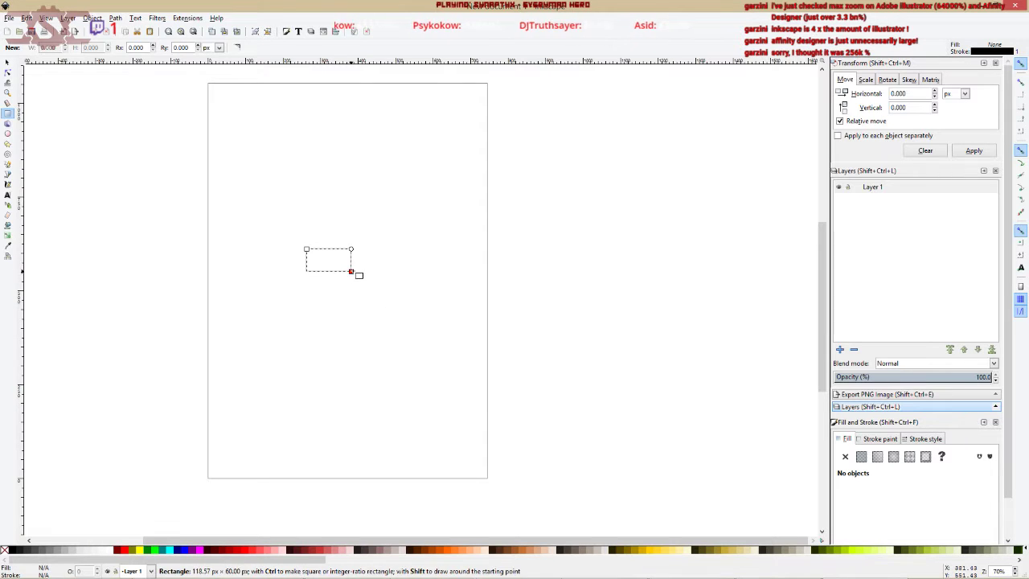
right_click(383, 273)
click(376, 217)
Draw a rectangle about 276 px wide and 216 px high near the page's centre and try out its corner resize handle.
drag(288, 223, 378, 304)
drag(157, 113, 157, 113)
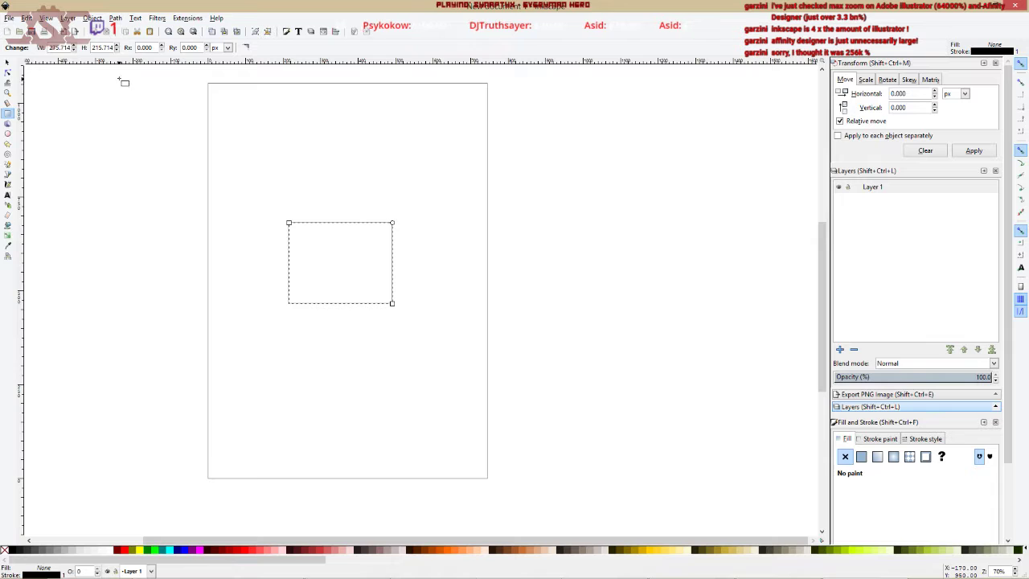
drag(288, 223, 352, 271)
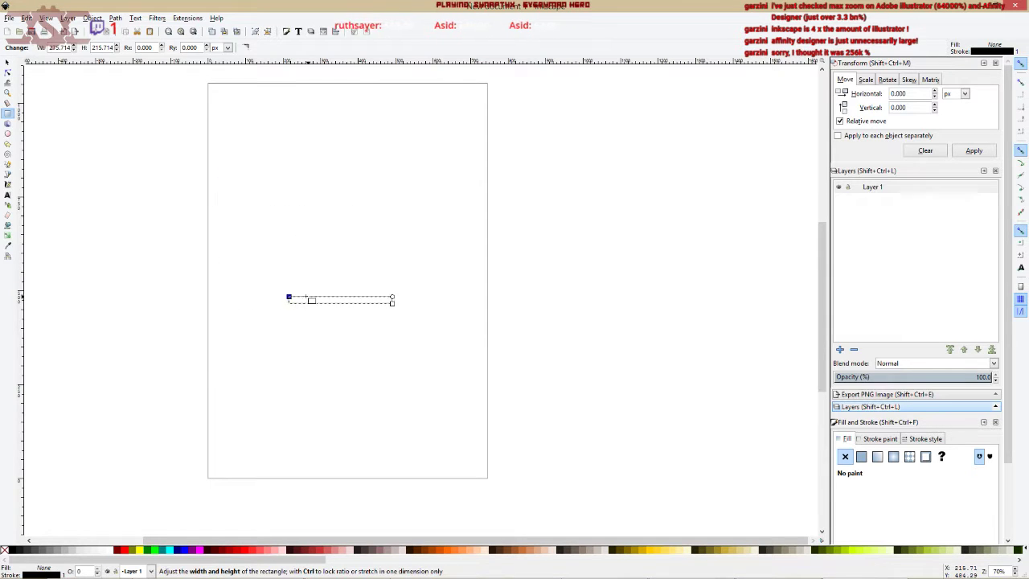
drag(262, 275, 353, 270)
drag(360, 199, 317, 174)
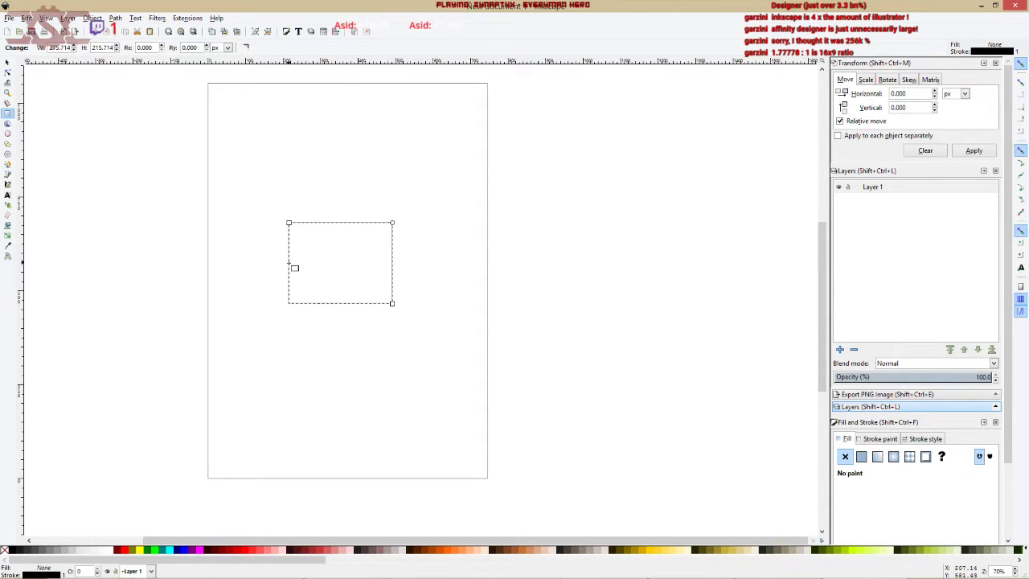
Try rounding the rectangle's corners with its corner-radius handles, and undo the rounding.
drag(392, 224, 340, 224)
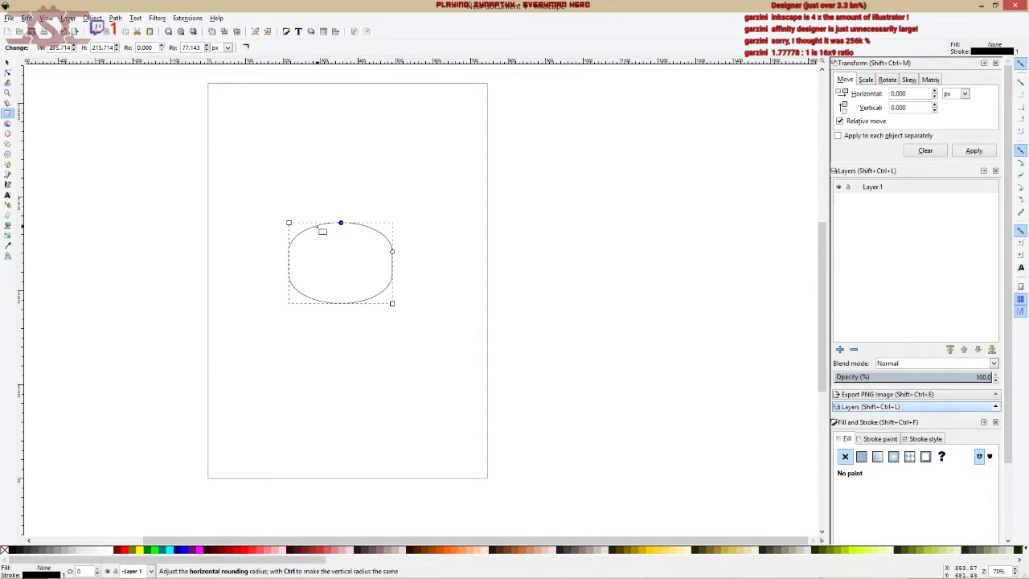
key(ctrl+z)
key(ctrl+z)
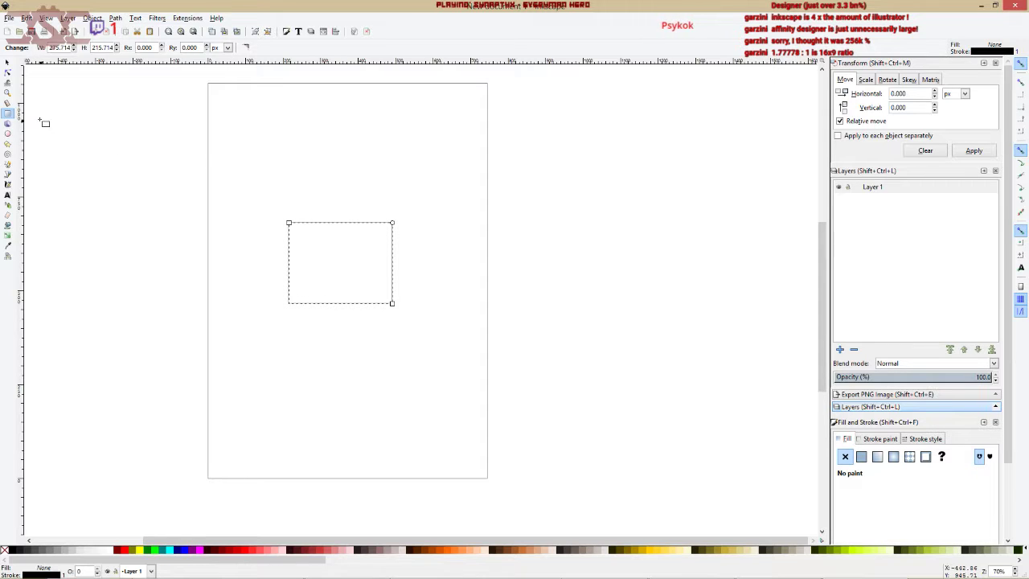
Select the rectangle as an object and look through the available path operations.
click(8, 61)
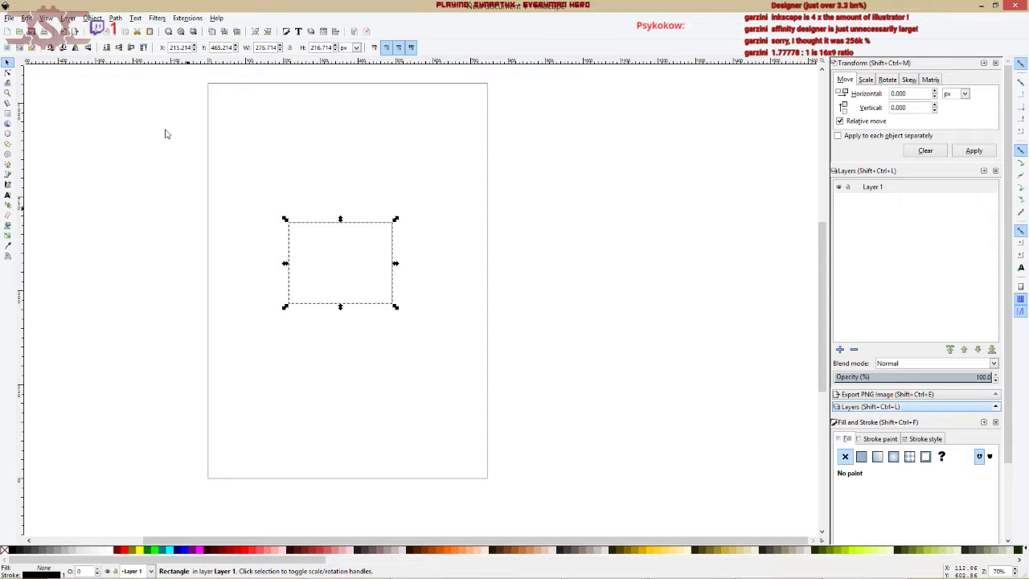
click(115, 18)
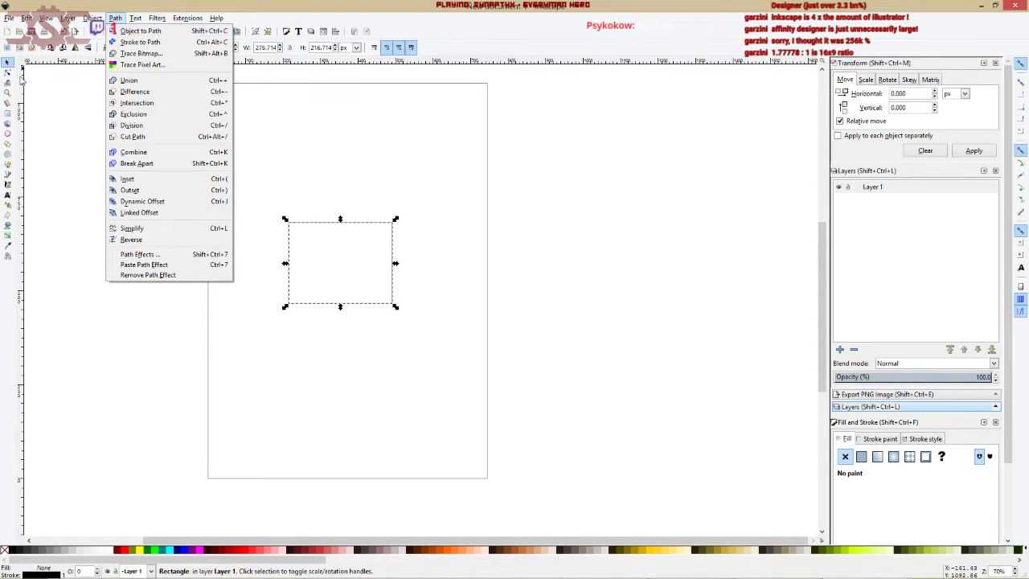
click(8, 178)
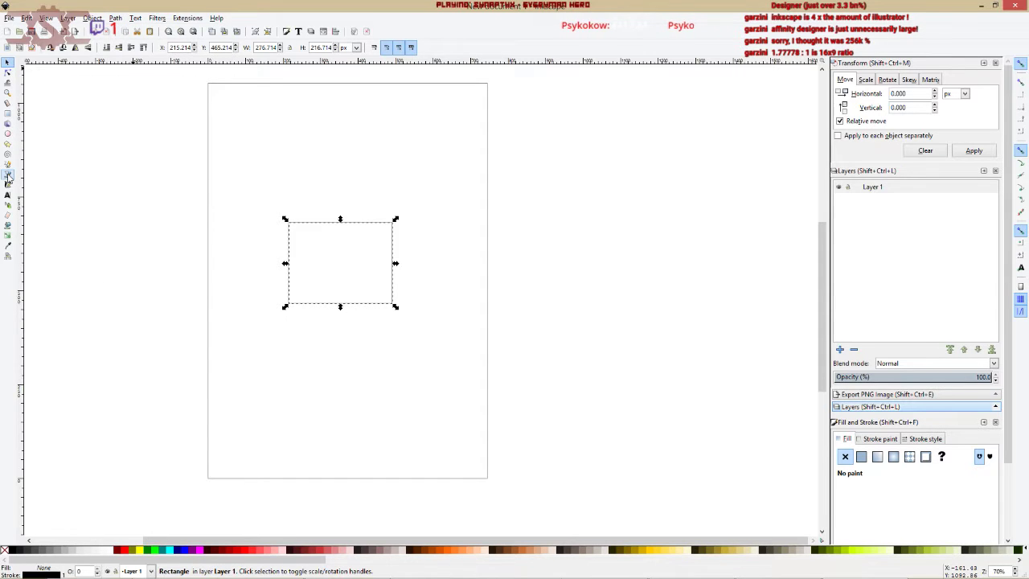
Draw a closed eight-point Bezier path of straight segments above the rectangle, about 516 px wide and 253 px high, and delete it.
click(8, 177)
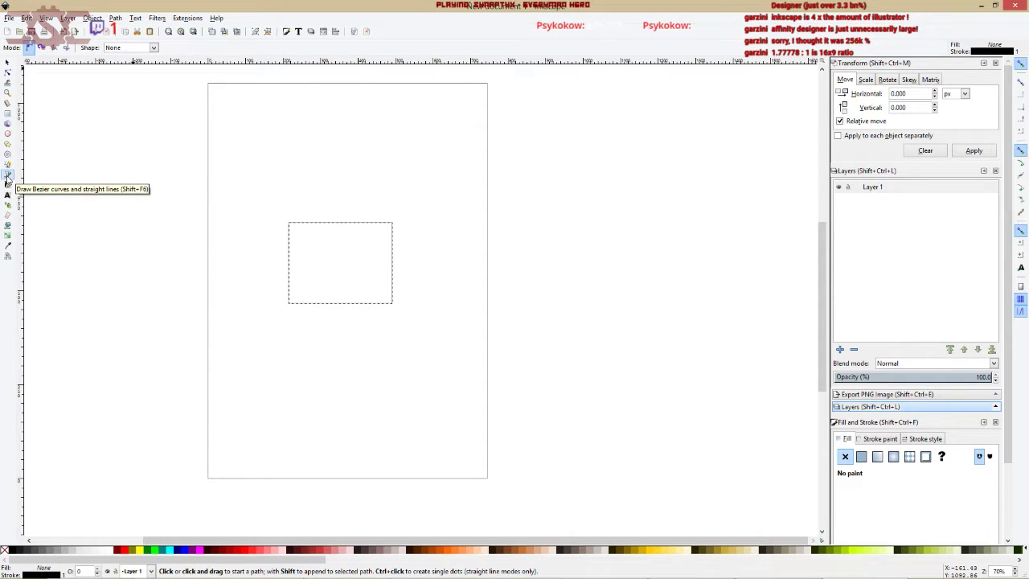
click(259, 184)
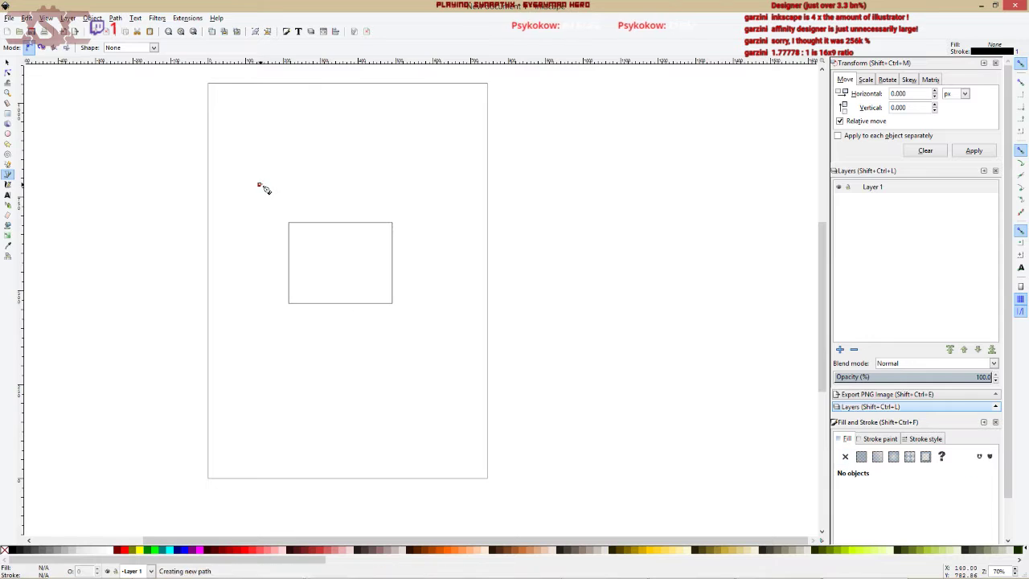
click(298, 118)
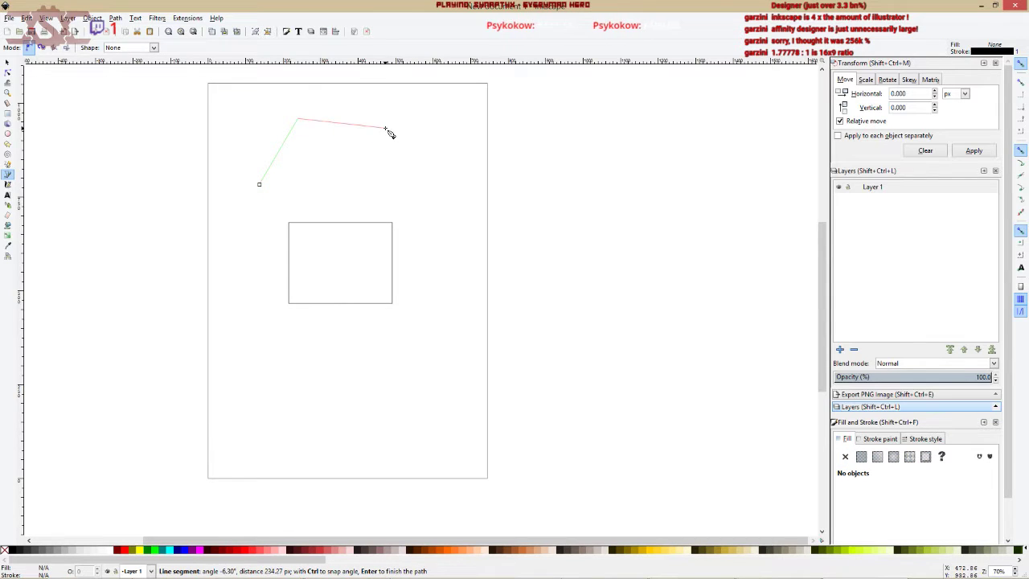
click(381, 157)
click(425, 120)
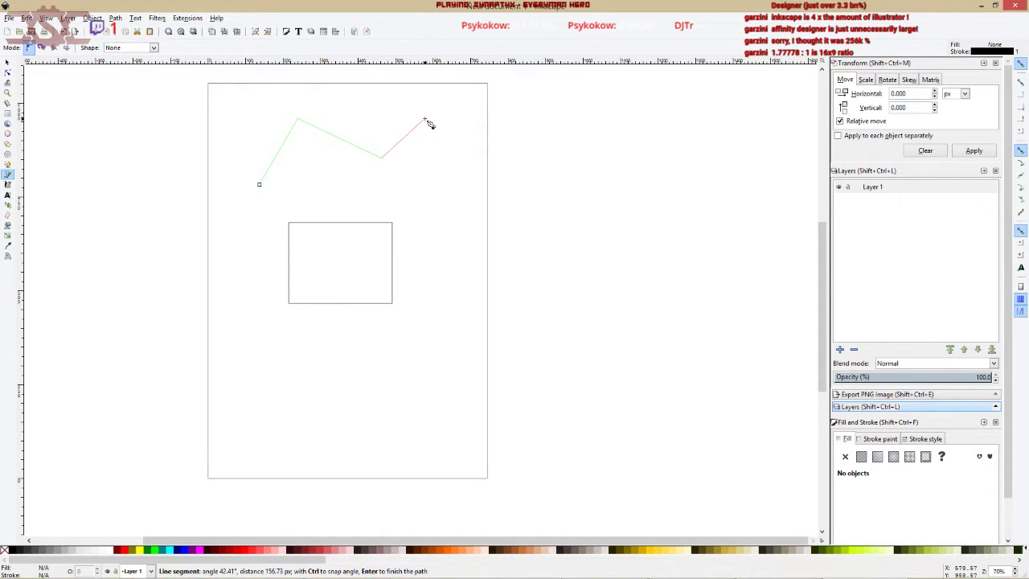
click(452, 190)
click(396, 213)
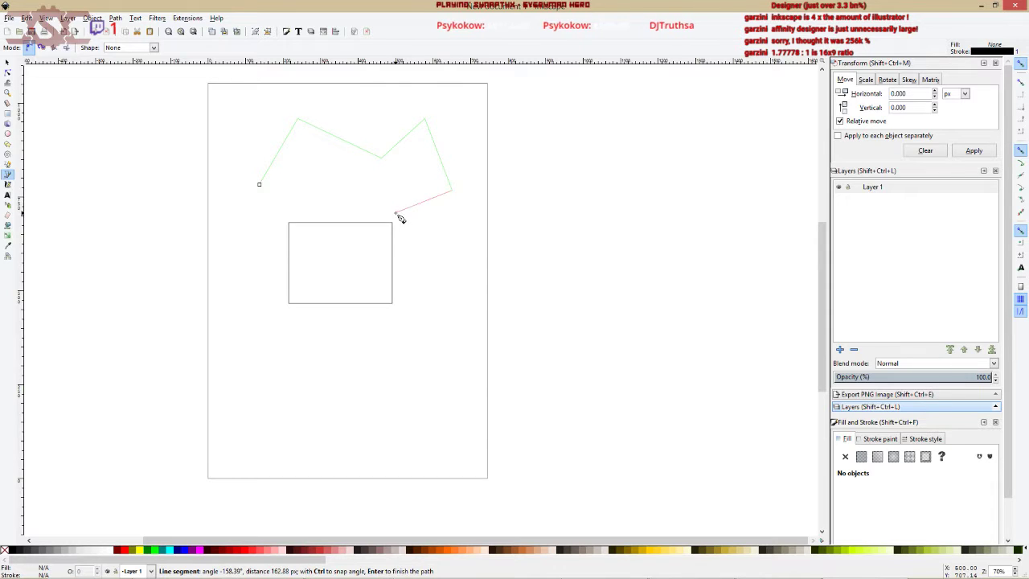
click(338, 200)
click(290, 208)
click(260, 185)
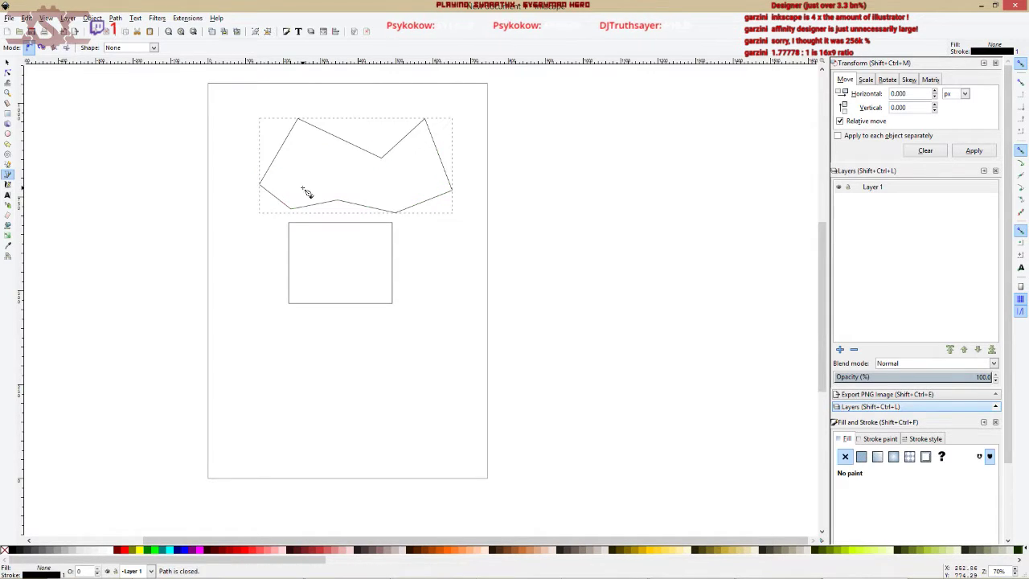
click(7, 61)
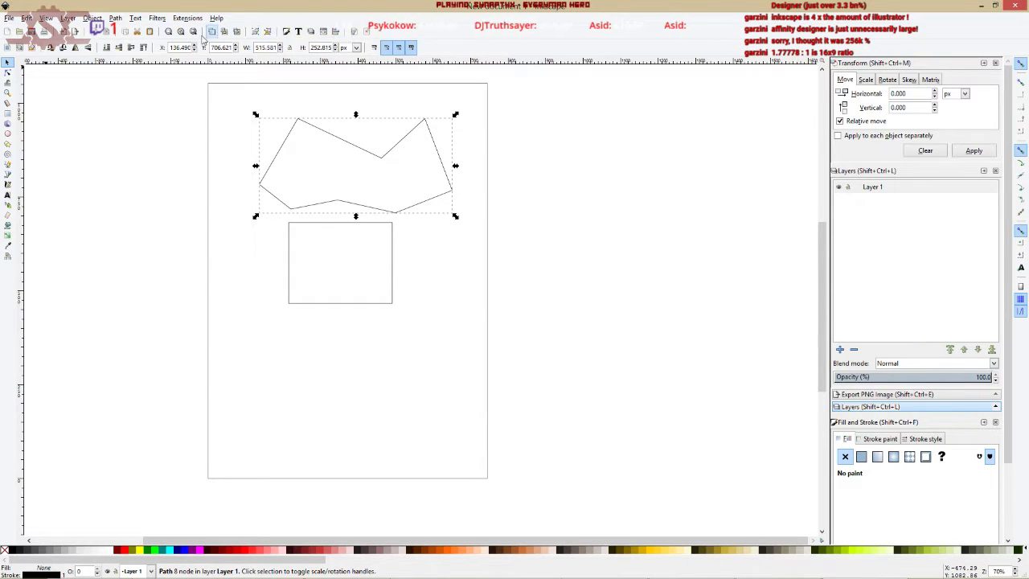
key(Delete)
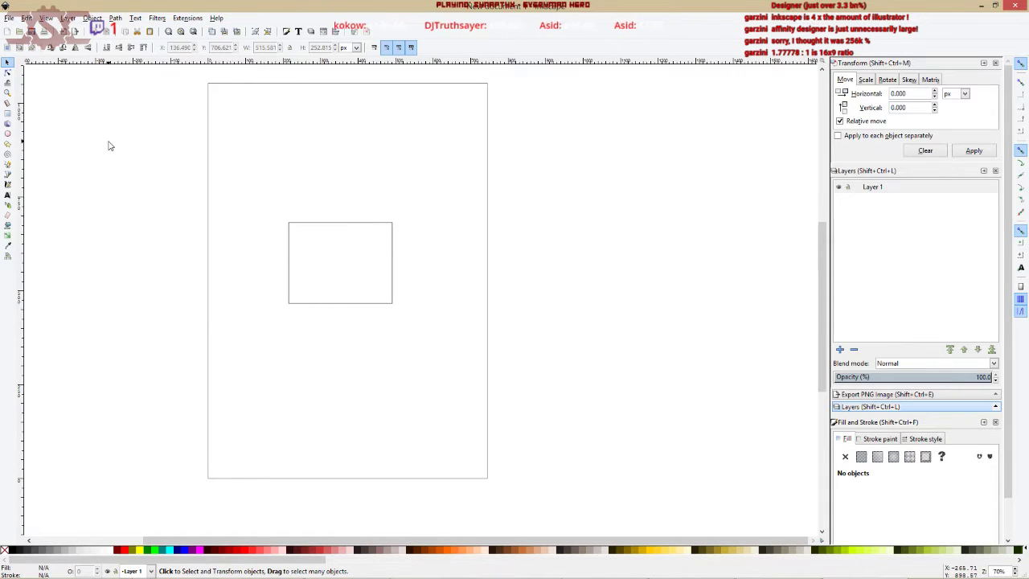
Draw a closed seven-point Bezier path of straight segments above the rectangle.
click(7, 175)
click(268, 165)
click(305, 113)
click(396, 123)
click(420, 167)
click(381, 186)
click(323, 198)
click(270, 166)
click(271, 167)
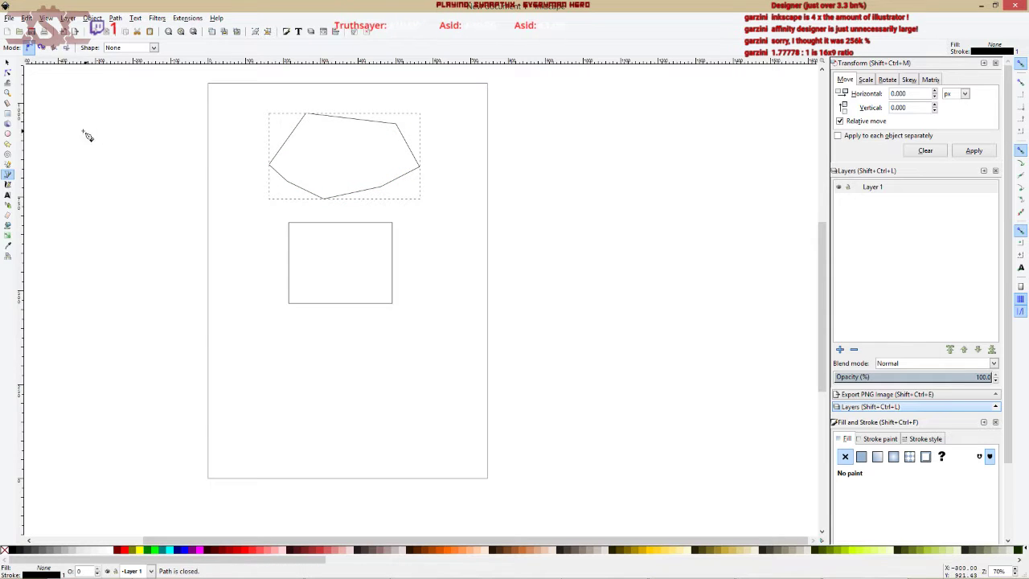
Edit the path by nodes and move its rightmost node inward to about X 490, Y 796 px.
click(7, 73)
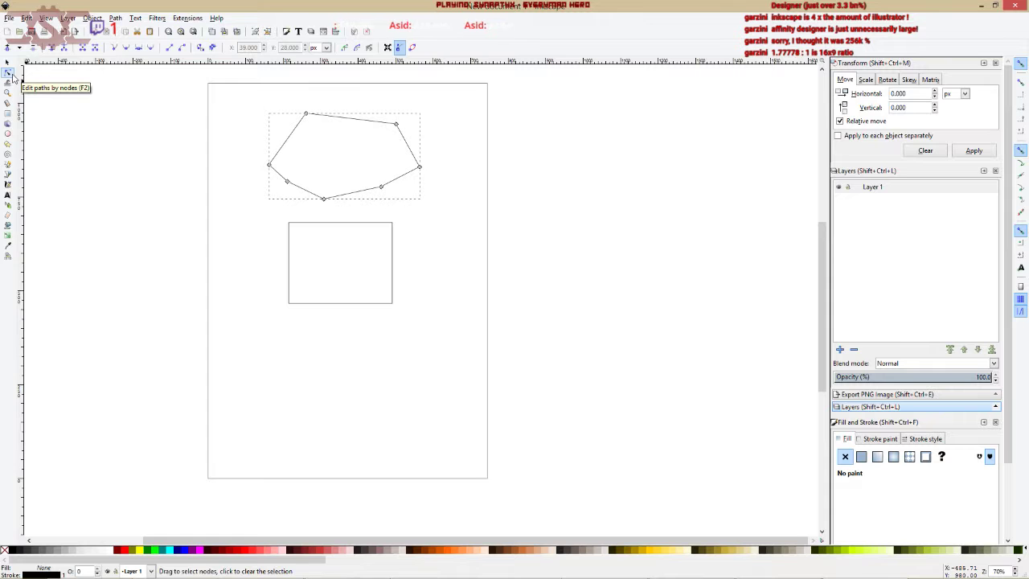
drag(240, 102, 268, 179)
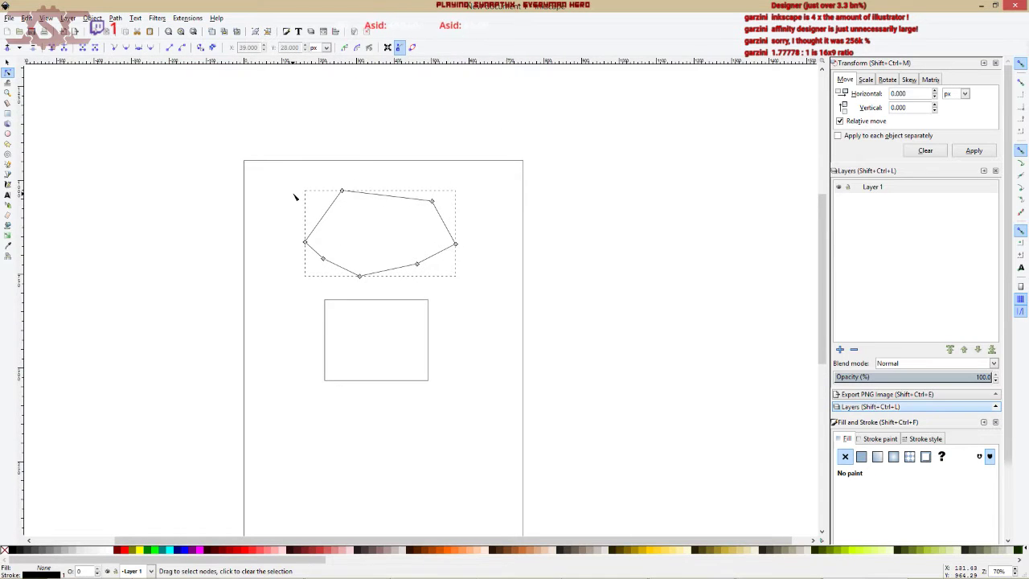
scroll(296, 197, up, 2)
scroll(482, 222, up, 2)
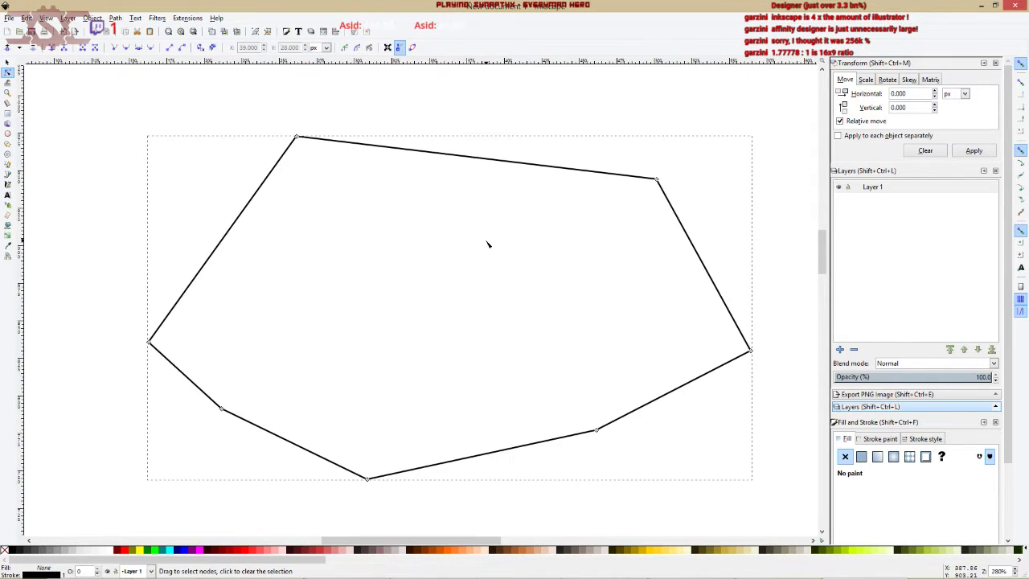
click(297, 138)
click(657, 179)
click(751, 352)
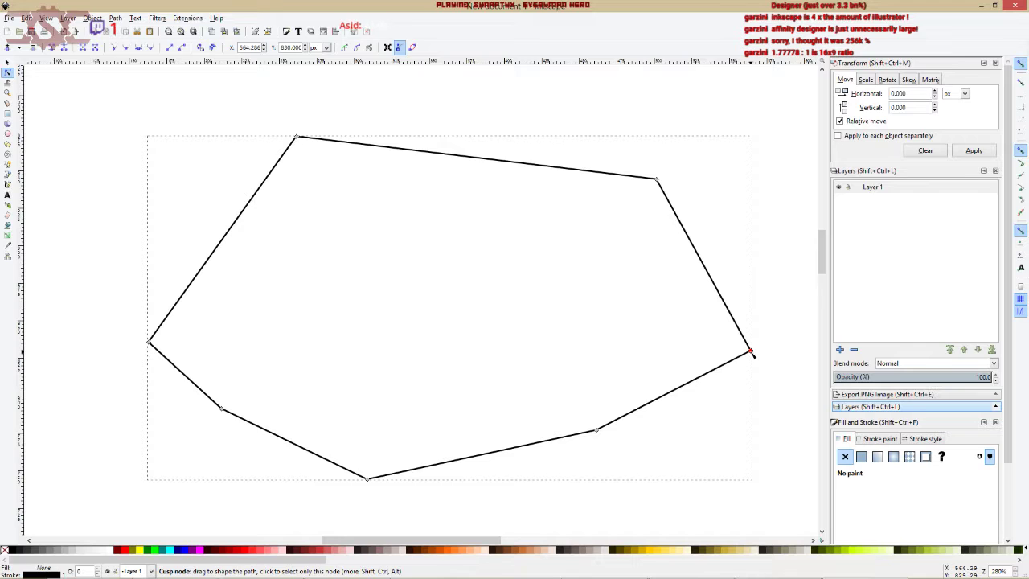
drag(751, 353, 641, 402)
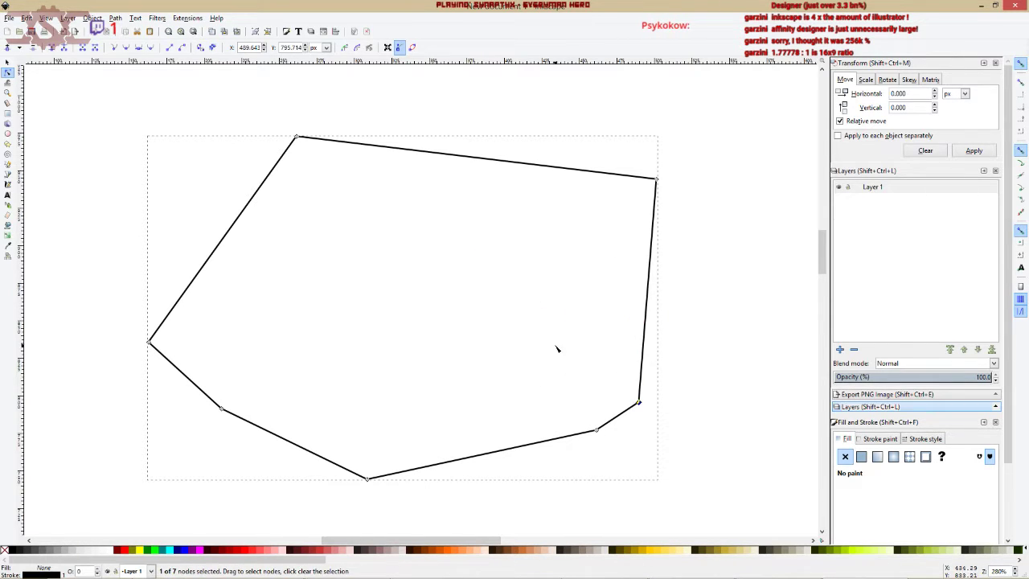
Move the path's two lower-right nodes together into the shape, putting the inner corner node at about X 376, Y 869 px, and select that node.
drag(555, 352, 661, 460)
drag(596, 428, 467, 287)
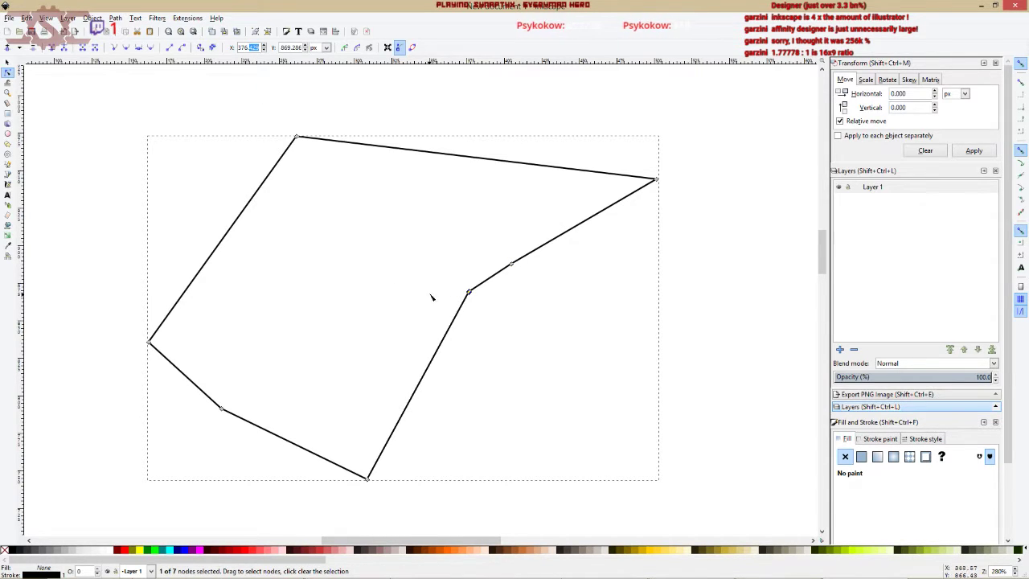
key(ctrl+a)
scroll(471, 295, up, 4)
scroll(440, 283, up, 6)
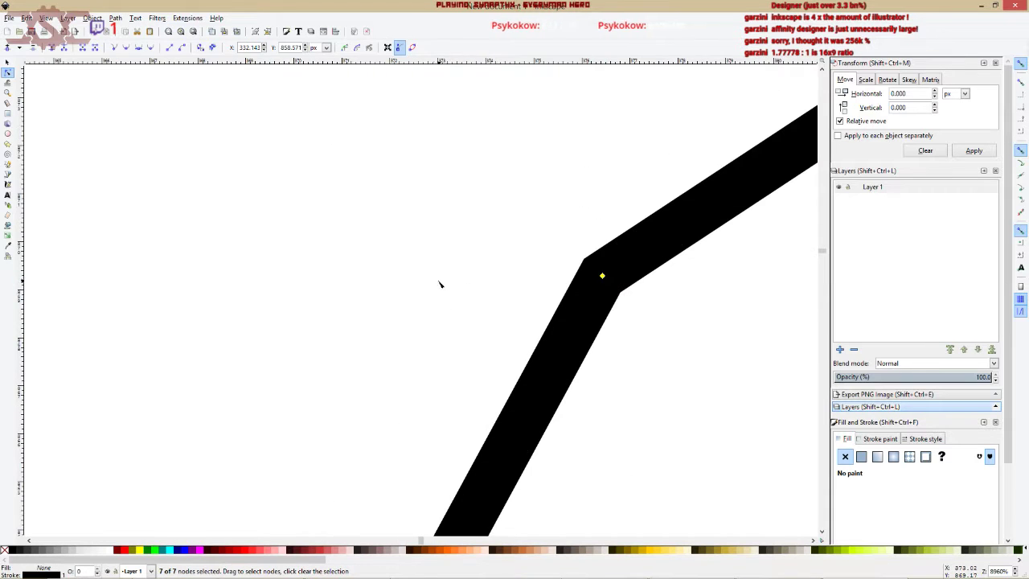
scroll(653, 301, up, 3)
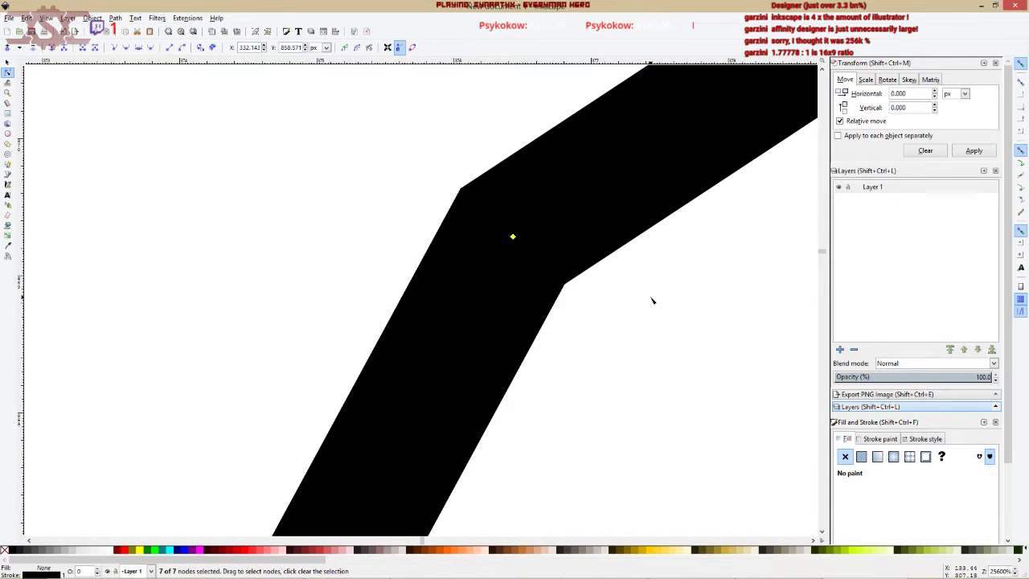
click(513, 237)
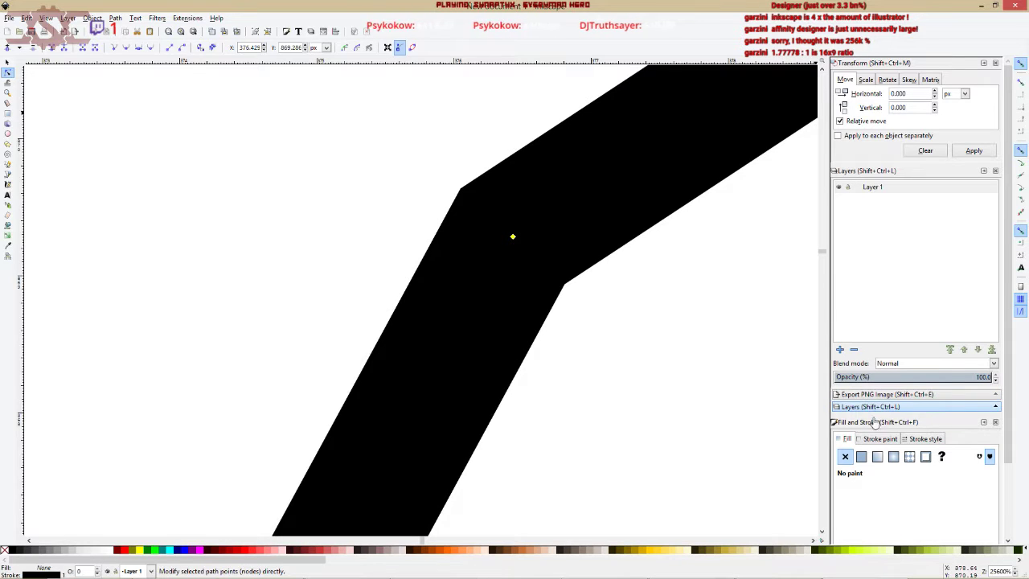
Show the path's stroke style settings and look through the available stroke width units.
click(925, 438)
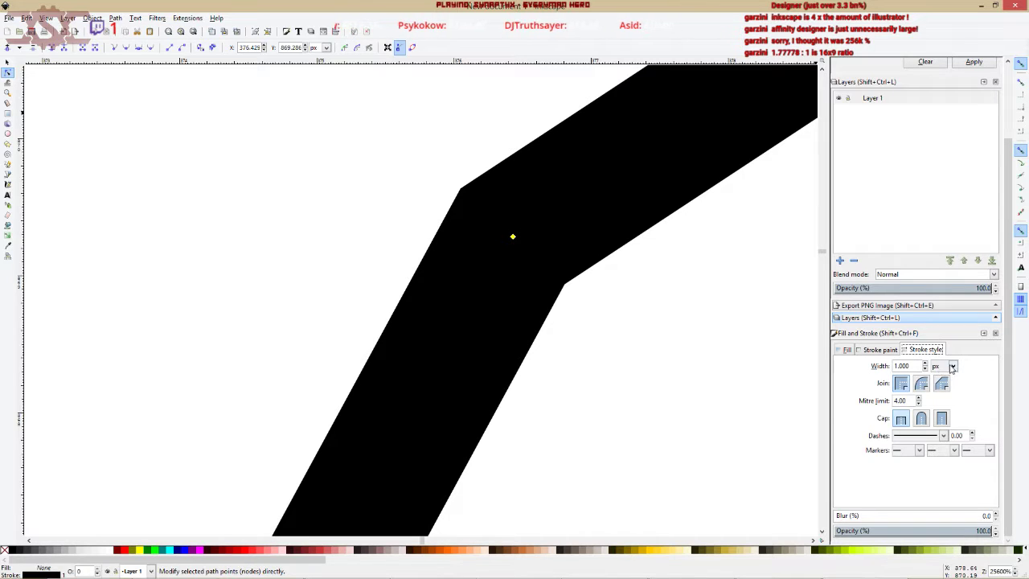
click(952, 367)
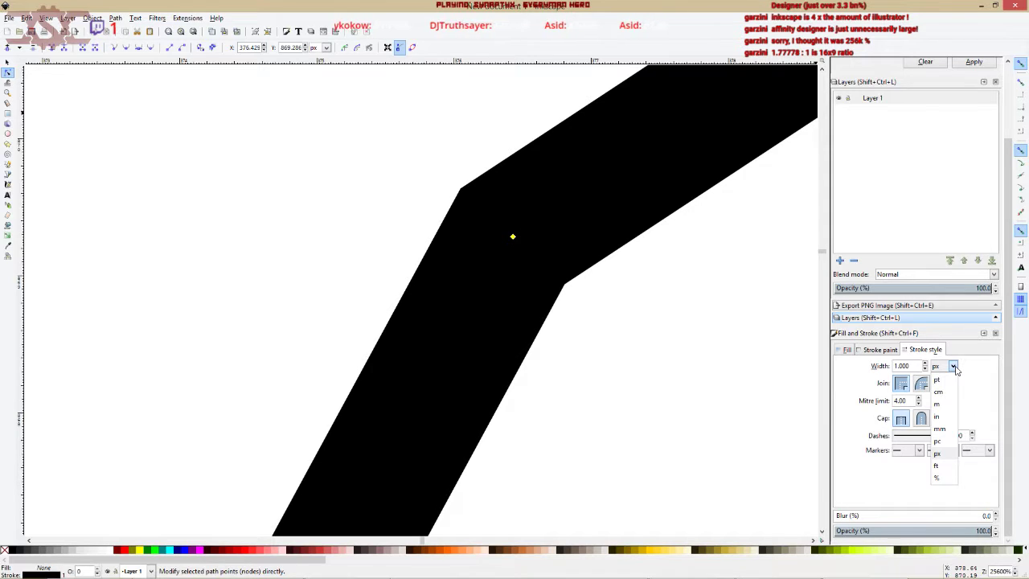
click(954, 366)
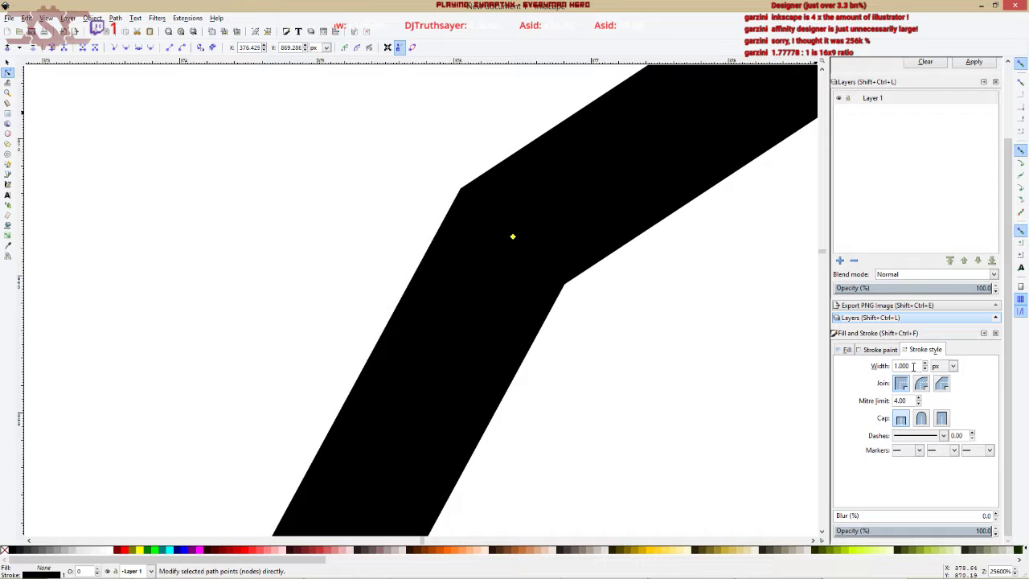
Try a 2.1 px stroke width and a round join on the path, restoring the 1 px width and mitre join.
scroll(925, 366, up, 6)
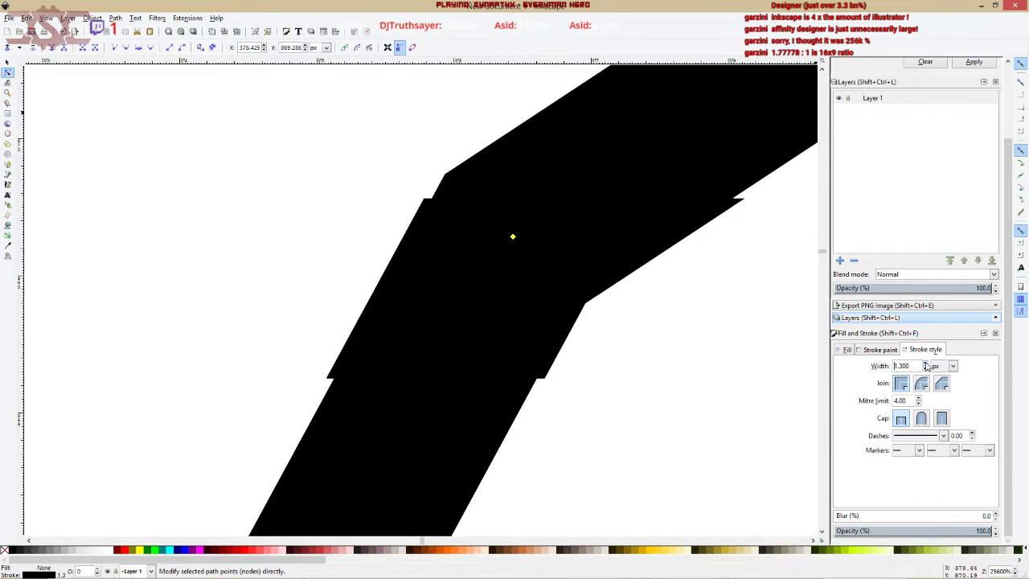
scroll(926, 365, up, 5)
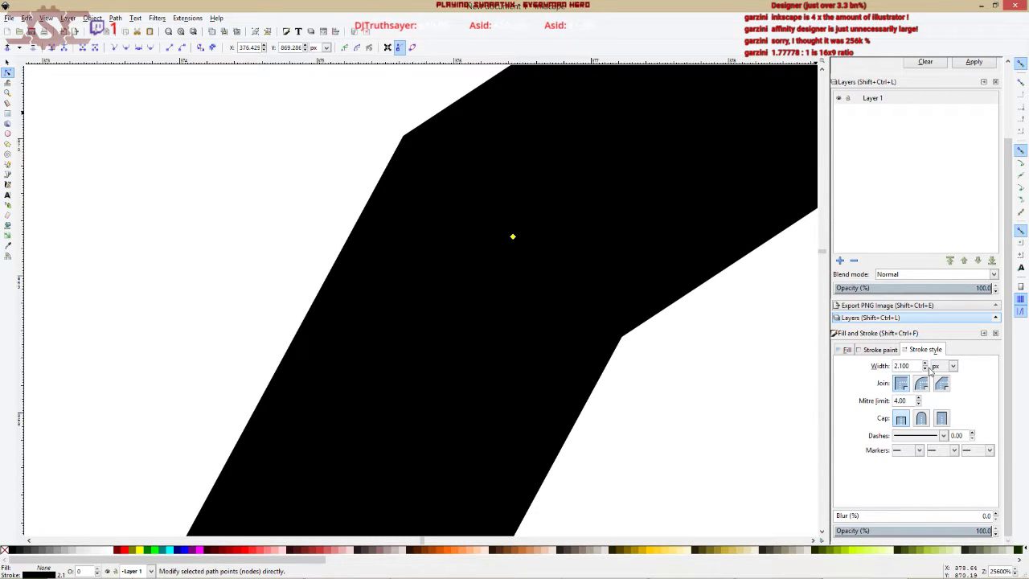
scroll(926, 368, down, 11)
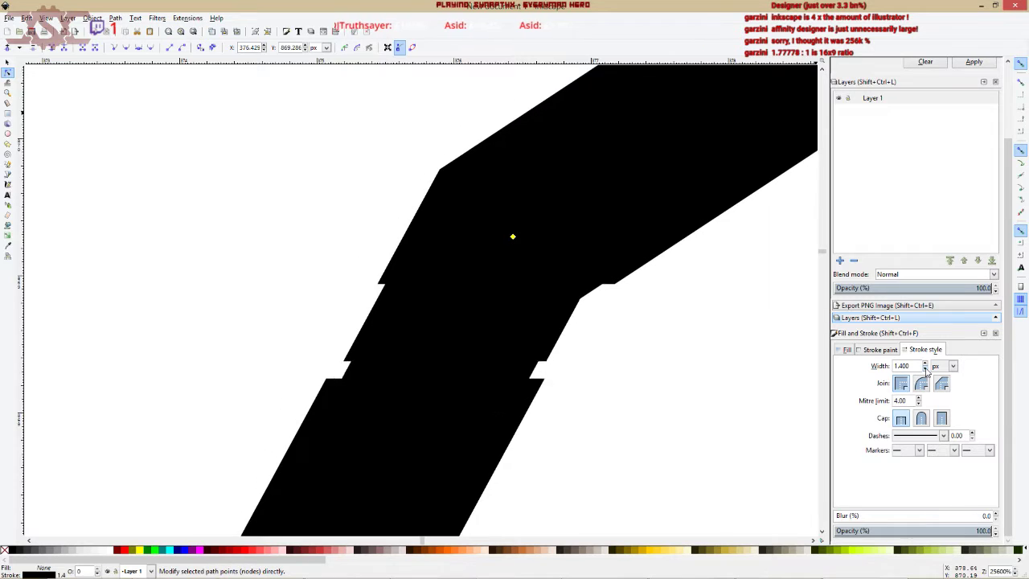
scroll(927, 367, down, 1)
scroll(928, 366, up, 1)
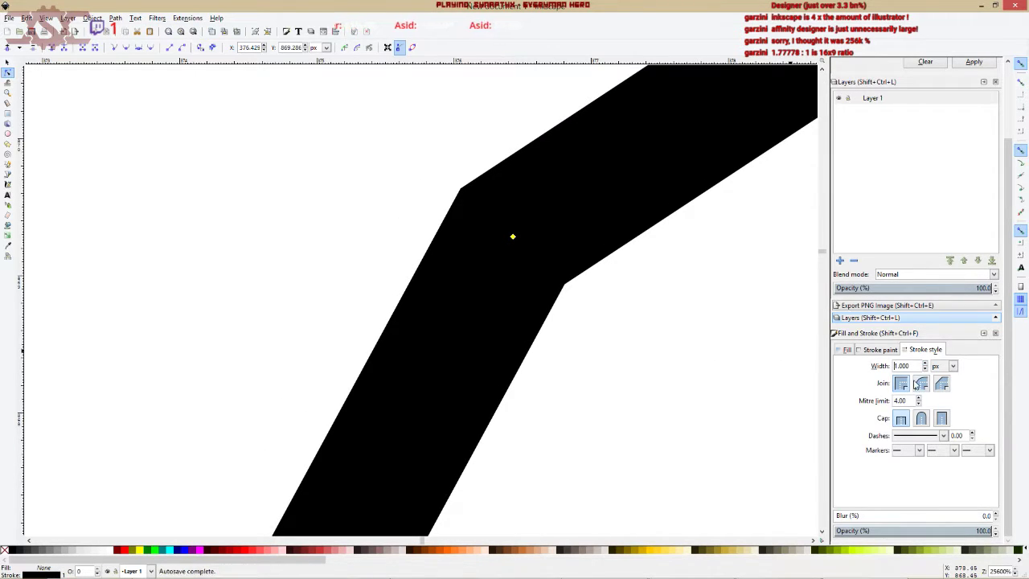
click(922, 385)
click(901, 384)
Move the path's inner corner node farther into the shape, to about X 367, Y 874 px.
scroll(515, 240, down, 3)
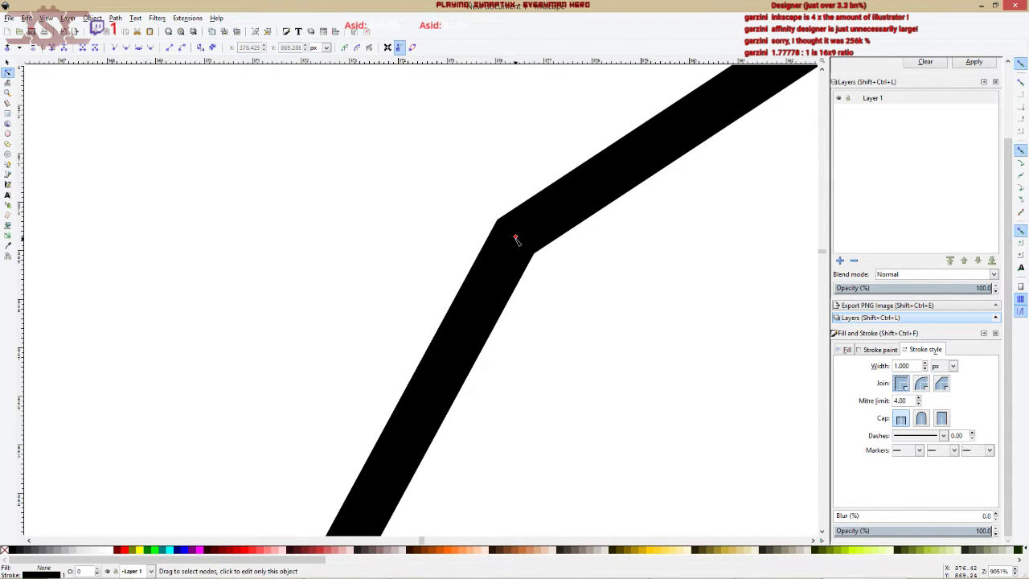
drag(516, 237, 297, 145)
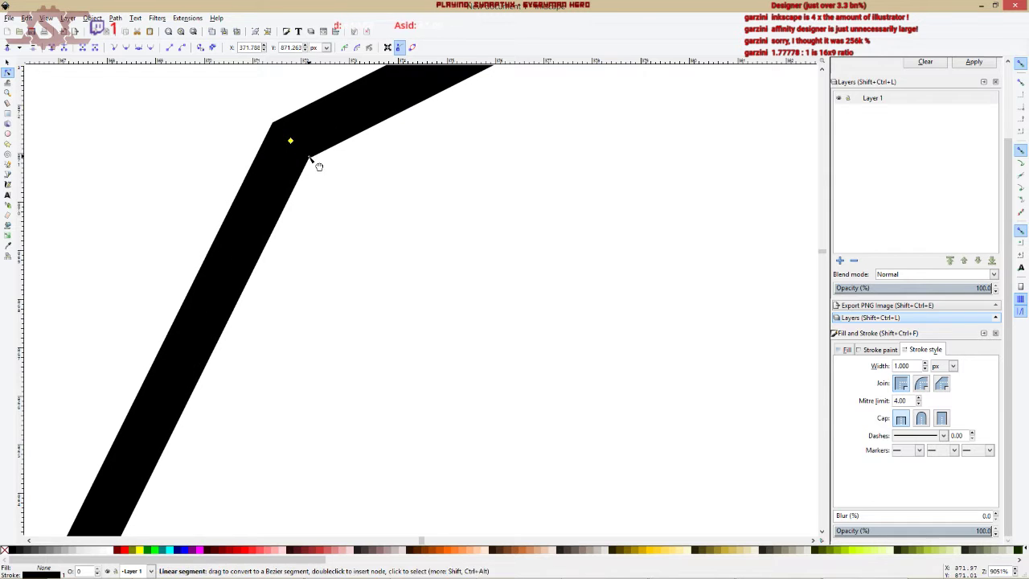
drag(362, 201, 481, 289)
drag(432, 260, 256, 168)
scroll(256, 168, down, 10)
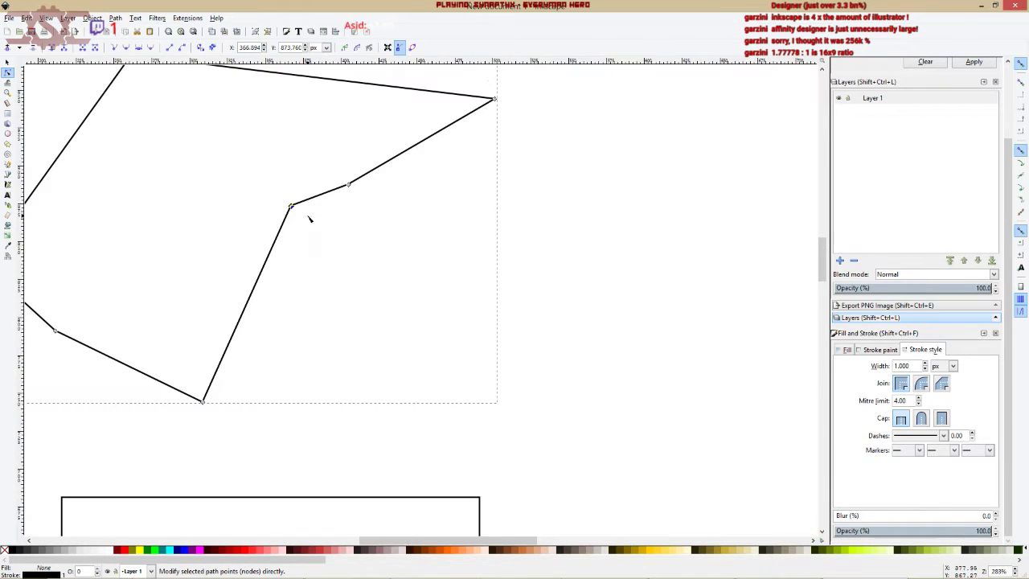
Compare the round, bevel and mitre joins at the path's sharp right-hand corner, and set the stroke join to round.
scroll(563, 184, up, 10)
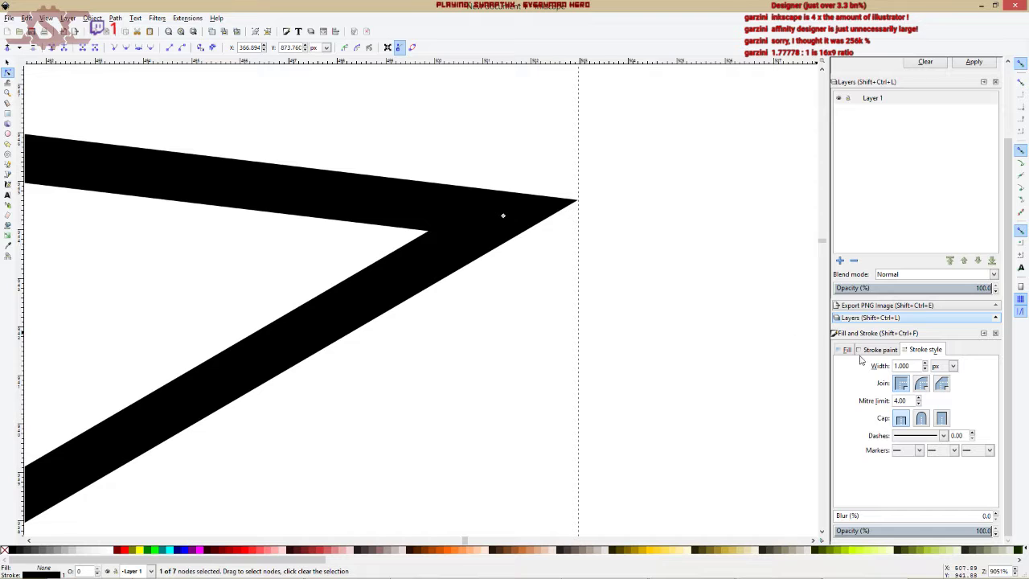
click(921, 384)
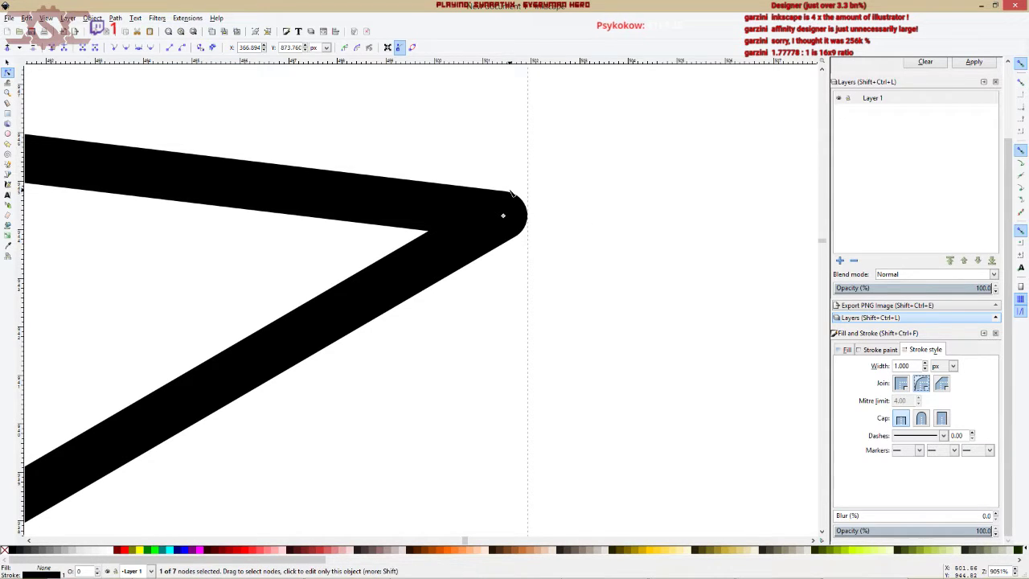
click(942, 385)
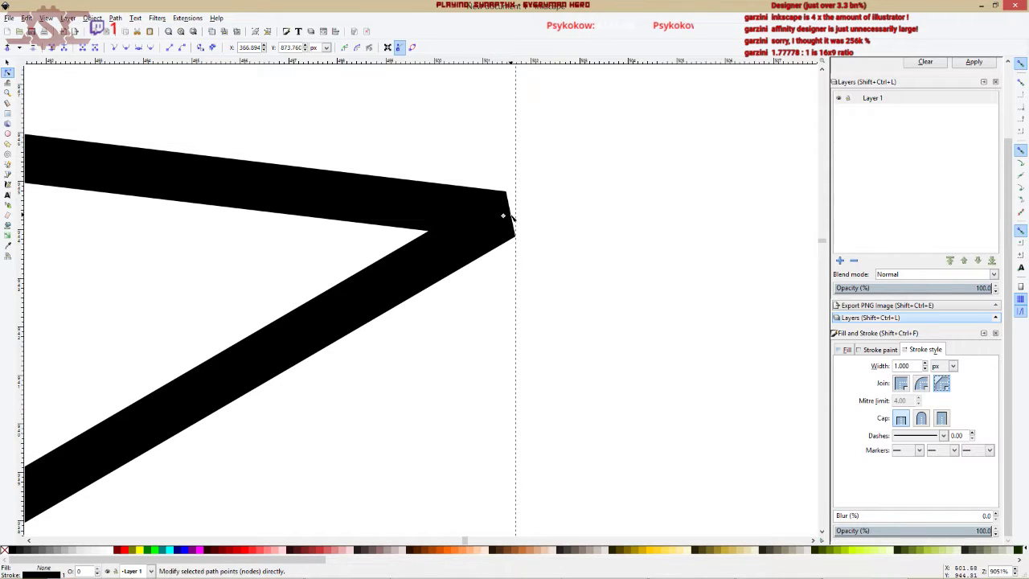
click(922, 384)
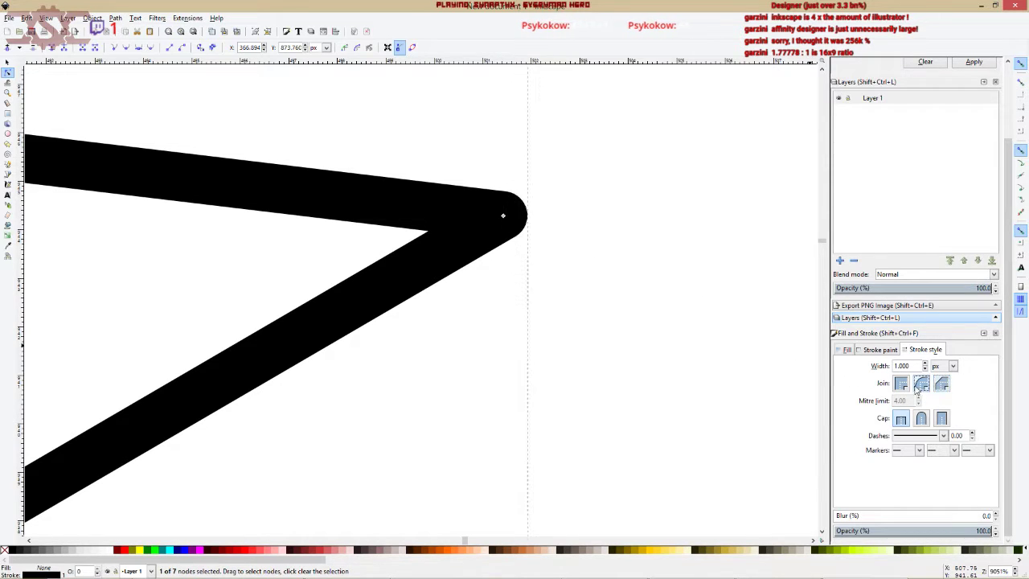
click(901, 384)
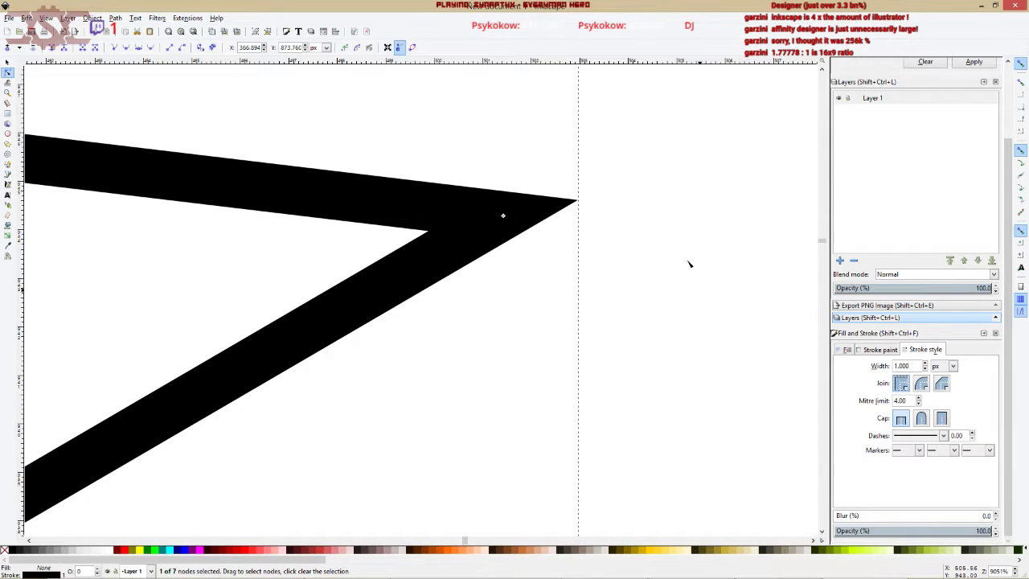
click(921, 384)
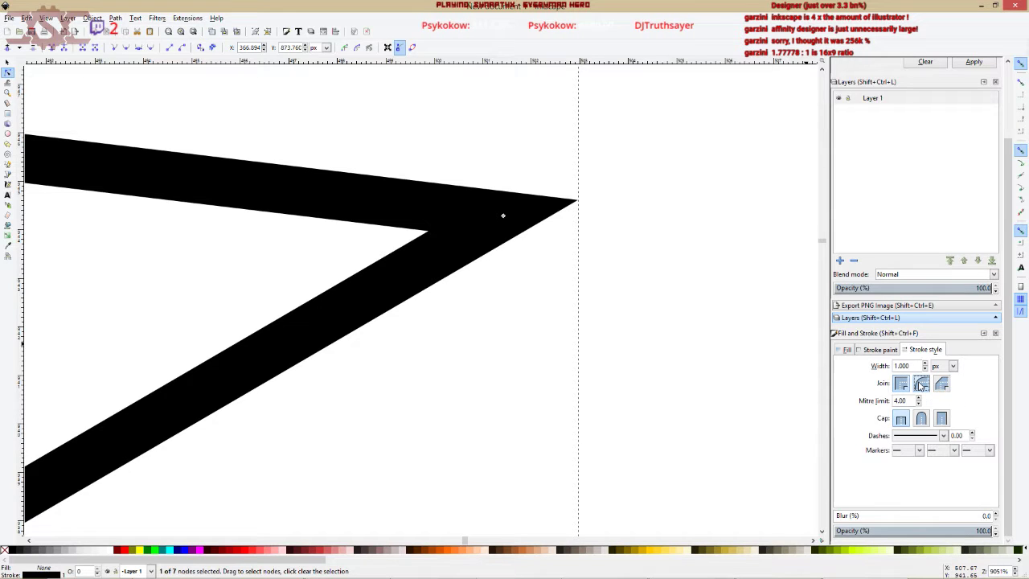
scroll(556, 223, down, 7)
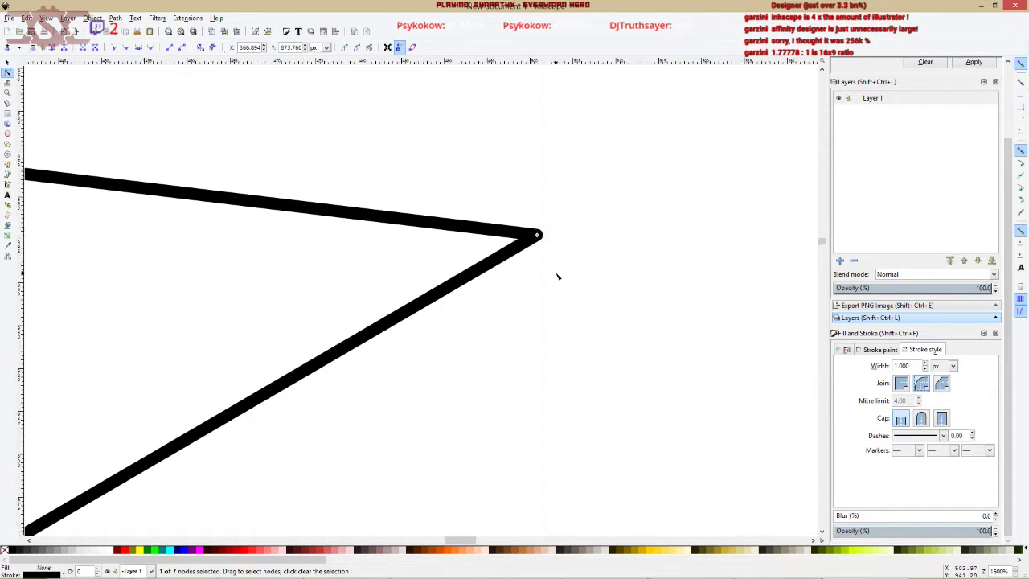
Compare the mitre and round joins at the path's sharp right-hand corner, and set the stroke join to mitre.
scroll(698, 294, down, 5)
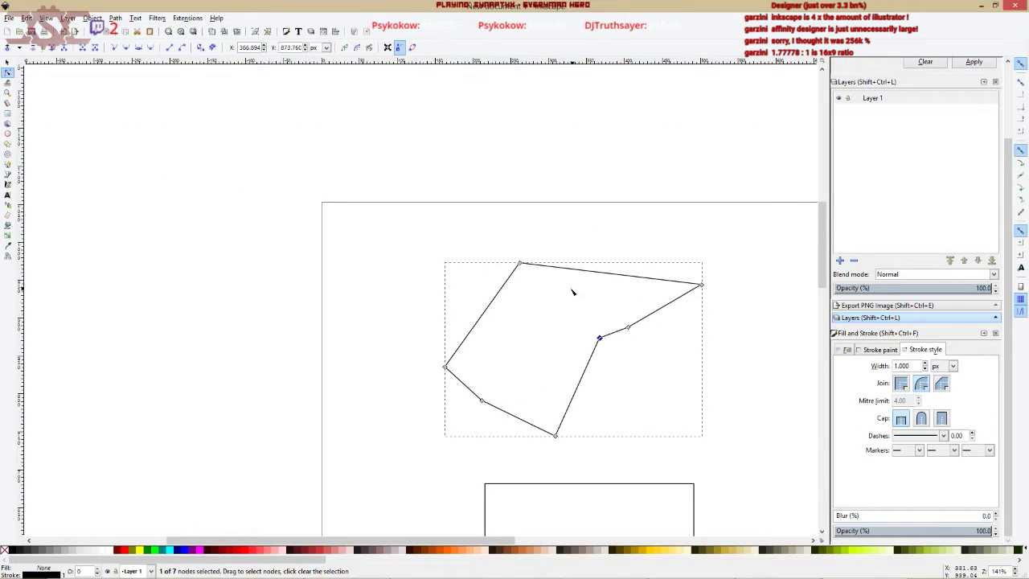
scroll(710, 284, up, 4)
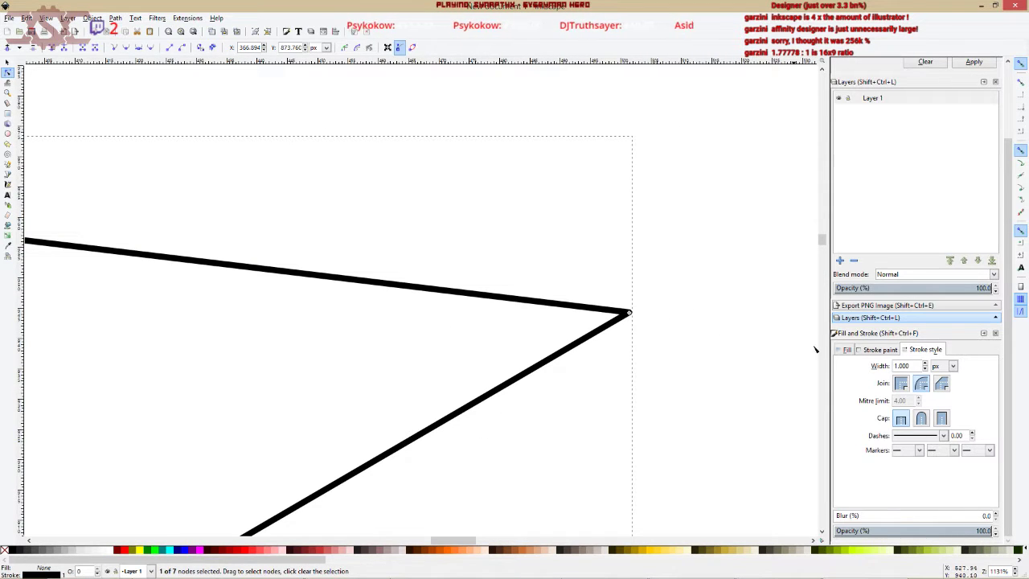
click(905, 386)
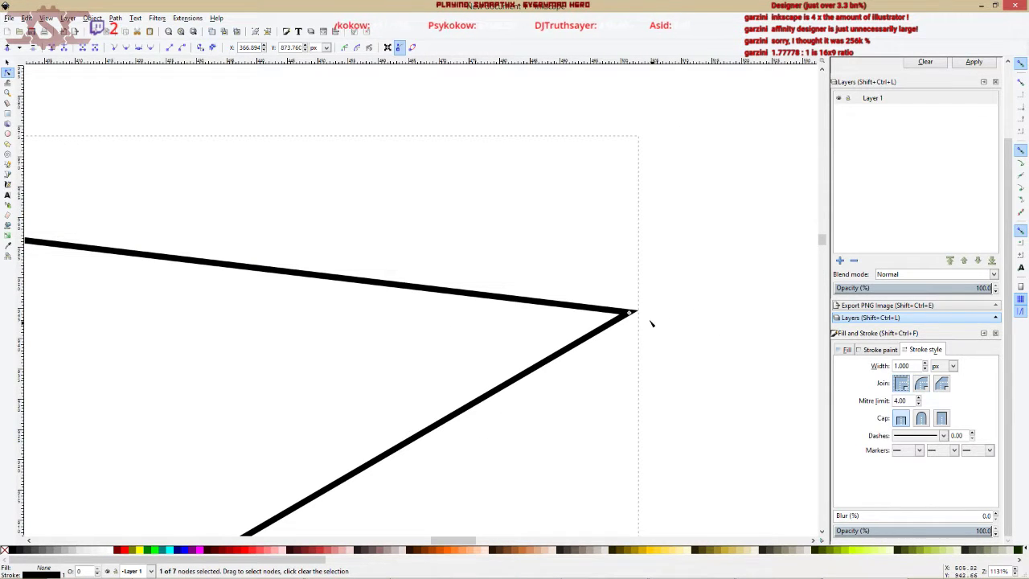
scroll(648, 320, up, 5)
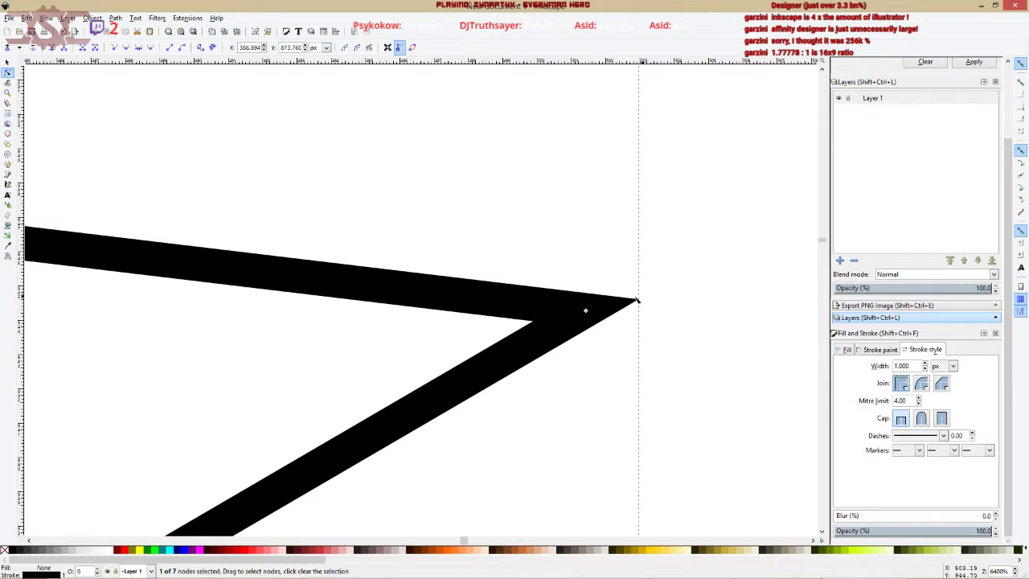
click(922, 385)
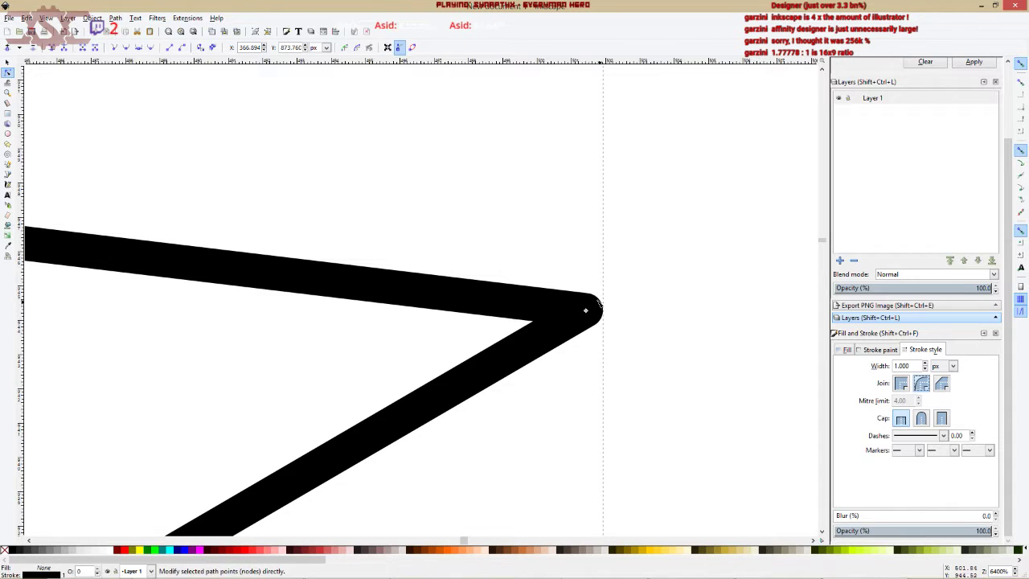
click(586, 313)
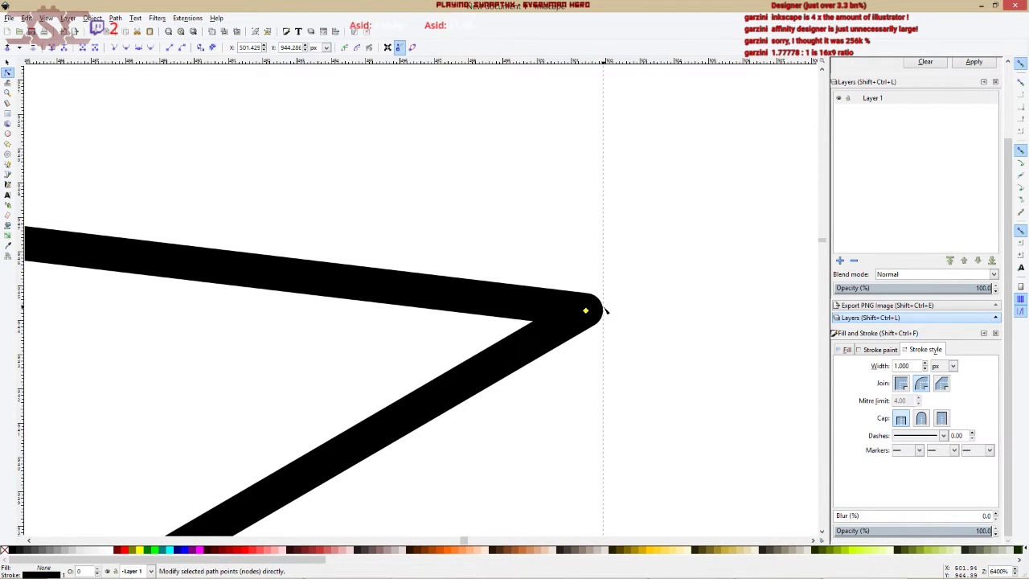
click(901, 384)
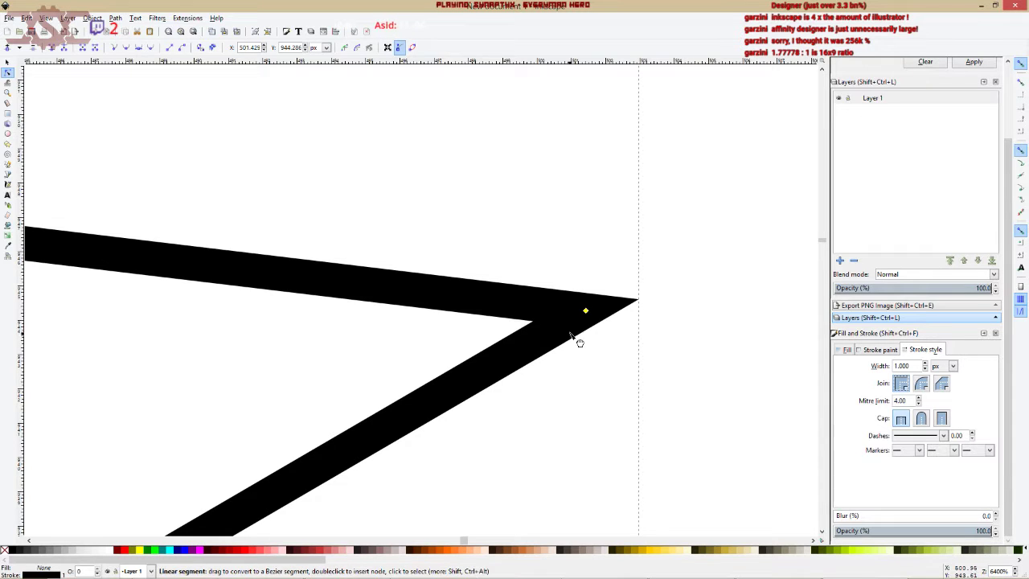
Try an extra node on the upper segment beside the sharp corner, comparing round and mitre joins there, and delete the node.
scroll(566, 358, down, 4)
scroll(540, 340, up, 2)
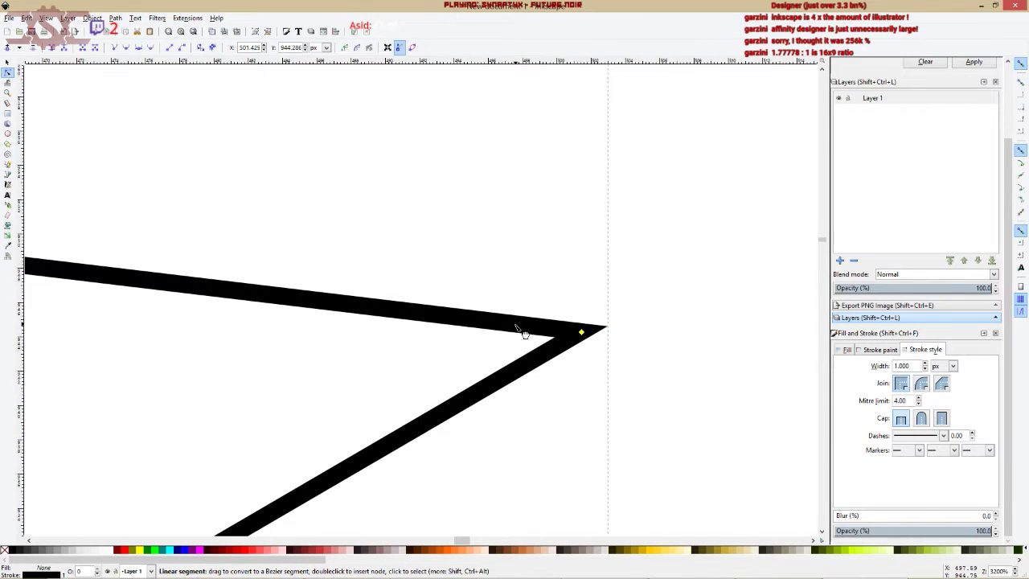
drag(515, 325, 530, 341)
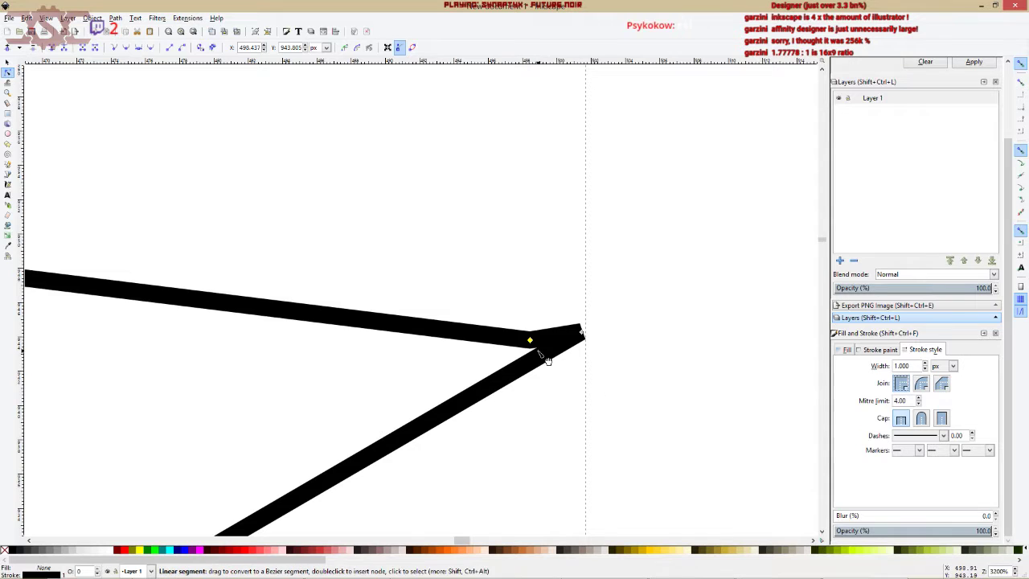
drag(530, 340, 522, 298)
click(922, 384)
click(902, 383)
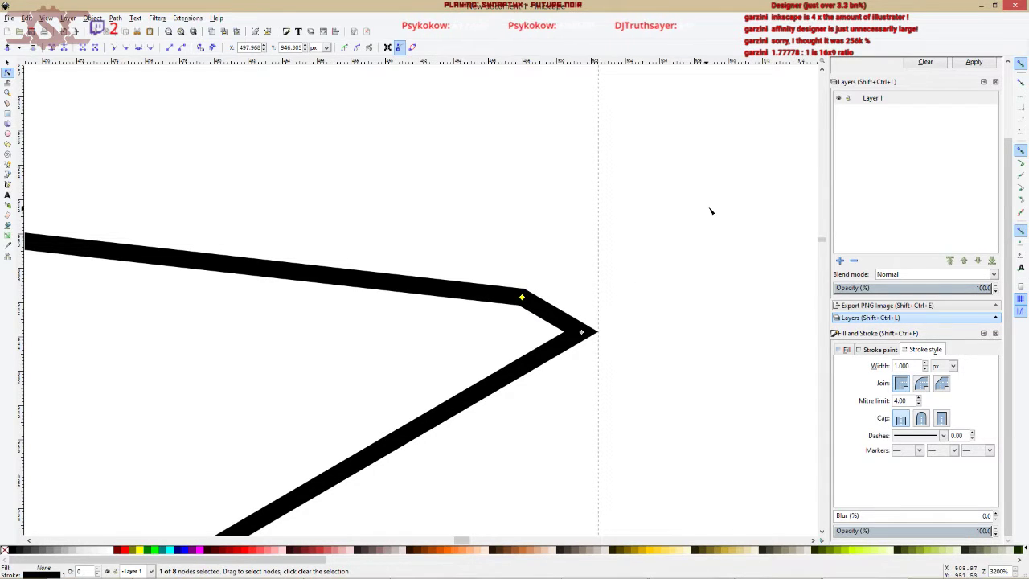
key(Delete)
Reselect the path and examine how its upper segment and sharp right-hand corner node are selected.
scroll(539, 213, down, 6)
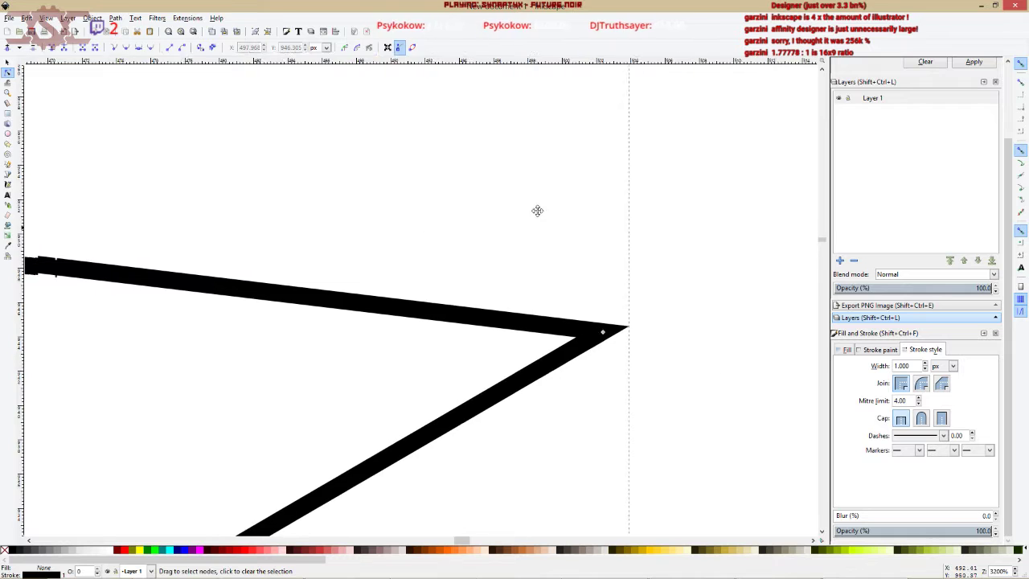
drag(545, 201, 614, 229)
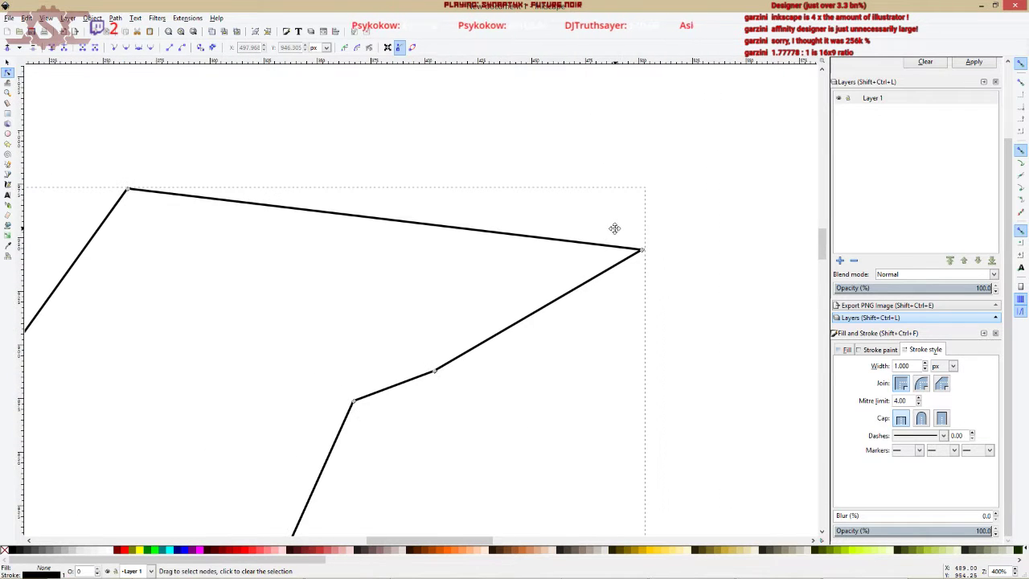
scroll(643, 250, up, 7)
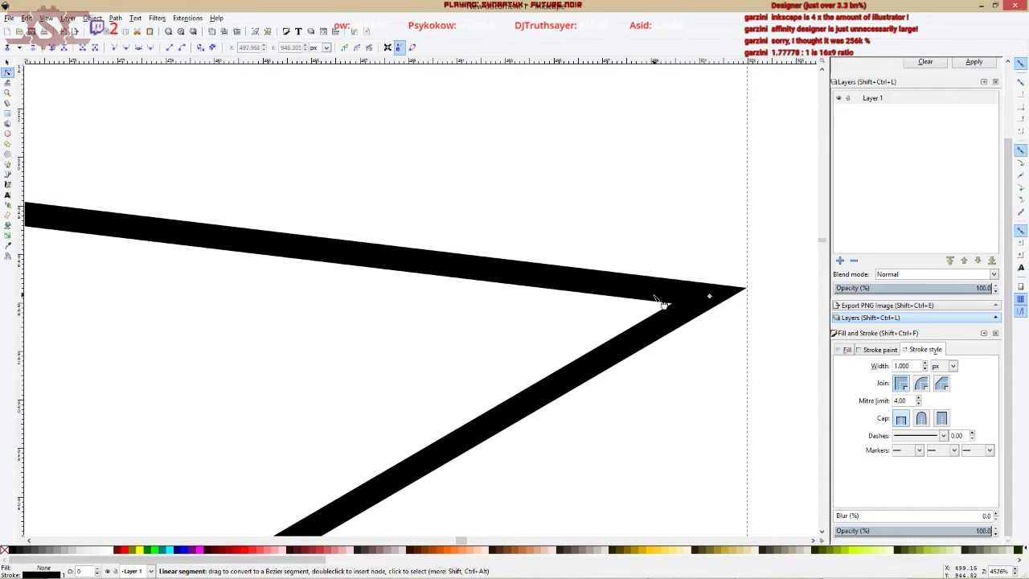
click(636, 310)
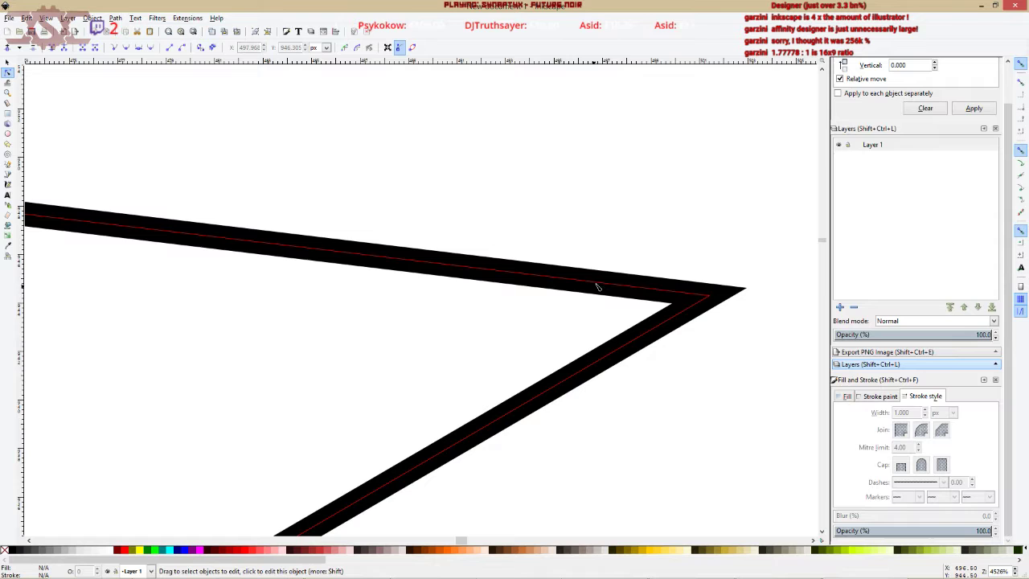
click(639, 295)
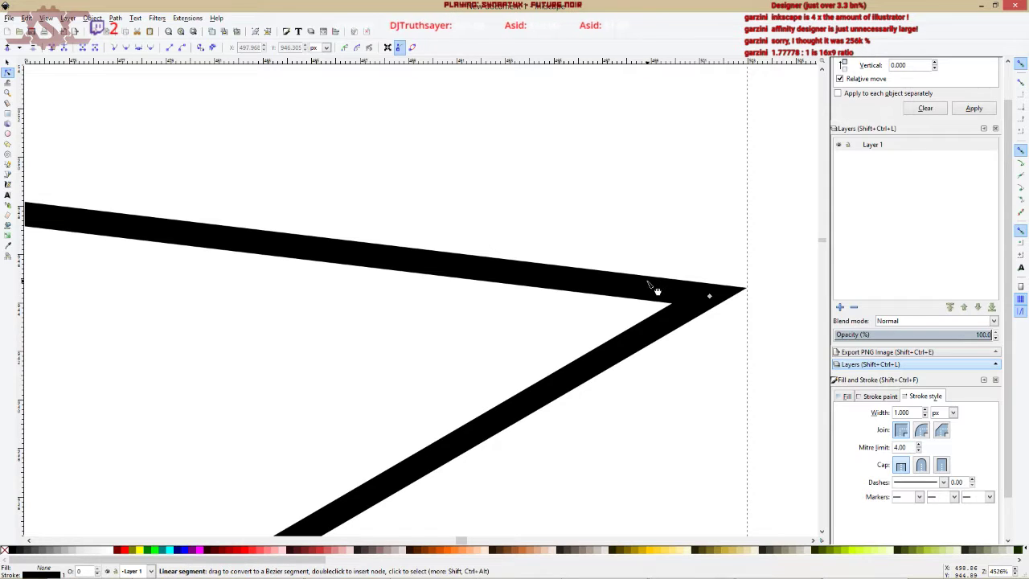
click(649, 290)
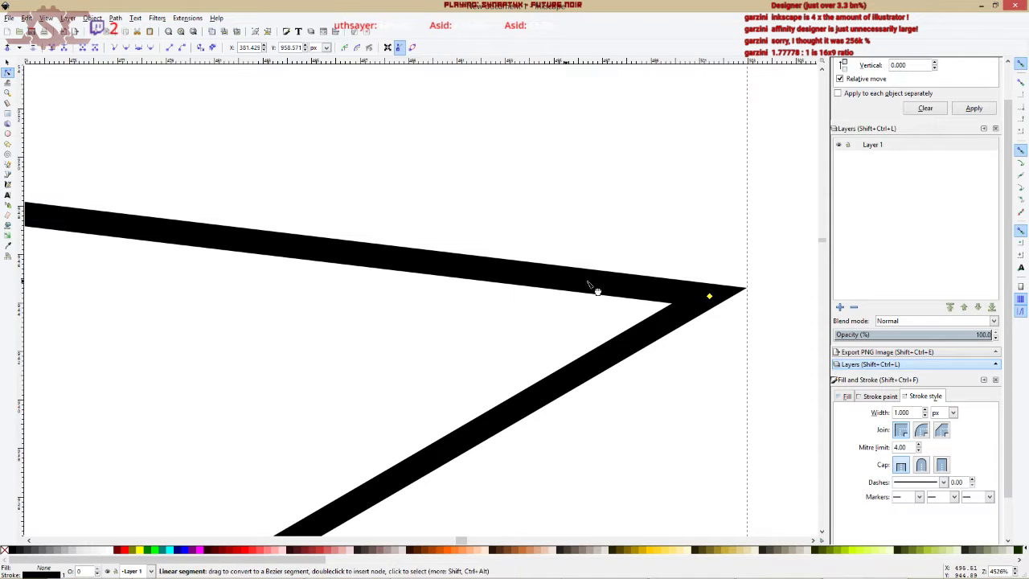
click(709, 296)
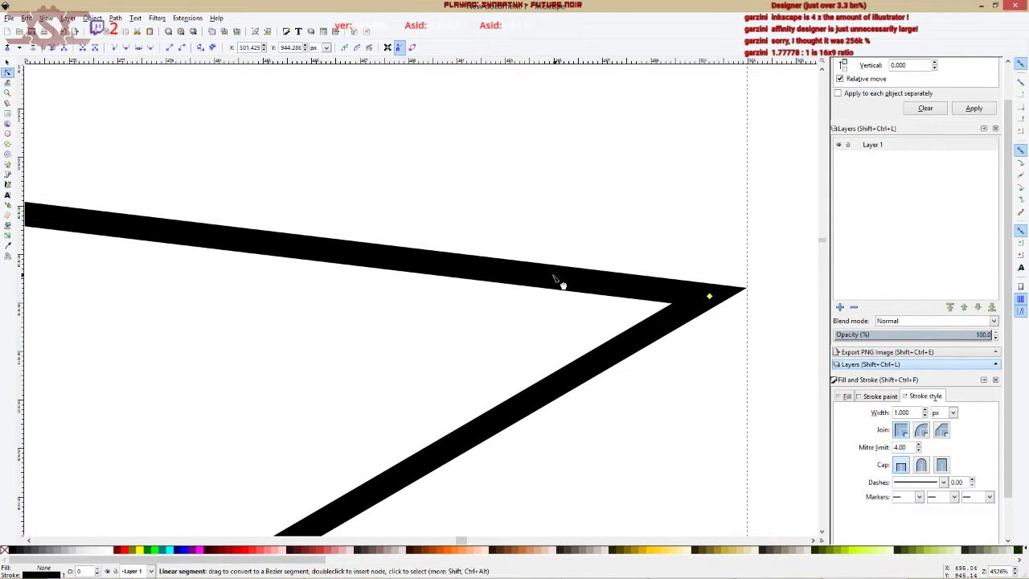
Insert two nodes on the upper segment and move the one nearer the sharp corner up to about X 480, Y 960 px.
scroll(558, 280, down, 5)
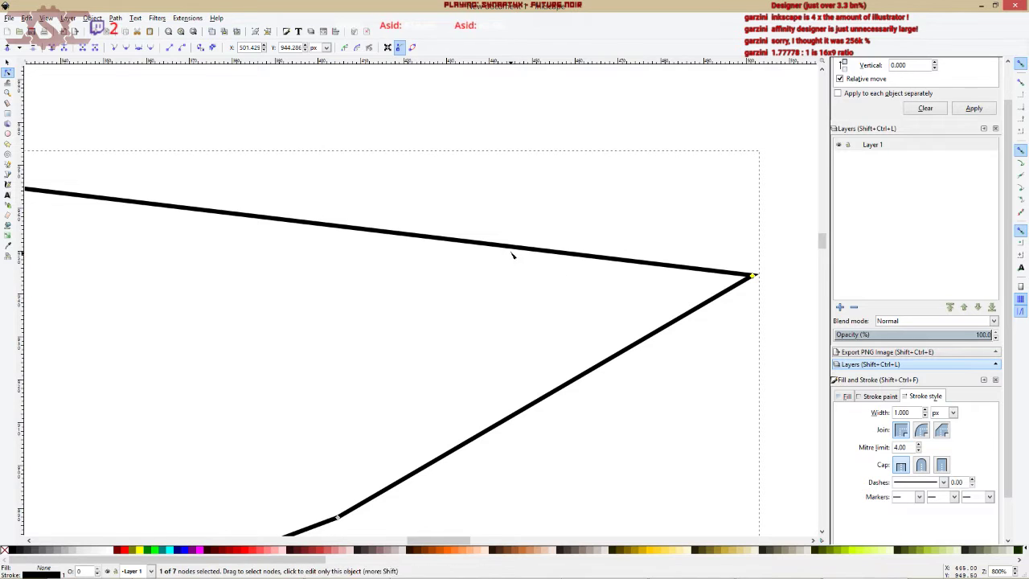
double_click(512, 247)
scroll(683, 265, up, 2)
scroll(682, 265, right, 2)
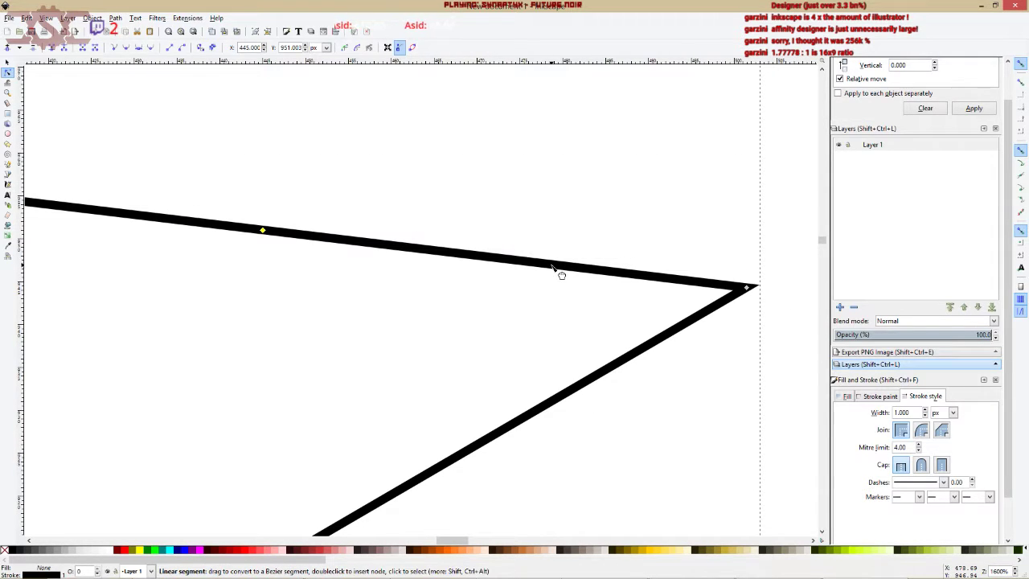
click(747, 288)
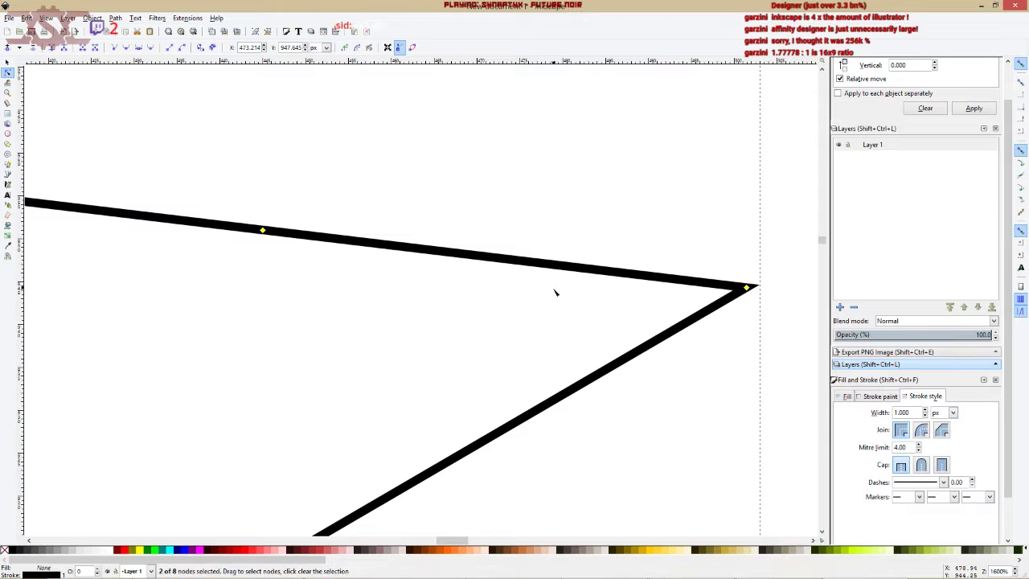
double_click(553, 264)
drag(553, 266, 562, 154)
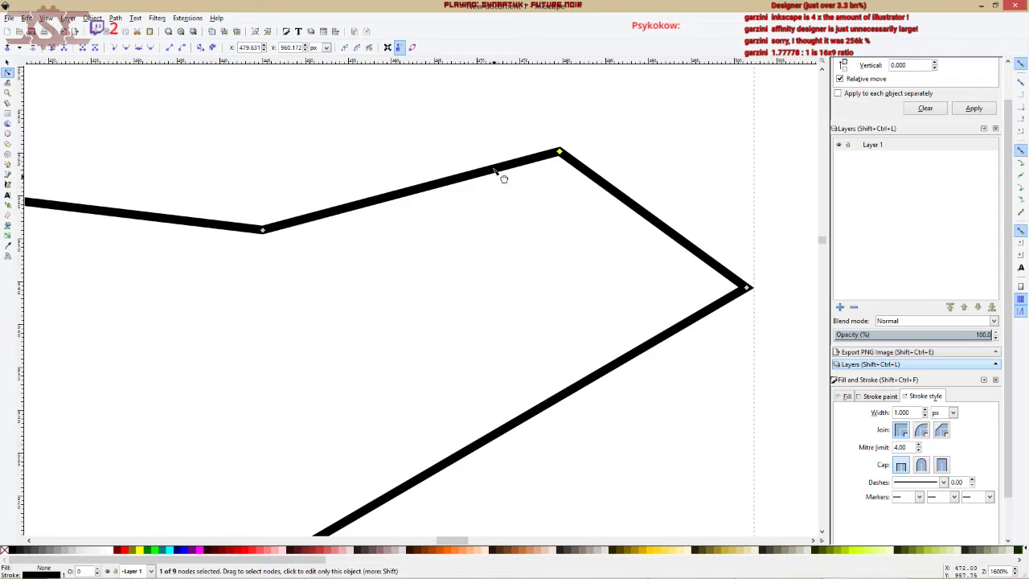
Draw an open Bezier path inside the polygon, starting about X 259, Y 935 px, with a curve, a straight segment and two further curves.
scroll(501, 249, up, 1)
scroll(496, 221, right, 1)
ctrl+scroll(507, 233, up, 1)
ctrl+scroll(526, 243, down, 3)
scroll(582, 269, left, 1)
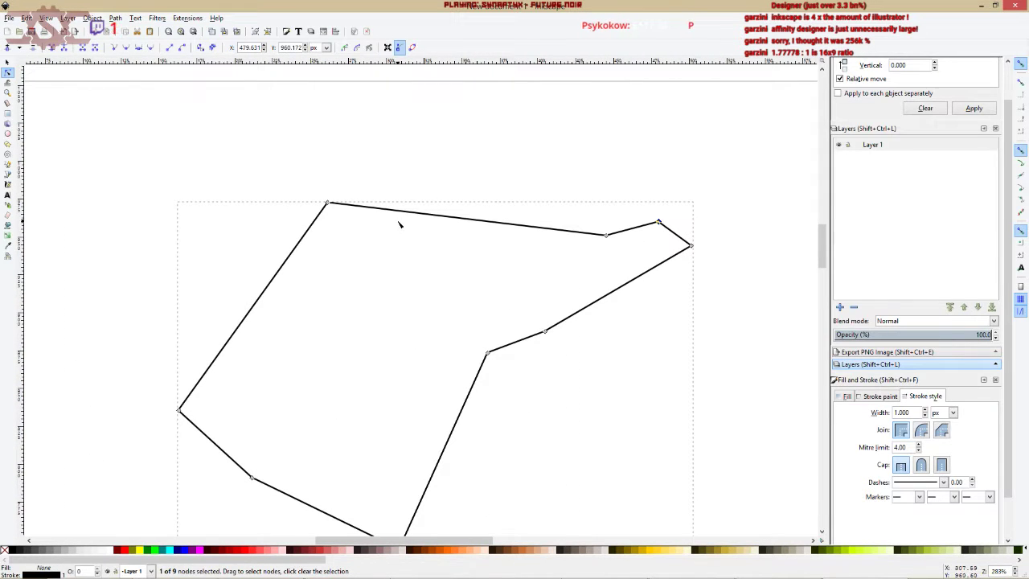
click(8, 174)
drag(324, 259, 354, 281)
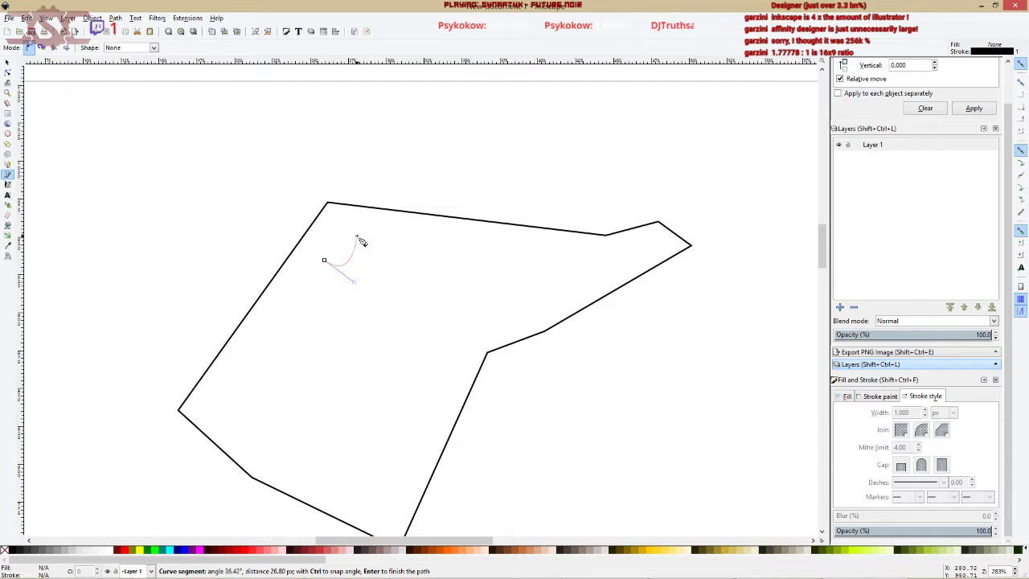
click(396, 256)
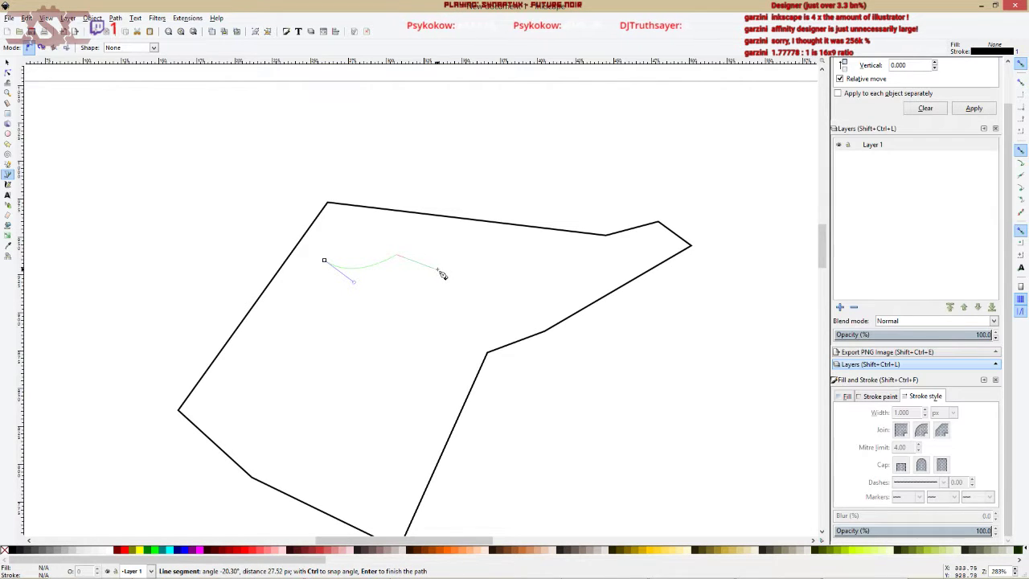
drag(444, 248, 475, 265)
click(493, 245)
key(Return)
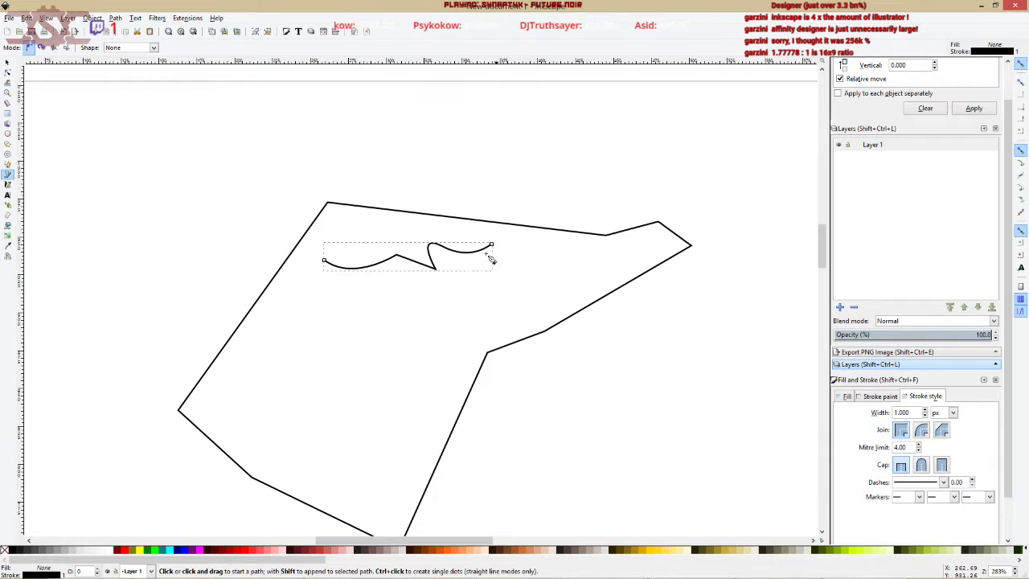
Examine which nodes of the new open path have Bezier handles, comparing its start, corner and smooth nodes.
click(8, 73)
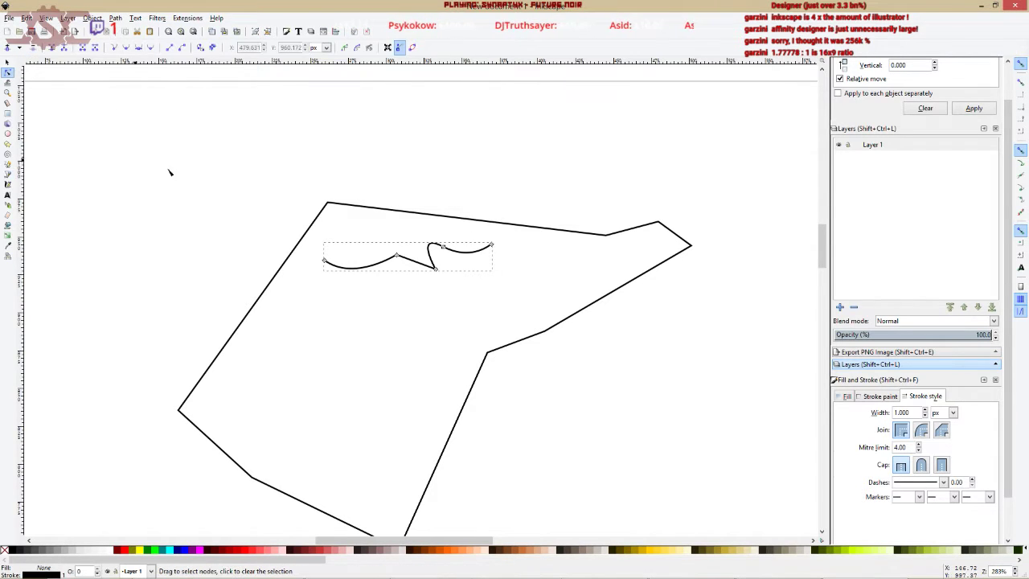
scroll(411, 250, up, 2)
scroll(382, 247, up, 1)
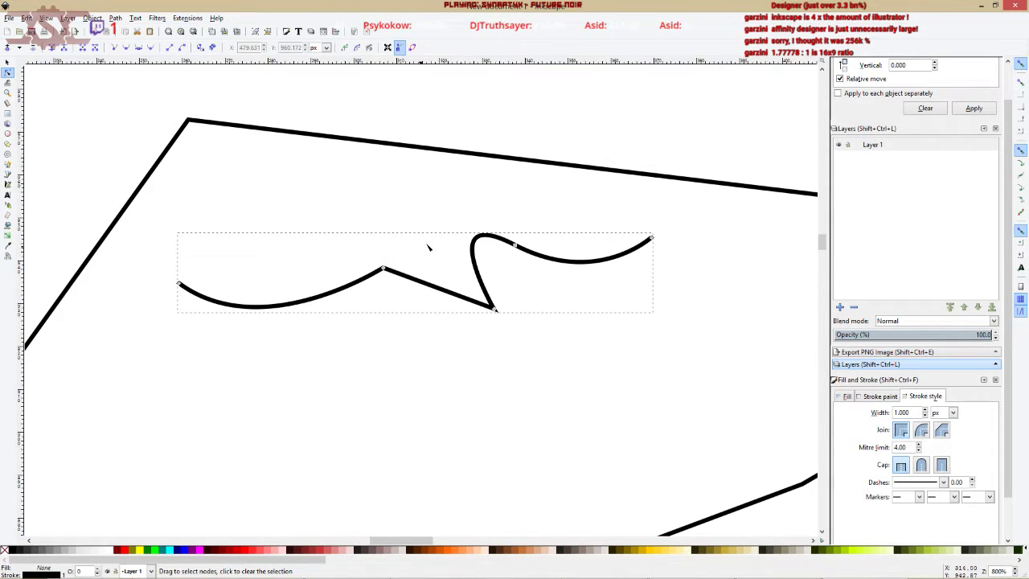
click(180, 286)
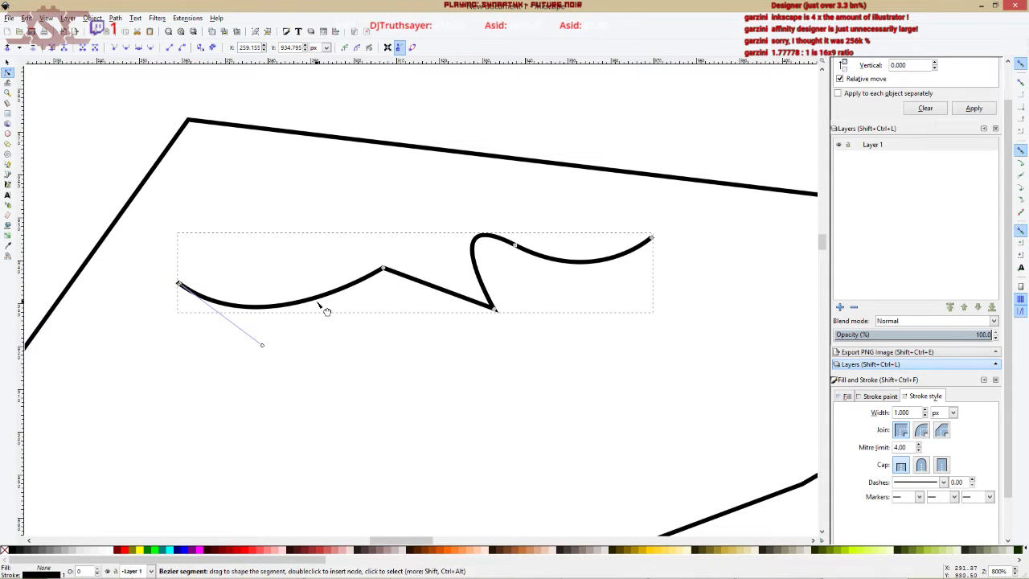
click(206, 271)
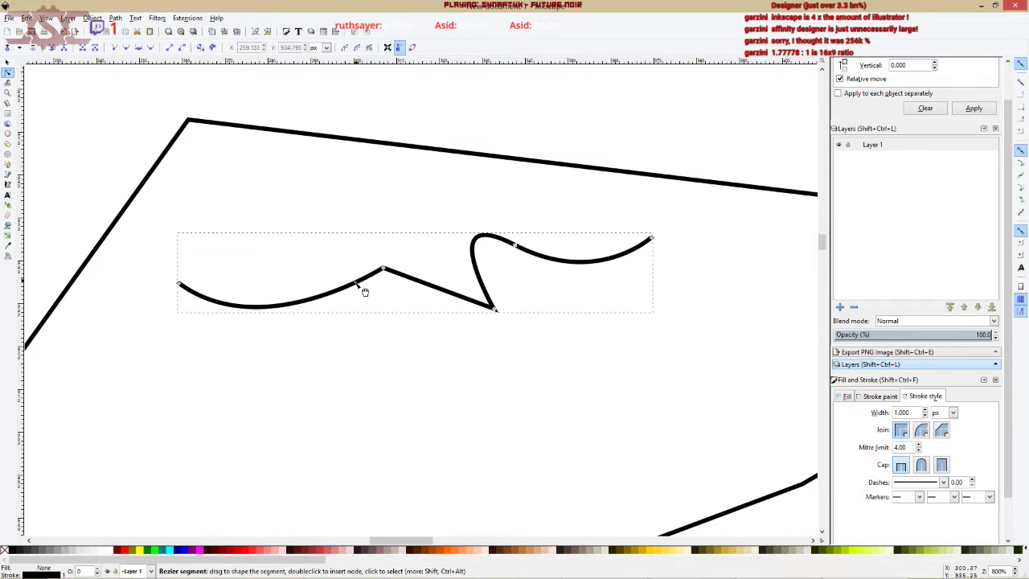
click(384, 272)
shift+click(493, 308)
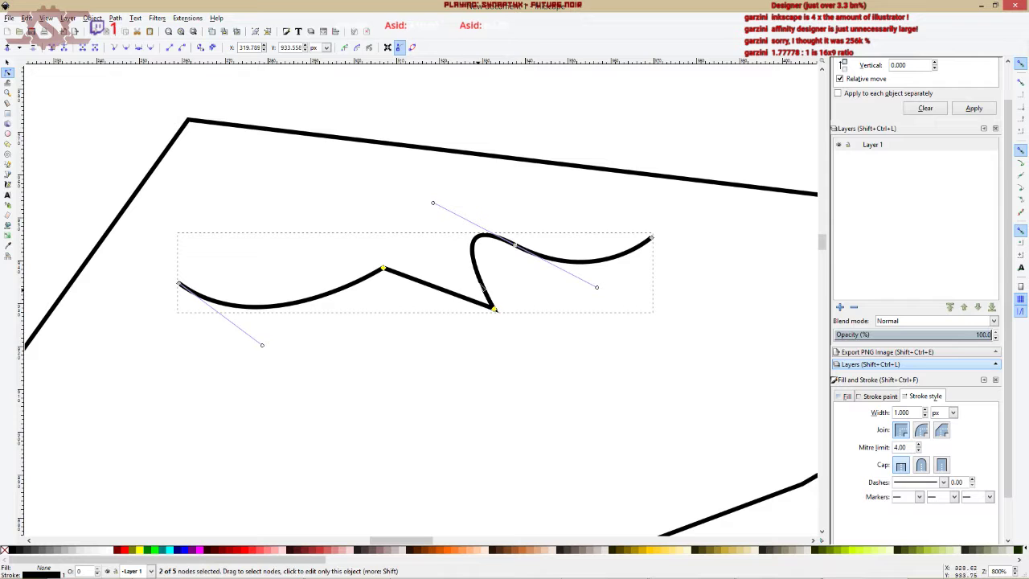
click(493, 309)
click(519, 310)
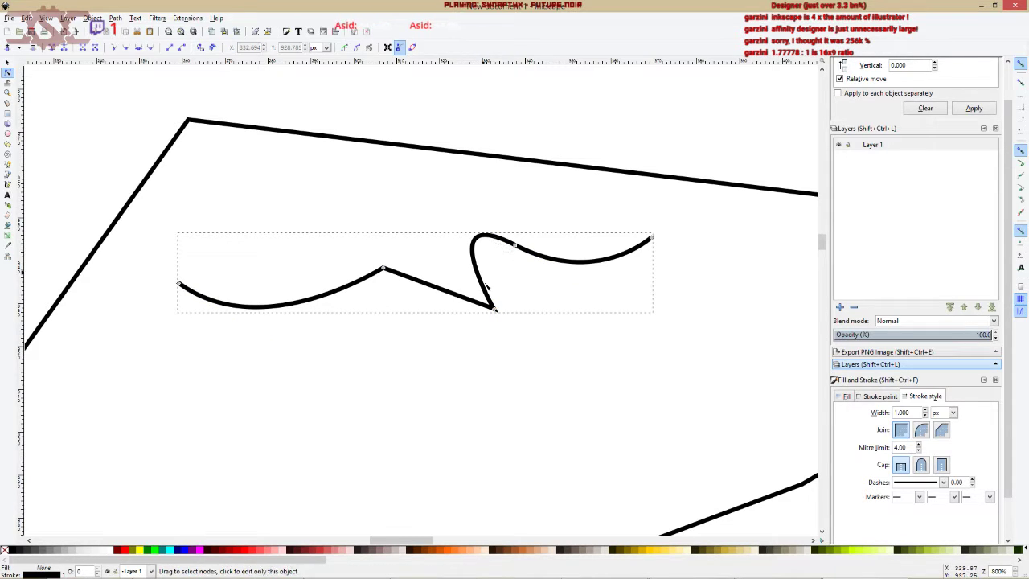
click(515, 246)
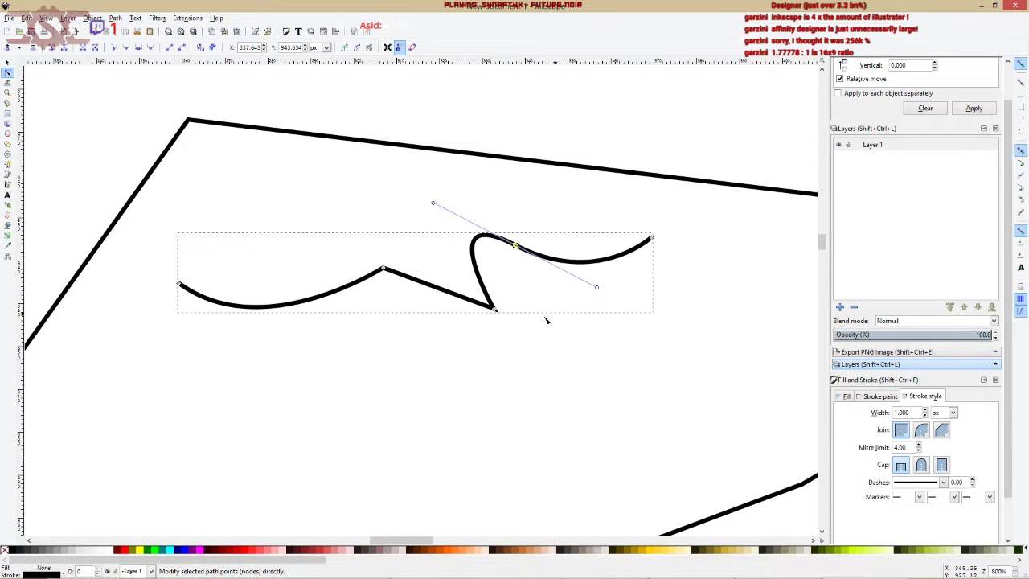
click(493, 308)
click(385, 271)
Pull the start node's handle farther down and drag out a handle up and to the left from the second node to reshape the first curve.
click(179, 285)
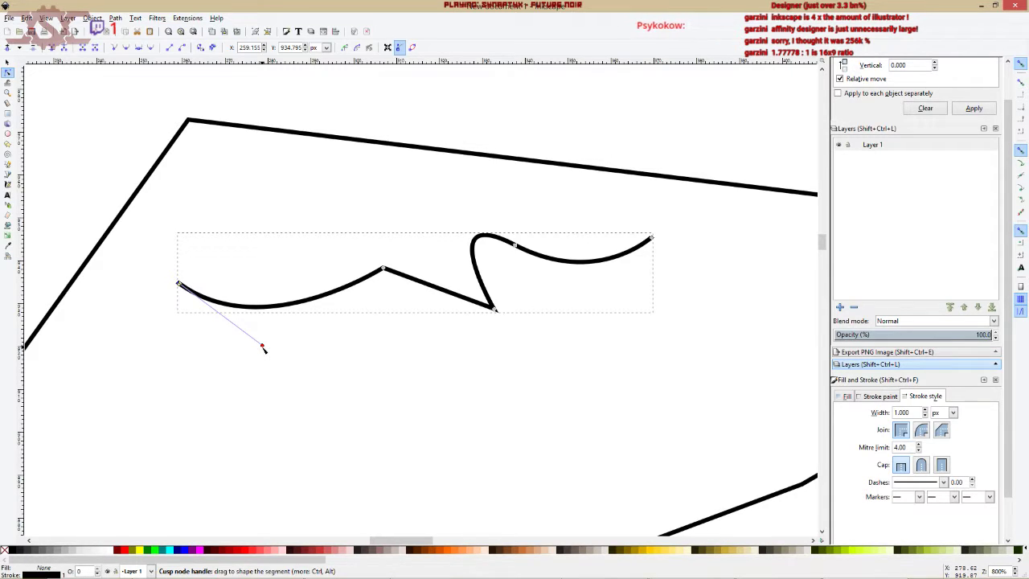
drag(263, 346, 279, 395)
click(384, 268)
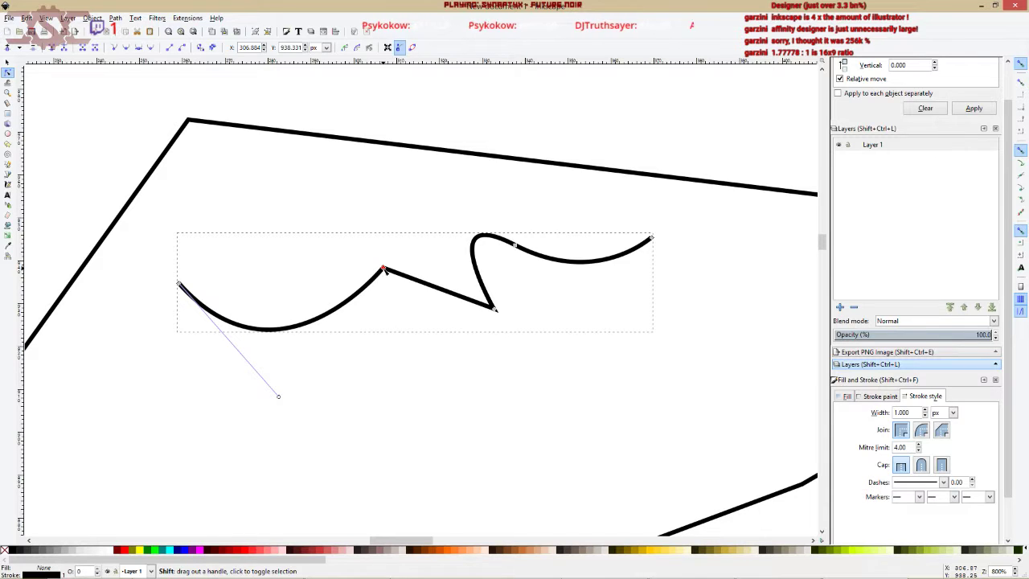
drag(383, 271, 309, 248)
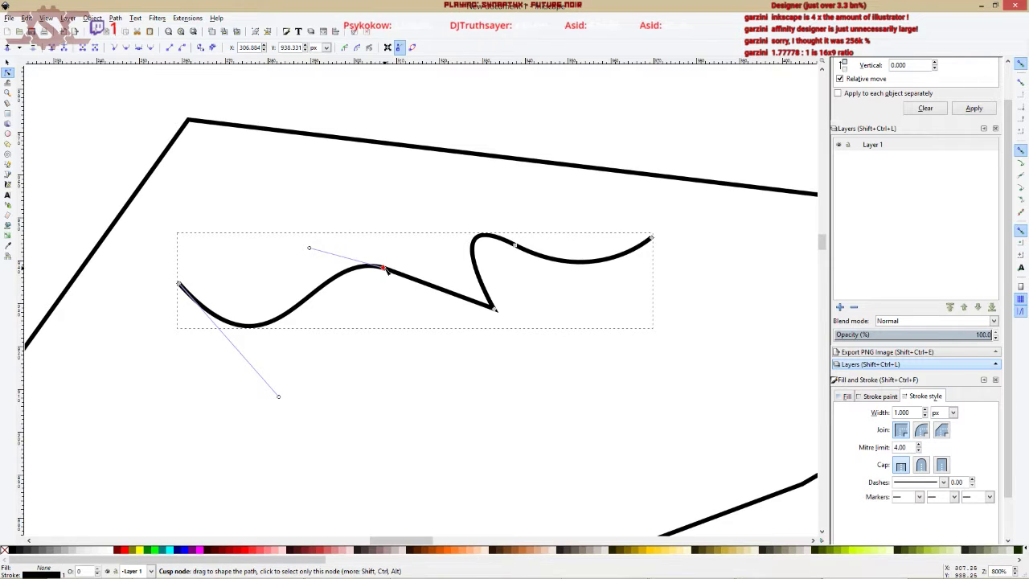
Drag a second handle out of the curved path's second node toward the corner node, and retract it.
drag(384, 270, 439, 281)
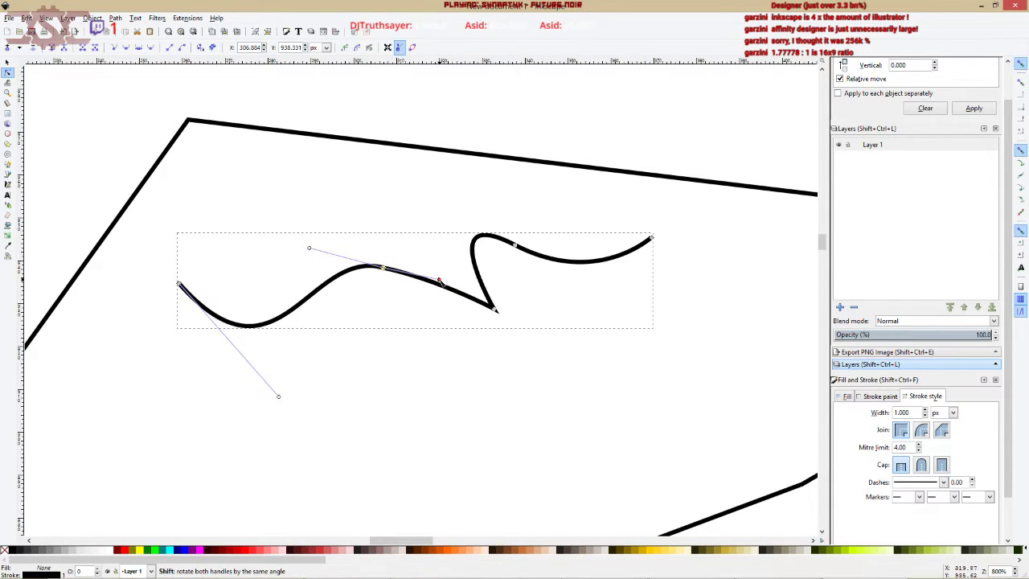
ctrl+click(439, 281)
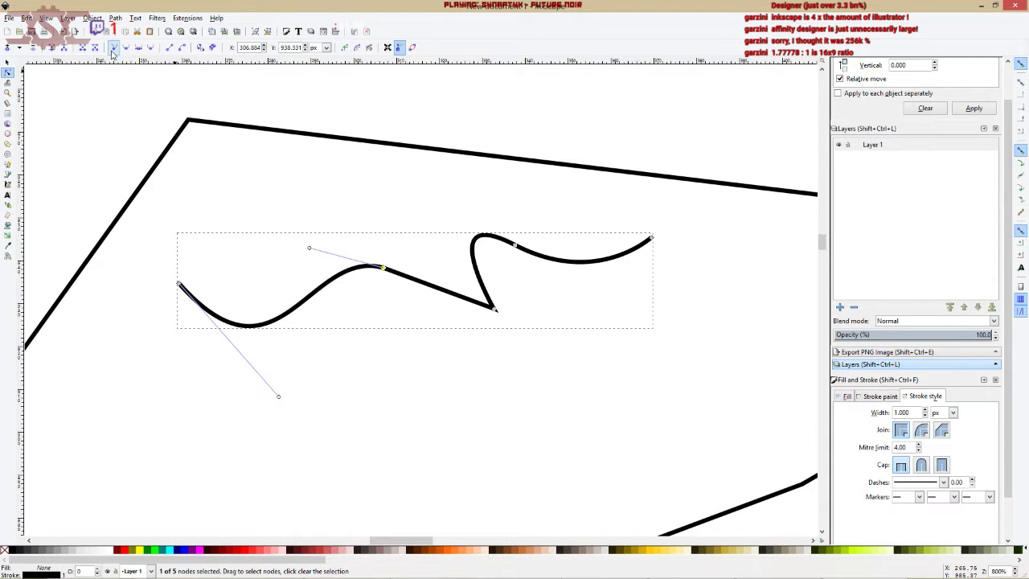
click(19, 48)
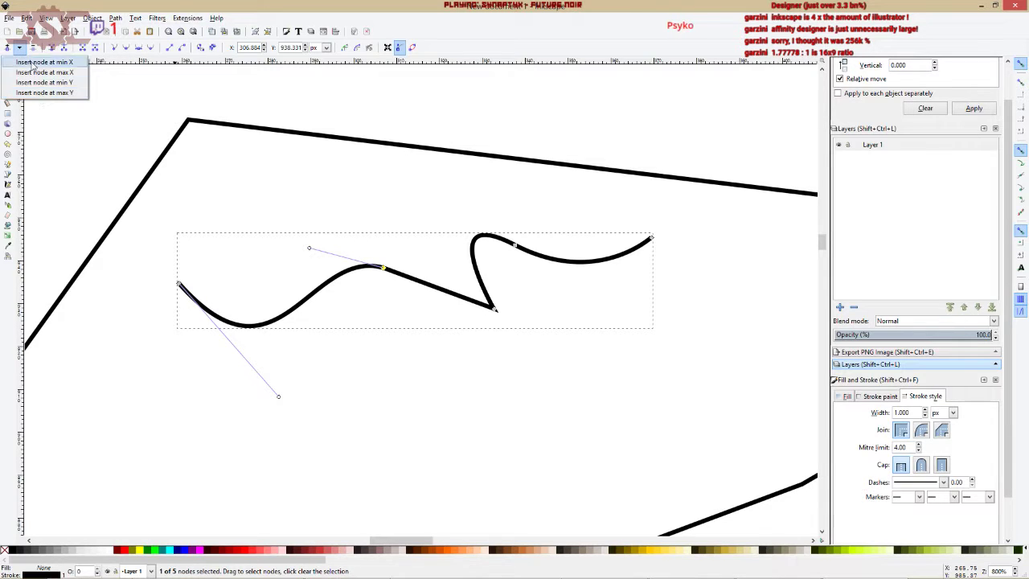
click(34, 61)
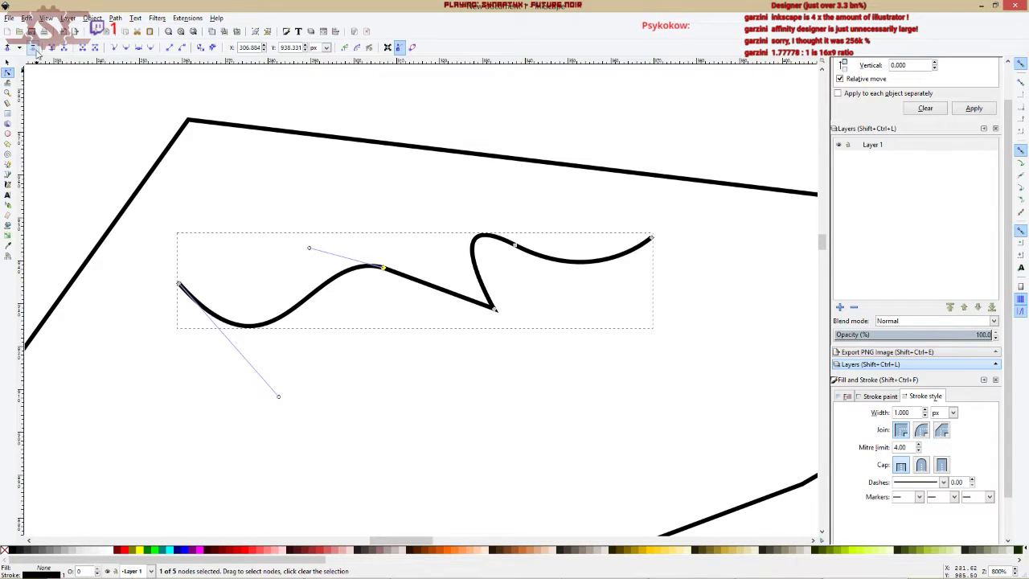
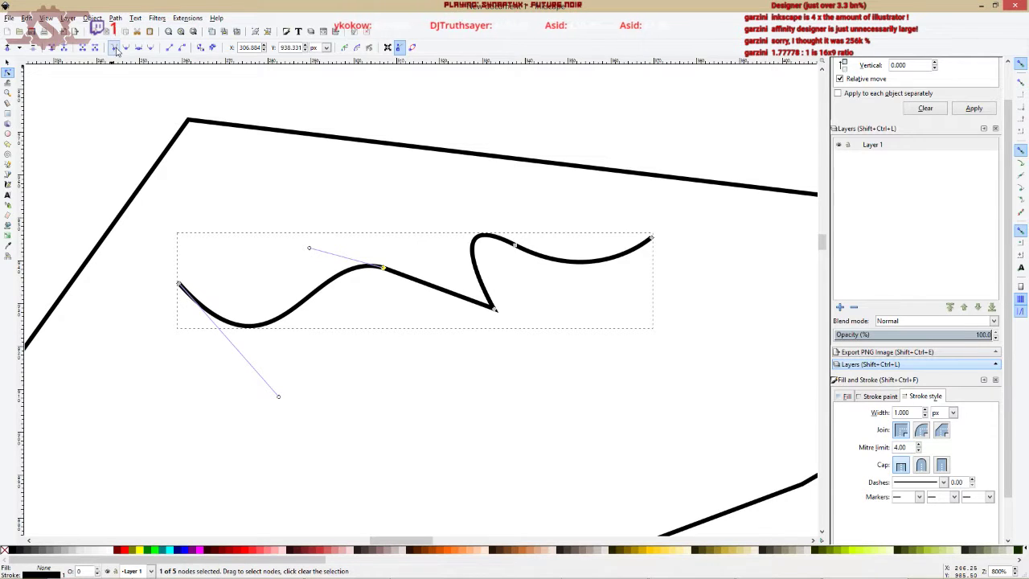
Convert the second node to a corner and to a smooth node, and swing its handles to compare how they move.
click(115, 48)
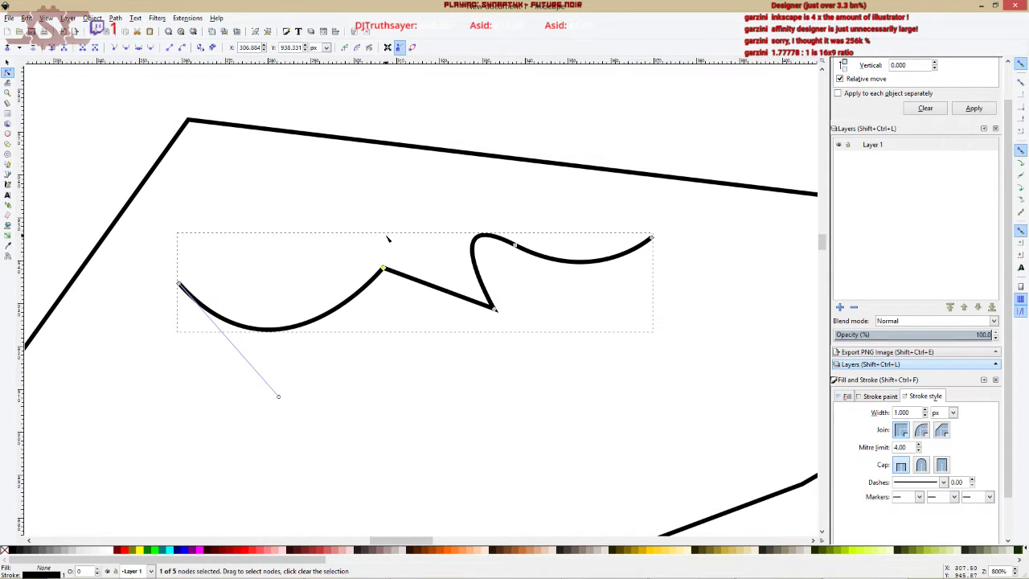
click(126, 50)
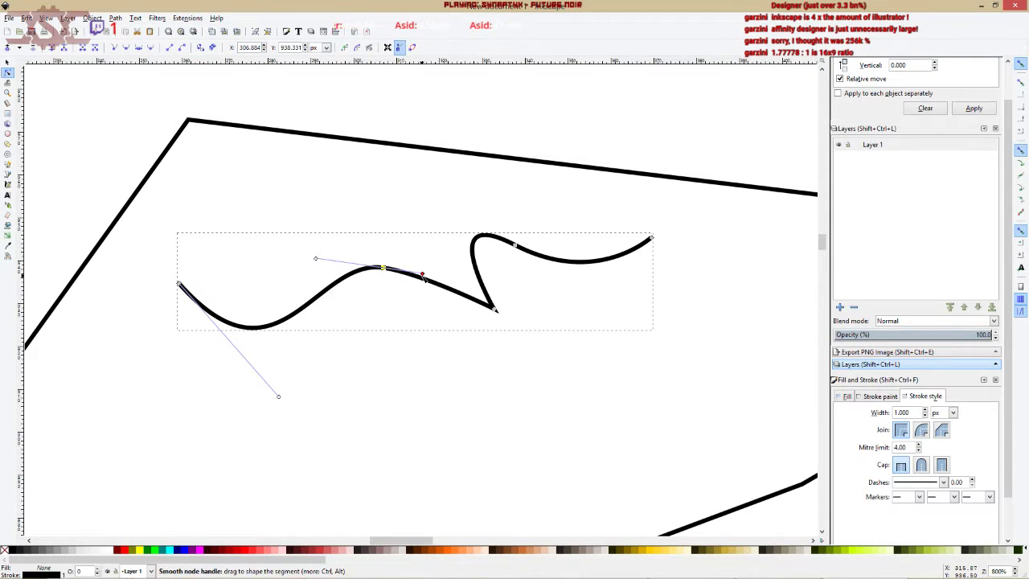
mouse_move(424, 277)
mouse_down()
mouse_move(424, 259)
mouse_move(459, 248)
mouse_move(395, 278)
mouse_move(421, 271)
mouse_move(423, 253)
mouse_move(412, 296)
mouse_move(426, 317)
mouse_move(427, 256)
mouse_move(428, 293)
mouse_move(421, 276)
mouse_move(414, 298)
mouse_move(424, 265)
mouse_move(414, 308)
mouse_move(427, 246)
mouse_move(359, 215)
mouse_move(388, 209)
mouse_move(414, 303)
mouse_move(367, 292)
mouse_move(361, 264)
mouse_move(359, 283)
mouse_move(416, 240)
mouse_move(382, 279)
mouse_move(389, 225)
mouse_move(426, 237)
mouse_move(424, 299)
mouse_move(423, 261)
mouse_up()
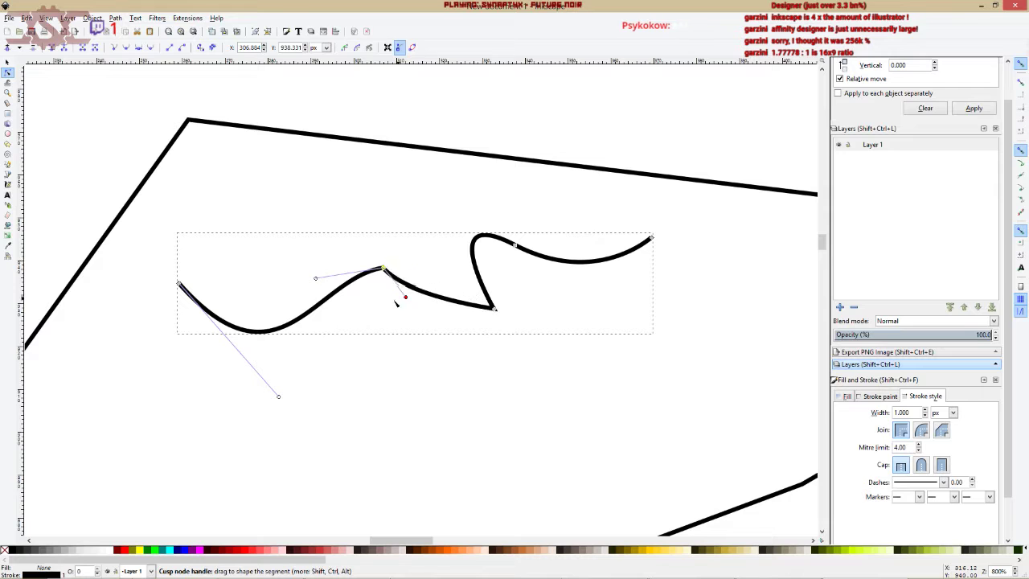
drag(326, 274, 424, 259)
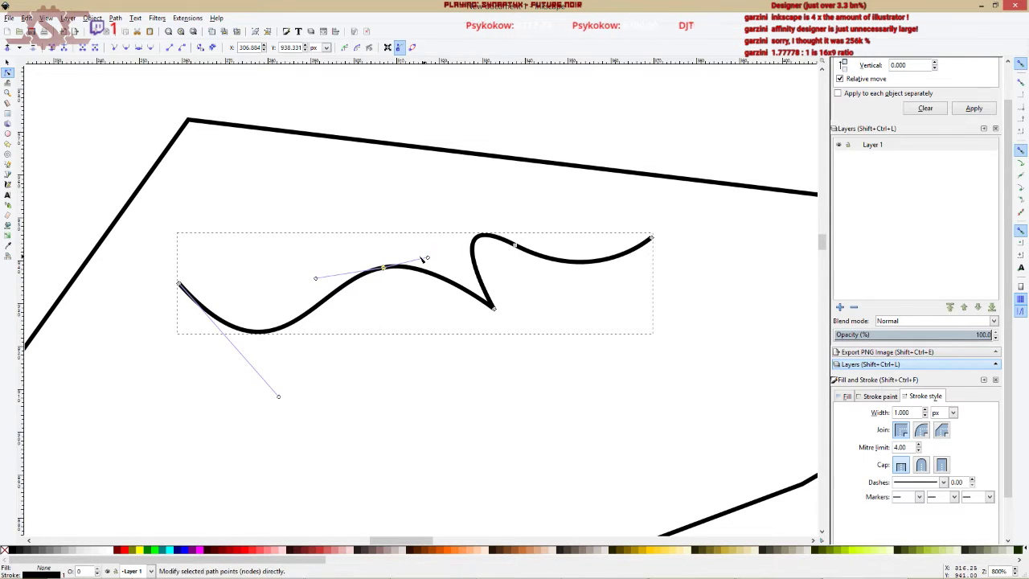
Make the second node symmetric, adjust its handles, and retract both so it becomes a sharp corner.
click(138, 49)
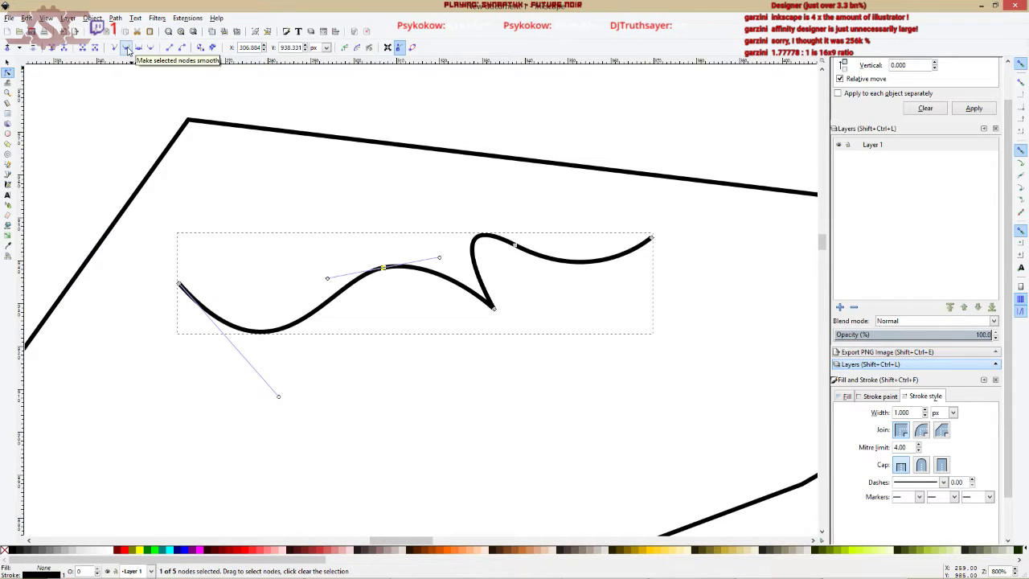
mouse_move(441, 258)
mouse_down()
mouse_move(401, 276)
mouse_move(405, 252)
mouse_move(418, 266)
mouse_move(385, 272)
mouse_move(421, 265)
mouse_move(398, 266)
mouse_move(440, 291)
mouse_move(441, 257)
mouse_up()
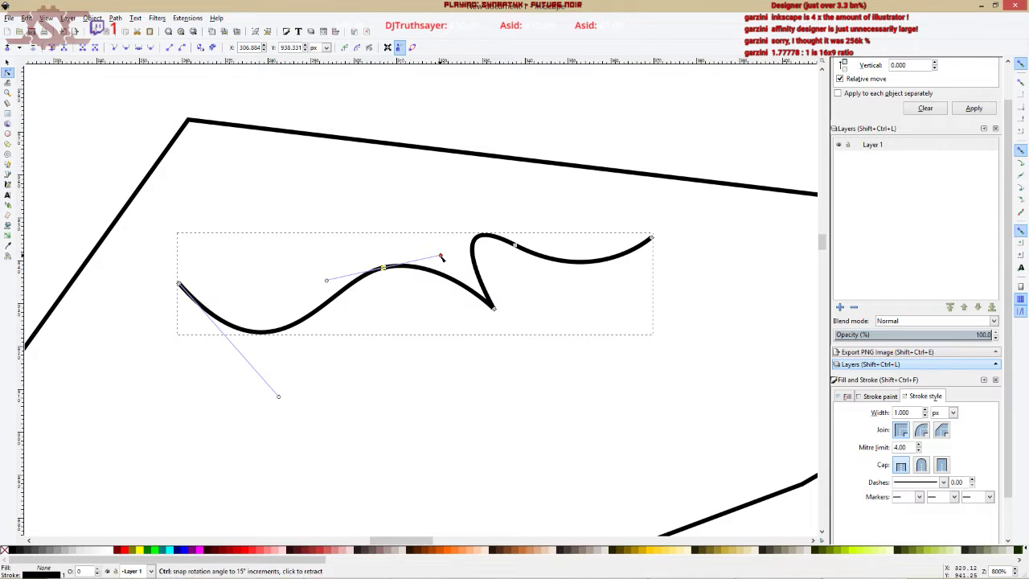
ctrl+click(440, 258)
drag(329, 251, 359, 272)
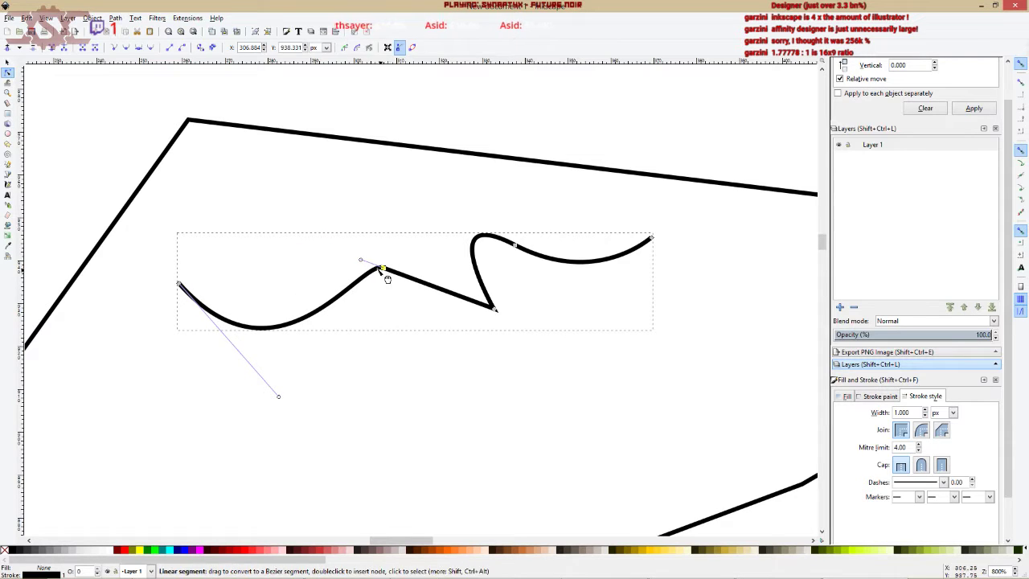
ctrl+click(360, 260)
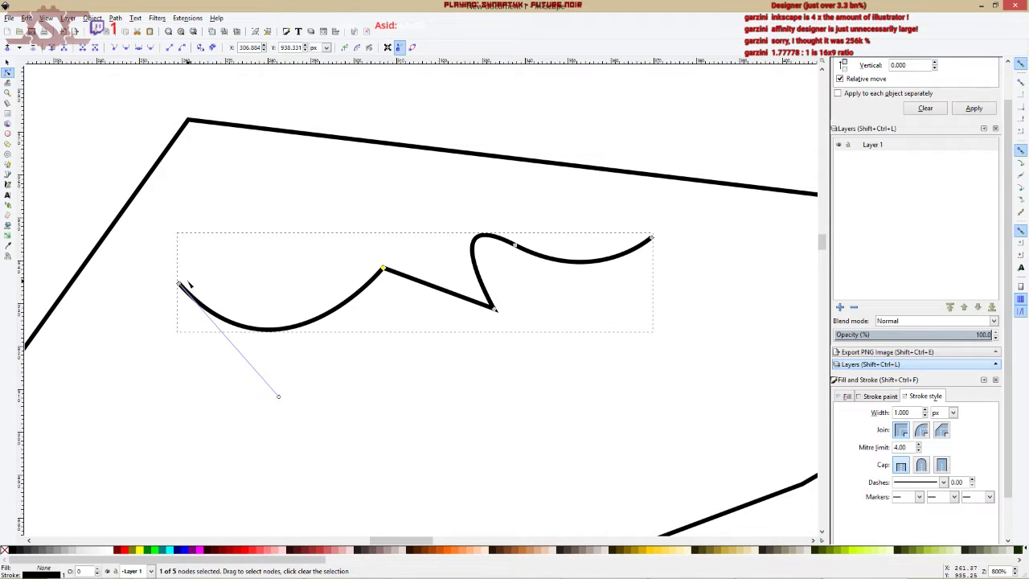
Continue the open path from its start node with straight segments through three points above it, and close it at its end node.
click(7, 174)
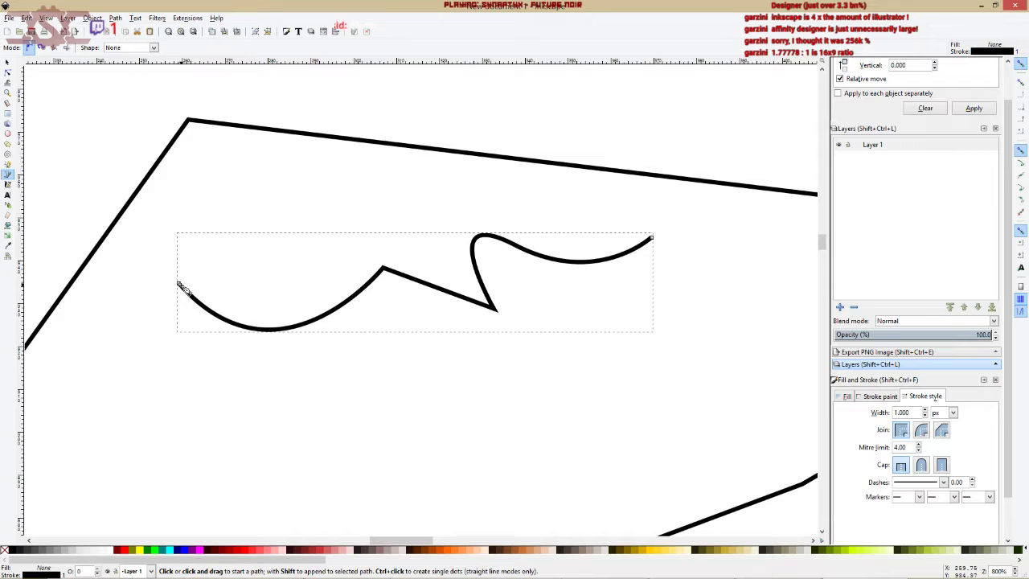
click(179, 285)
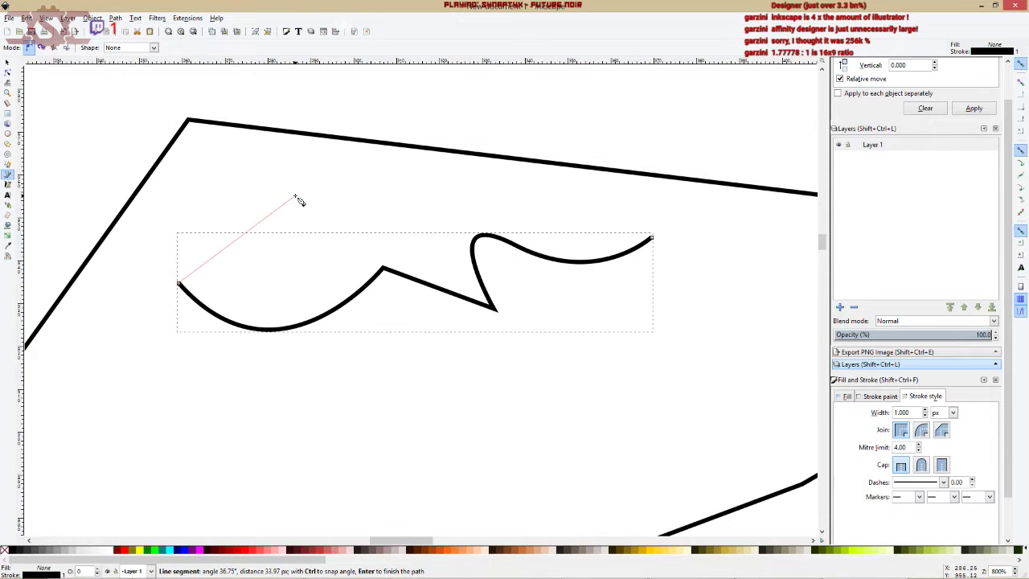
click(331, 153)
click(555, 172)
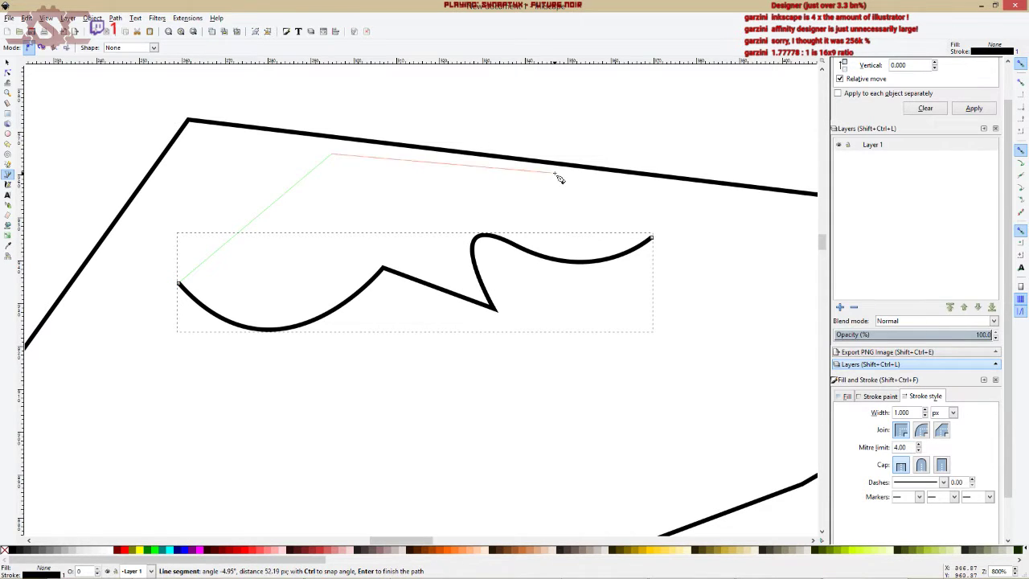
click(655, 201)
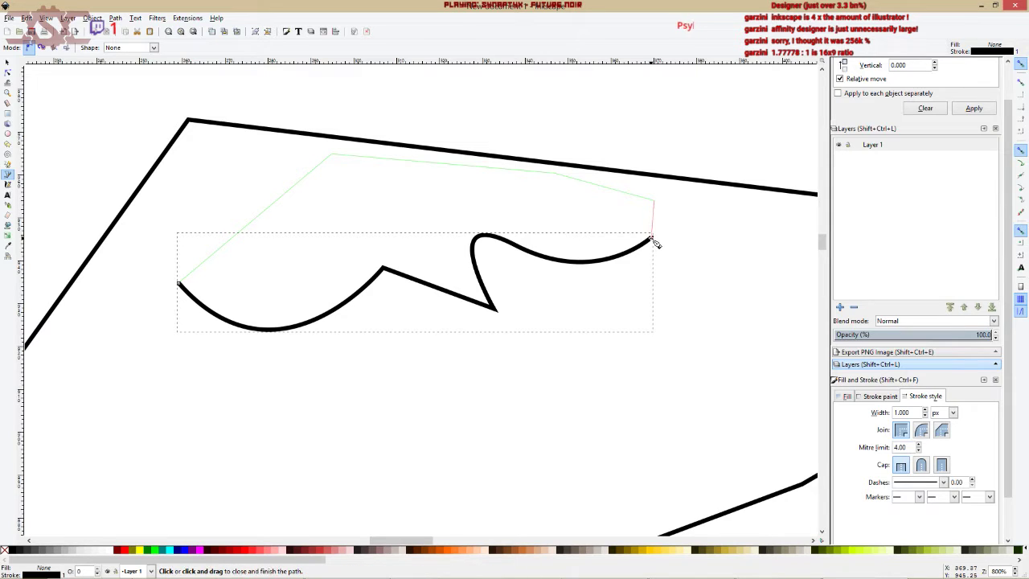
click(651, 239)
key(n)
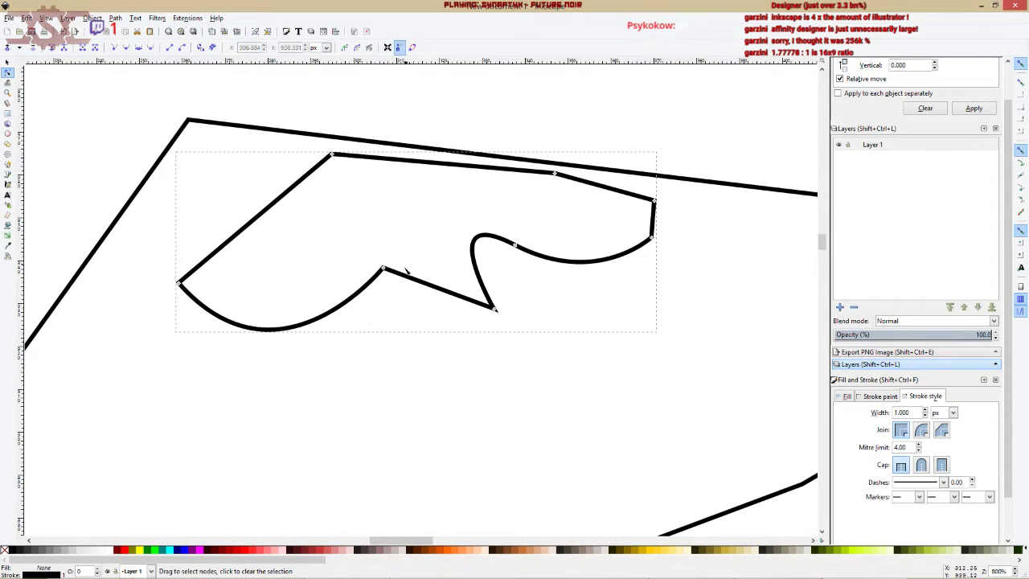
Move the second node to about X 299.5, Y 929.2 px and the smooth node down and right, rounding the curve toward the former end node.
drag(383, 268, 351, 307)
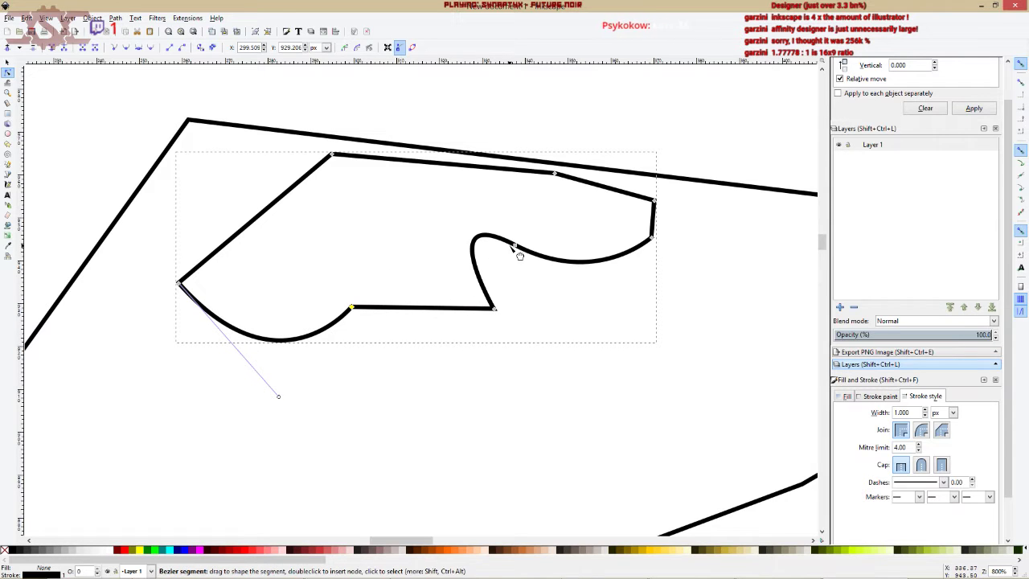
drag(513, 247, 643, 304)
drag(725, 345, 700, 265)
Break the path at the second node, pull the straight segment's end to about X 300.5, Y 929.4 px, and undo the move and break.
click(352, 307)
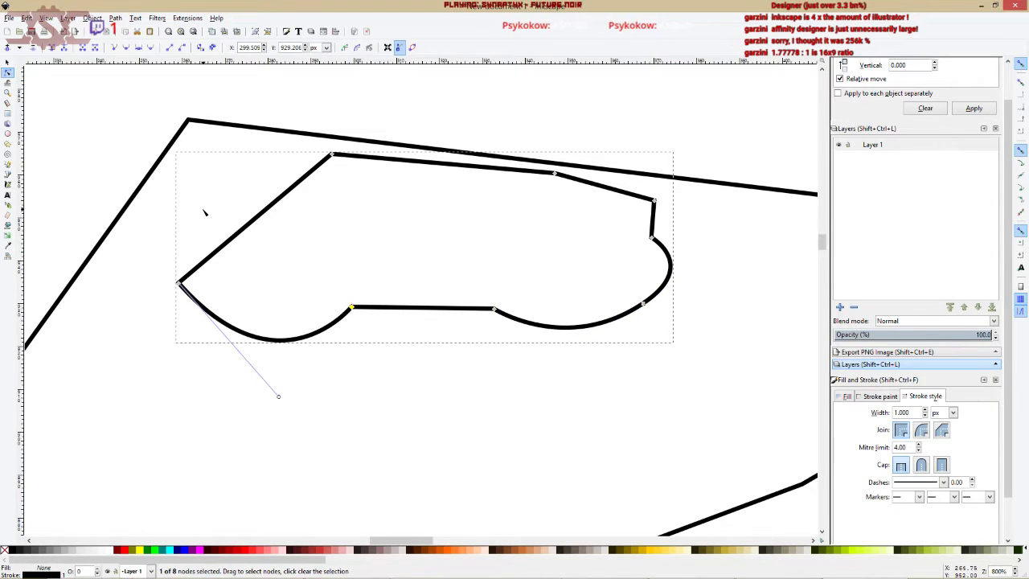
click(66, 51)
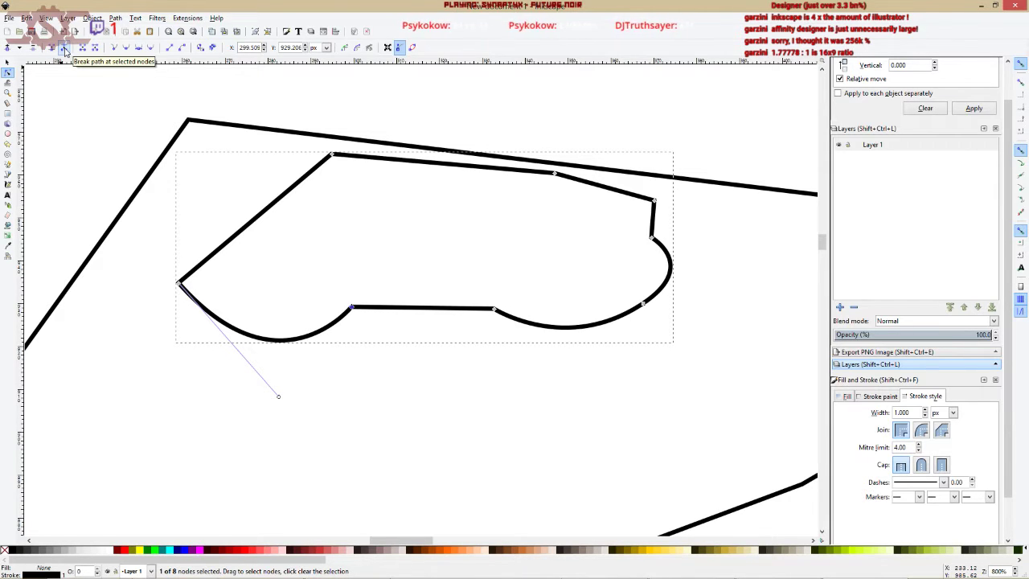
scroll(354, 314, up, 6)
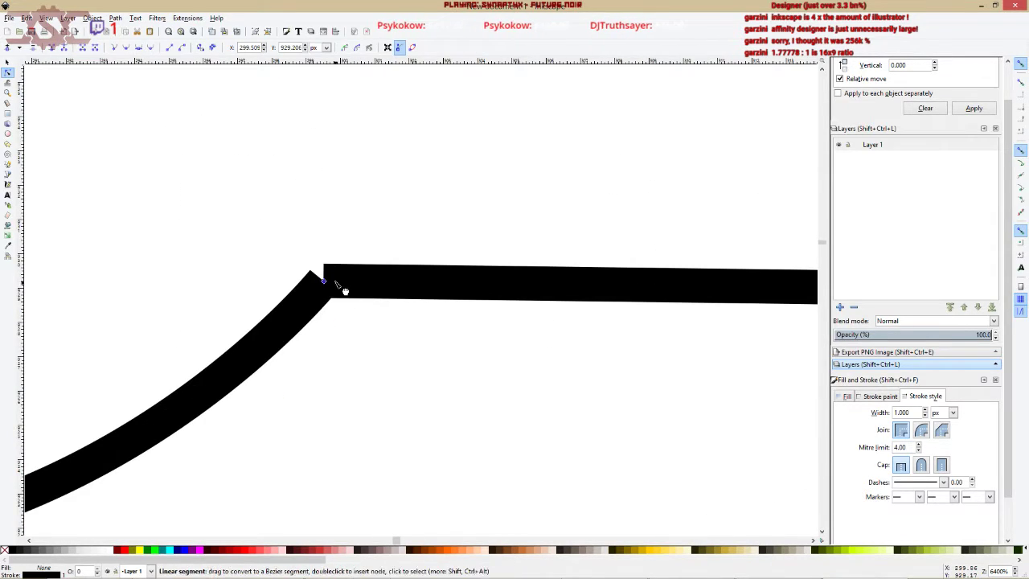
drag(326, 281, 357, 278)
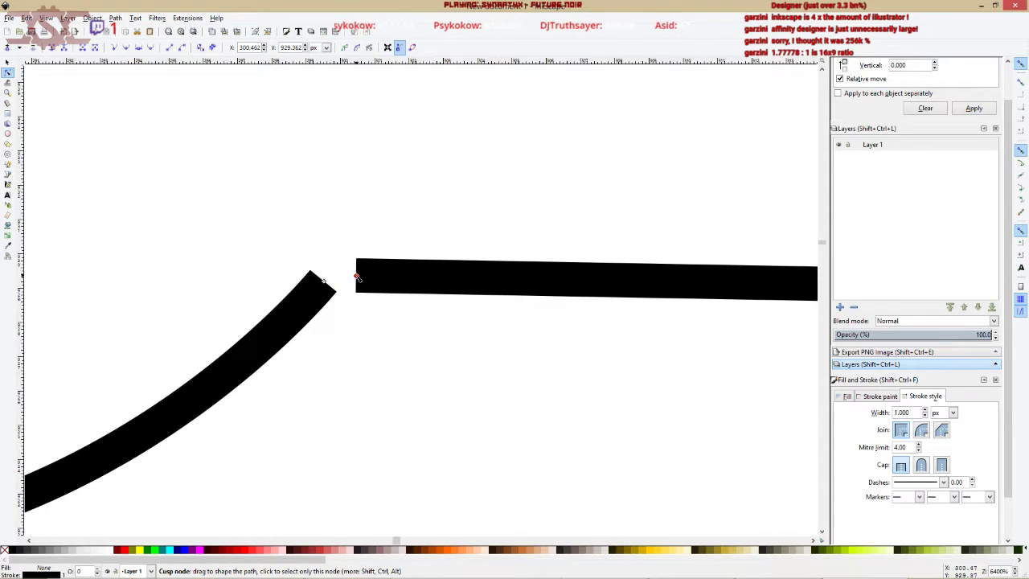
key(ctrl+z)
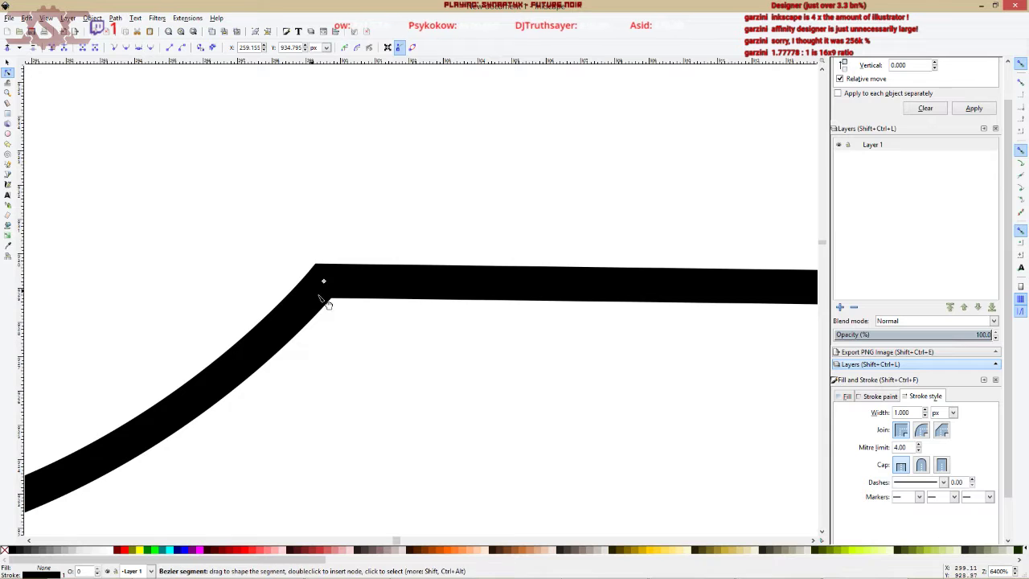
Insert a node on the straight segment just right of the corner, at about X 303.3, Y 929.2 px.
click(324, 282)
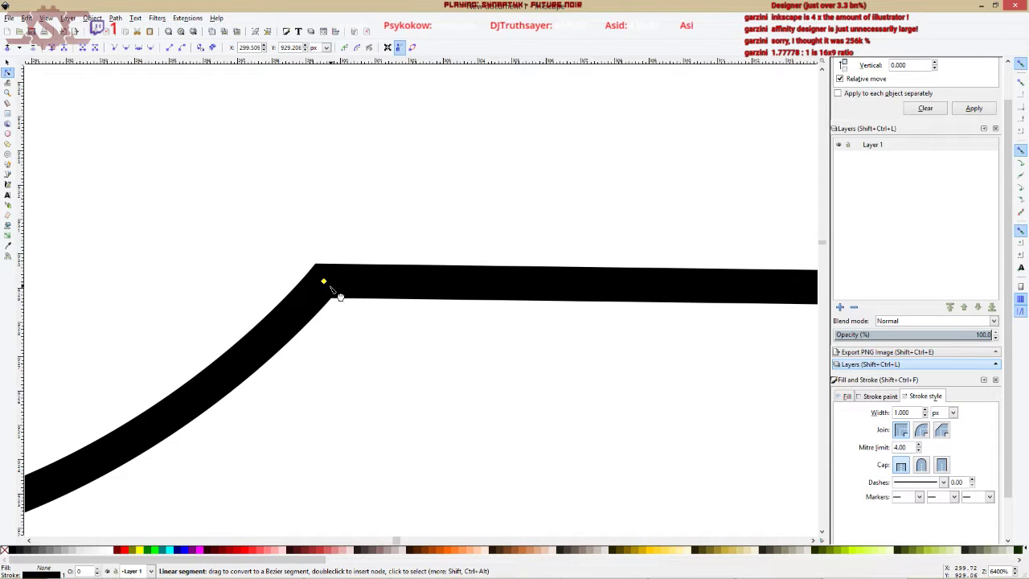
double_click(455, 284)
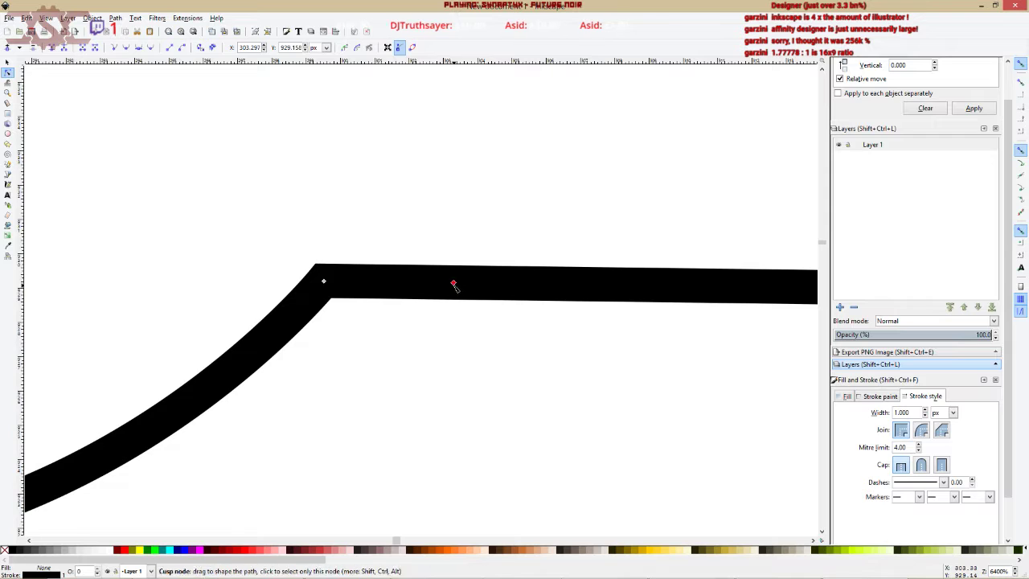
Try moving the corner node beside the inserted node, to about X 302.9, Y 929.2 px, and undo the move.
click(482, 319)
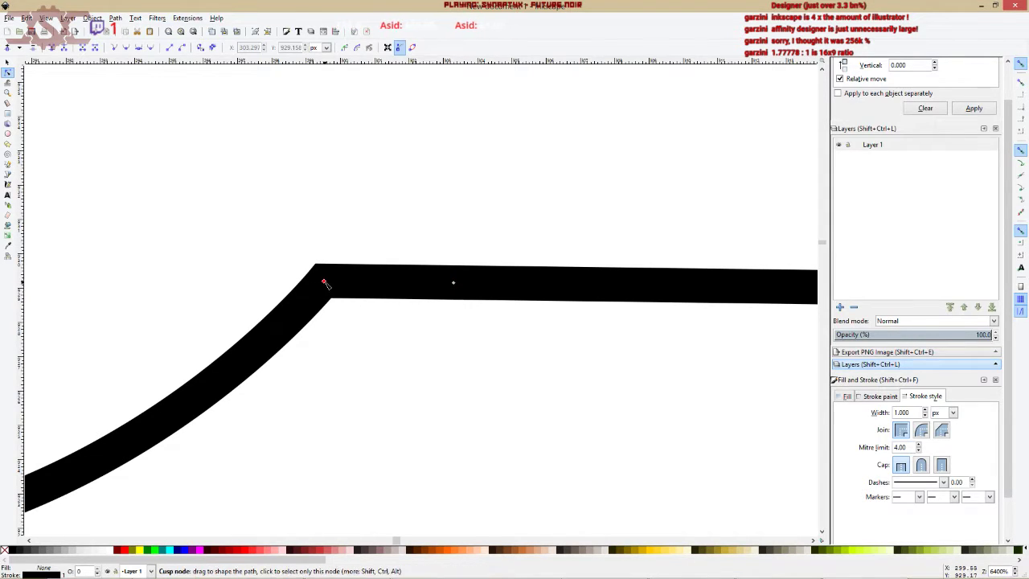
drag(324, 281, 438, 282)
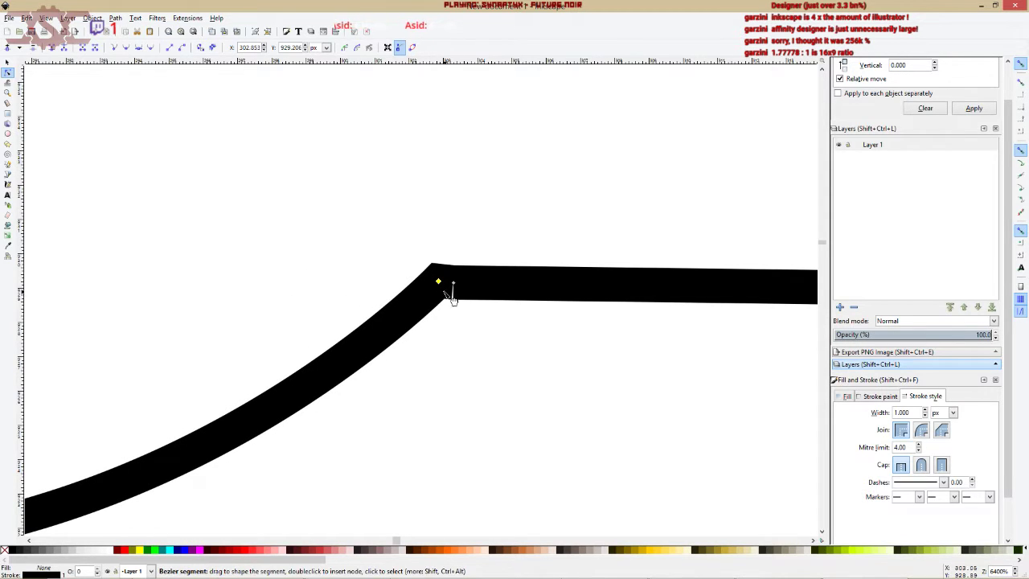
key(Escape)
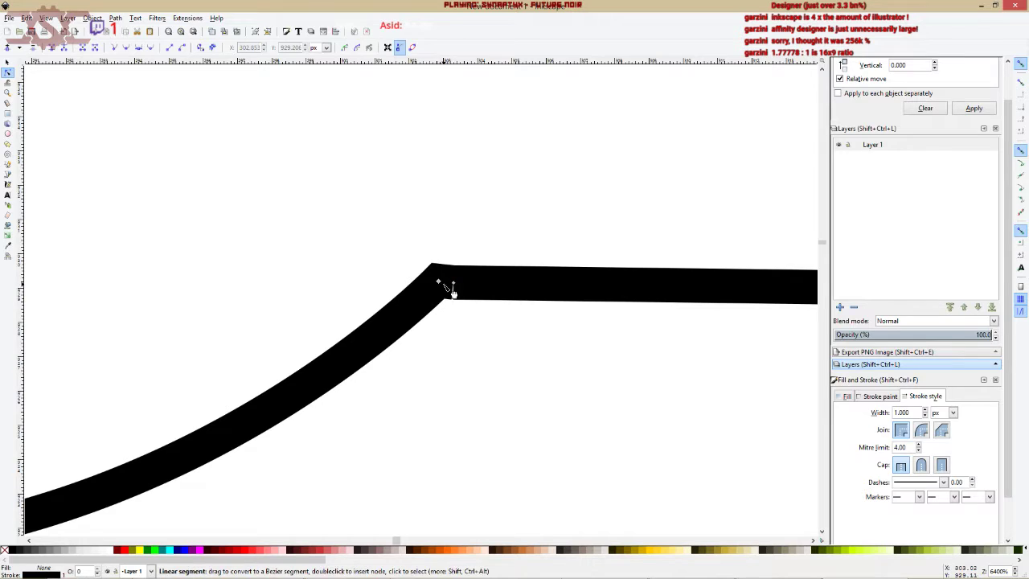
key(ctrl+z)
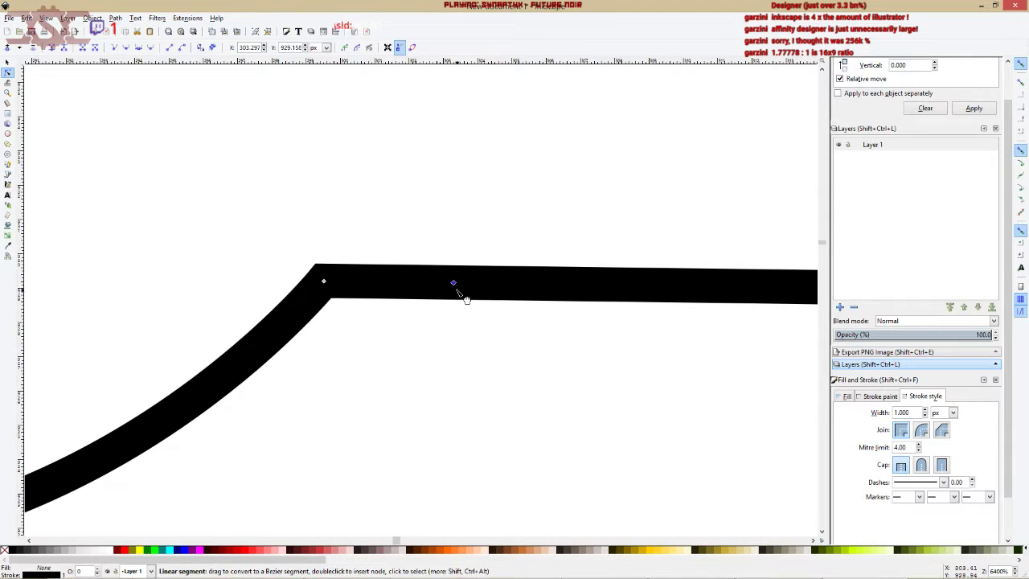
Break the path at the inserted node and pull the loose end back toward the corner to open a gap.
click(454, 284)
drag(466, 284, 400, 283)
Join the two end nodes at the gap into a single node, and undo the join.
drag(376, 246, 476, 336)
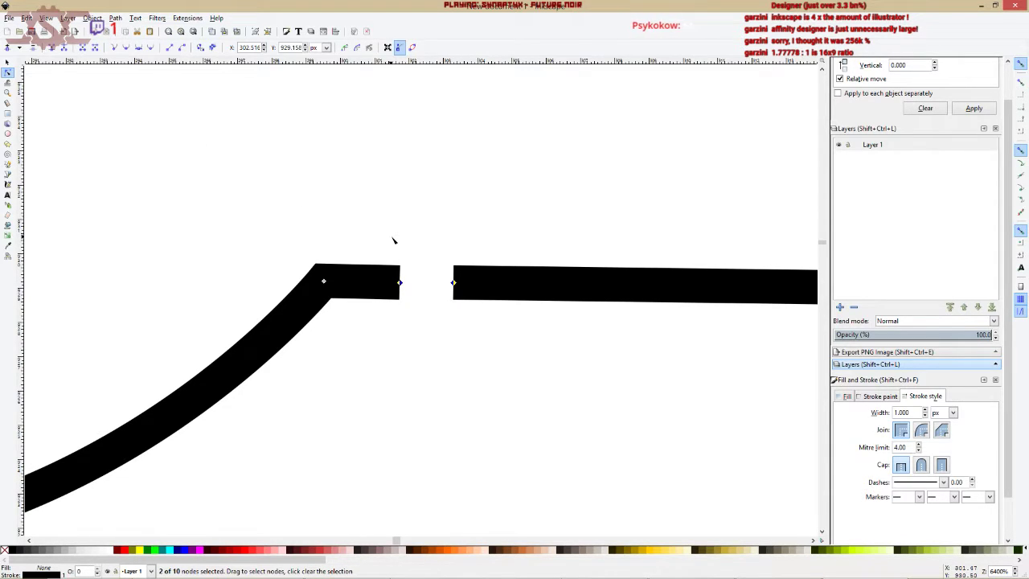
click(50, 50)
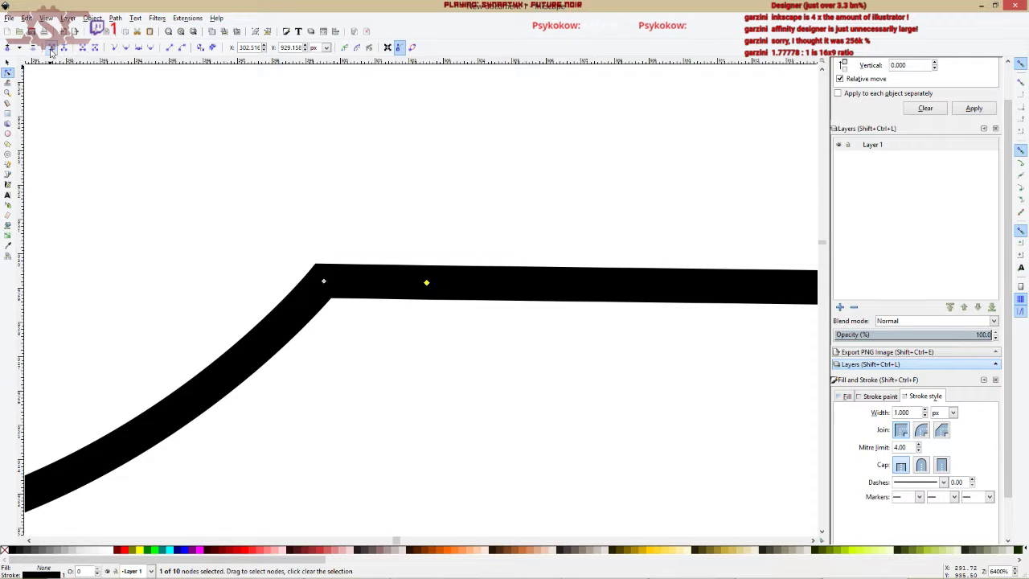
key(ctrl+z)
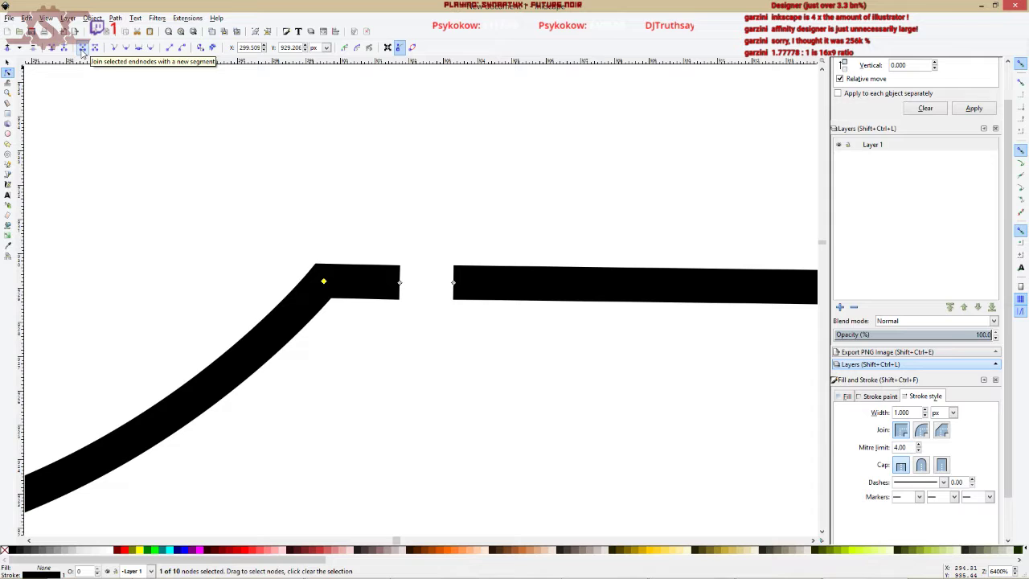
Select both end nodes at the gap and join them with a new segment.
drag(373, 206, 492, 338)
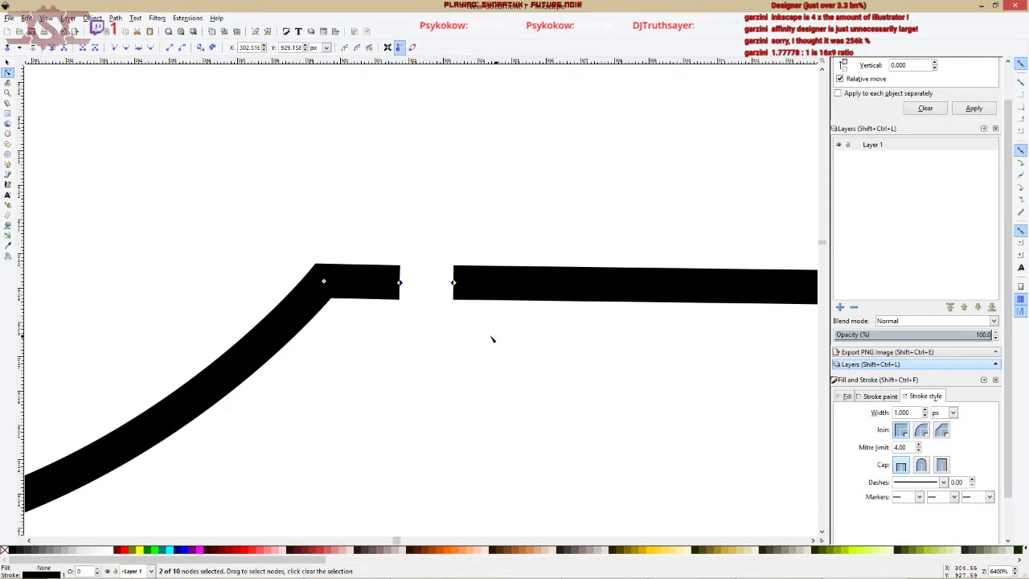
click(82, 47)
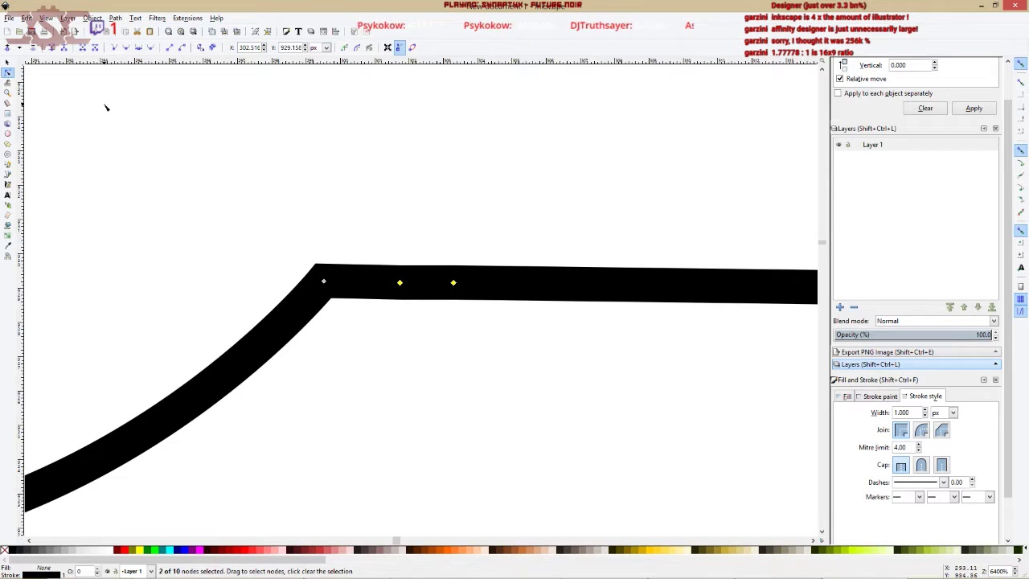
Delete the segment between the two nodes beside the corner to open a gap in the path.
drag(377, 233, 500, 327)
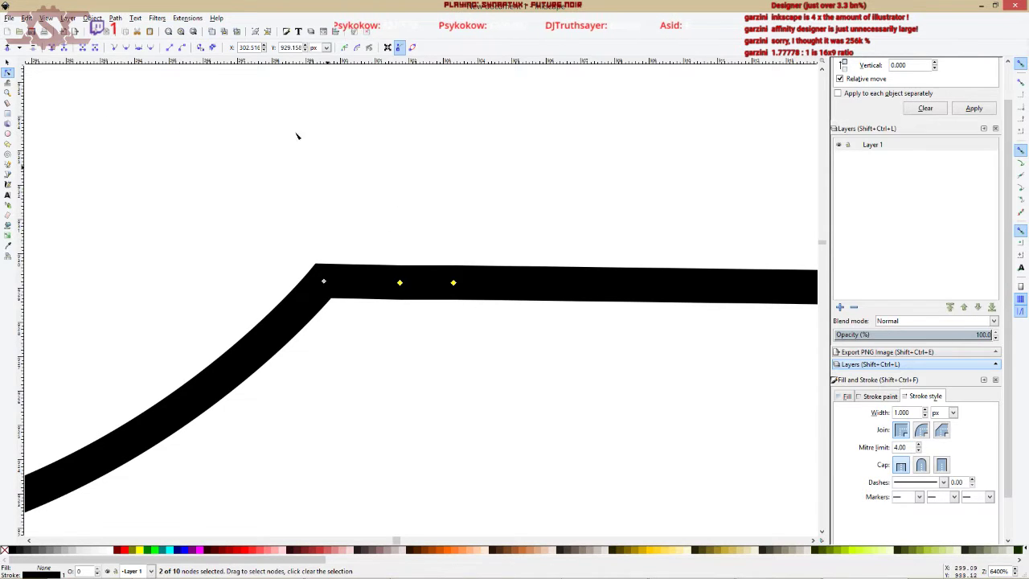
click(95, 49)
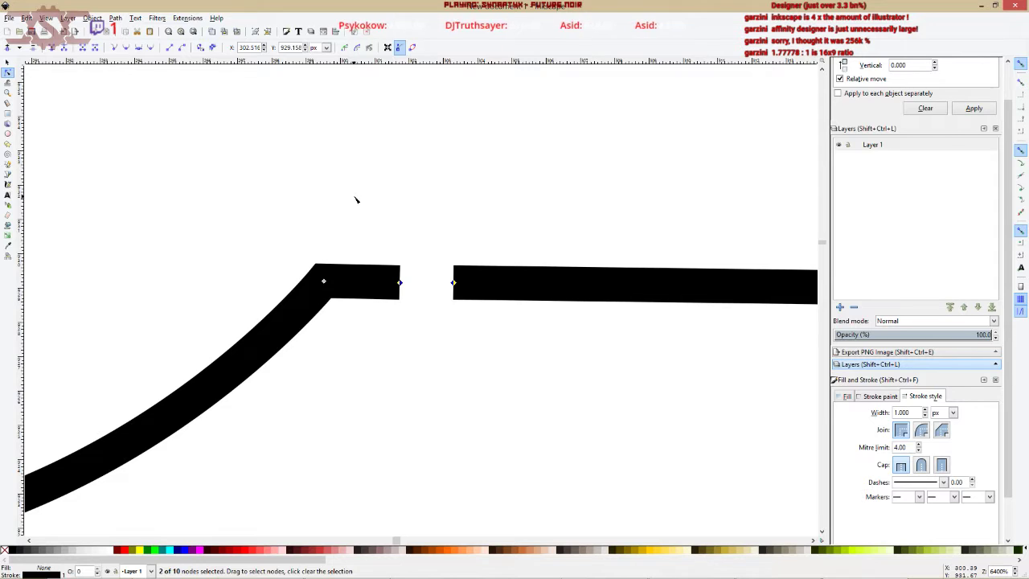
key(ctrl+z)
key(ctrl+shift+z)
Join the two end nodes at the gap into a single node and remove that extra node from the edge.
key(shift+j)
click(453, 282)
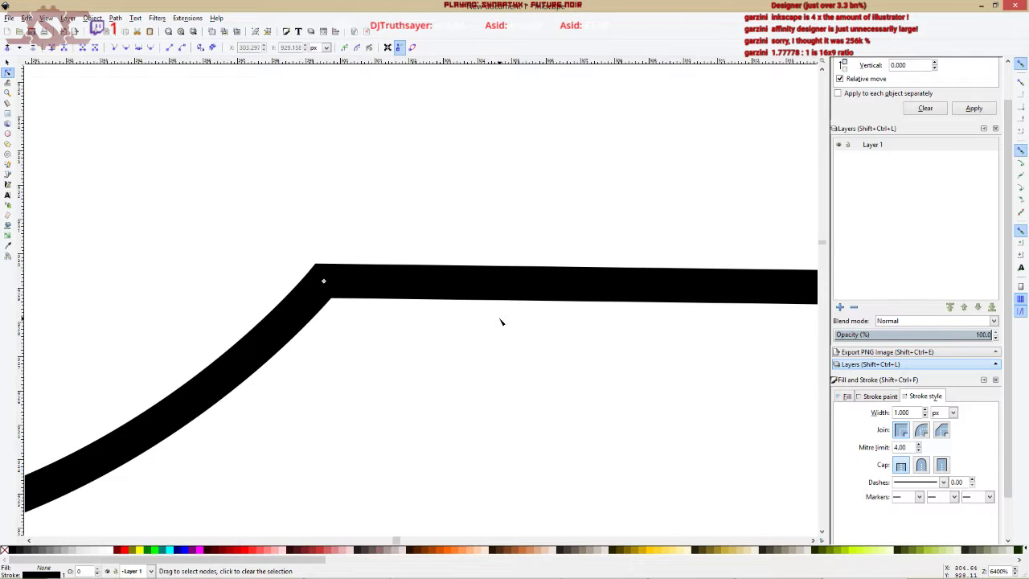
Give the closed path a flat grey fill with lightness 147.
scroll(478, 308, down, 9)
scroll(483, 314, up, 3)
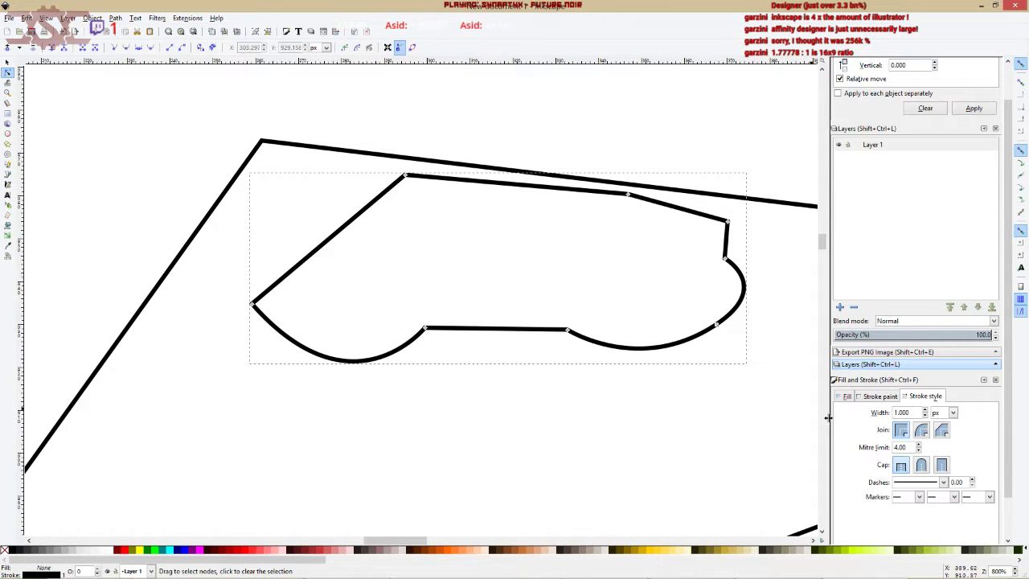
click(846, 397)
click(861, 414)
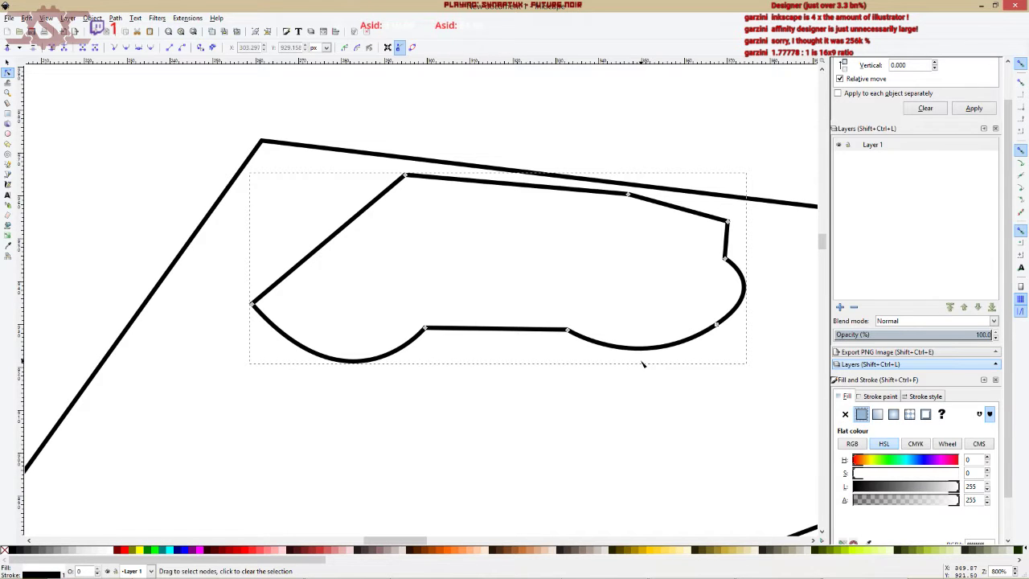
click(914, 487)
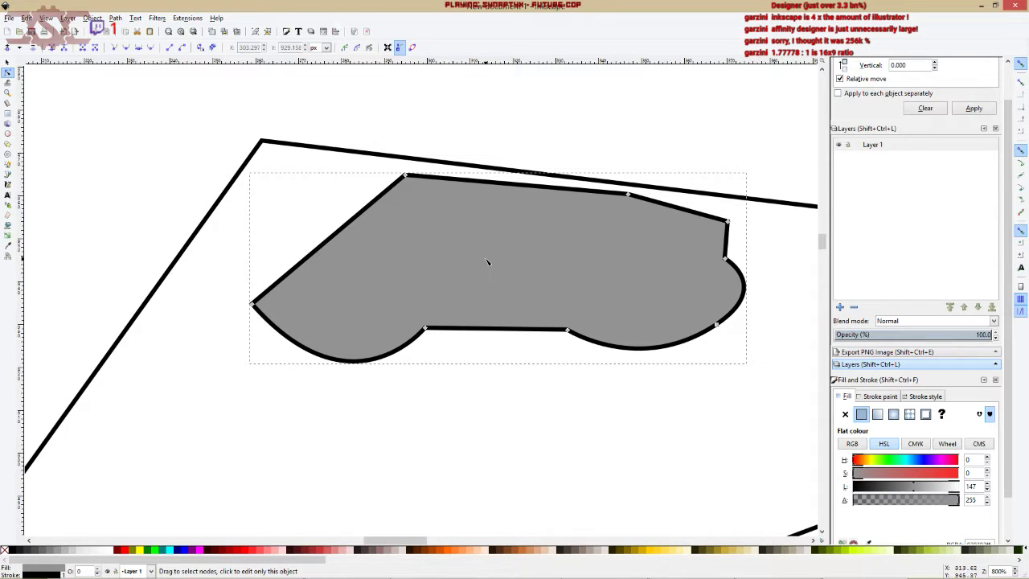
Draw a rounded rectangle about 34 by 30 px below the grey shape and a smaller one about 12.5 px wide inside it.
click(8, 114)
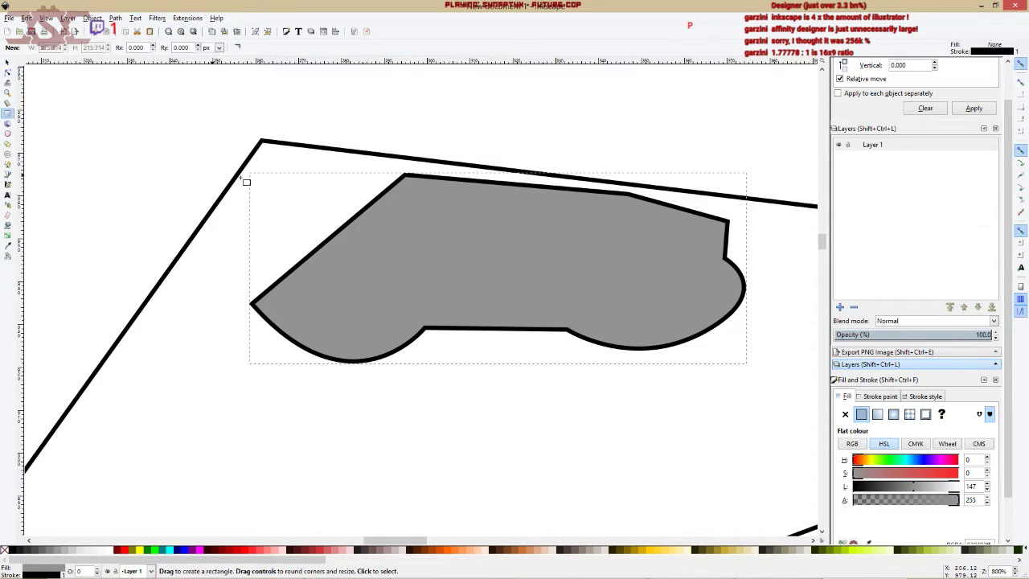
mouse_move(455, 356)
mouse_down()
mouse_move(563, 425)
mouse_move(599, 485)
mouse_up()
drag(505, 406, 555, 455)
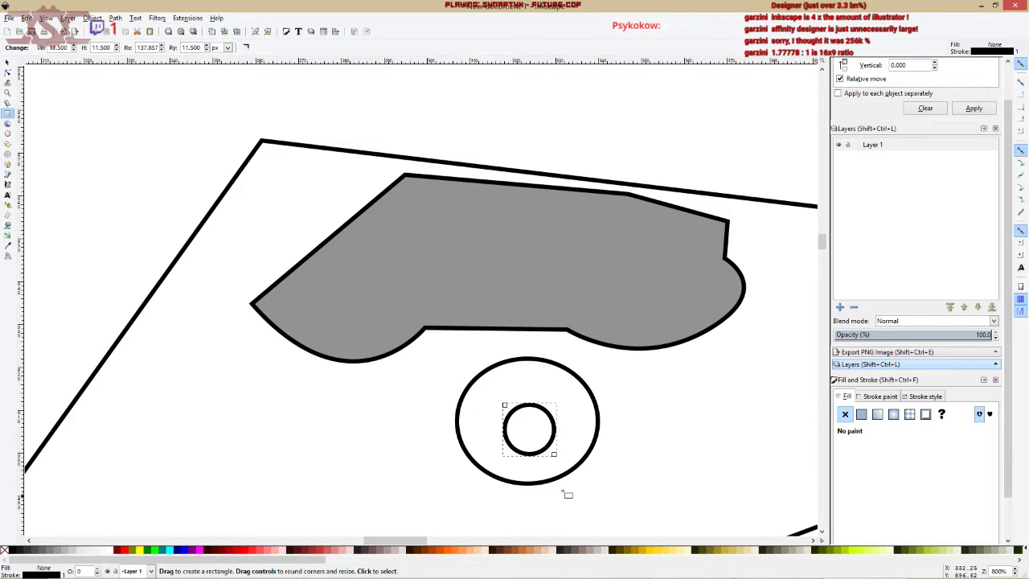
Delete the small inner rounded rectangle and the larger one around it.
click(8, 62)
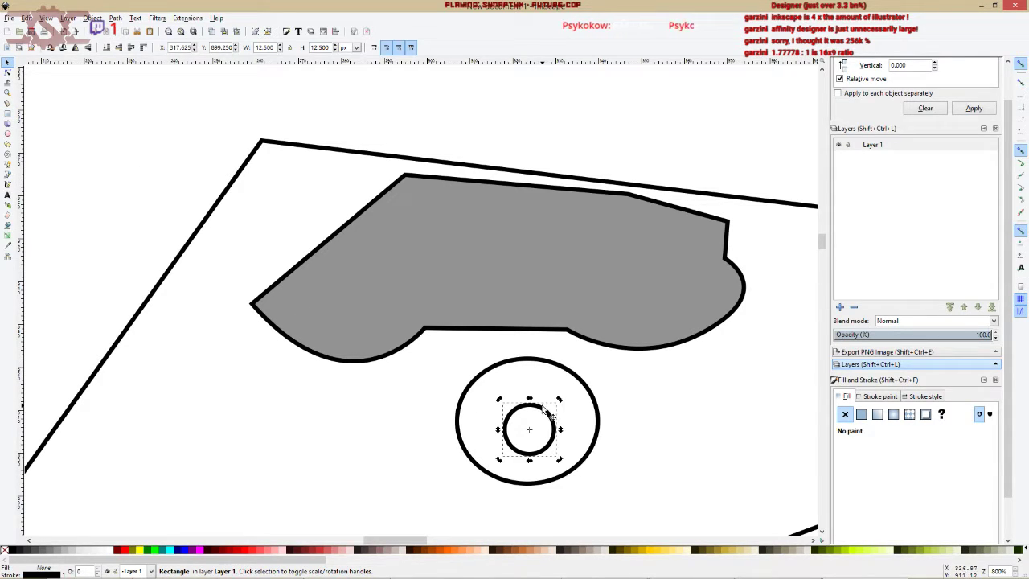
key(Delete)
click(539, 364)
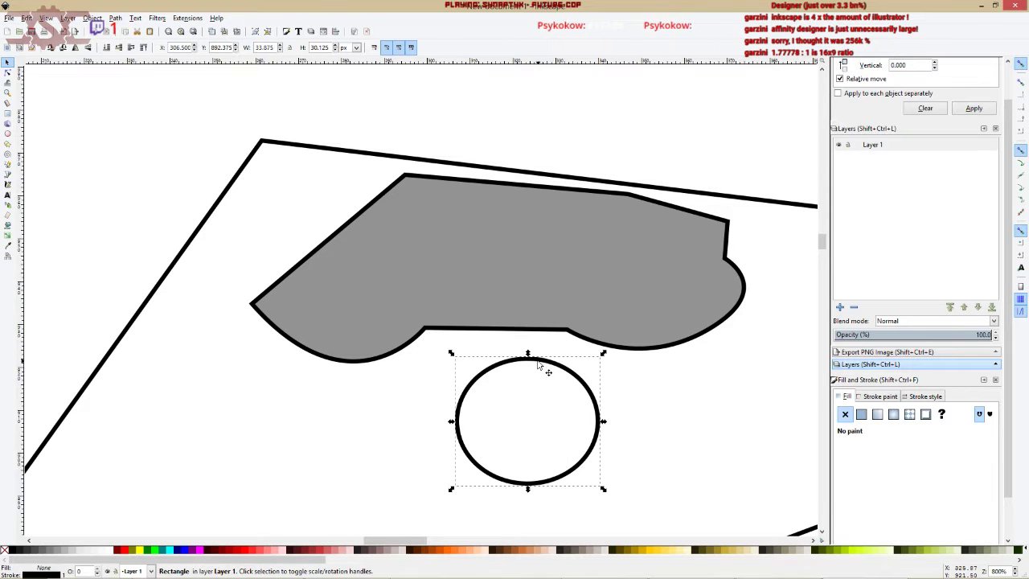
key(Delete)
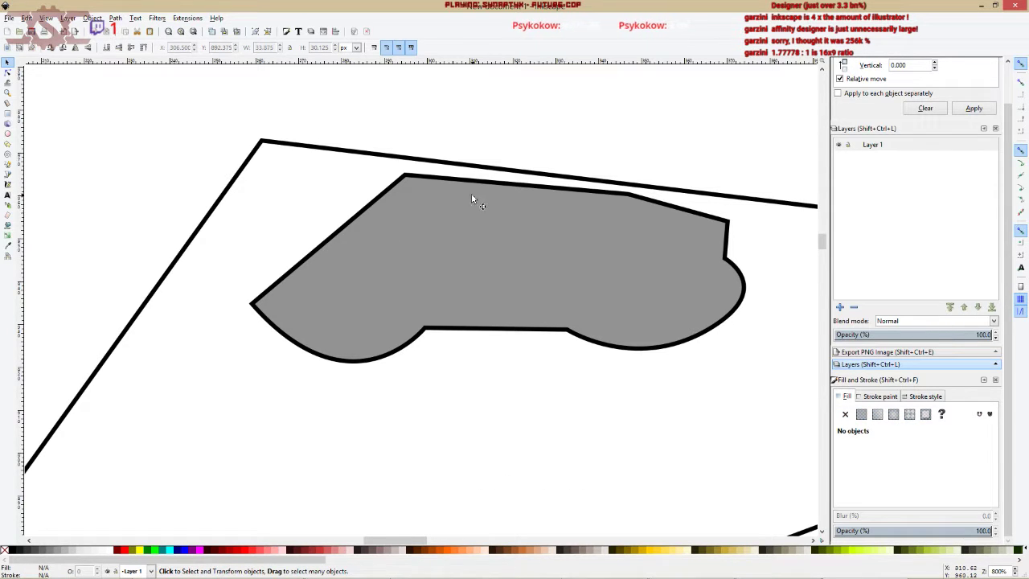
Insert three evenly spaced nodes into the grey shape's long upper edge and delete the middle one.
click(8, 72)
click(460, 181)
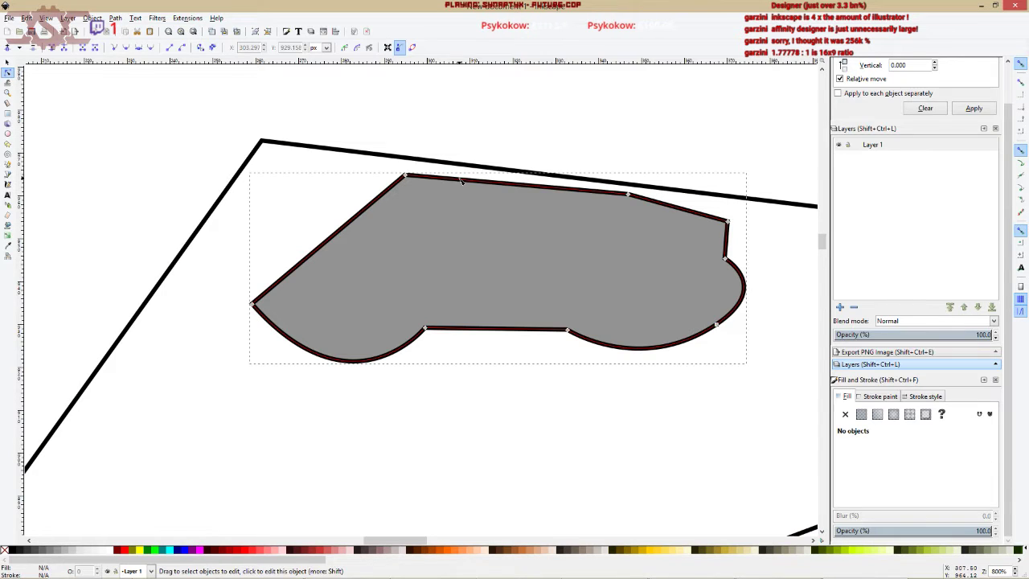
click(532, 186)
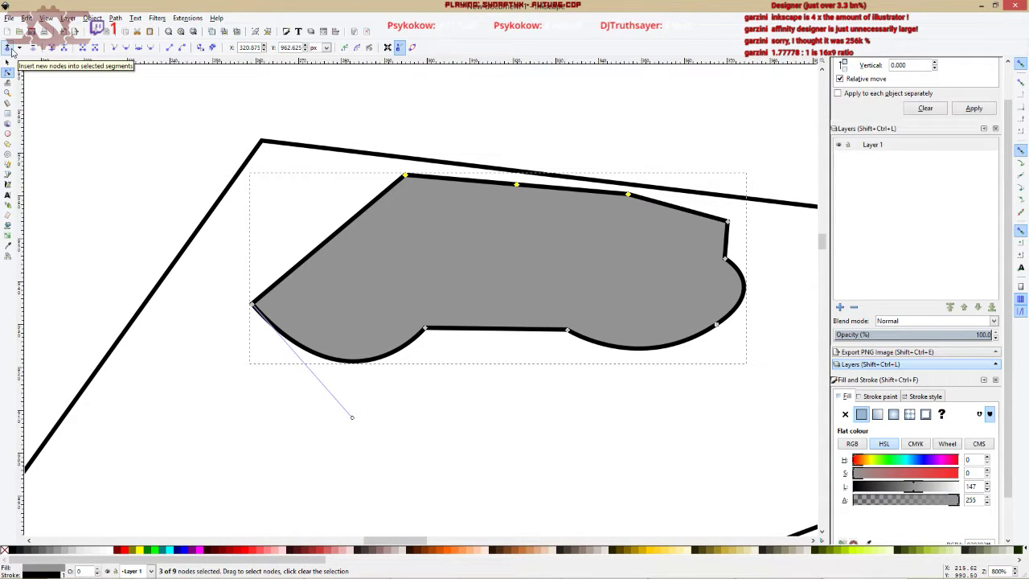
click(9, 49)
click(516, 185)
key(Delete)
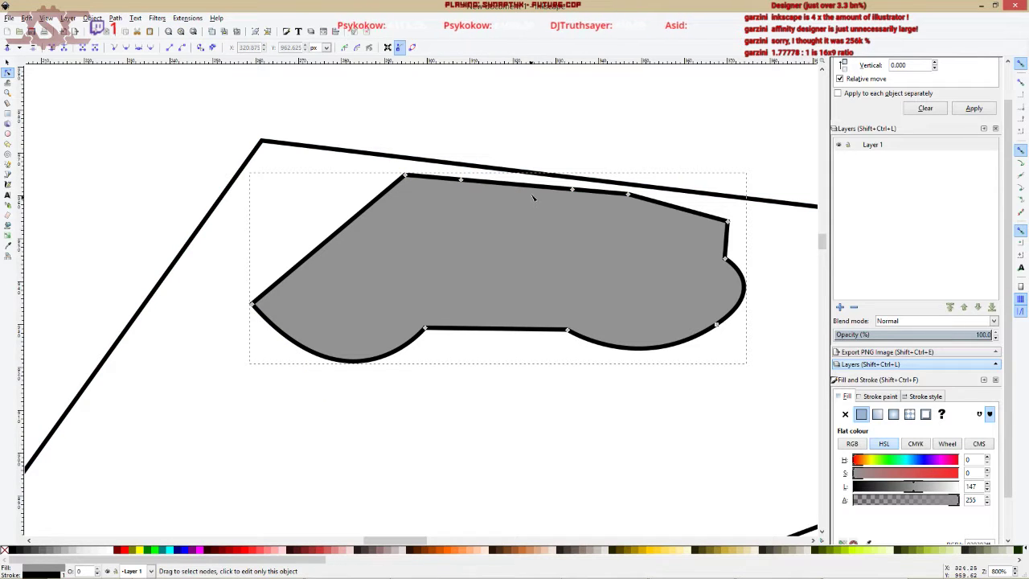
Insert three nodes between the two added nodes on the upper edge and move them down 20 px to form a notch.
click(540, 193)
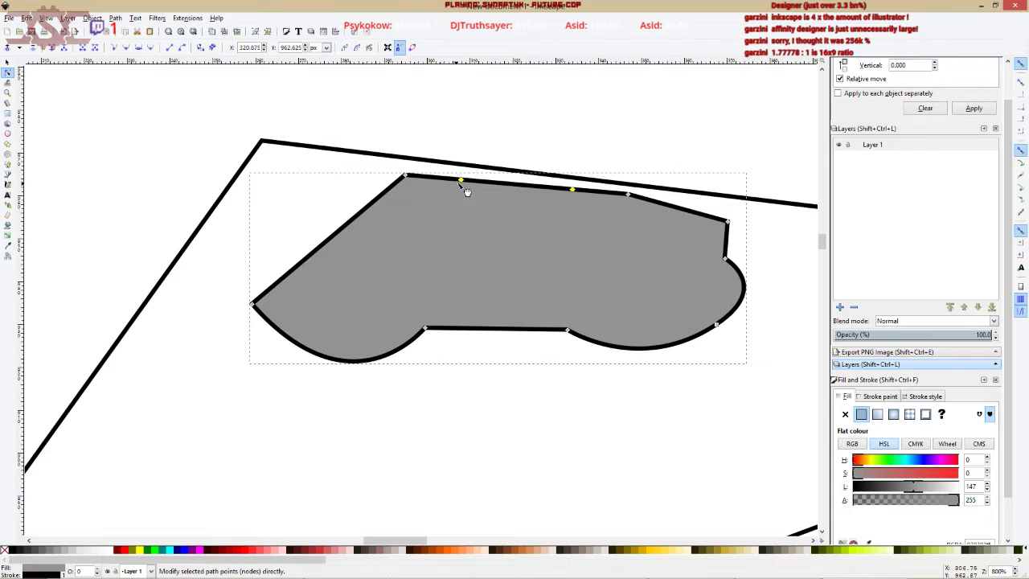
click(8, 48)
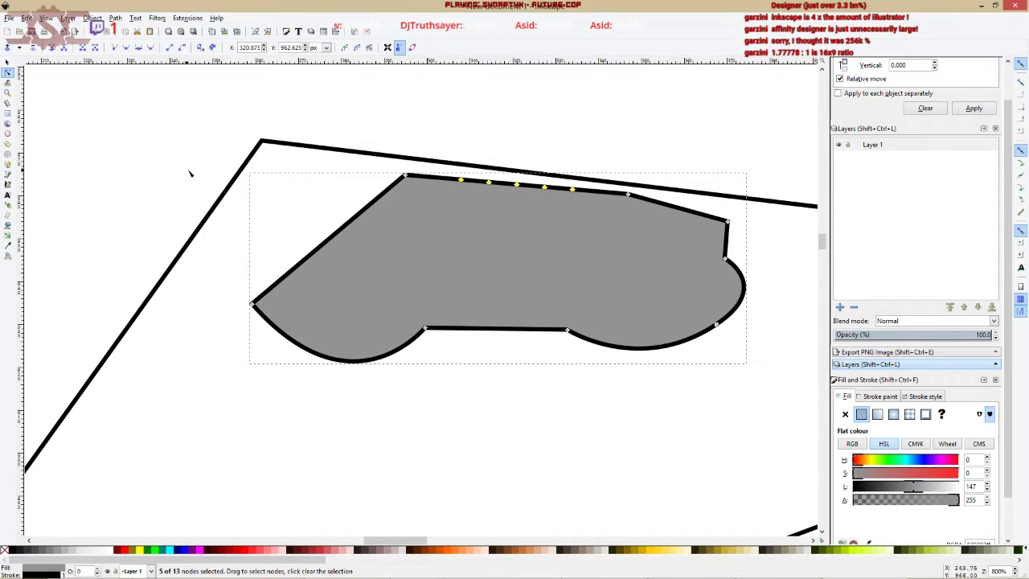
drag(484, 164, 553, 209)
key(Down)
key(Down)
key(Down)
key(Down)
key(Down)
key(Down)
key(Down)
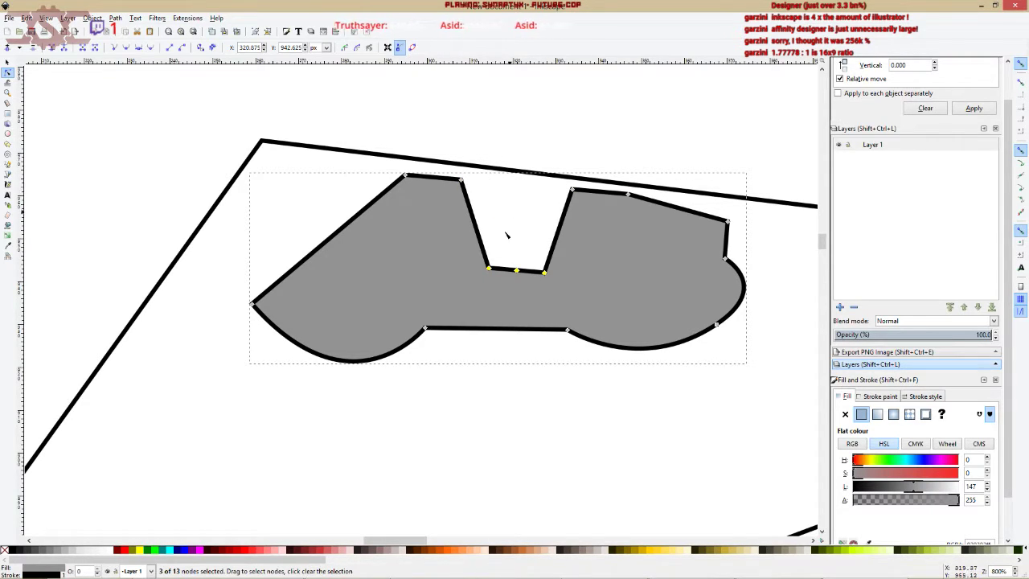
Deepen the notch with a narrower floor by adding a node and moving the floor nodes down to about Y 933 px.
drag(517, 272, 540, 311)
click(517, 275)
double_click(512, 296)
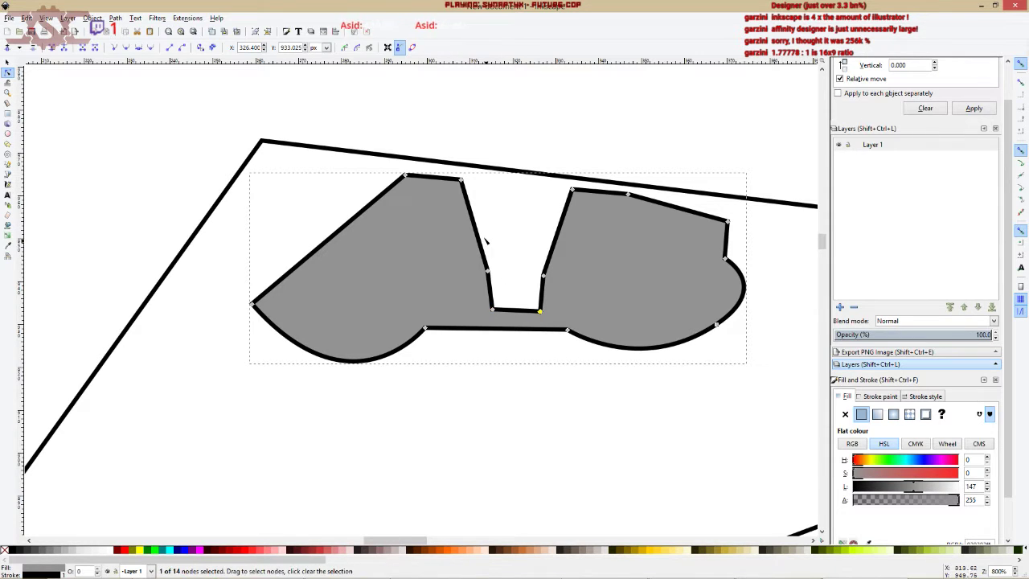
Select the upper segment of the notch's left side.
click(472, 214)
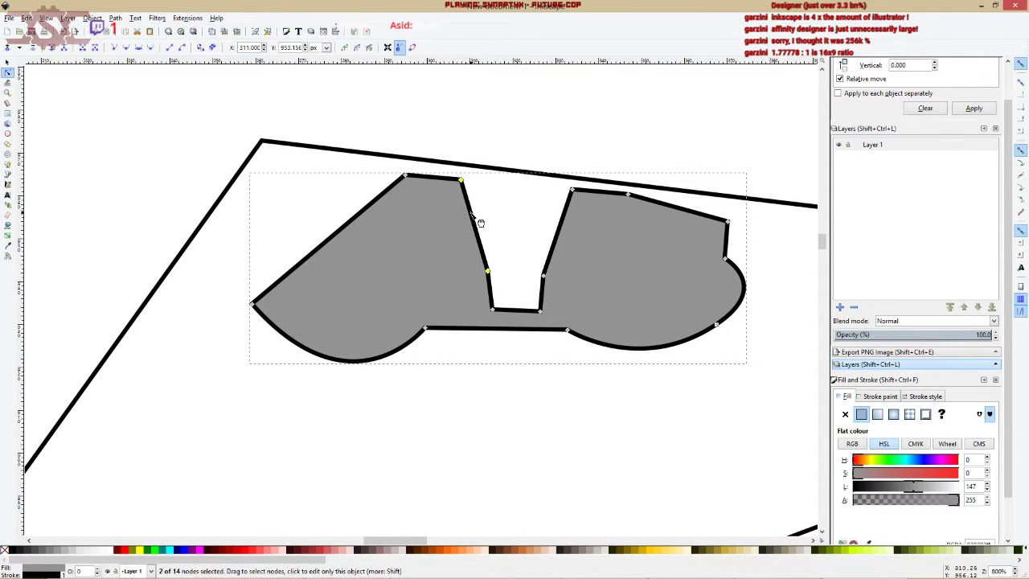
Delete the two slanted segments forming the upper sides of the notch in the grey shape.
click(95, 48)
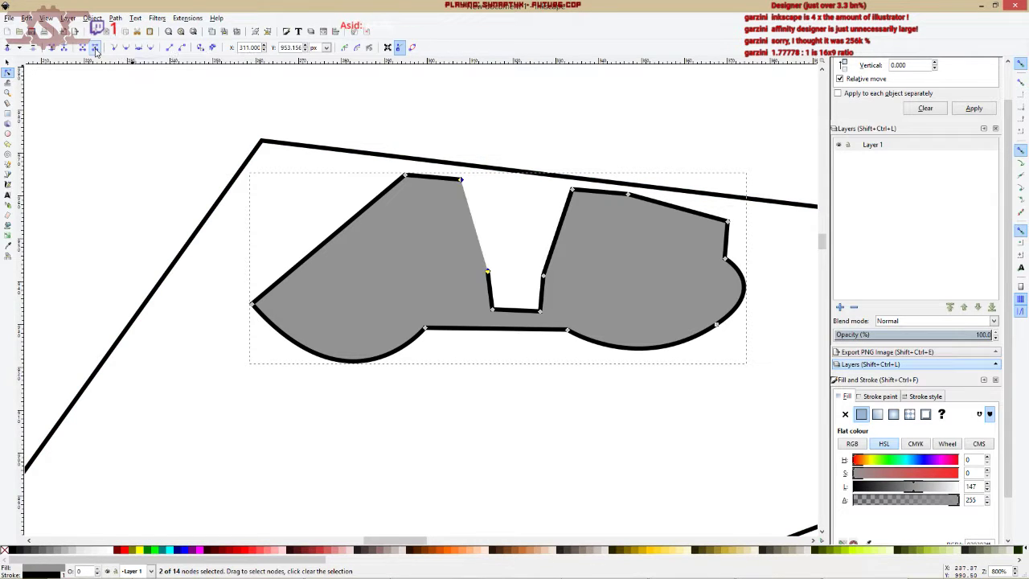
click(563, 229)
click(95, 49)
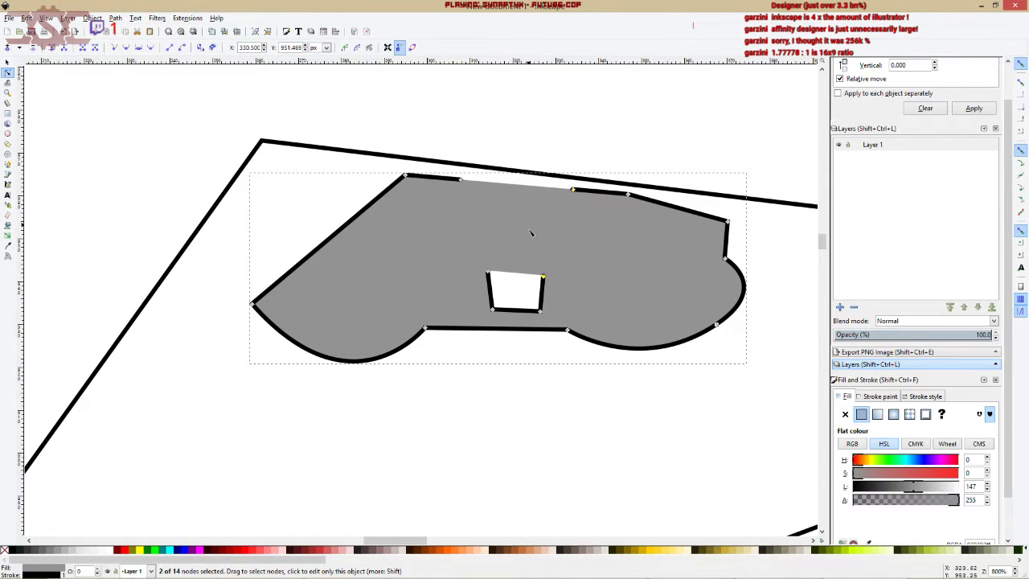
Join the two open end nodes on the grey shape's top edge with a segment, and delete both nodes.
drag(450, 160, 584, 223)
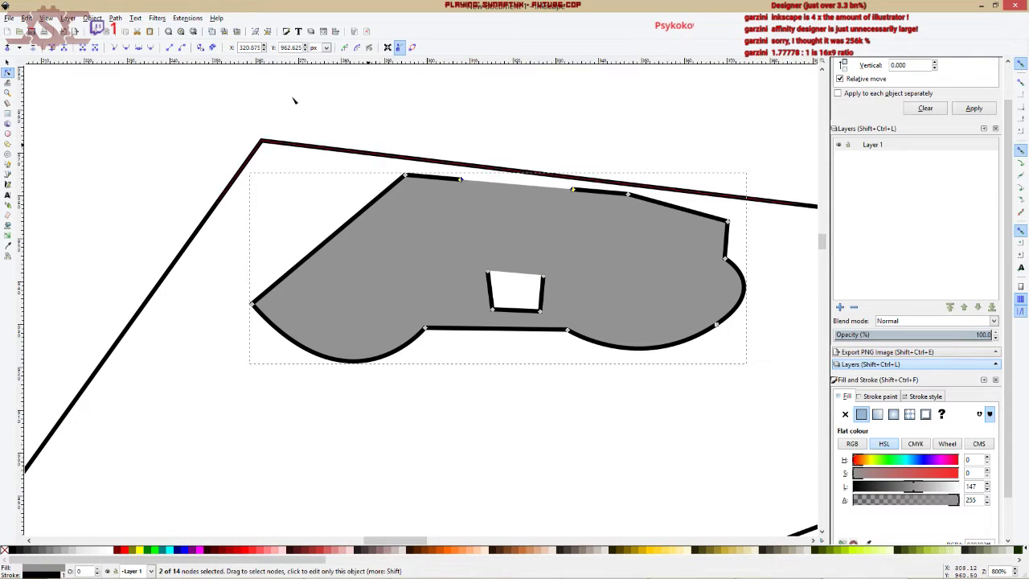
click(84, 48)
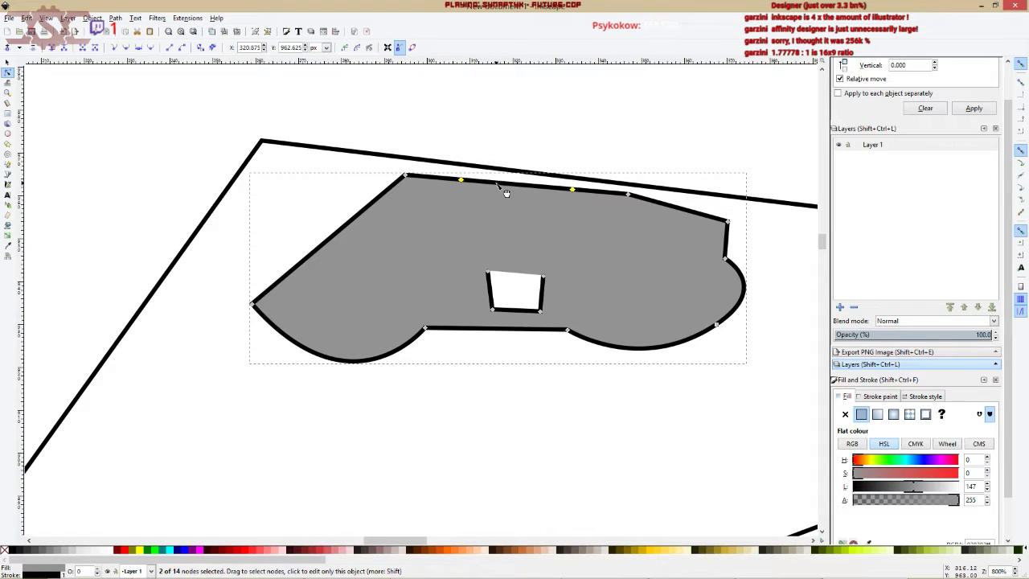
key(Delete)
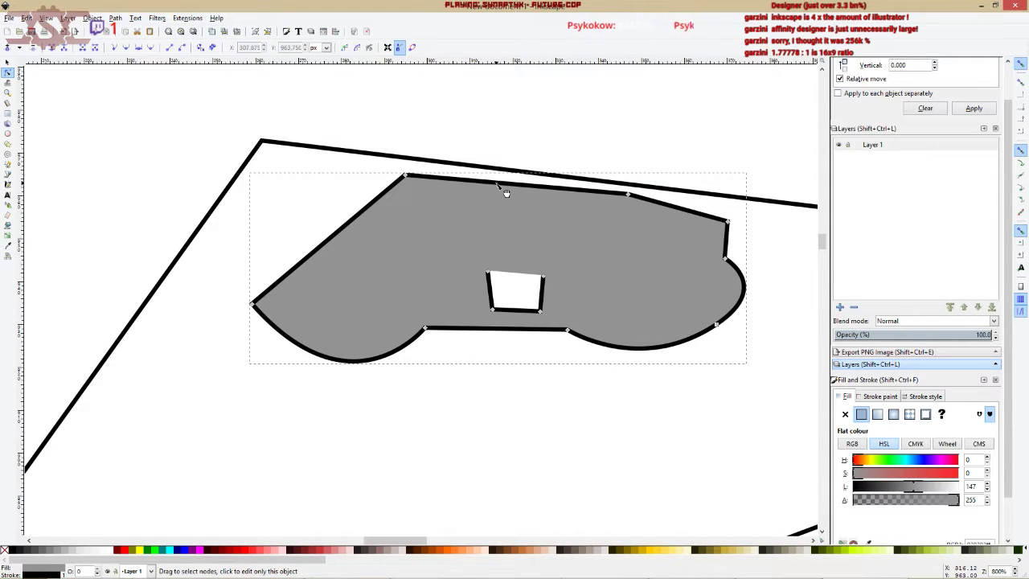
Join the cutout's two open upper nodes with a segment, then try bending that segment and undo the bend.
drag(461, 251, 570, 287)
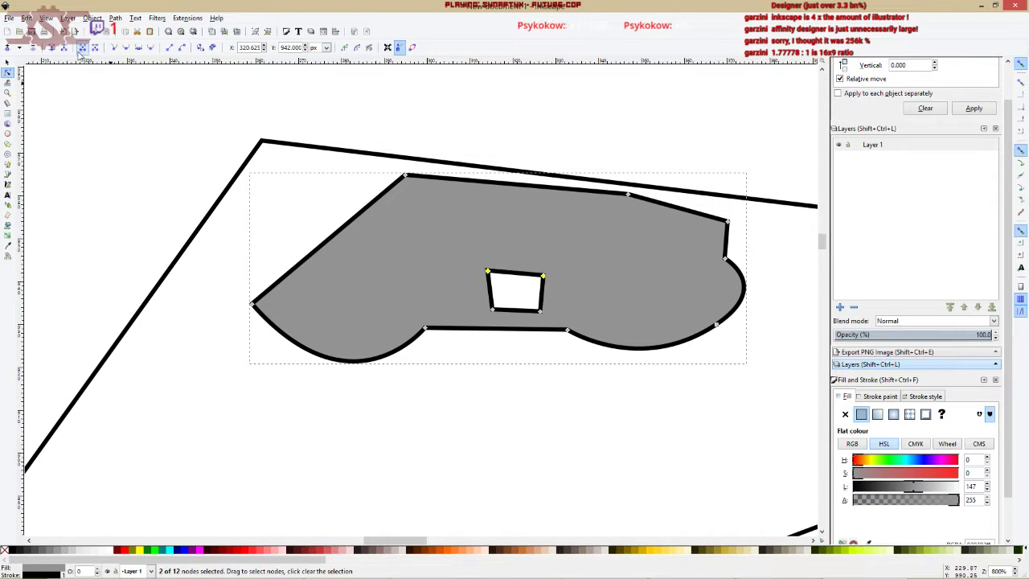
drag(503, 274, 507, 241)
key(ctrl+z)
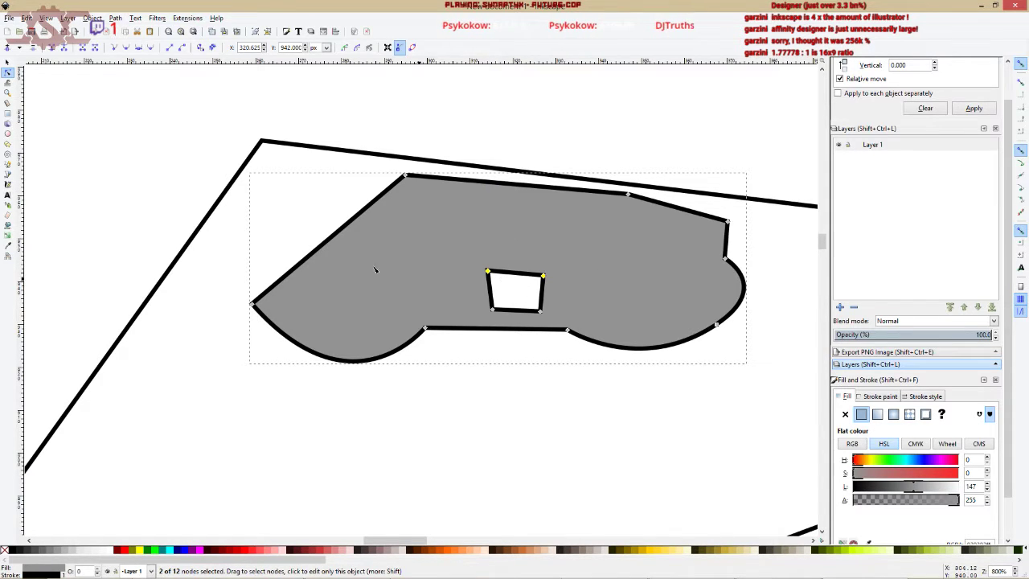
Draw an ellipse about 33 × 31 px over the grey shape's lower edge, lower it behind the shape and move it just below.
click(8, 133)
mouse_move(449, 282)
mouse_down()
mouse_move(563, 368)
mouse_move(593, 415)
mouse_up()
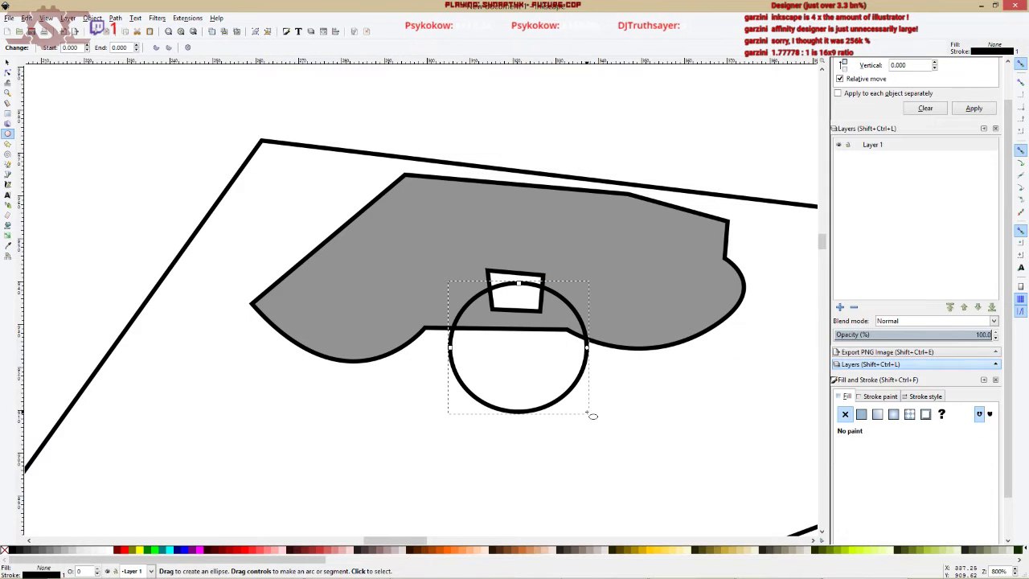
click(8, 63)
key(Page_Down)
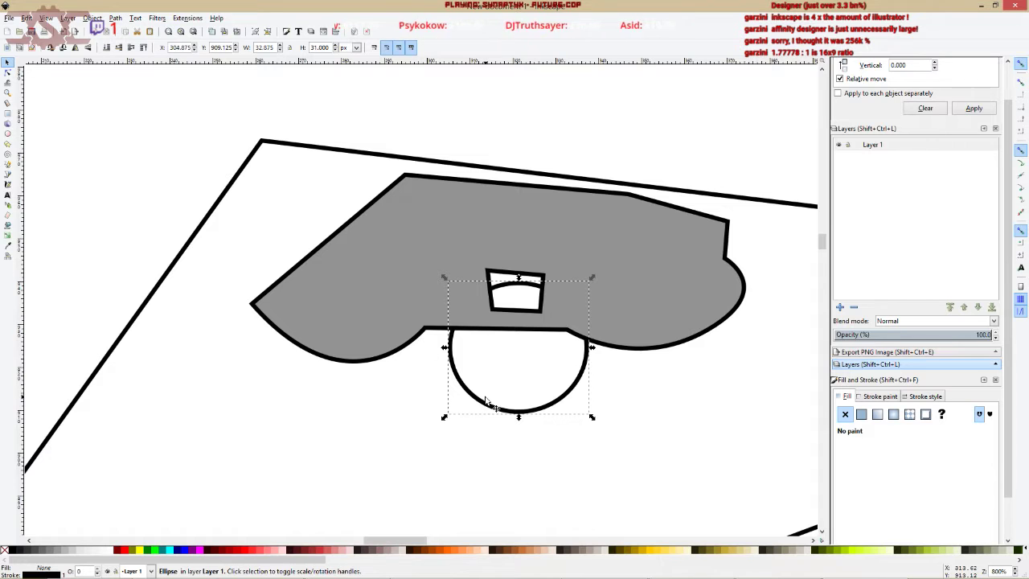
drag(486, 404, 464, 462)
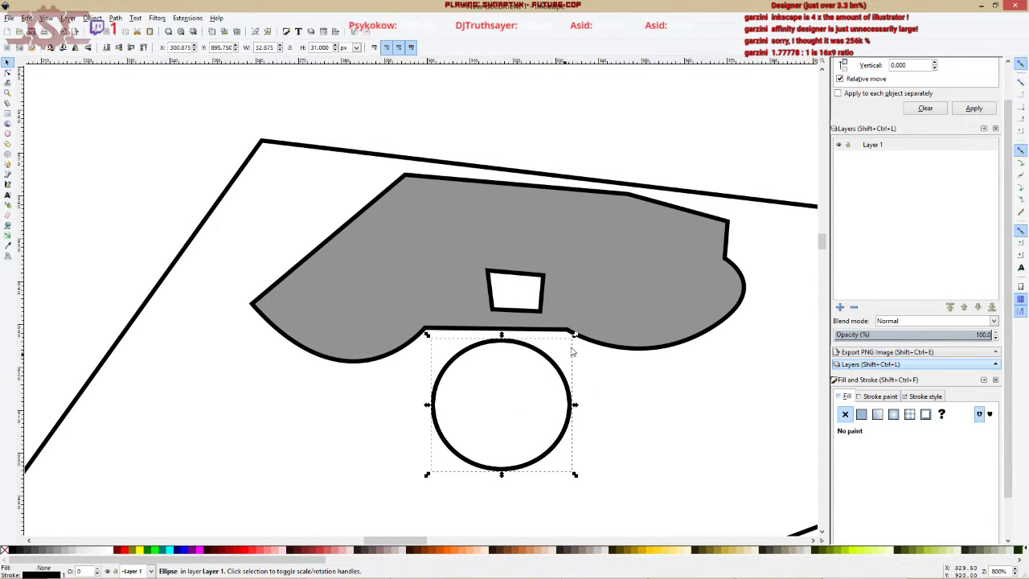
Duplicate the ellipse and shrink the copy about its centre to about 17 × 16 px.
key(ctrl+d)
key(less)
key(less)
key(less)
key(less)
key(less)
key(less)
key(less)
key(less)
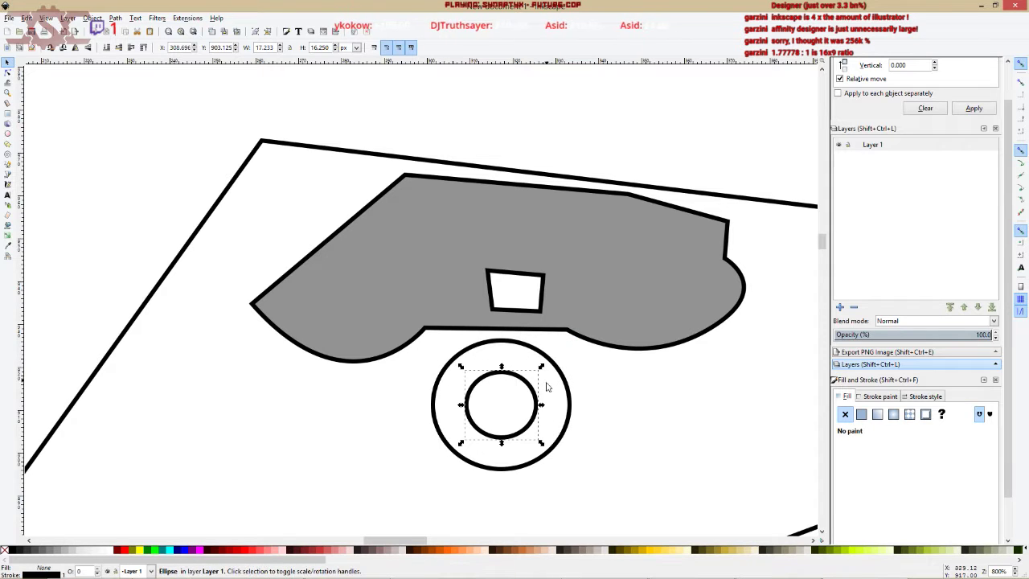
Give the outer ellipse a flat grey fill and the inner ellipse a lighter flat grey fill.
click(568, 394)
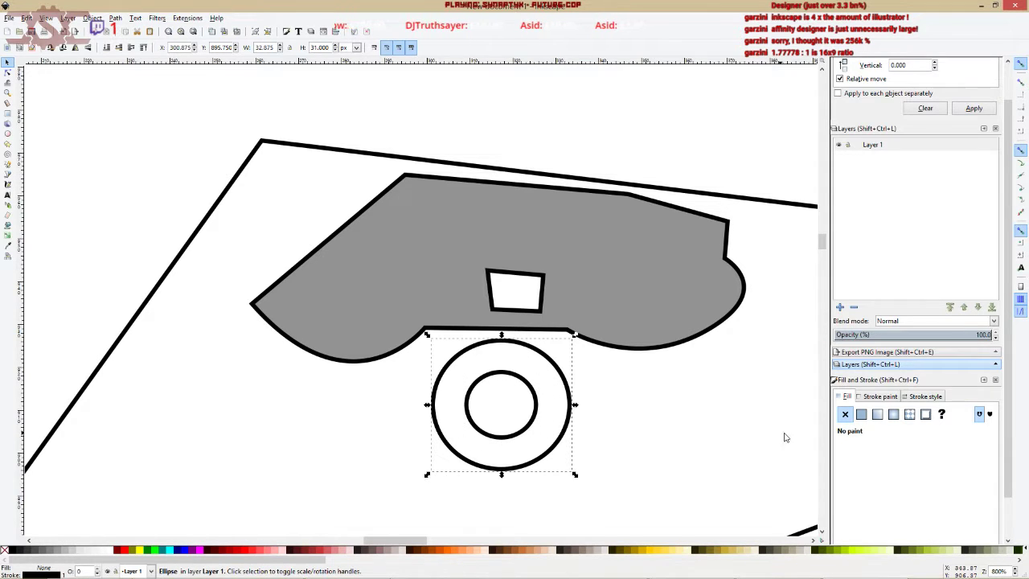
click(862, 413)
click(531, 390)
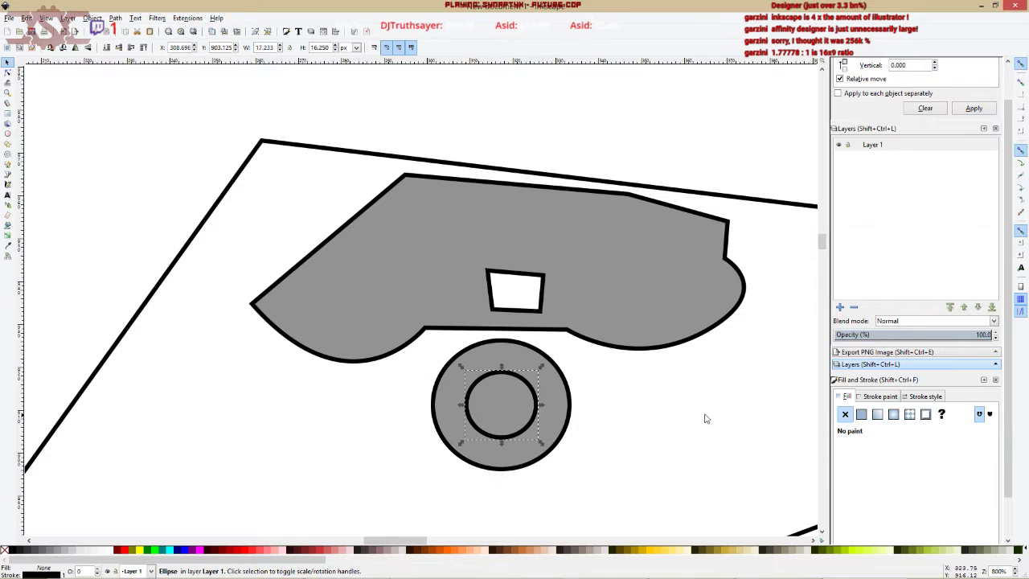
click(862, 414)
click(944, 487)
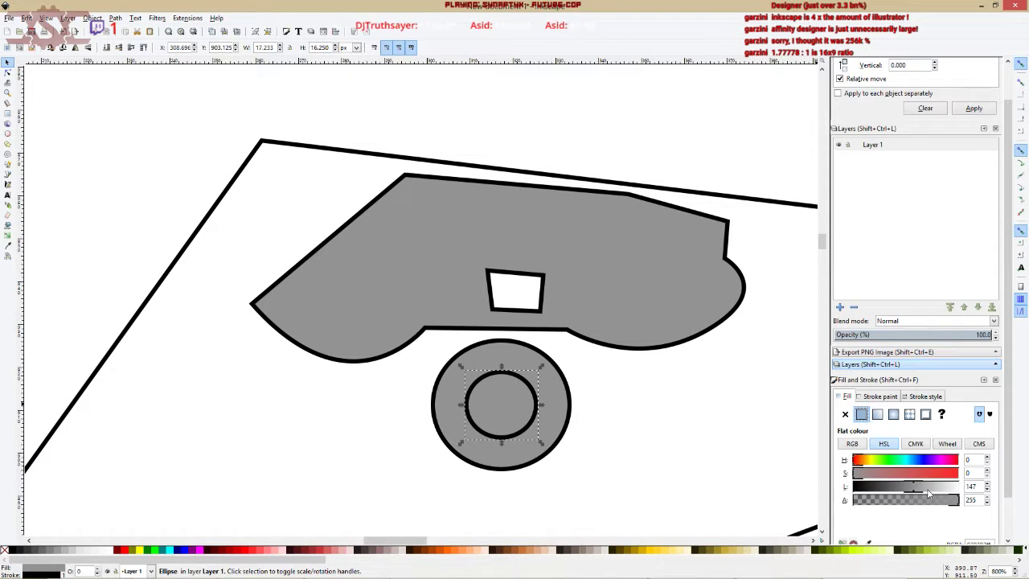
Subtract the inner ellipse from the outer one with the Difference path operation.
shift+click(548, 384)
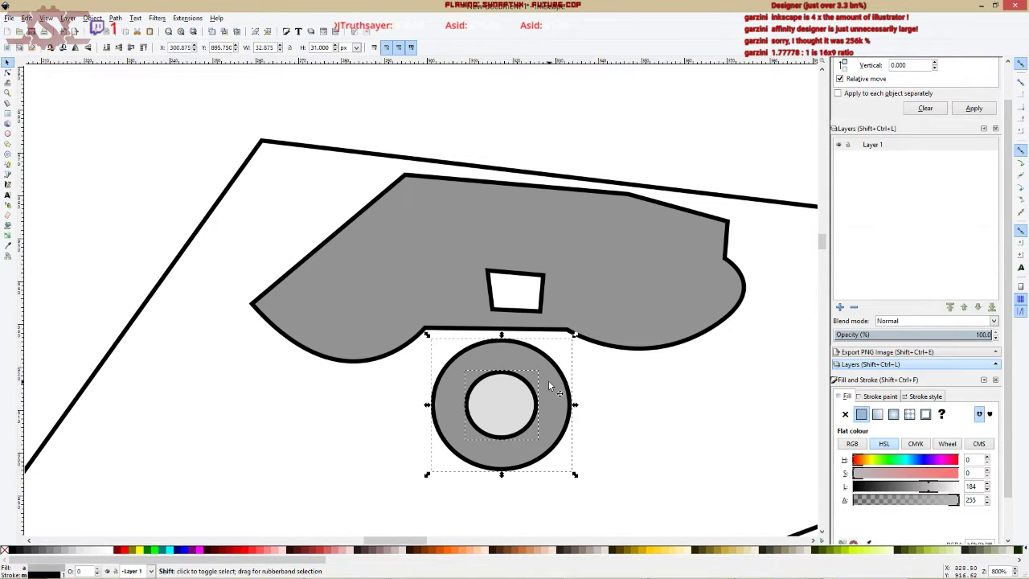
click(115, 19)
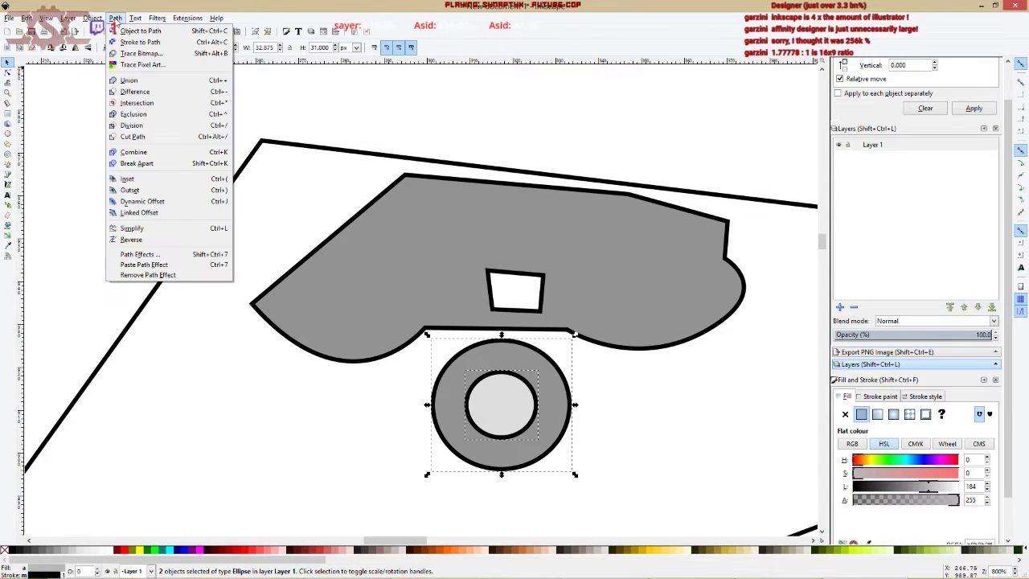
click(131, 92)
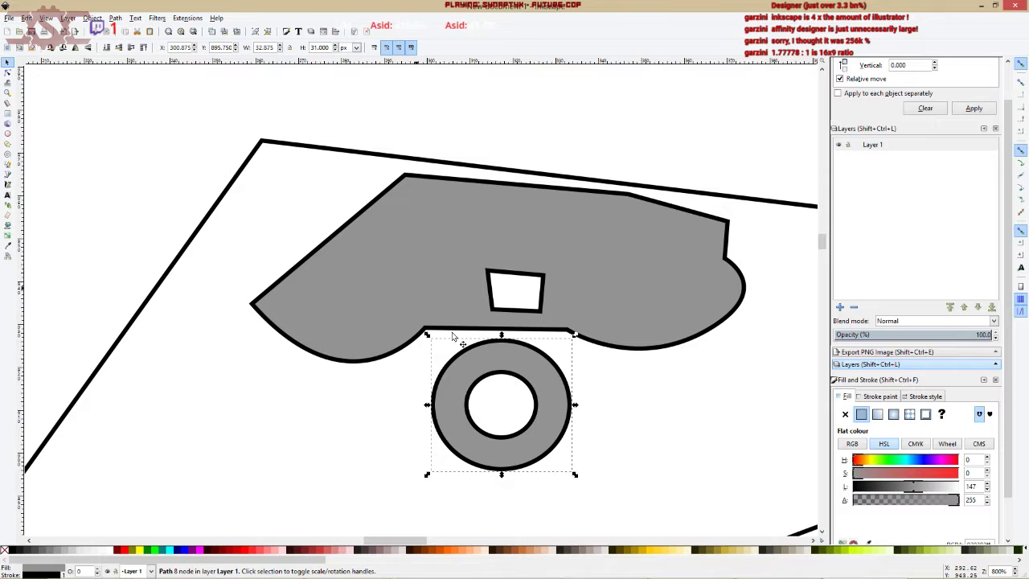
Bend the ring's inner edge slightly, then try pulling the cutout's top segment above the grey shape and undo it.
click(8, 72)
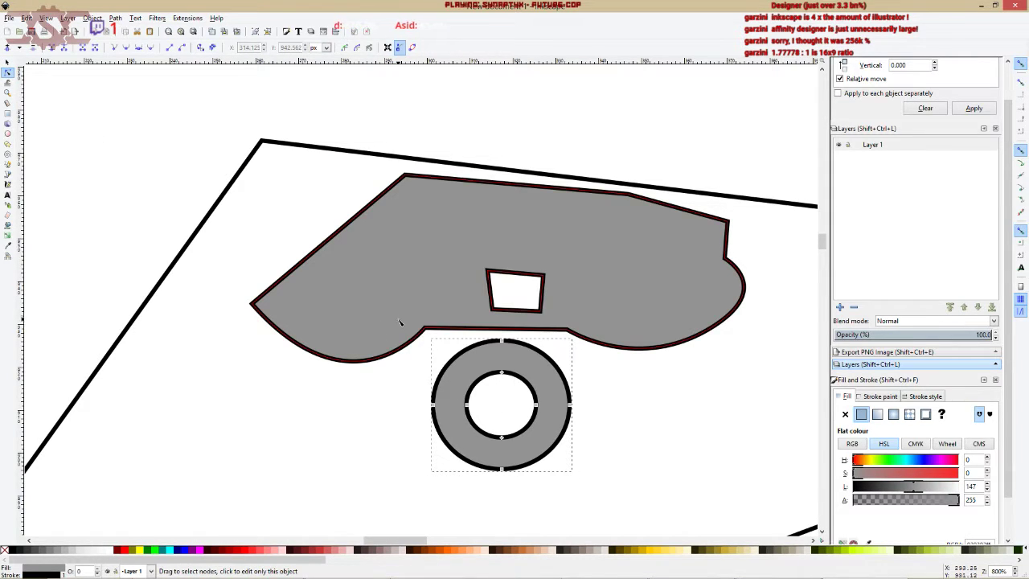
mouse_move(526, 380)
mouse_down()
mouse_move(597, 352)
mouse_move(527, 379)
mouse_up()
click(508, 277)
drag(522, 281, 529, 133)
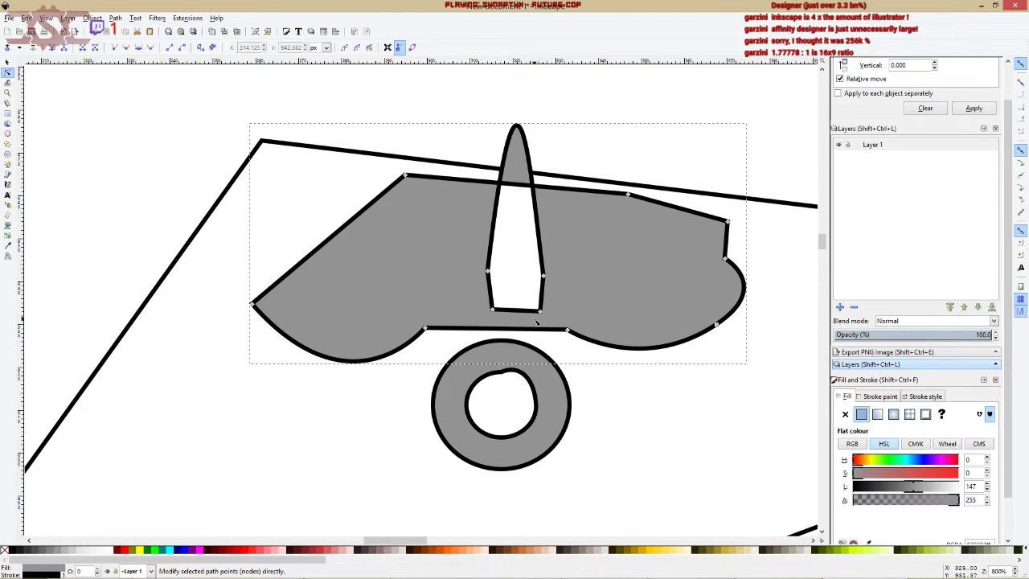
key(ctrl+z)
key(ctrl+z)
Delete the ring below the grey shape and the large unfilled polygon surrounding the shape.
click(7, 62)
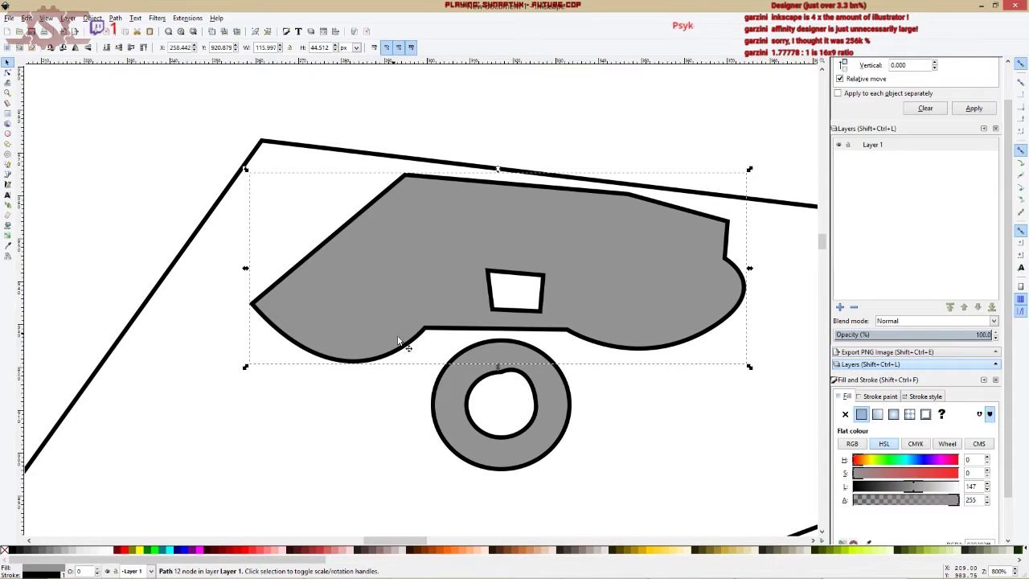
click(448, 366)
key(Delete)
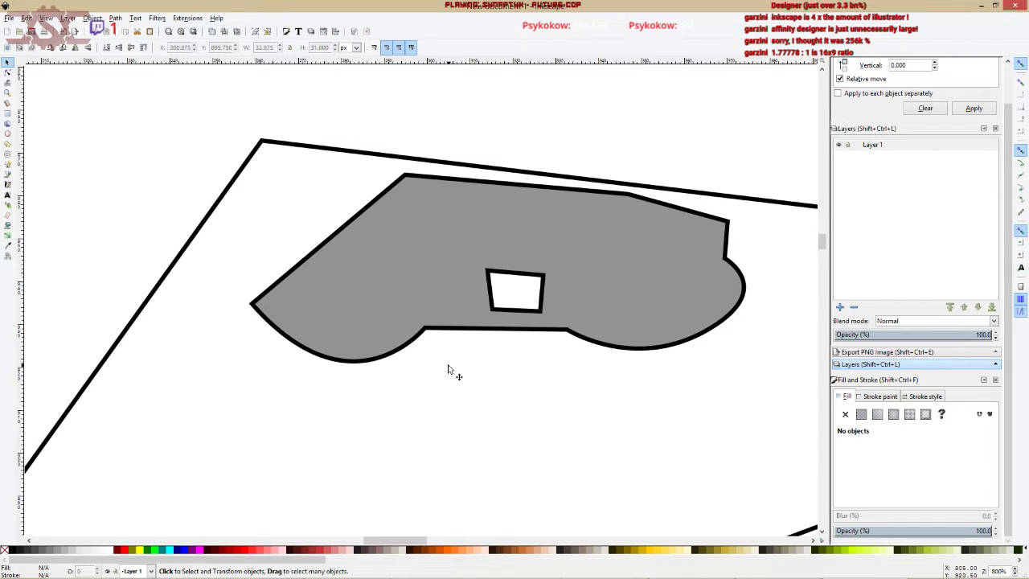
key(1)
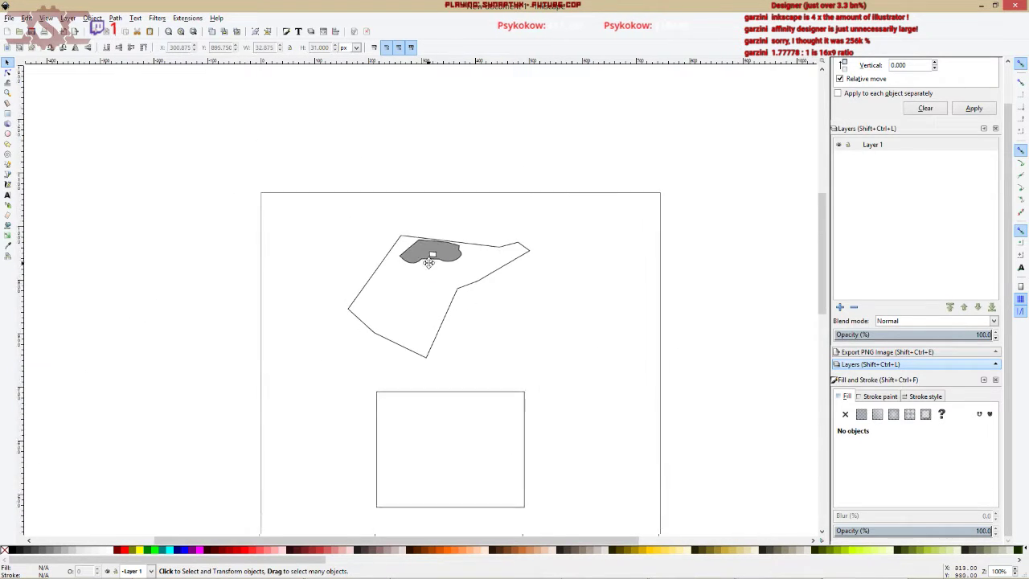
click(464, 312)
key(Delete)
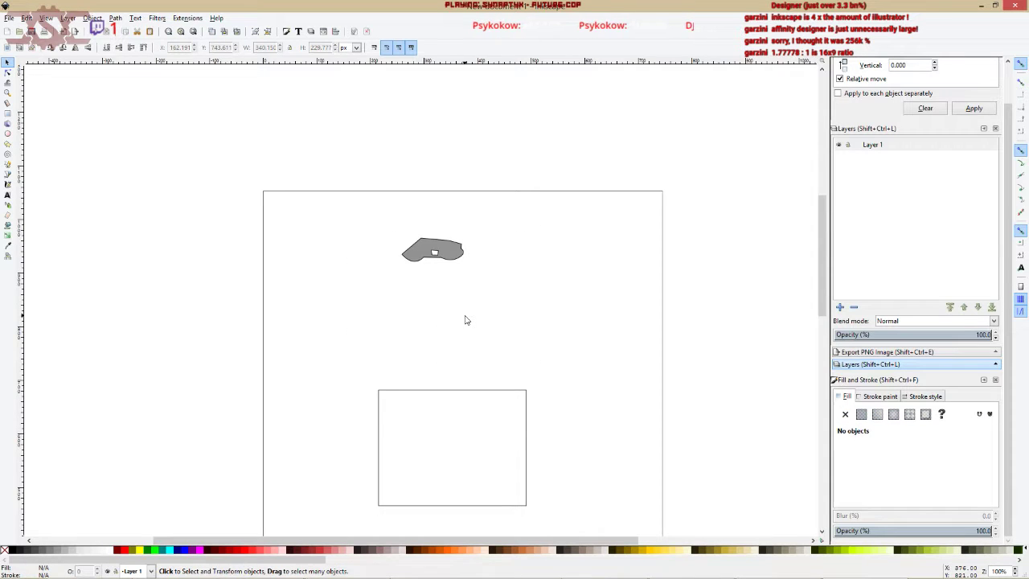
Draw a large 3D box overlapping the right part of the grey shape and extending below it.
ctrl+scroll(444, 259, up, 3)
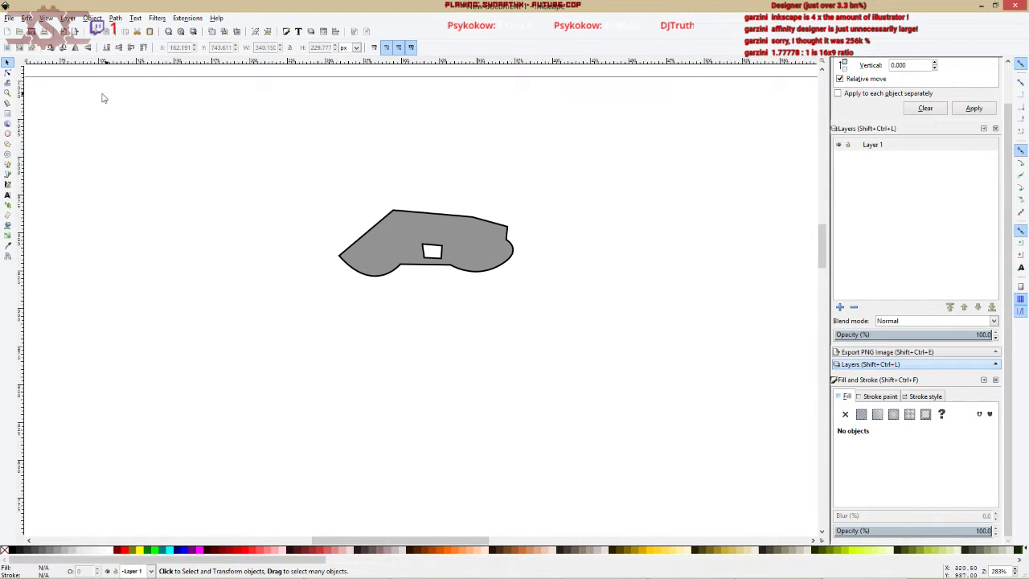
click(8, 74)
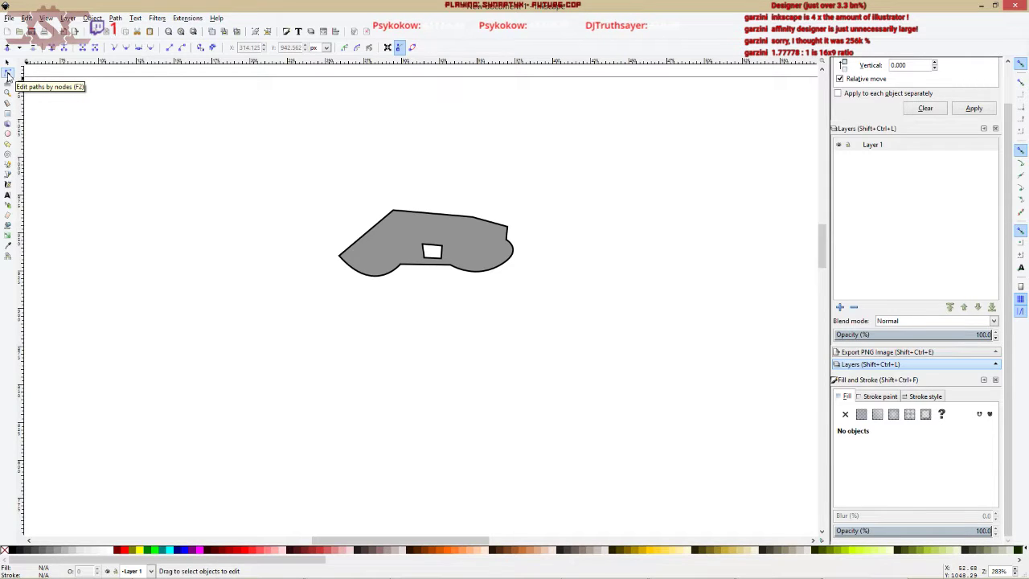
click(8, 123)
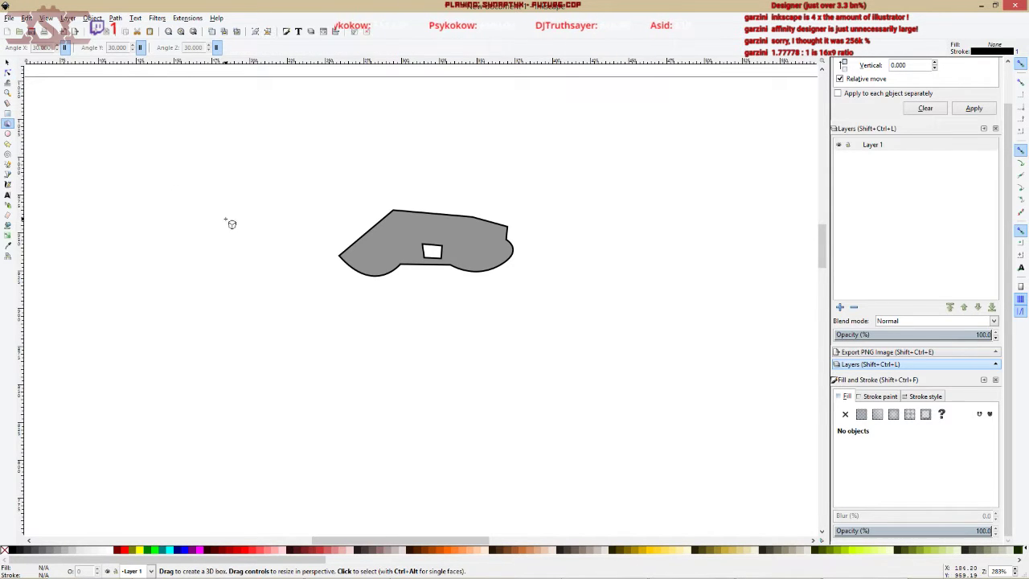
scroll(351, 307, down, 3)
drag(430, 244, 652, 268)
drag(697, 313, 701, 329)
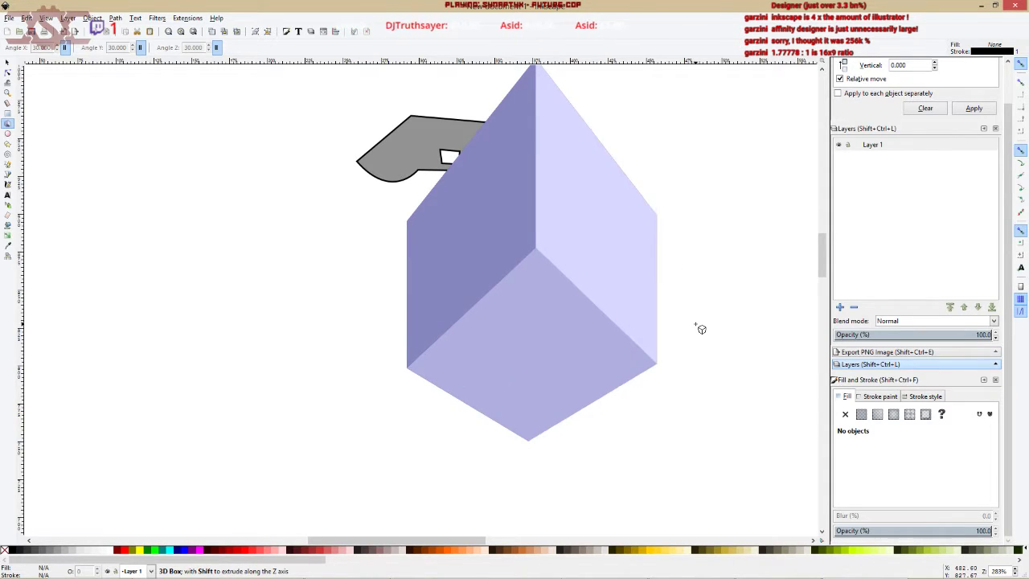
Resize the 3D box in perspective until its light right face is only a thin strip.
drag(589, 270, 524, 257)
scroll(468, 249, down, 5)
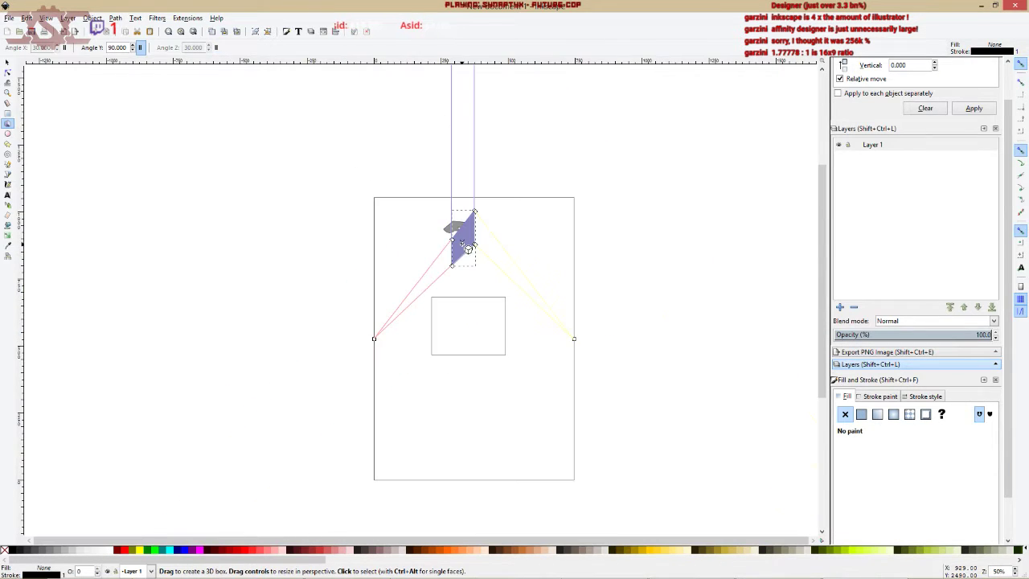
drag(481, 192, 480, 239)
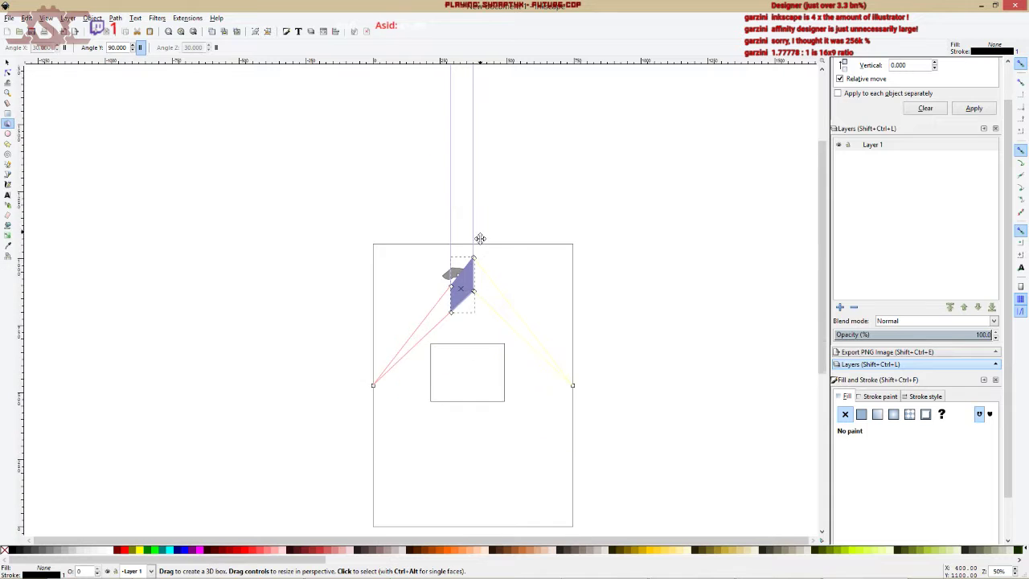
scroll(480, 239, down, 9)
drag(506, 145, 480, 253)
scroll(484, 248, up, 7)
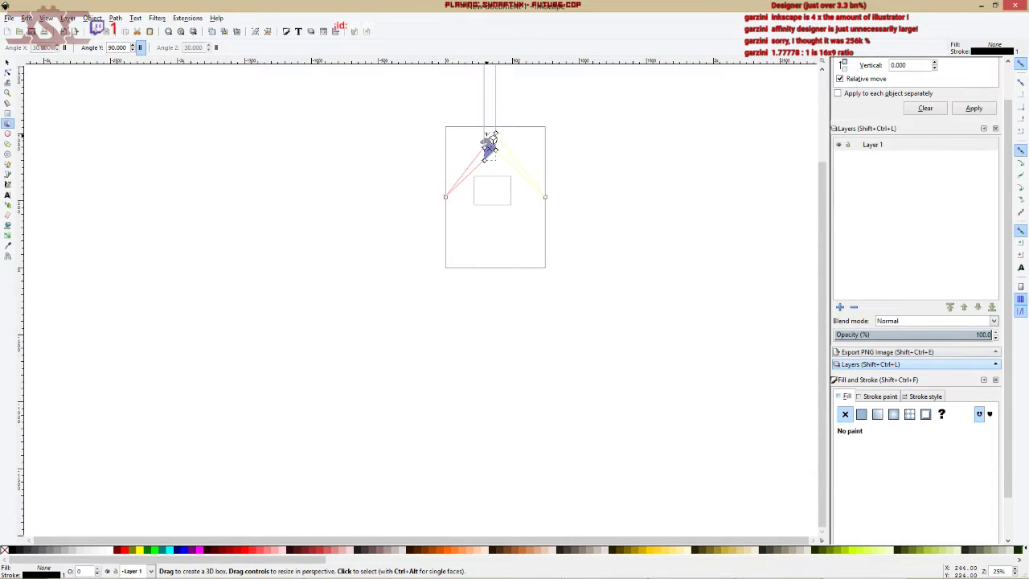
scroll(492, 139, up, 5)
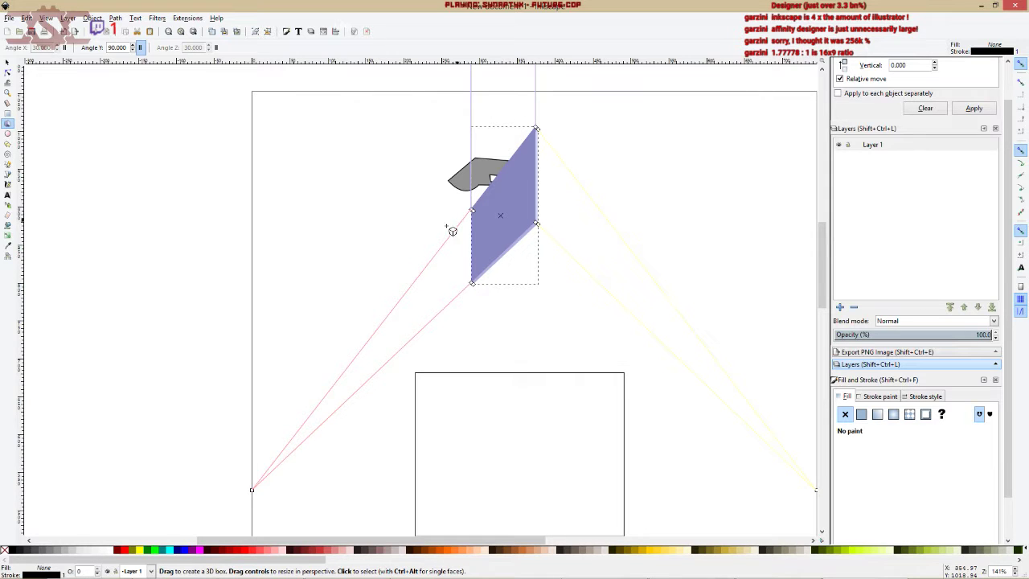
Try to edit the nodes of the 3D box's front face.
key(n)
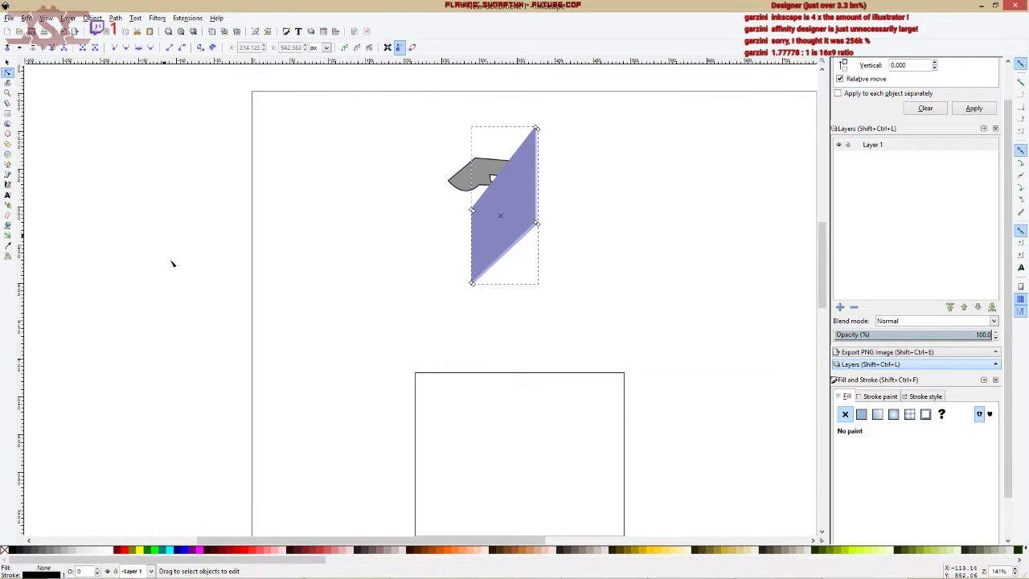
click(480, 214)
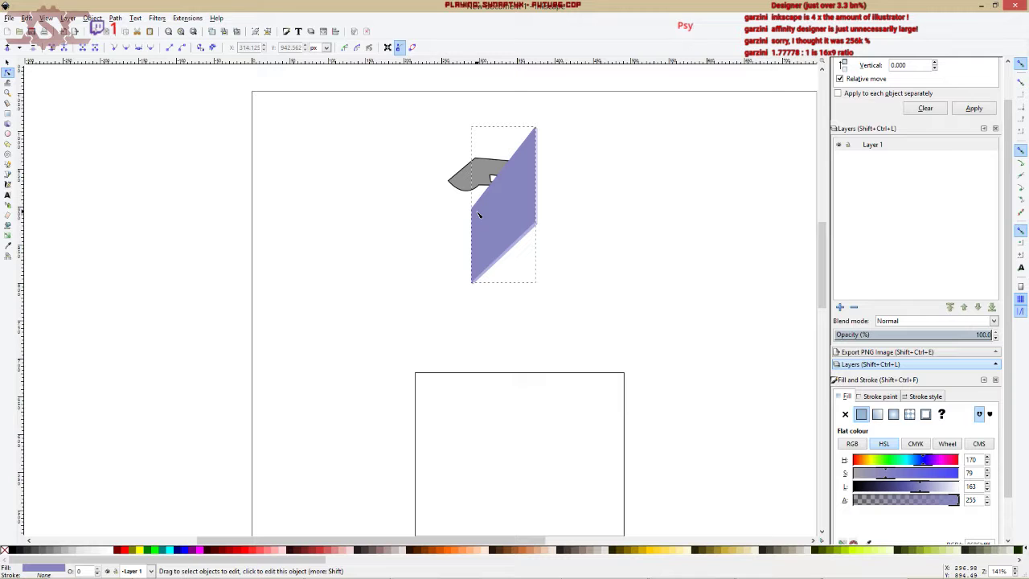
click(8, 62)
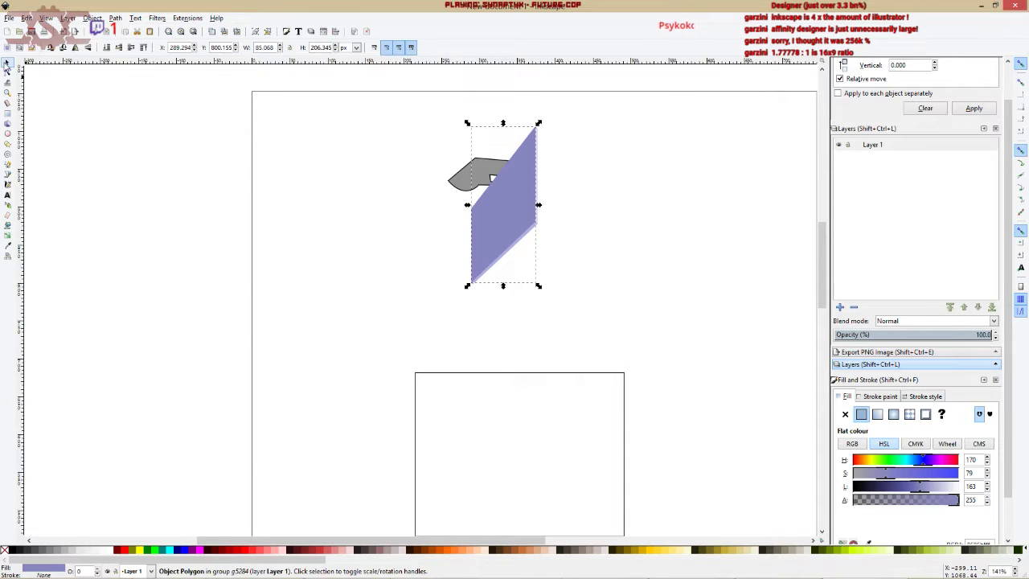
Move the 3D box's left vanishing point up level with the box and its right one inward, to below the box's right side.
click(8, 114)
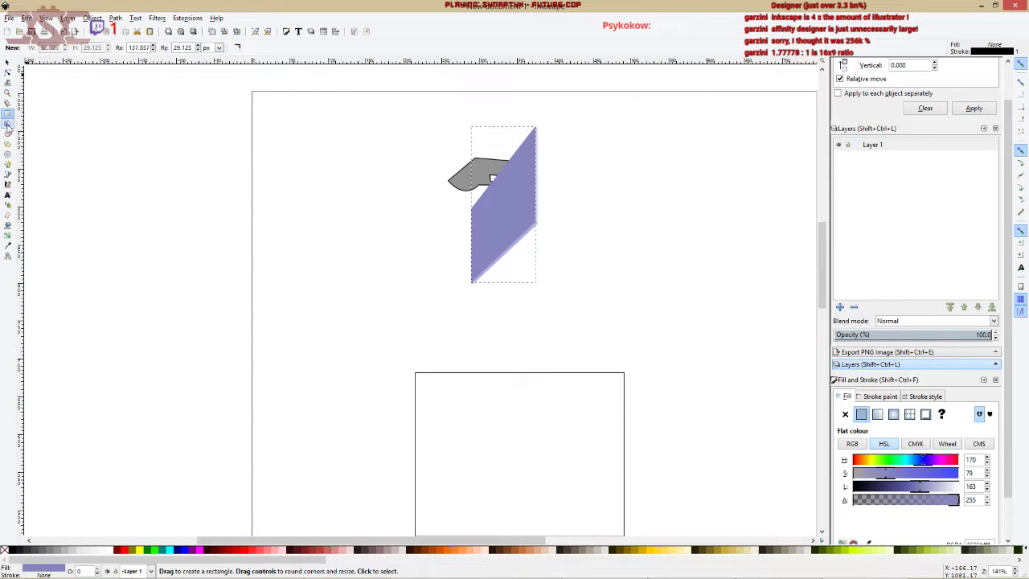
click(7, 123)
click(497, 232)
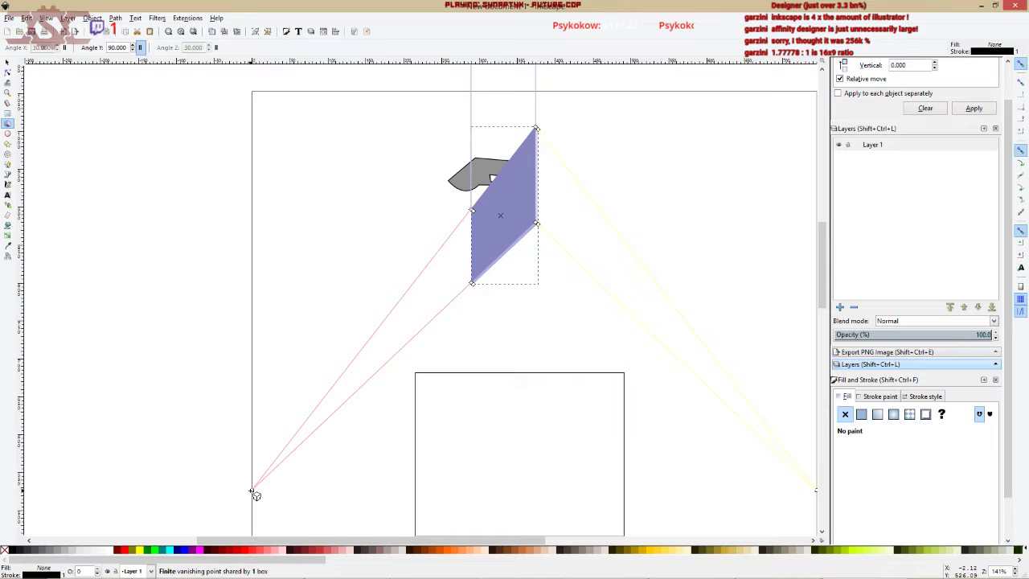
drag(257, 494, 263, 194)
drag(816, 488, 739, 214)
drag(480, 223, 525, 222)
drag(740, 218, 689, 385)
Widen the 3D box's front face to the right, adjust its lower edge and reduce the box's depth.
drag(541, 137, 592, 134)
mouse_move(478, 226)
mouse_down()
mouse_move(477, 278)
mouse_move(483, 241)
mouse_up()
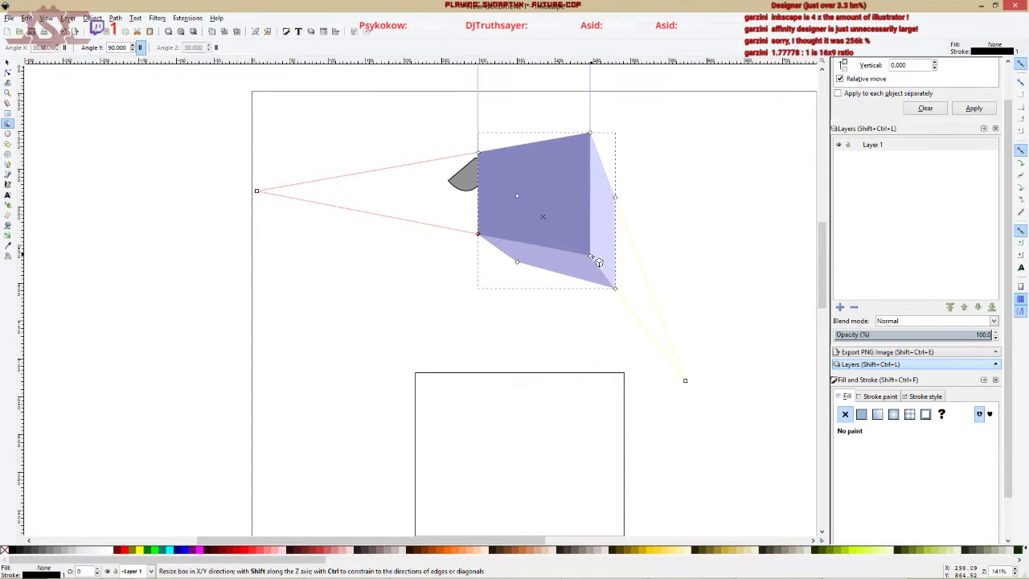
drag(599, 263, 596, 254)
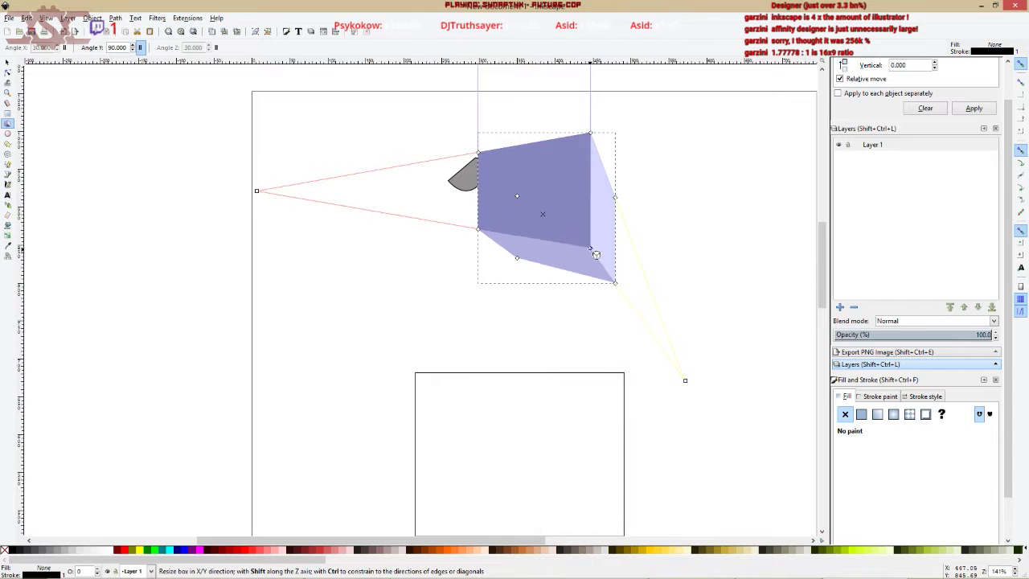
drag(525, 201, 490, 170)
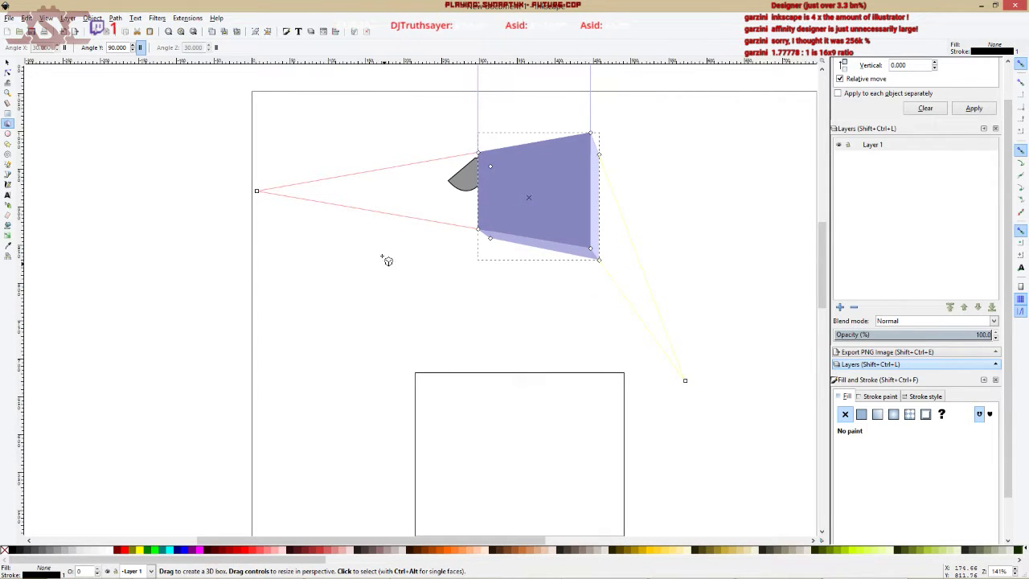
Delete the 3D box covering the grey shape.
click(7, 72)
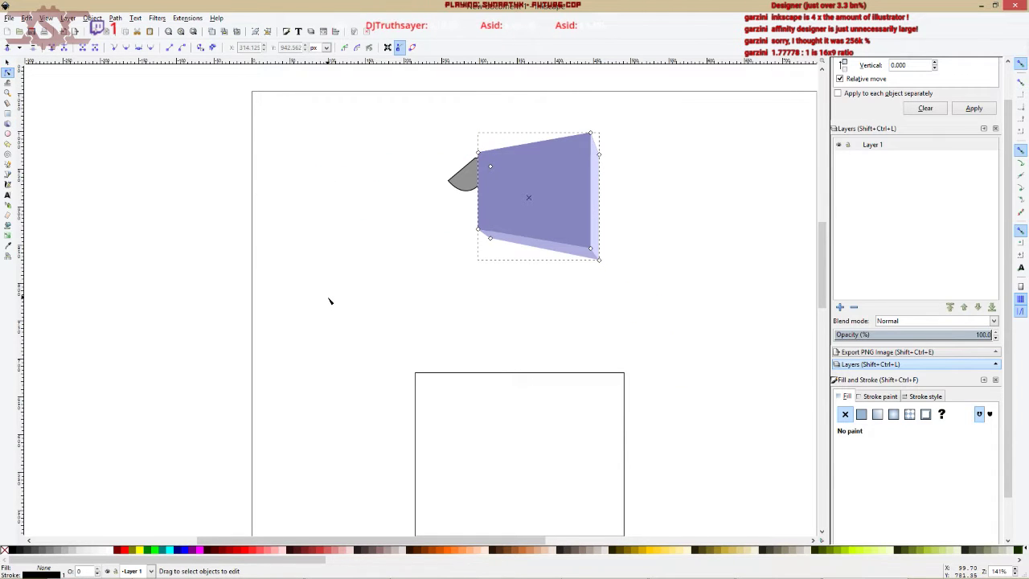
ctrl+click(537, 186)
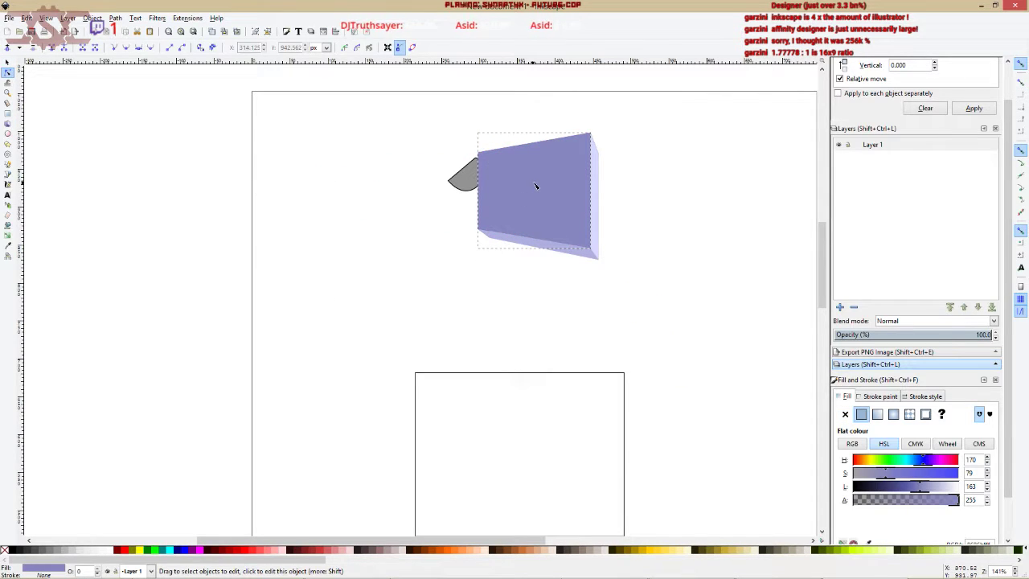
click(7, 62)
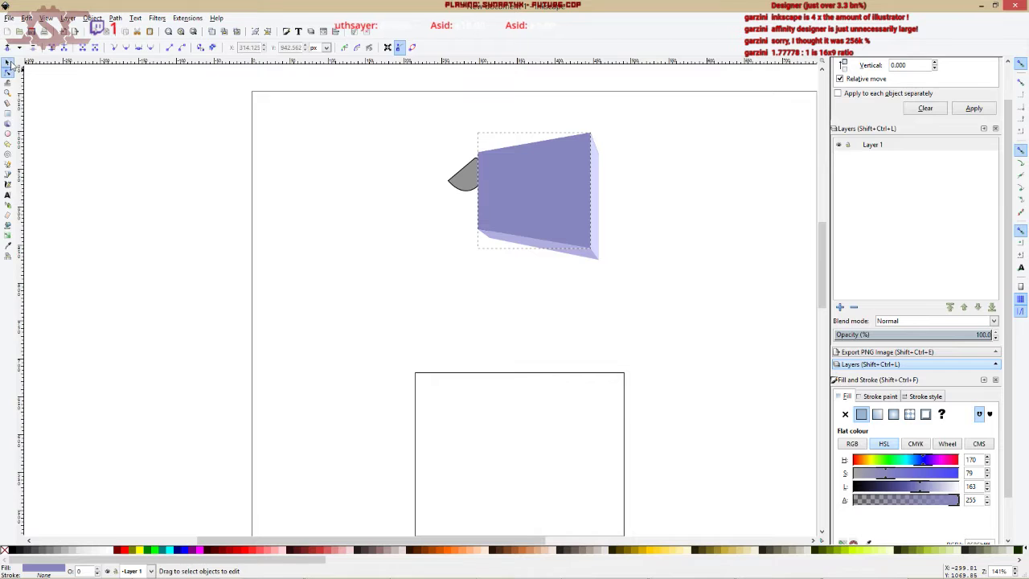
click(372, 220)
click(523, 189)
key(Delete)
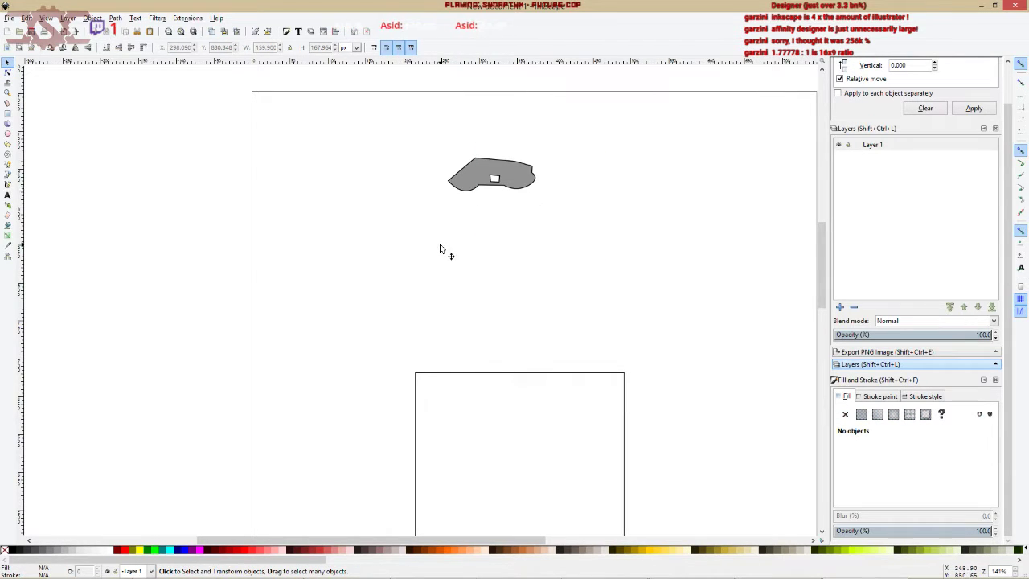
Push the grey shape around the page with the Tweak tool's move mode, ending up to the right of its starting place.
click(7, 85)
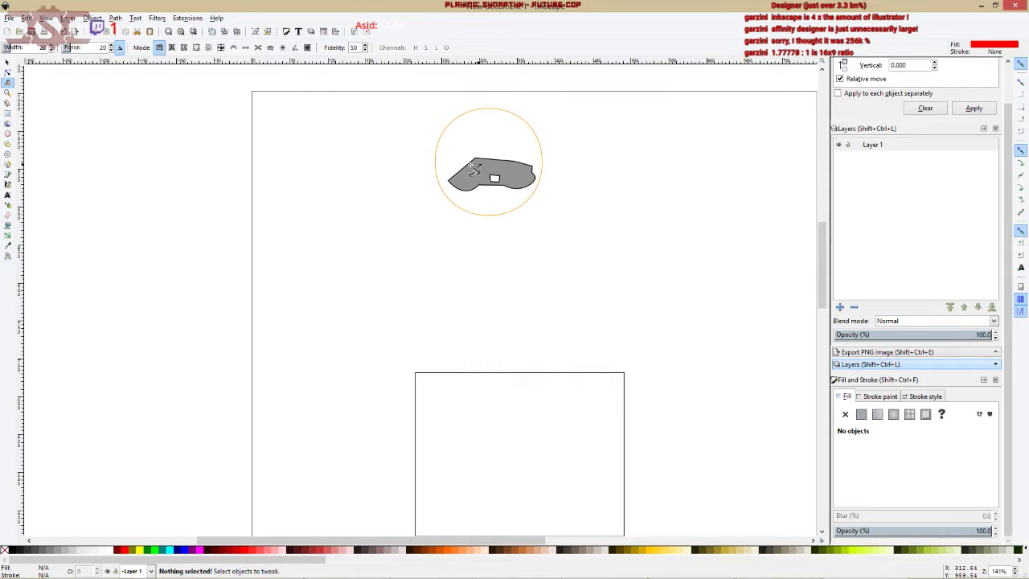
click(7, 63)
click(464, 170)
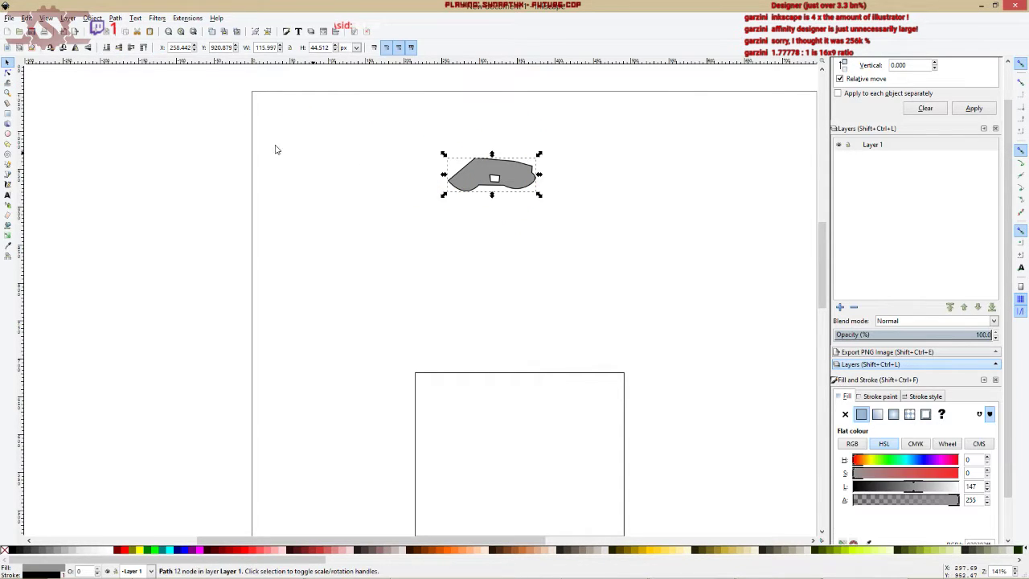
click(7, 82)
mouse_move(483, 193)
mouse_down()
mouse_move(519, 186)
mouse_move(541, 213)
mouse_move(497, 242)
mouse_move(586, 186)
mouse_move(625, 147)
mouse_up()
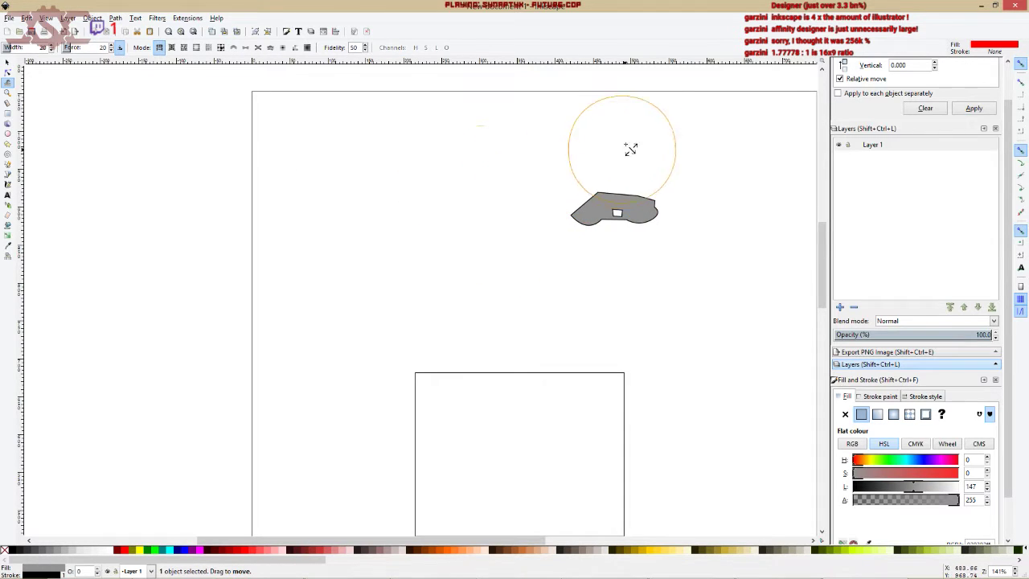
drag(745, 219, 576, 234)
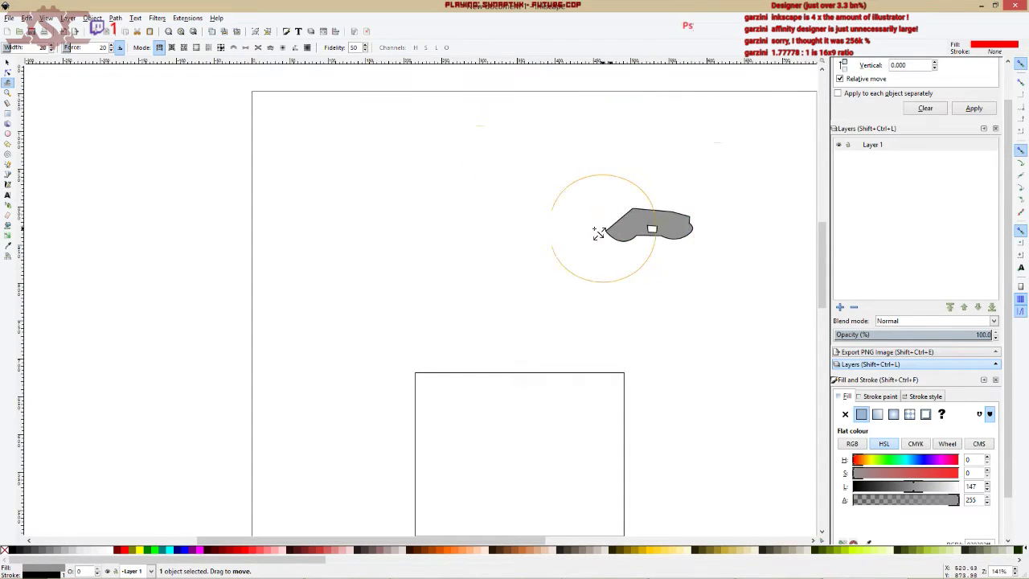
drag(619, 208, 551, 149)
drag(640, 236, 582, 195)
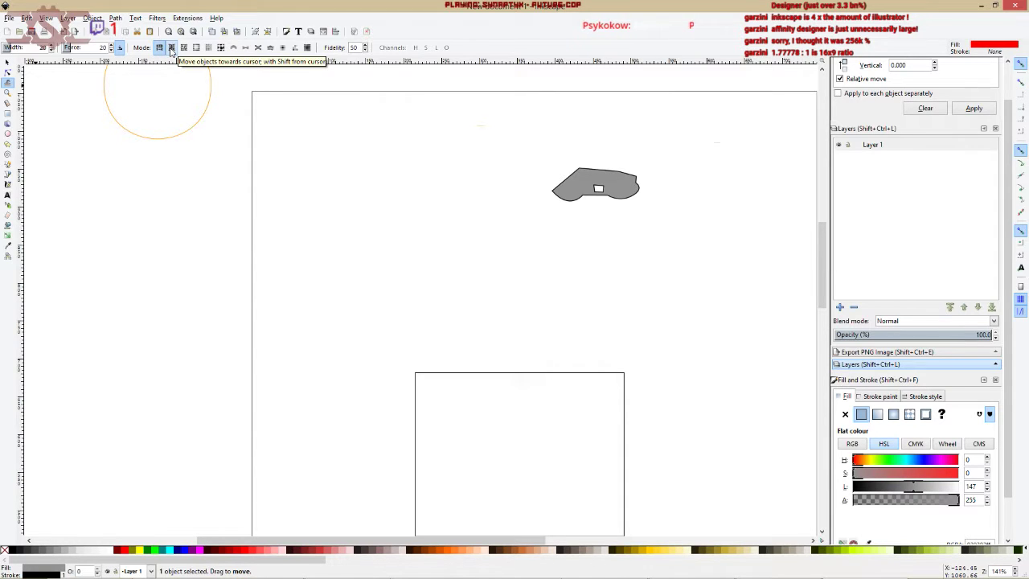
Try shrinking the grey shape to a tiny size with the Tweak tool's scale mode.
click(195, 47)
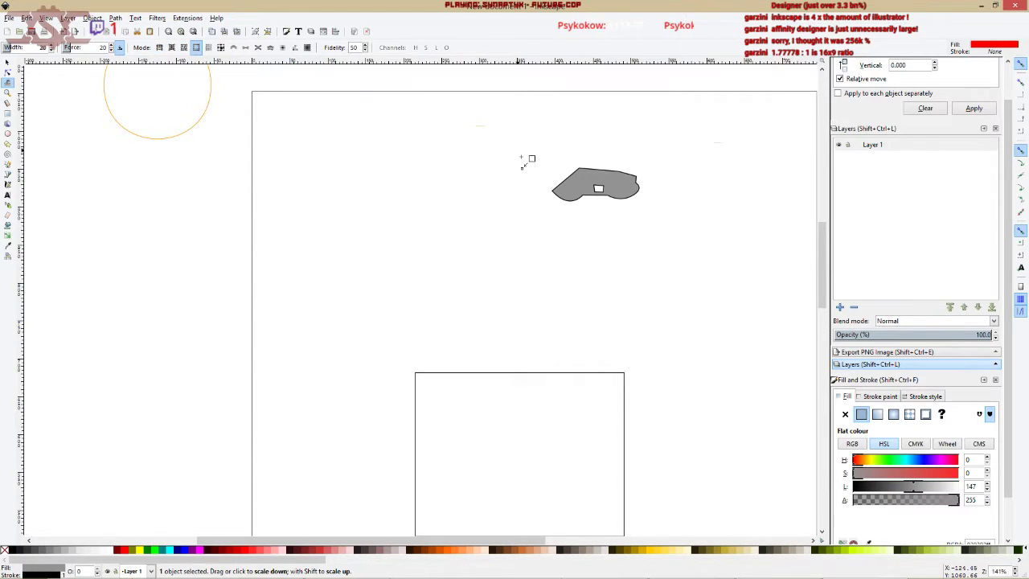
click(590, 180)
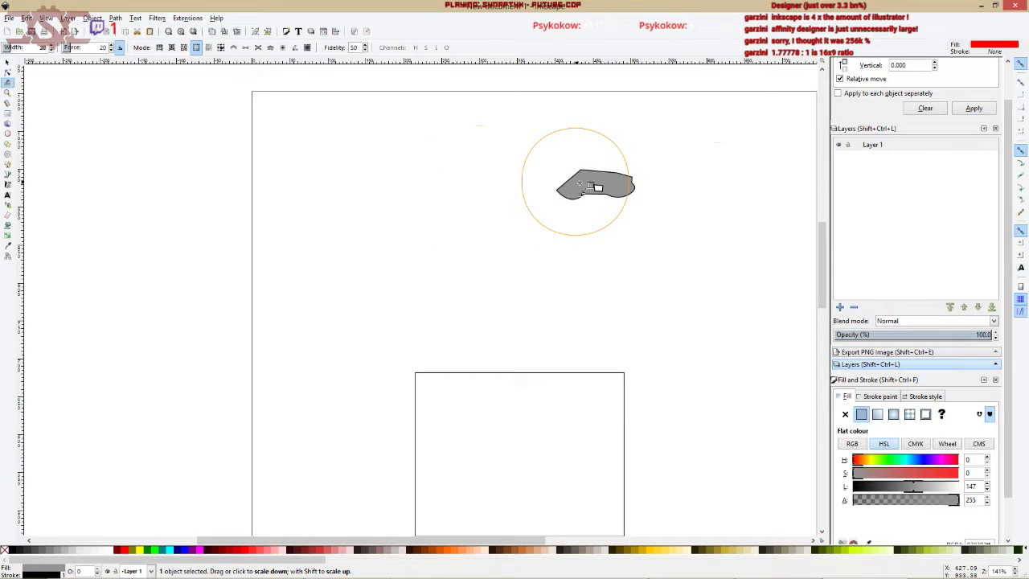
mouse_move(604, 179)
mouse_down()
mouse_move(587, 179)
mouse_move(614, 177)
mouse_move(596, 196)
mouse_move(577, 183)
mouse_move(595, 195)
mouse_move(577, 178)
mouse_up()
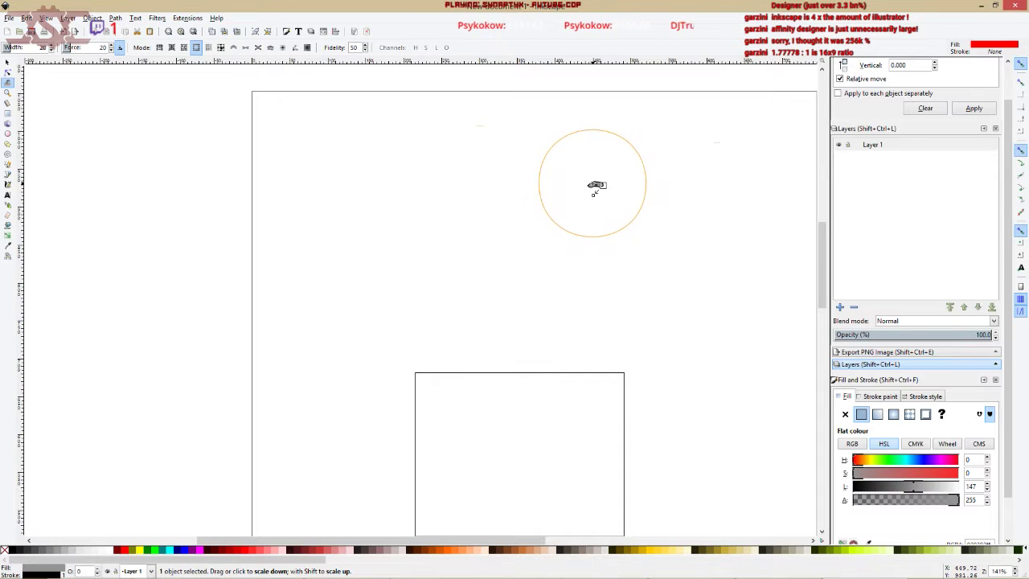
scroll(595, 184, up, 7)
mouse_move(602, 203)
mouse_down()
mouse_move(601, 218)
mouse_move(602, 184)
mouse_move(620, 188)
mouse_move(591, 190)
mouse_move(581, 175)
mouse_move(556, 188)
mouse_move(615, 188)
mouse_up()
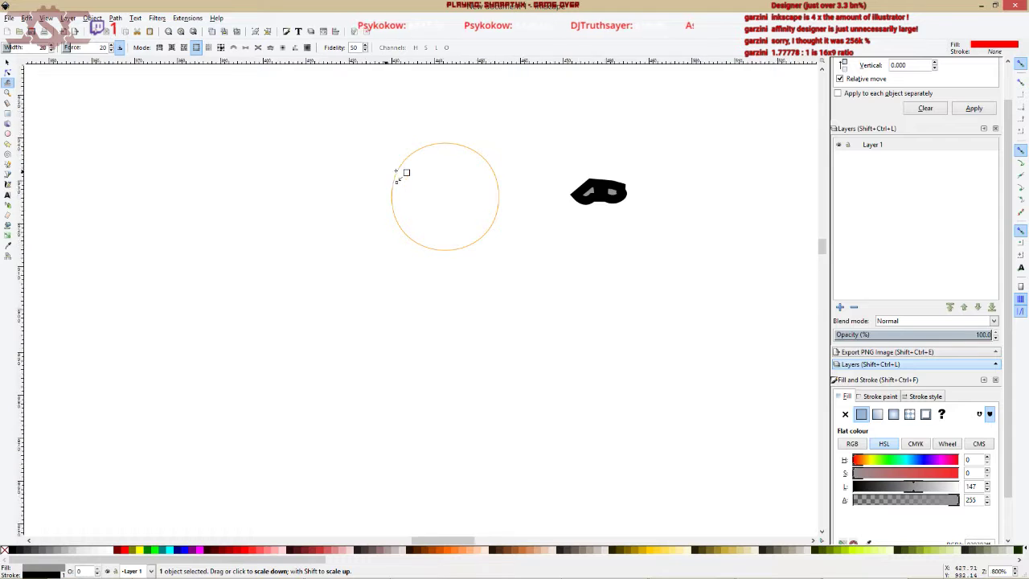
scroll(402, 172, down, 10)
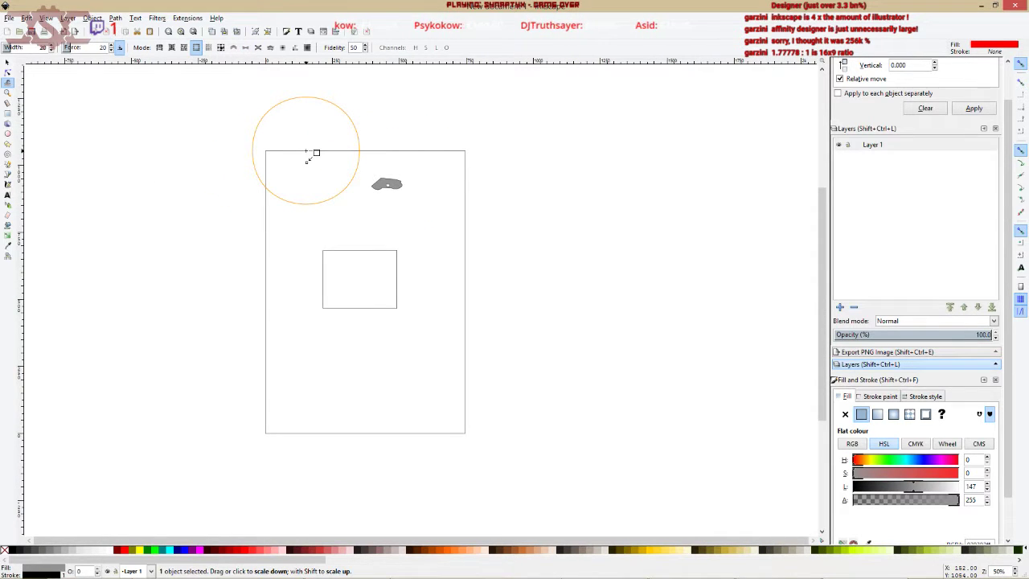
Nudge the grey shape leftward in large increments until it sits above the rectangle near the page's upper edge, and deselect it.
key(shift+Right)
key(shift+Down)
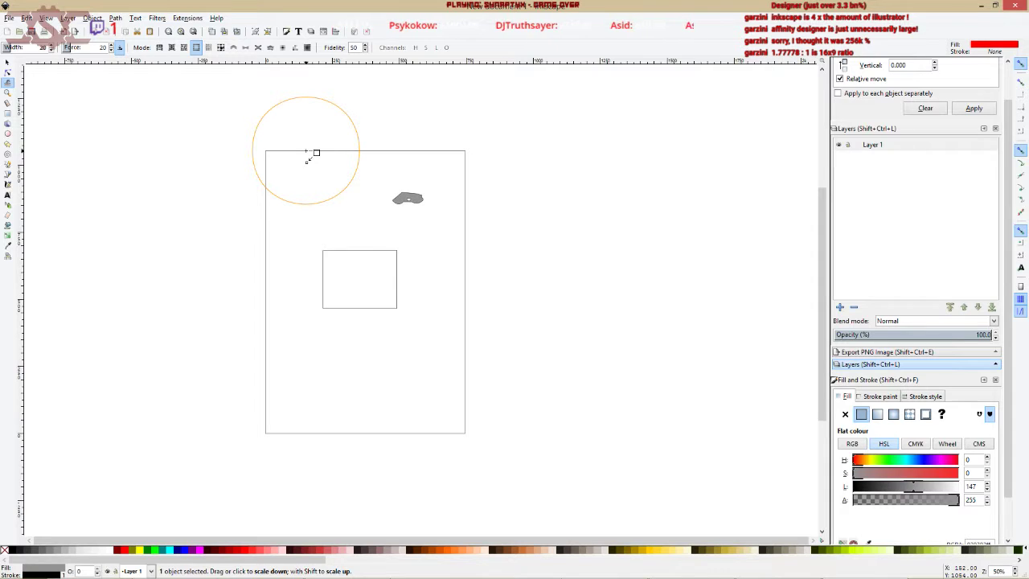
key(shift+Left)
key(shift+Left)
key(shift+Left)
key(shift+Left)
key(shift+Left)
key(shift+Left)
key(shift+Left)
key(shift+Up)
key(shift+Up)
key(Escape)
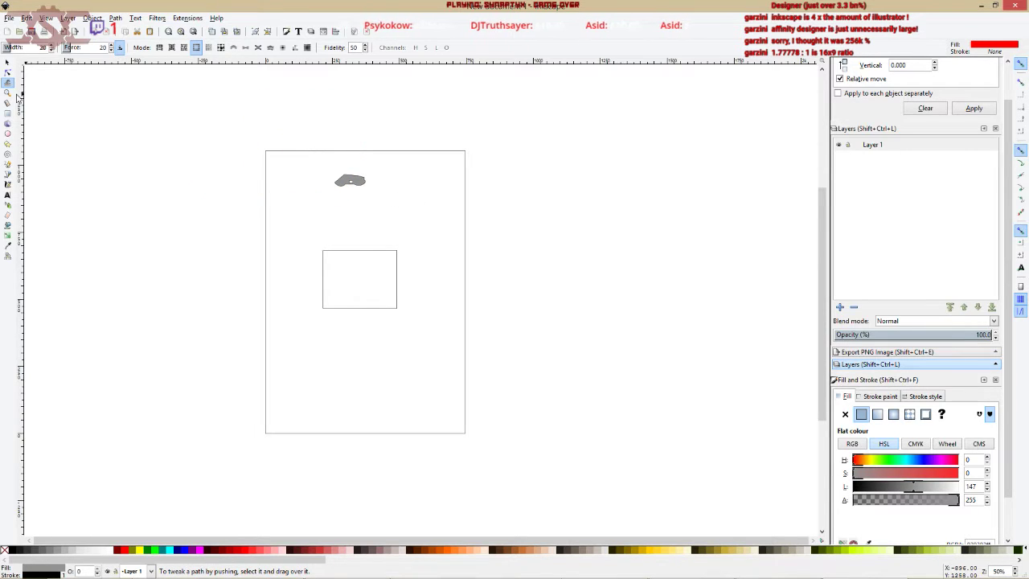
Try drawing a small ellipse below the rectangle.
click(7, 135)
mouse_move(326, 326)
mouse_down()
mouse_move(402, 395)
mouse_move(403, 361)
mouse_move(402, 383)
mouse_move(359, 386)
mouse_move(395, 381)
mouse_move(407, 352)
mouse_move(381, 364)
mouse_move(369, 402)
mouse_move(390, 367)
mouse_move(418, 366)
mouse_move(425, 402)
mouse_move(391, 413)
mouse_move(336, 393)
mouse_move(397, 357)
mouse_move(399, 407)
mouse_move(357, 425)
mouse_move(391, 391)
mouse_move(329, 329)
mouse_move(361, 372)
mouse_move(339, 340)
mouse_up()
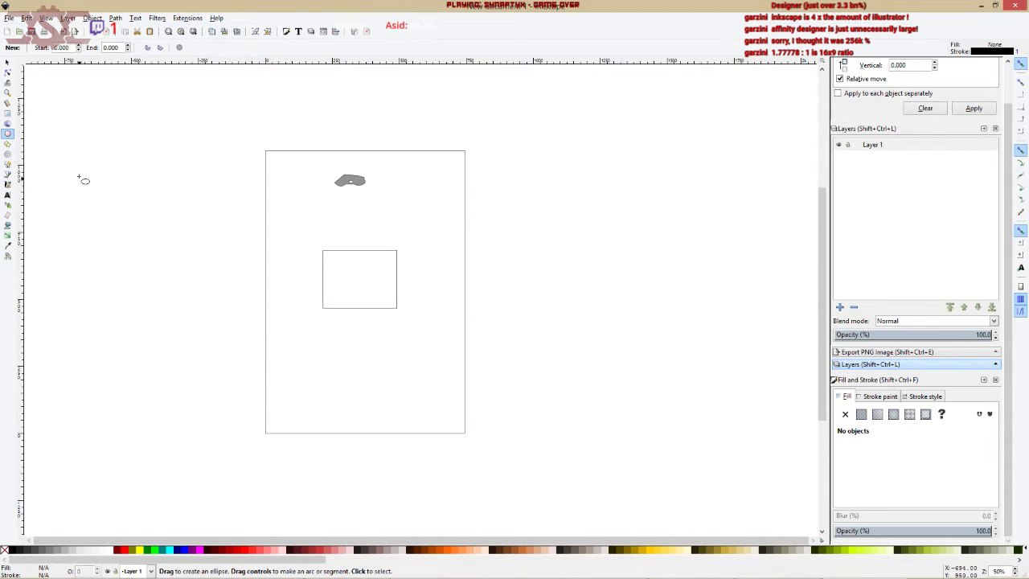
Draw a regular six-cornered polygon overlapping the rectangle's lower edge.
click(8, 144)
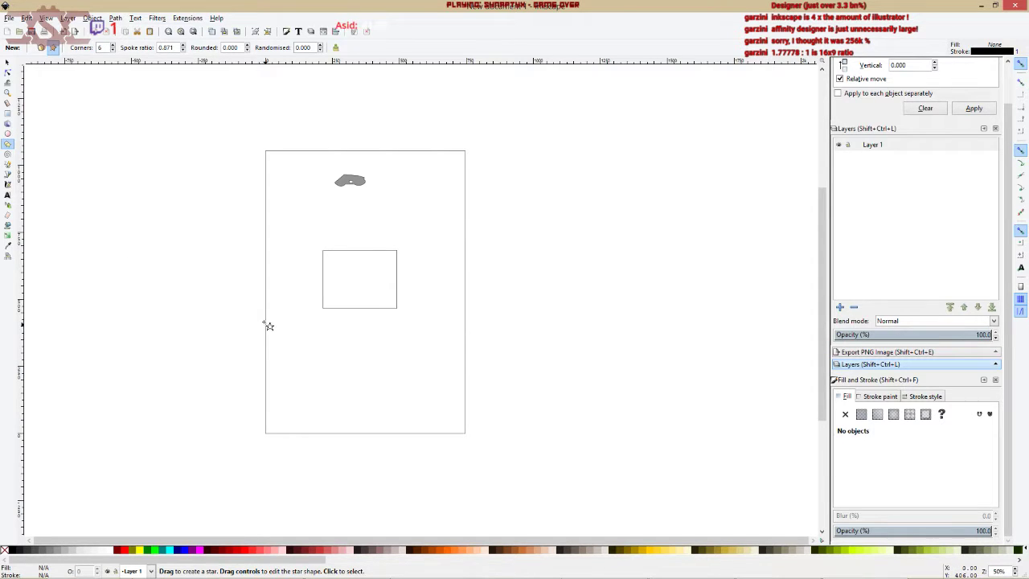
click(41, 48)
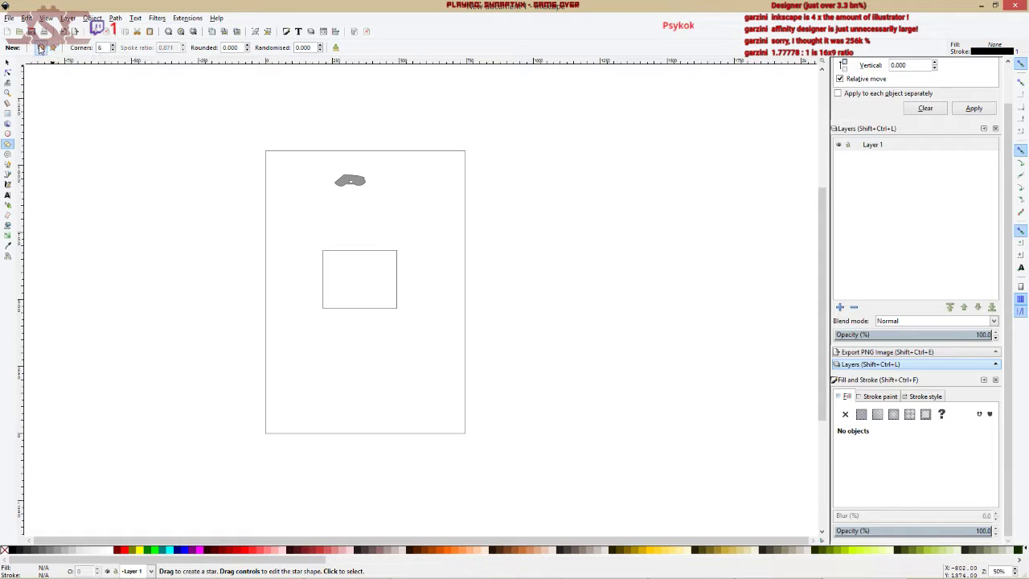
drag(348, 332, 328, 374)
Try corner counts of 4, 5 and 18 on the new polygon, and return it to 6 corners.
click(120, 50)
click(121, 50)
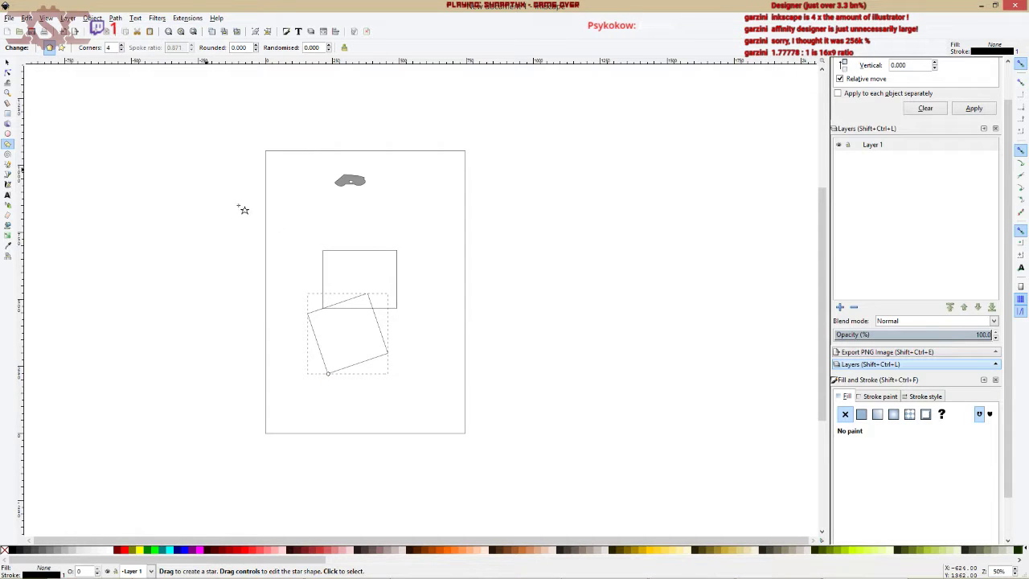
click(122, 46)
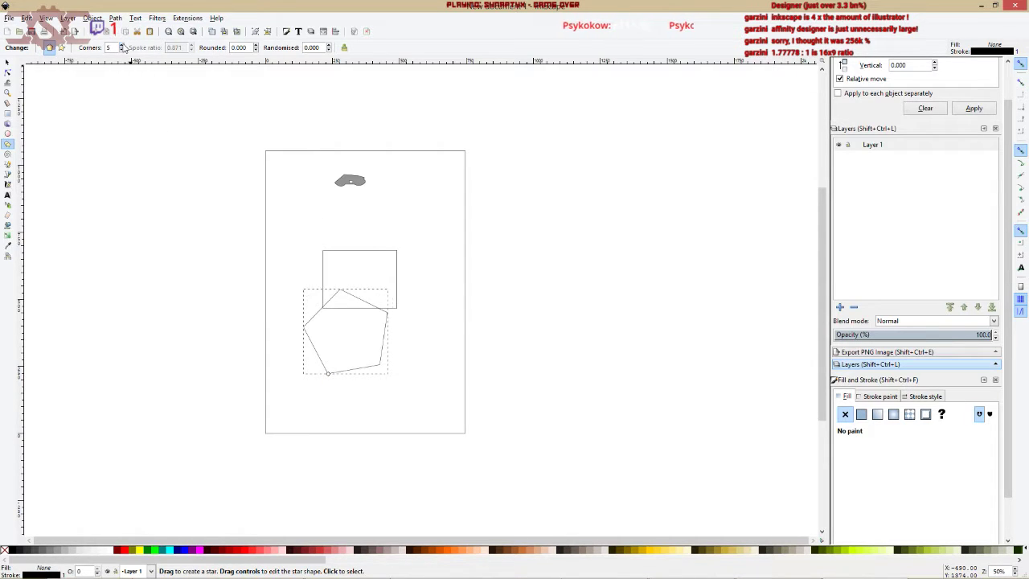
scroll(122, 46, up, 10)
scroll(123, 47, up, 3)
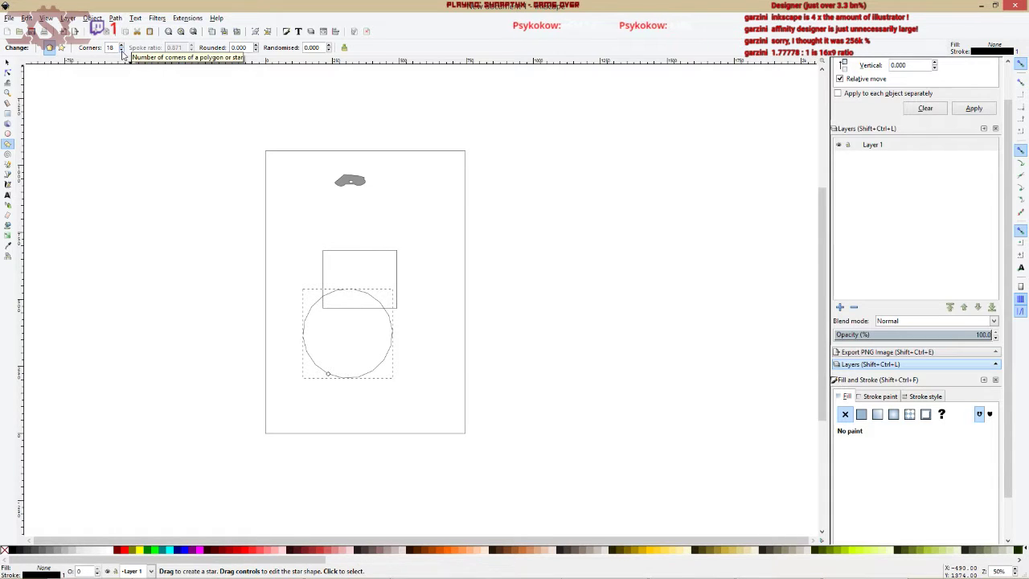
scroll(123, 52, down, 10)
scroll(122, 50, down, 2)
Convert the hexagon to a star, and draw and delete a second six-cornered star overlapping the grey shape.
click(61, 49)
drag(332, 211, 354, 228)
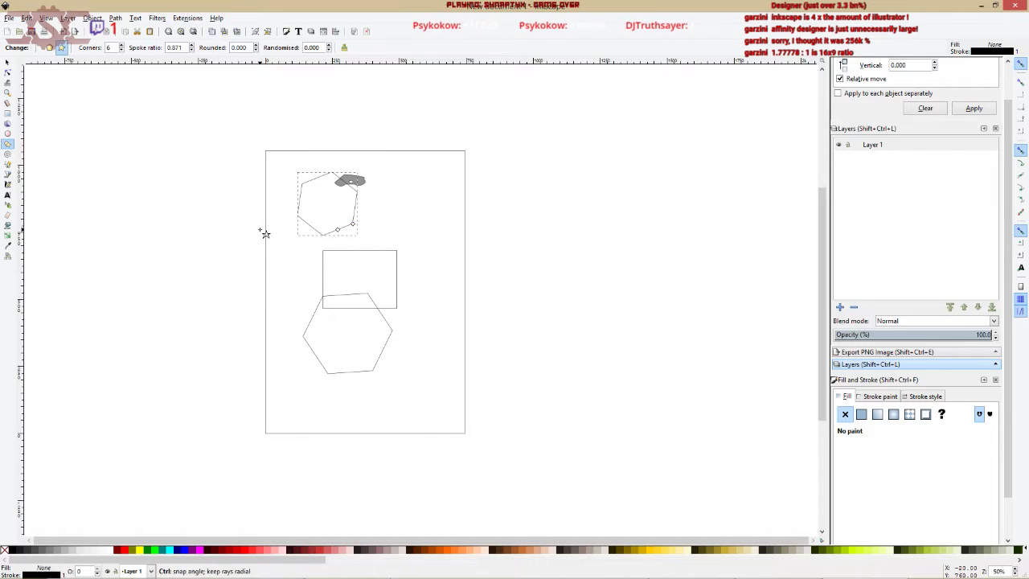
key(Delete)
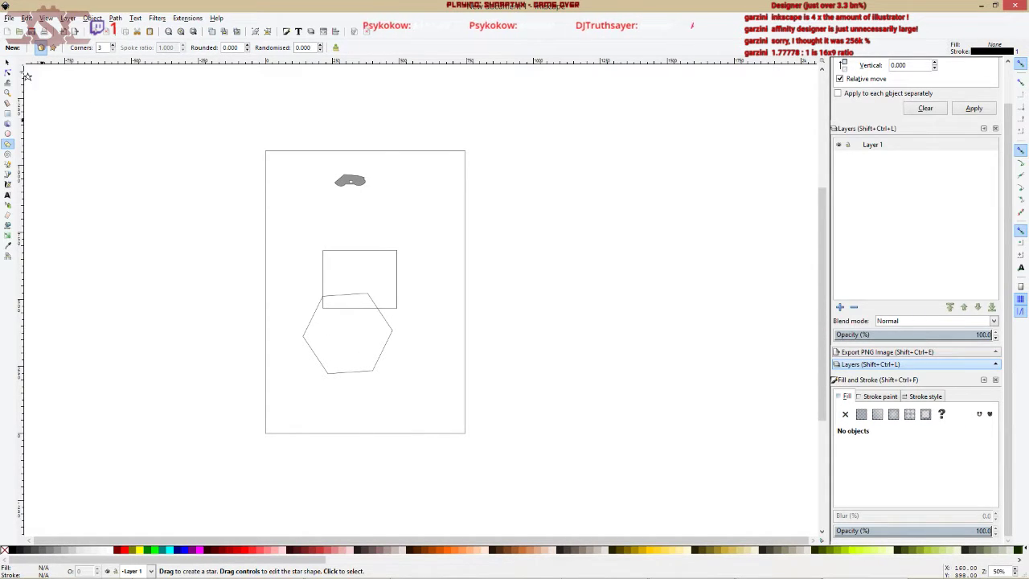
Select the six-cornered star below the rectangle and pull its base radius handle inward to form long, thin points.
key(s)
click(312, 322)
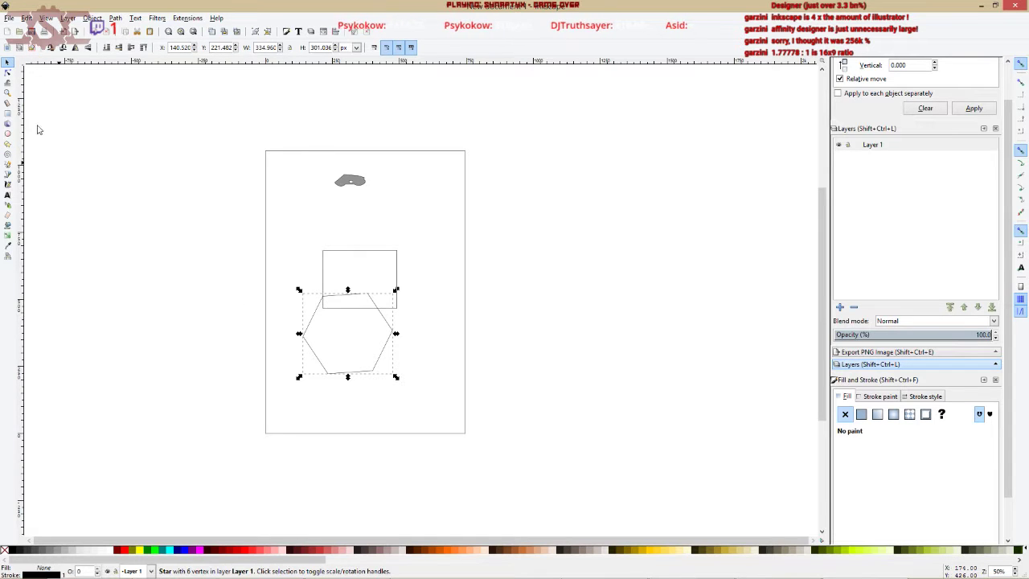
click(9, 145)
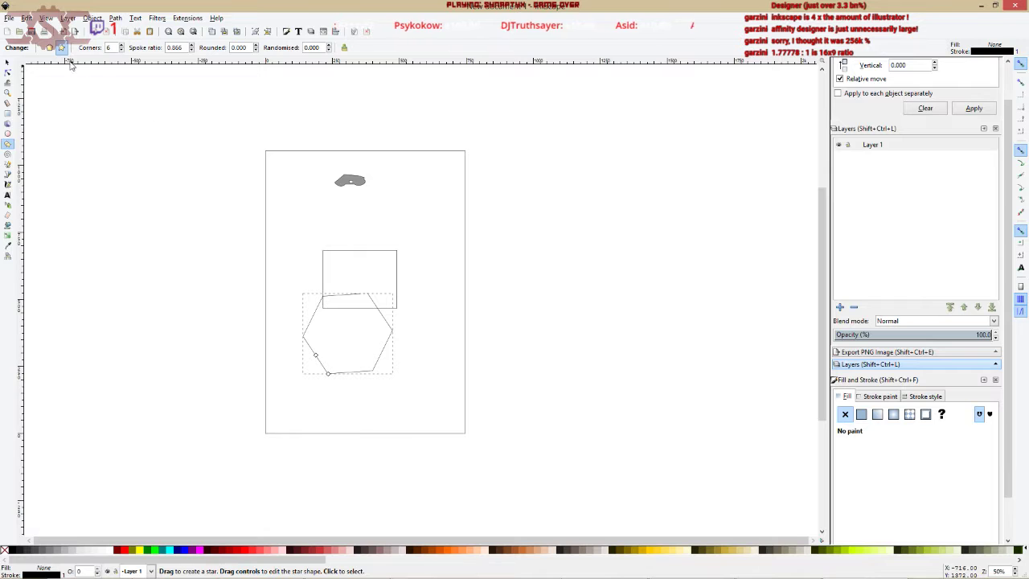
ctrl+scroll(327, 369, up, 2)
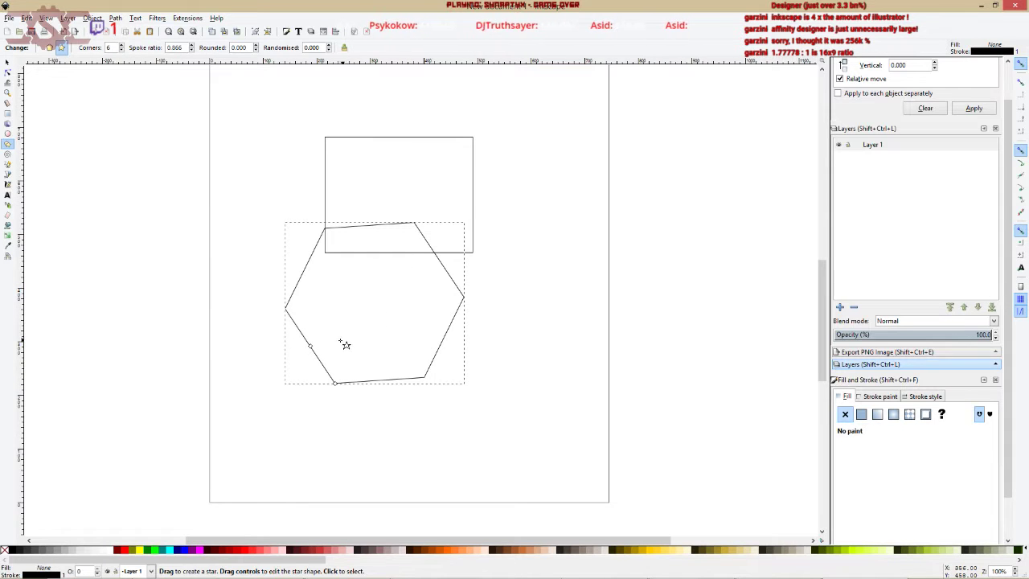
drag(313, 347, 355, 316)
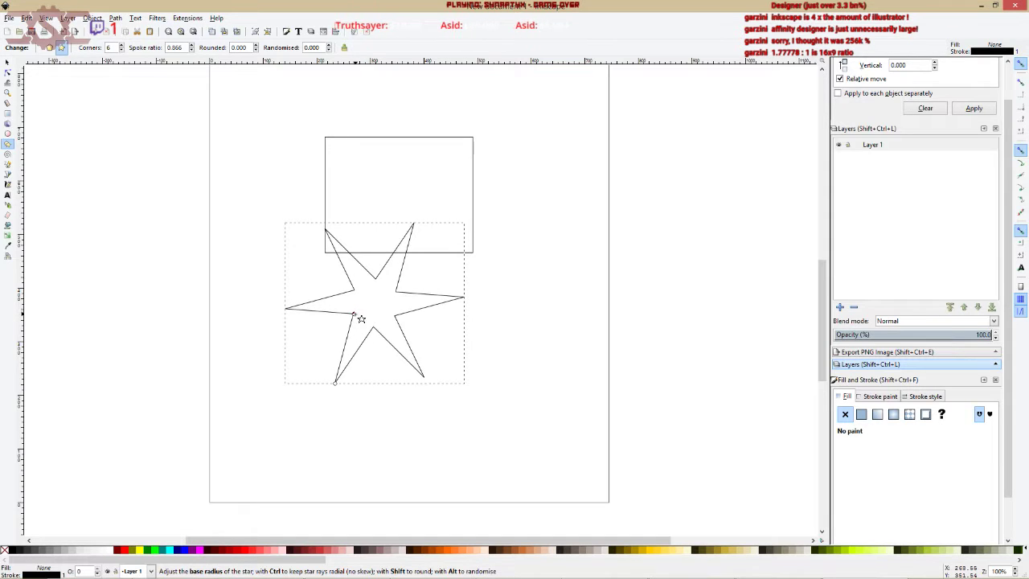
Set the star to 8 corners and widen its base radius to a spoke ratio of about 0.440.
click(121, 45)
click(121, 45)
mouse_move(358, 320)
mouse_down()
mouse_move(361, 296)
mouse_move(367, 305)
mouse_move(338, 301)
mouse_move(348, 306)
mouse_move(338, 319)
mouse_up()
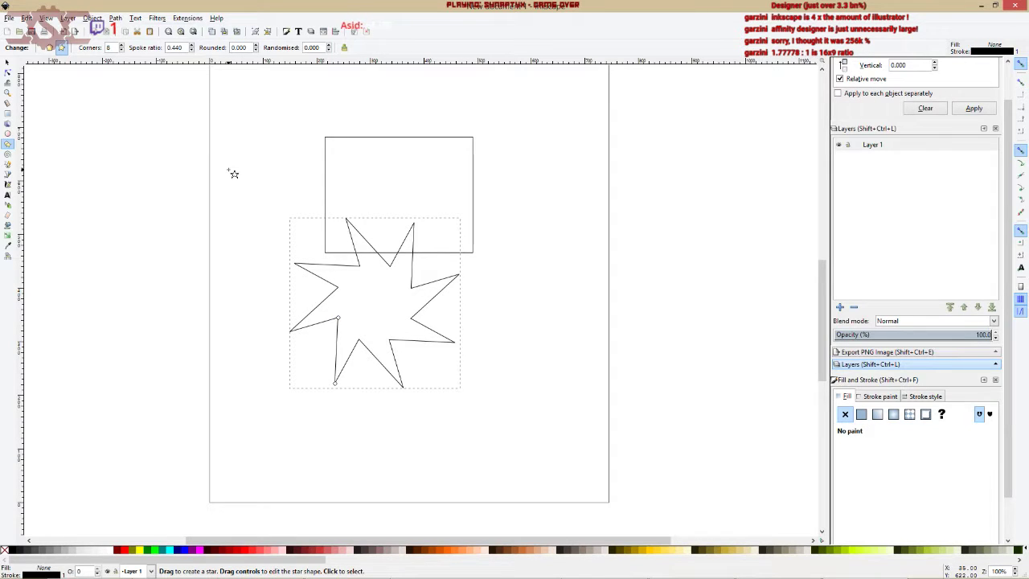
Switch to OBS to check the stream preview, and return to Inkscape.
key(alt+Tab)
key(alt+Tab)
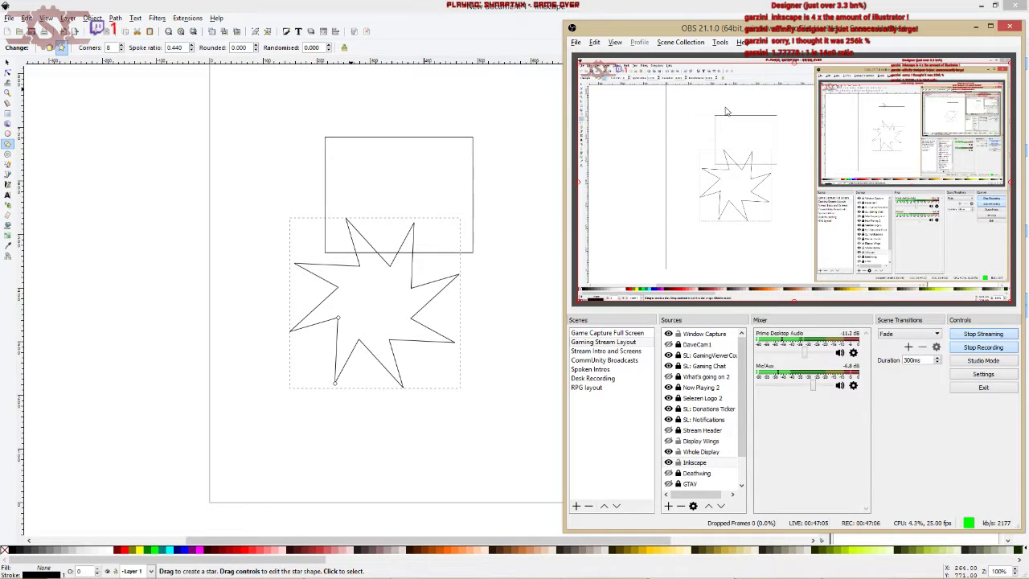
key(alt+Tab)
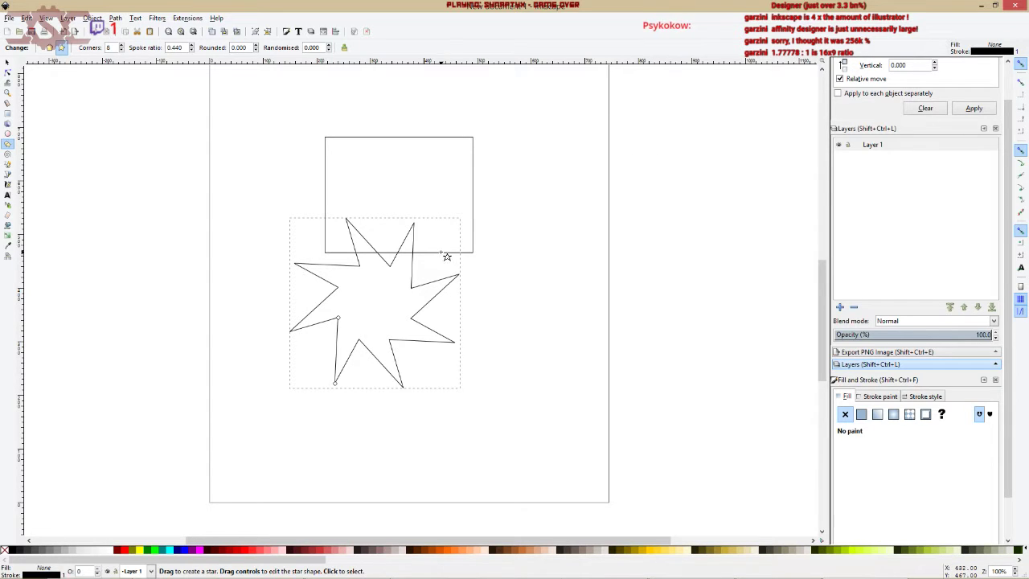
Draw a spiral beside the rectangle's right edge with the Spiral tool.
click(7, 166)
click(7, 153)
drag(533, 206, 512, 253)
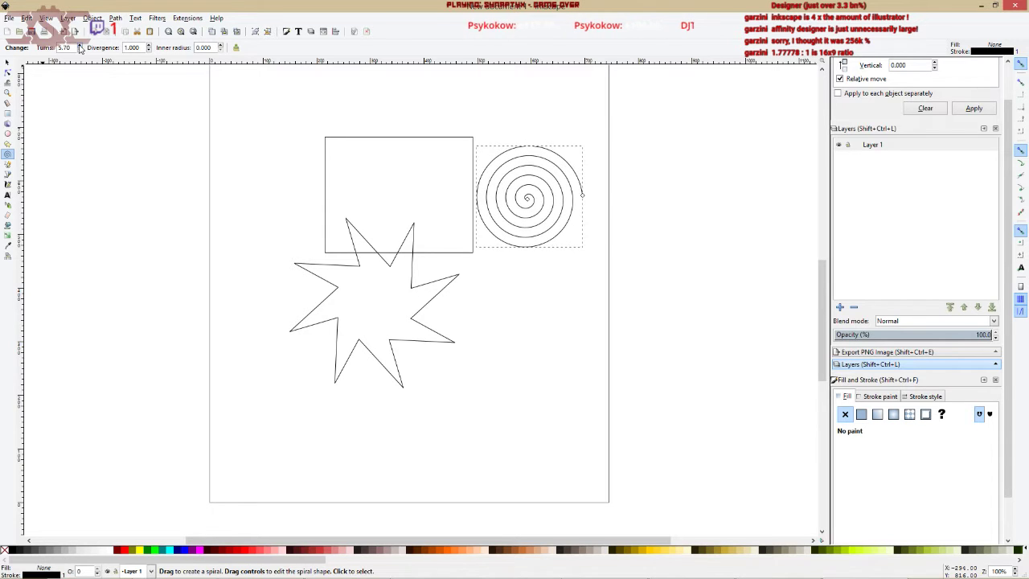
Set the spiral to 6 turns and try divergence values of 2.670 and 0.170.
click(149, 50)
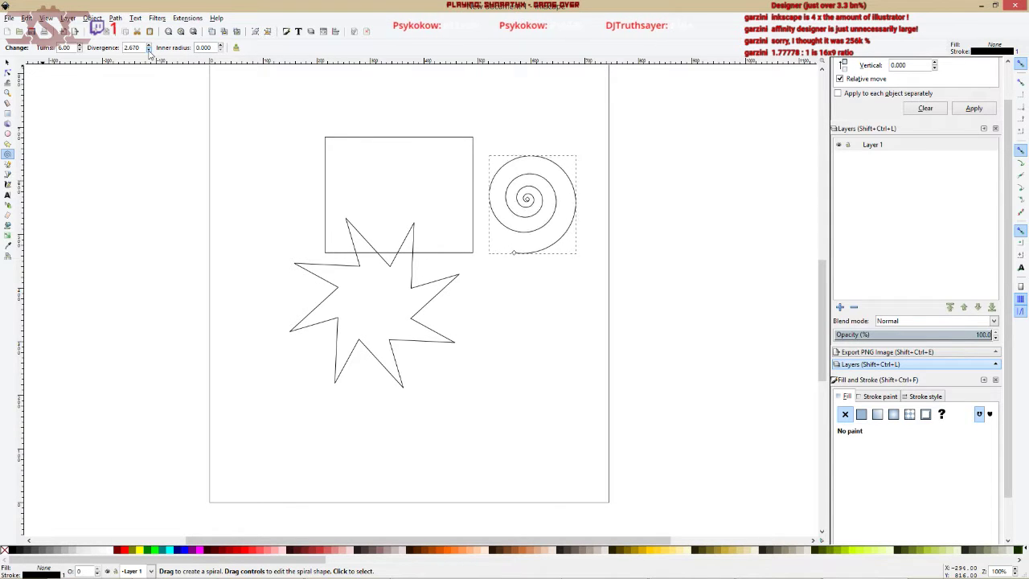
click(149, 46)
click(149, 47)
click(149, 46)
click(149, 47)
click(149, 47)
click(149, 47)
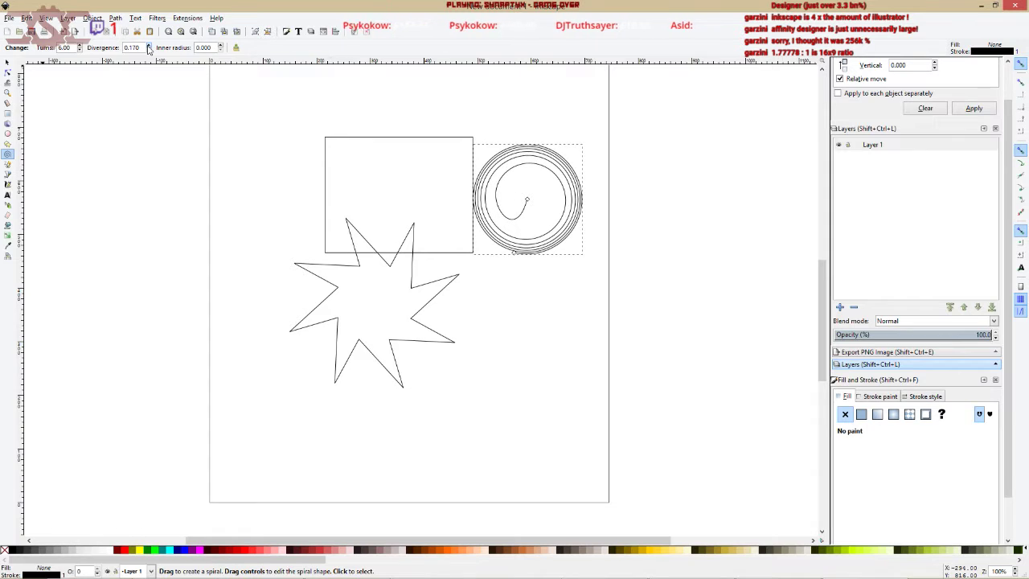
Return the spiral's divergence to 1.000.
click(148, 47)
click(149, 47)
click(149, 47)
click(149, 47)
click(148, 47)
click(149, 47)
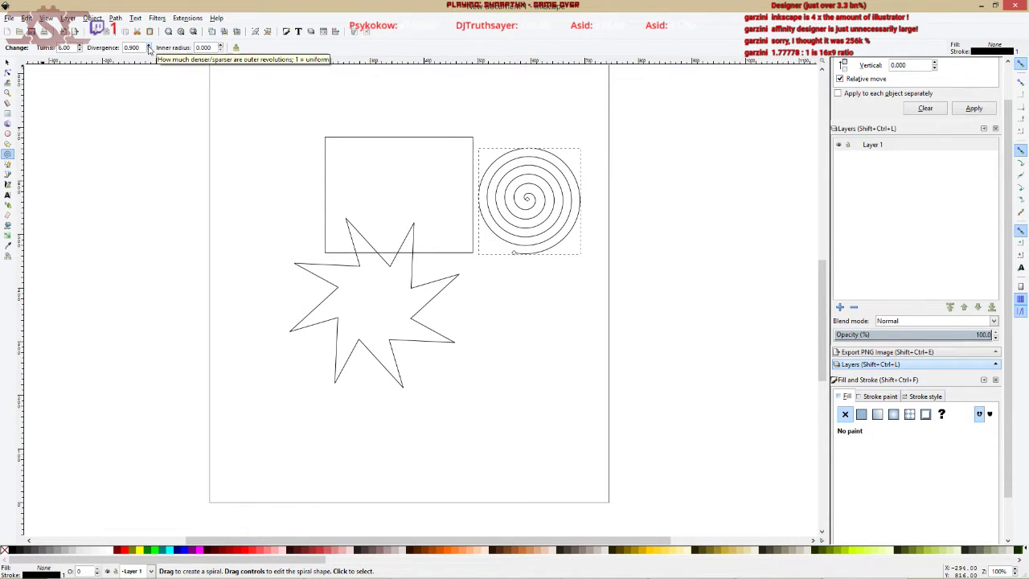
click(149, 46)
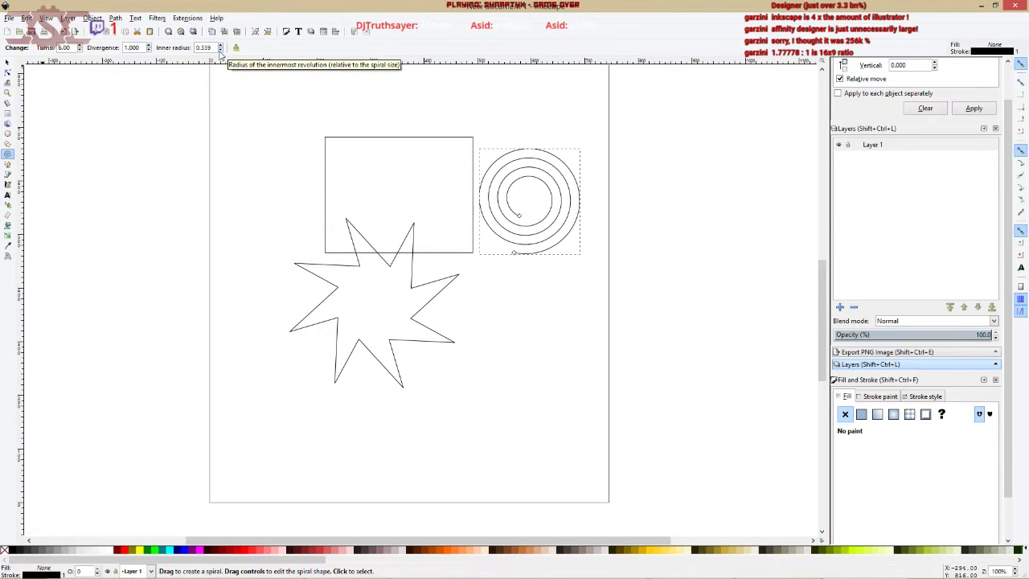
Try an inner radius of 0.339 on the spiral and reset it to 0.000.
click(220, 50)
click(220, 51)
click(220, 51)
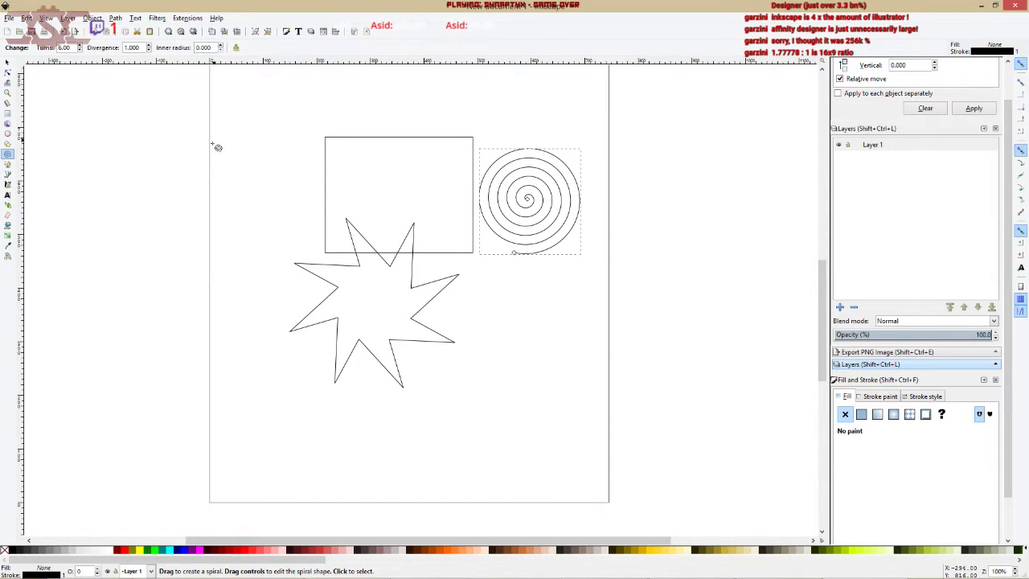
Draw a looping freehand line below the spiral with the Pencil tool, using no shape.
click(9, 166)
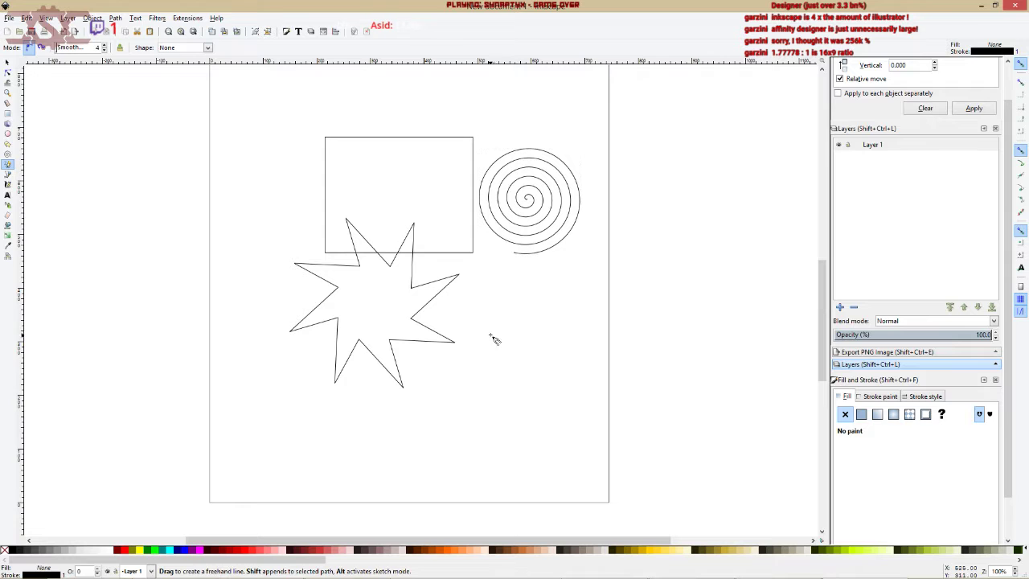
drag(491, 335, 499, 315)
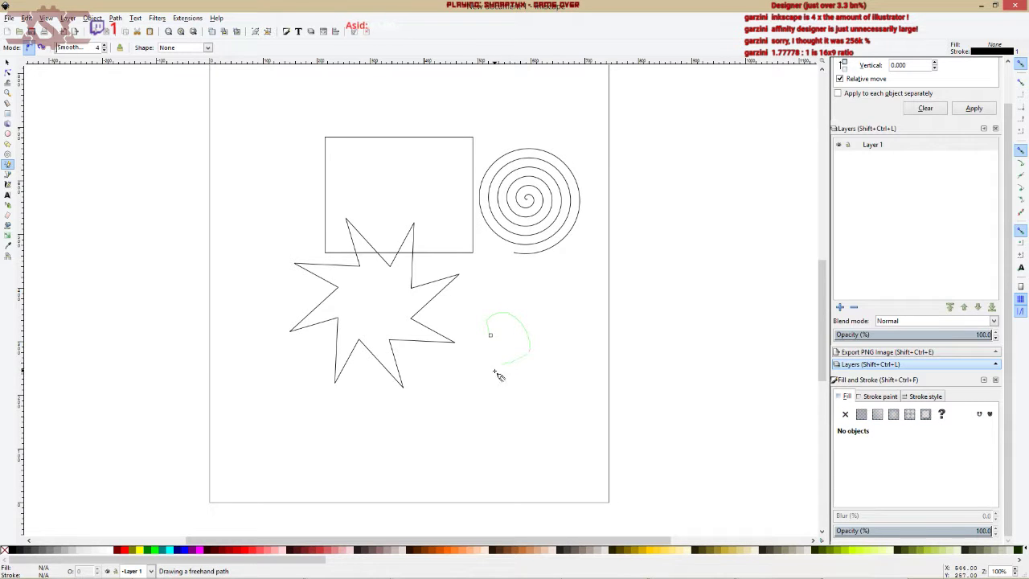
drag(518, 409, 551, 399)
drag(510, 354, 510, 352)
mouse_move(487, 573)
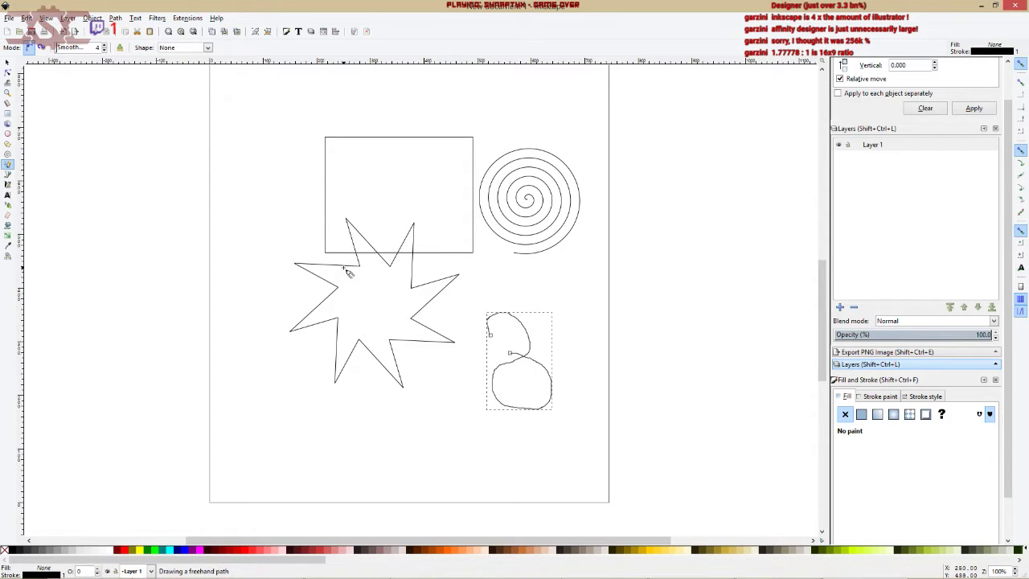
Select the rectangle, star, spiral and freehand line together and delete them.
click(7, 65)
drag(242, 98, 625, 441)
key(Delete)
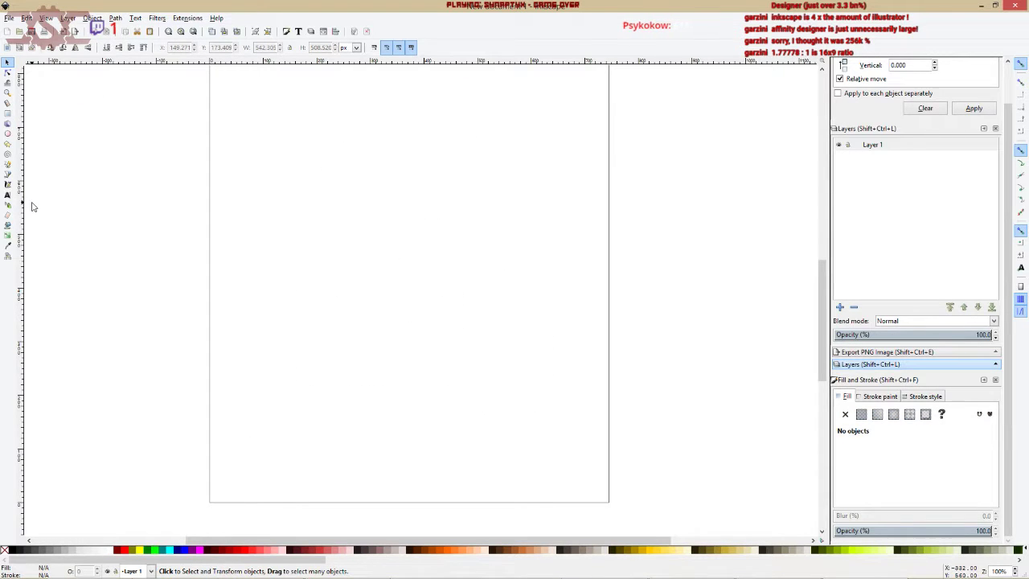
Draw an open Bezier path with a horizontal segment, a vertical segment upward and a wavy curve to the right.
click(9, 176)
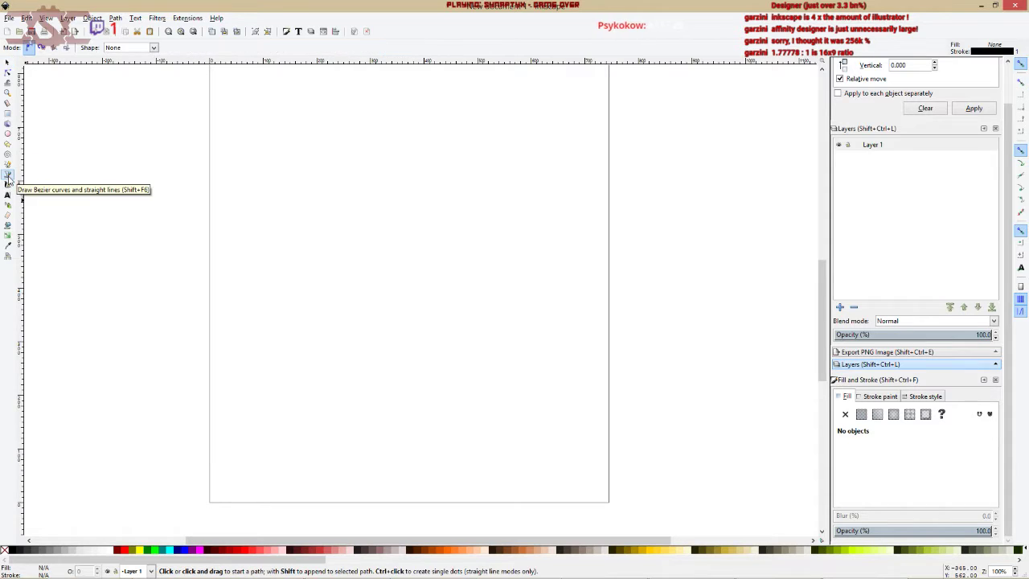
click(261, 275)
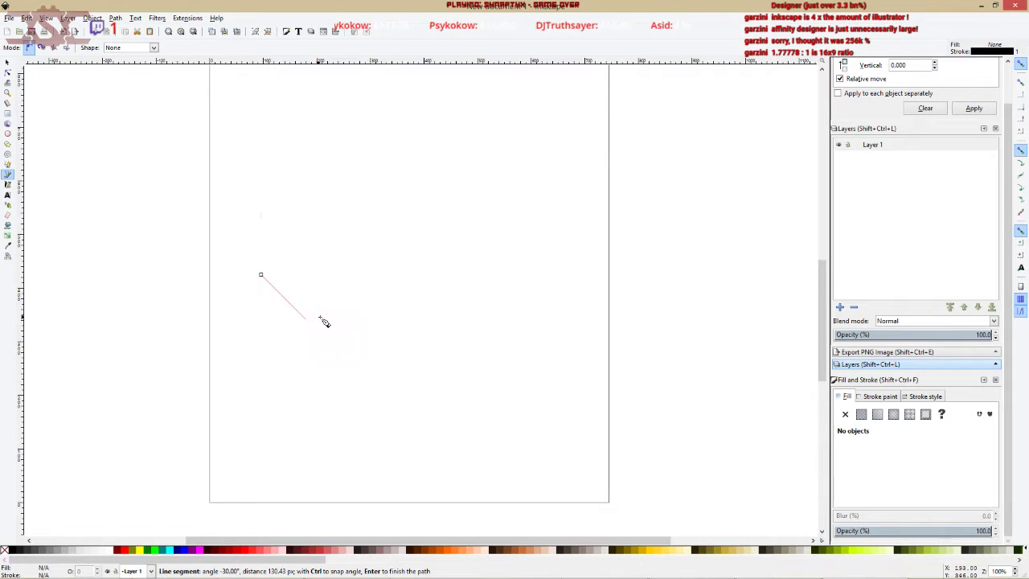
click(320, 274)
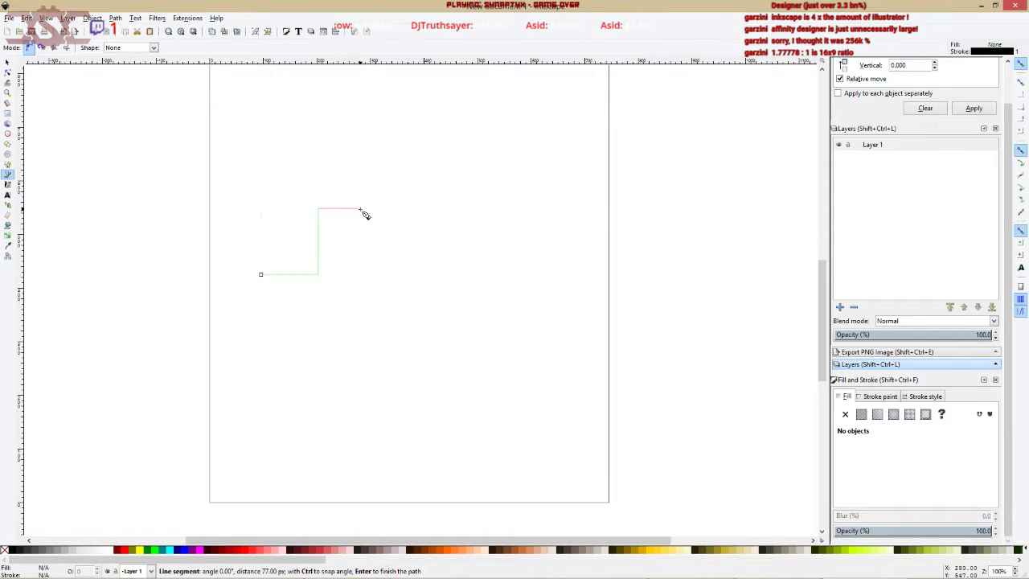
drag(362, 211, 389, 237)
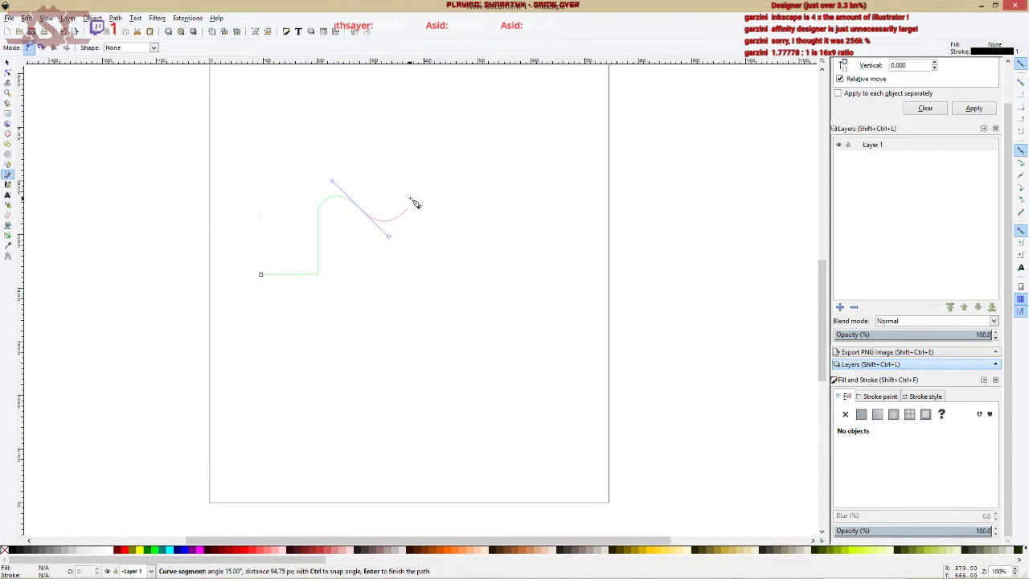
mouse_move(414, 207)
mouse_down()
mouse_move(442, 208)
mouse_move(426, 195)
mouse_up()
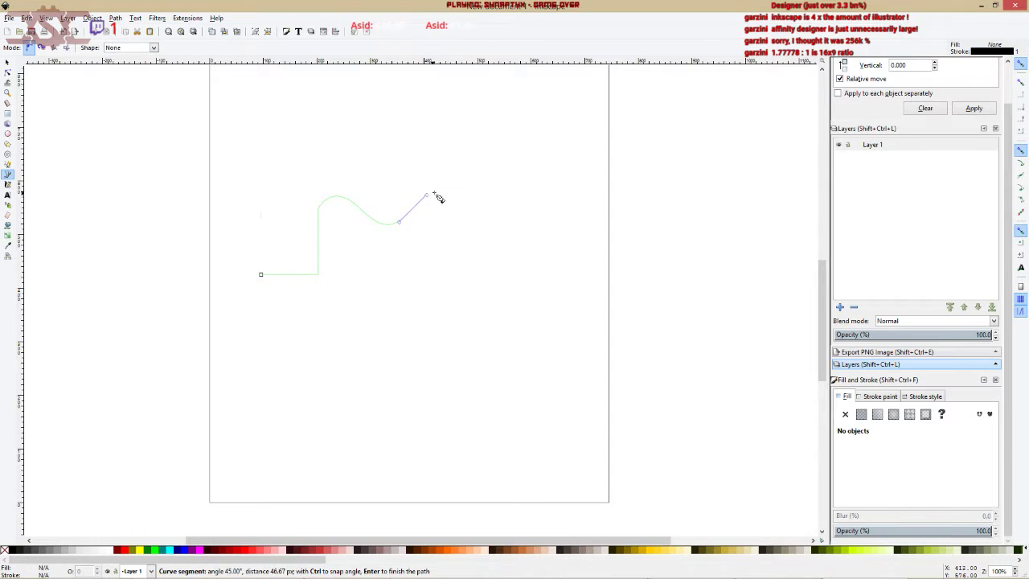
click(448, 230)
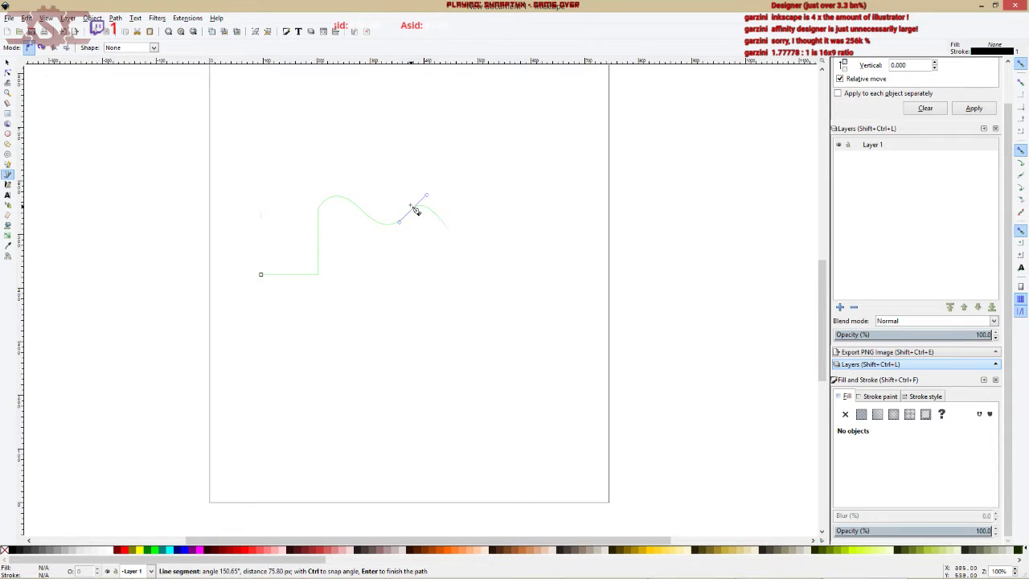
key(Return)
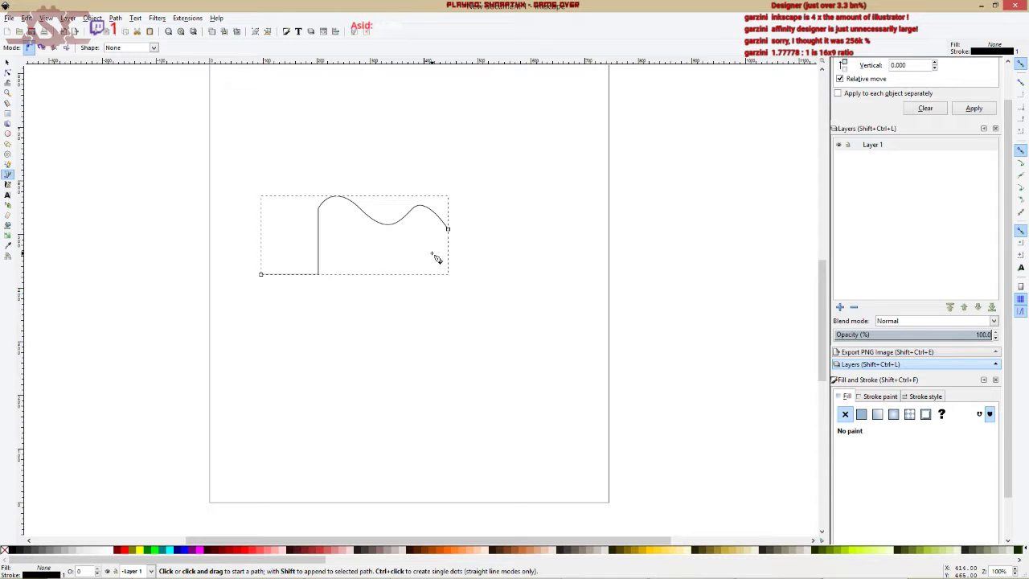
Extend the right end of the path with a straight segment sloping downward, and delete the whole path.
click(448, 230)
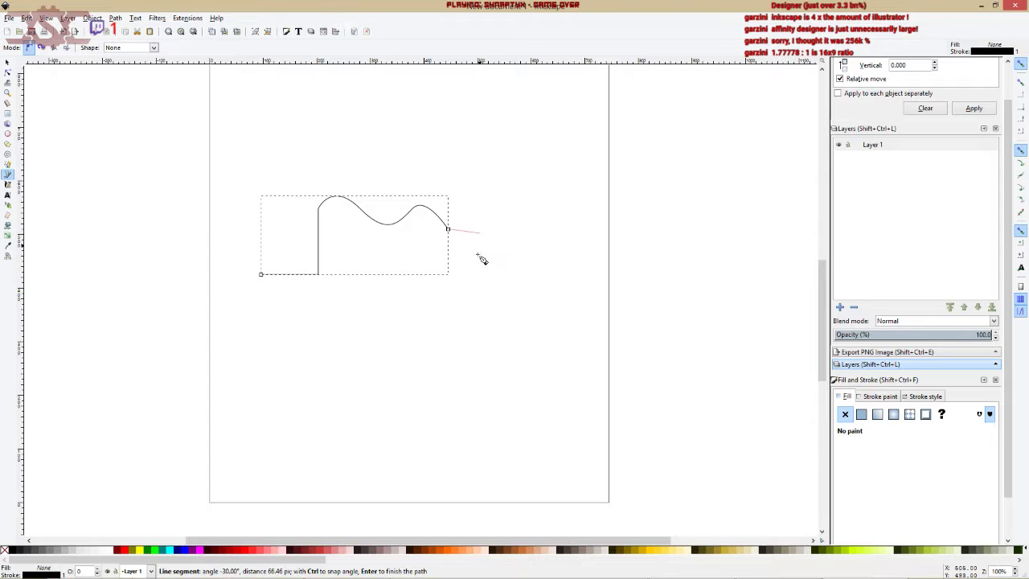
double_click(483, 263)
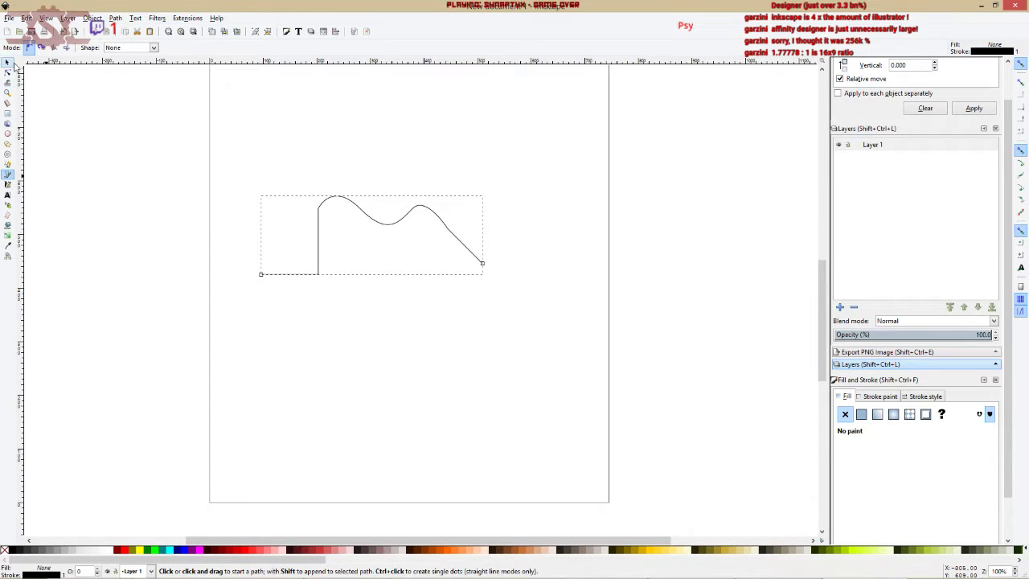
click(7, 62)
key(Delete)
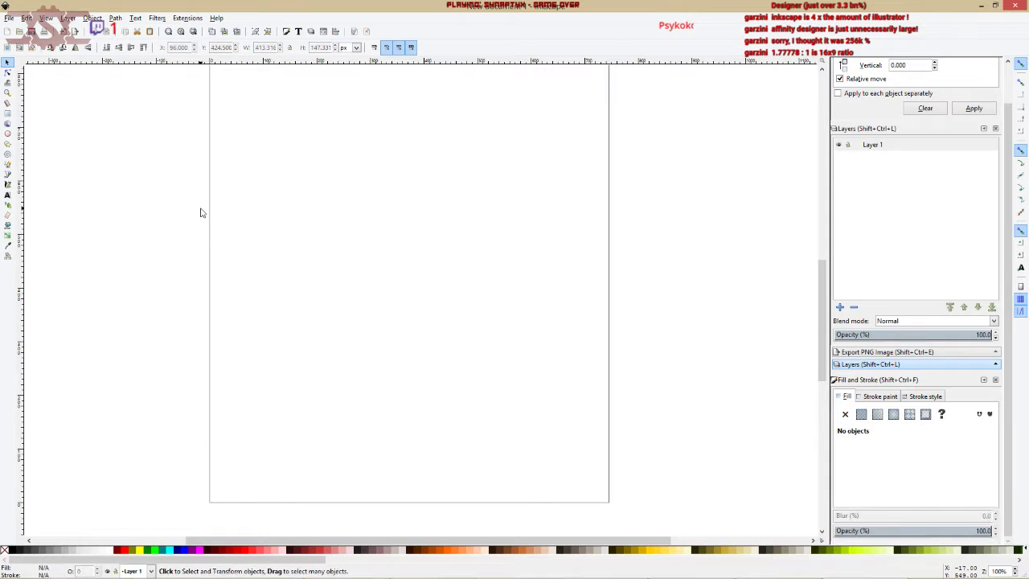
Draw a wavy calligraphic stroke across the page with no preset, and a smaller one below it with the Dip pen preset.
click(8, 185)
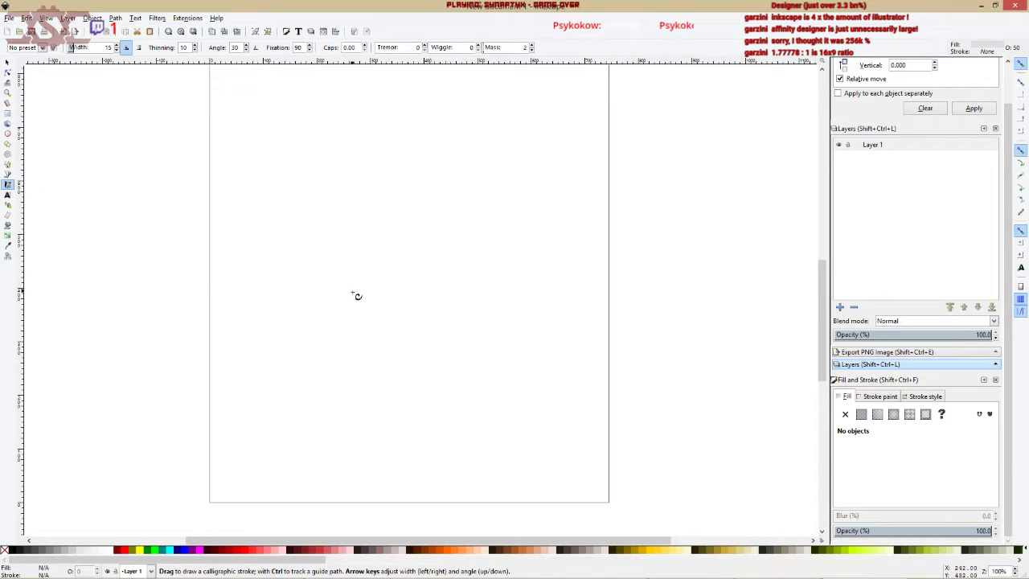
mouse_move(300, 229)
mouse_down()
mouse_move(335, 221)
mouse_move(347, 246)
mouse_move(313, 280)
mouse_move(324, 305)
mouse_move(345, 314)
mouse_move(371, 304)
mouse_move(381, 218)
mouse_move(393, 208)
mouse_move(424, 242)
mouse_move(393, 299)
mouse_move(406, 315)
mouse_move(428, 311)
mouse_move(453, 218)
mouse_move(468, 234)
mouse_move(465, 281)
mouse_move(486, 259)
mouse_move(470, 212)
mouse_move(496, 205)
mouse_move(498, 278)
mouse_up()
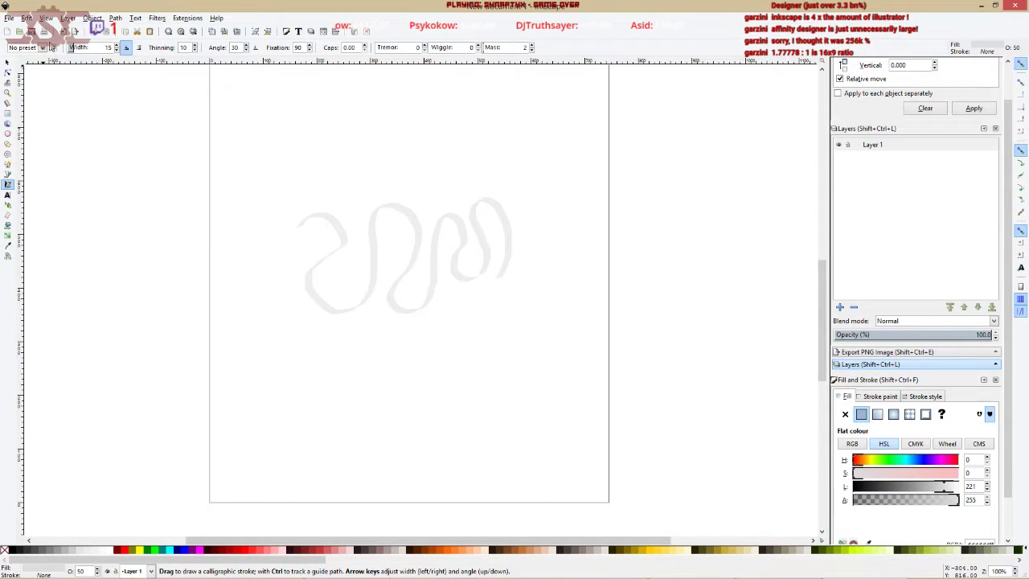
click(43, 49)
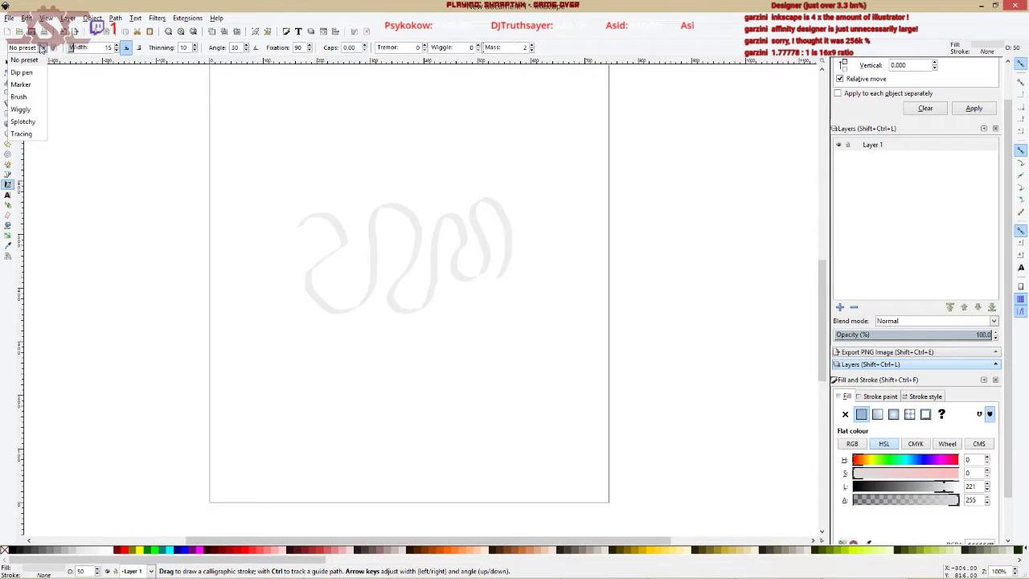
click(40, 73)
mouse_move(310, 370)
mouse_down()
mouse_move(334, 407)
mouse_move(370, 415)
mouse_move(384, 397)
mouse_move(370, 364)
mouse_move(348, 363)
mouse_move(325, 380)
mouse_move(316, 411)
mouse_up()
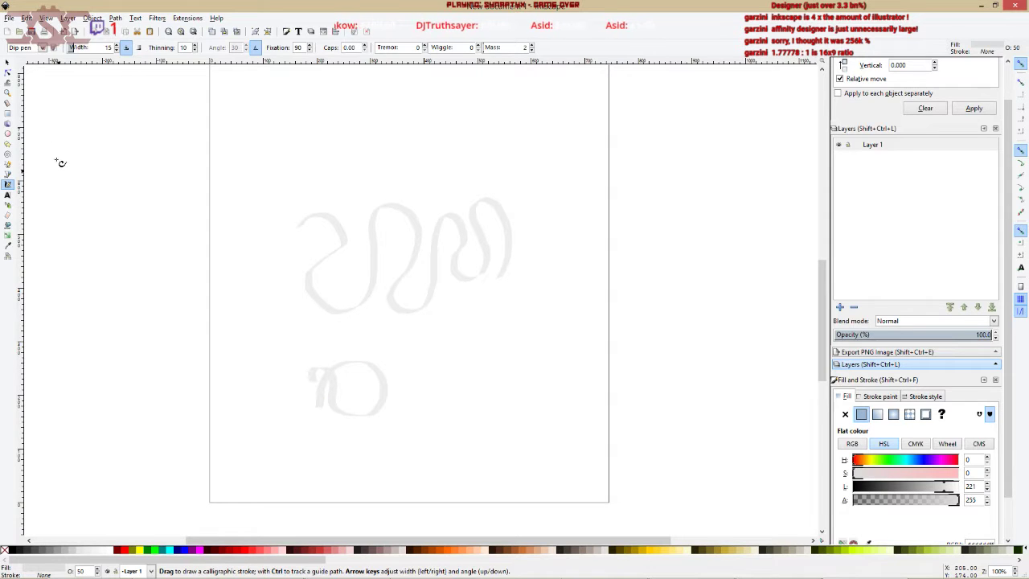
Draw a looping calligraphic stroke with the Marker preset to the right of the Dip pen stroke.
click(24, 48)
click(30, 87)
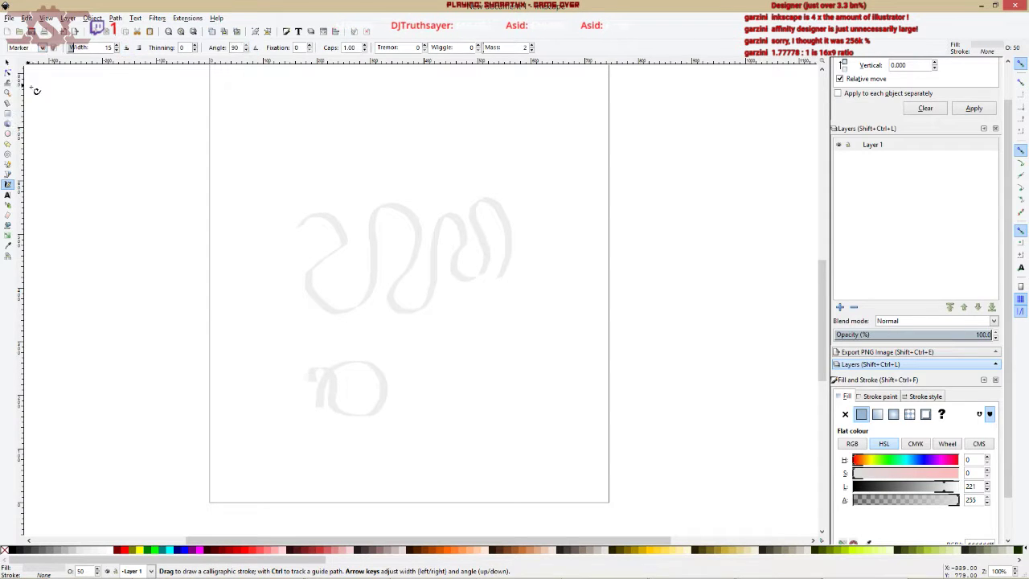
mouse_move(430, 380)
mouse_down()
mouse_move(445, 350)
mouse_move(483, 383)
mouse_move(506, 384)
mouse_move(526, 373)
mouse_move(519, 336)
mouse_move(489, 346)
mouse_move(481, 401)
mouse_up()
Draw a wavy calligraphic stroke with the Brush preset above the large no-preset stroke.
click(50, 48)
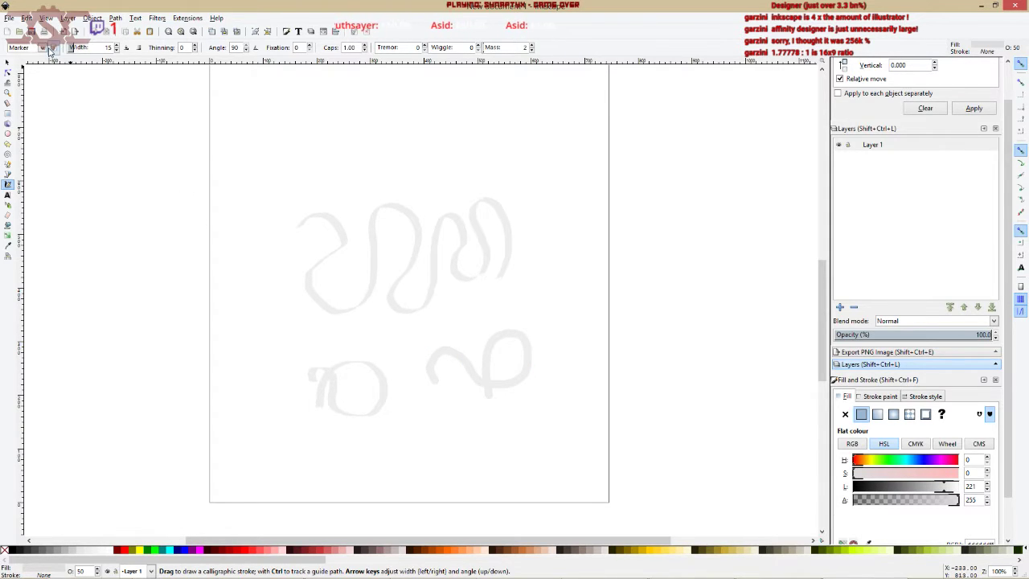
click(469, 321)
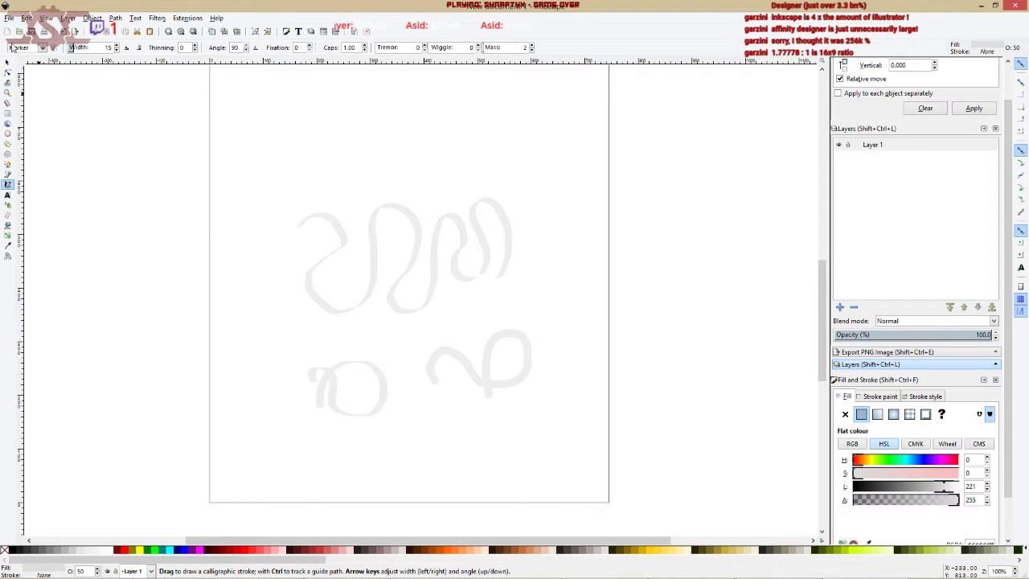
click(35, 48)
click(32, 97)
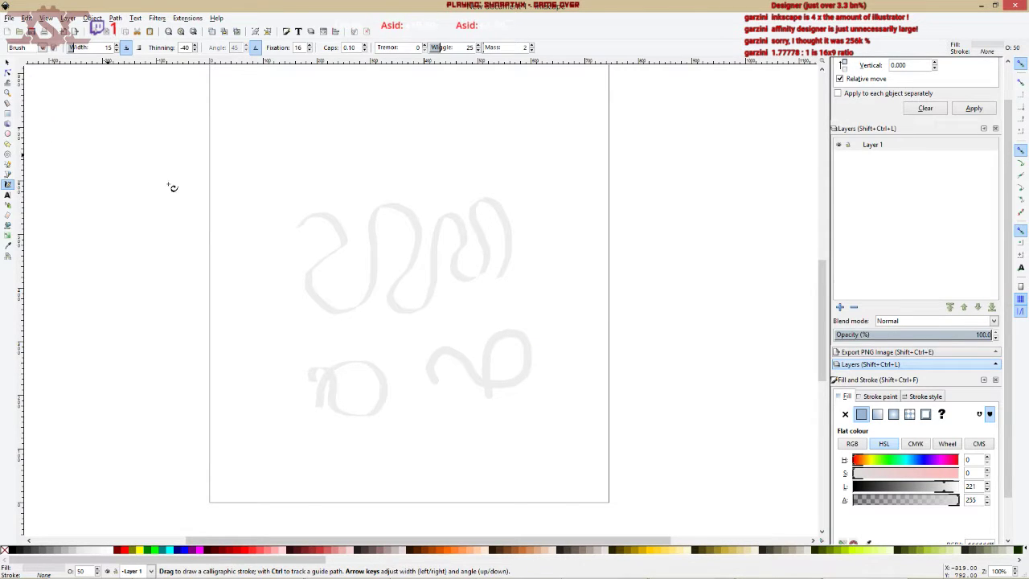
mouse_move(299, 154)
mouse_down()
mouse_move(333, 169)
mouse_move(304, 192)
mouse_move(309, 212)
mouse_move(330, 218)
mouse_move(365, 193)
mouse_move(382, 146)
mouse_move(407, 143)
mouse_move(430, 185)
mouse_up()
Draw a curved calligraphic stroke with the Wiggly preset, arching over and around the looping Marker stroke.
click(41, 47)
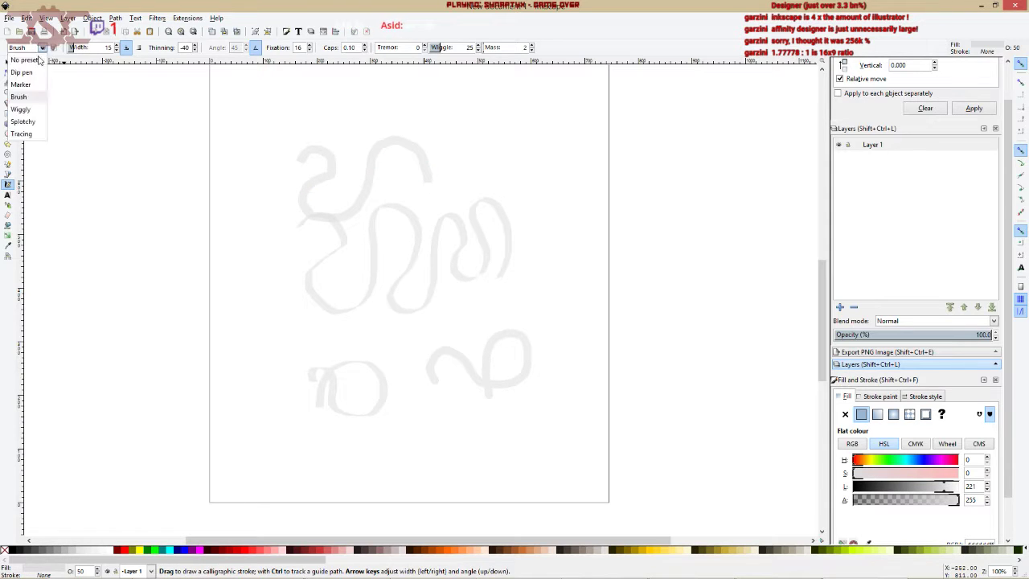
click(24, 106)
mouse_move(414, 345)
mouse_down()
mouse_move(469, 327)
mouse_move(509, 293)
mouse_move(528, 294)
mouse_move(552, 317)
mouse_move(536, 389)
mouse_up()
drag(500, 426, 464, 422)
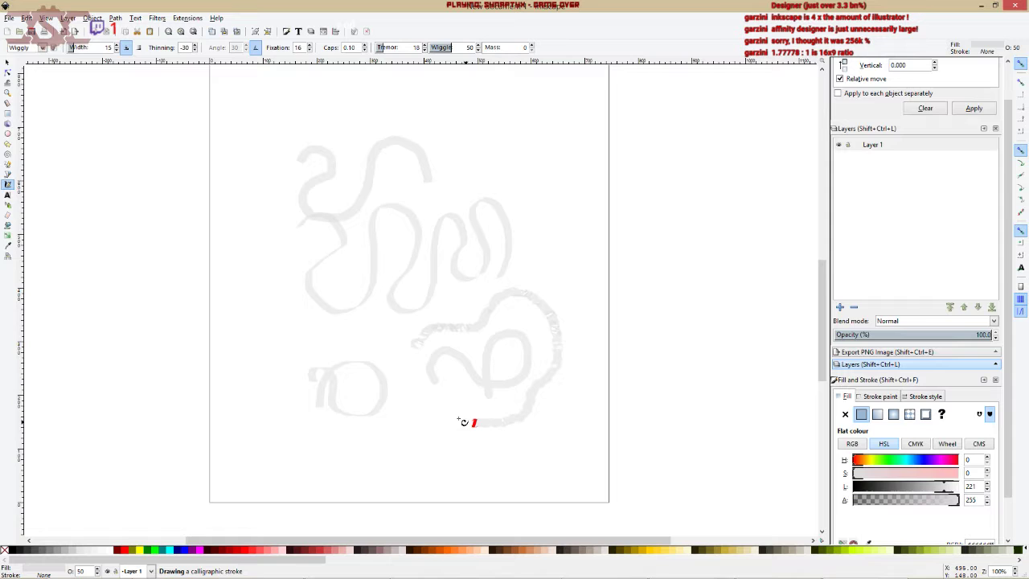
drag(218, 206, 214, 207)
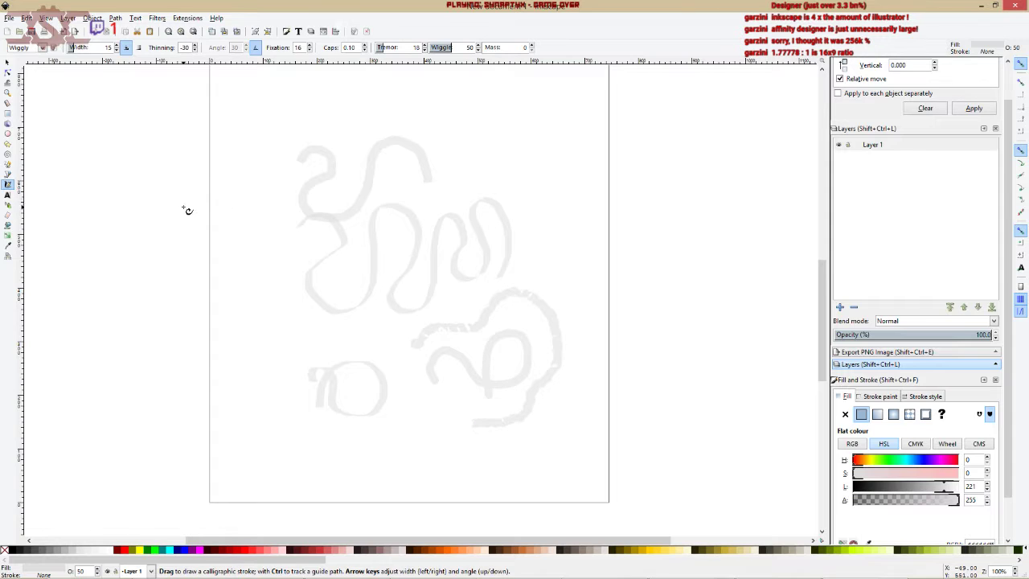
Draw a thick C-shaped calligraphic stroke with the Splotchy preset across the right part of the existing strokes.
click(44, 50)
click(24, 131)
mouse_move(441, 206)
mouse_down()
mouse_move(465, 176)
mouse_move(492, 181)
mouse_up()
drag(507, 297, 438, 326)
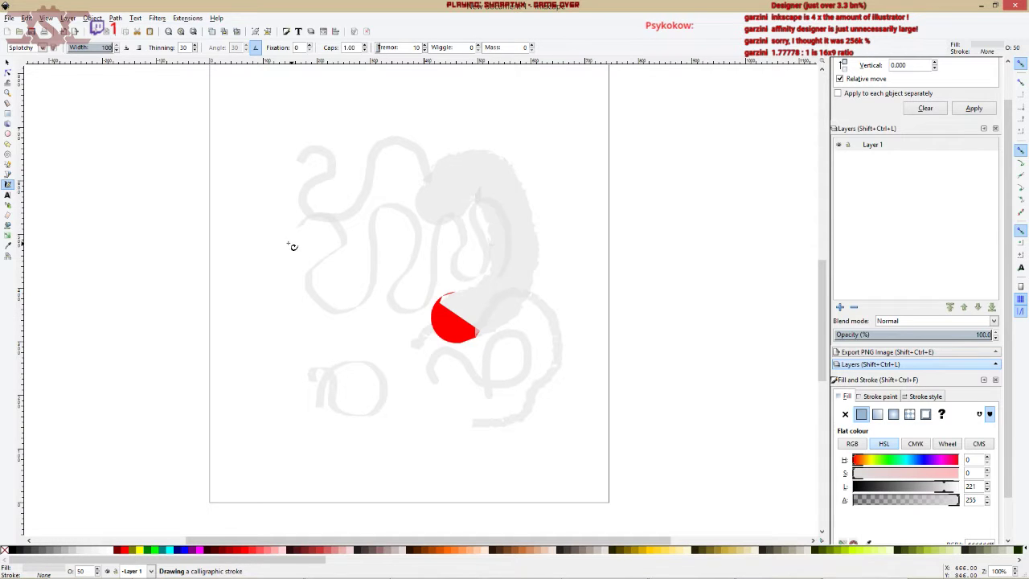
Examine the nodes of the Splotchy, Brush, no-preset, Dip pen and Marker strokes with the node tool, selecting all nodes of the Marker stroke.
click(8, 73)
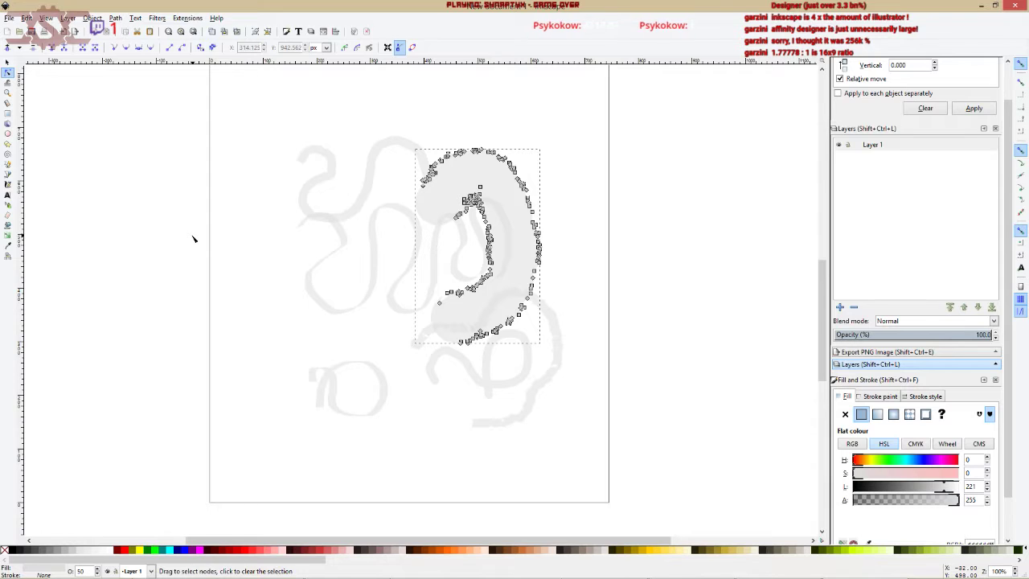
click(384, 147)
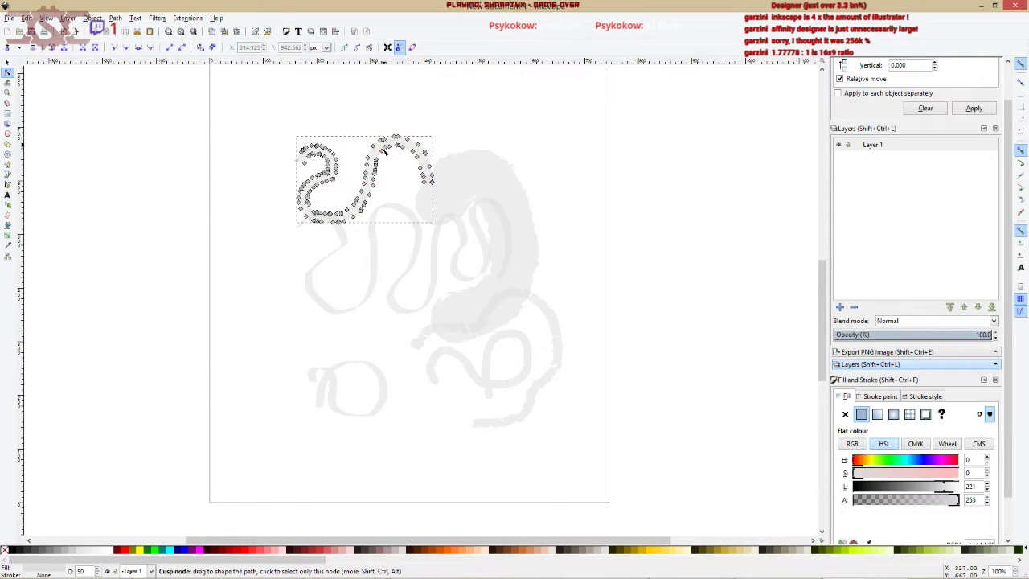
click(332, 257)
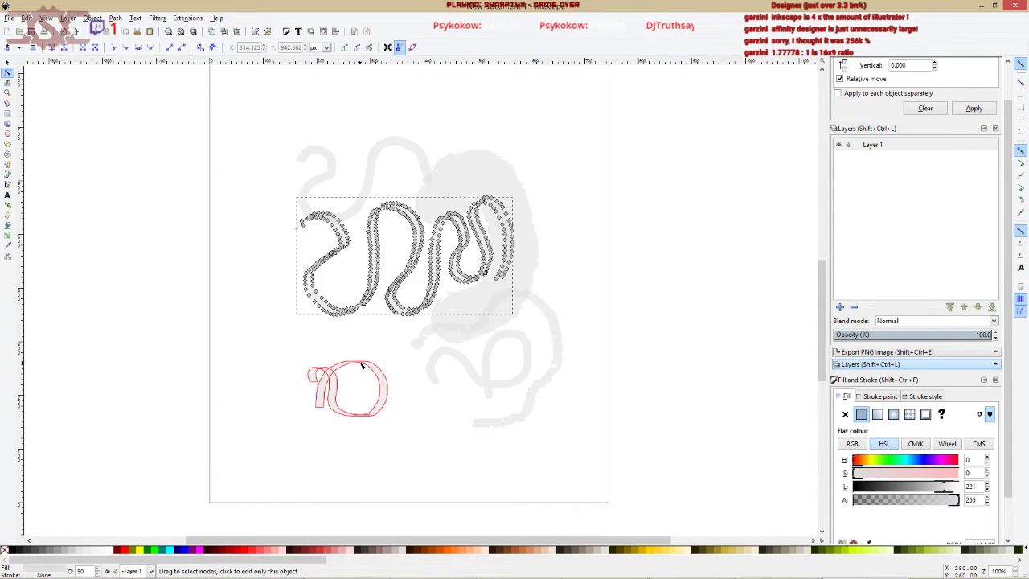
click(363, 379)
click(487, 392)
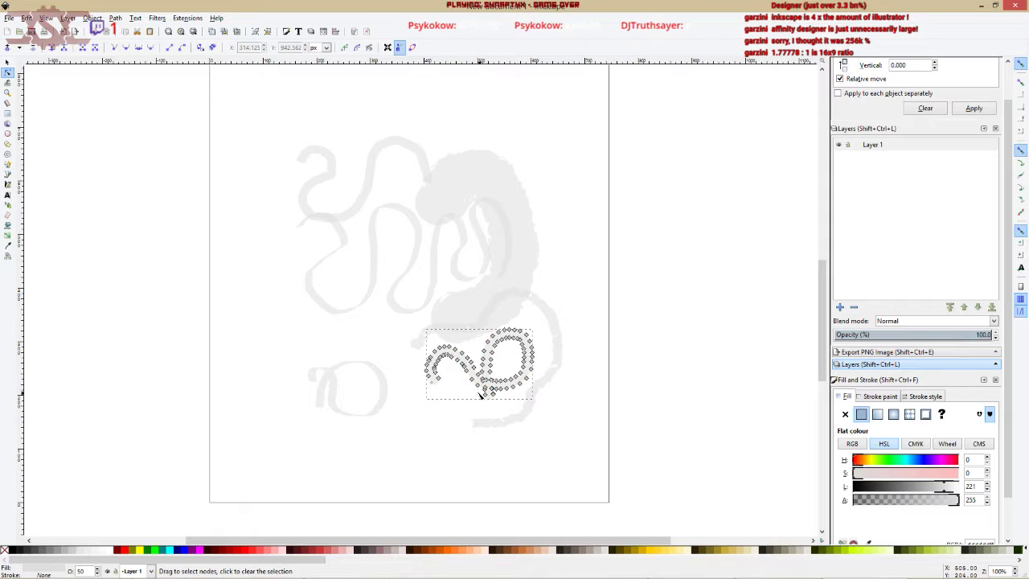
drag(395, 277, 555, 422)
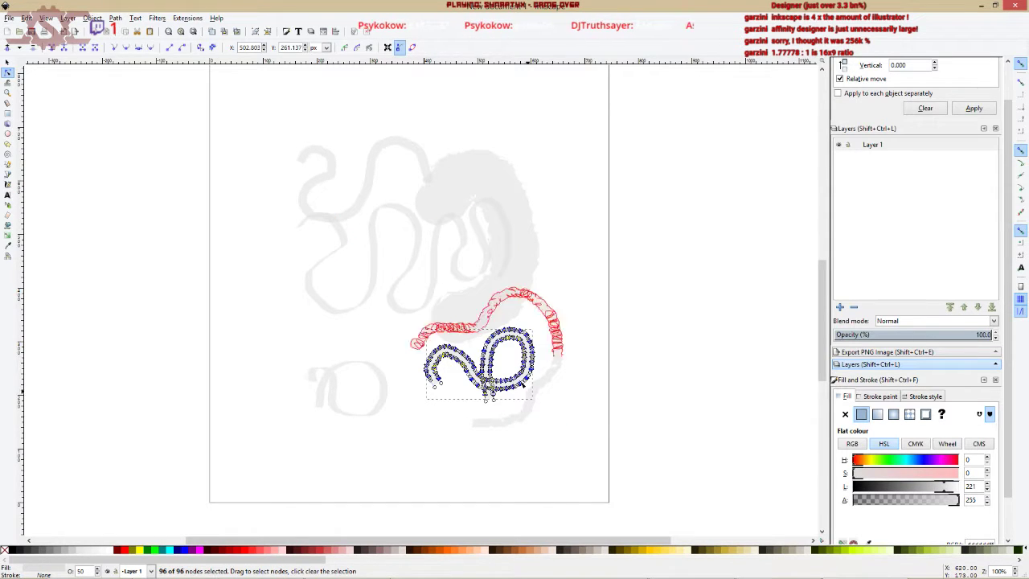
click(534, 444)
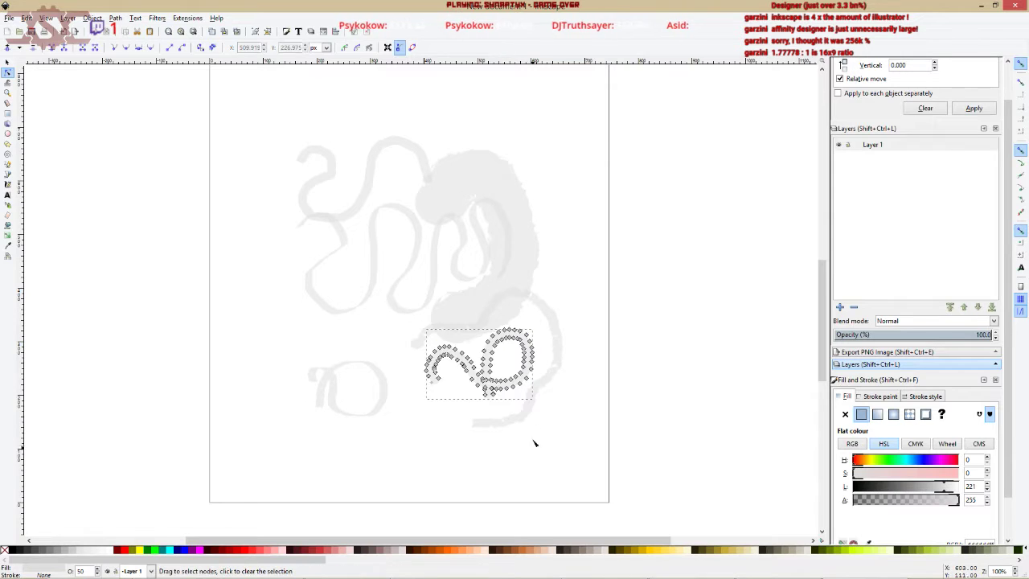
click(574, 437)
Examine the Dip pen stroke's nodes and handles closely, growing the selection from a single node on its loop to its neighbouring nodes.
click(361, 415)
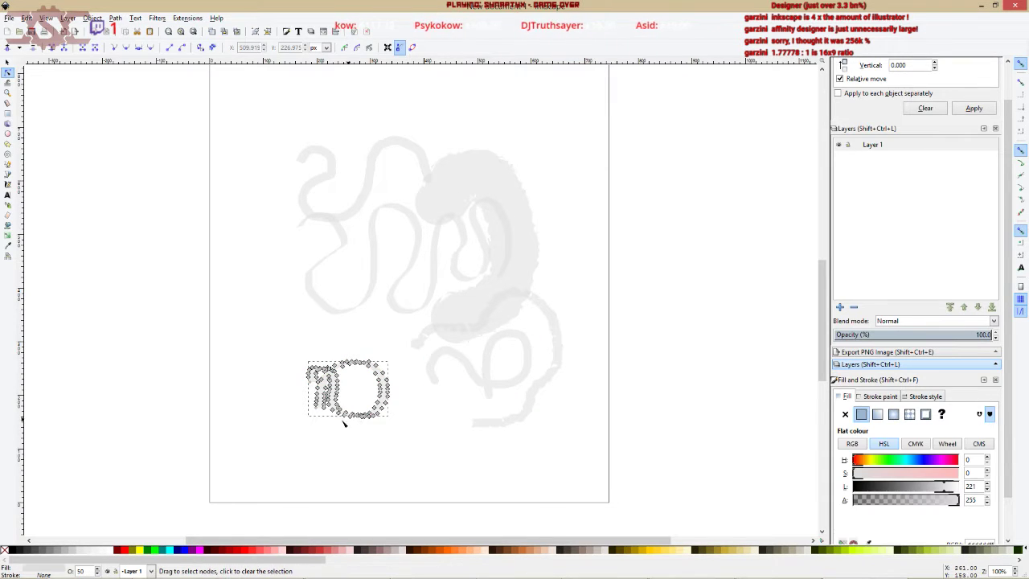
drag(281, 350, 397, 459)
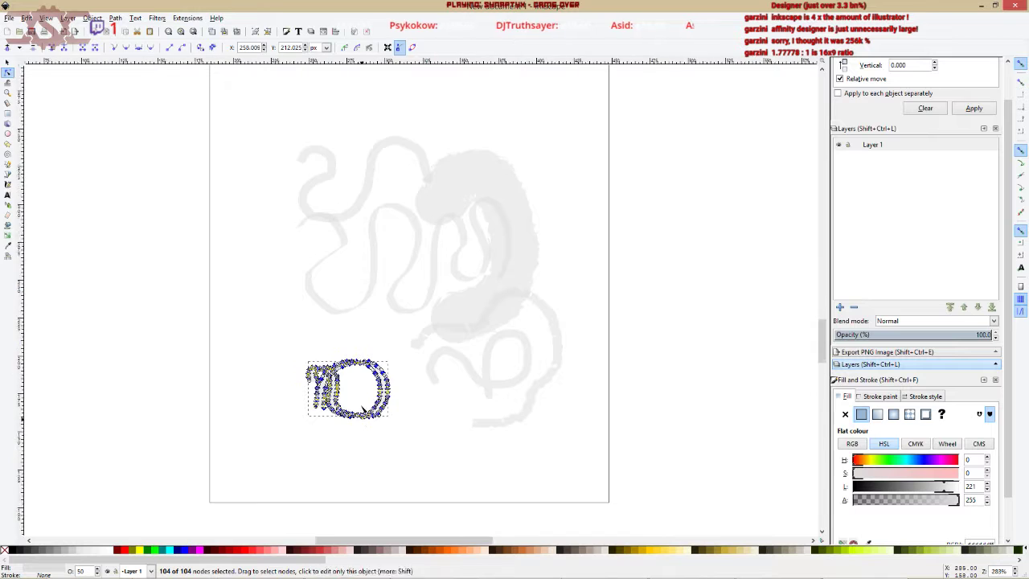
key(3)
scroll(359, 386, up, 4)
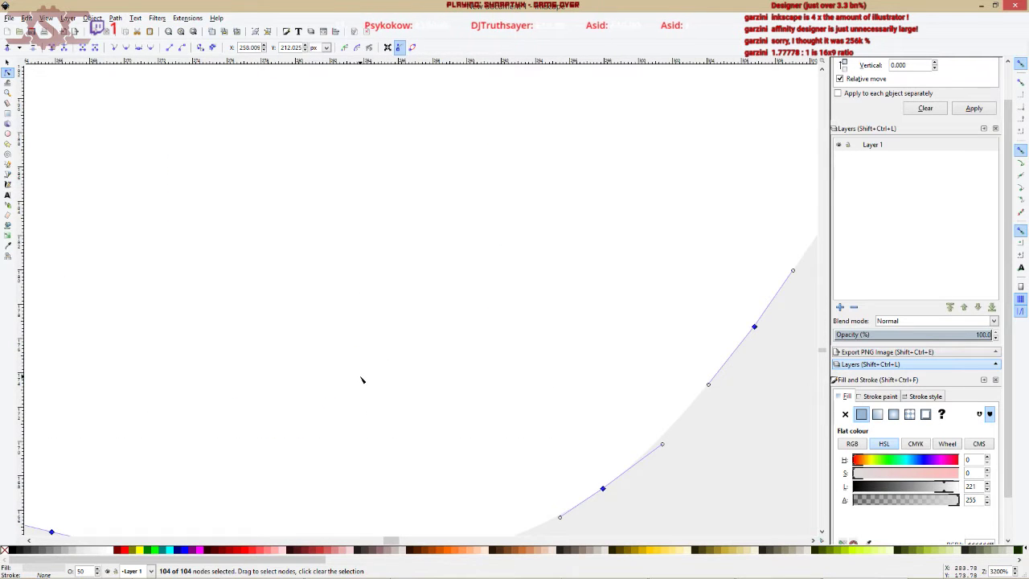
scroll(361, 380, down, 2)
click(471, 463)
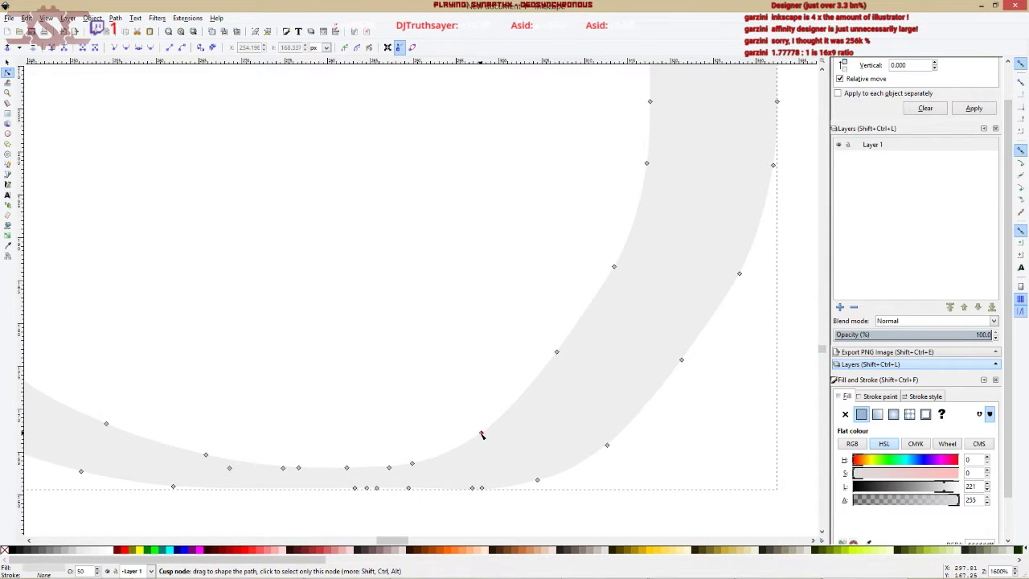
click(482, 434)
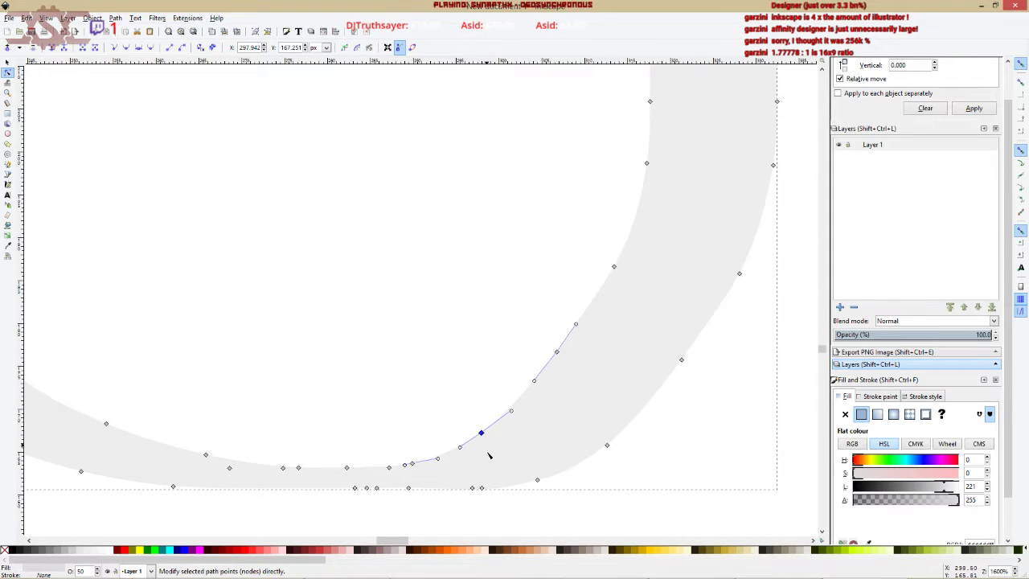
scroll(481, 434, up, 1)
scroll(482, 435, up, 8)
scroll(482, 435, up, 15)
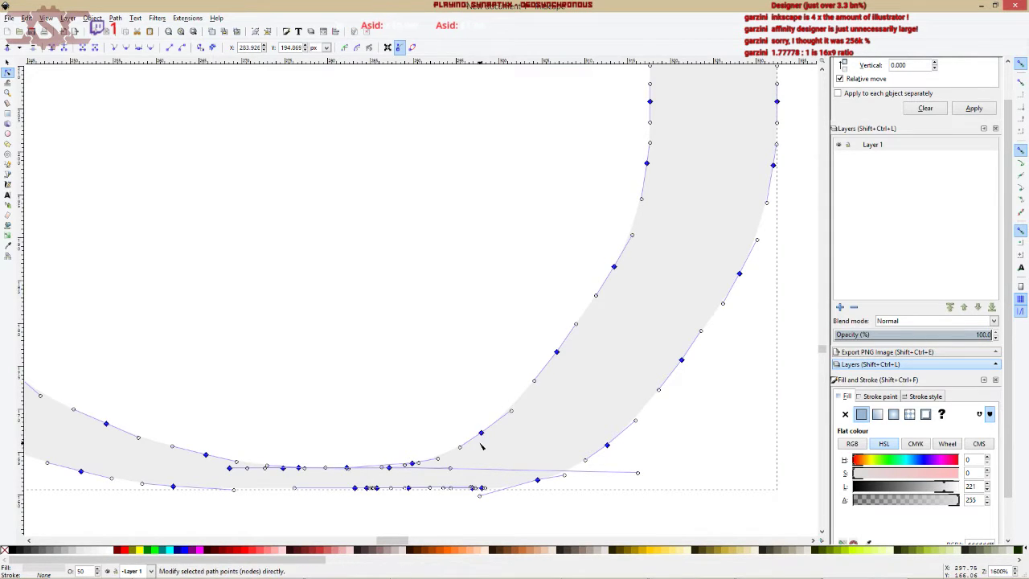
scroll(482, 446, down, 5)
click(458, 382)
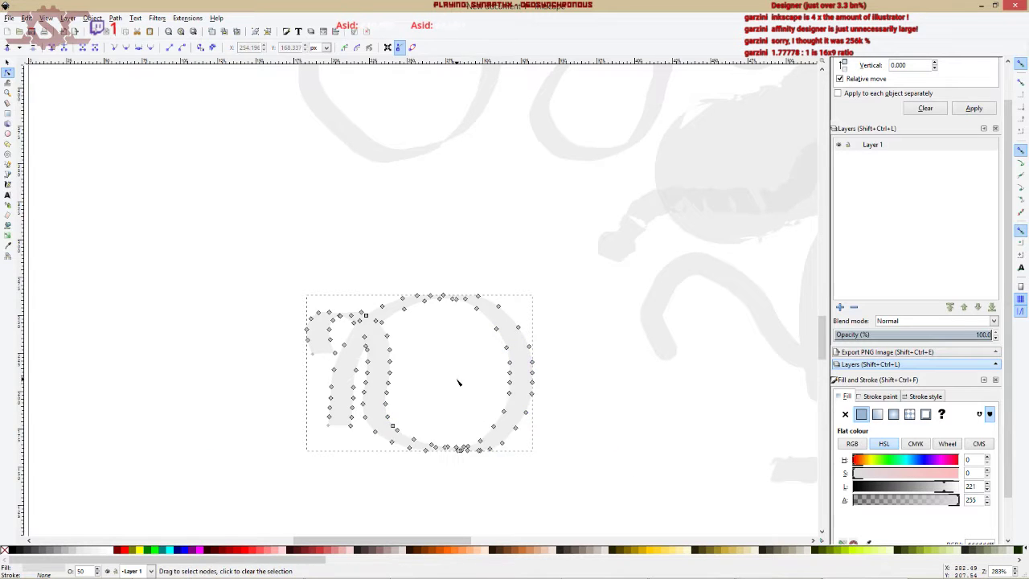
click(465, 416)
scroll(463, 417, down, 4)
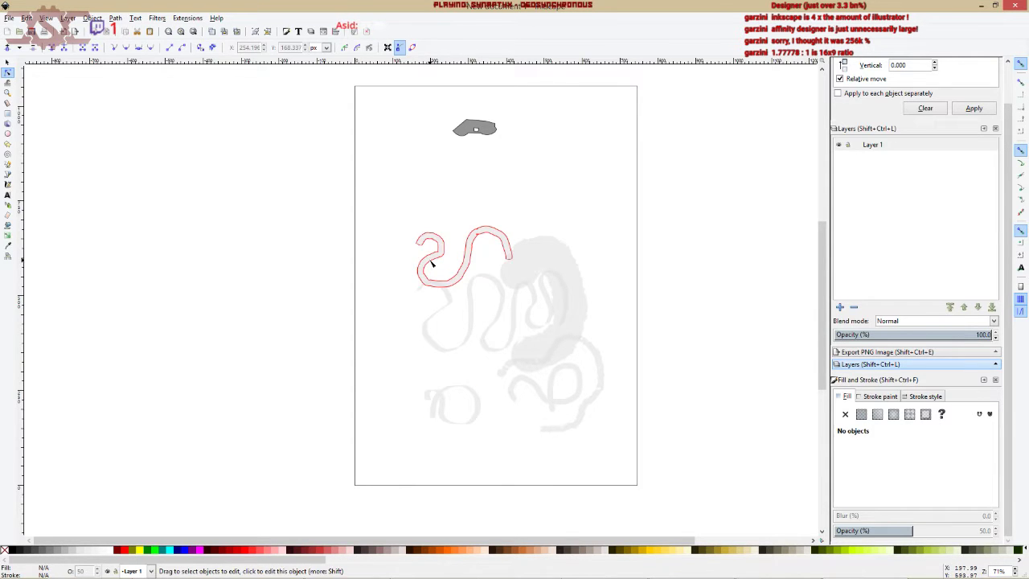
Examine the node density of the Brush stroke and the Splotchy stroke.
click(428, 272)
click(542, 268)
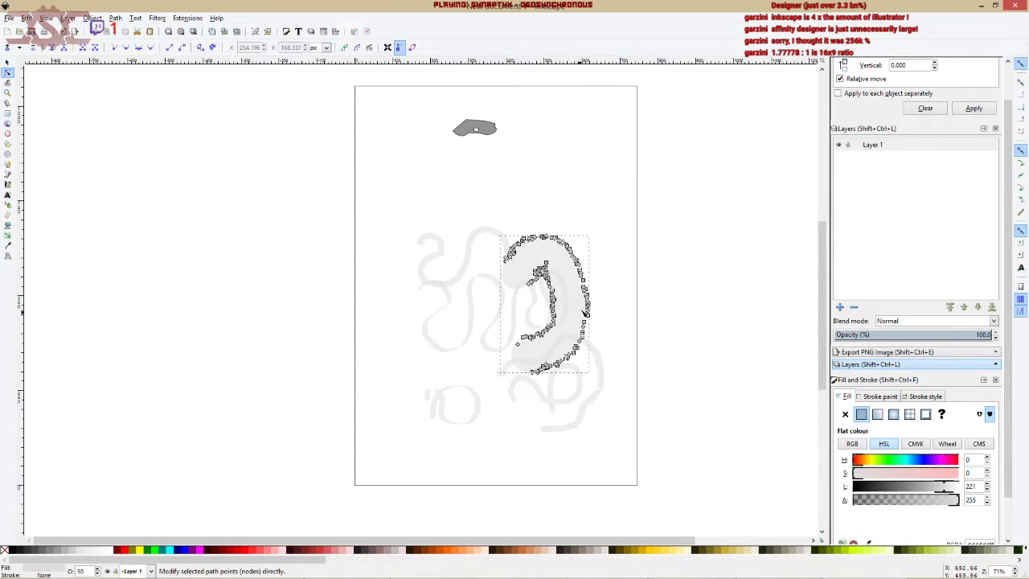
scroll(584, 312, up, 4)
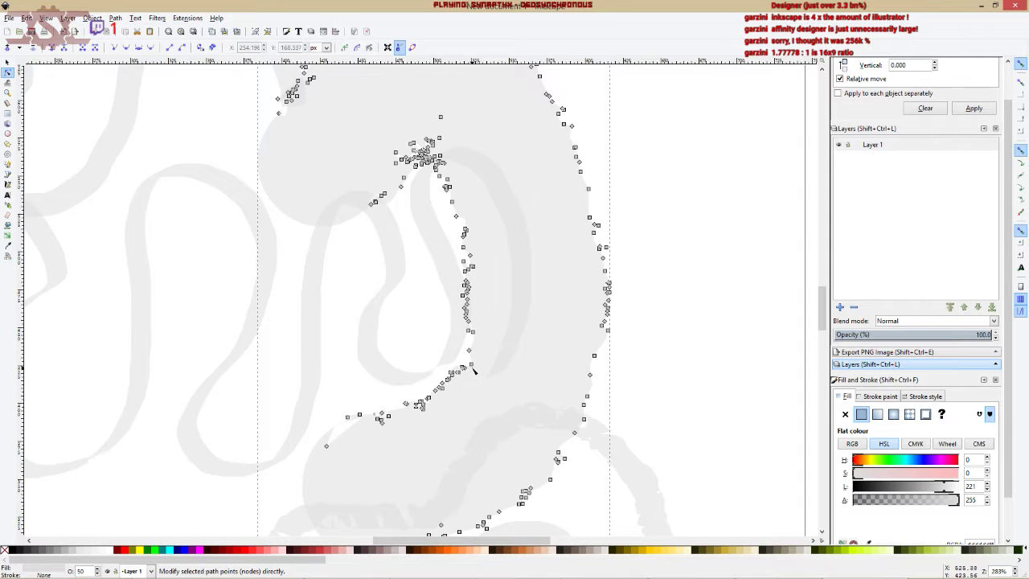
scroll(479, 370, down, 4)
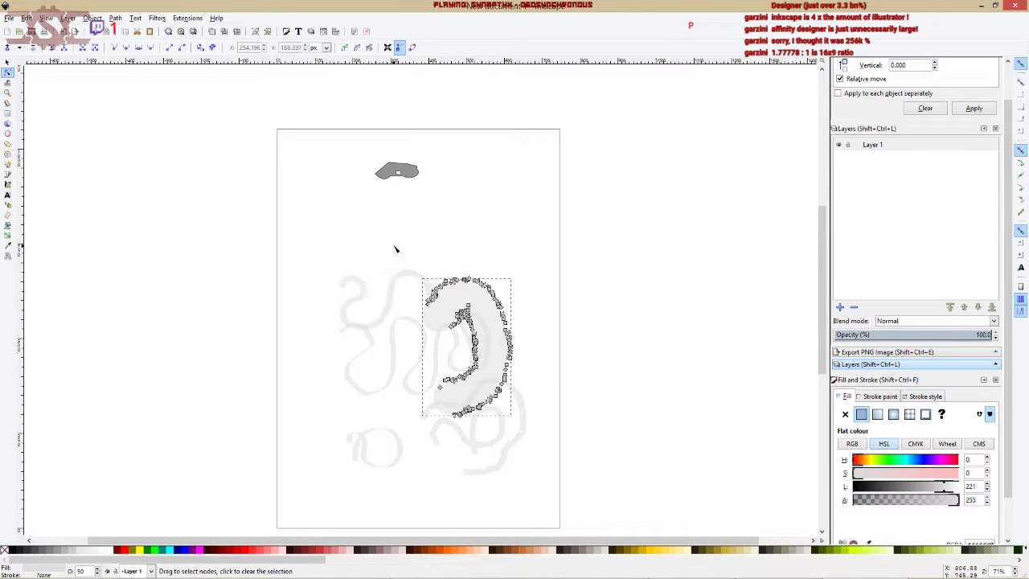
Delete all the calligraphic strokes, keeping the small grey shape near the top of the page.
click(7, 62)
drag(288, 237, 538, 492)
key(Delete)
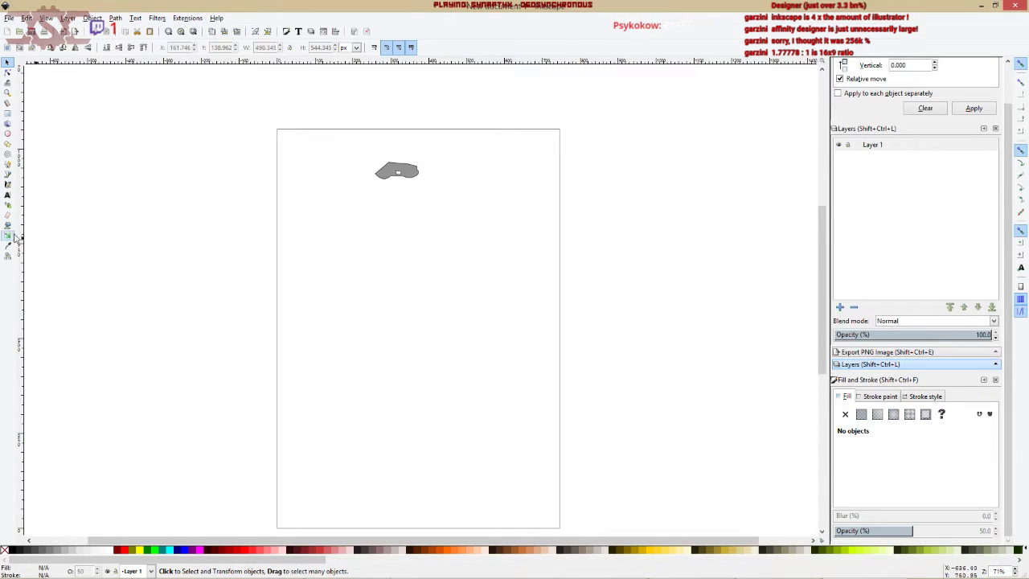
Add the text "hdhdhdjhd" in the middle of the page below the grey shape.
click(8, 196)
click(396, 283)
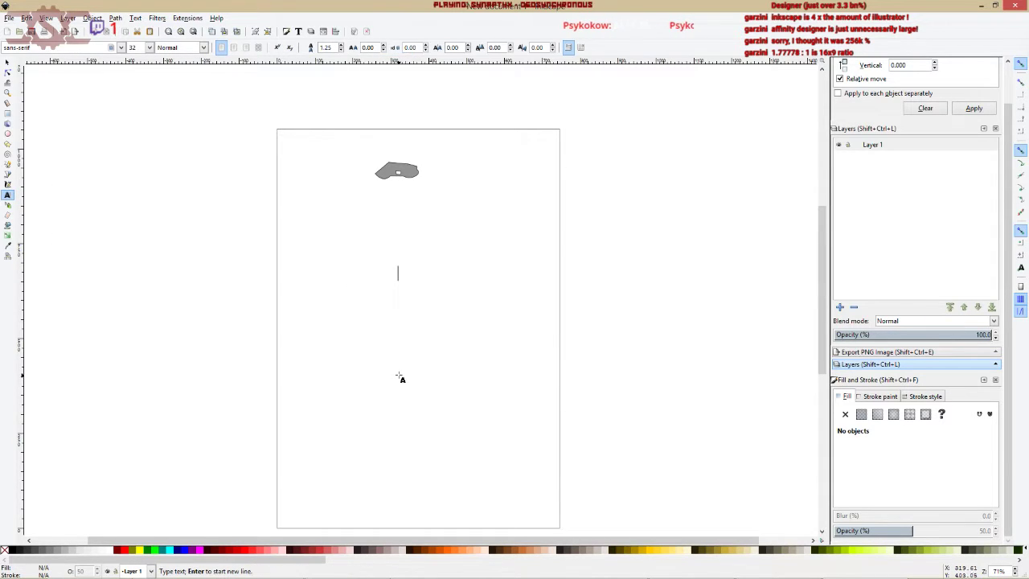
text(hdhdhdjhd)
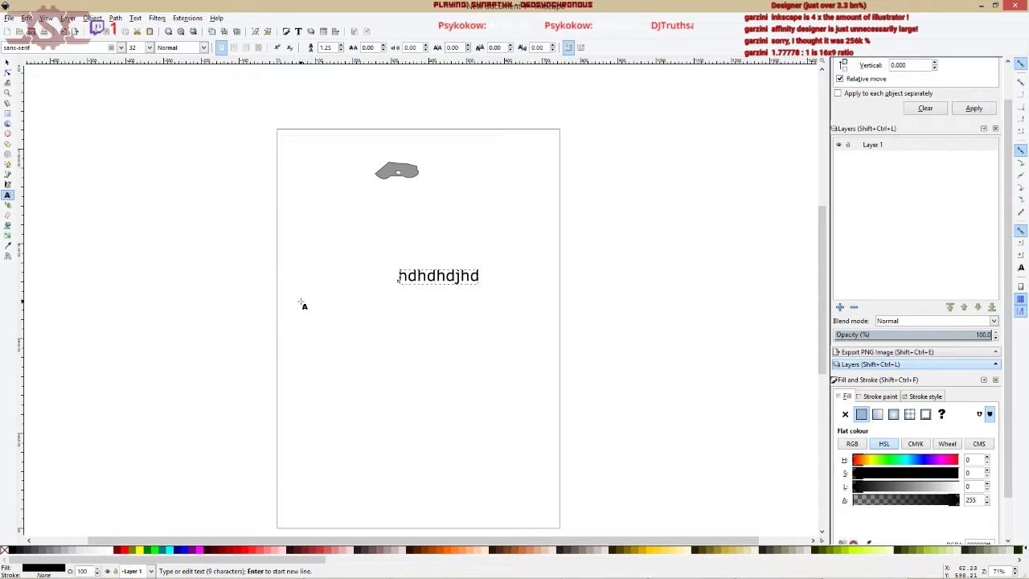
Set the text "hdhdhdjhd" to font size 6 and font OCR A Extended.
double_click(395, 275)
click(149, 49)
click(138, 79)
click(121, 48)
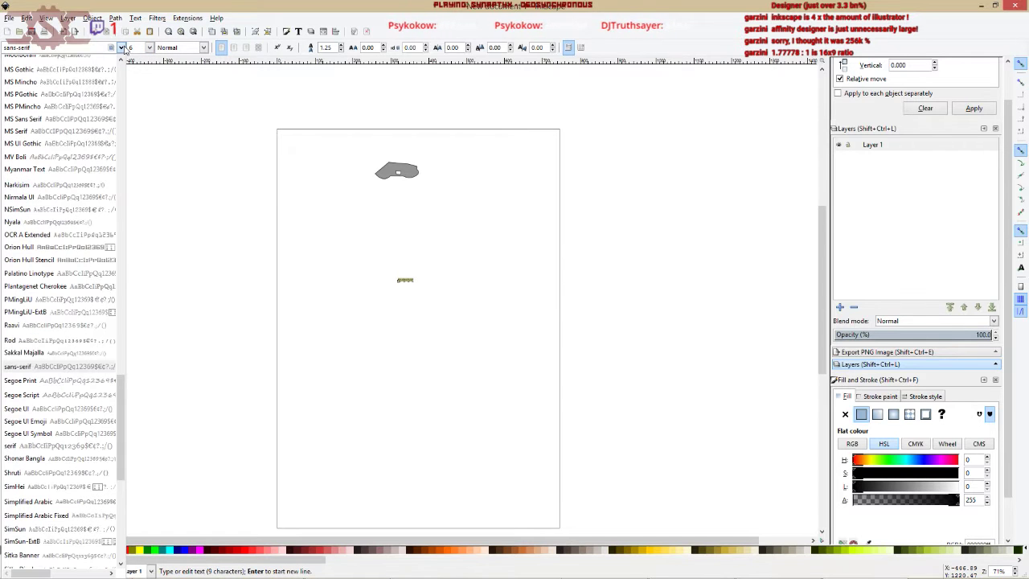
click(73, 234)
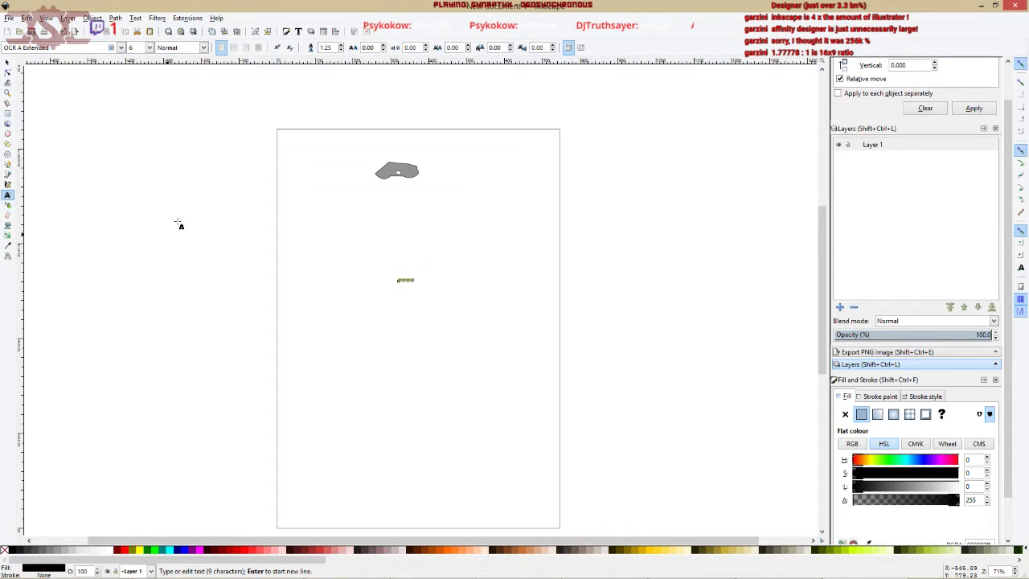
scroll(419, 283, up, 4)
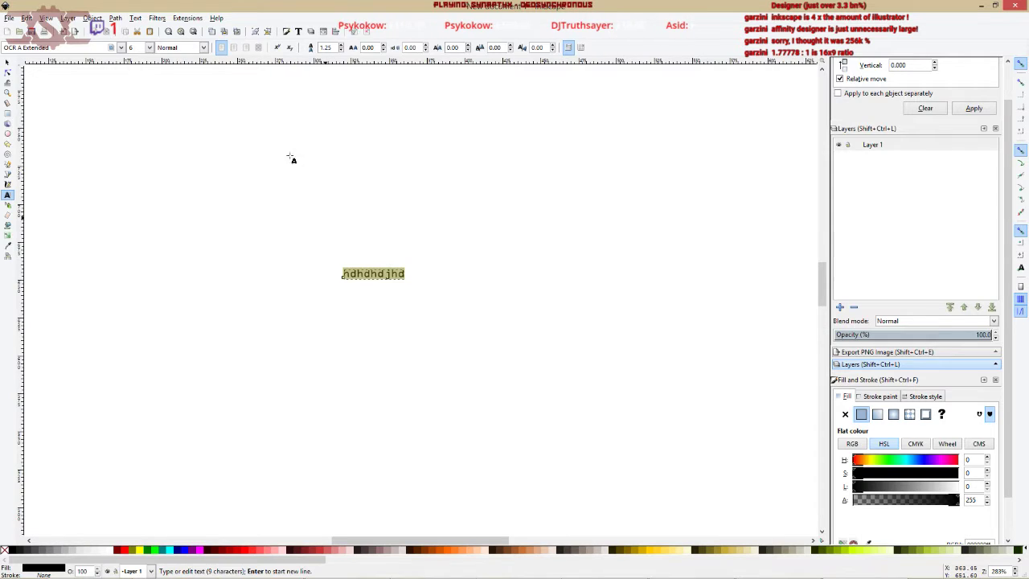
click(205, 49)
click(136, 47)
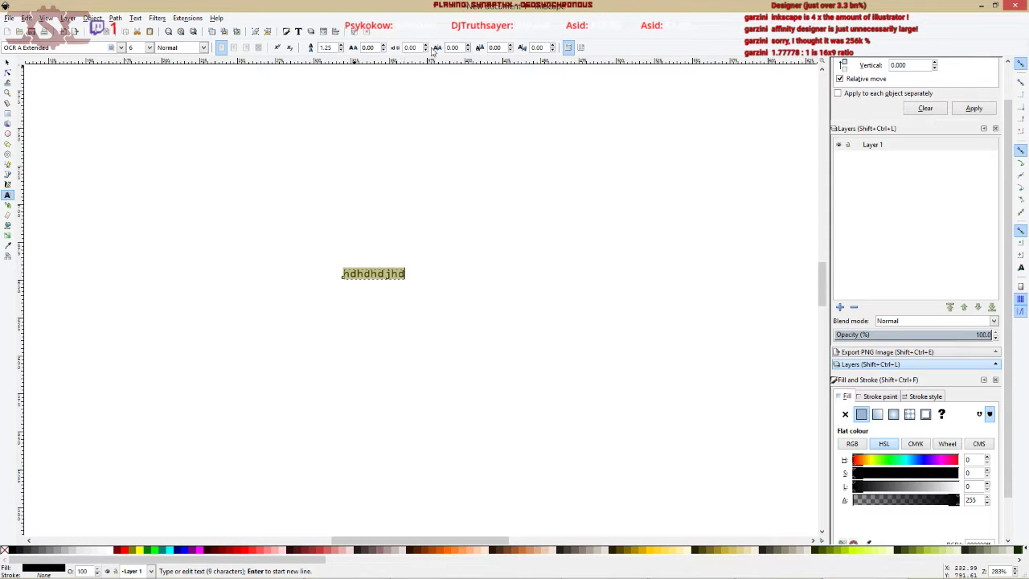
Add a second line reading "aksdhfklsjdg" to the text.
click(400, 280)
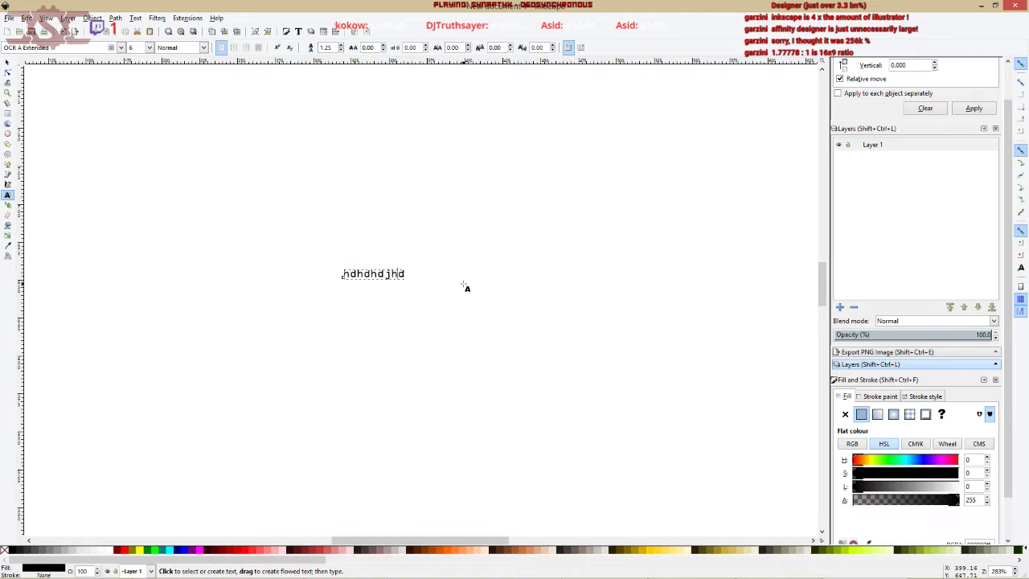
key(Return)
text(aksdhfklsjdg)
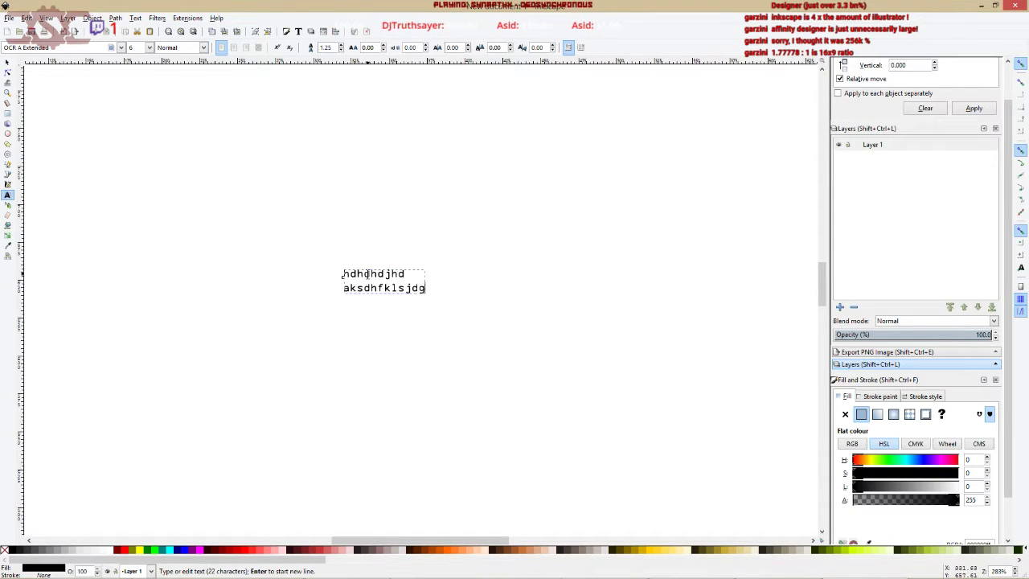
Select both lines of the text and set their line spacing to 1.75.
double_click(368, 274)
click(368, 274)
double_click(368, 274)
double_click(374, 288)
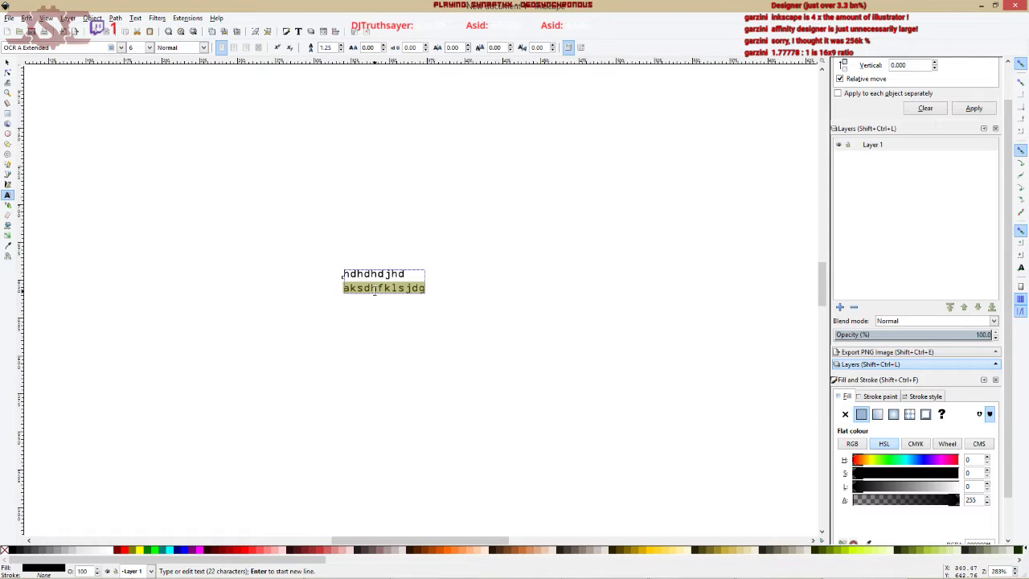
key(ctrl+a)
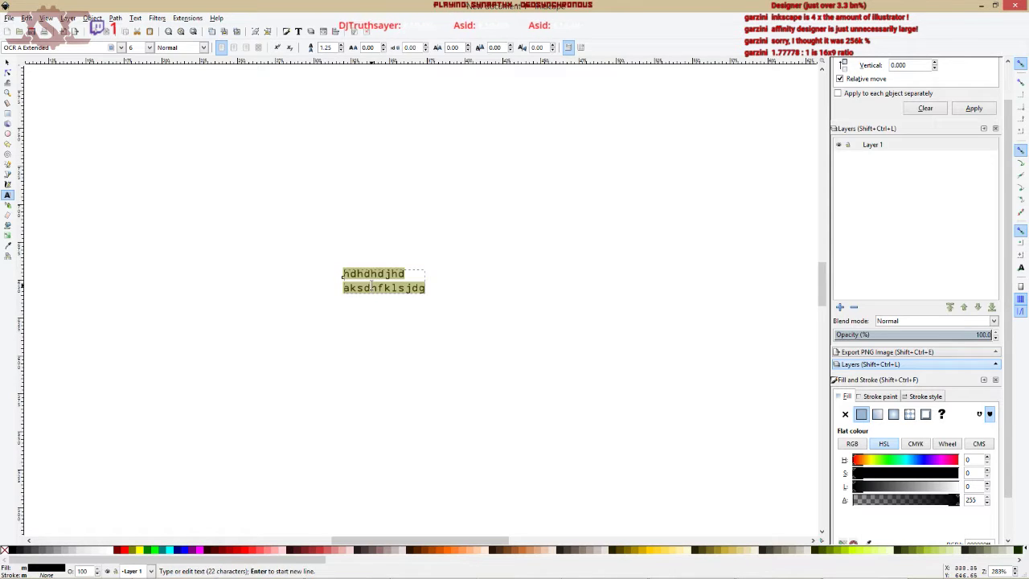
click(341, 46)
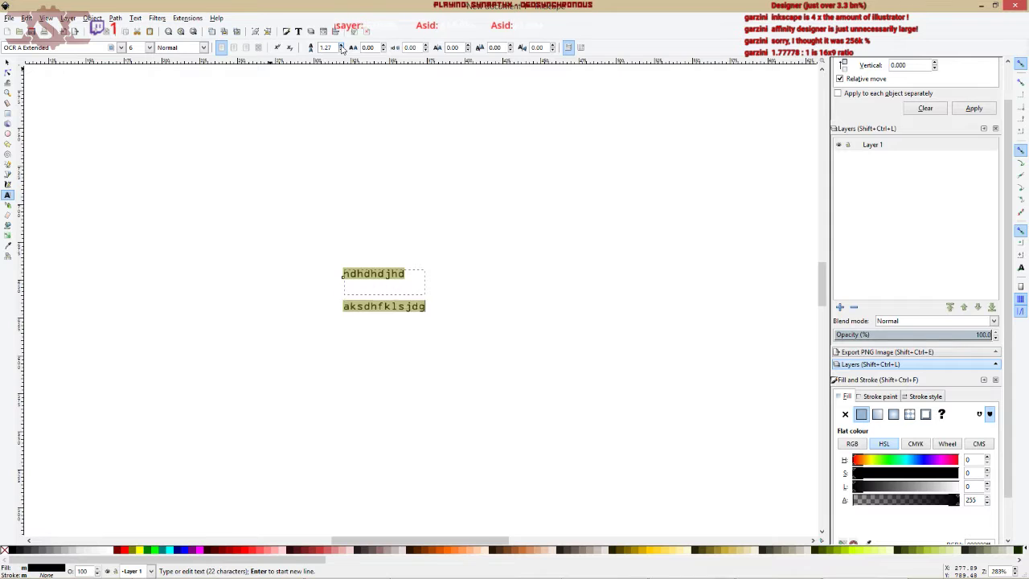
click(340, 50)
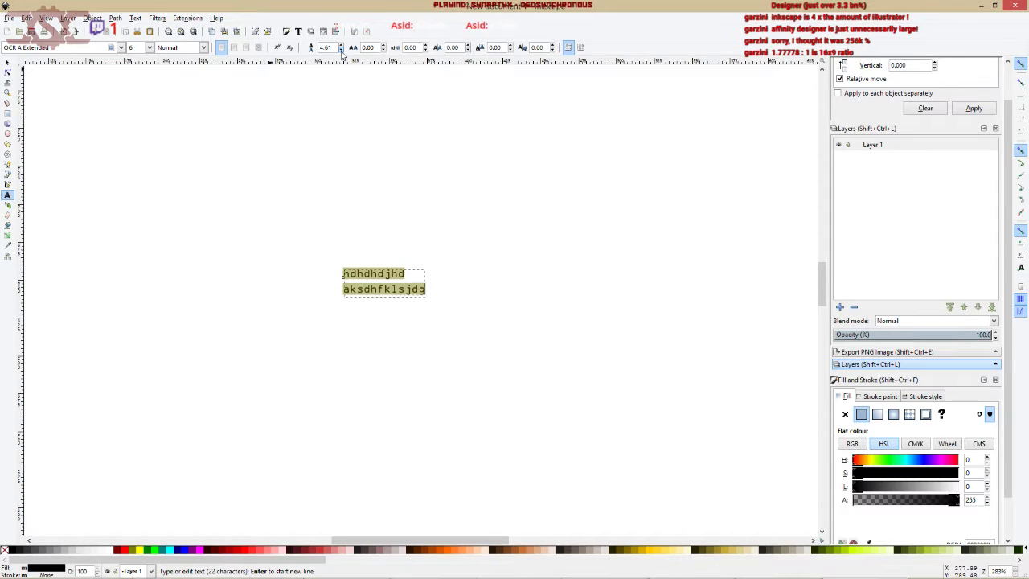
click(341, 50)
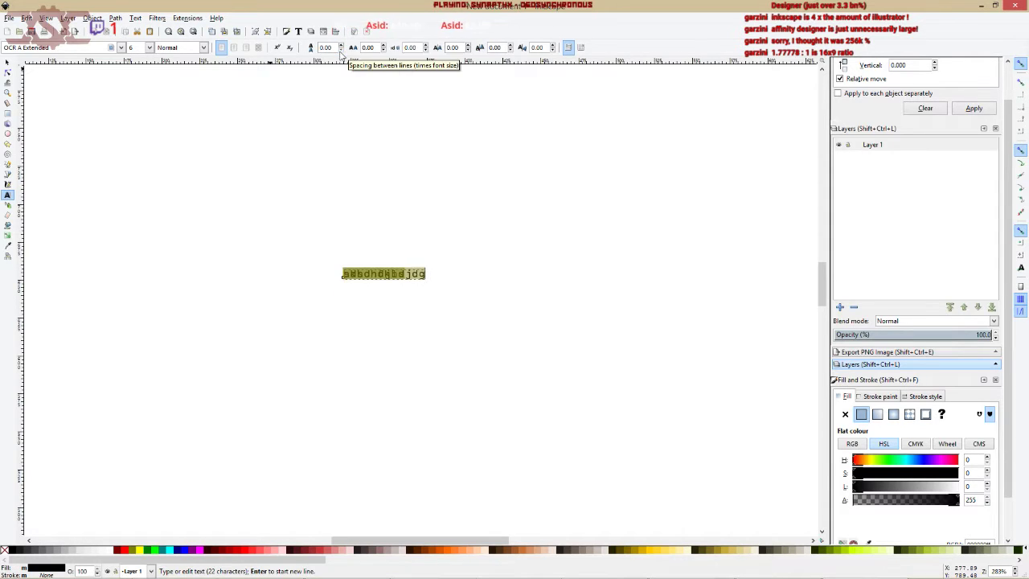
click(341, 46)
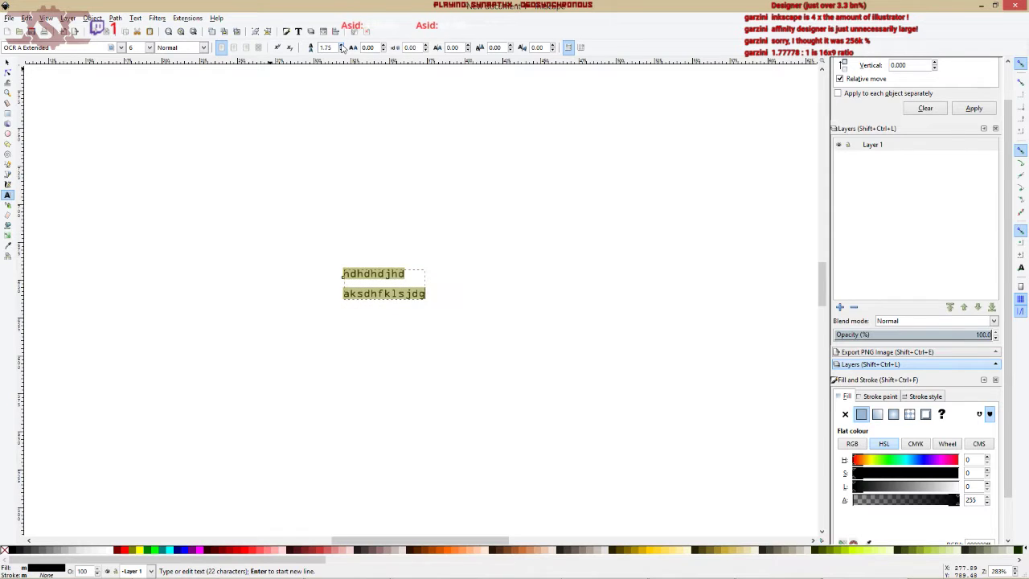
Set the selected text's letter spacing to 3.93 px and its word spacing to 7.64 px.
click(382, 45)
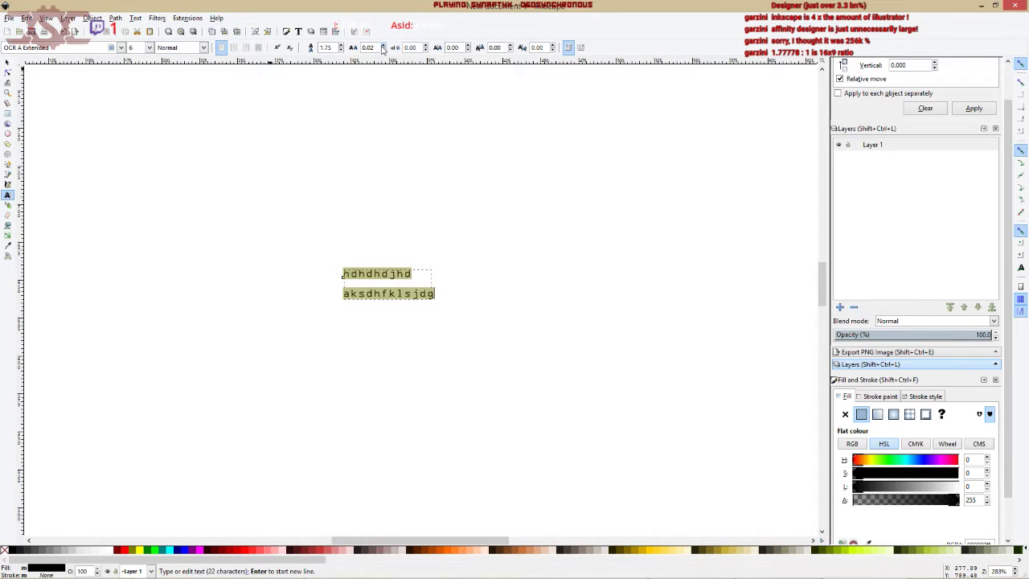
click(426, 46)
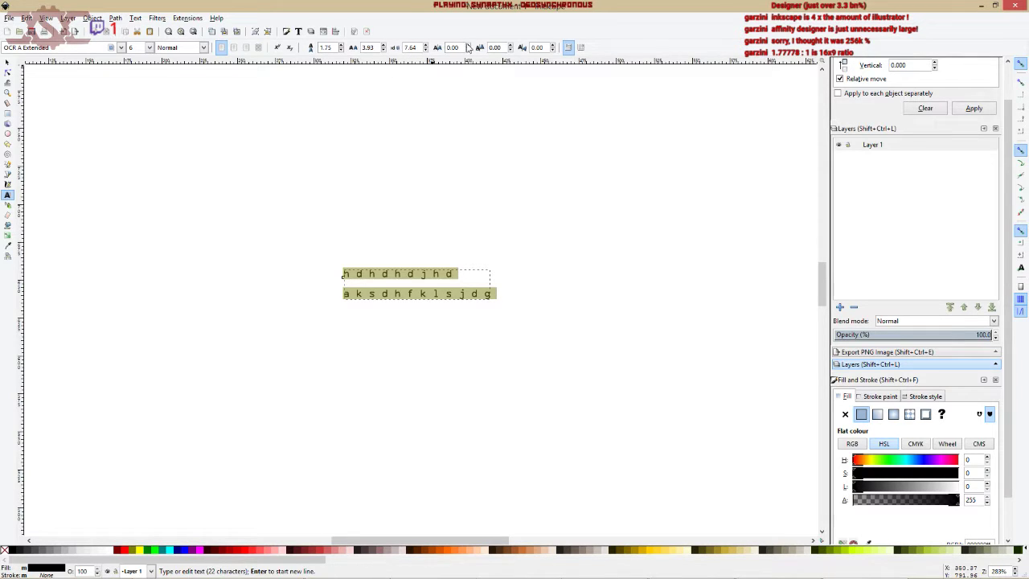
Set the horizontal kerning of the selected text to 10.20 px.
key(alt+Right)
key(alt+Right)
key(alt+Right)
key(alt+Right)
key(alt+Right)
key(alt+Right)
key(alt+Right)
key(alt+Right)
key(alt+Right)
key(alt+Right)
key(alt+Right)
key(alt+Right)
key(alt+Right)
key(alt+Right)
key(alt+Right)
key(alt+Right)
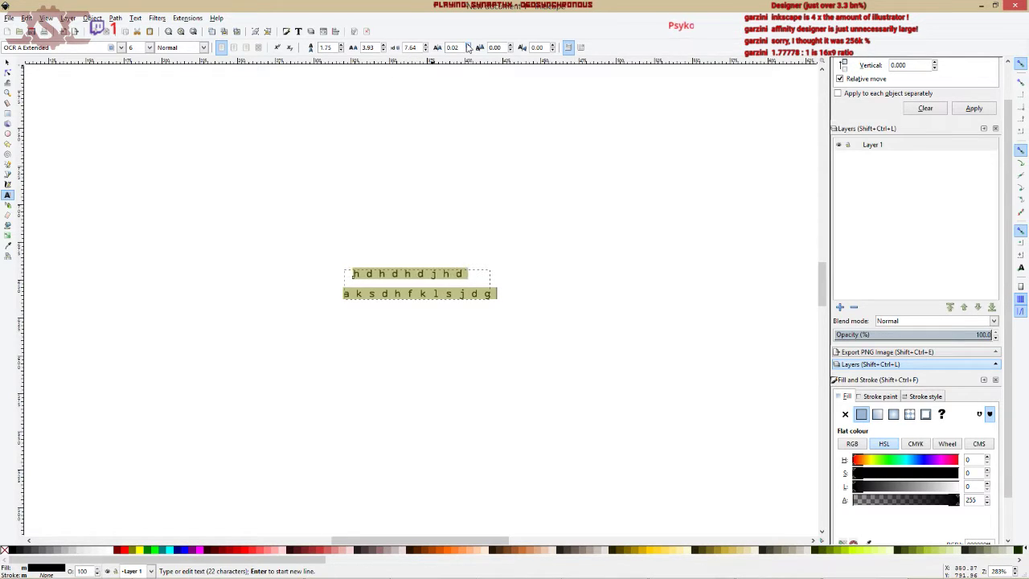
key(alt+Right)
key(alt+Right)
key(alt+Right)
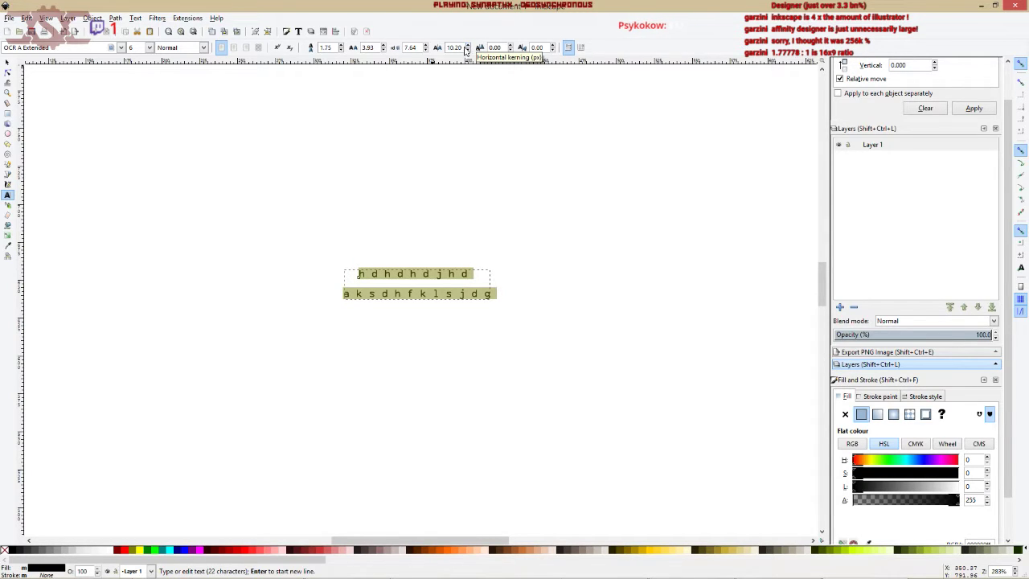
Reset the text's line spacing to 1.25 and its letter spacing, word spacing and horizontal kerning to 0.
double_click(325, 48)
text(1.25)
key(Tab)
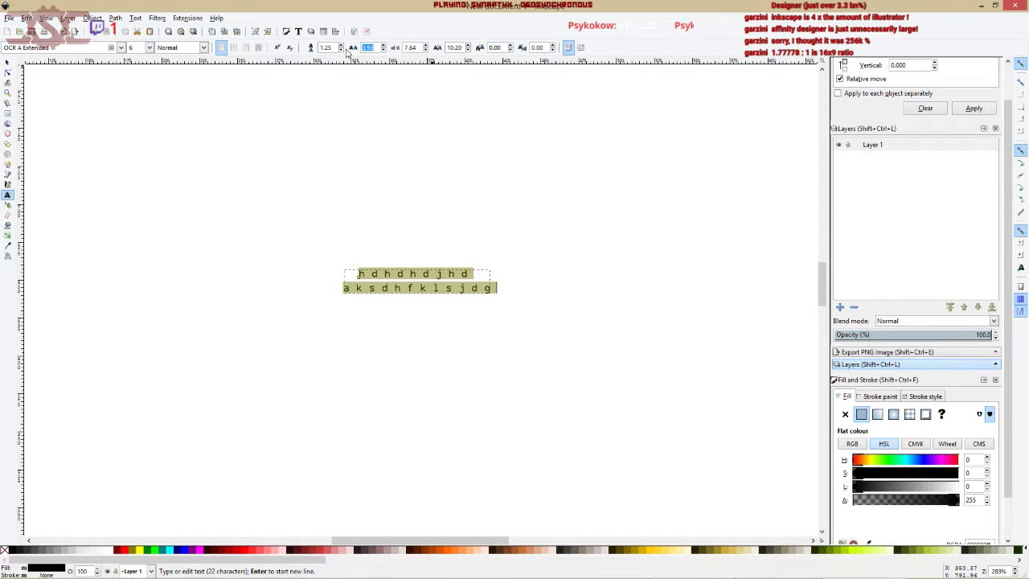
text(0)
key(Tab)
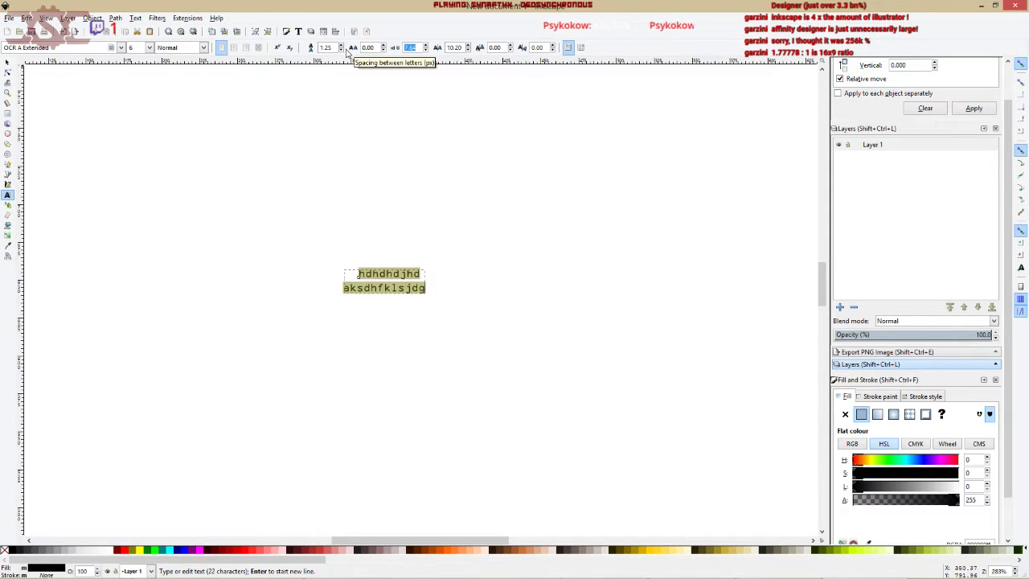
text(0)
key(Tab)
text(0)
key(Tab)
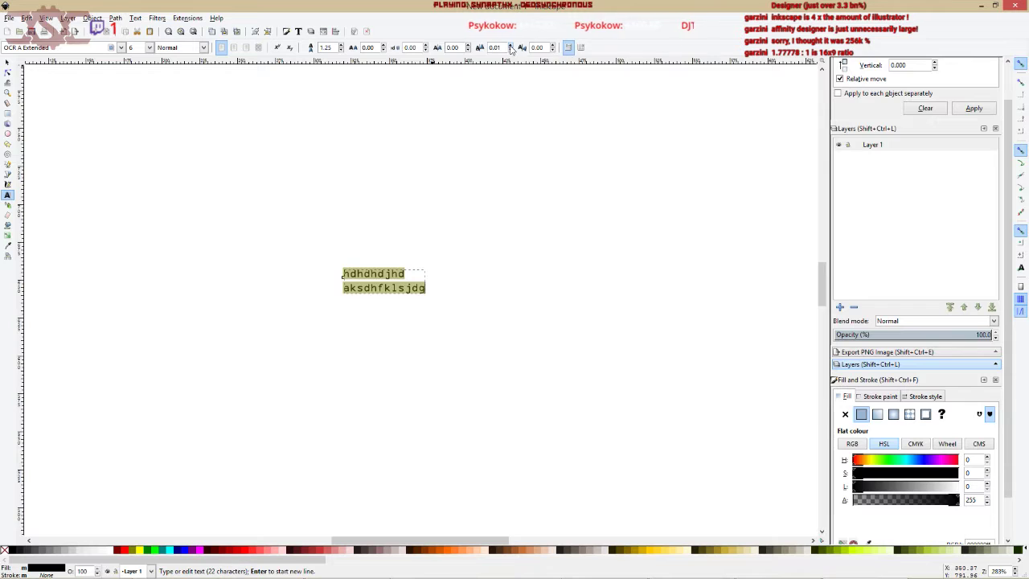
Try a vertical shift of 2.83 px on the selected text and reset it to 0.
click(510, 48)
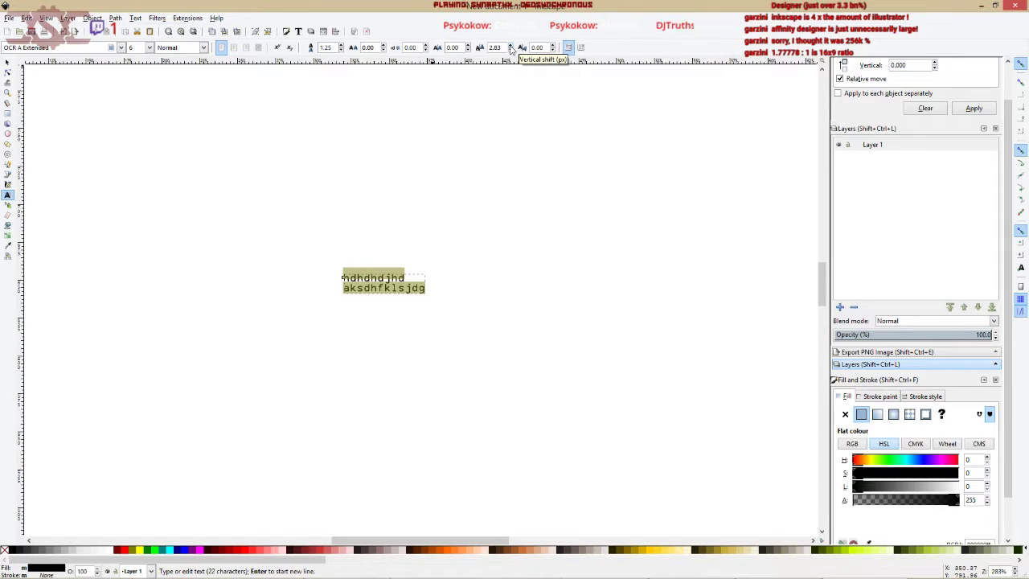
text(0)
key(Tab)
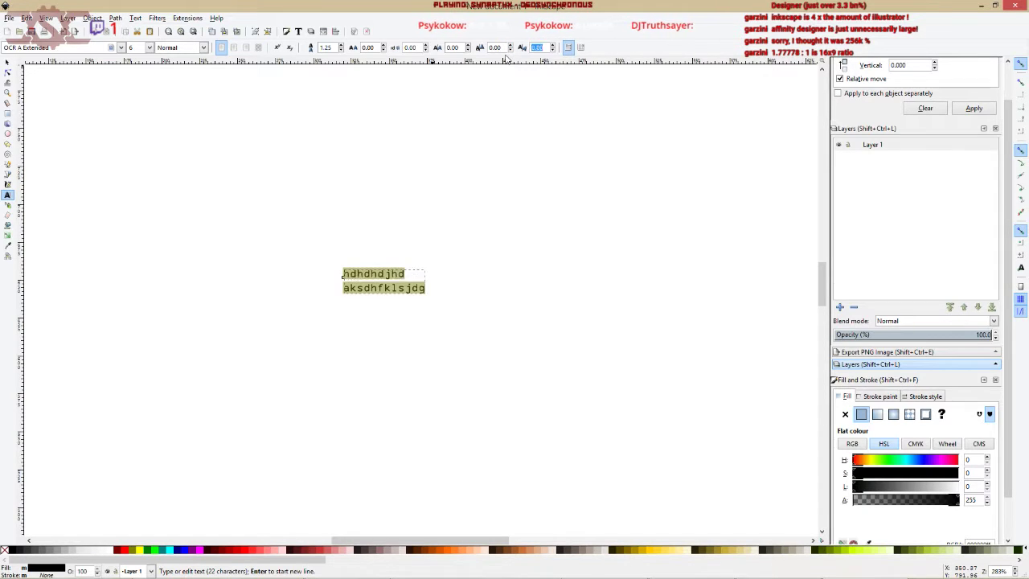
Try rotating the text's characters to -66.30 degrees and reset the character rotation to 0.
click(554, 46)
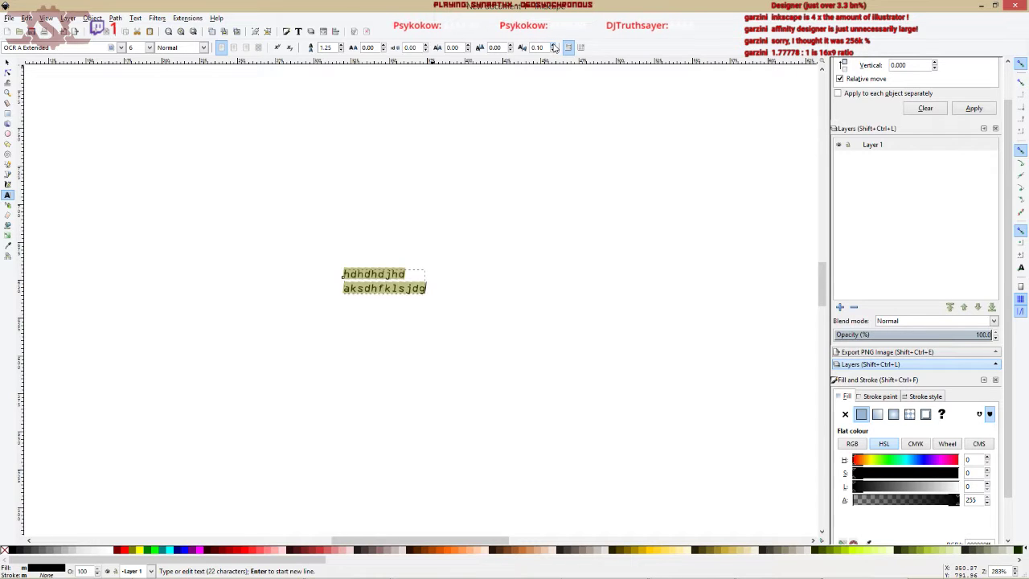
drag(554, 45, 554, 51)
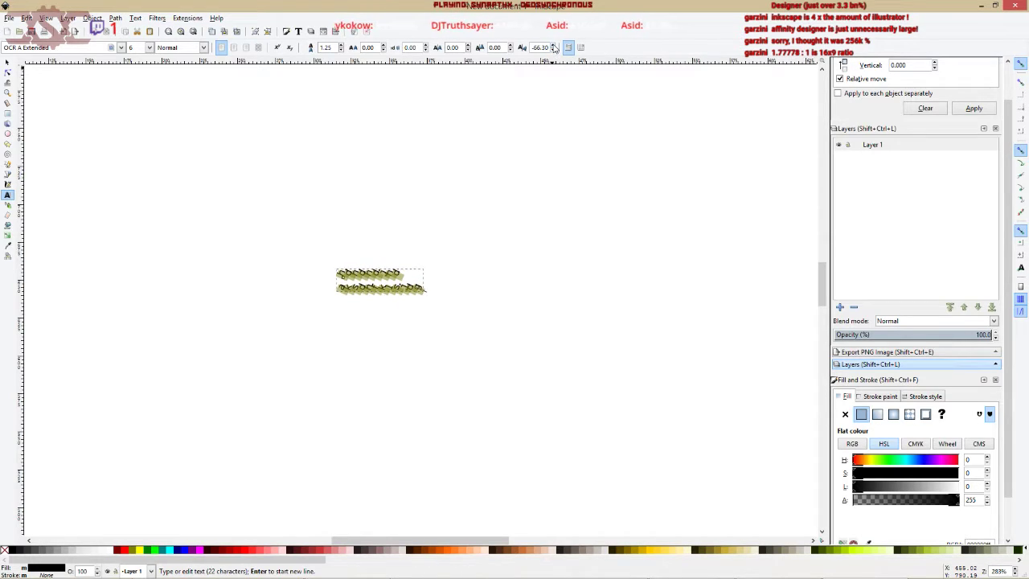
text(0)
key(Return)
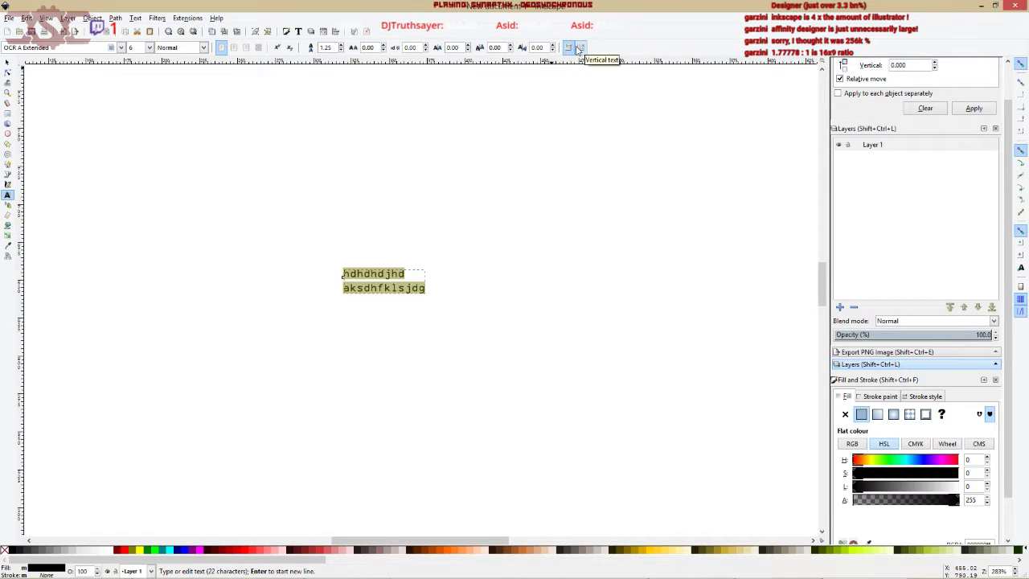
Switch the text to vertical orientation and back to horizontal, twice.
click(579, 49)
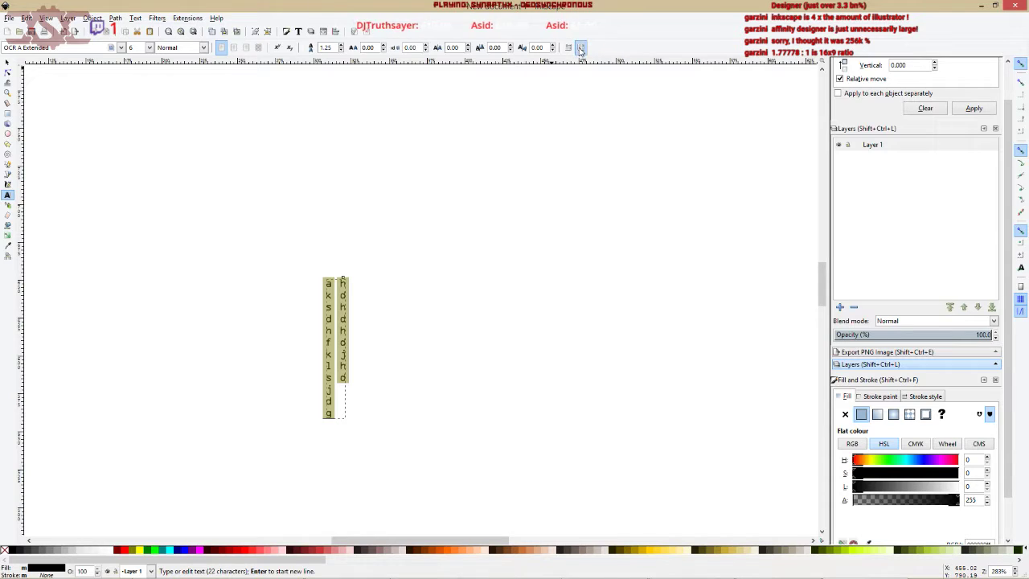
click(569, 50)
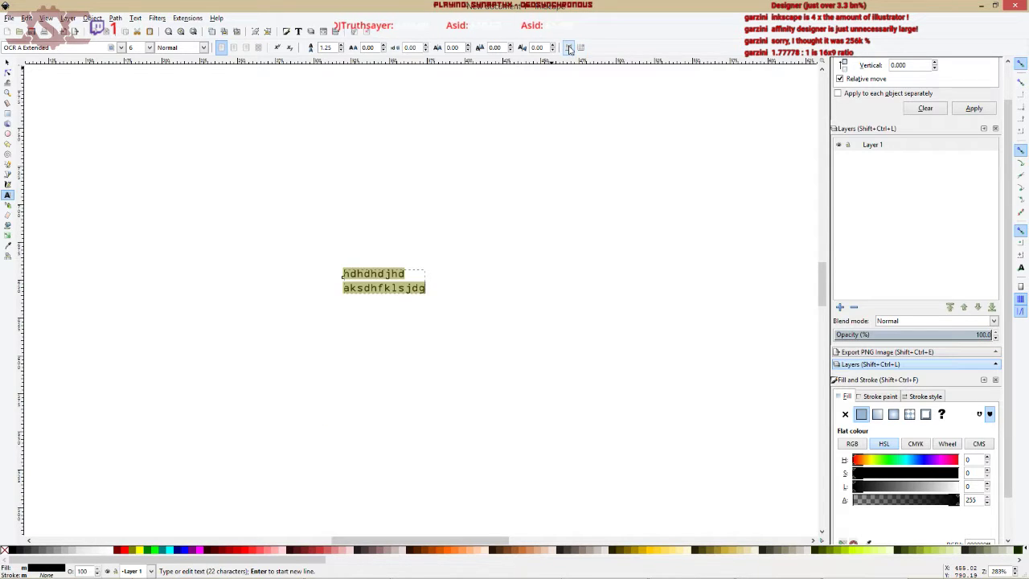
click(581, 50)
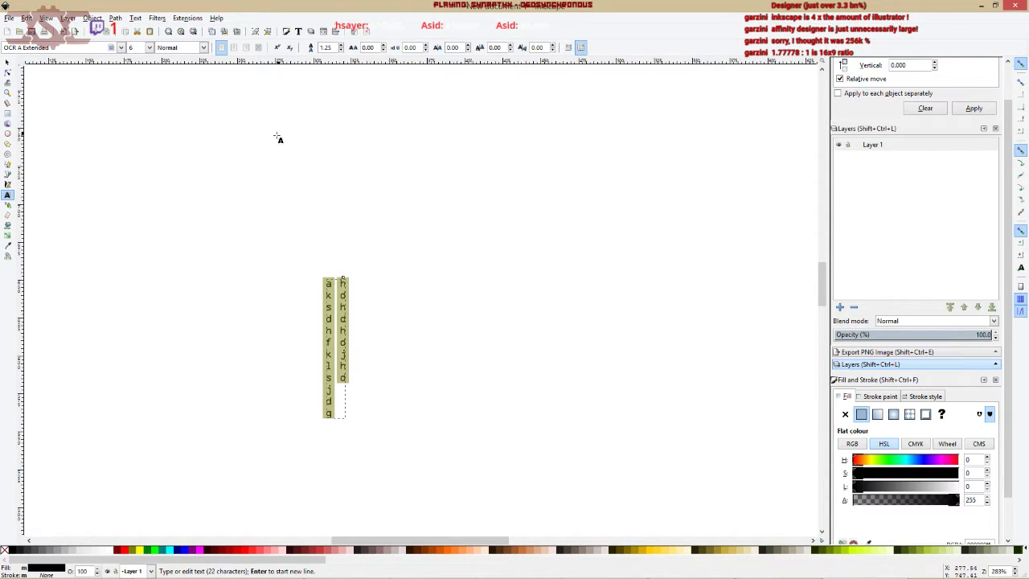
click(569, 47)
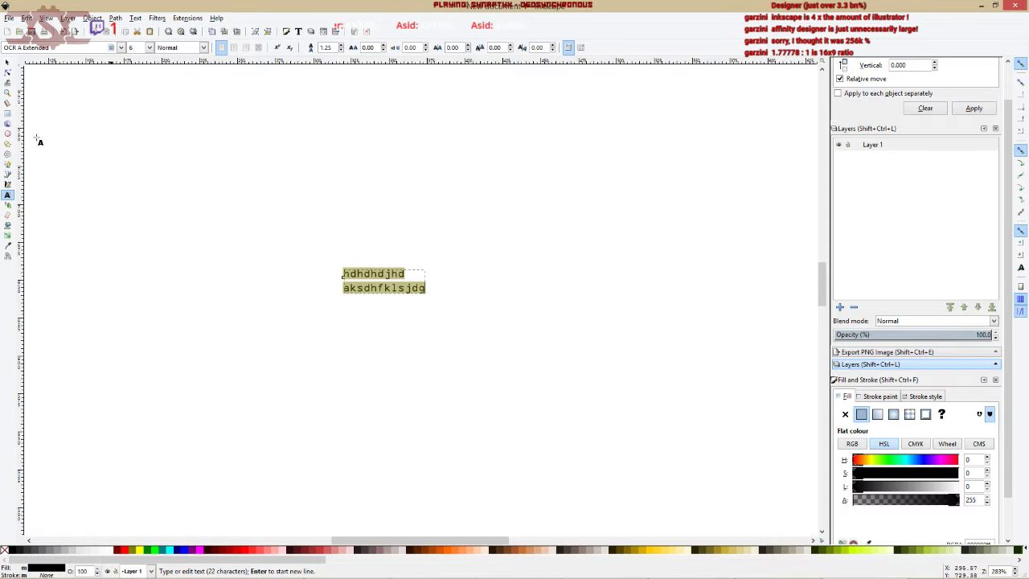
Spray clones of the two-line text all around the original with the Spray tool at width 15 and amount 70.
click(7, 205)
mouse_move(253, 265)
mouse_down()
mouse_move(298, 223)
mouse_move(515, 199)
mouse_move(559, 294)
mouse_move(455, 342)
mouse_move(315, 352)
mouse_move(217, 318)
mouse_move(258, 346)
mouse_move(378, 330)
mouse_move(474, 356)
mouse_move(398, 367)
mouse_move(265, 353)
mouse_move(103, 264)
mouse_move(266, 138)
mouse_move(523, 125)
mouse_move(643, 333)
mouse_move(700, 265)
mouse_move(563, 346)
mouse_move(378, 394)
mouse_move(627, 378)
mouse_move(380, 443)
mouse_move(241, 422)
mouse_move(466, 237)
mouse_move(378, 282)
mouse_move(326, 269)
mouse_move(386, 278)
mouse_move(362, 265)
mouse_move(426, 269)
mouse_move(580, 248)
mouse_move(438, 281)
mouse_move(379, 172)
mouse_move(434, 185)
mouse_move(201, 201)
mouse_up()
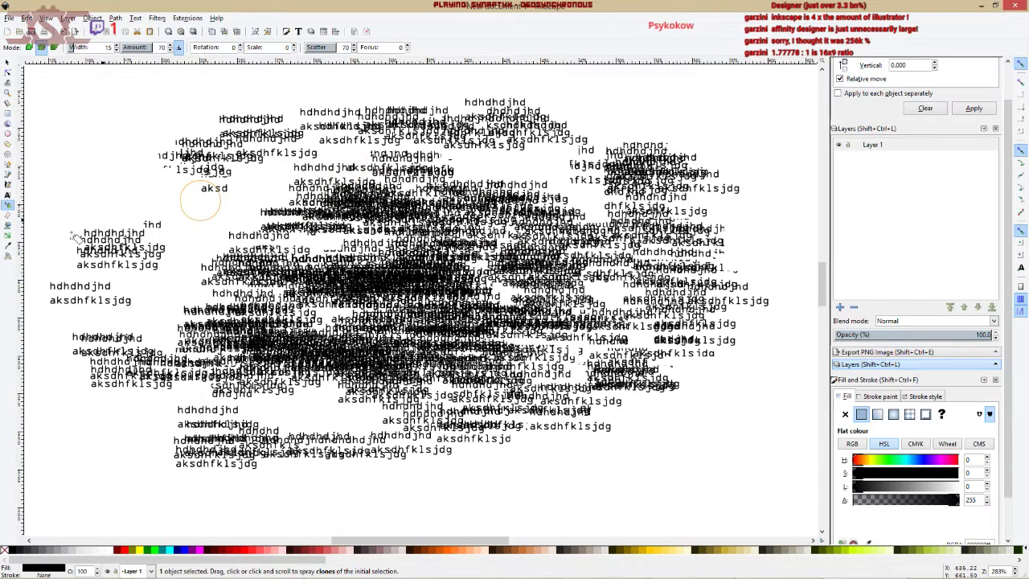
Try to cut through the sprayed text clones with several Eraser strokes at width 10.
click(9, 215)
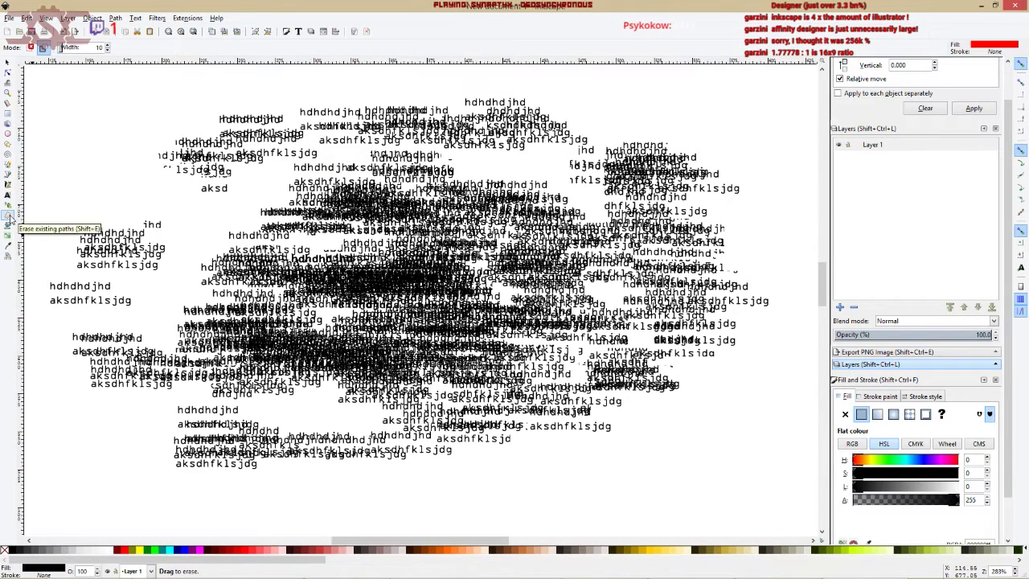
mouse_move(152, 225)
mouse_down()
mouse_move(160, 271)
mouse_move(246, 235)
mouse_move(277, 246)
mouse_up()
mouse_move(136, 292)
mouse_down()
mouse_move(193, 305)
mouse_move(329, 266)
mouse_up()
drag(279, 244, 384, 332)
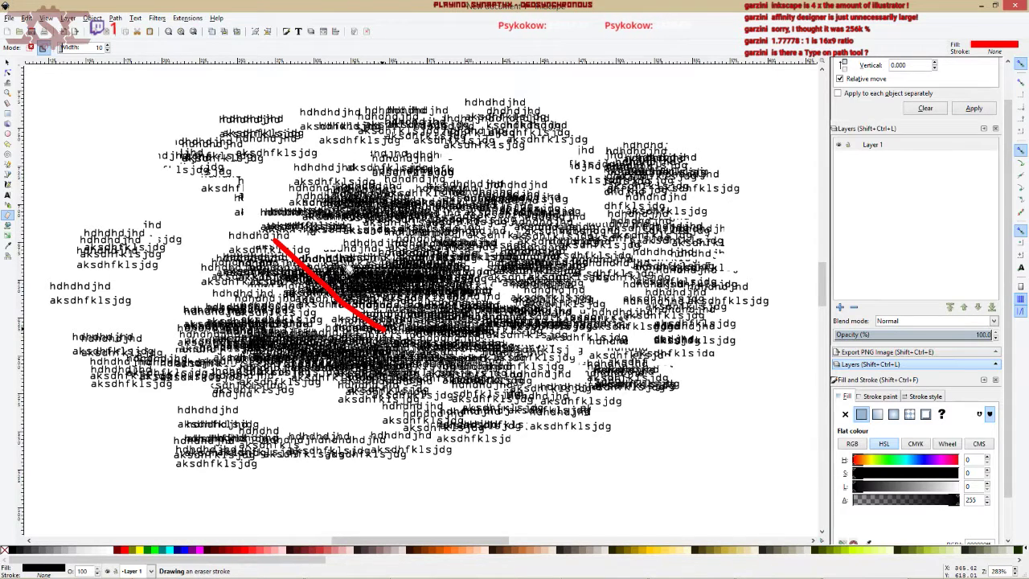
Try to erase across the small grey shape near the top of the page with two strokes.
scroll(349, 290, down, 1)
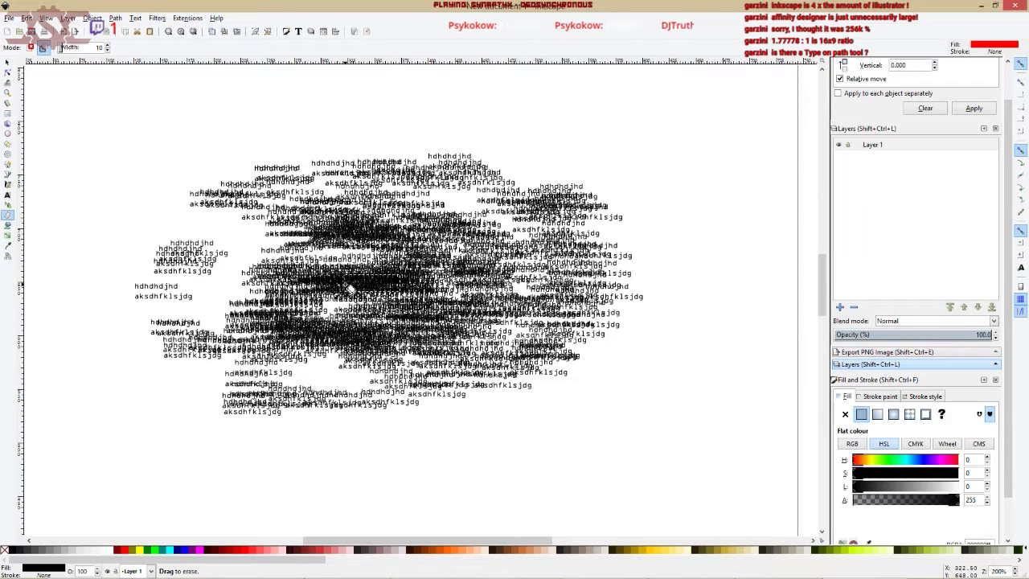
scroll(349, 241, down, 3)
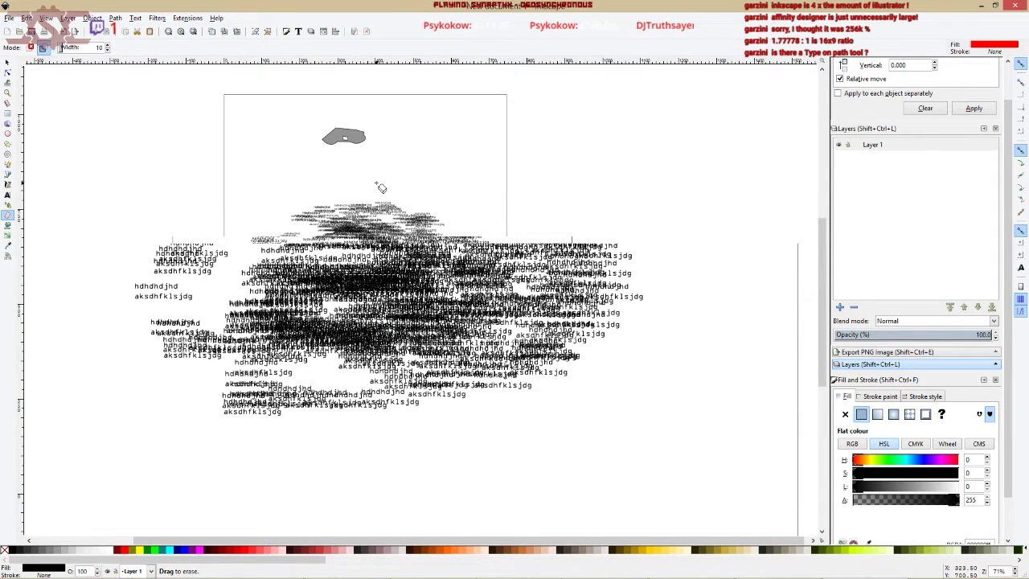
drag(324, 130, 364, 147)
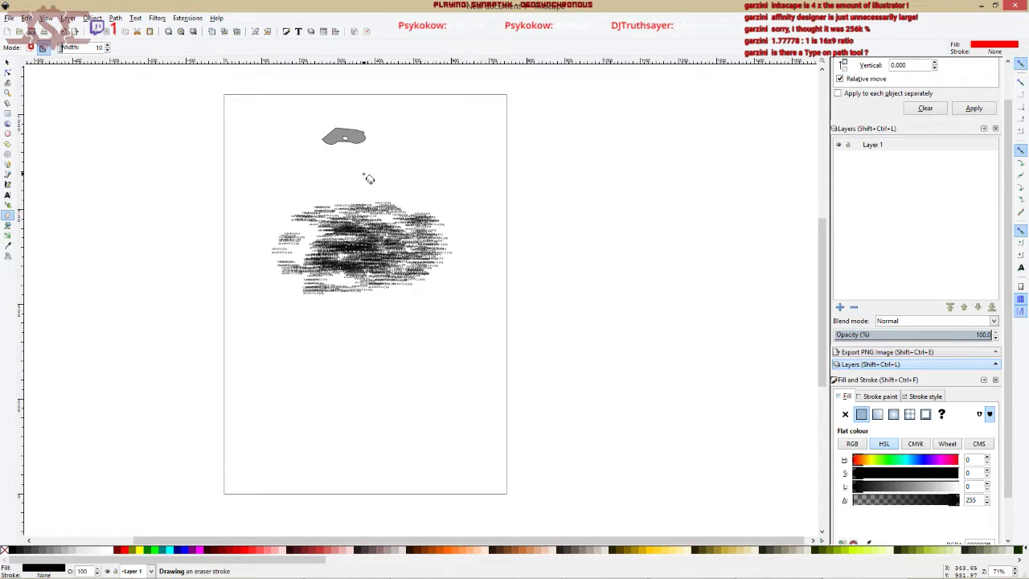
drag(349, 112, 340, 154)
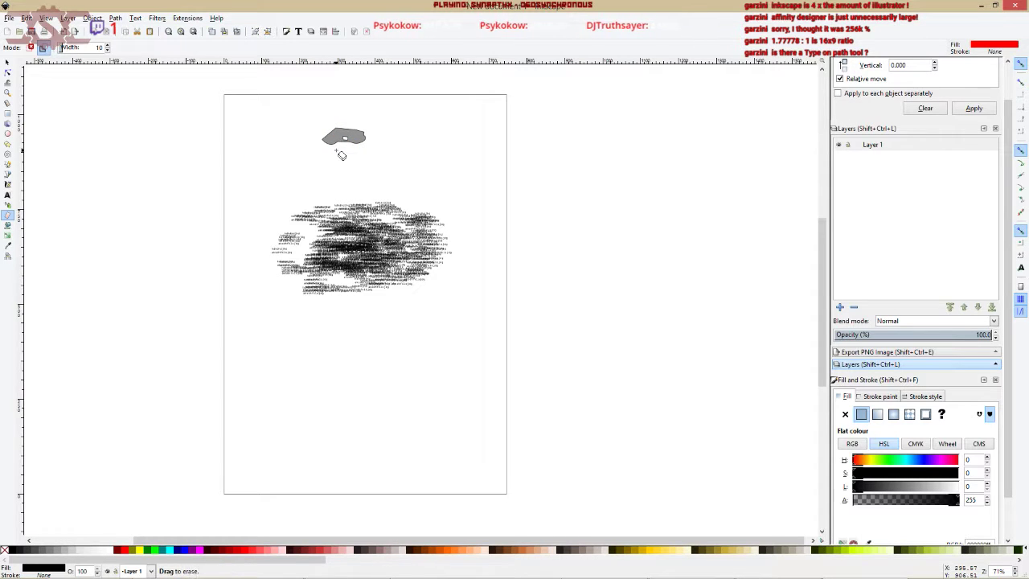
Bucket-fill the small grey shape, set the fill's saturation to 158, and bucket-fill the shape again.
click(8, 224)
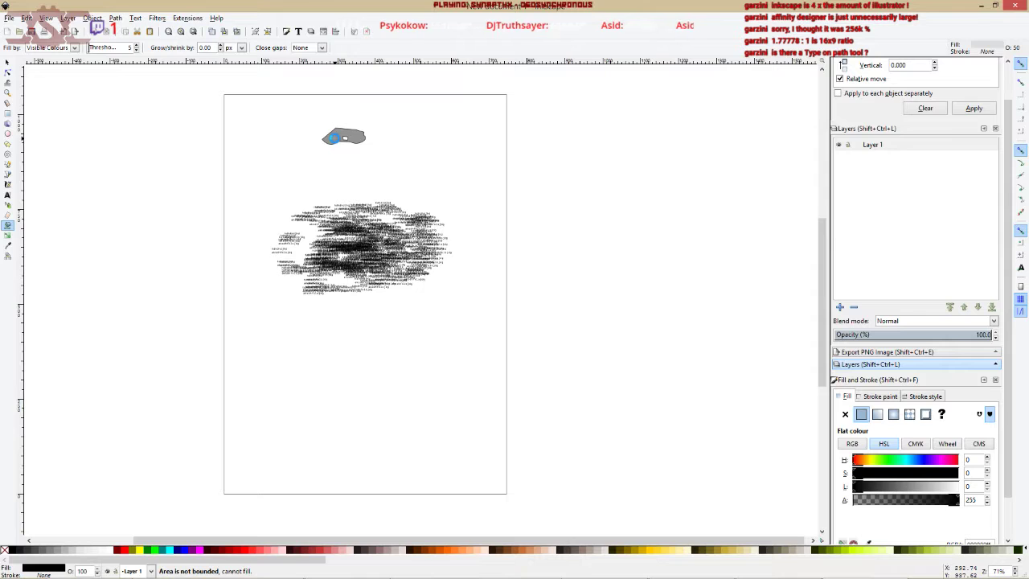
click(334, 133)
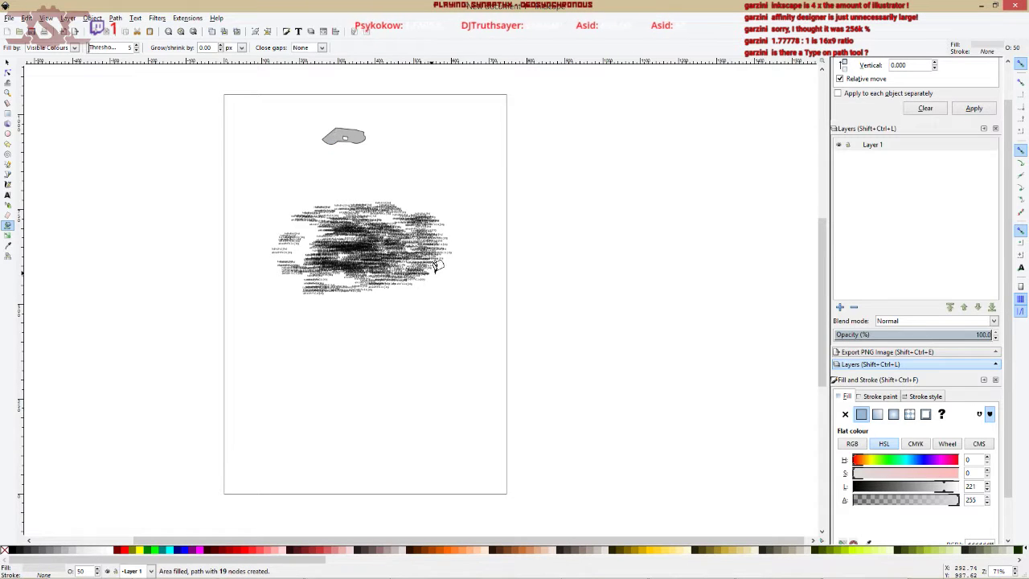
click(921, 479)
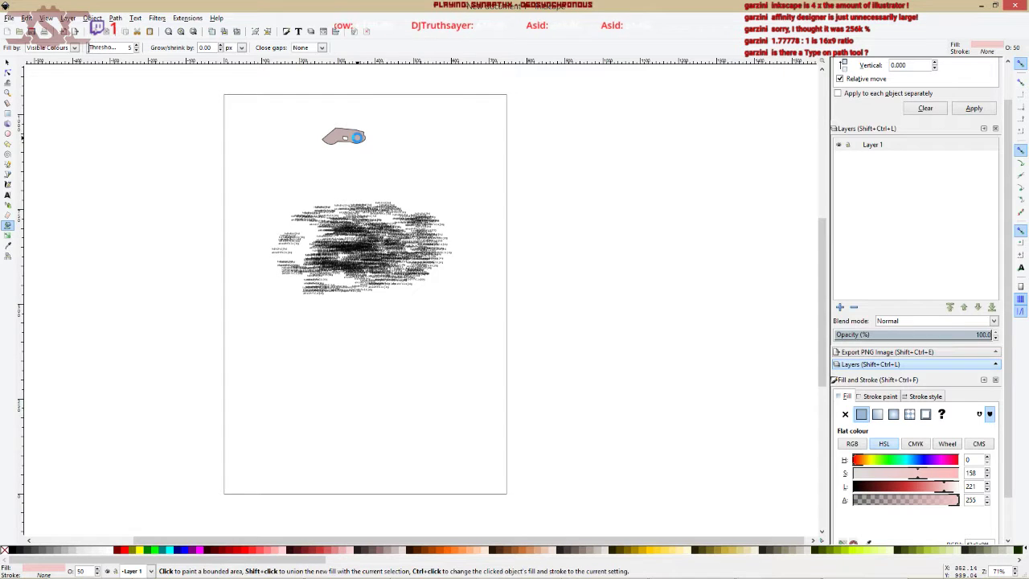
click(357, 137)
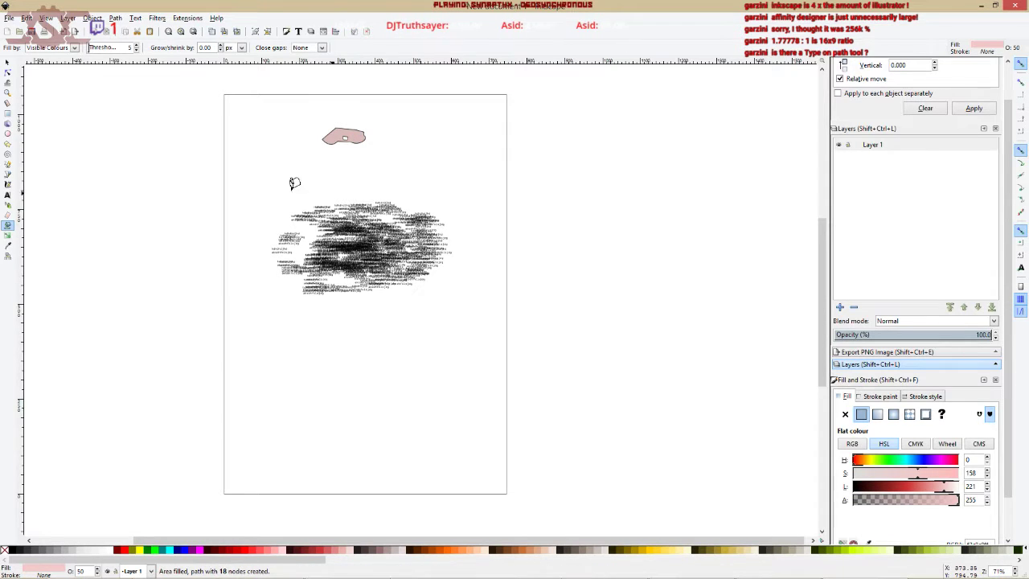
Delete the filled shape and all the sprayed text, leaving the page empty.
click(8, 236)
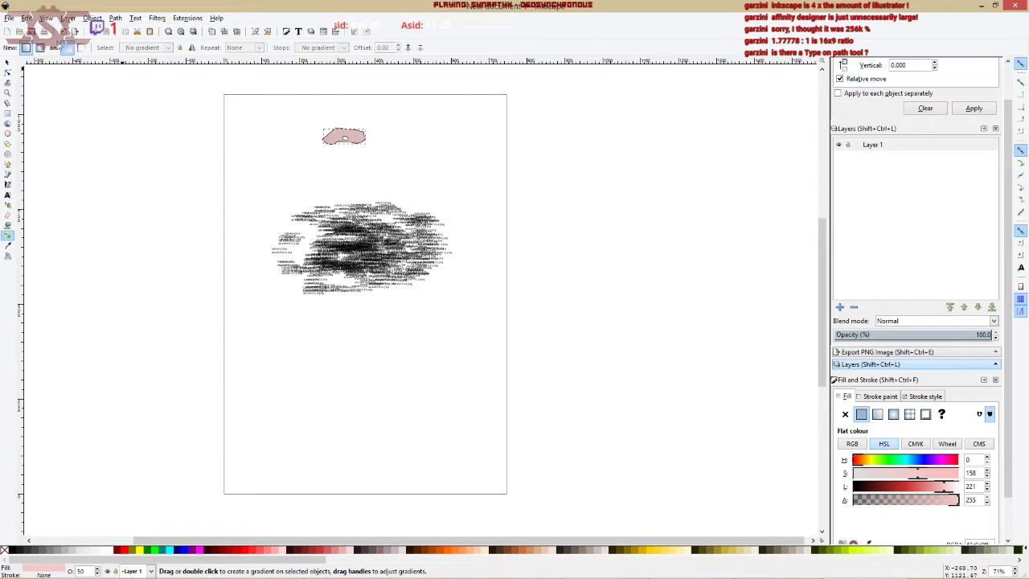
click(7, 62)
drag(228, 92, 521, 373)
key(Delete)
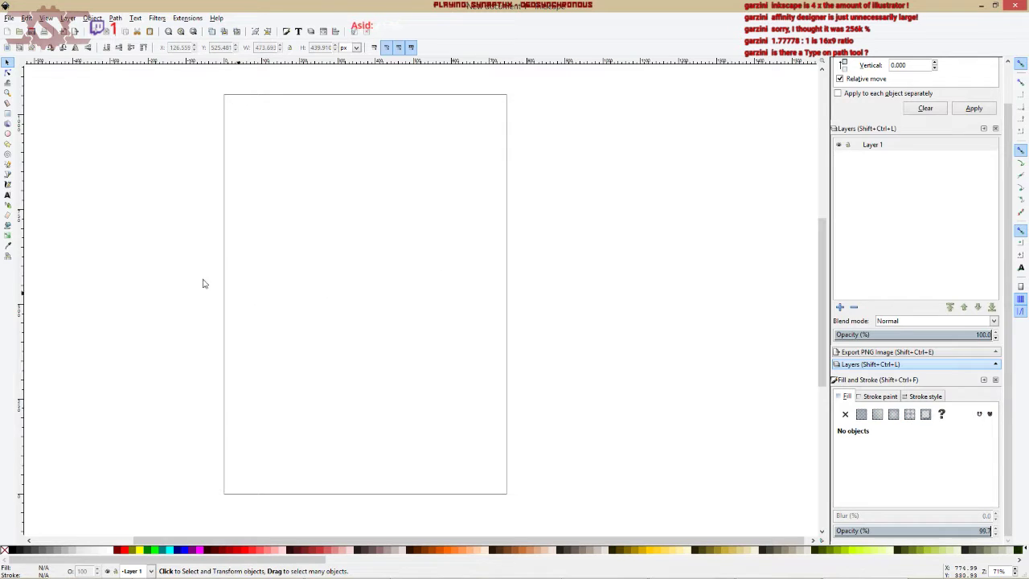
Draw an unfilled circle about 469 px in diameter near the middle of the page.
click(8, 226)
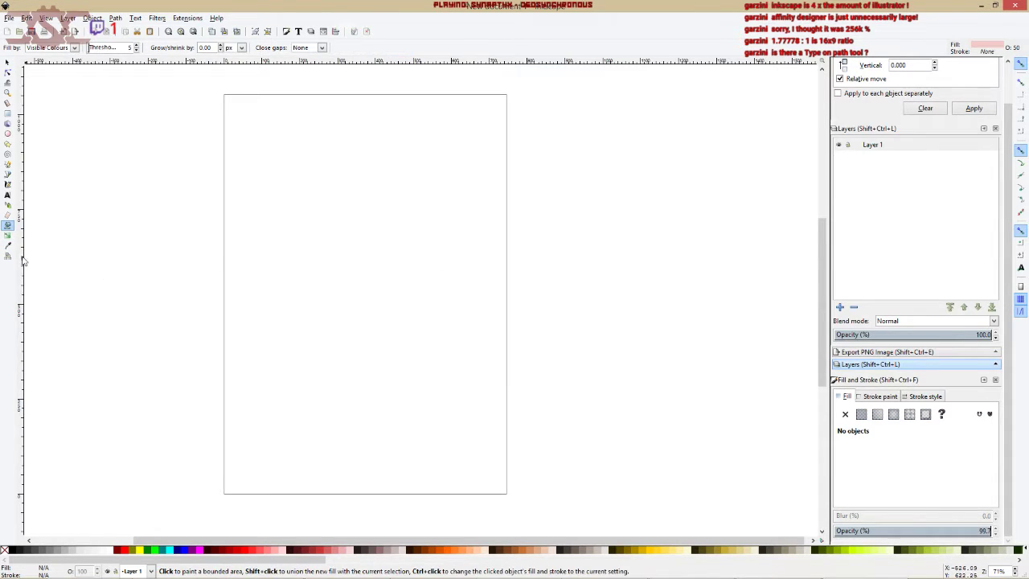
click(7, 133)
mouse_move(277, 218)
mouse_down()
mouse_move(432, 329)
mouse_move(437, 400)
mouse_move(461, 427)
mouse_up()
key(1)
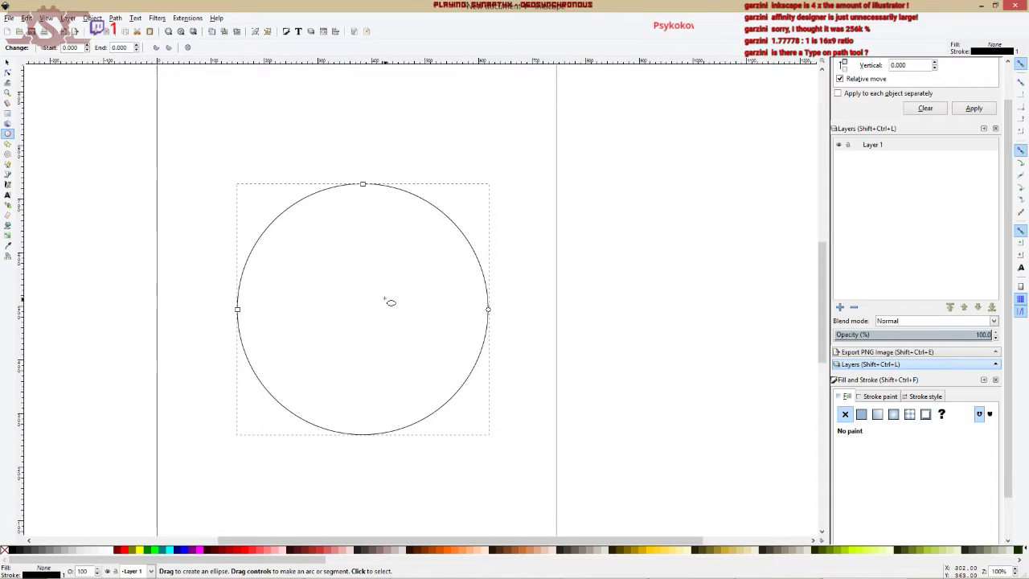
Add the text "ASDASDFASDF ADSF ASDF ASDF ASDF ASD" and place it just above the circle.
click(7, 194)
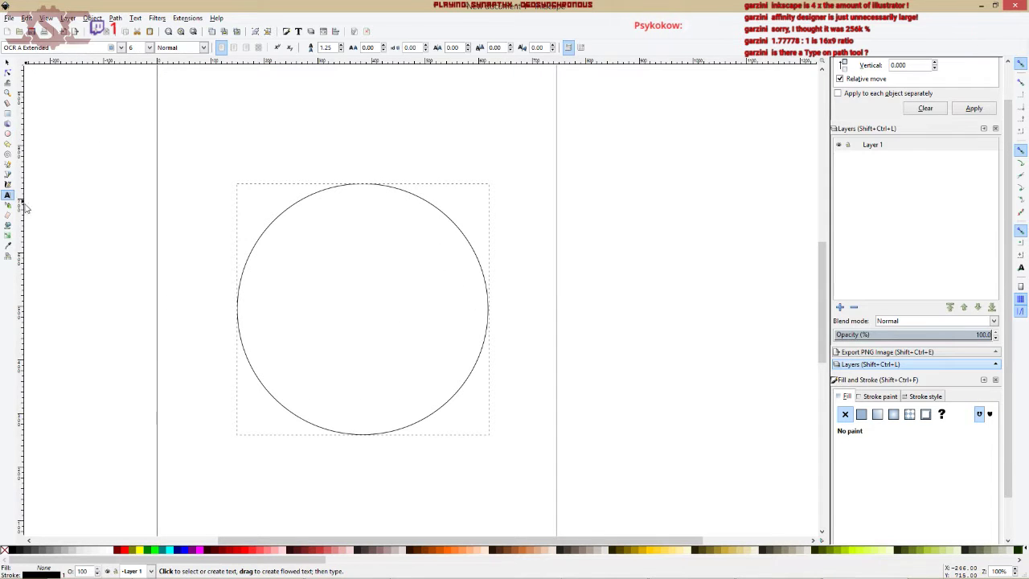
click(317, 149)
text(ASDASDFASDF ADSF ASDF ASDF ASDF ASD)
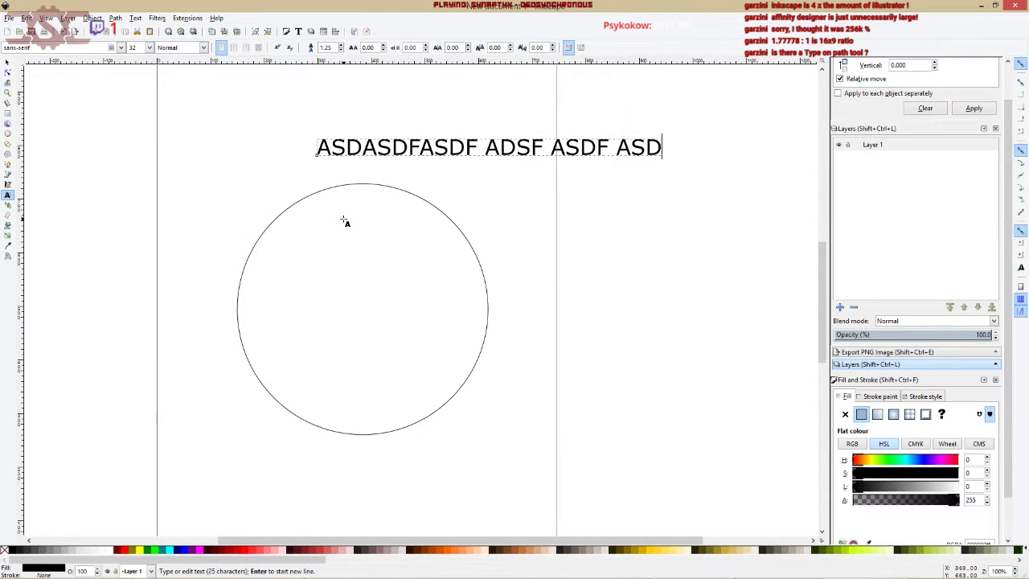
click(6, 64)
drag(347, 155, 322, 173)
Select the circle together with the text and put the text on the circle's path.
click(321, 191)
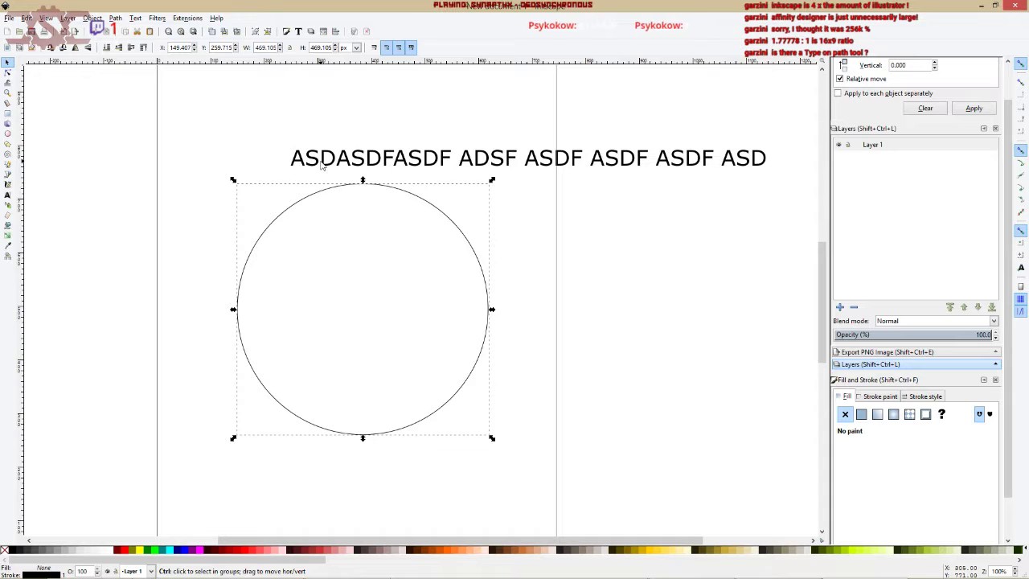
shift+click(322, 164)
right_click(323, 164)
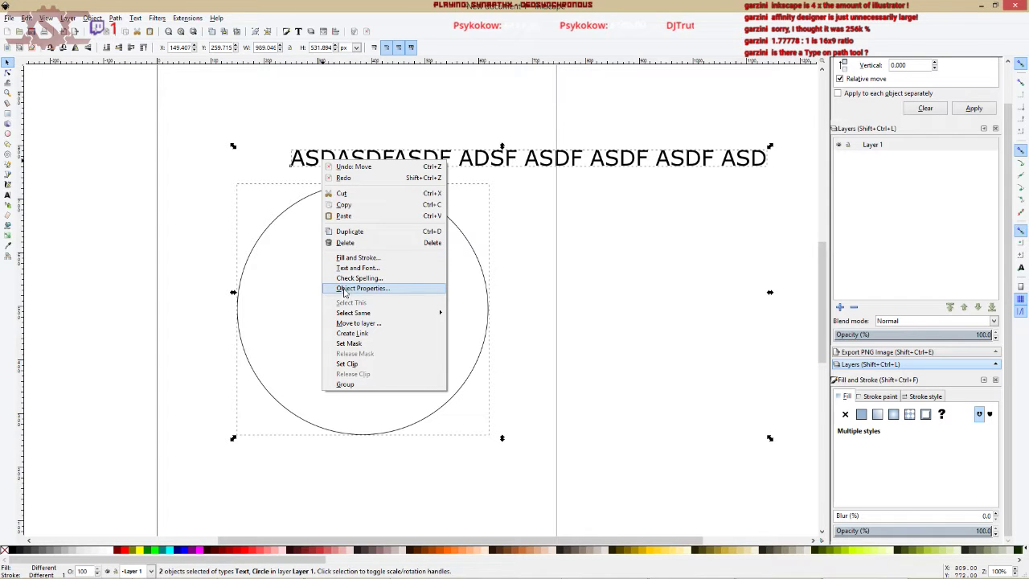
click(134, 23)
click(136, 20)
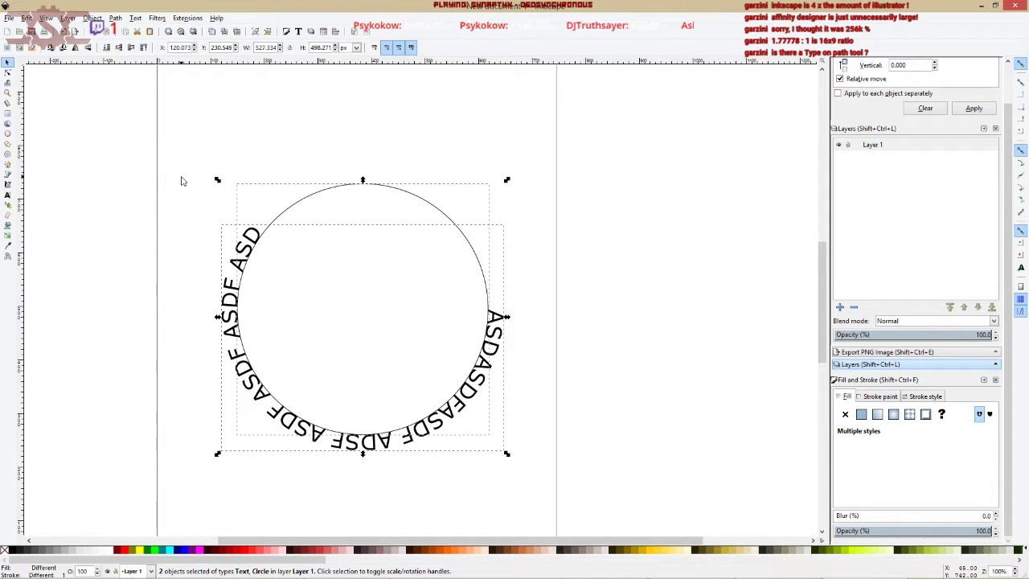
scroll(258, 155, up, 2)
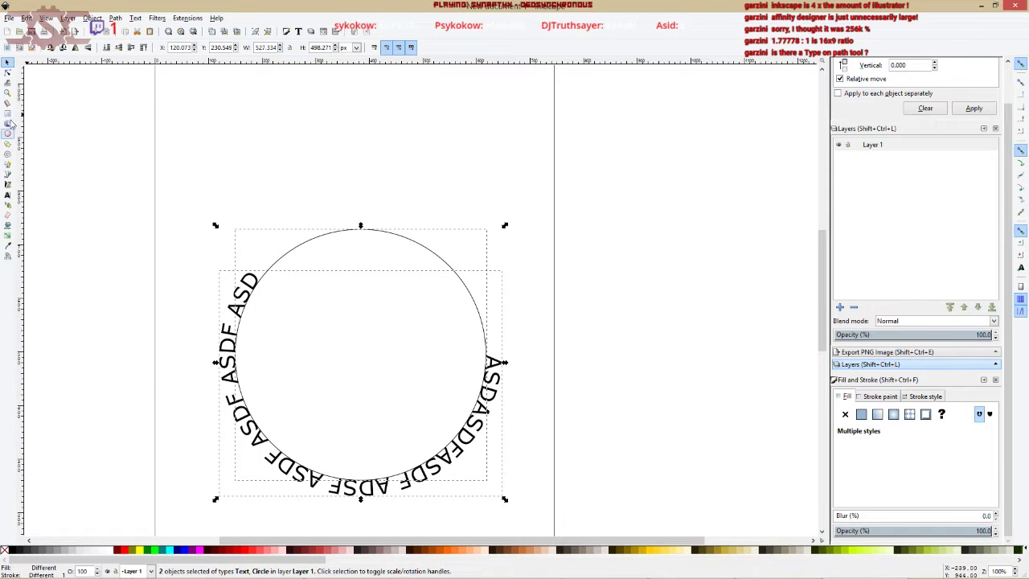
click(8, 174)
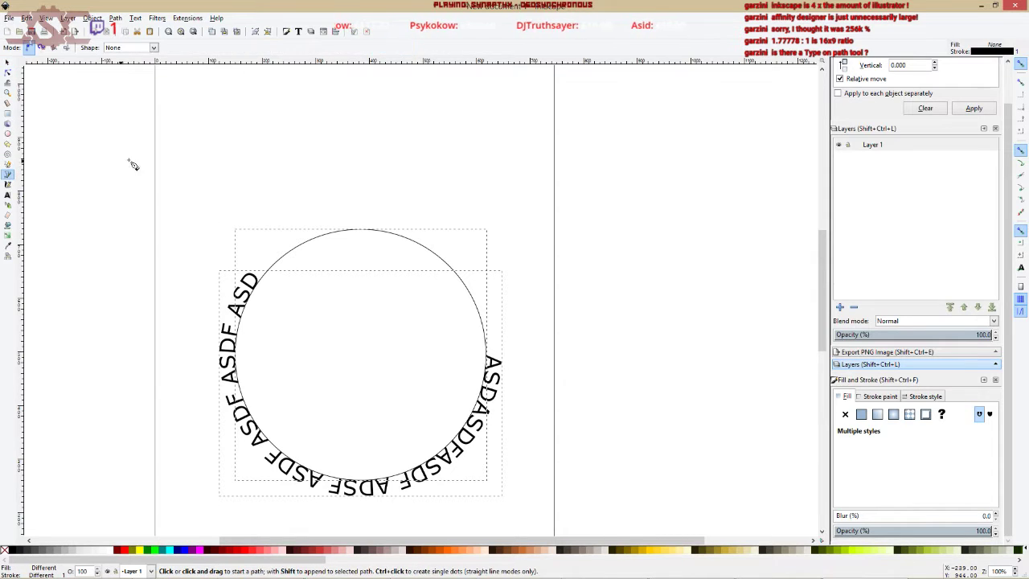
click(180, 171)
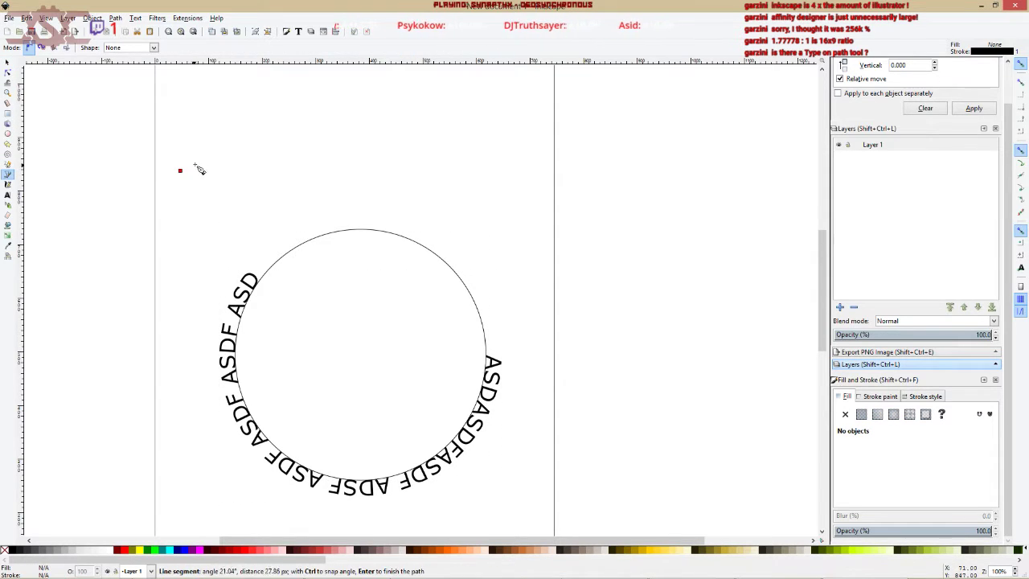
click(241, 170)
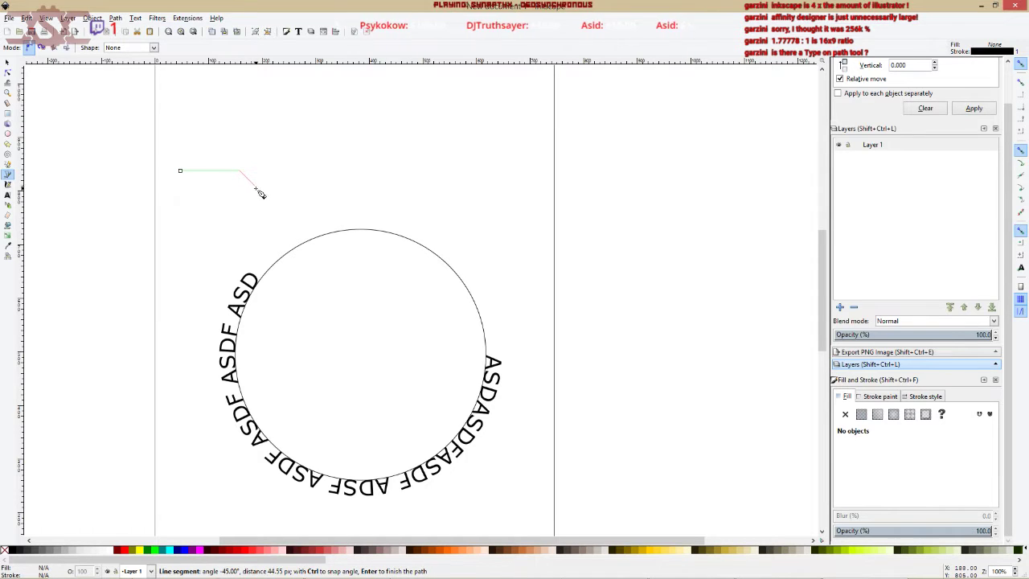
click(263, 153)
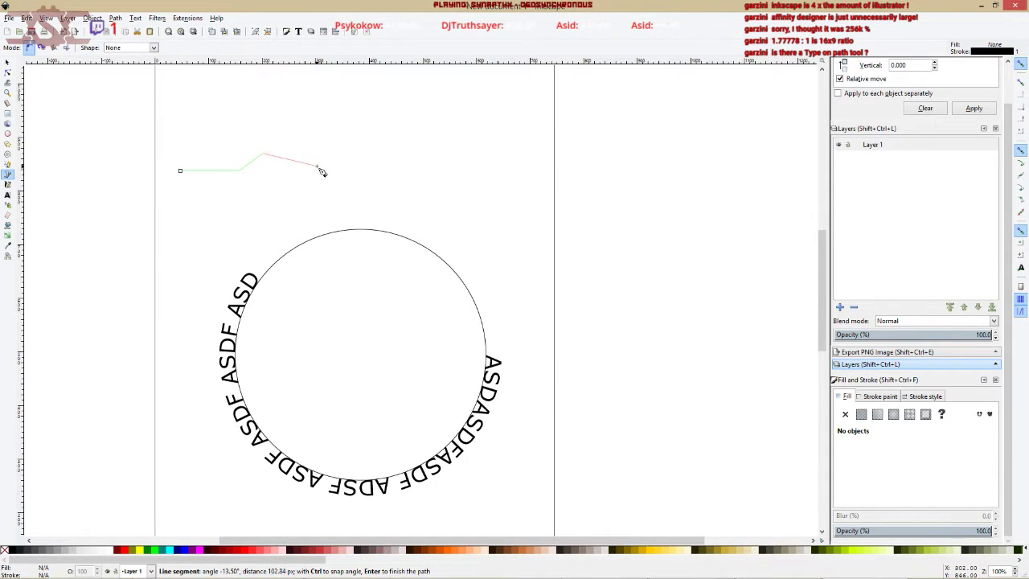
key(Return)
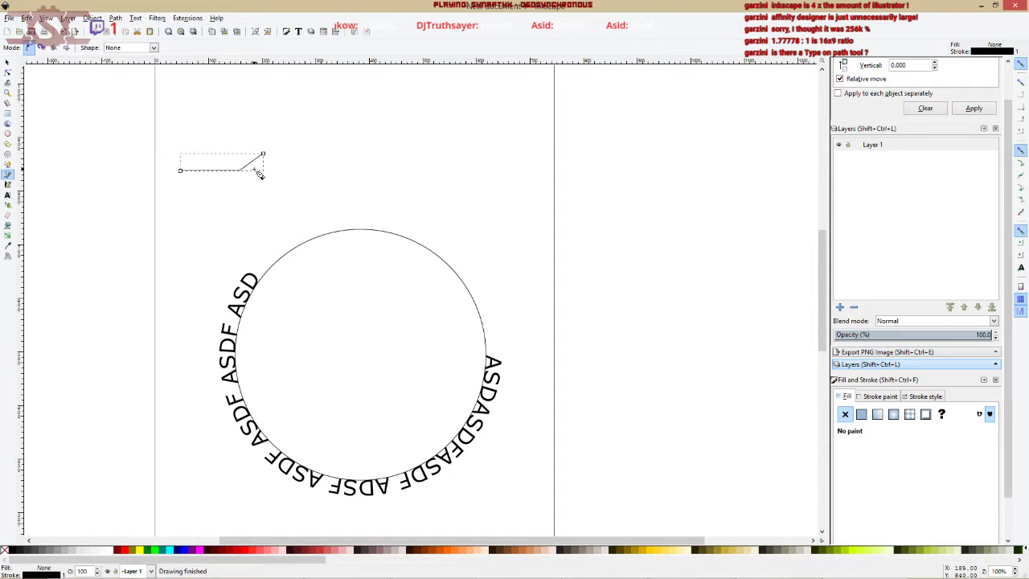
key(Delete)
Draw an open wavy Bezier curve with two humps, about 520 px wide, above the circle.
drag(193, 175, 241, 175)
drag(267, 139, 298, 148)
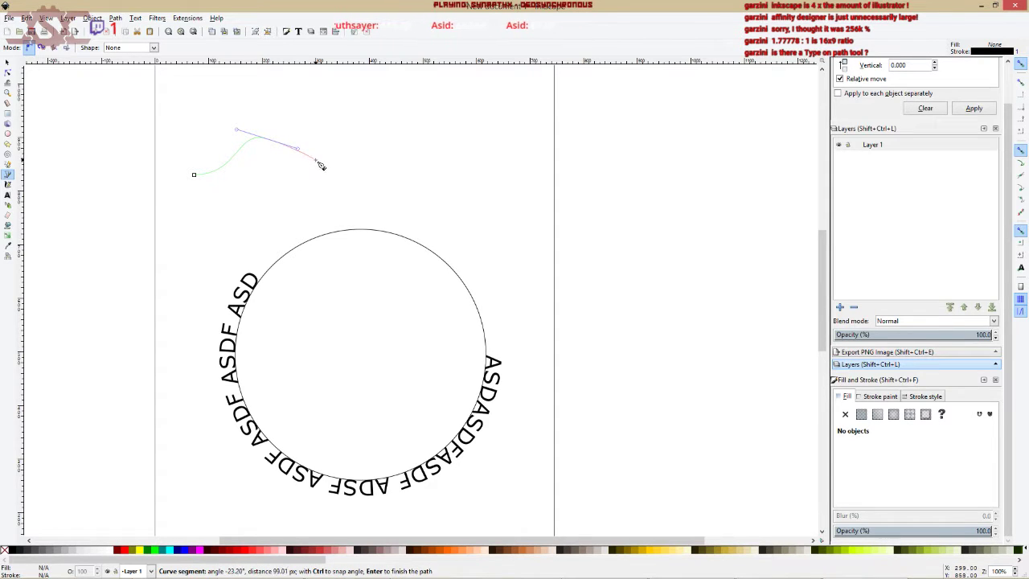
drag(322, 185, 363, 172)
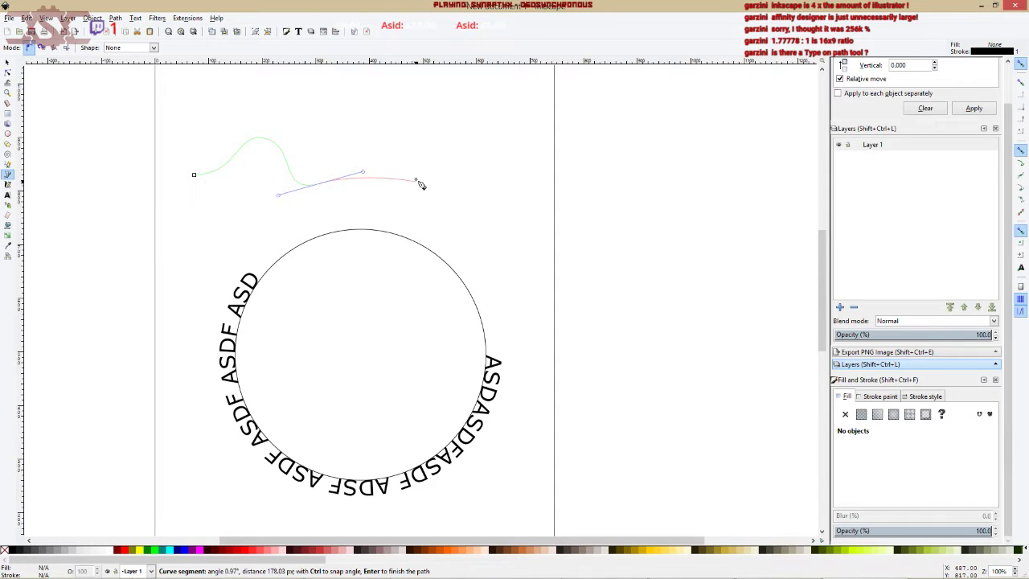
drag(413, 142, 465, 150)
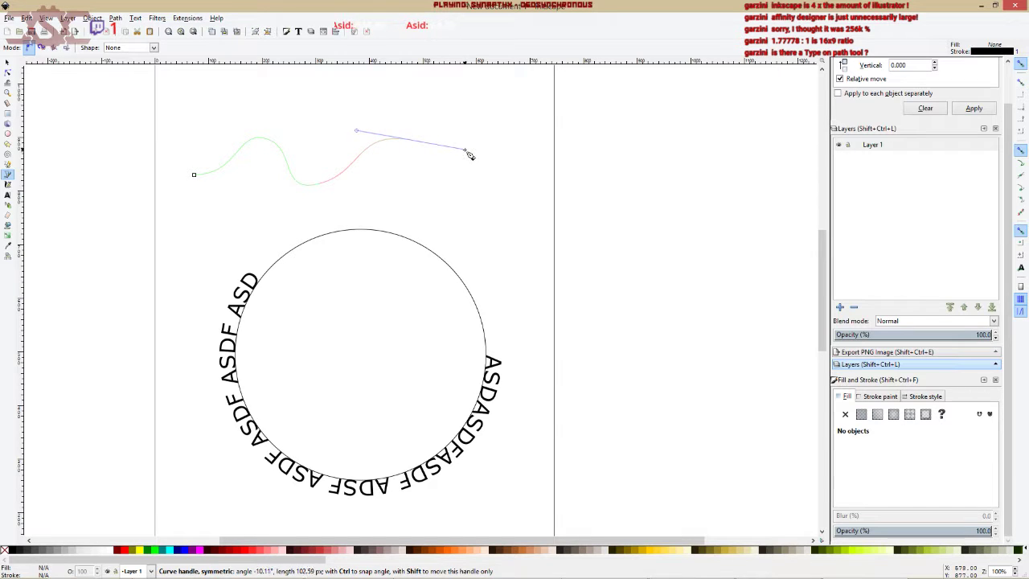
double_click(472, 194)
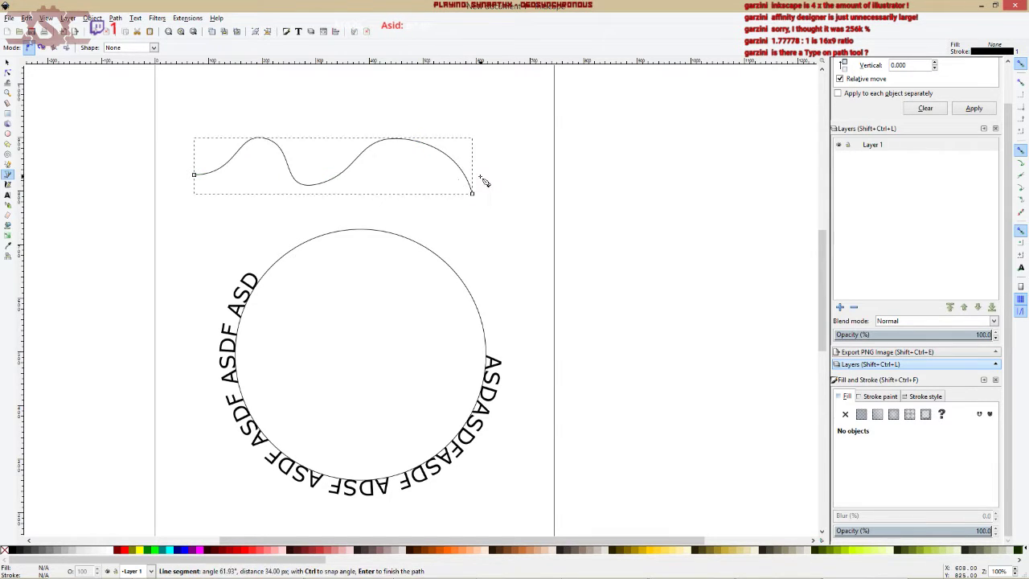
Add the text "OVER HILL AND DOWN DALE" between the wavy curve and the circle.
click(7, 195)
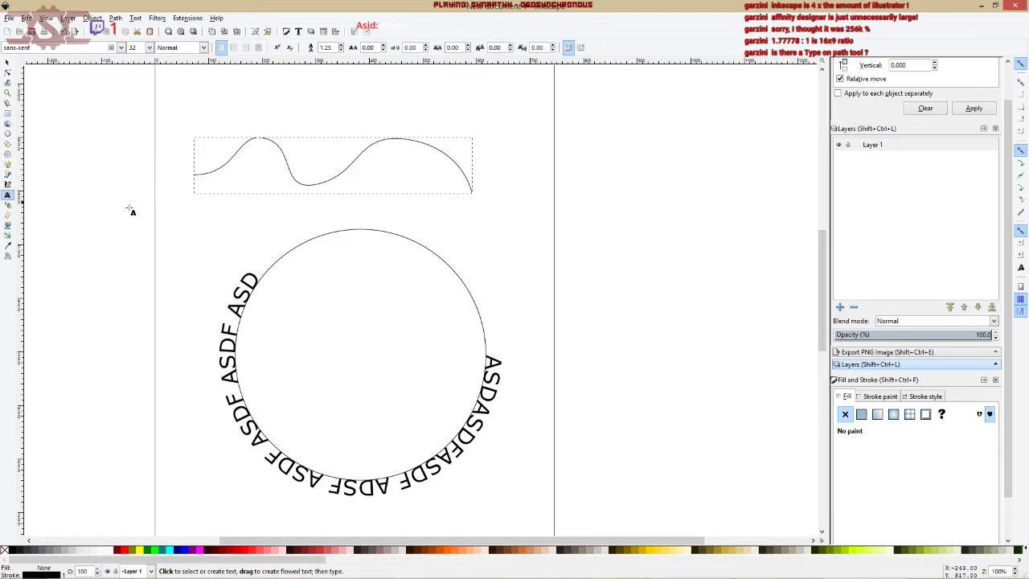
click(201, 206)
text(OVER )
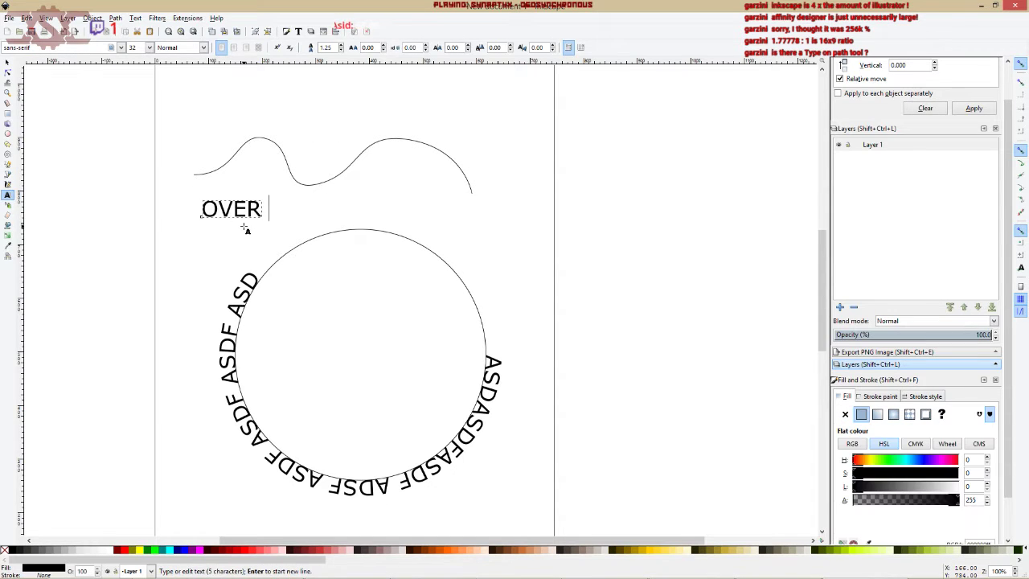
text(HILL AND DOWN DALE)
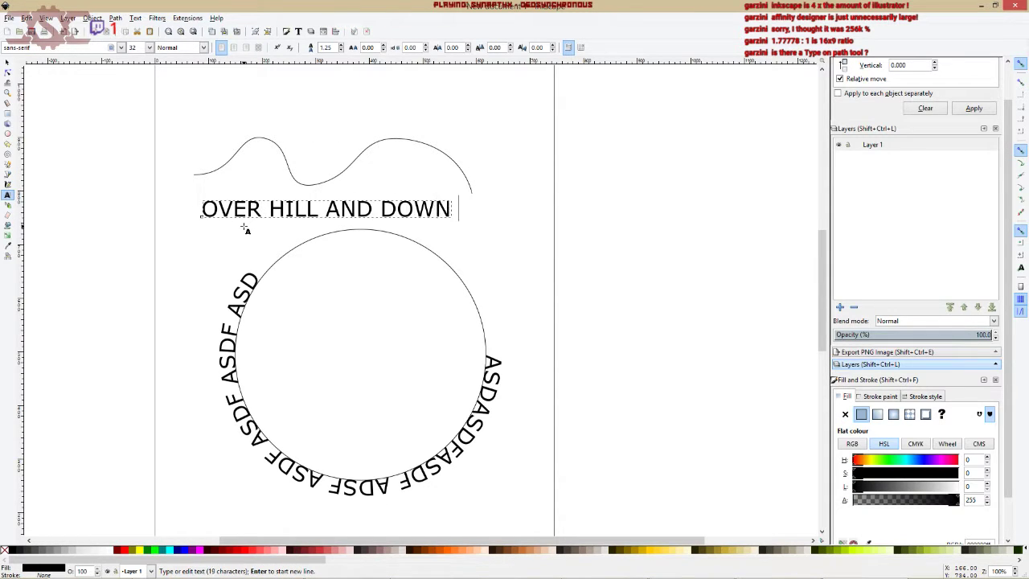
Select the new text and the wavy curve, put the text on the path, and clear the selection.
click(7, 62)
shift+click(225, 164)
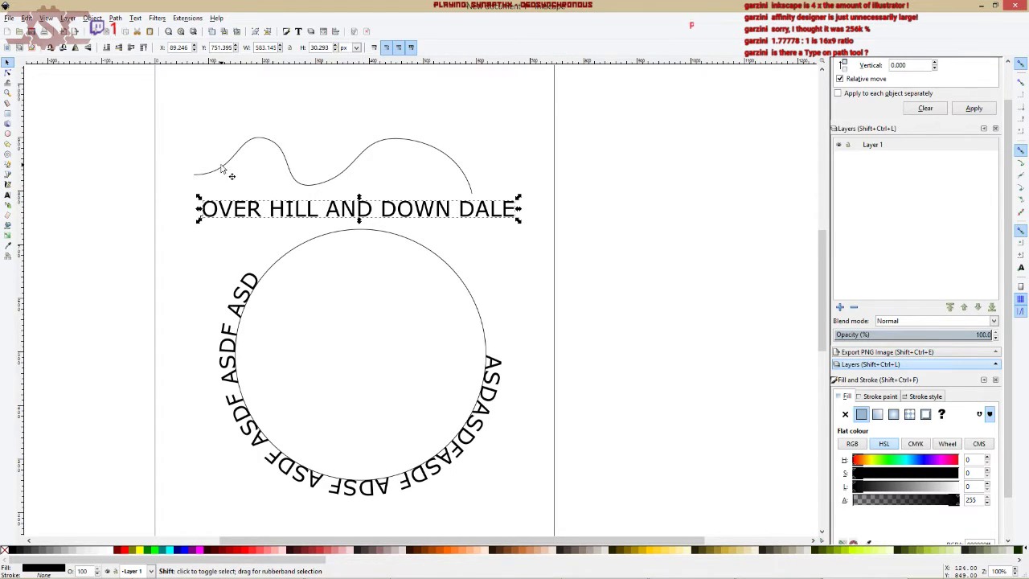
click(139, 22)
click(153, 69)
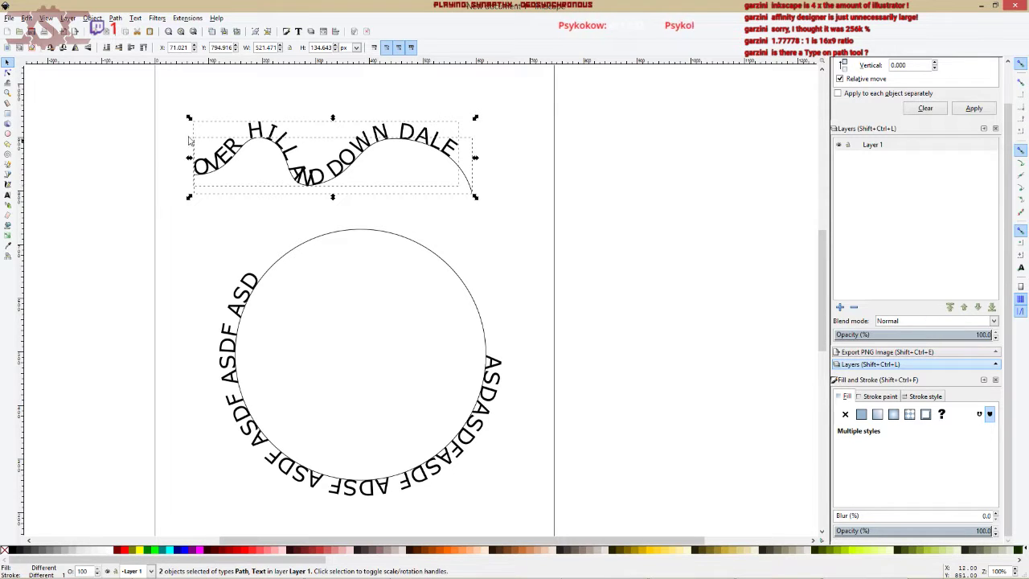
click(250, 190)
Select all characters of the text on the wavy curve and set their letter spacing to 2.36.
click(233, 144)
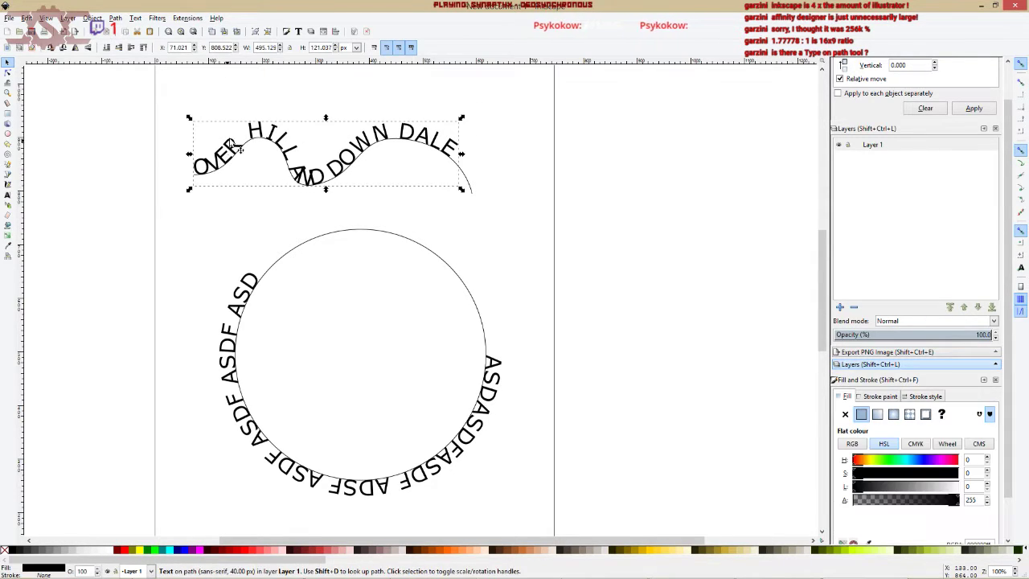
double_click(251, 135)
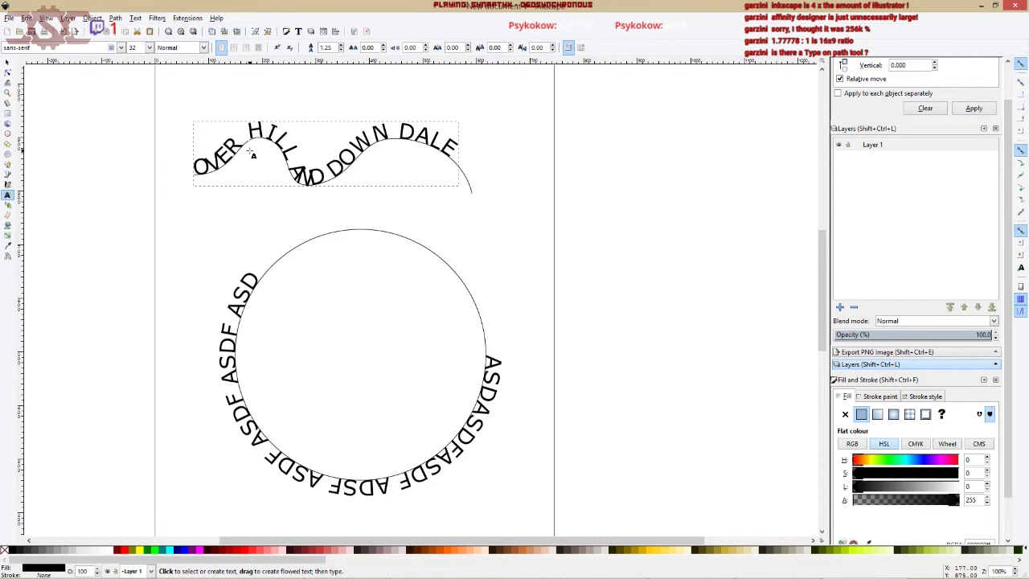
key(ctrl+a)
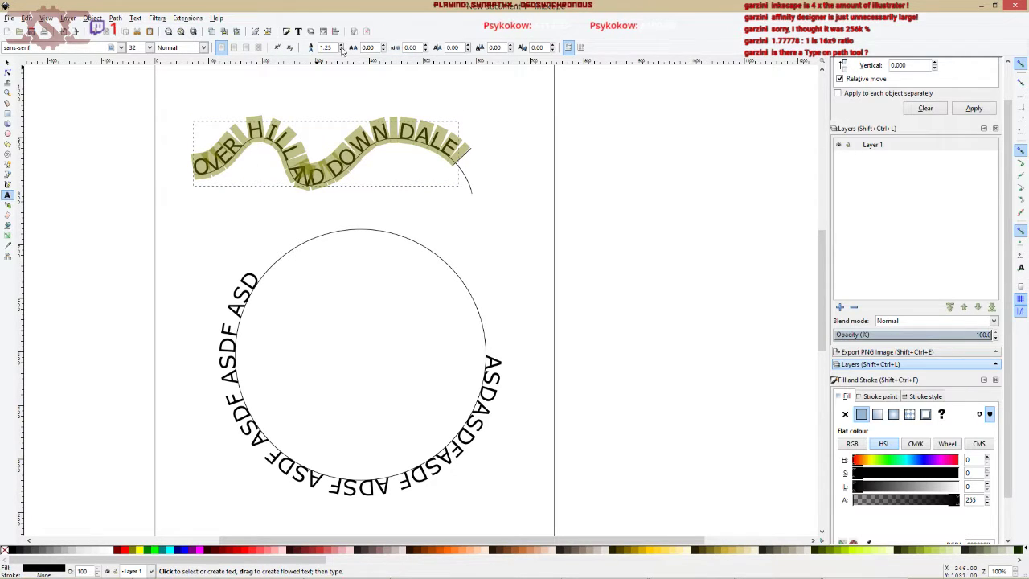
click(385, 49)
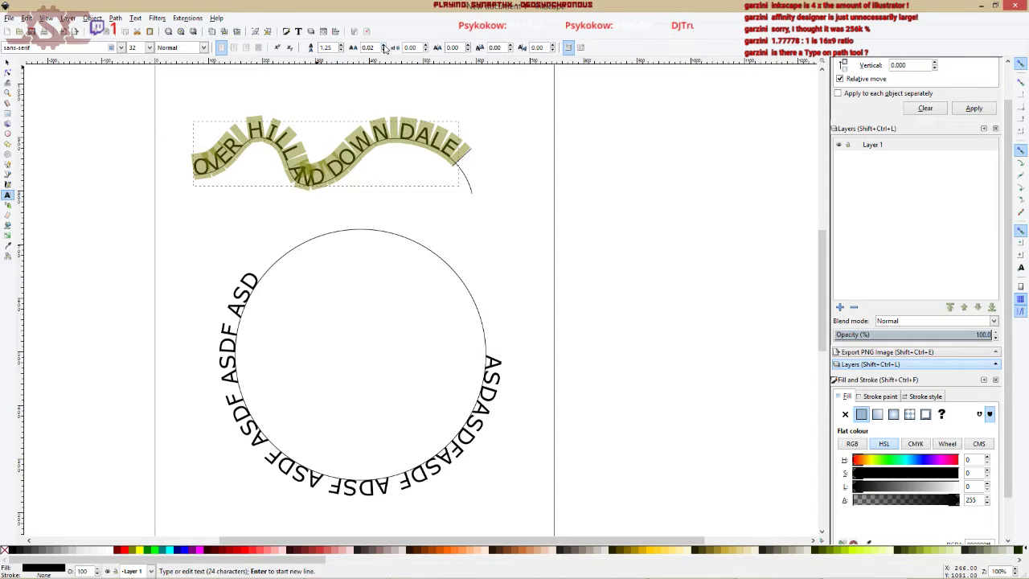
click(385, 49)
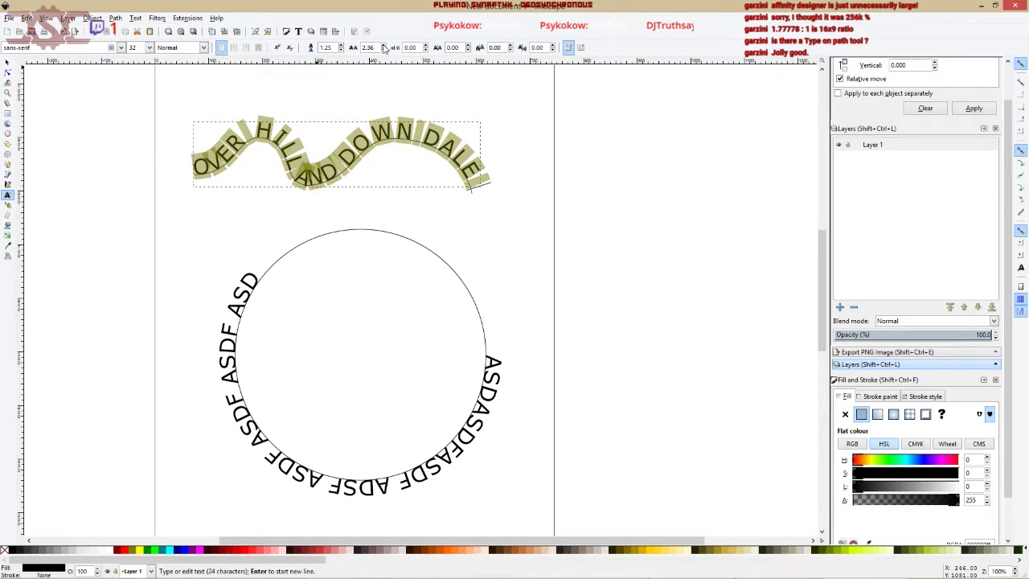
Try font size 12 on the wavy text, and set it to 18.
click(150, 47)
click(135, 135)
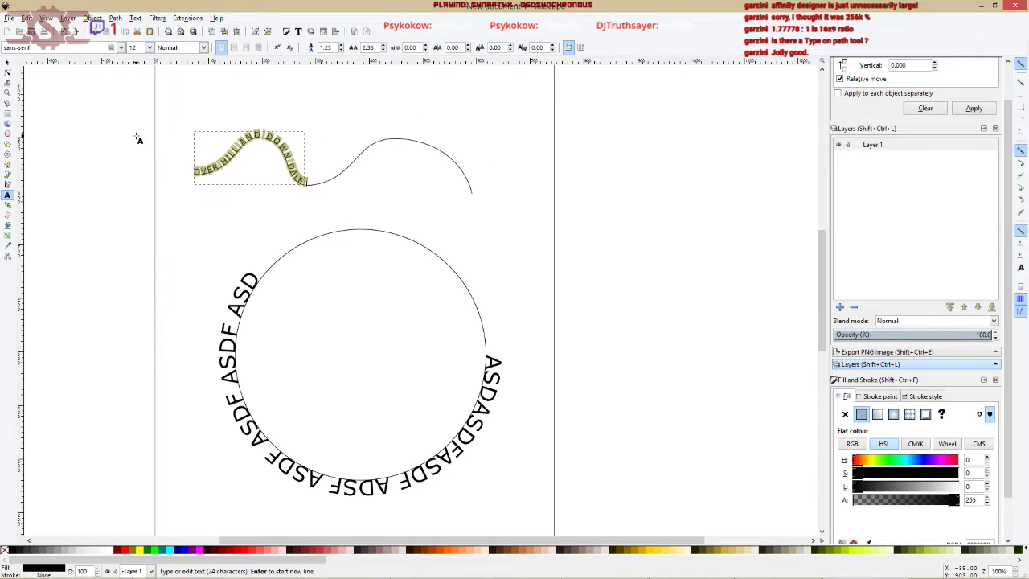
click(150, 47)
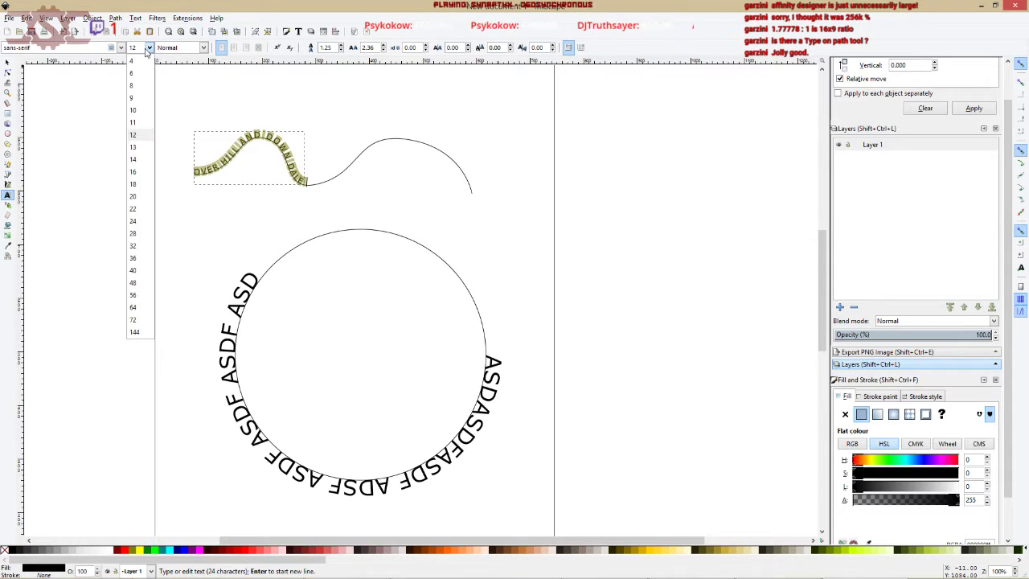
click(135, 190)
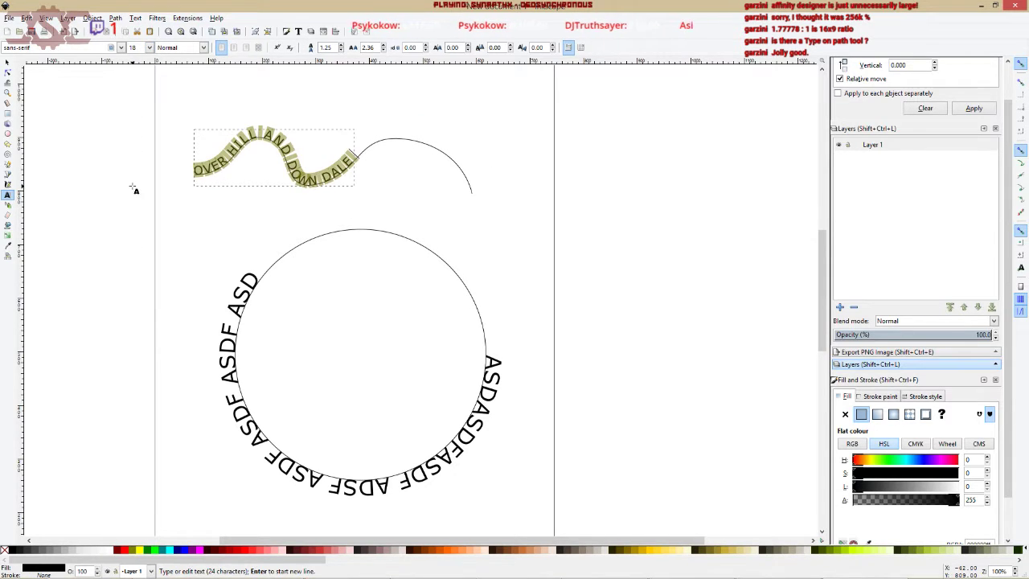
Increase the wavy text's letter spacing to 13.66 so it spans the whole curve, and deselect it.
click(384, 48)
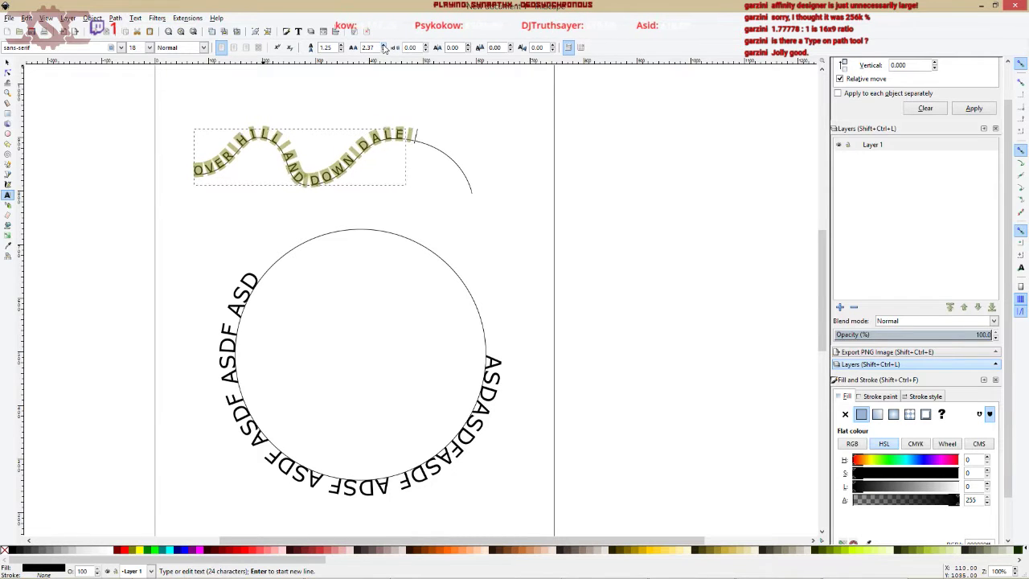
drag(384, 48, 384, 47)
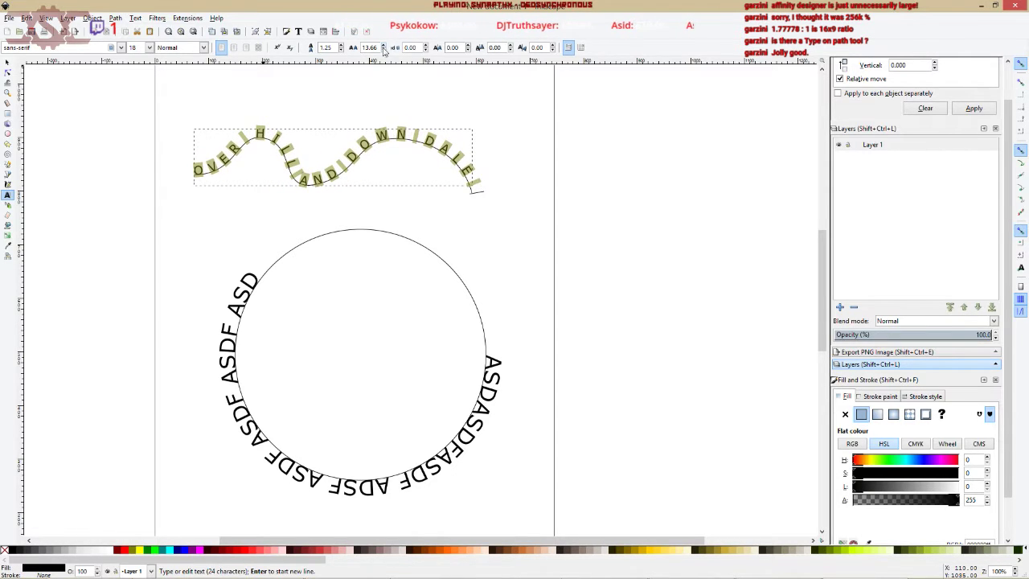
click(7, 62)
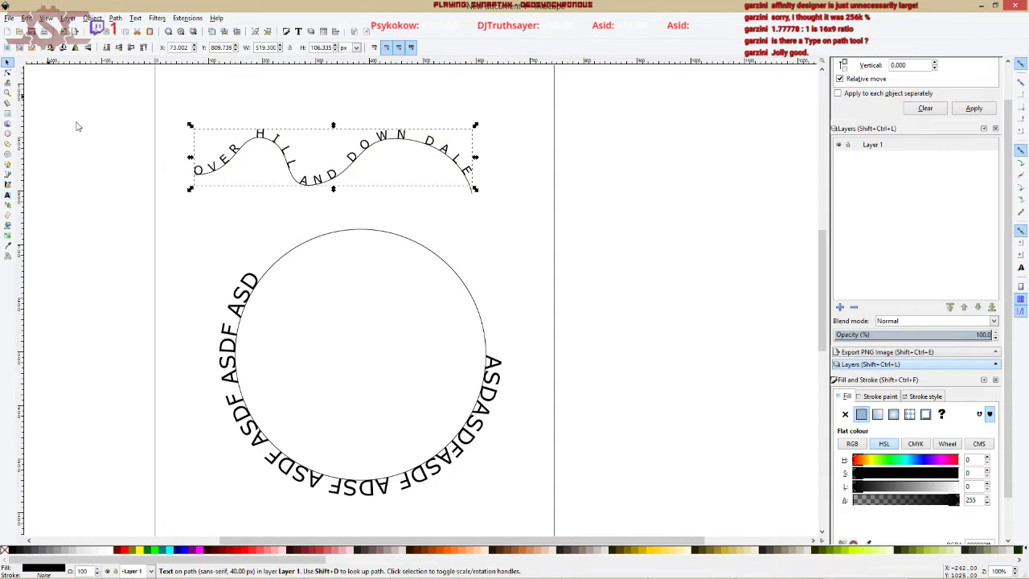
click(159, 190)
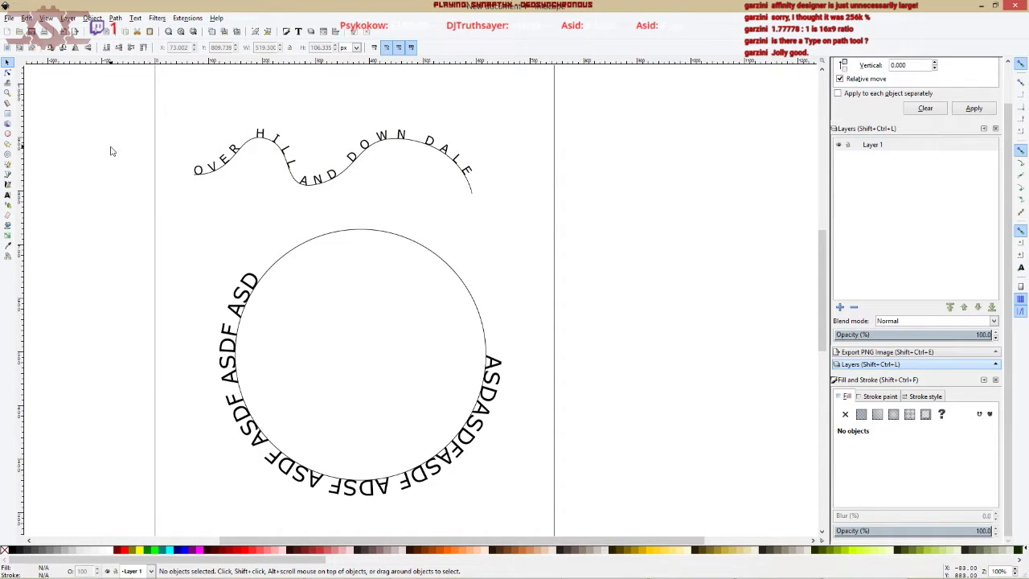
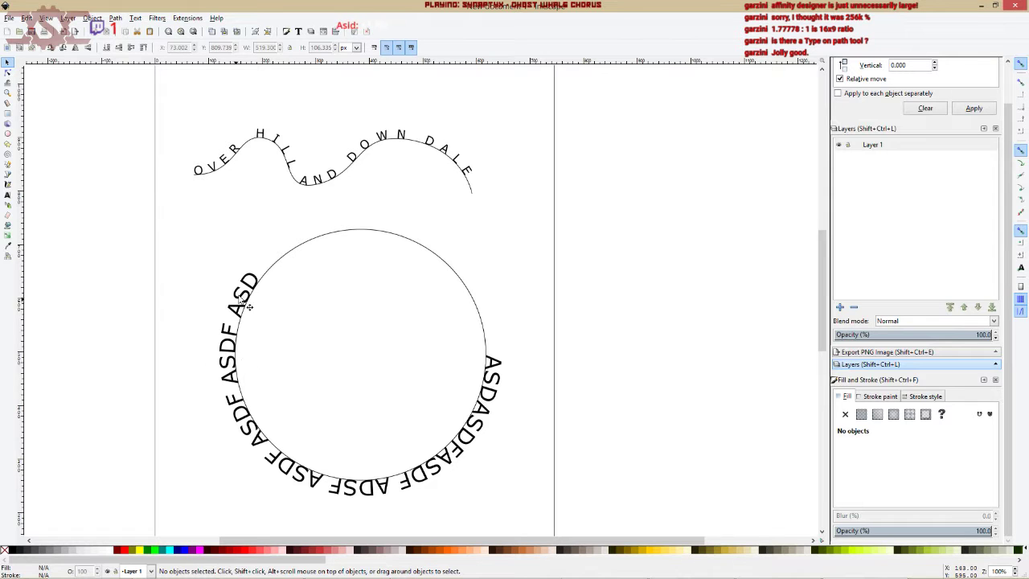
Select all characters of the text on the circle, set their letter spacing to 15.01 so it wraps the circle, and deselect it.
click(363, 232)
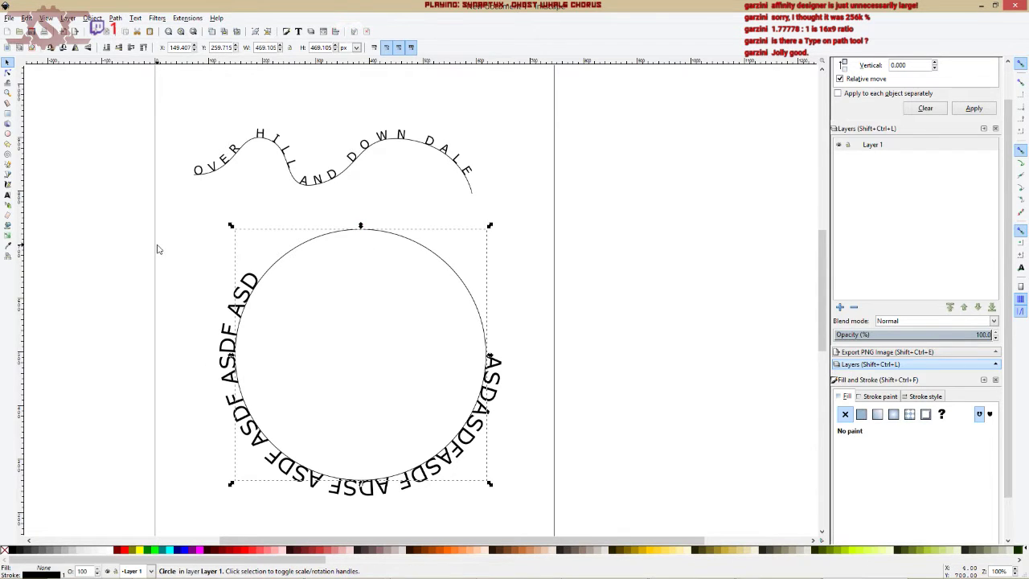
click(492, 382)
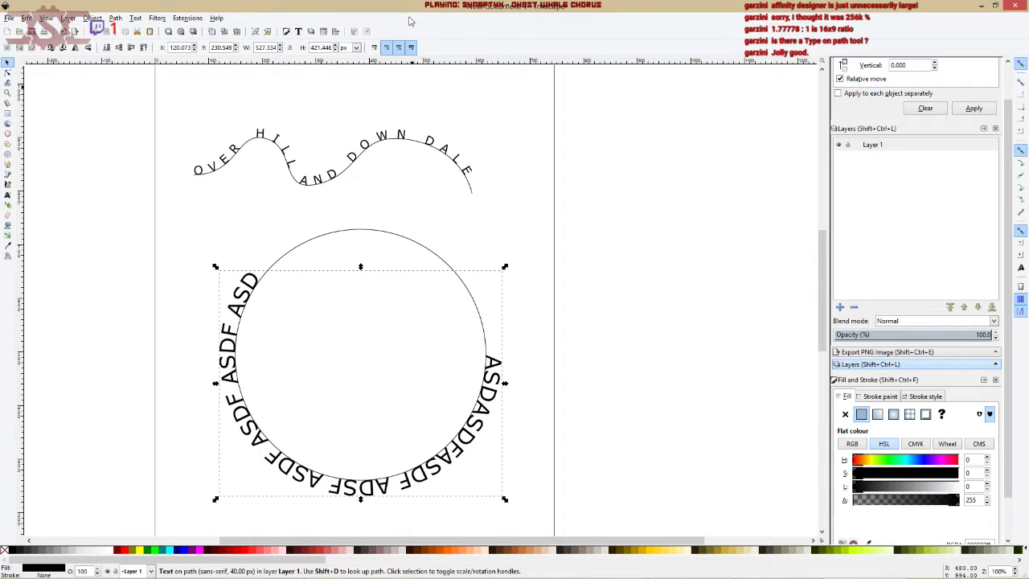
click(7, 195)
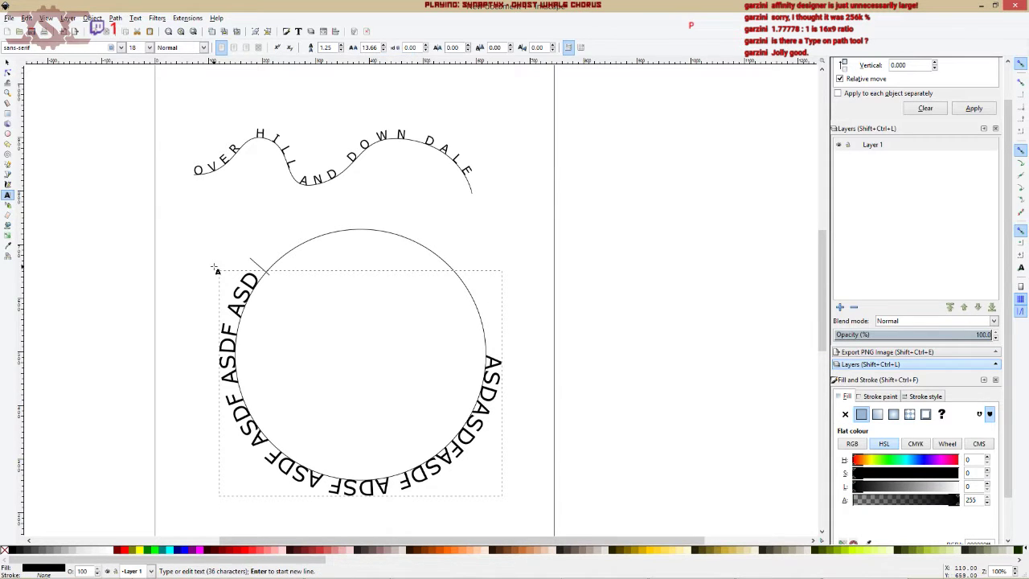
key(ctrl+a)
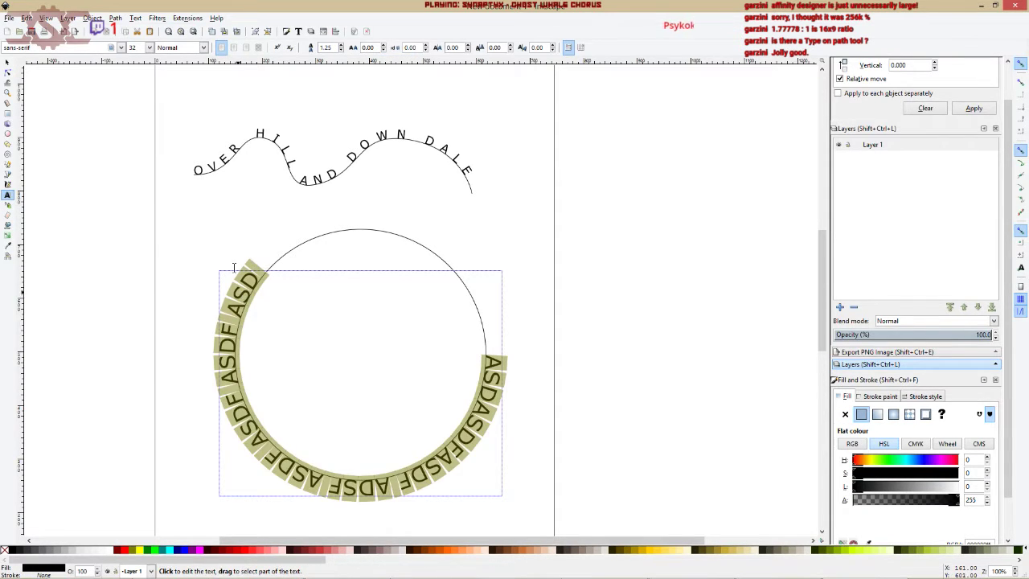
click(384, 45)
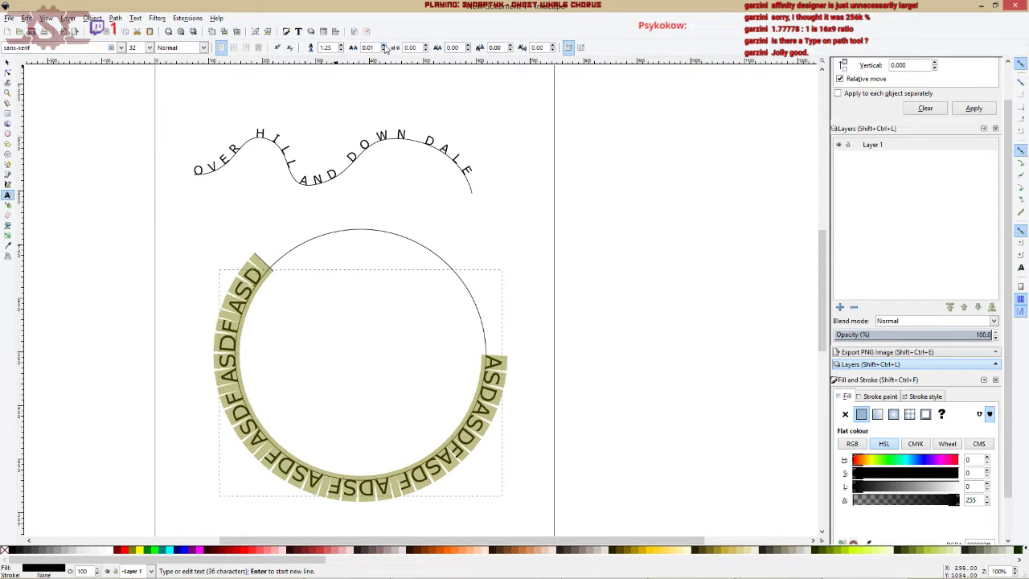
drag(386, 48, 386, 49)
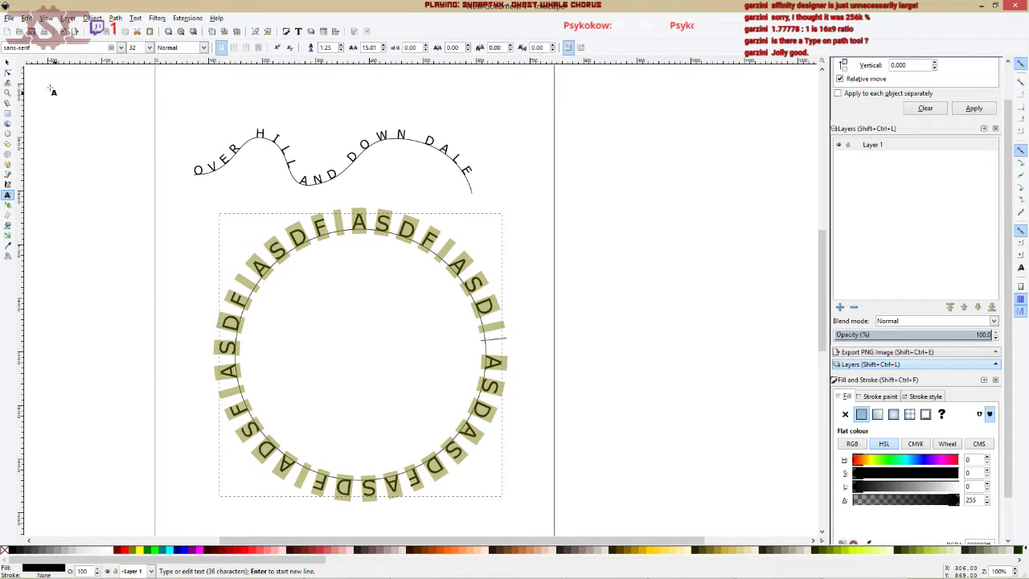
click(7, 62)
click(523, 197)
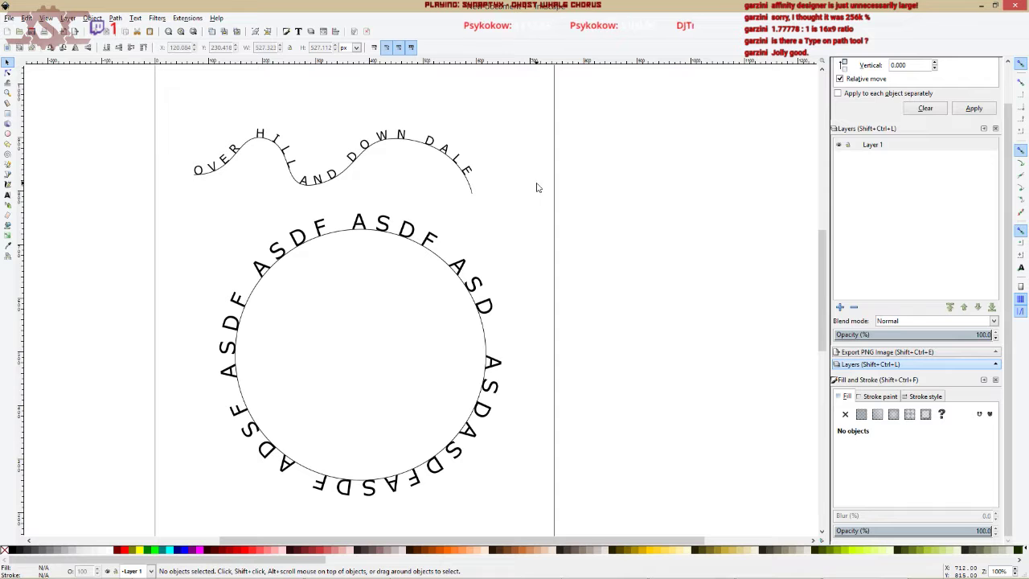
Delete both texts with their paths, and draw an ellipse about 367 px wide and 319 px high.
drag(116, 95, 588, 509)
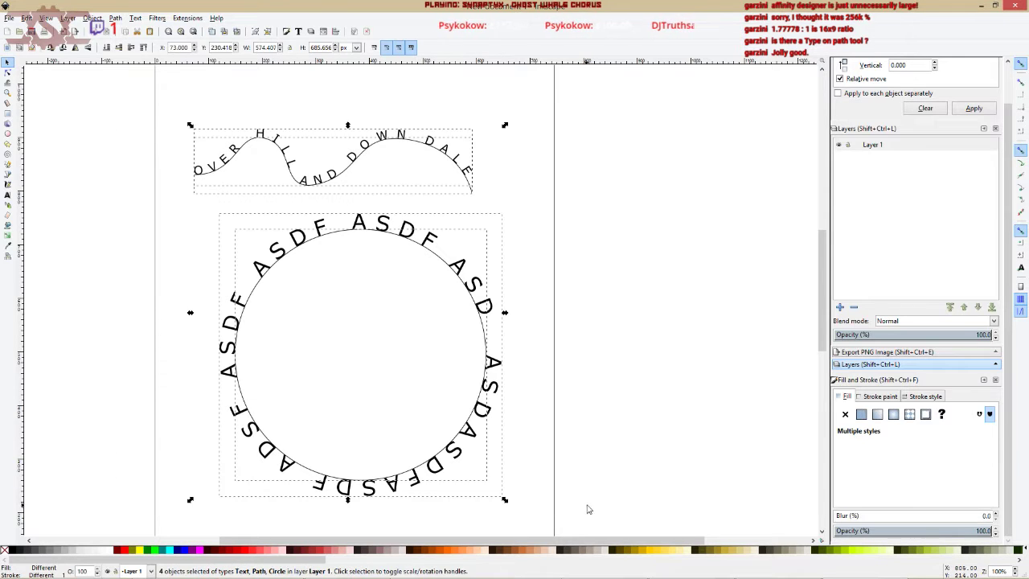
key(Delete)
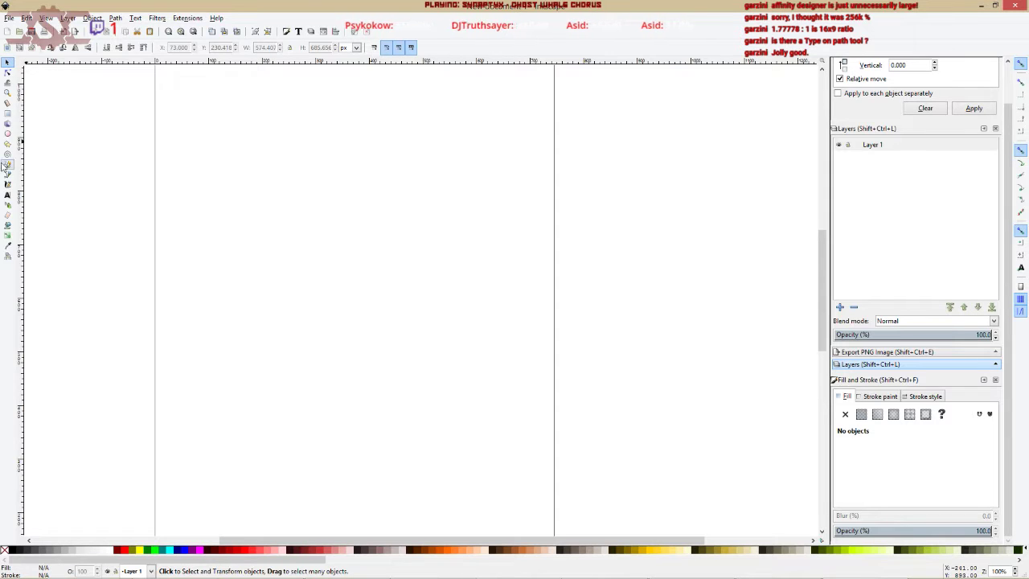
click(7, 134)
drag(214, 170, 411, 339)
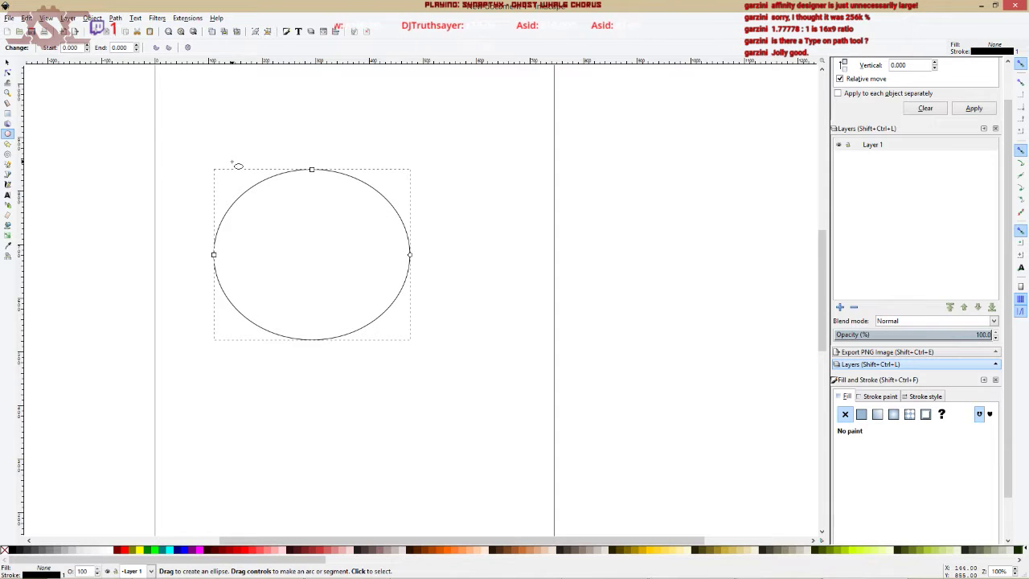
Add the text "KSDHF ASDKJFH ASDKLJFH LASDPA" above the ellipse.
click(7, 195)
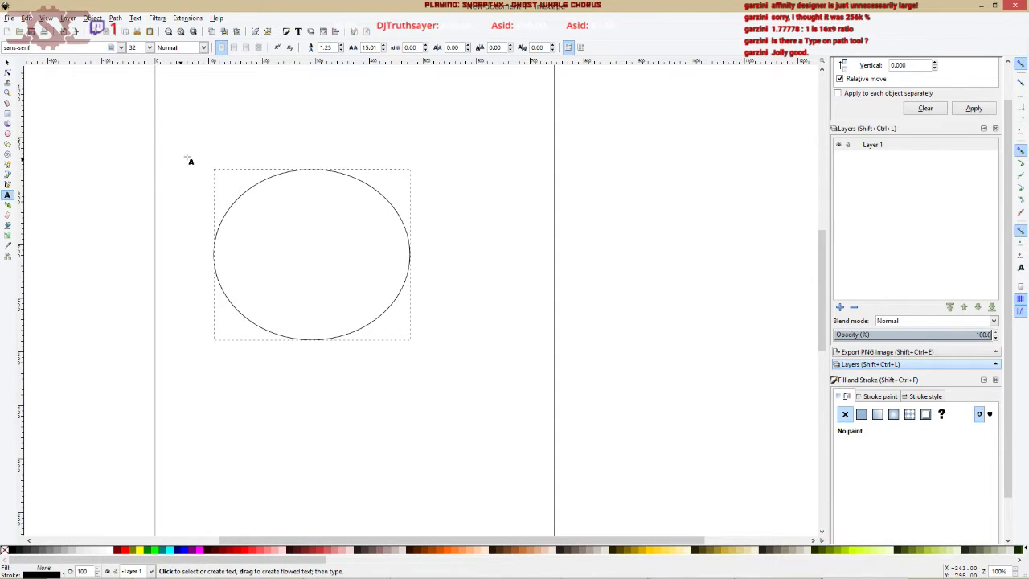
click(192, 151)
text(KSDHF ASDKJFH ASDKLJFH LASDPA)
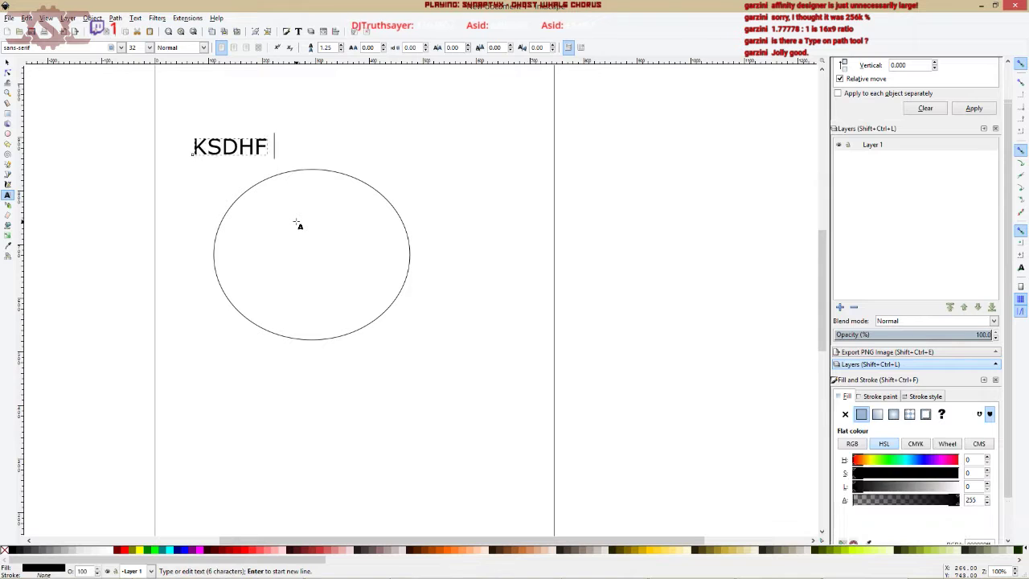
Select the new text together with the ellipse and put the text on the path.
click(7, 62)
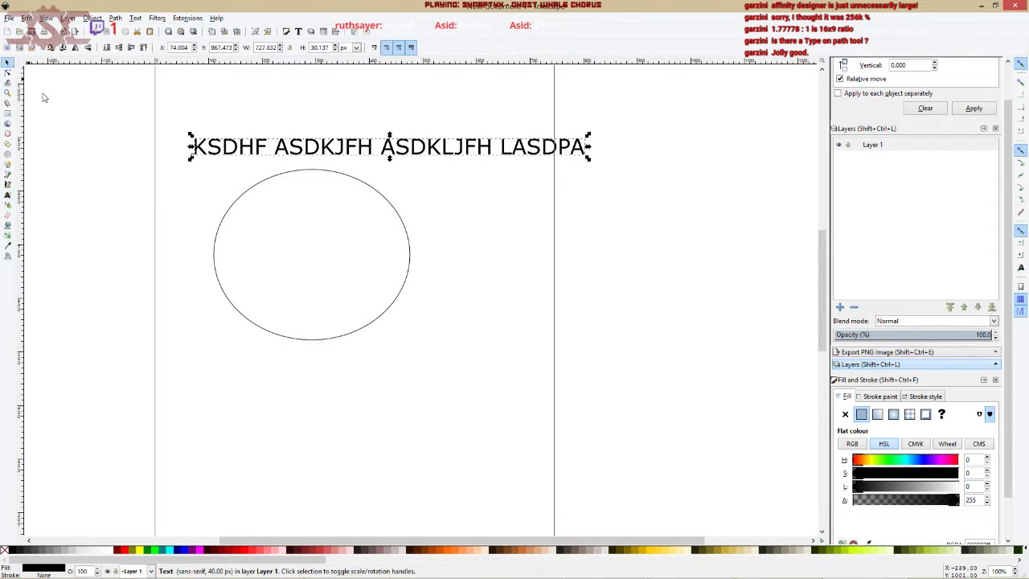
shift+click(250, 192)
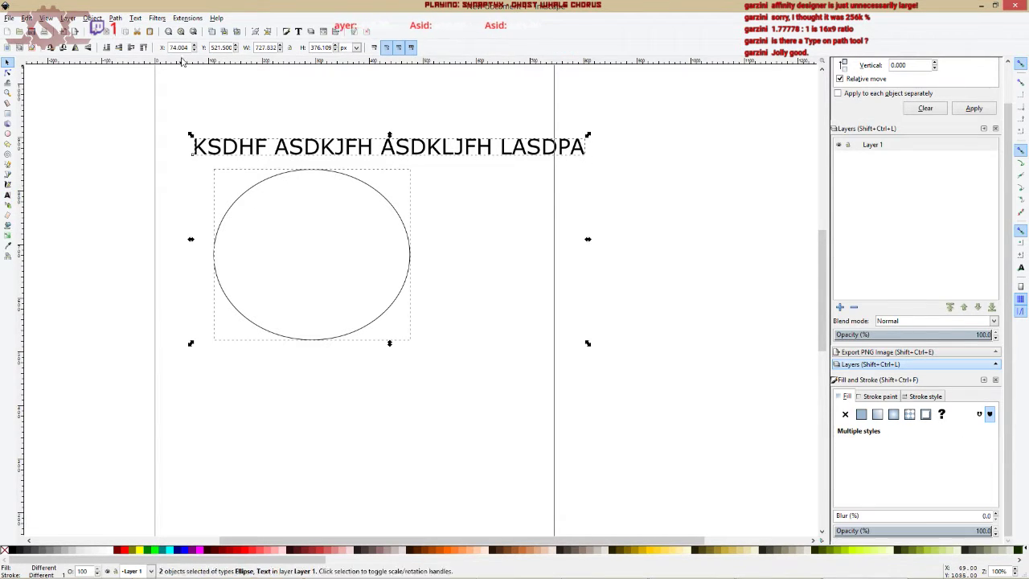
click(135, 18)
click(165, 68)
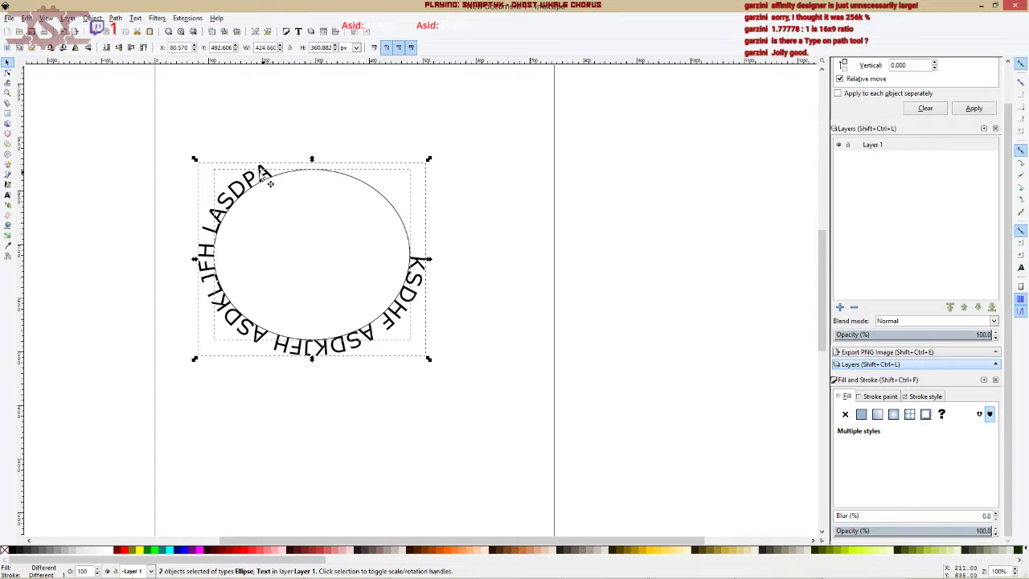
Select only the ellipse, set its stroke paint to none, and clear the selection.
click(356, 184)
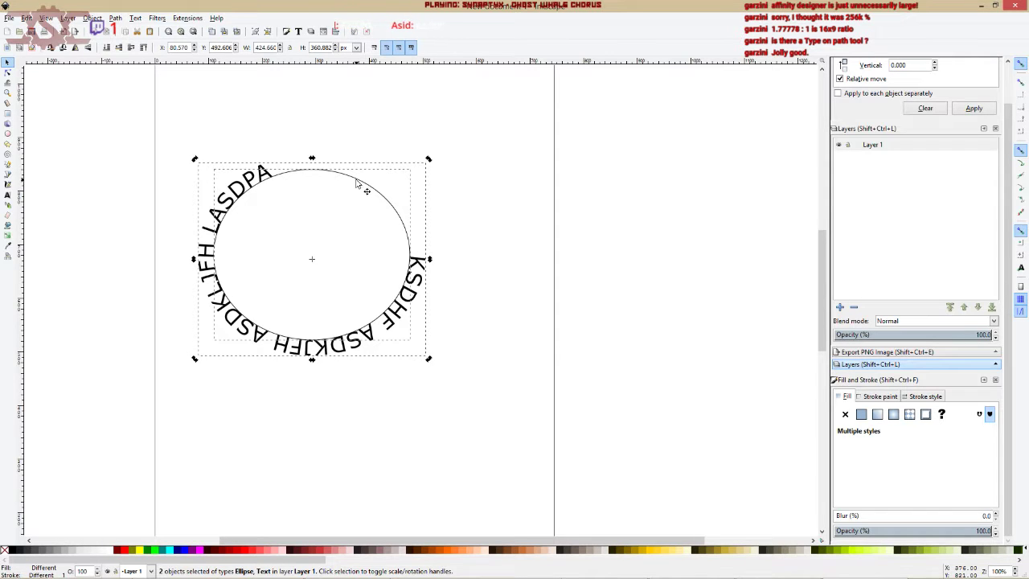
click(377, 180)
click(379, 195)
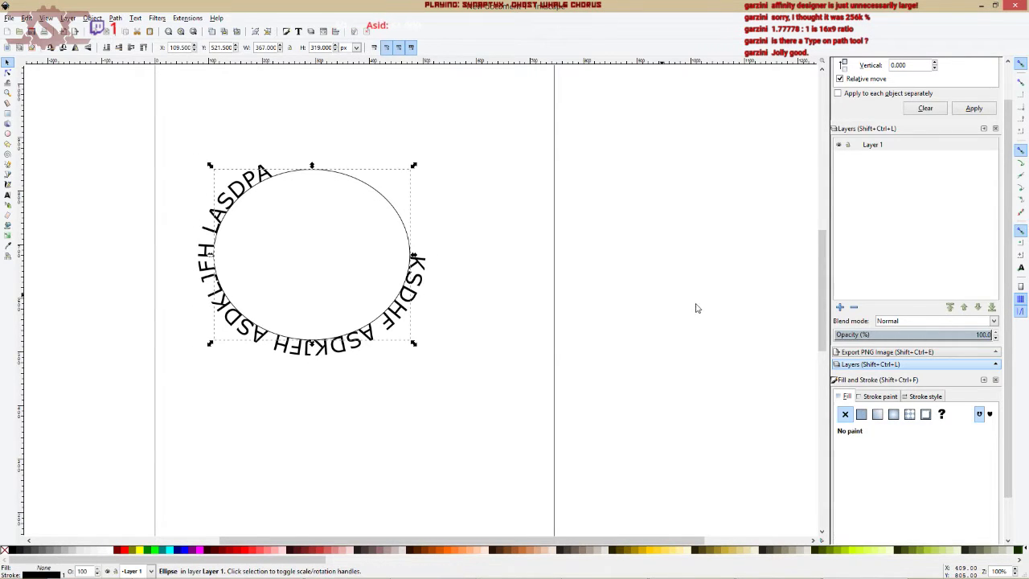
click(880, 396)
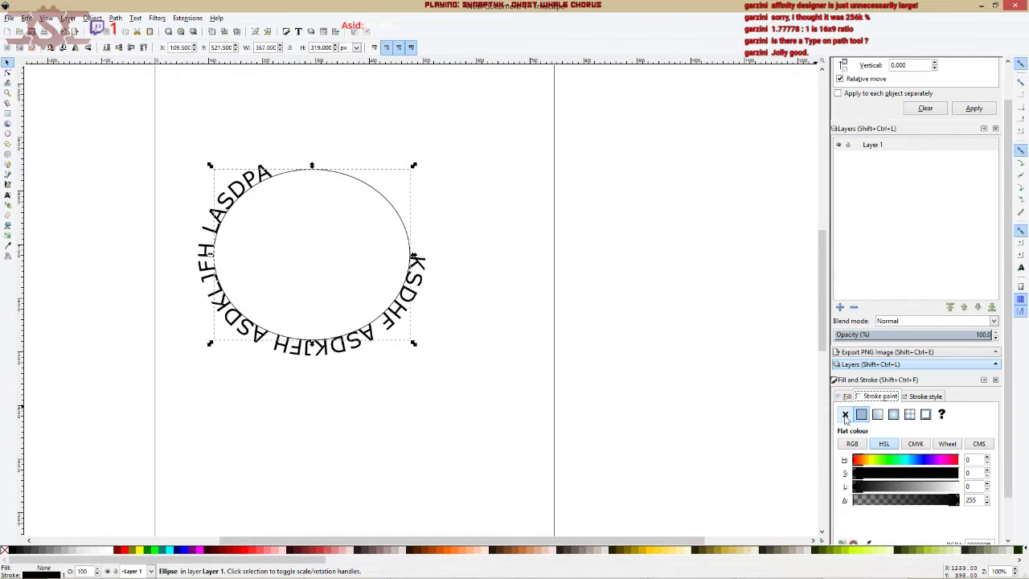
click(845, 414)
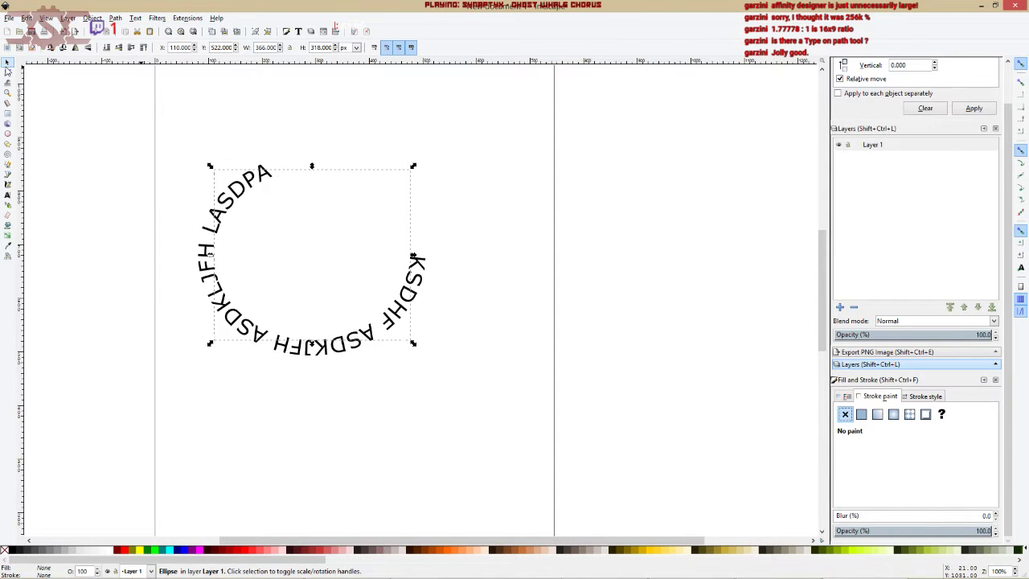
click(450, 192)
Select the curved text together with its invisible ellipse and delete both.
click(224, 276)
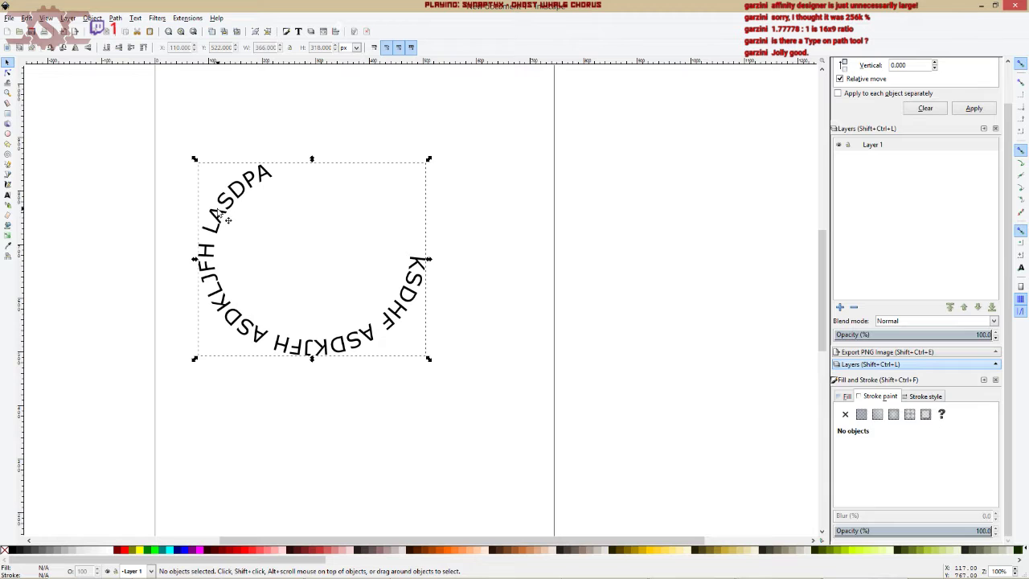
mouse_move(188, 120)
mouse_down()
mouse_move(207, 161)
mouse_move(499, 416)
mouse_move(168, 116)
mouse_up()
click(242, 110)
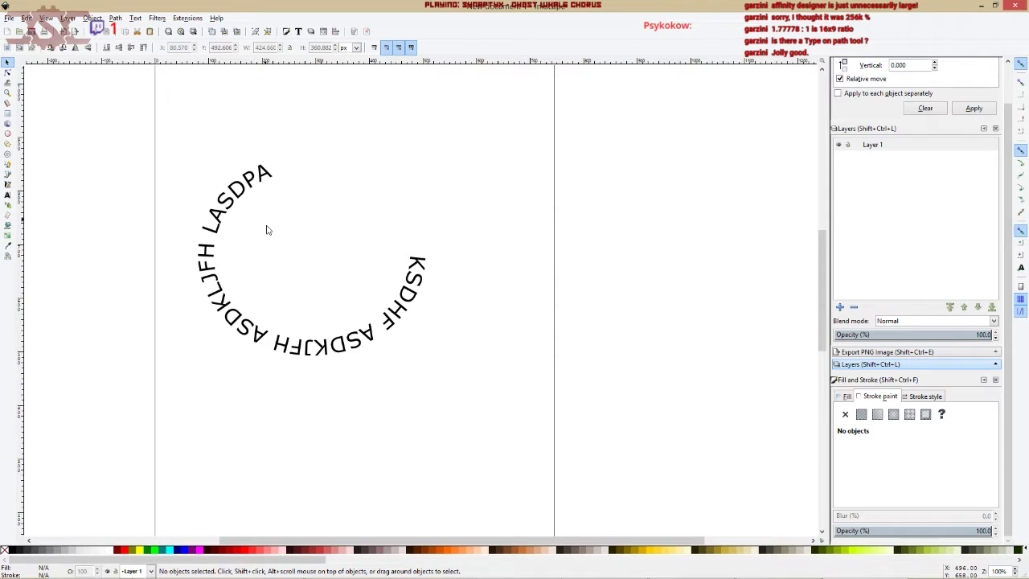
drag(146, 118, 520, 445)
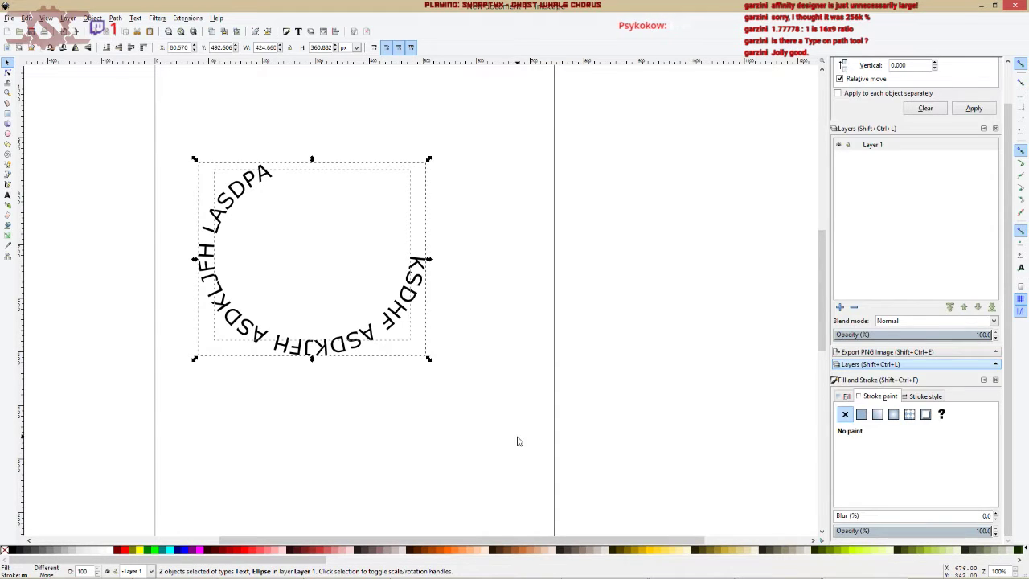
key(Delete)
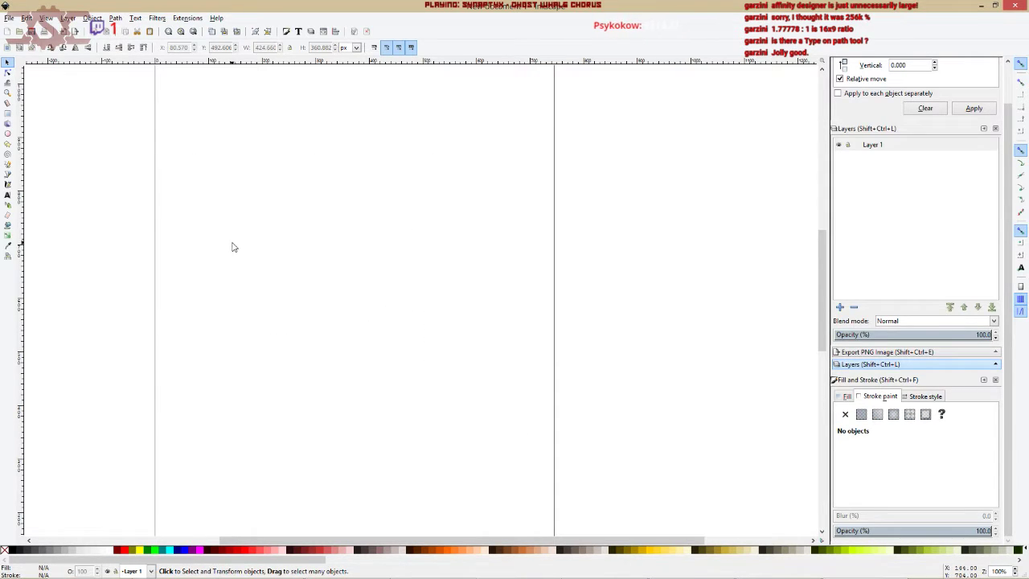
Draw four loose straight lines of different lengths on the empty page with the Connector tool.
click(7, 257)
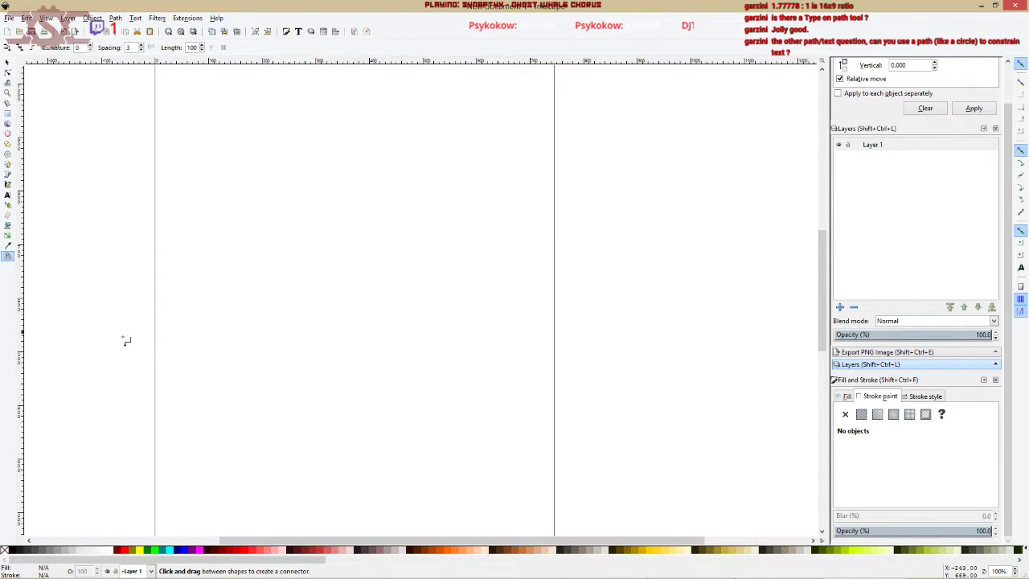
mouse_move(293, 242)
mouse_down()
mouse_move(318, 266)
mouse_move(312, 258)
mouse_up()
drag(326, 273, 331, 280)
mouse_move(346, 209)
mouse_down()
mouse_move(376, 268)
mouse_move(372, 332)
mouse_up()
drag(454, 158, 283, 196)
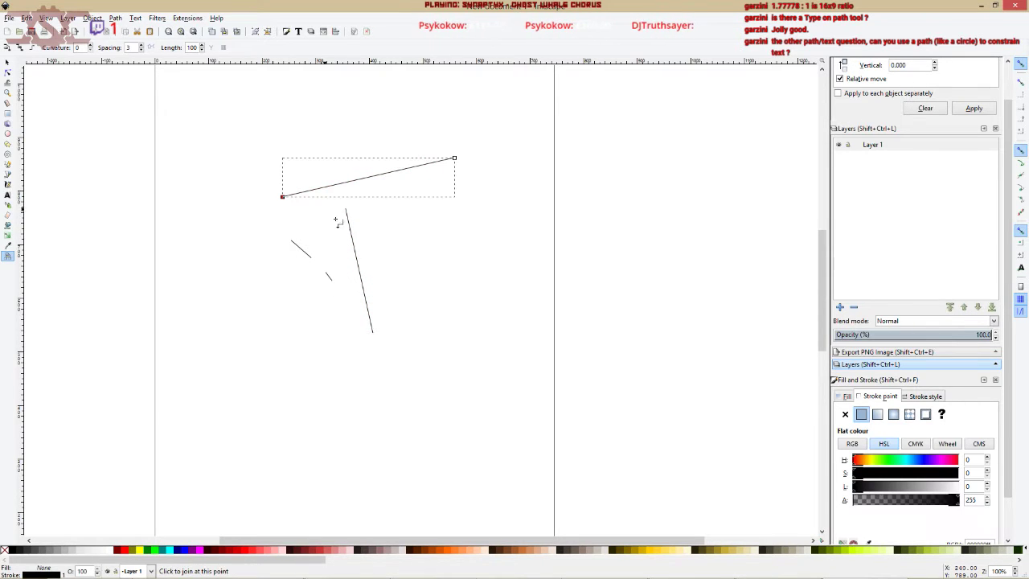
Draw three rectangles below the lines: one about 134 × 87 px, one to its lower right, and one about 210 × 143 px beneath it.
drag(228, 294, 298, 342)
drag(349, 375, 455, 432)
drag(210, 386, 324, 463)
Draw a connector from the small rectangle's lower edge into the large rectangle, and connect the lower-right rectangle's centre to the small rectangle's centre.
click(8, 255)
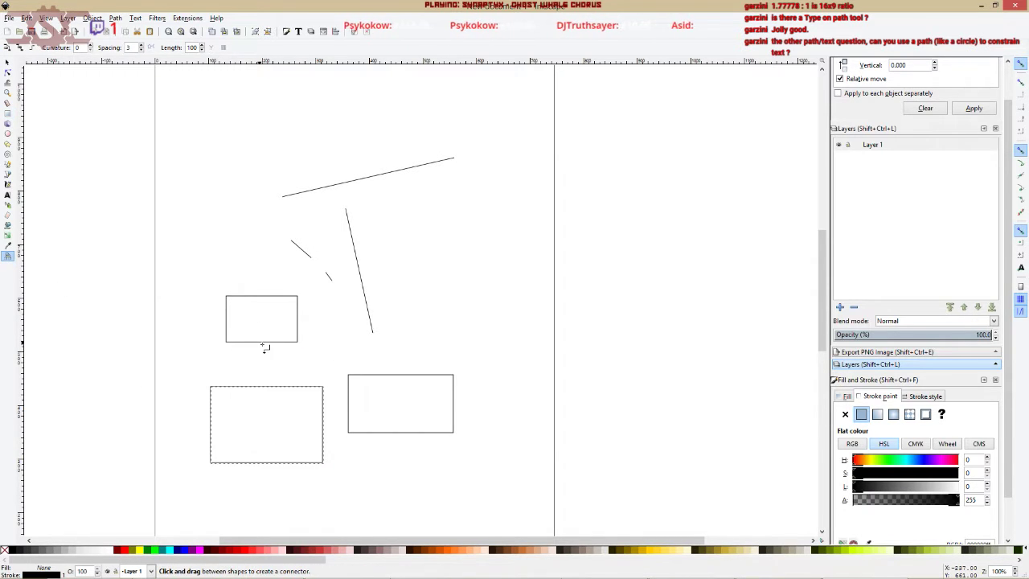
drag(265, 344, 262, 389)
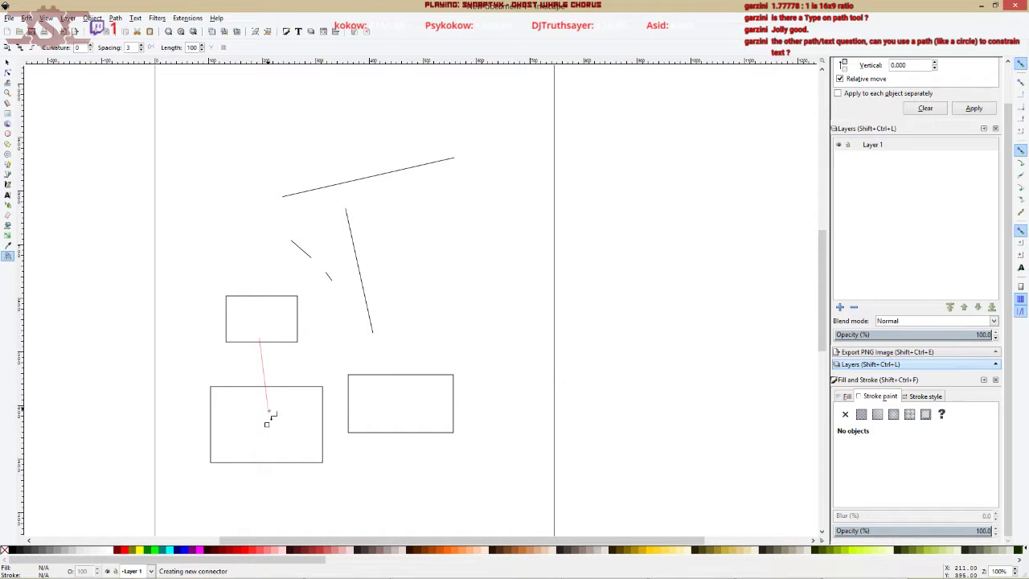
drag(268, 425, 266, 422)
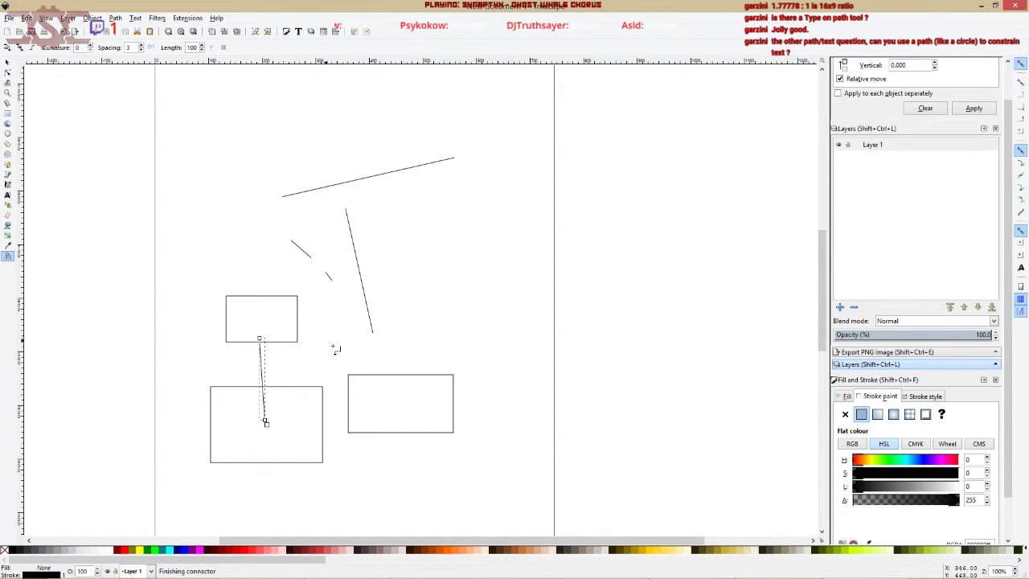
drag(404, 406, 402, 407)
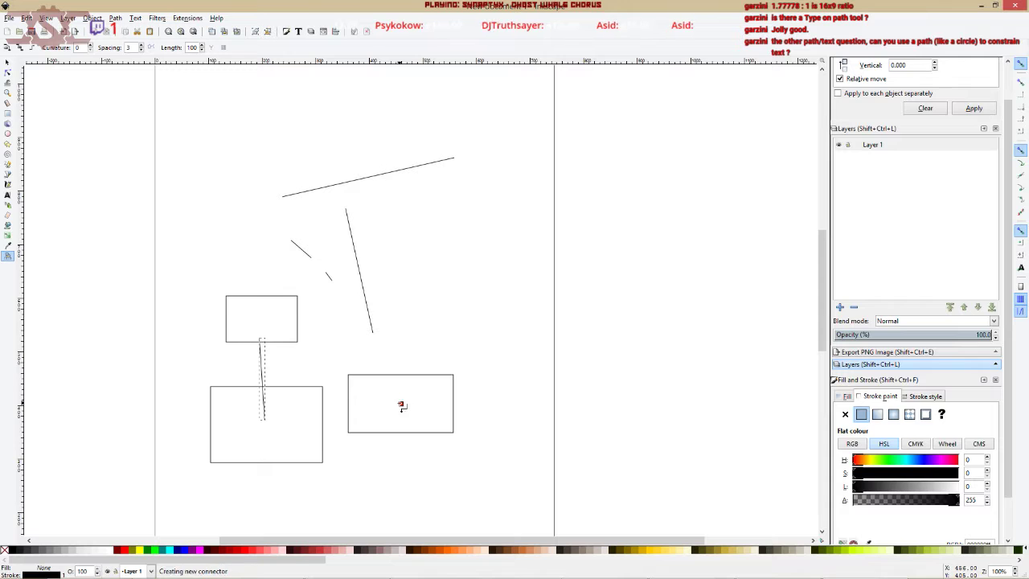
drag(292, 356, 265, 323)
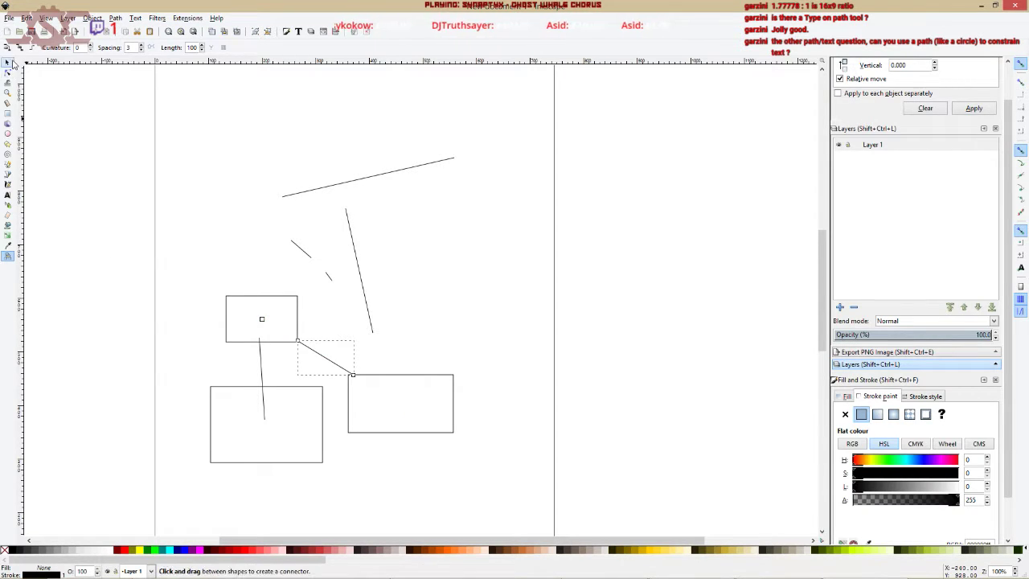
Test the connectors by moving the small rectangle to X 532.5, Y 646.5 px and the large one to X 137.5, Y 300.5 px.
key(s)
click(438, 321)
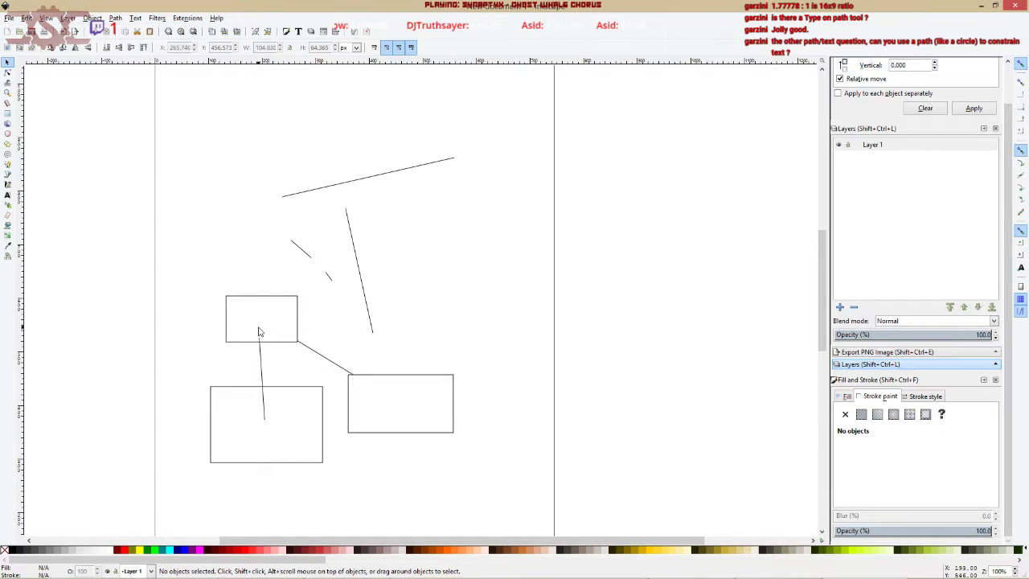
mouse_move(257, 303)
mouse_down()
mouse_move(308, 283)
mouse_move(455, 277)
mouse_move(467, 256)
mouse_up()
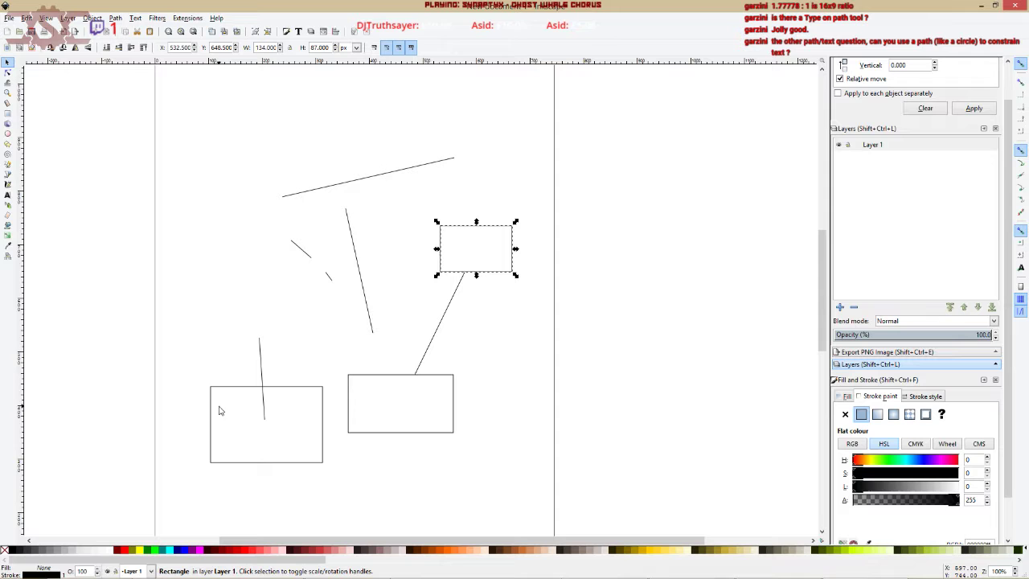
drag(292, 394, 299, 390)
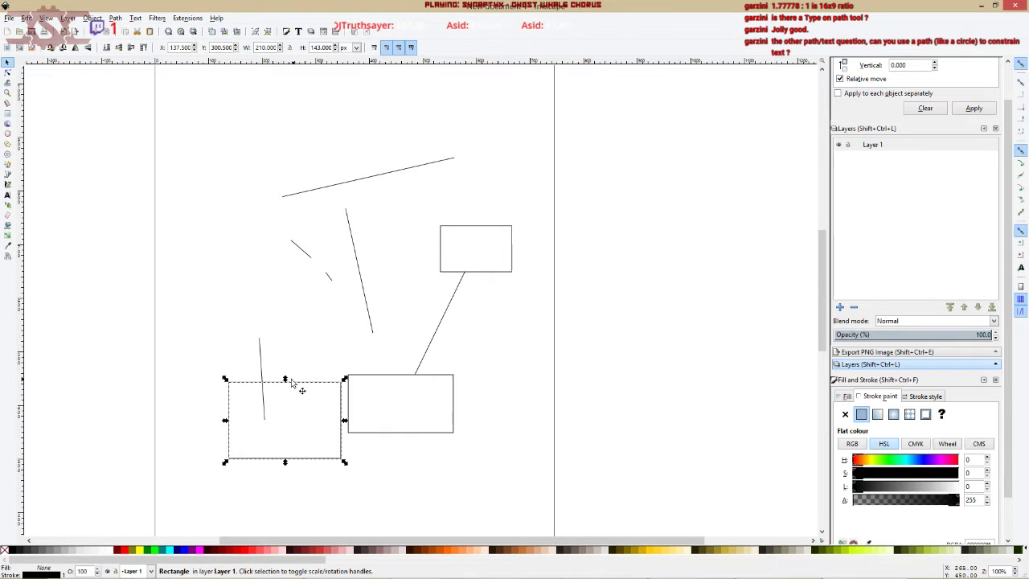
Delete the unattached connector and the four loose lines, and move the small rectangle to X 233.5, Y 650.5 px.
click(261, 370)
key(Delete)
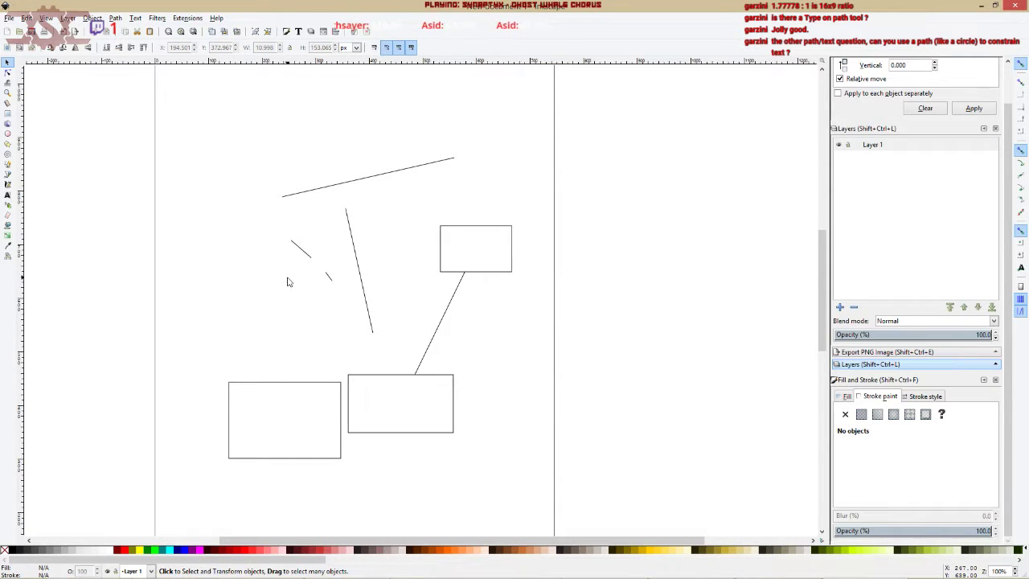
mouse_move(217, 95)
mouse_down()
mouse_move(507, 330)
mouse_move(505, 348)
mouse_up()
key(Delete)
drag(482, 273, 322, 274)
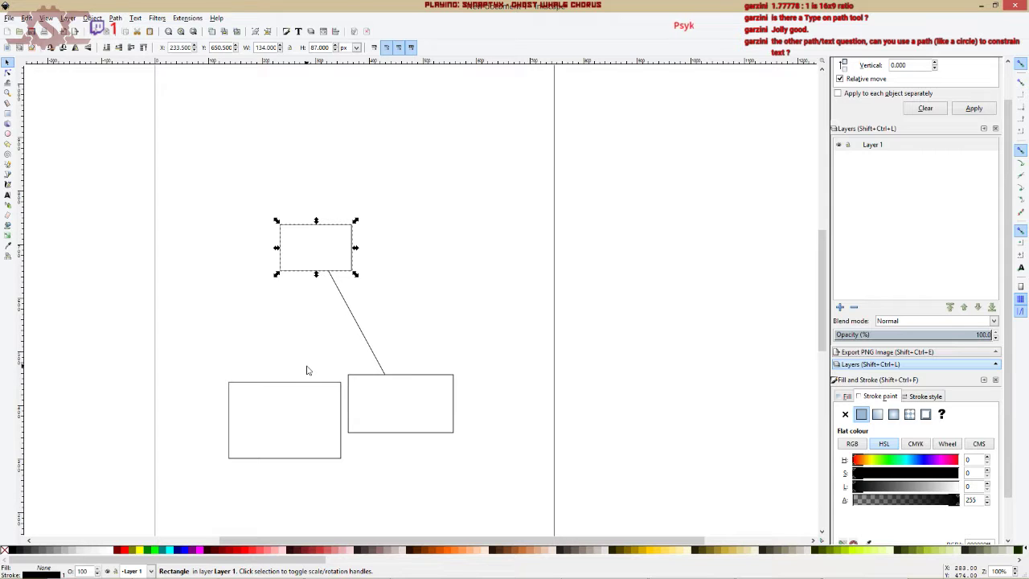
Widen the selected upper rectangle to about 381 px.
click(135, 18)
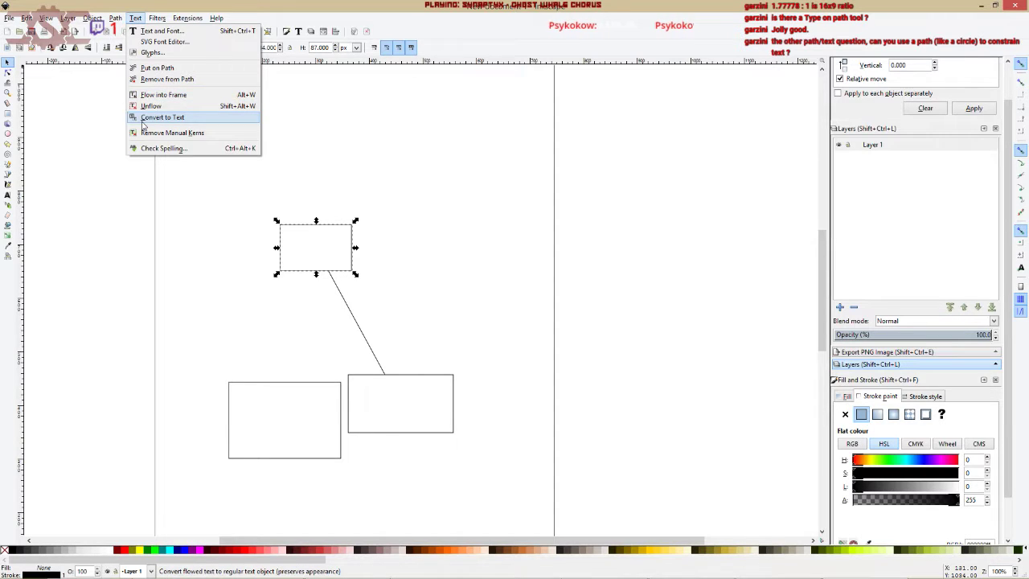
click(188, 223)
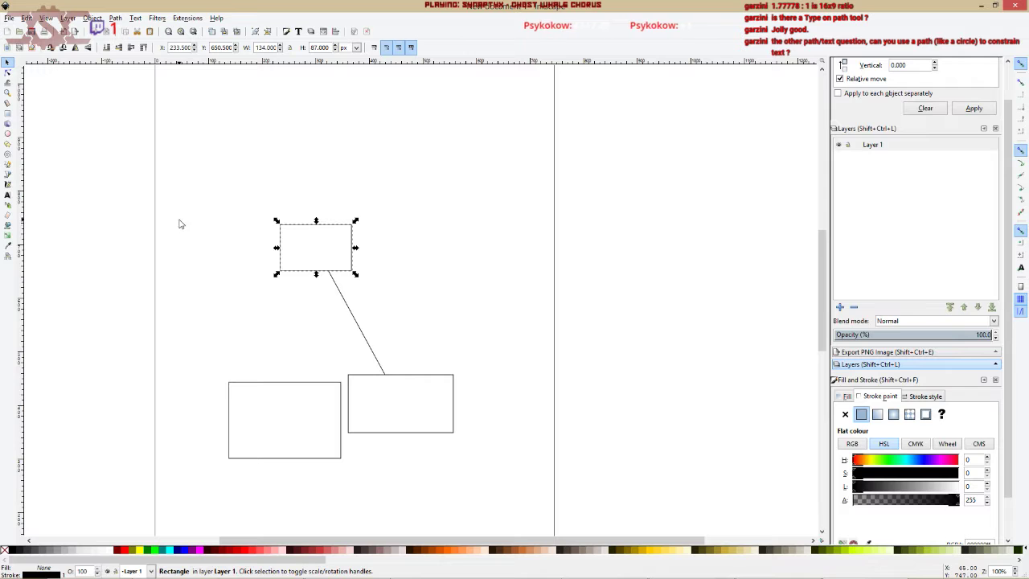
drag(356, 248, 471, 256)
Add the text "ZSDFDVZXCVZXCVZXCVZXCV" starting inside the upper rectangle.
click(7, 194)
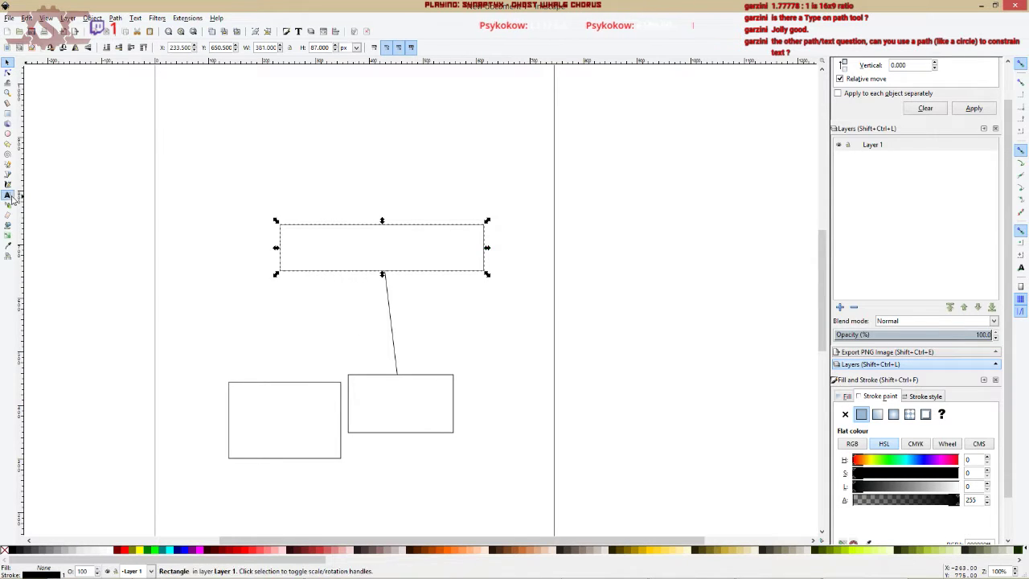
click(313, 258)
text(ZSDFDVZXCVZXCVZXCVZXCV)
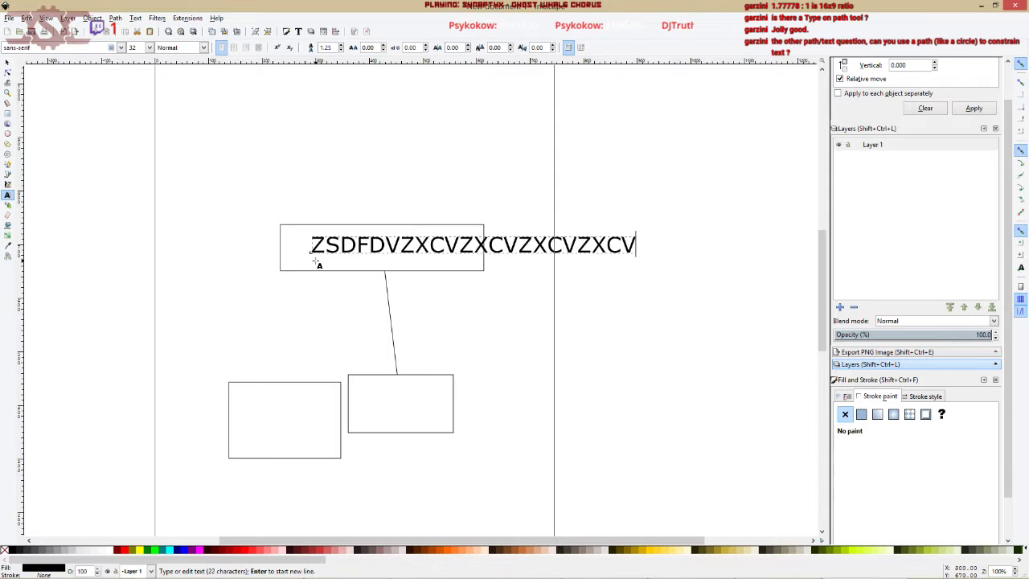
Insert spaces into the text line so that it reads "ZSD FDVZX CVZX CVZX CVZX CV".
key(Left)
key(Left)
key(Left)
key(Left)
key(Left)
key(Left)
key(Left)
key(Left)
key(Left)
key(Left)
key(Left)
key(Left)
key(Left)
key(Left)
key(Left)
key(Left)
key(Left)
key(Left)
key(Left)
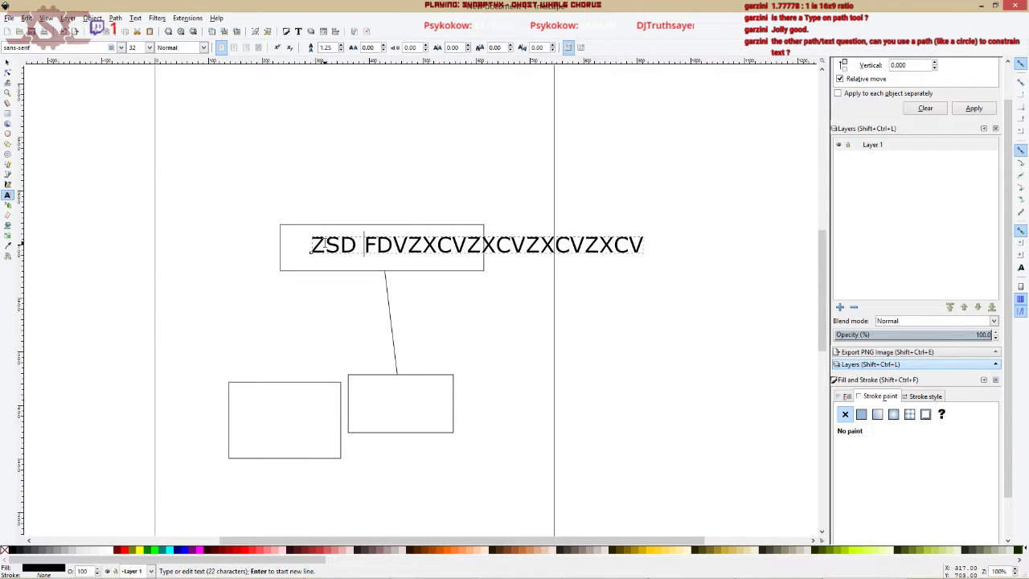
key(Right)
key(Right)
key(Right)
key(Right)
key(Right)
key(Right)
key(Right)
key(Right)
key(Right)
key(Right)
key(Right)
key(Right)
key(Right)
key(Right)
key(Escape)
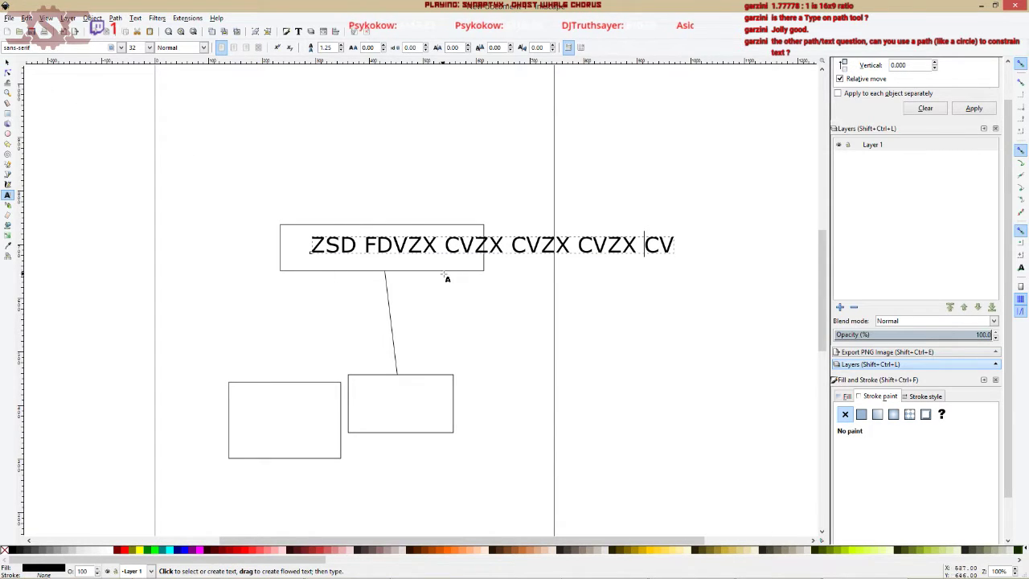
Extend the upper rectangle upward to a height of about 249 px.
click(7, 62)
click(367, 225)
drag(384, 219, 390, 138)
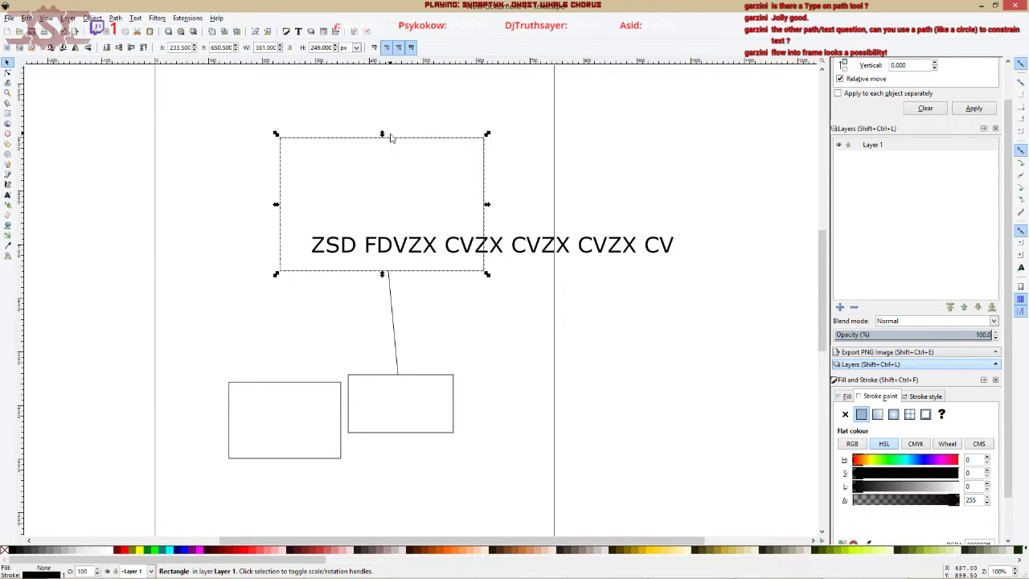
Flow the text line into the tall upper rectangle as its frame.
click(363, 250)
shift+click(367, 141)
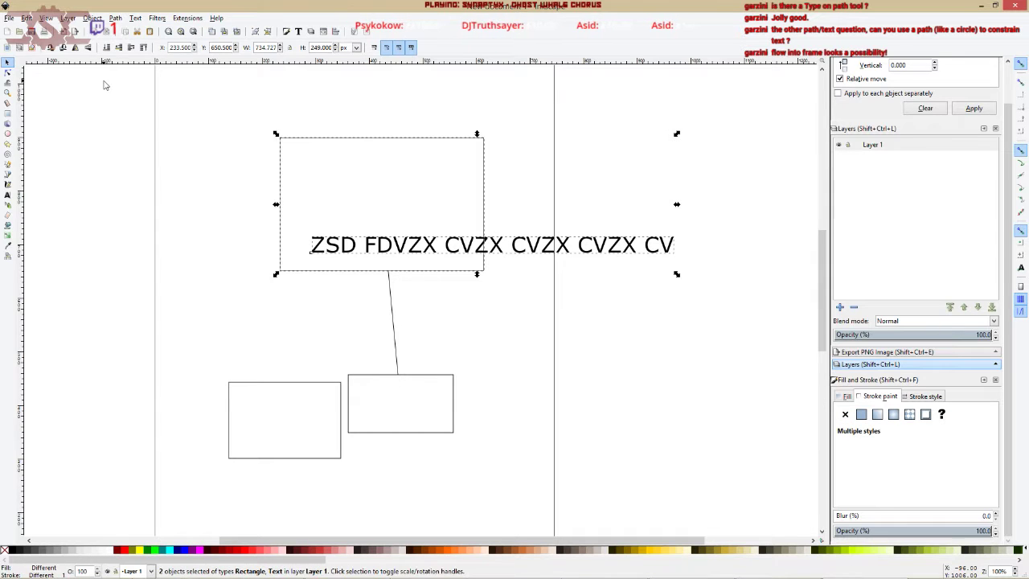
click(116, 18)
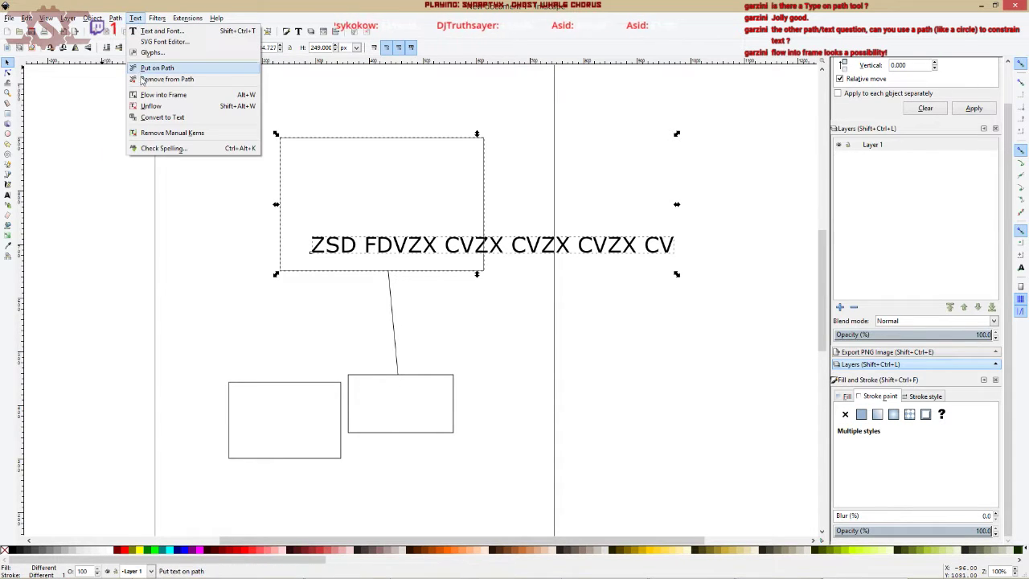
click(144, 96)
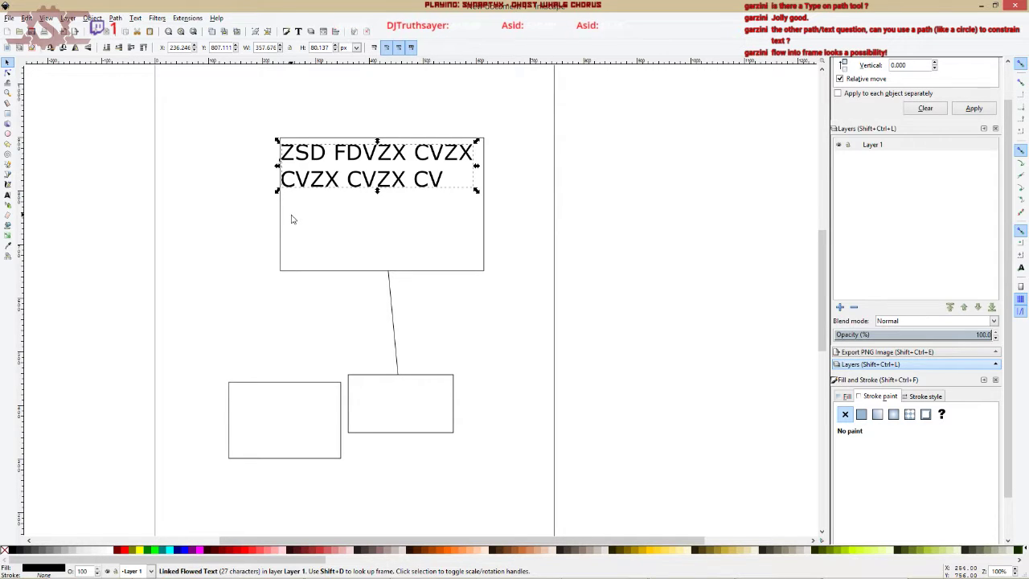
Append "GR" and repeated "SDFG" filler words to the flowed text until it fills the rectangle.
click(8, 194)
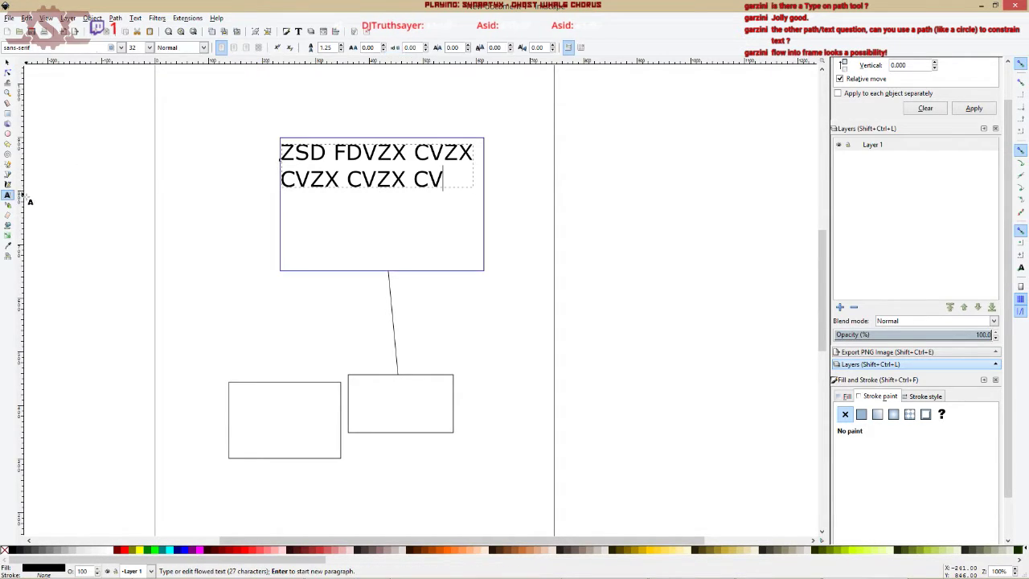
text(GR SDFG SDFG SDFG S)
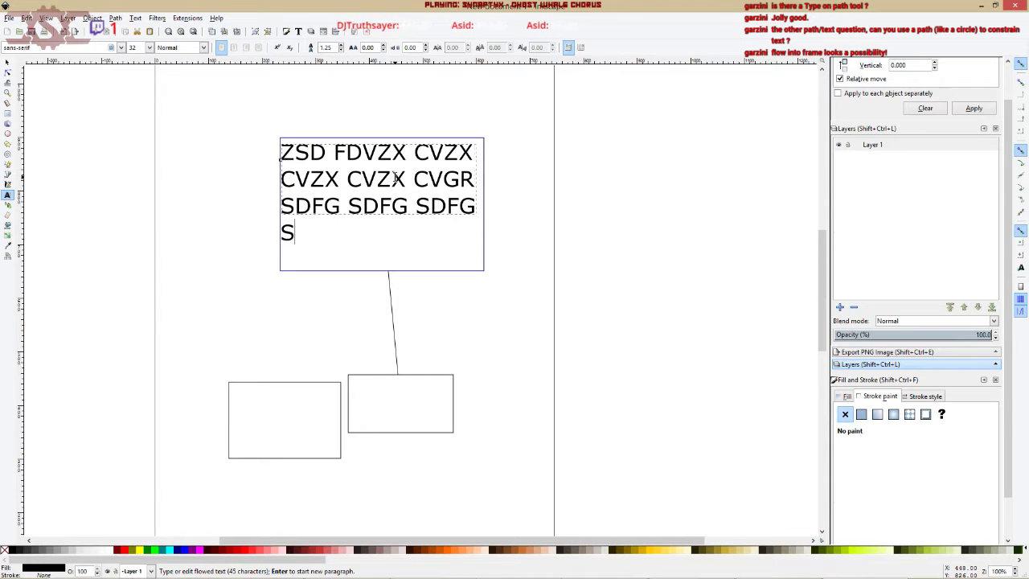
text(DFG SDFG SDFG SDFG SDF)
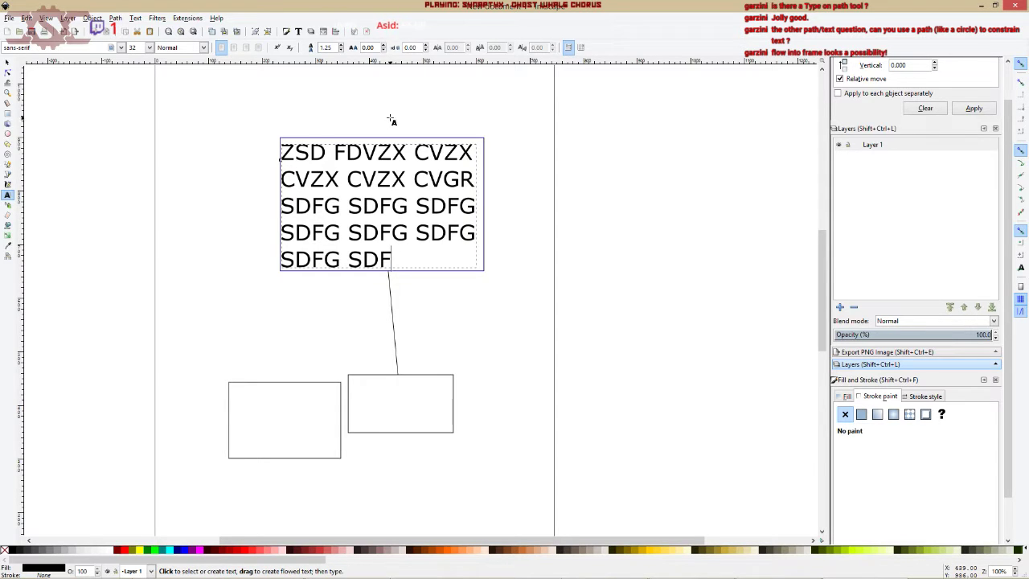
Delete all the rectangles, the connector and the flowed text from the page.
click(5, 65)
drag(175, 104, 517, 478)
key(Delete)
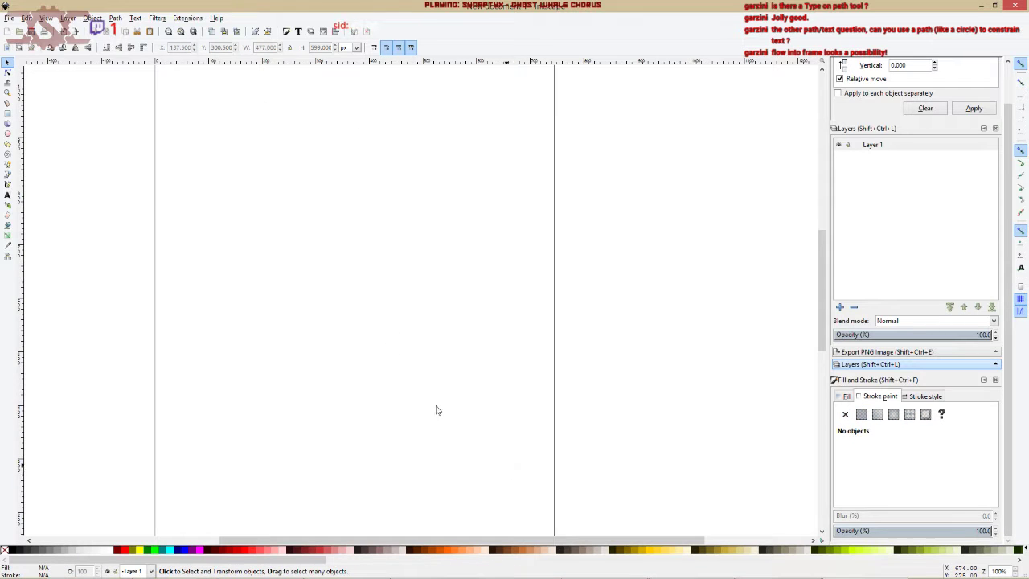
Draw an ellipse about 582 × 400 px on the empty page.
click(114, 19)
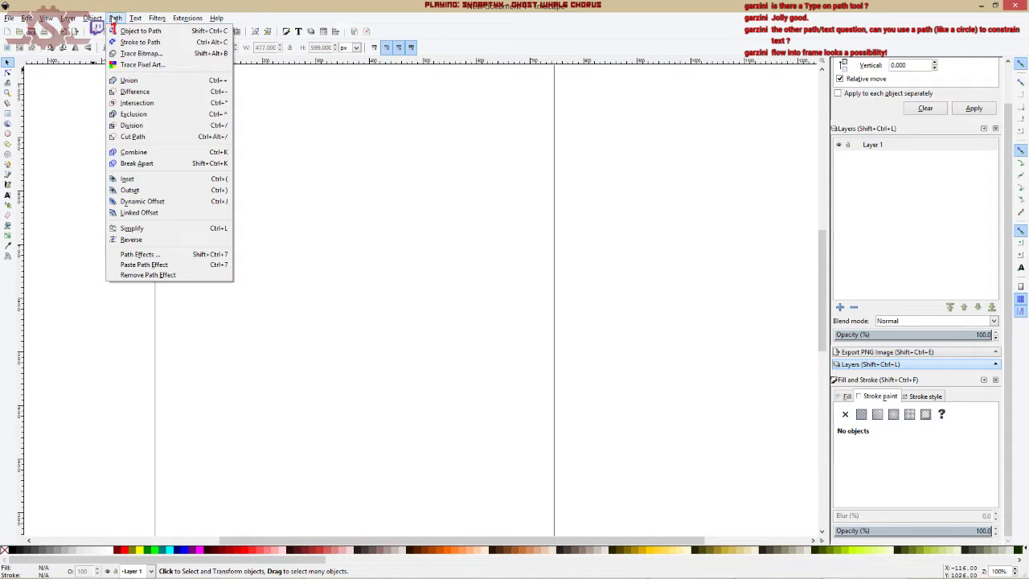
mouse_move(138, 21)
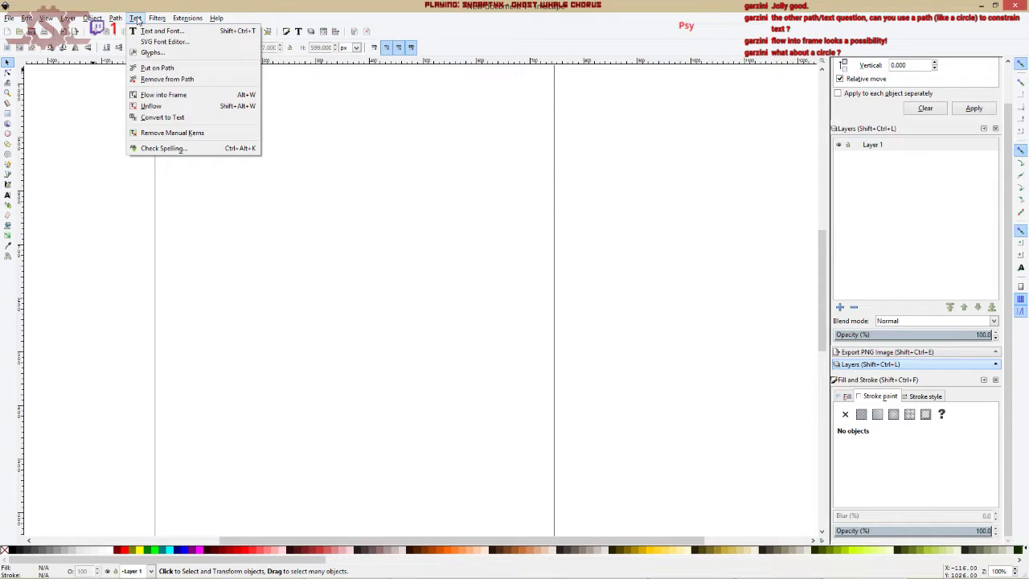
click(138, 21)
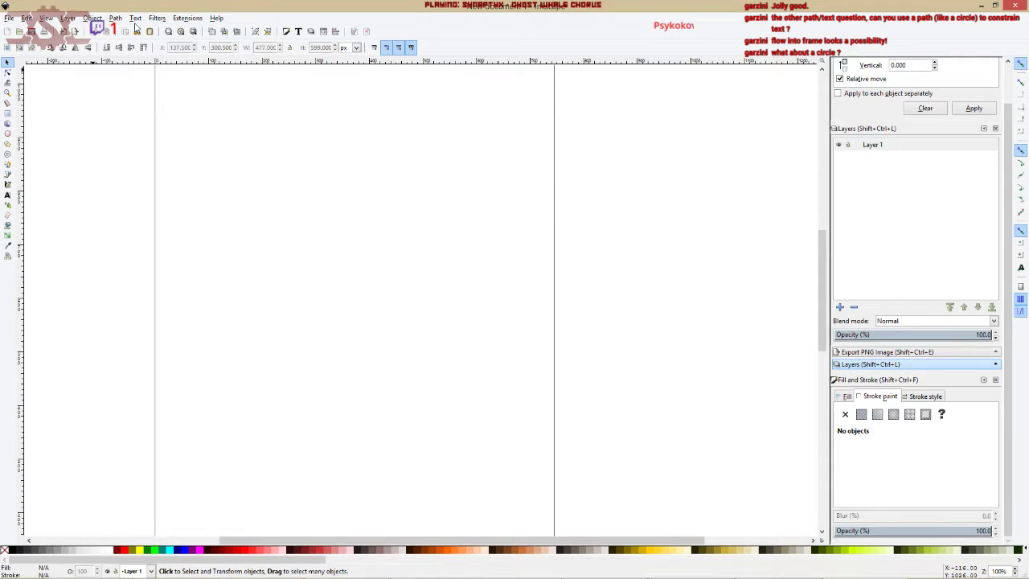
click(7, 133)
mouse_move(207, 180)
mouse_down()
mouse_move(391, 340)
mouse_move(519, 393)
mouse_up()
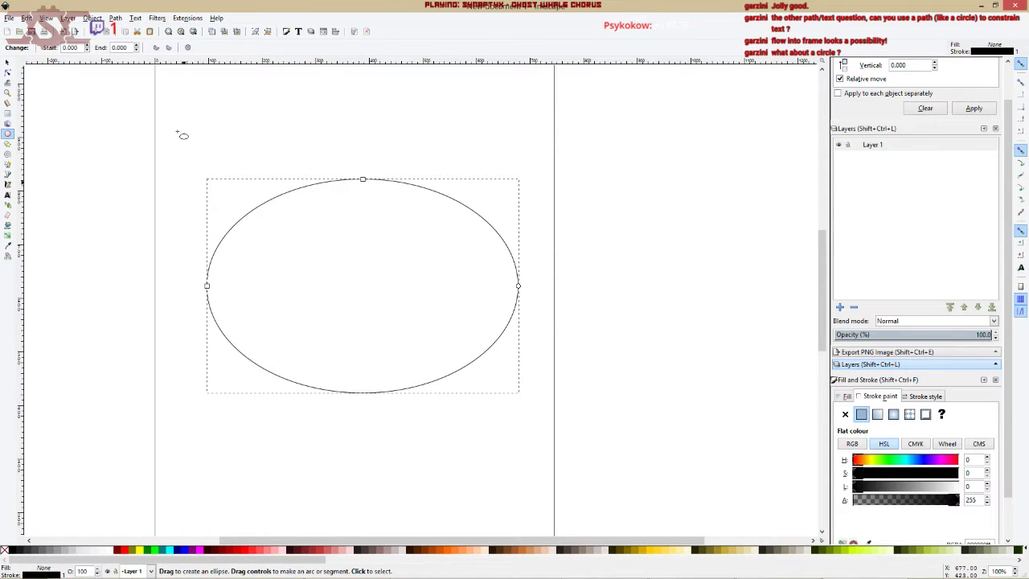
Add a 110-character line of filler words beginning "SDLFGJ SGH SKLDFGH LKSDJFGH" and ending "SDF GSG SDF", starting inside the ellipse.
click(7, 195)
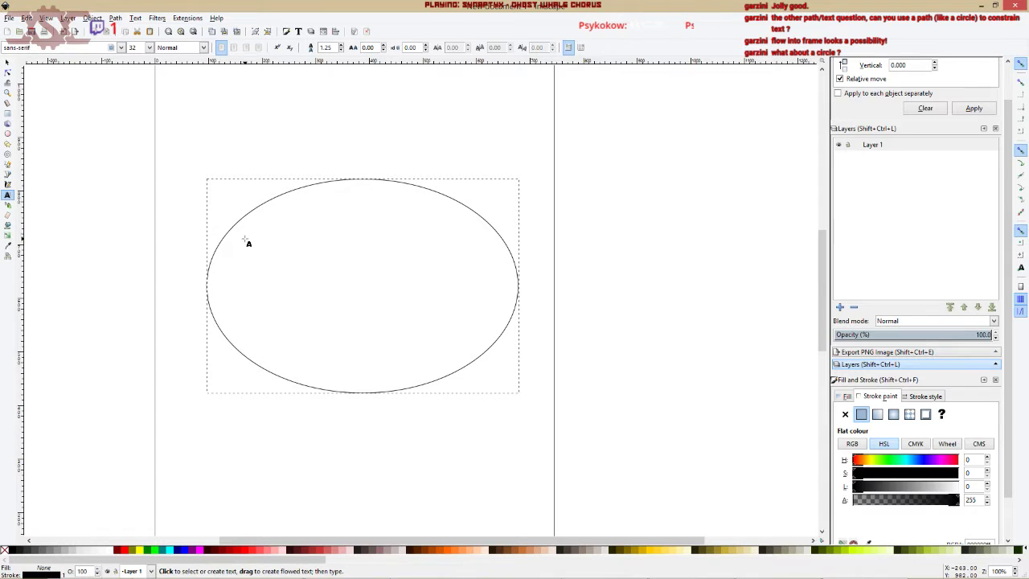
click(245, 240)
text(SDLFGJ SGH SKLDFGH LKSDJFGH LKJSDFHG KLJSSDLK)
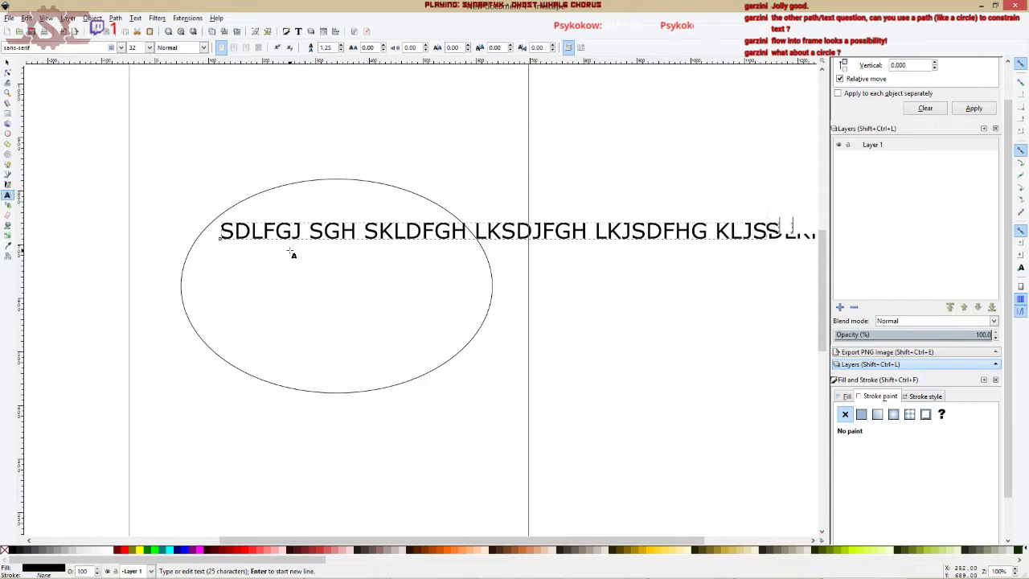
text(SDFHGKL SLDKJFGH KLSDFHG KLJSDFHJKLG HSKDFGSDFG SDF GSG SDF)
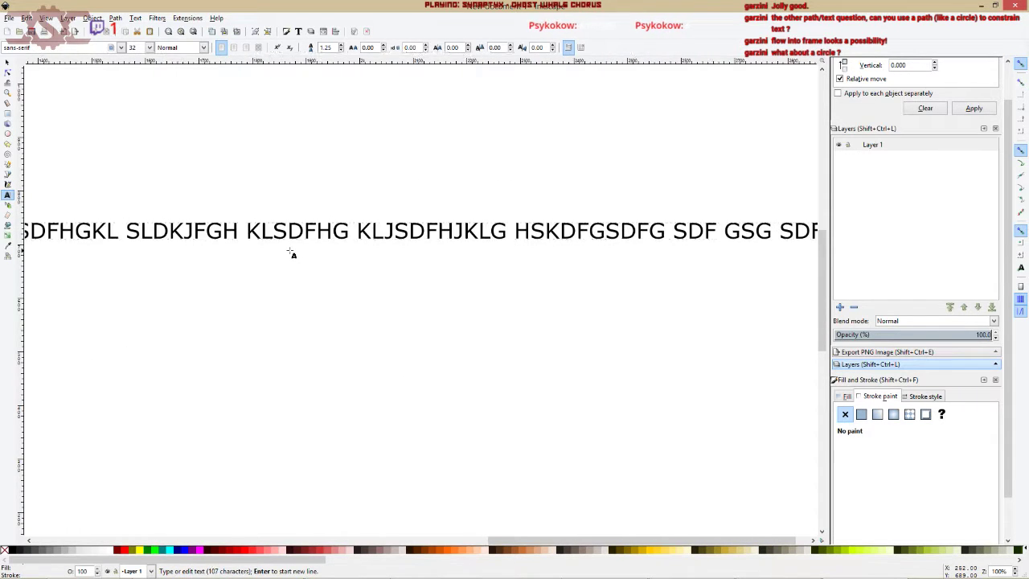
text(SDF)
Set the font size of the whole text line to 18, after trying size 10.
drag(503, 540, 145, 537)
key(ctrl+a)
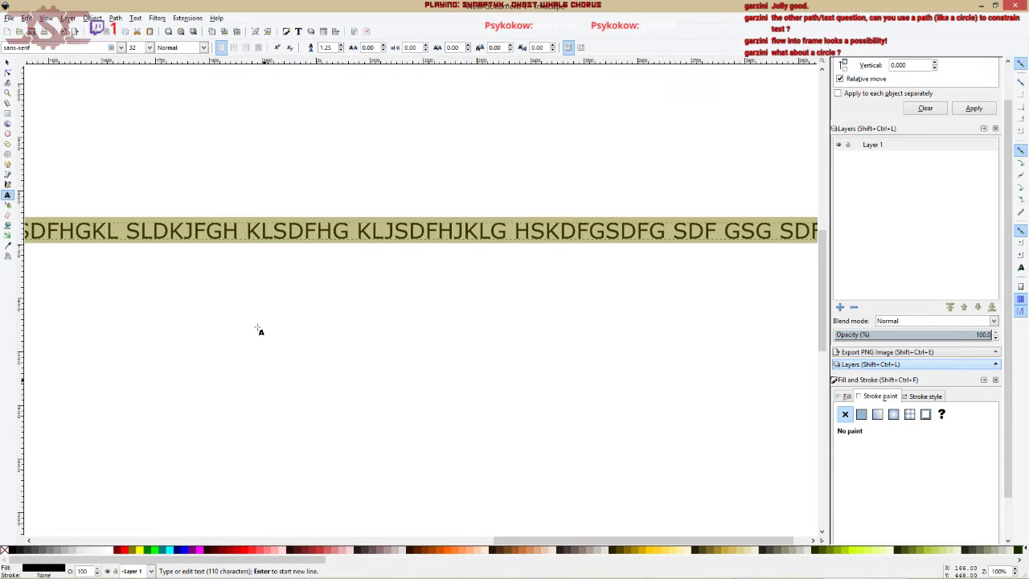
click(148, 48)
click(133, 110)
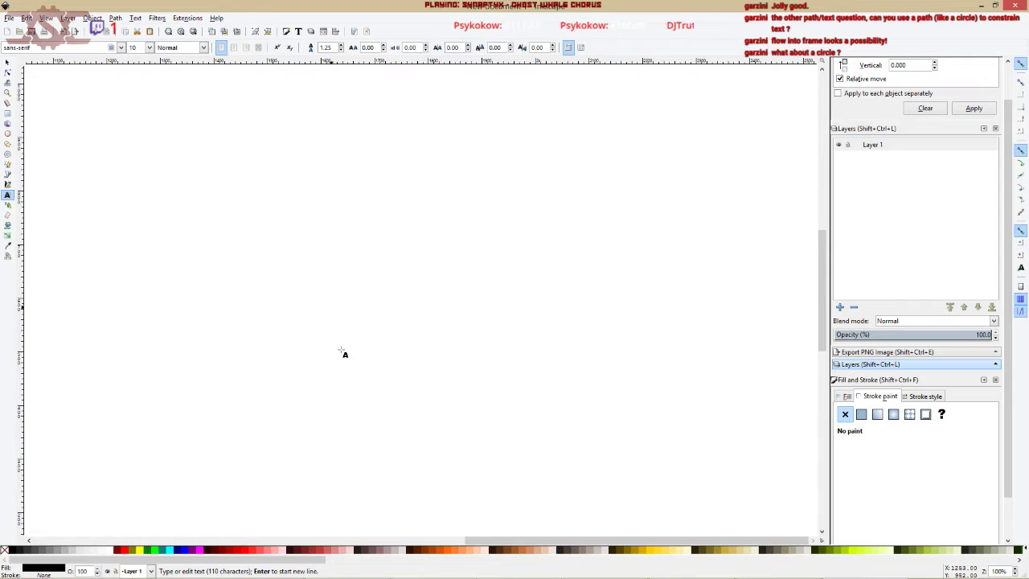
drag(529, 543, 193, 545)
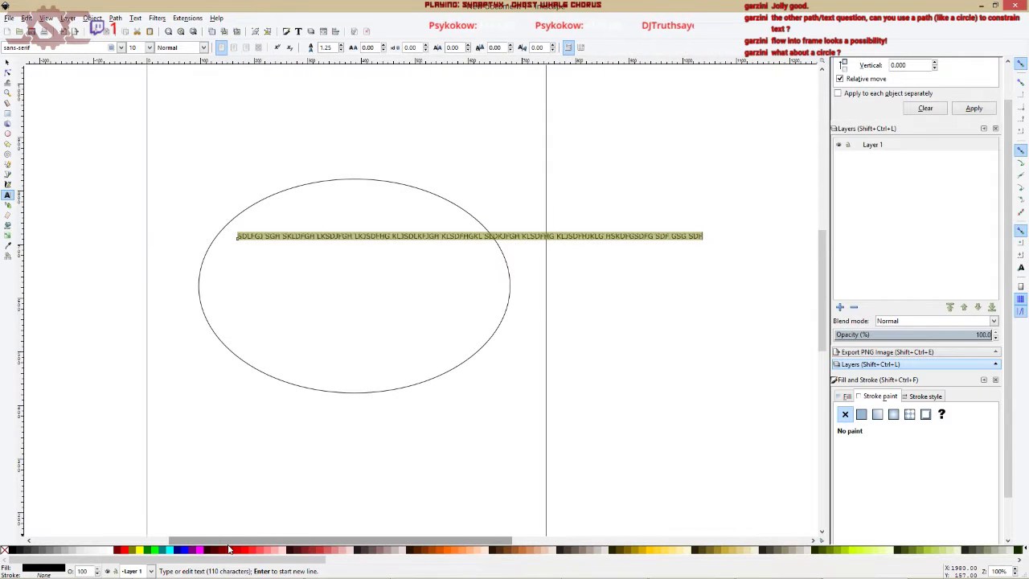
click(148, 47)
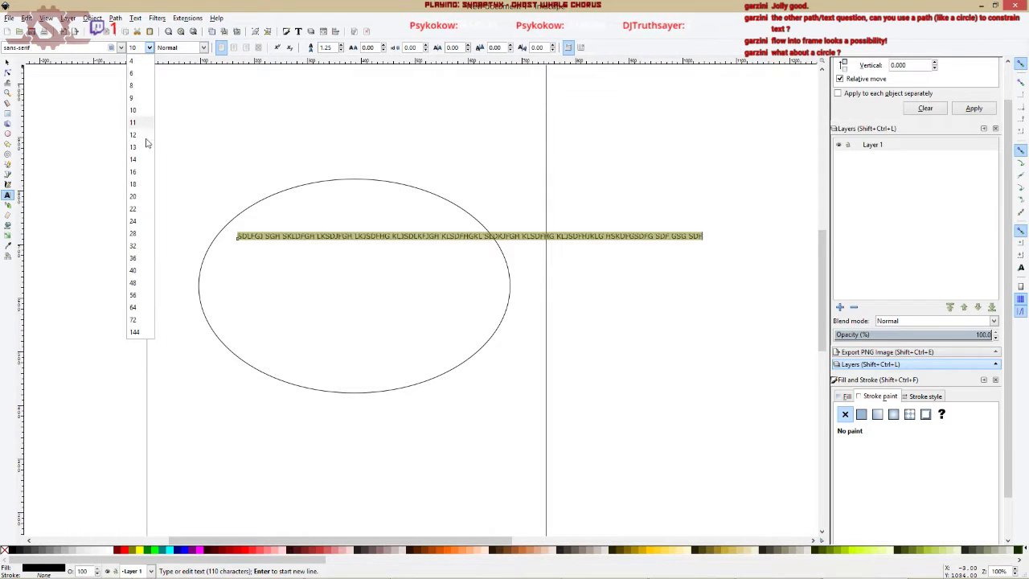
click(142, 186)
drag(251, 254, 451, 258)
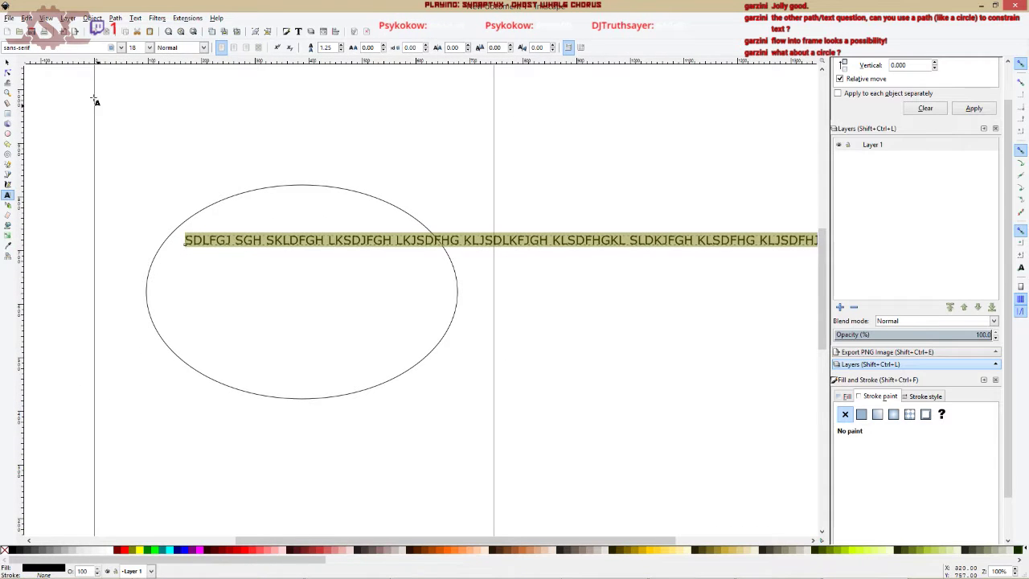
Flow the text line into the ellipse and move the flowed text to X 143.170, Y 449.072 px.
click(7, 62)
shift+click(256, 189)
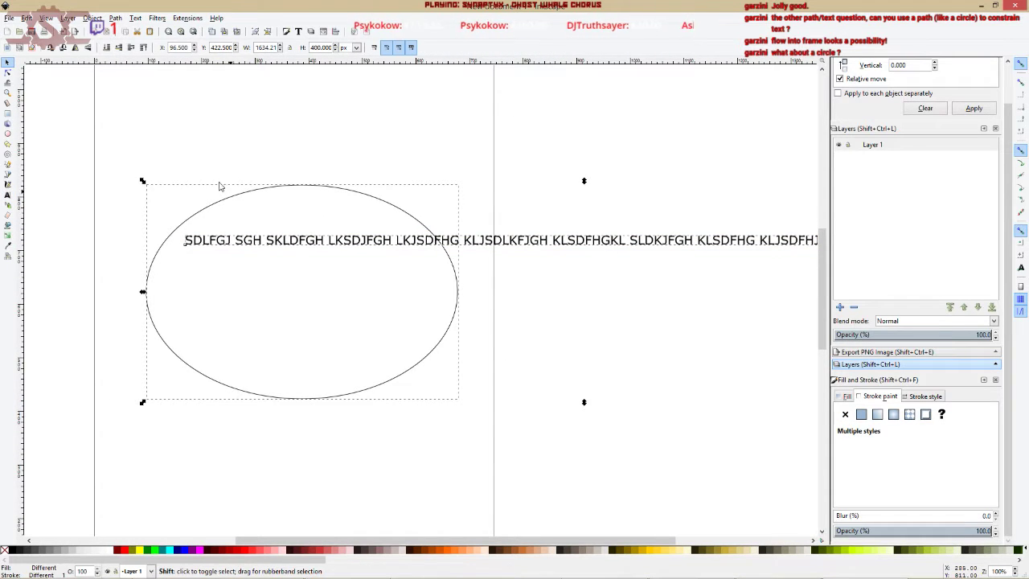
click(115, 18)
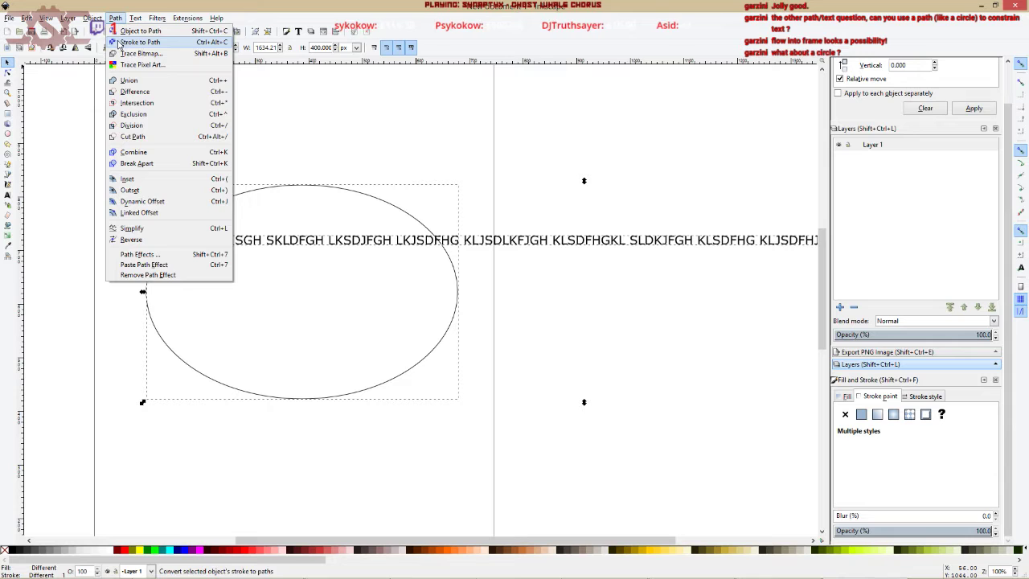
click(148, 100)
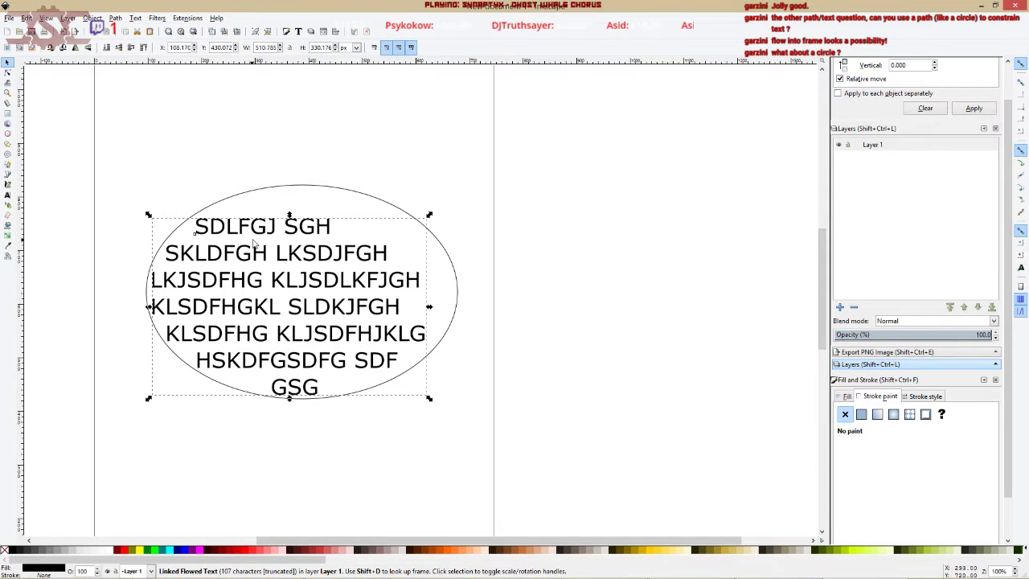
drag(257, 235, 279, 226)
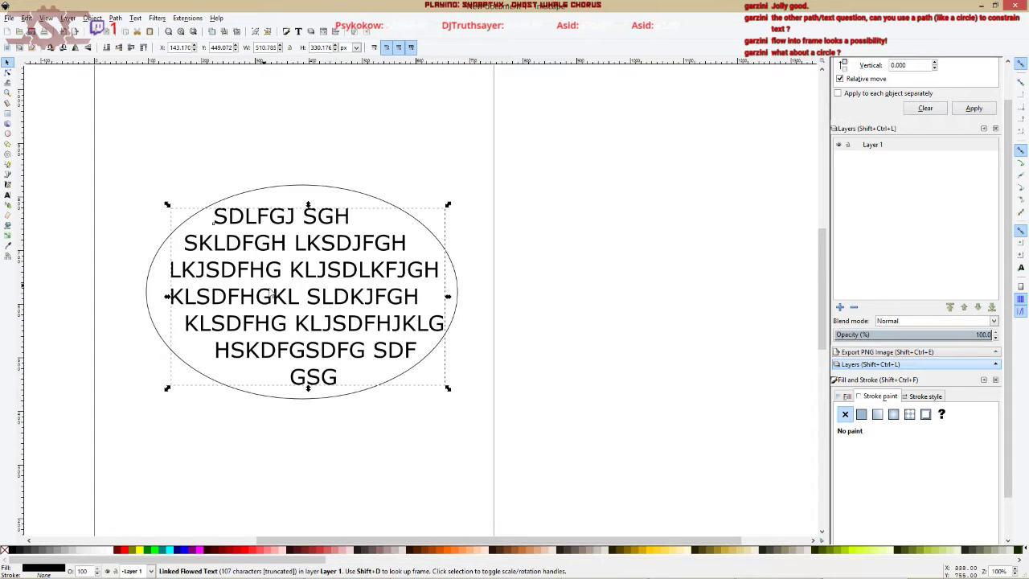
click(283, 128)
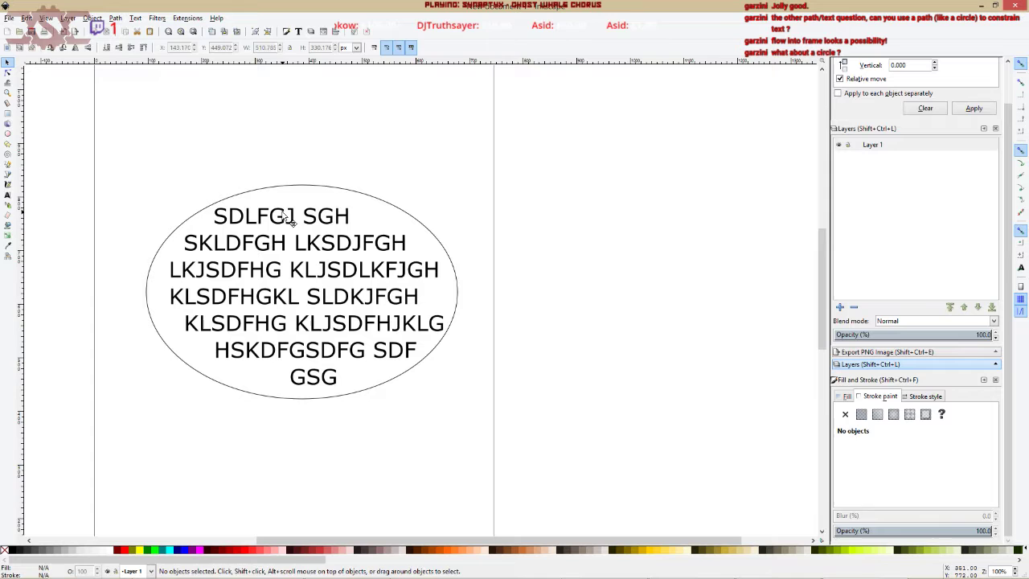
Insert a long unbroken string beginning "ZDVZXCVZXCVXZCV" and repeating "ZXCV" between "SDLFG" and "J" in the flowed text.
double_click(287, 218)
text(ZDVZXCVZXCVXZCV)
text(ZXCVZXCVZXCVZXCVZXCVZXCVZXCVZXCV)
text(ZXCVZXCVZXCVZXCVZXCVZXCVZXCV)
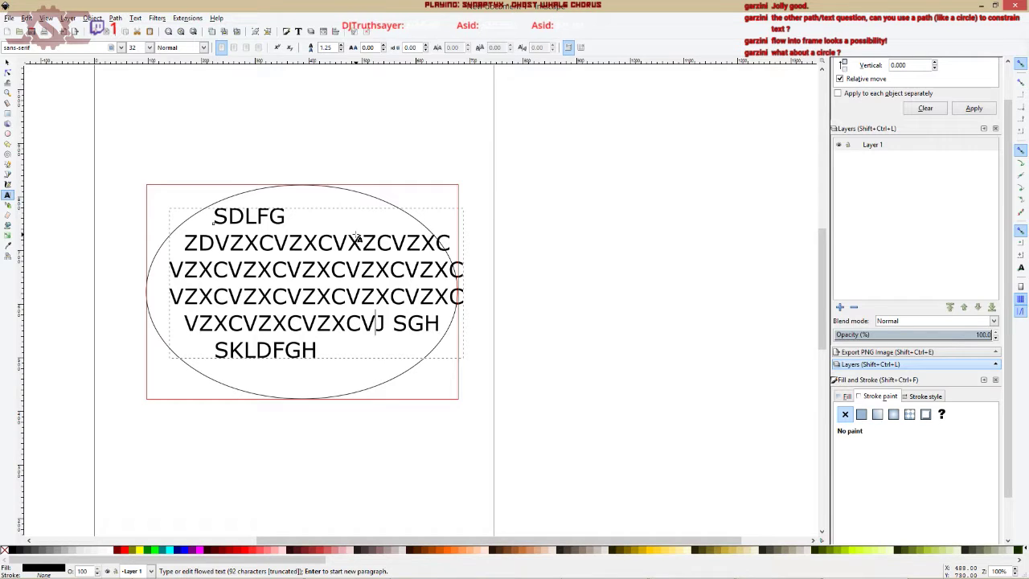
Move the flowed text to X 109.772, Y 489.072 px so that it sits within the ellipse.
click(7, 61)
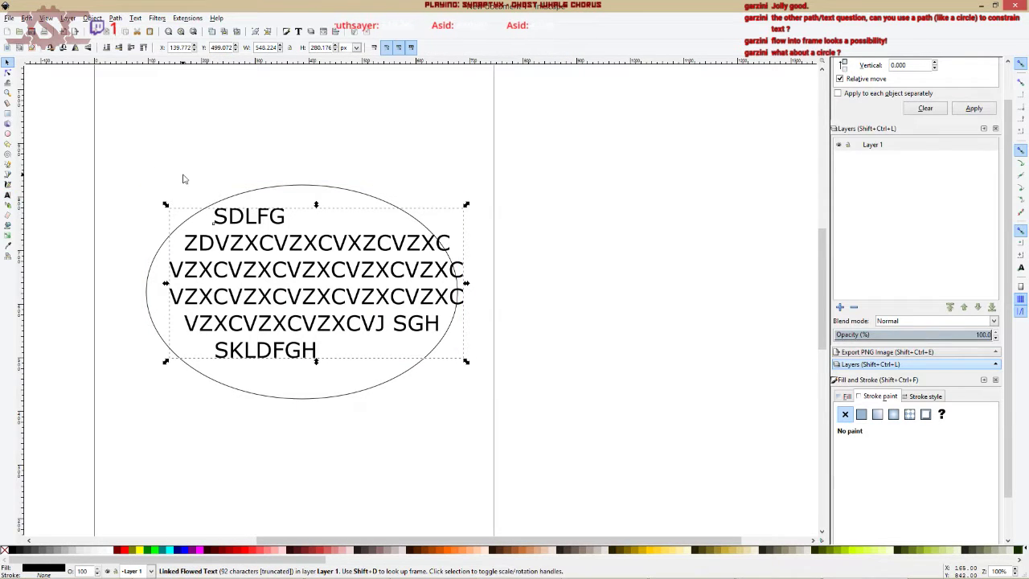
key(shift+Left)
key(shift+Left)
key(shift+Left)
key(shift+Down)
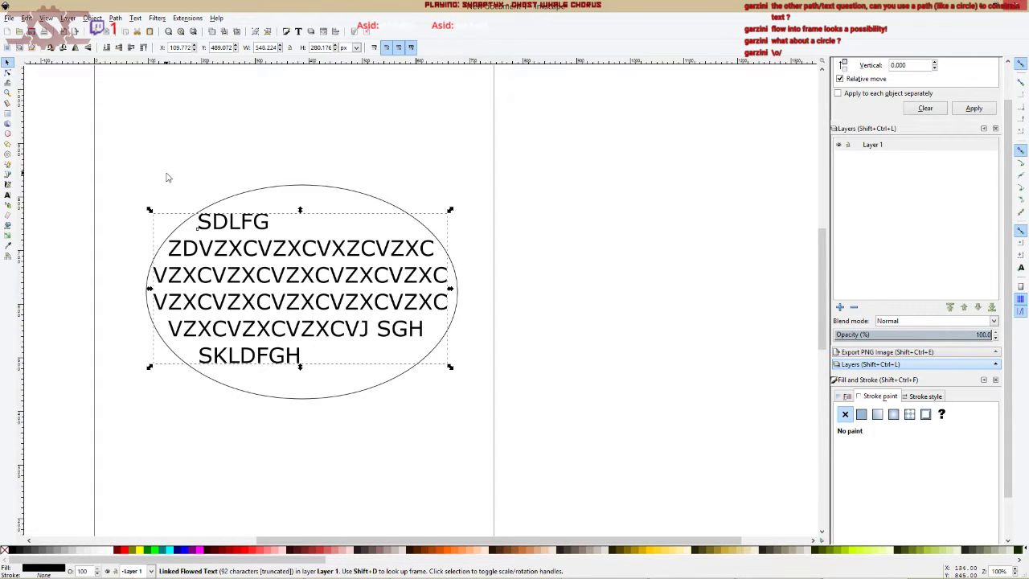
Delete the ellipse together with the text flowed into it, leaving the page grid hidden.
drag(85, 96, 527, 459)
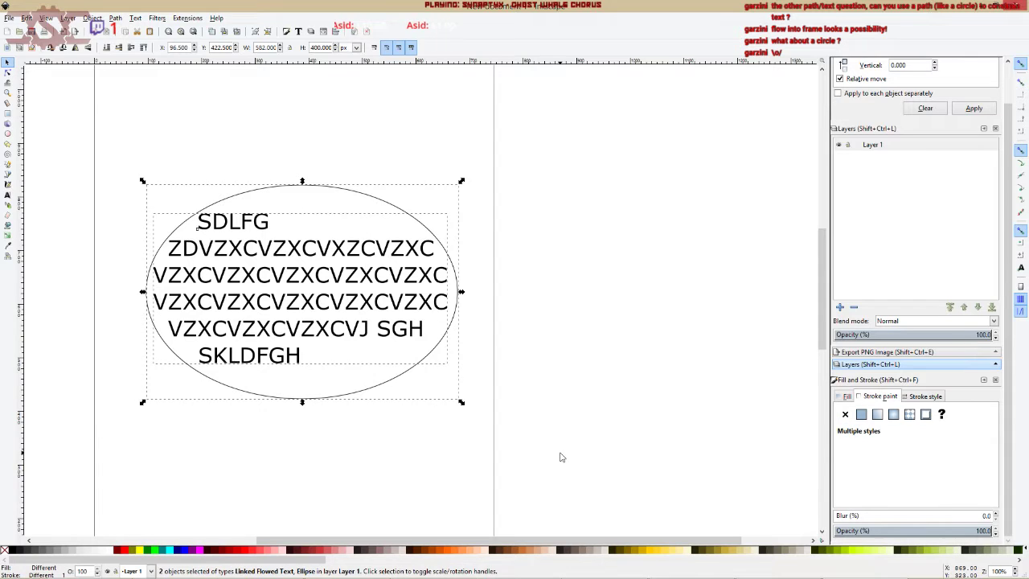
key(numbersign)
key(Delete)
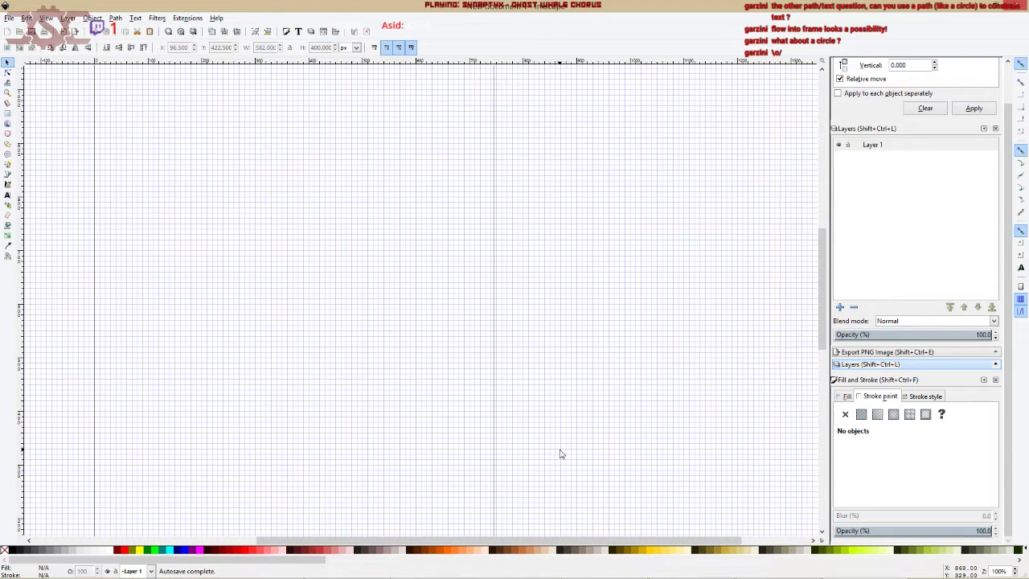
key(numbersign)
Draw a rectangle about 562 by 416 px in the upper part of the page.
scroll(375, 379, down, 4)
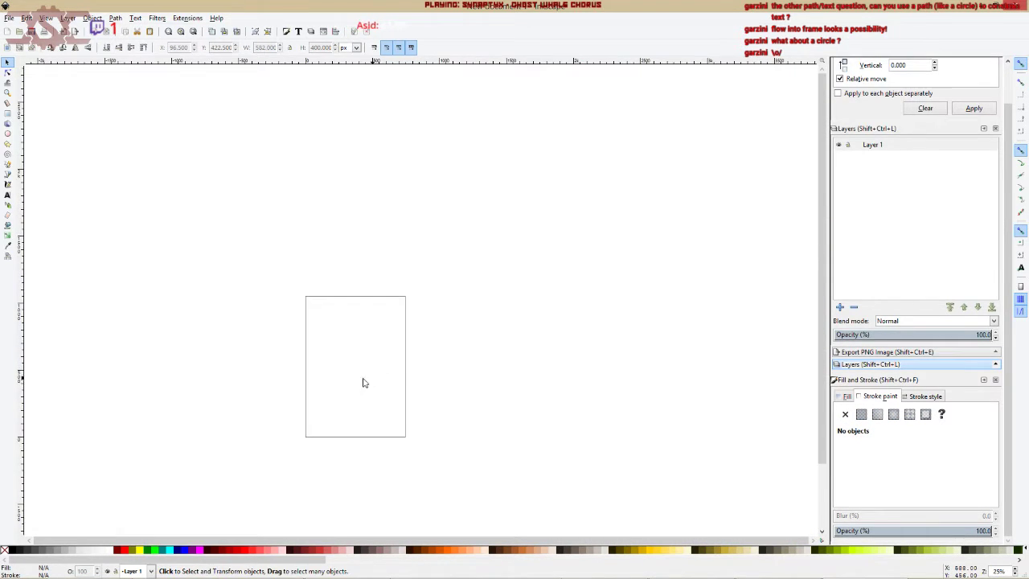
scroll(402, 292, up, 2)
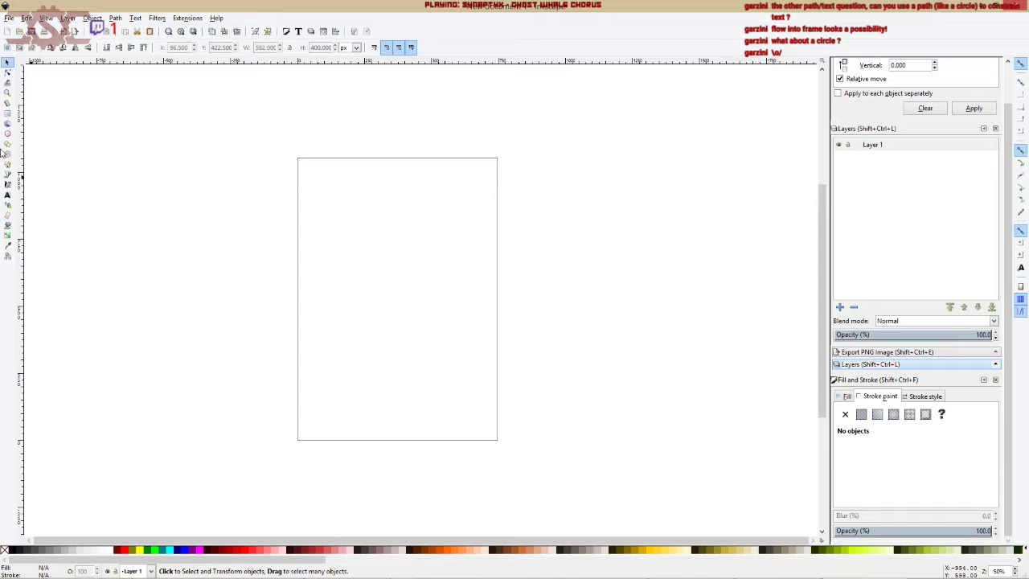
click(7, 114)
drag(326, 190, 476, 300)
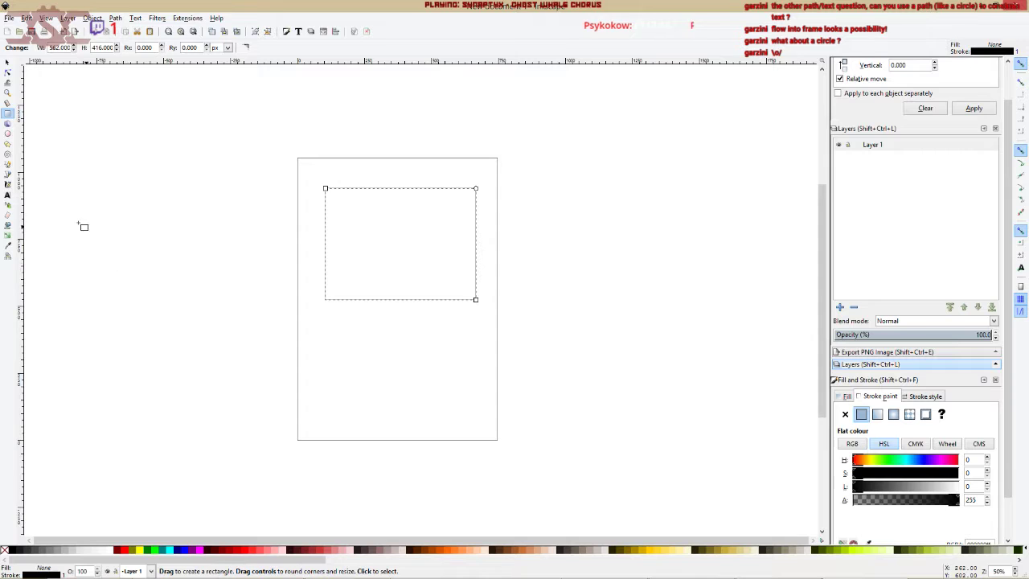
Give the rectangle a flat light grey fill with HSL saturation 0 and lightness 206.
click(854, 396)
click(863, 416)
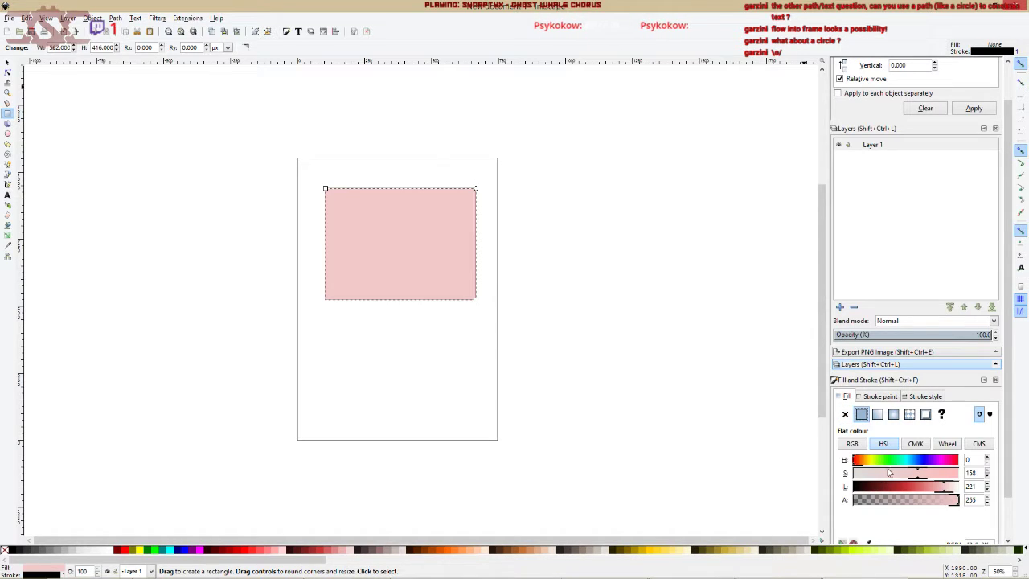
drag(877, 464, 841, 476)
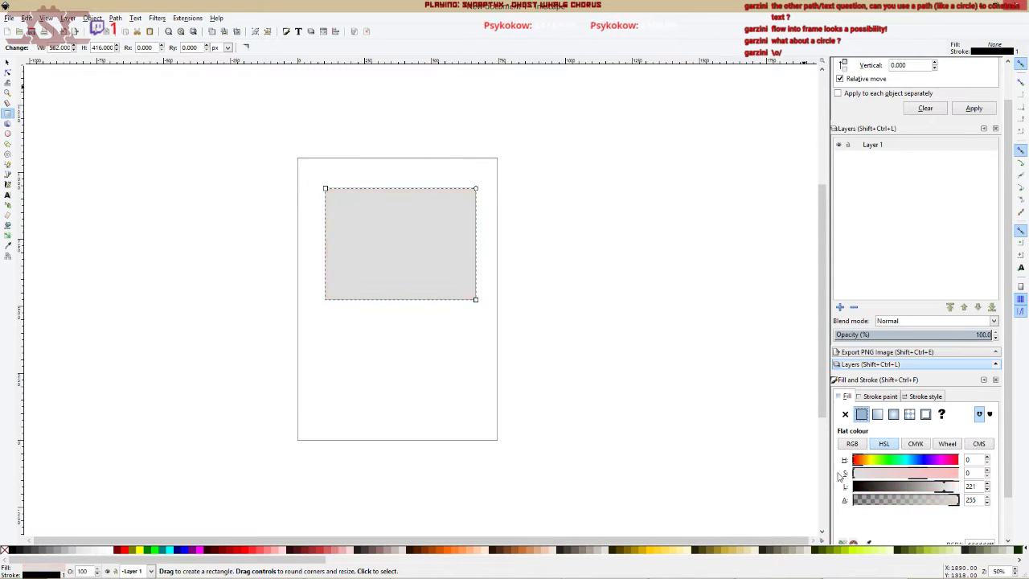
mouse_move(937, 487)
mouse_down()
mouse_move(924, 488)
mouse_move(938, 487)
mouse_up()
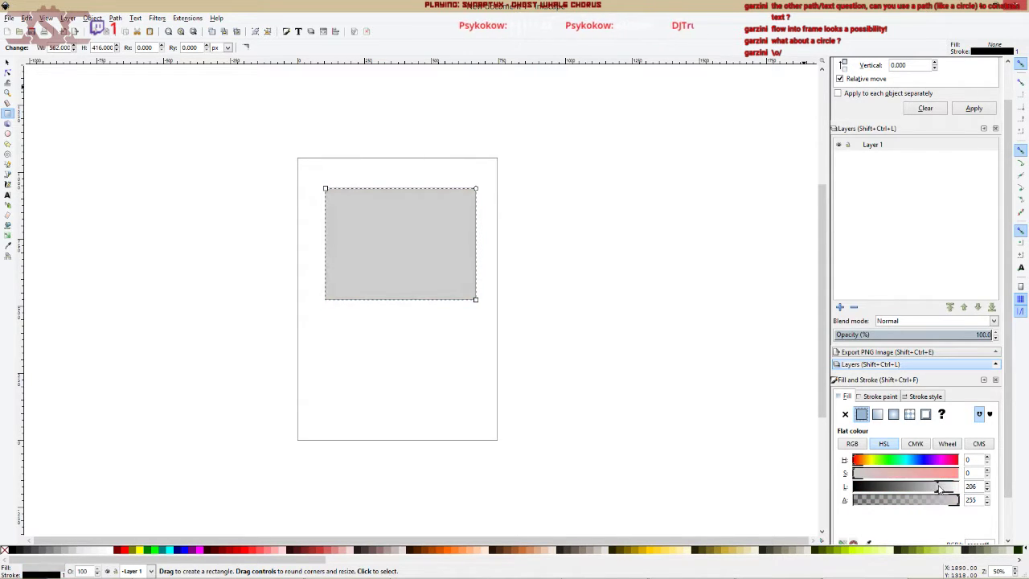
Convert the grey rectangle to a path and display its corner nodes for editing.
scroll(439, 236, up, 2)
drag(425, 234, 480, 260)
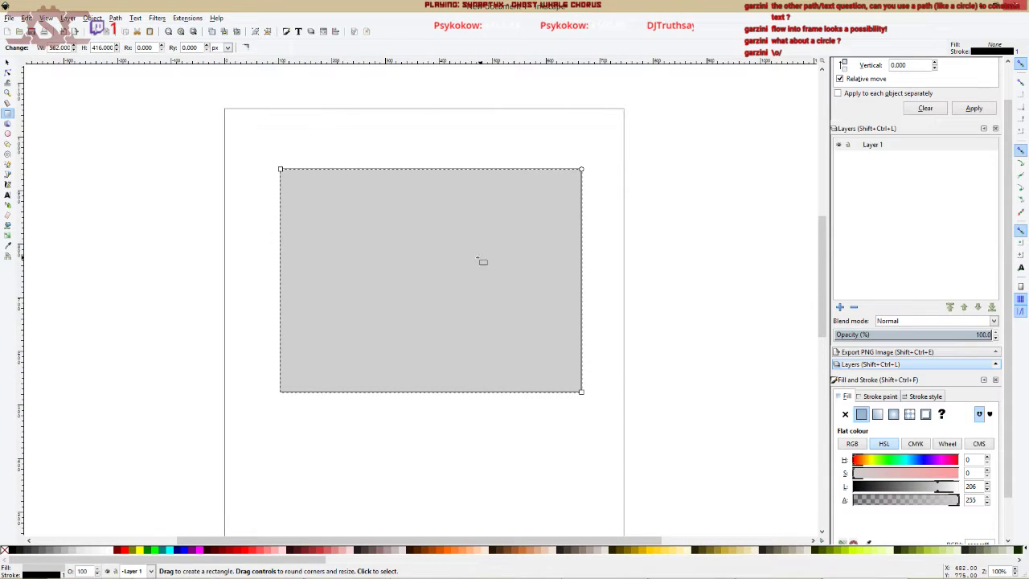
click(117, 18)
click(139, 32)
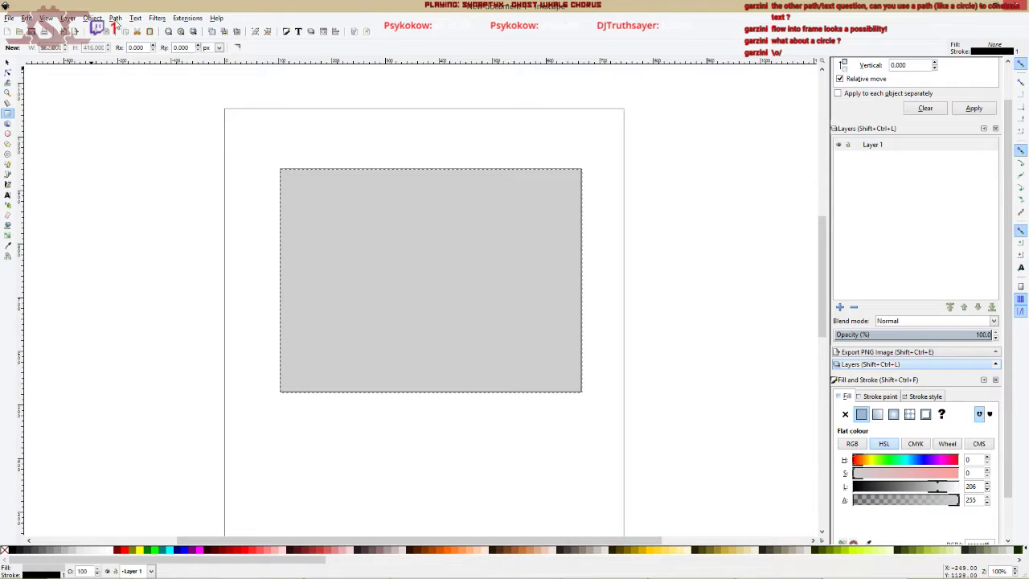
click(7, 73)
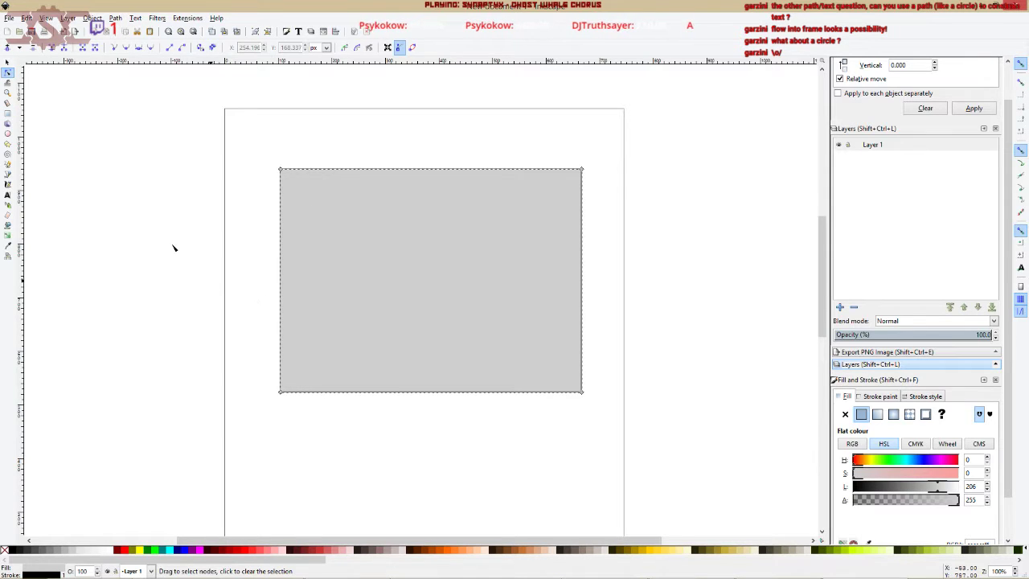
Change the rectangle's fill to a linear gradient and open that gradient for editing.
click(877, 414)
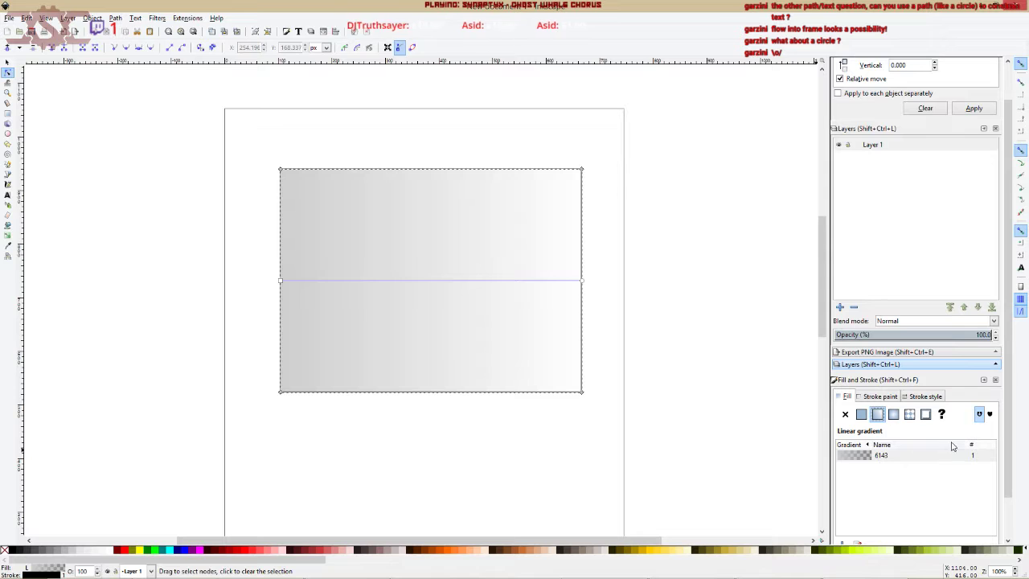
scroll(1006, 402, down, 2)
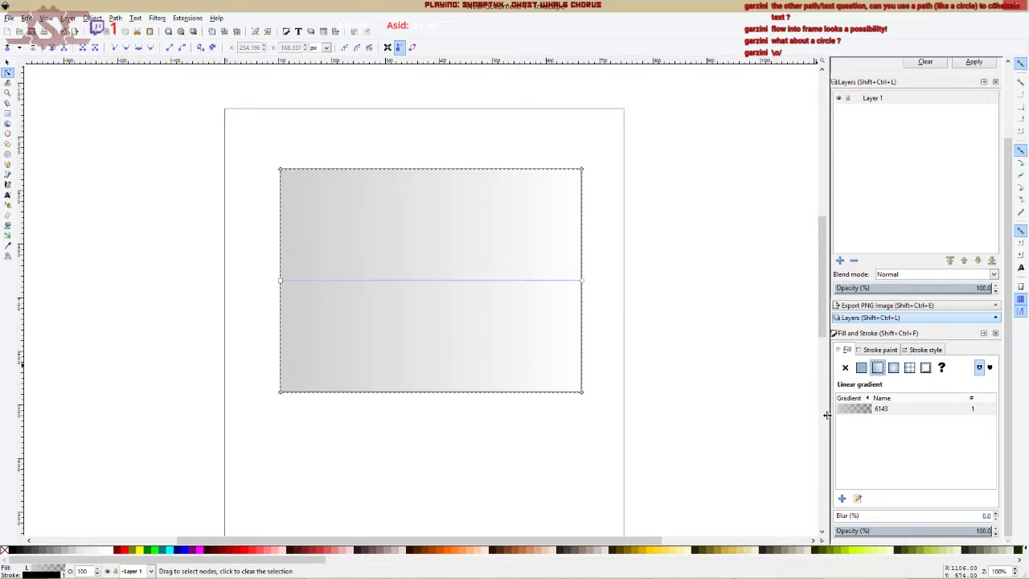
click(858, 500)
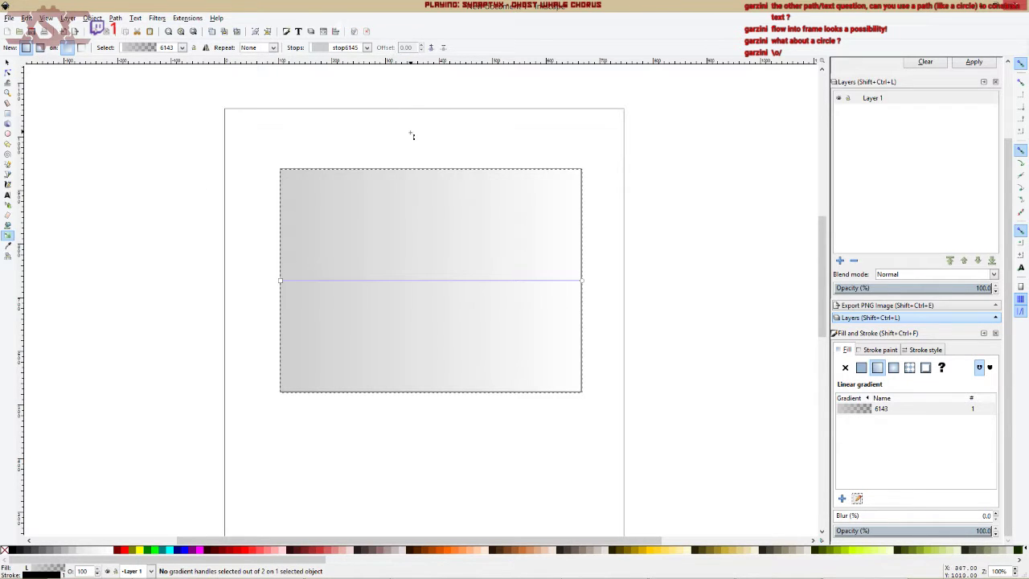
Choose the gradient's stops stop6145 and stop6147 in turn to compare their colour and alpha values.
click(366, 48)
click(358, 63)
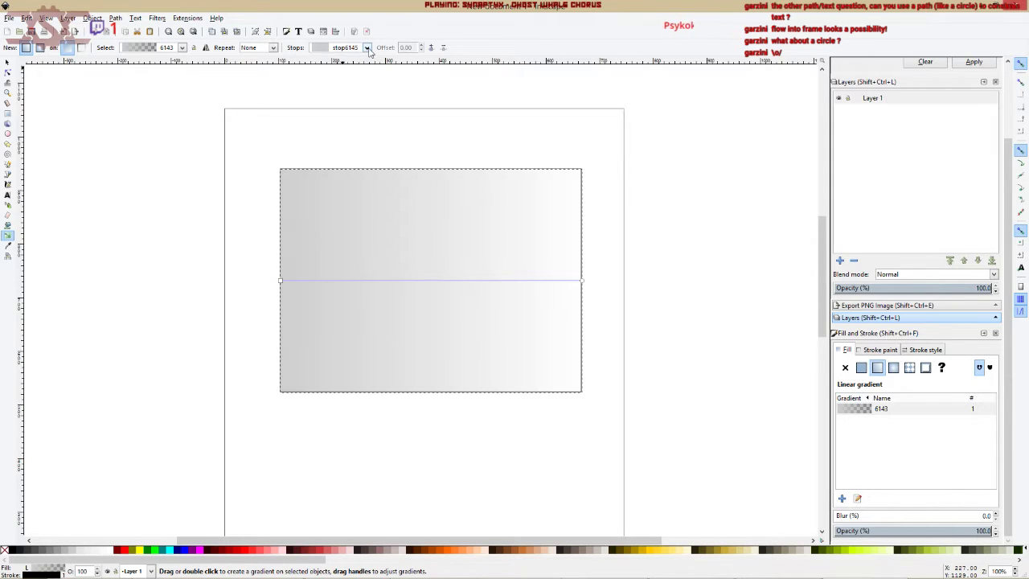
click(366, 47)
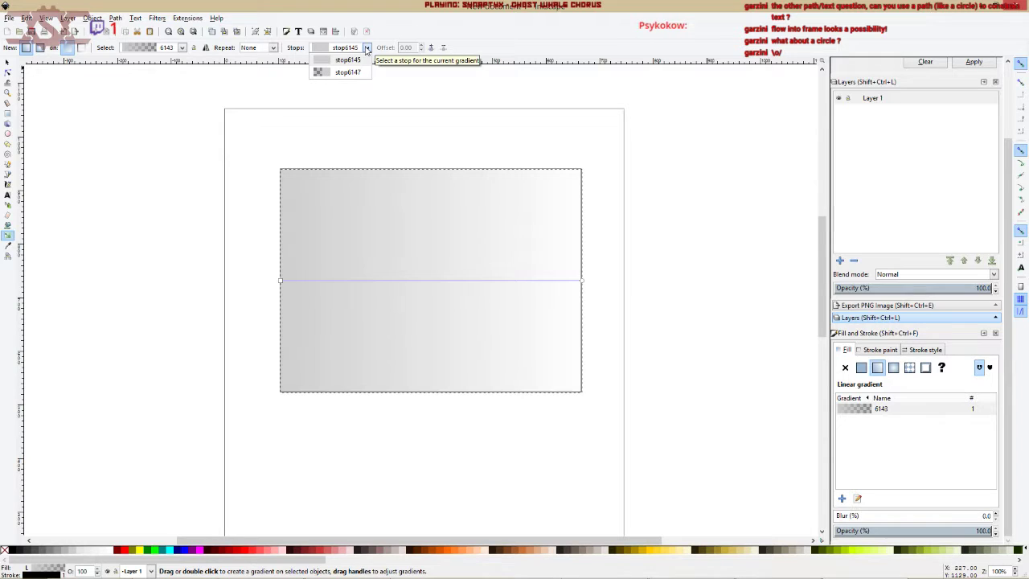
click(347, 59)
click(366, 48)
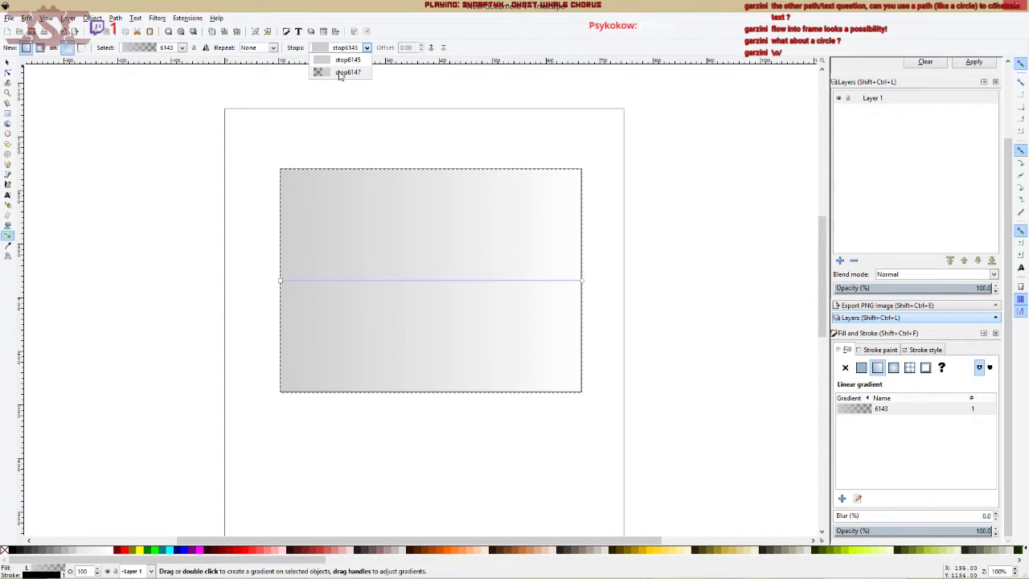
click(341, 72)
click(366, 48)
click(348, 60)
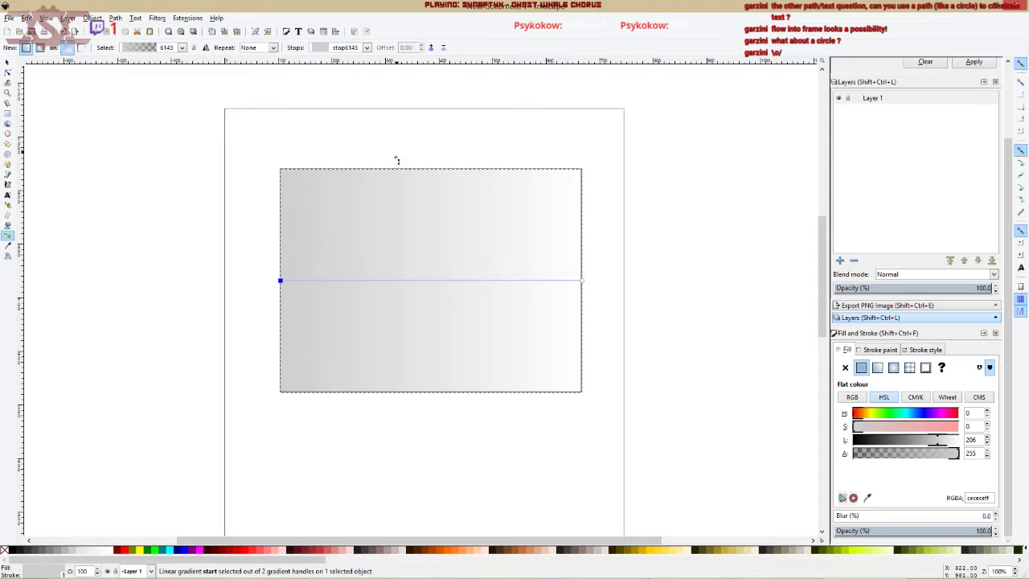
click(353, 49)
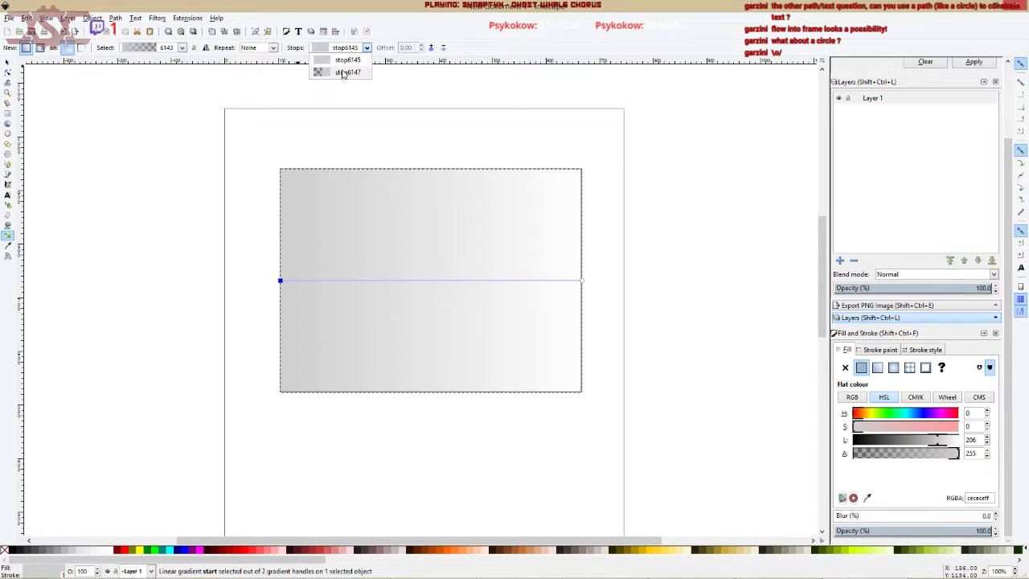
click(348, 72)
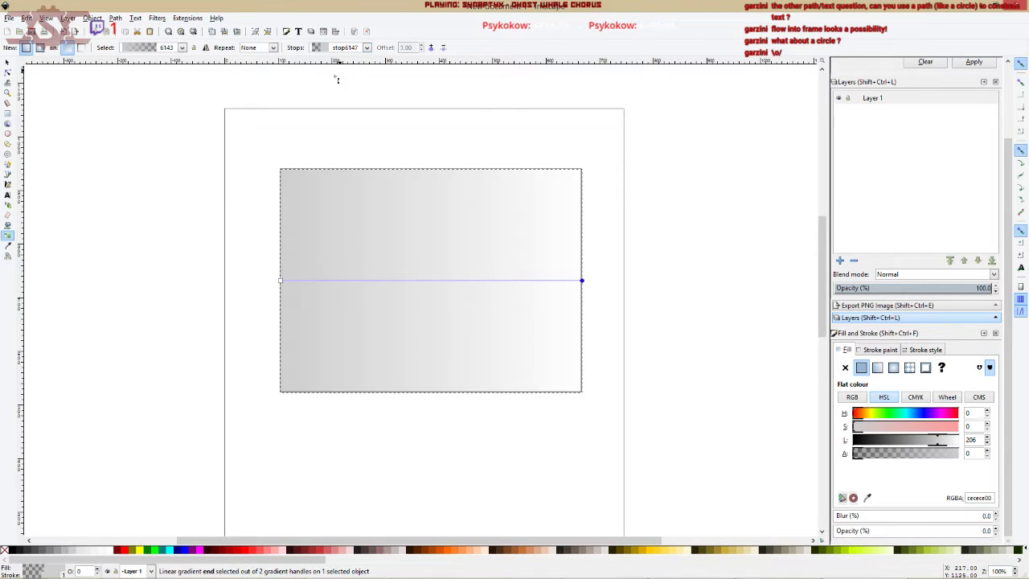
Select the gradient's start and end handles alternately on the rectangle, finishing with the start handle.
click(280, 281)
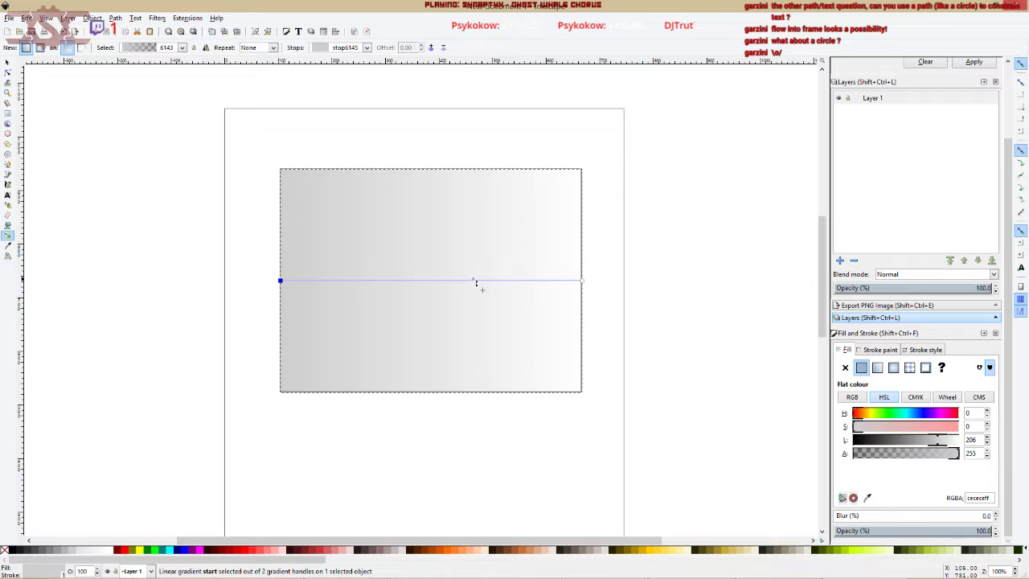
click(582, 281)
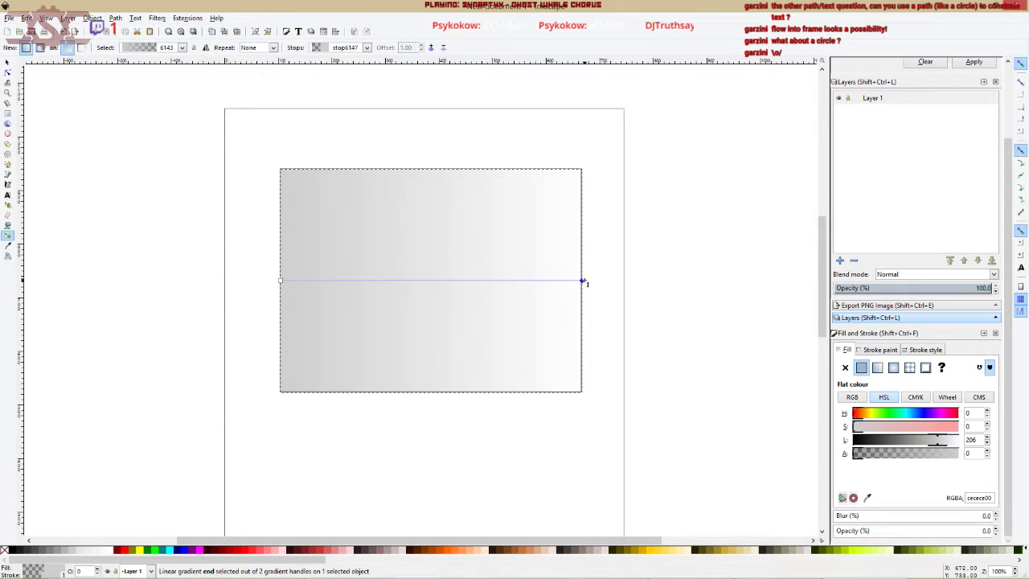
click(281, 280)
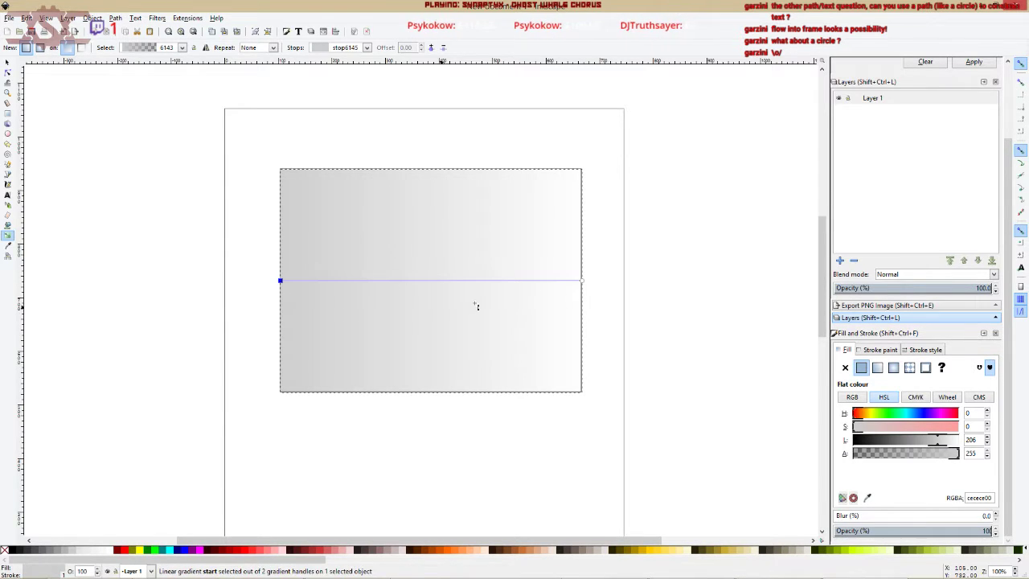
Make the gradient's transparent end stop fully opaque by setting its alpha to 255.
click(582, 282)
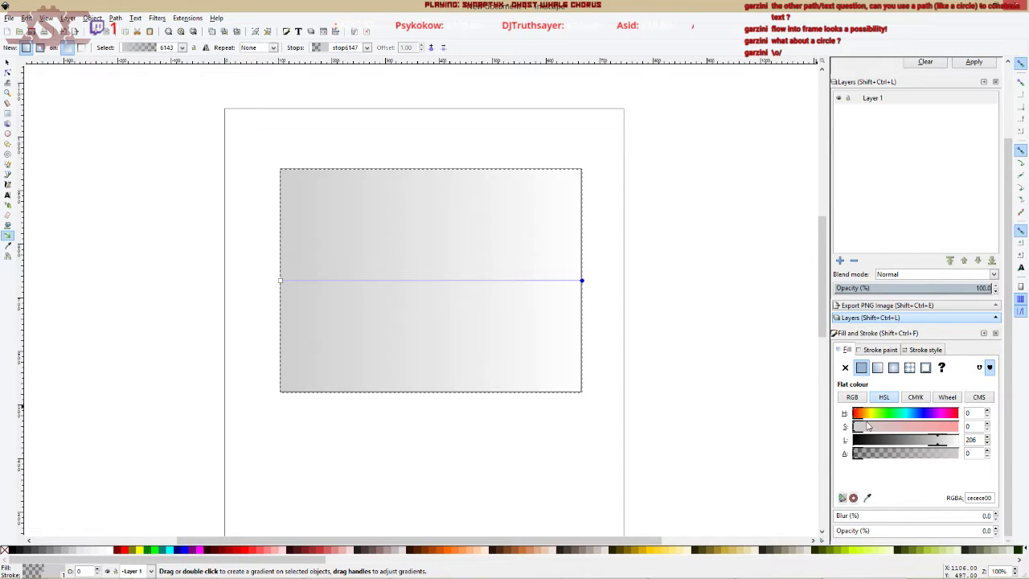
click(852, 398)
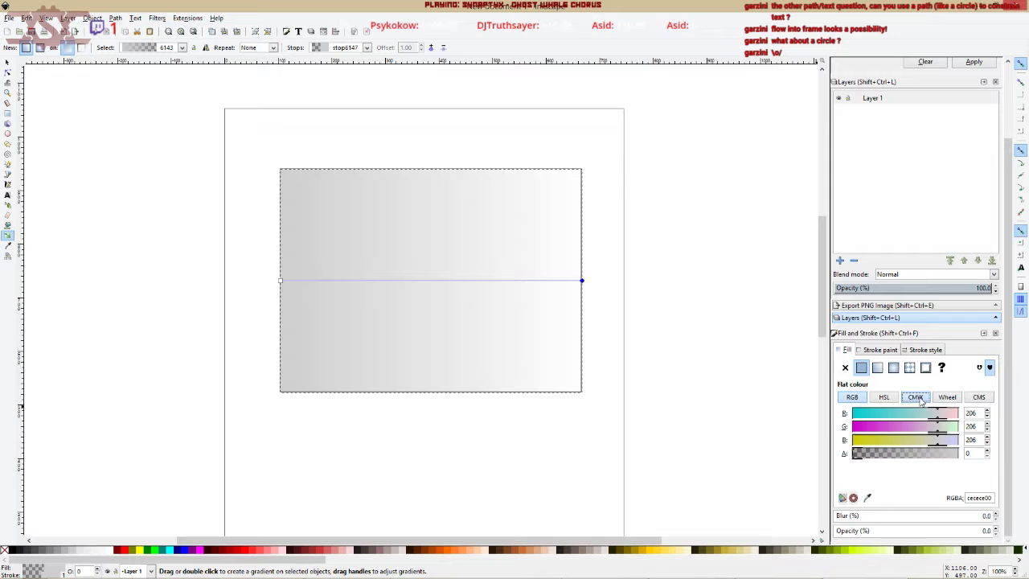
click(883, 399)
click(859, 400)
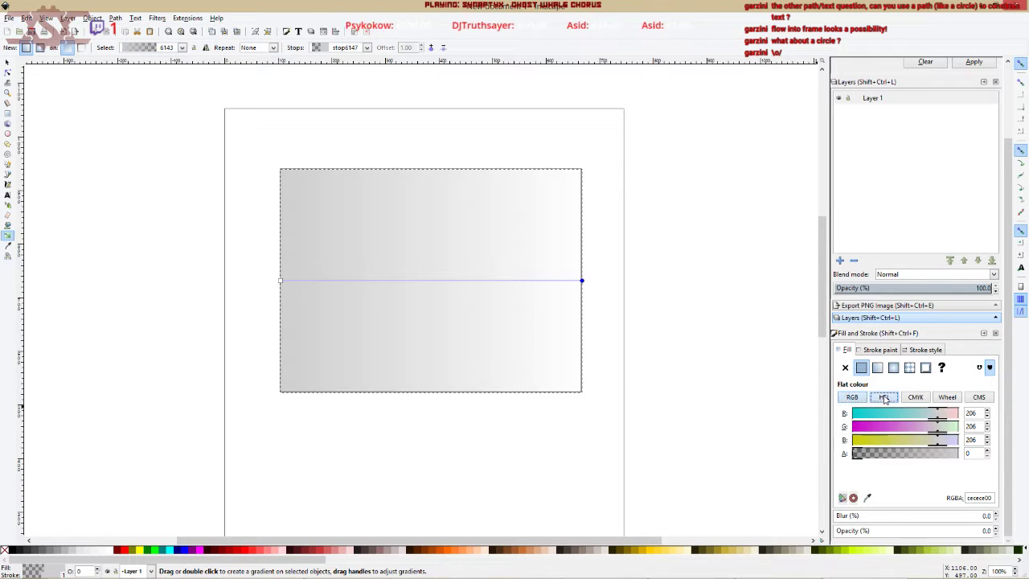
click(884, 397)
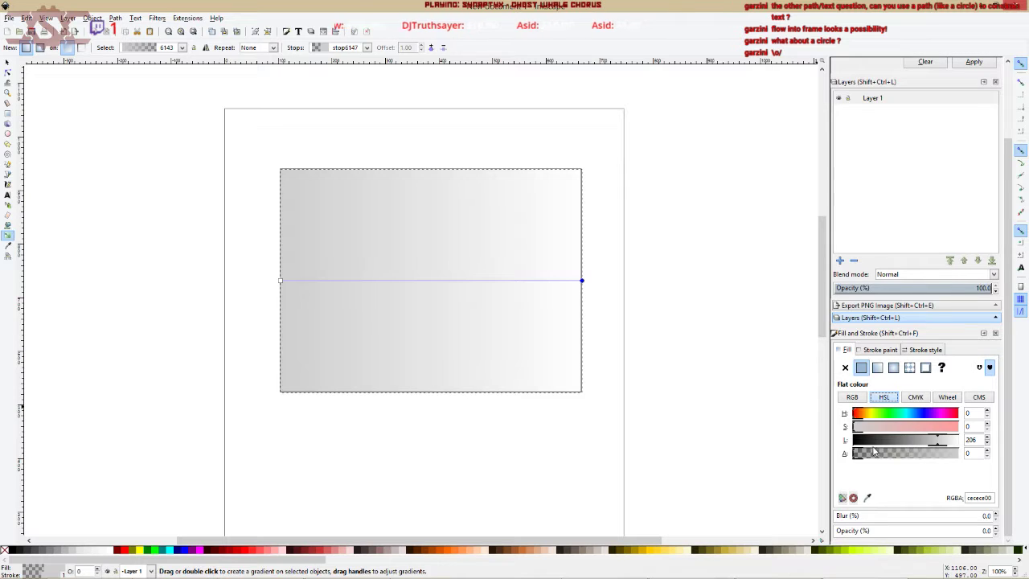
drag(859, 455, 962, 455)
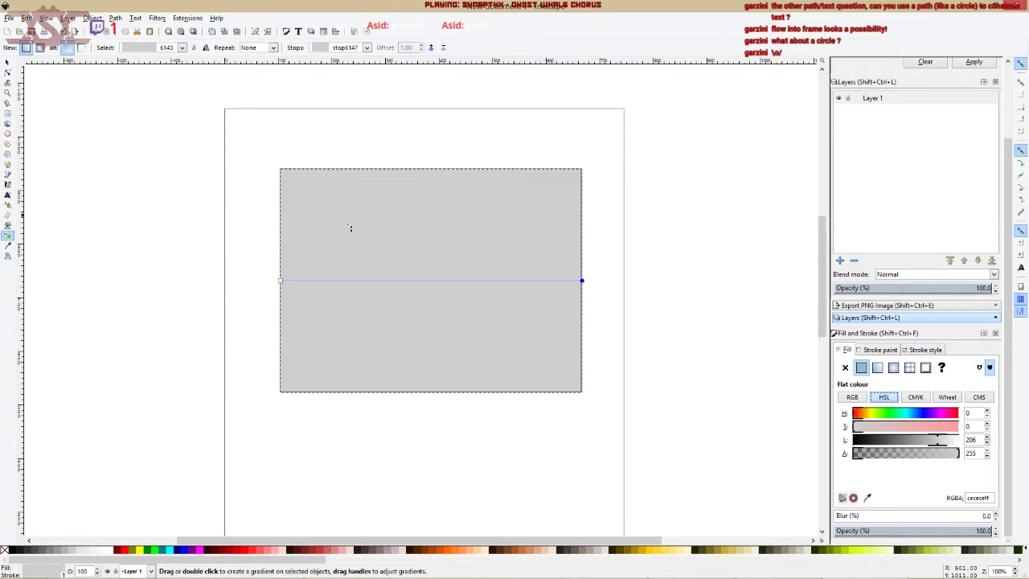
double_click(420, 280)
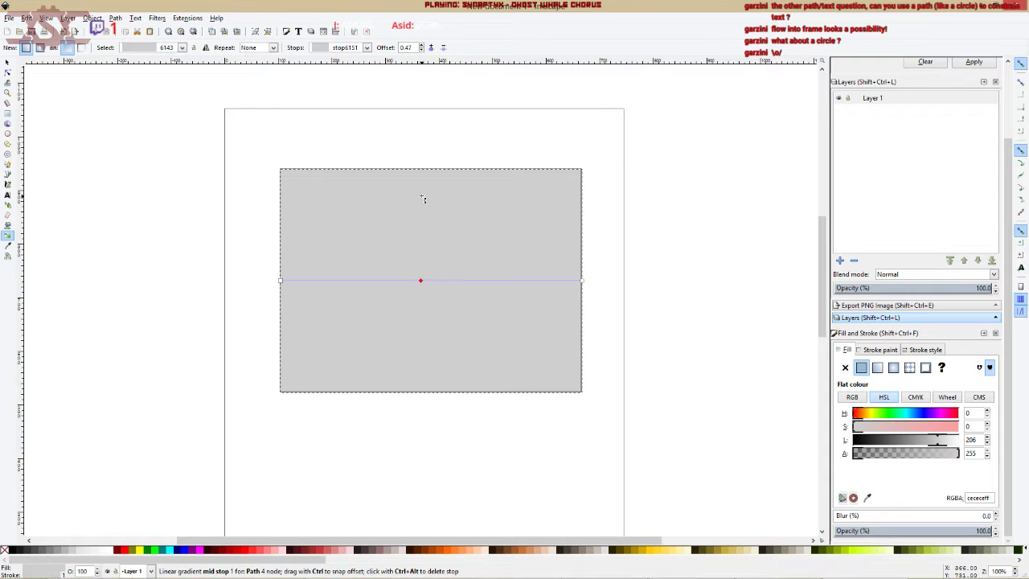
drag(420, 281, 427, 281)
key(Delete)
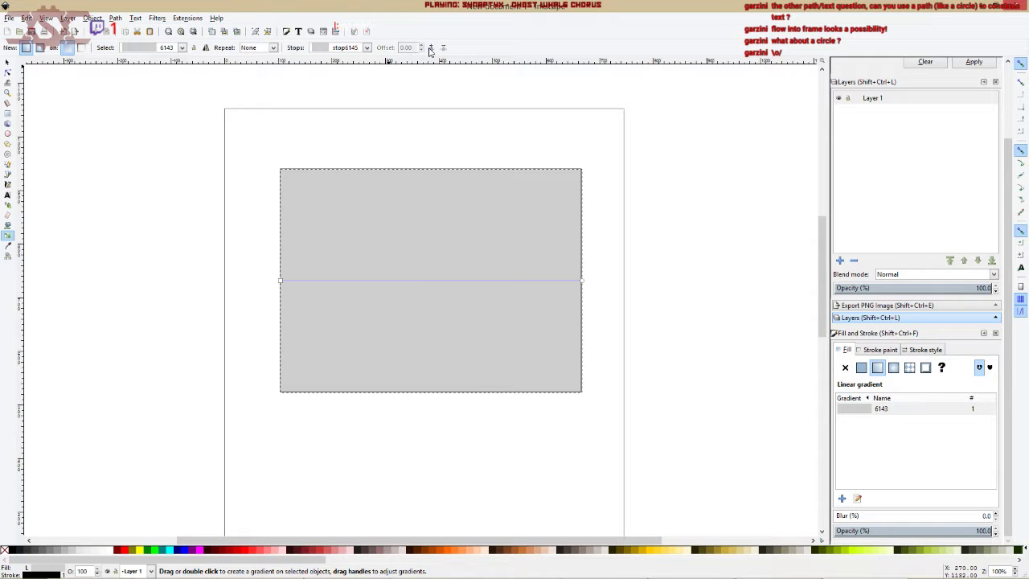
Select both end stops of the gradient and insert a stop midway between them at offset 0.50.
click(281, 282)
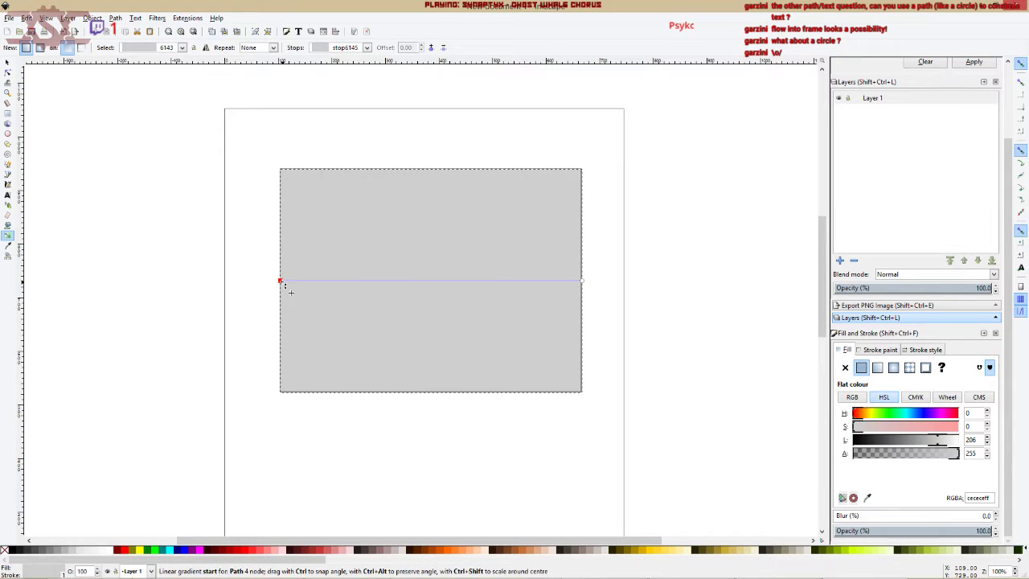
click(278, 281)
click(280, 280)
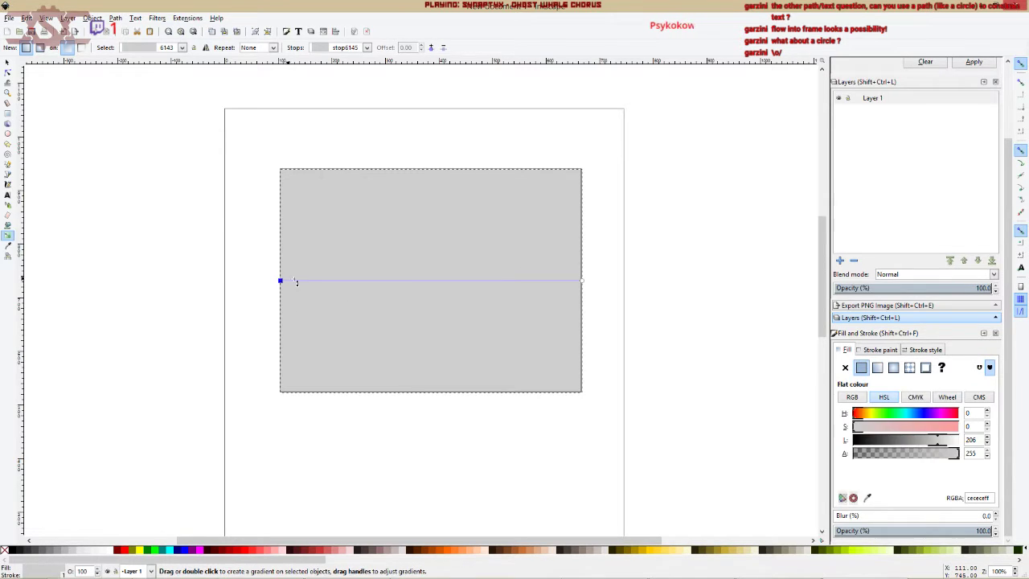
shift+click(581, 281)
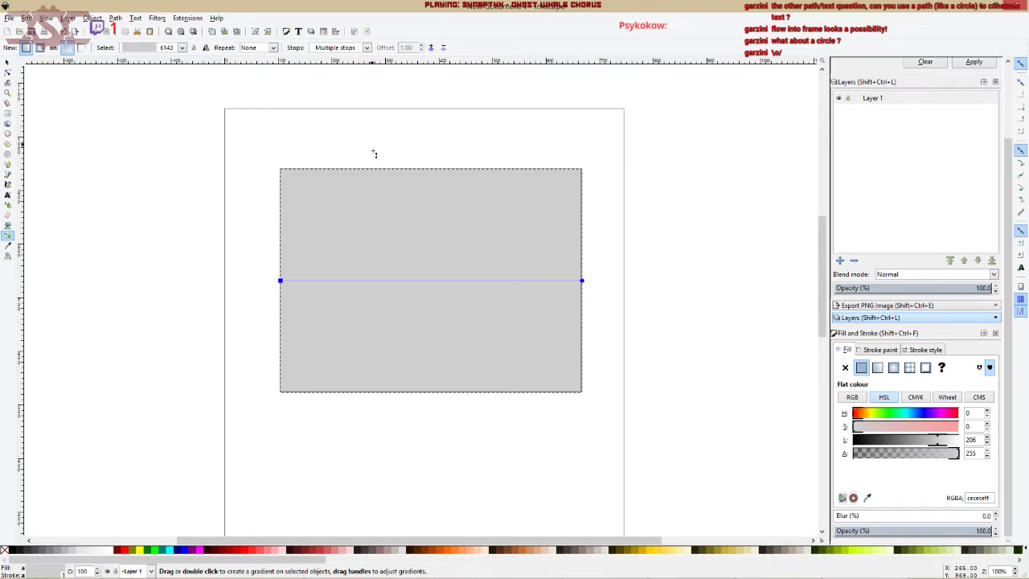
click(432, 48)
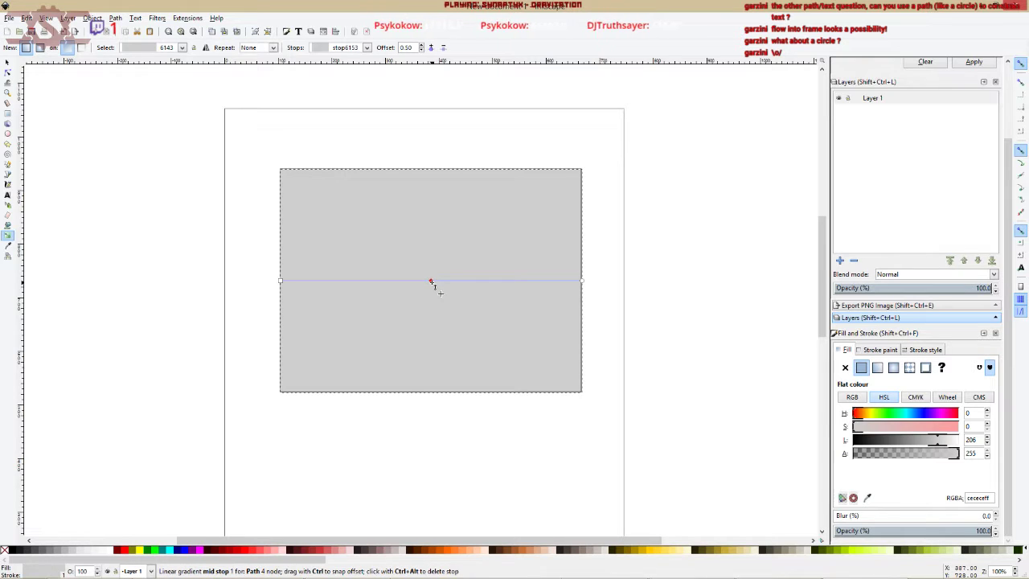
Select all three gradient stops and insert an additional stop in the middle of each interval.
click(282, 282)
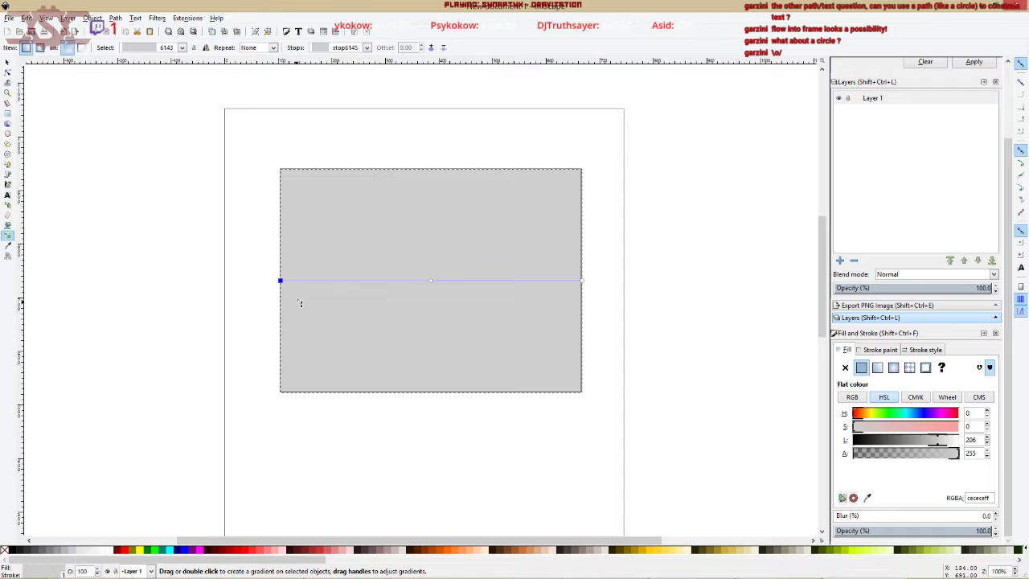
shift+click(583, 281)
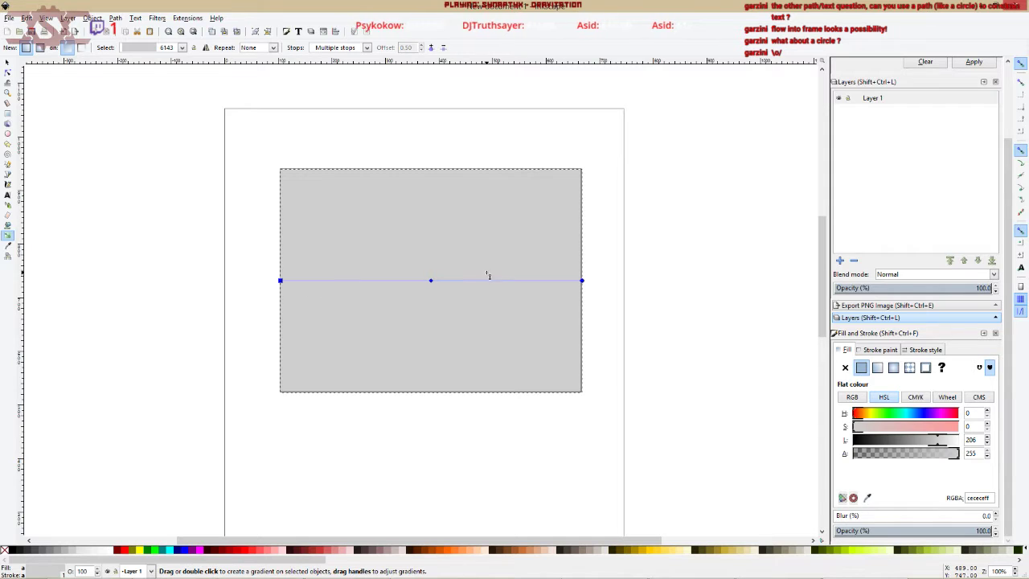
click(431, 49)
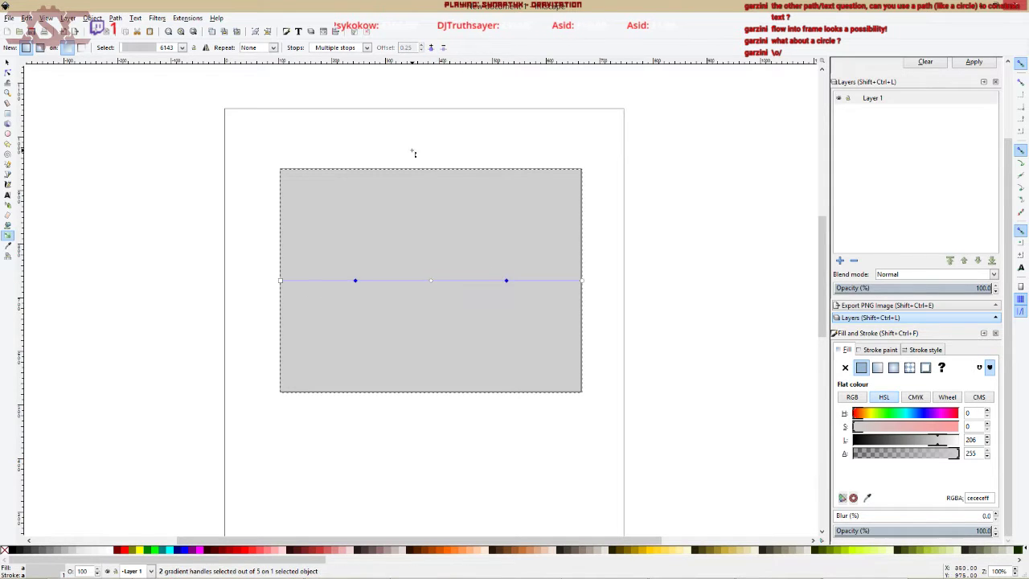
Lighten the two quarter-point stops of the gradient together to a lightness of 229.
drag(301, 290, 402, 294)
key(ctrl+z)
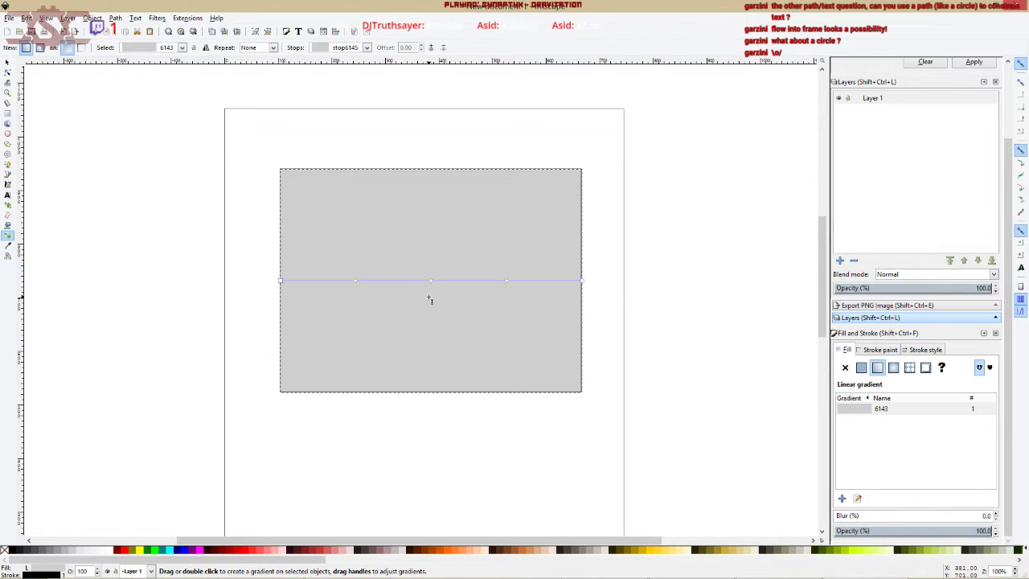
click(280, 281)
click(432, 282)
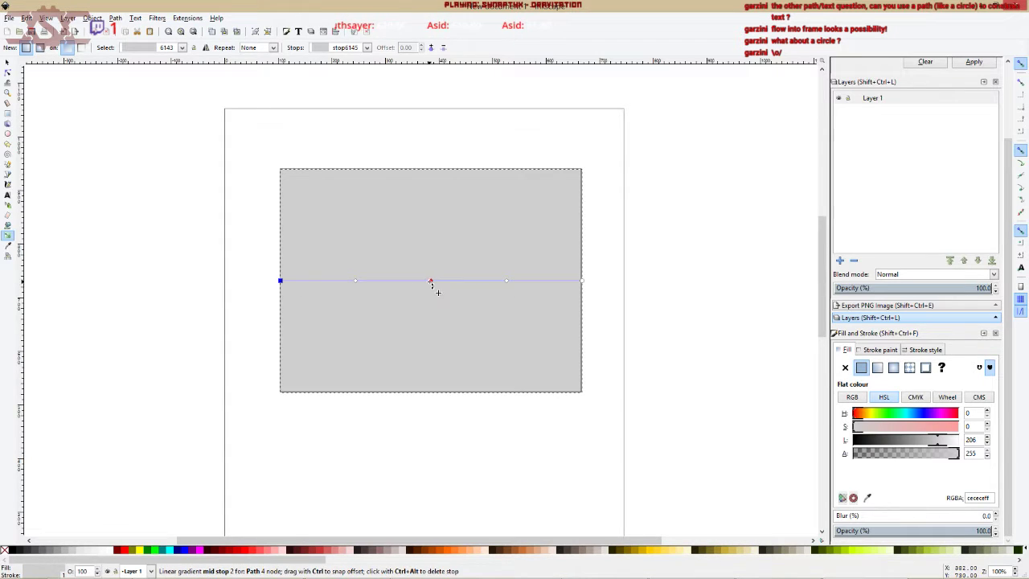
click(583, 282)
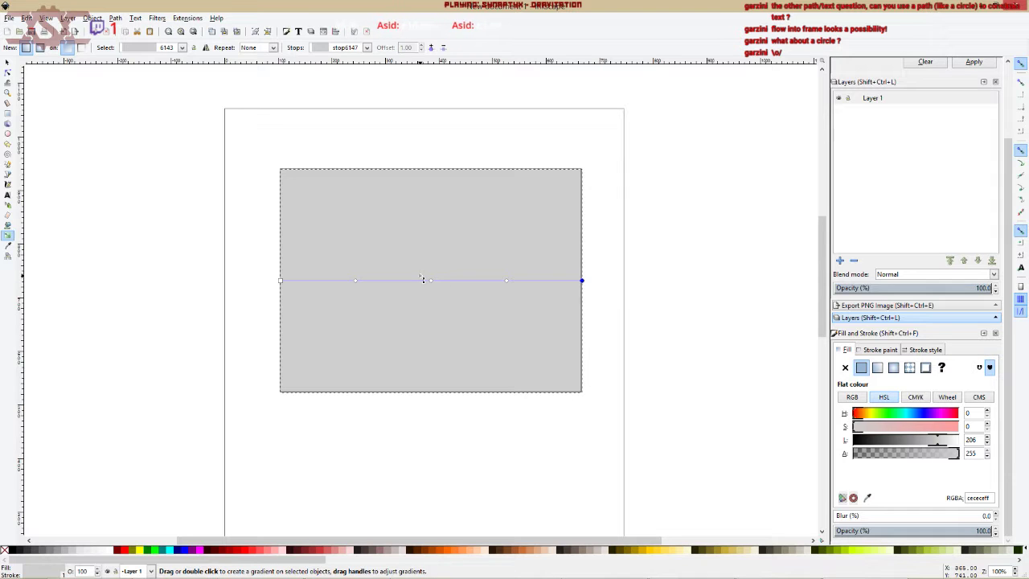
click(506, 282)
shift+click(355, 281)
mouse_move(943, 445)
mouse_down()
mouse_move(966, 444)
mouse_move(951, 444)
mouse_up()
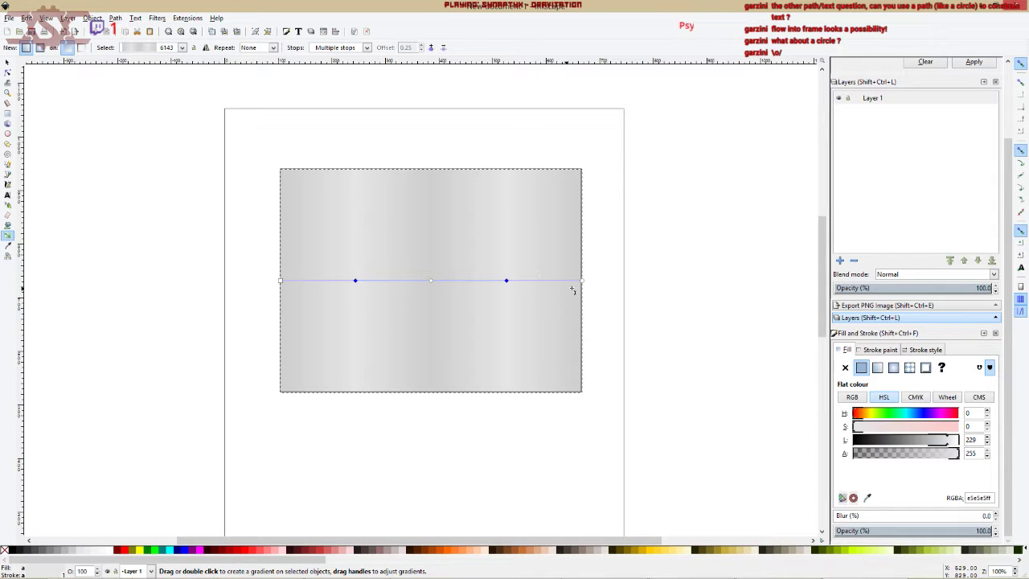
Tilt the gradient diagonally from the rectangle's upper-left area to its lower-right area, leaving the rectangle deselected.
drag(581, 280, 573, 335)
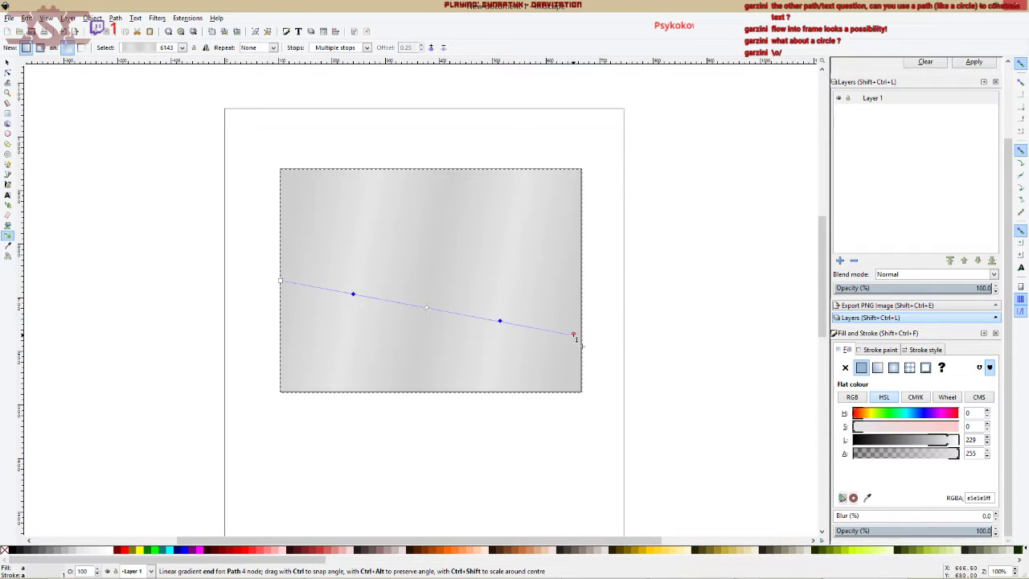
drag(282, 282, 426, 337)
drag(357, 338, 294, 214)
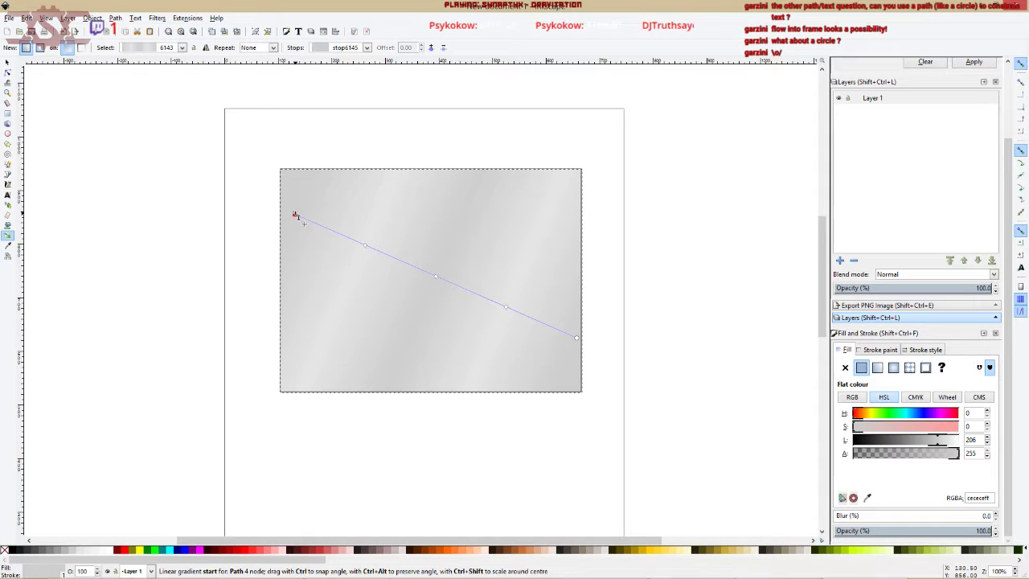
click(7, 62)
click(191, 240)
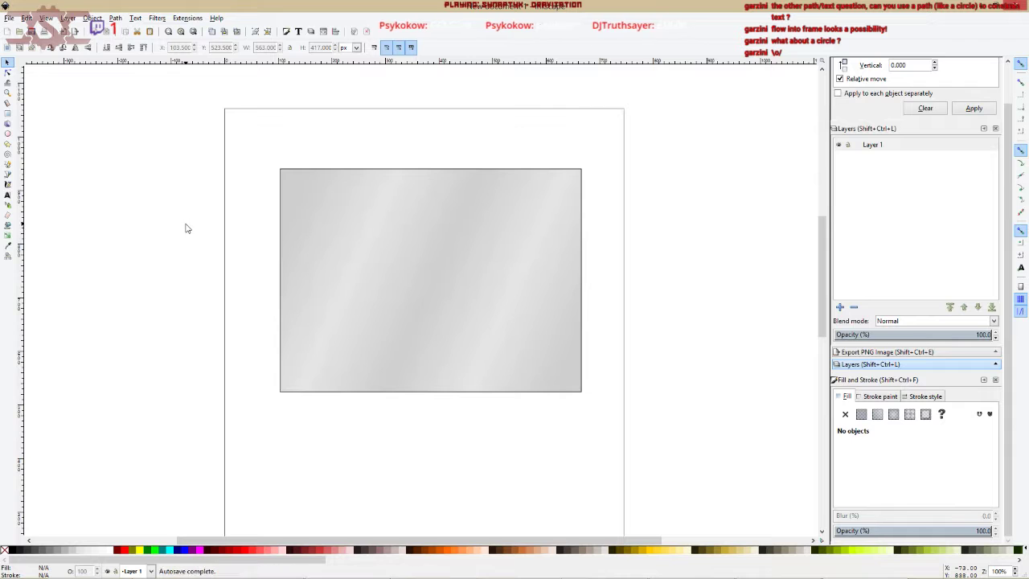
Show the rectangle's gradient line with the Node tool and inspect the colours of its individual stops.
click(7, 72)
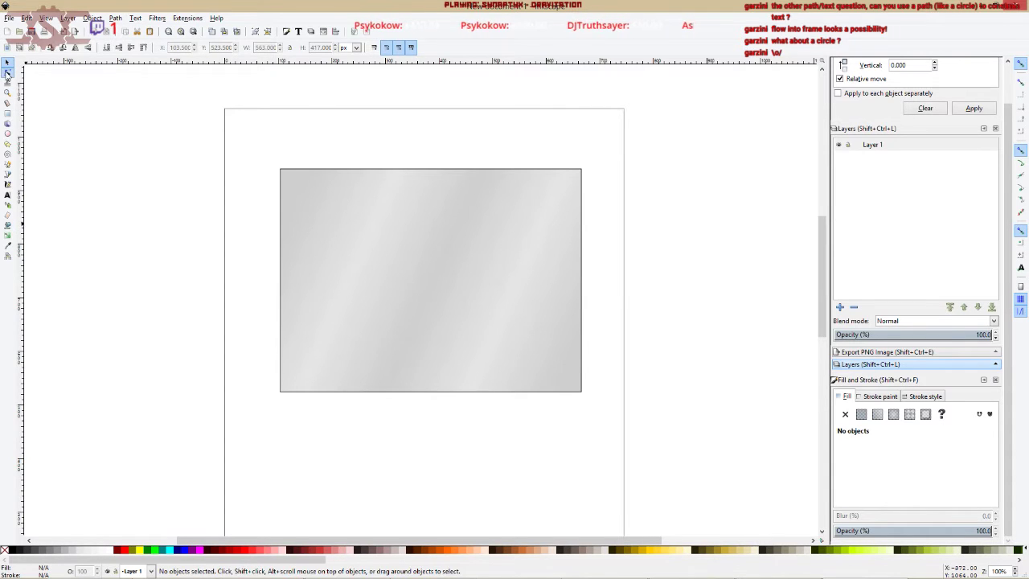
click(366, 282)
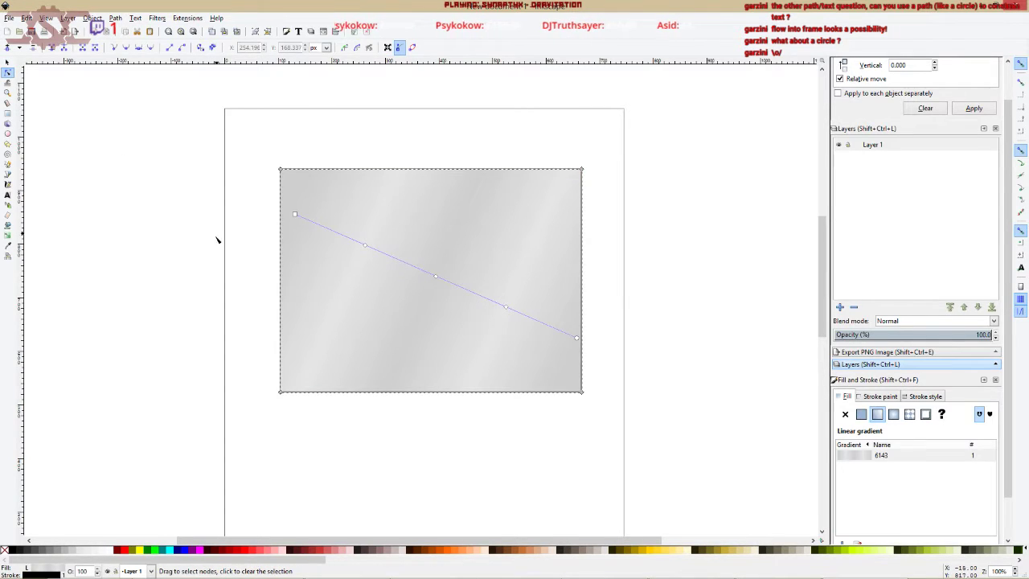
click(296, 215)
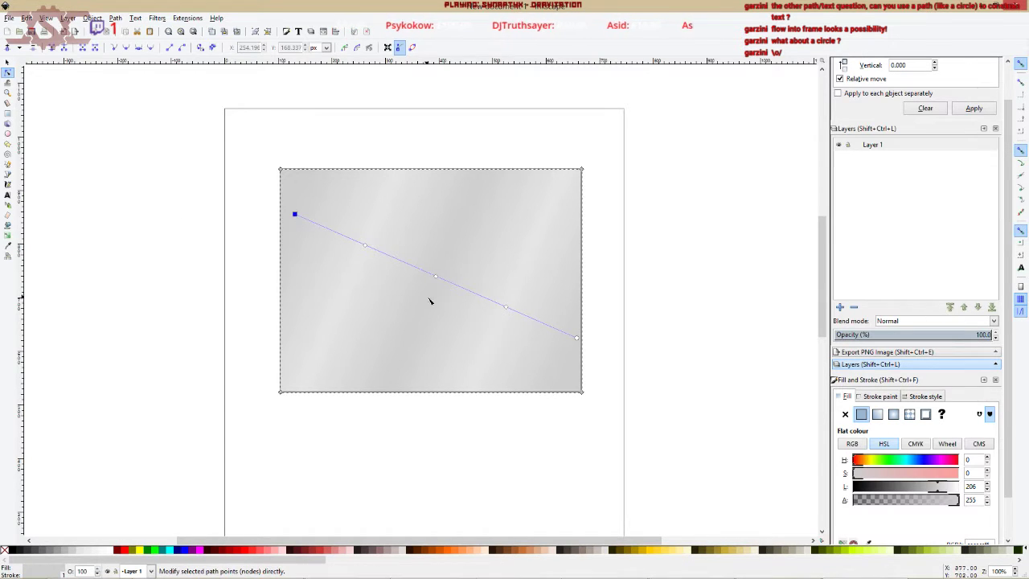
click(365, 245)
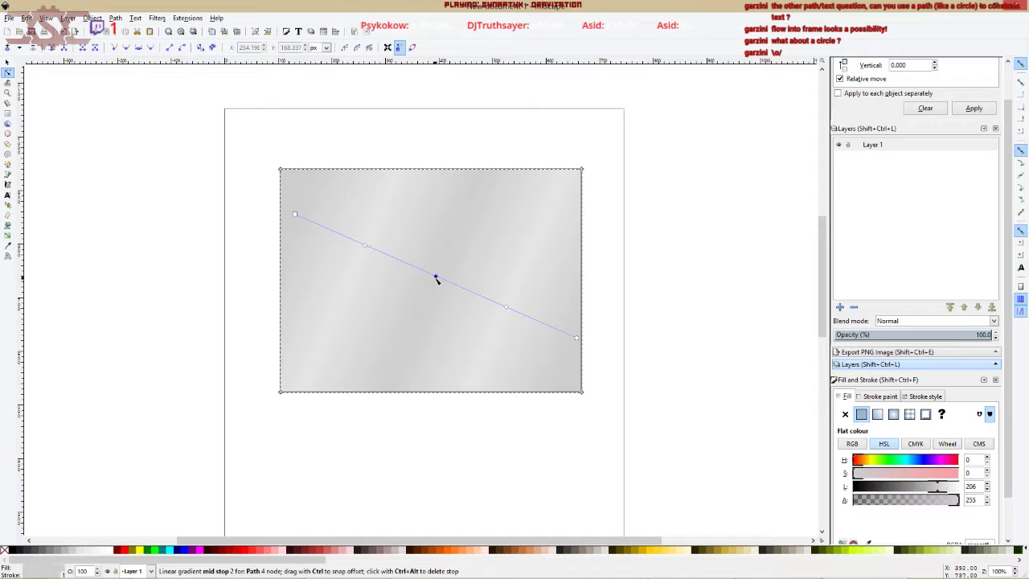
click(455, 245)
click(436, 277)
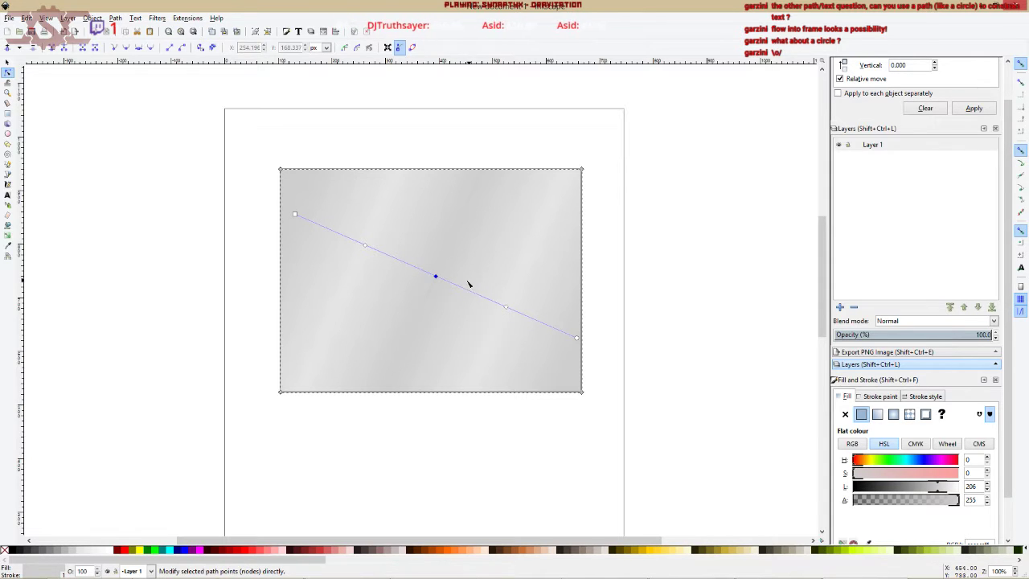
click(8, 62)
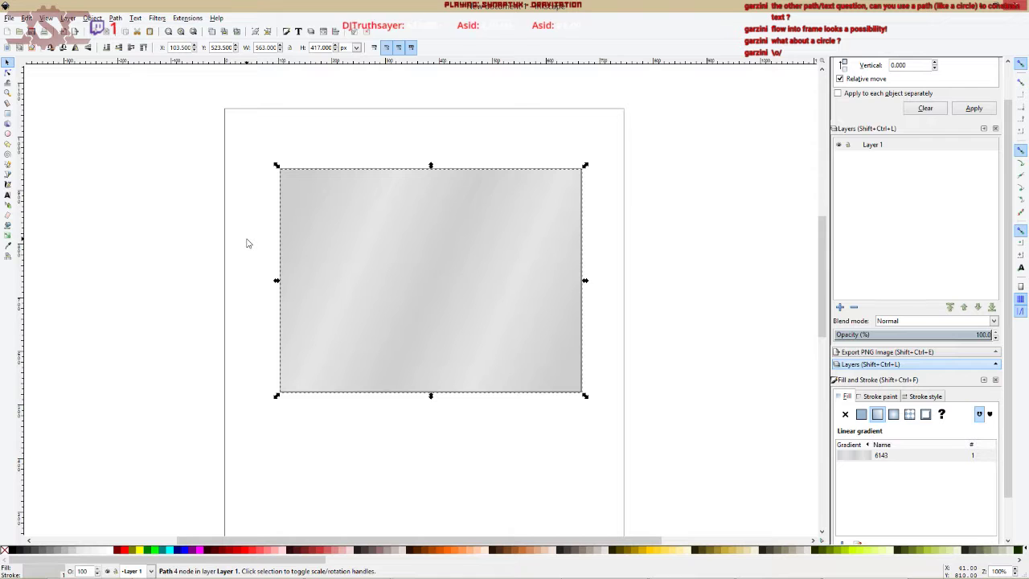
Select the rectangle's corner nodes in turn with the Node tool to inspect their coordinates.
scroll(249, 243, down, 1)
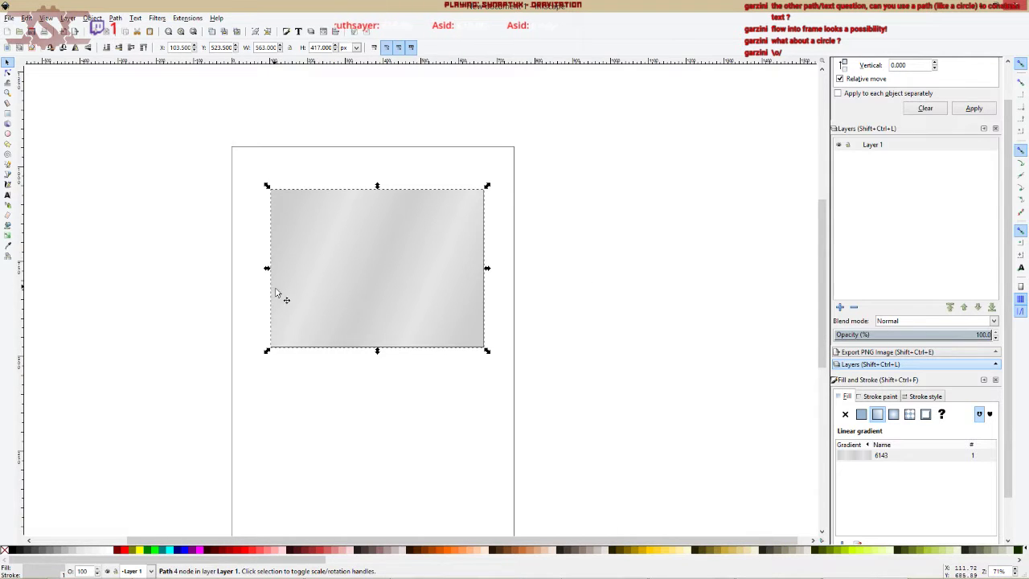
drag(280, 292, 340, 249)
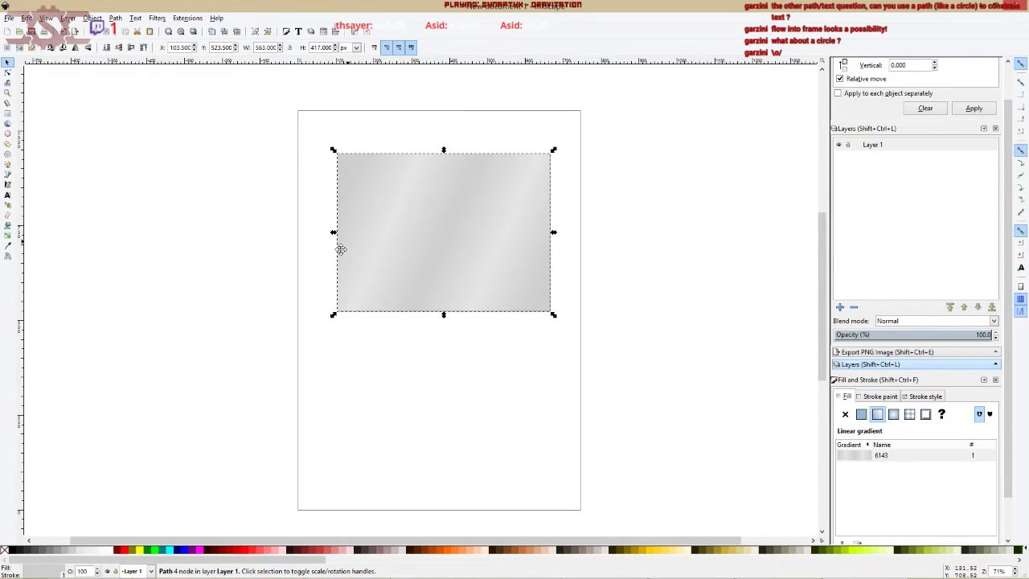
click(7, 72)
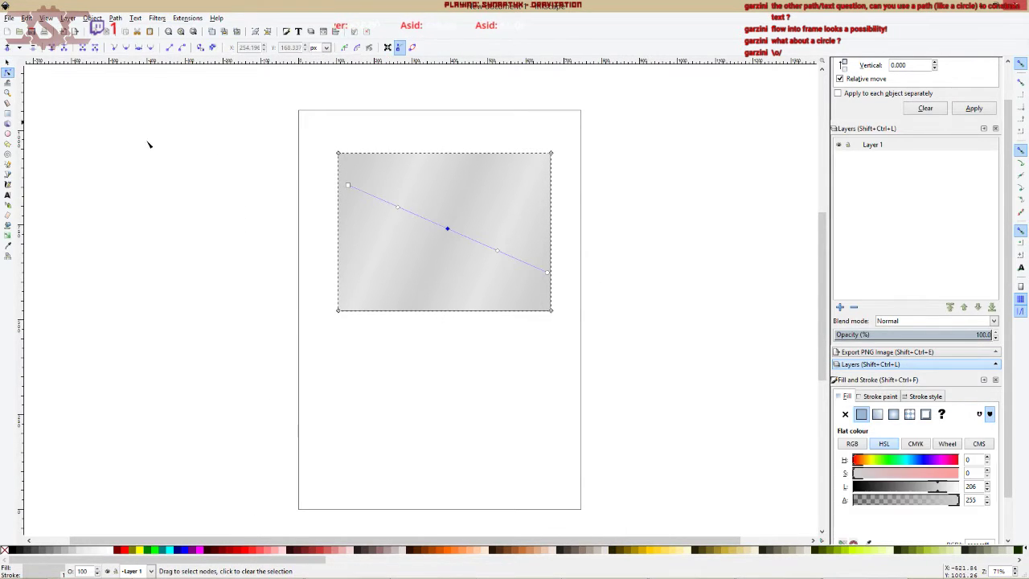
click(367, 267)
click(338, 153)
drag(579, 311, 474, 334)
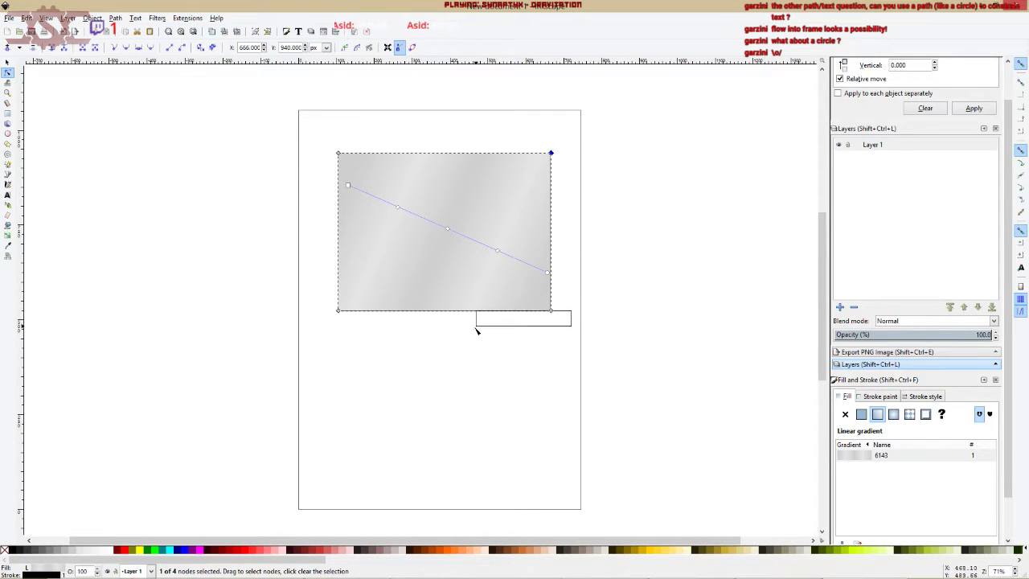
drag(426, 358, 282, 289)
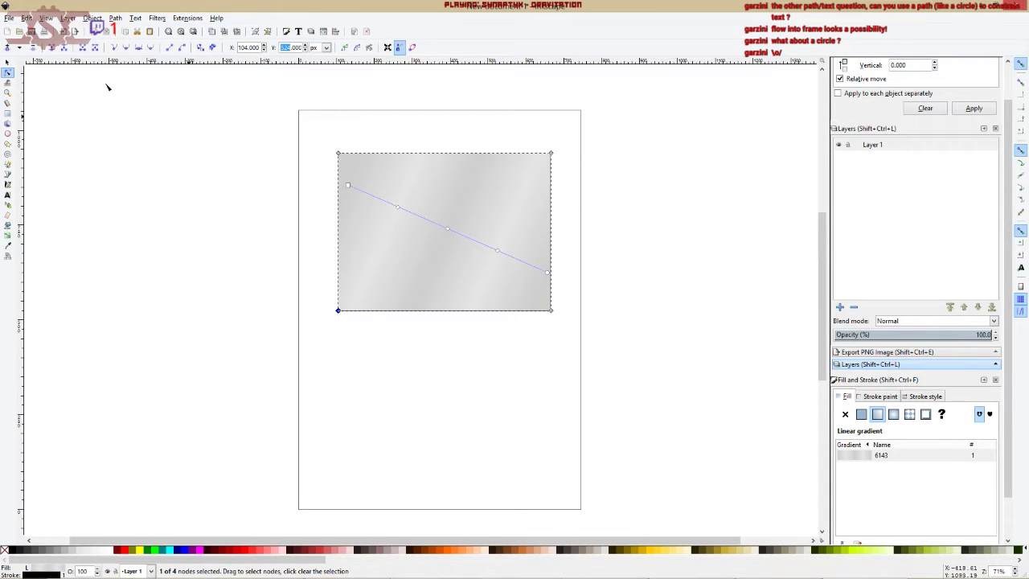
click(7, 66)
click(271, 214)
click(374, 231)
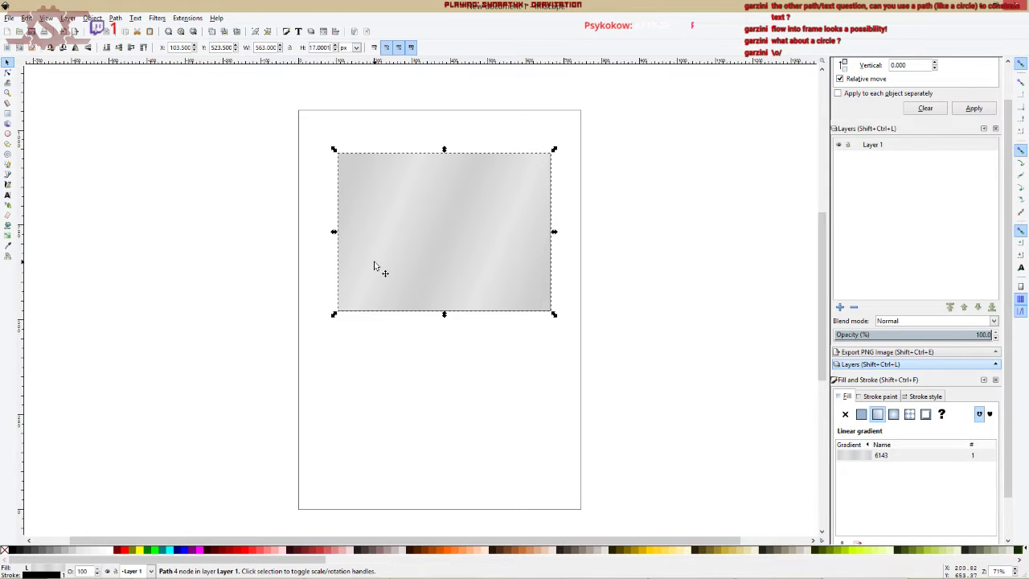
Move the whole gradient-filled rectangle to about X 70 px, Y 381 px.
click(307, 230)
key(1)
drag(309, 172, 346, 287)
key(space)
key(space)
key(space)
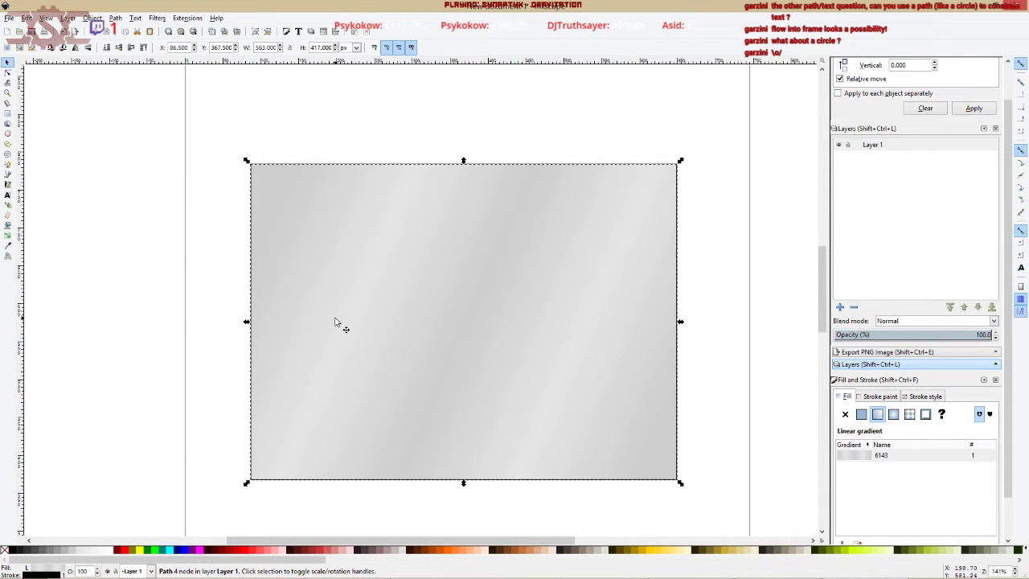
scroll(334, 322, up, 2)
drag(331, 280, 314, 271)
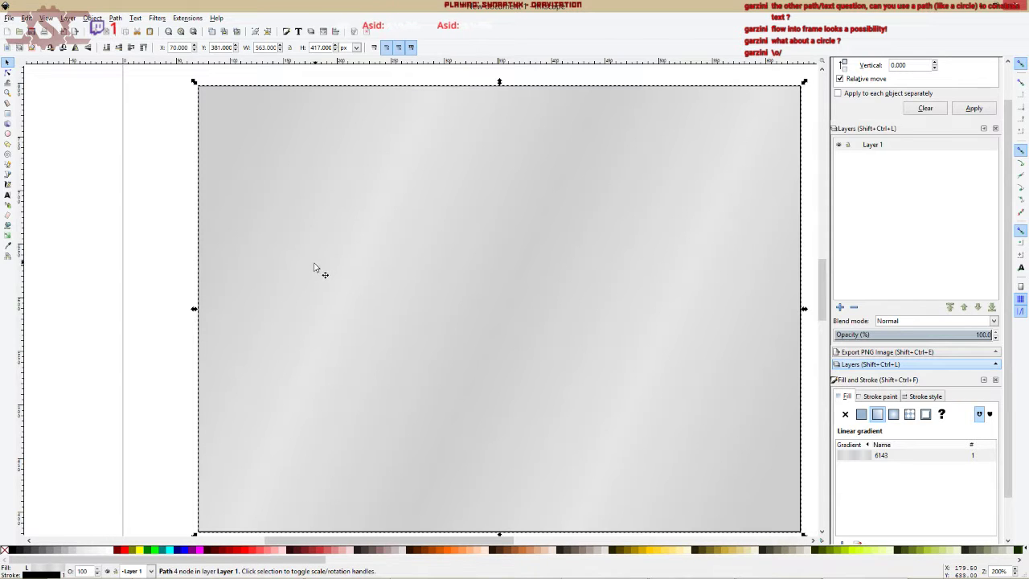
Move the gradient-filled rectangle to about X 6 px, Y 7 px, near the page's lower-left corner.
key(1)
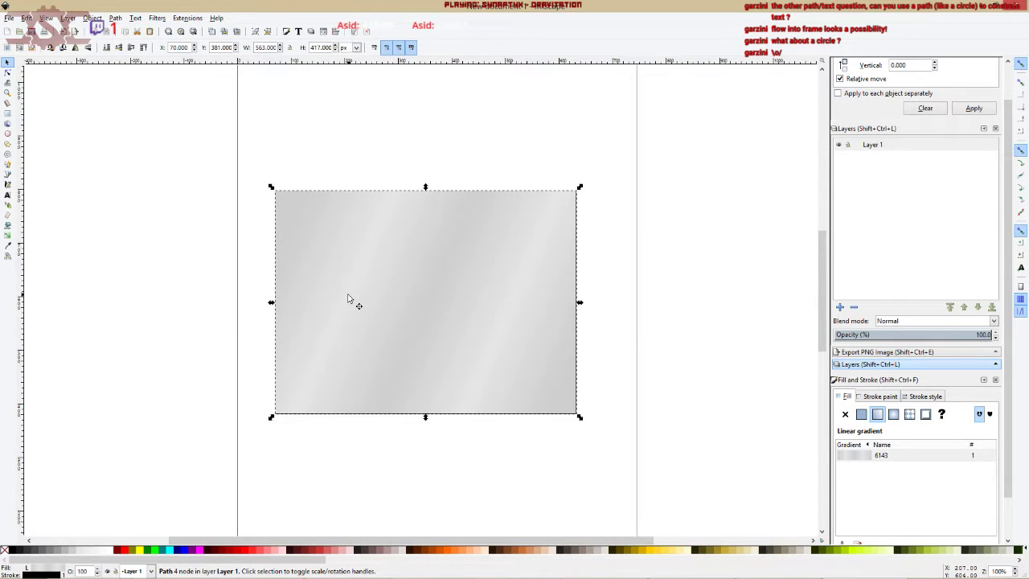
scroll(348, 299, down, 2)
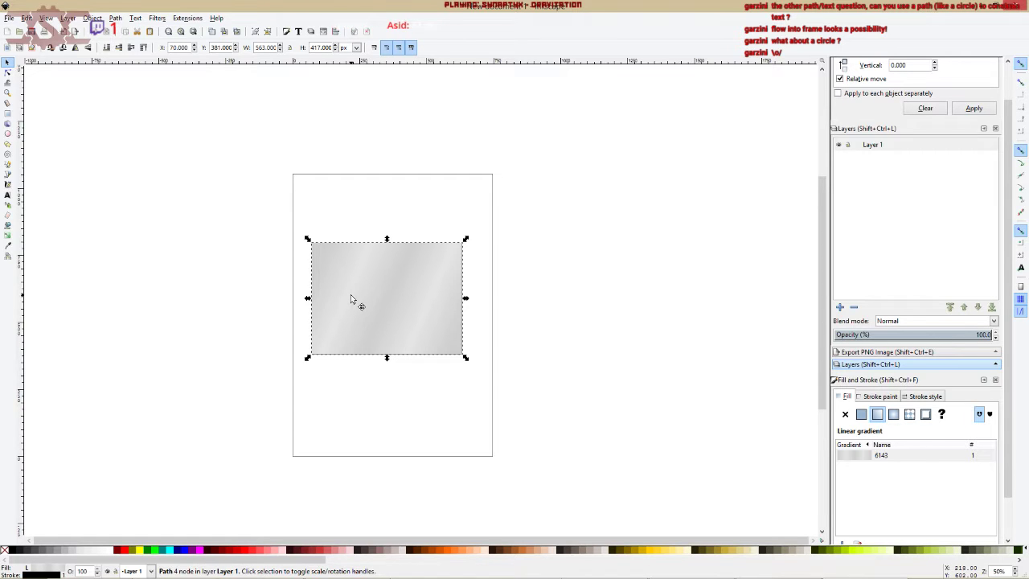
drag(353, 295, 336, 398)
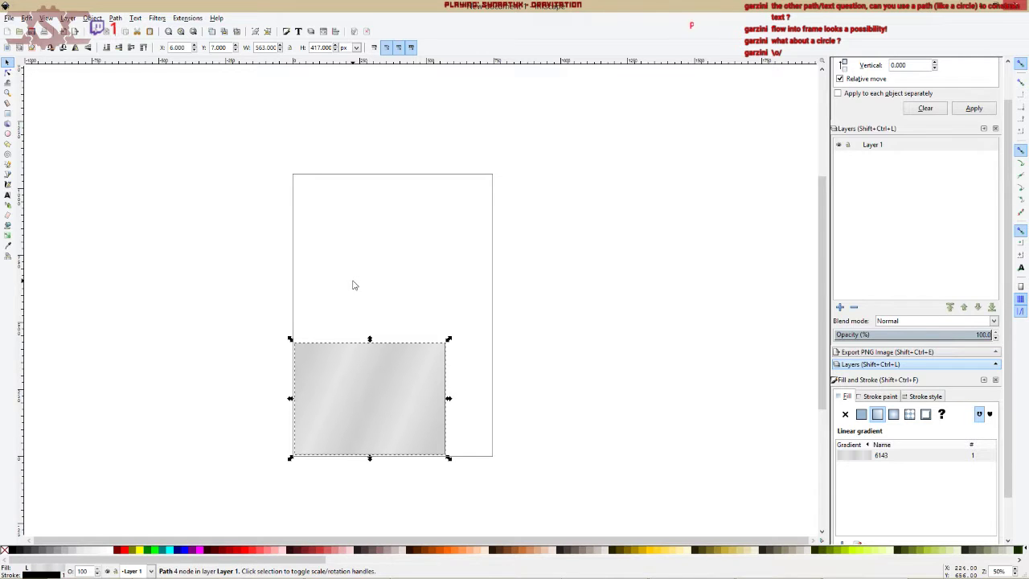
ctrl+scroll(307, 318, up, 1)
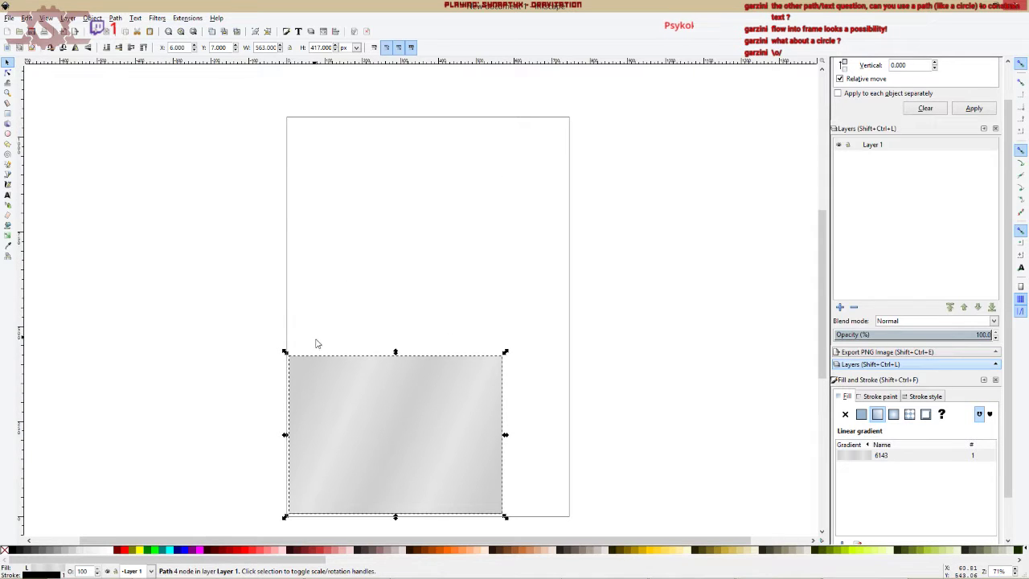
drag(338, 377, 370, 334)
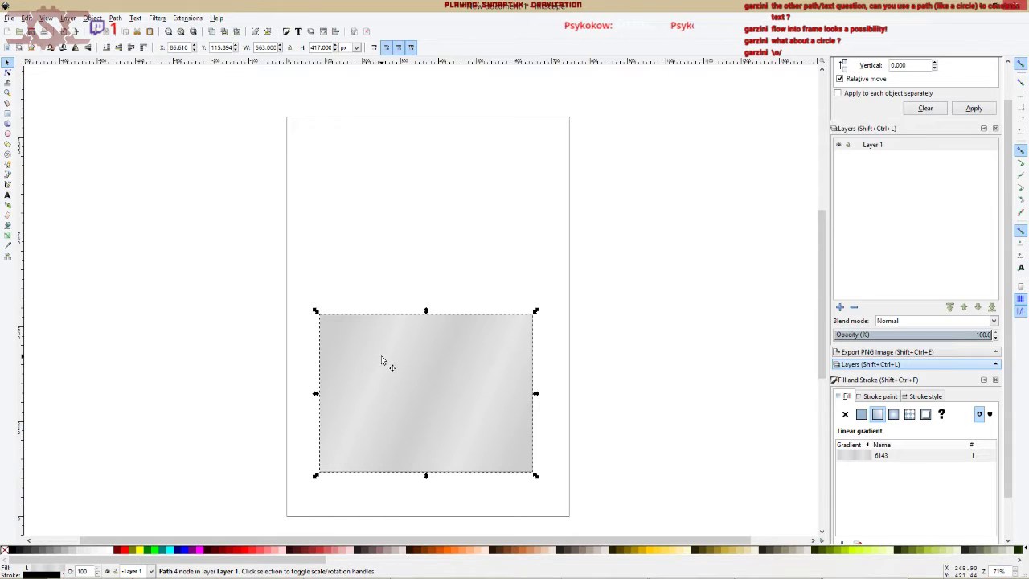
key(ctrl+z)
Select the rectangle's top, right and bottom edges in turn with the Node tool to inspect their coordinates.
drag(411, 327, 452, 263)
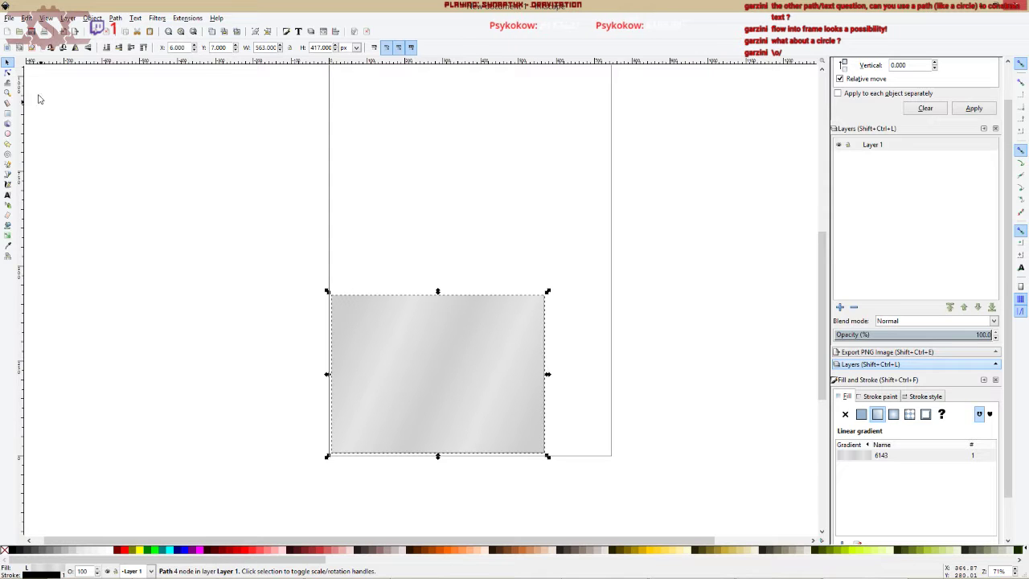
click(7, 72)
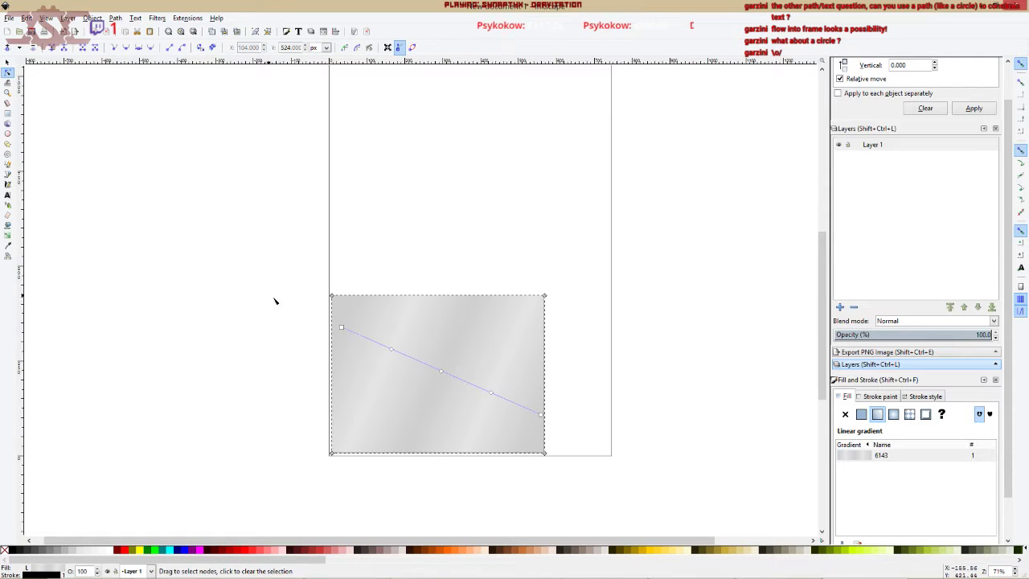
click(355, 298)
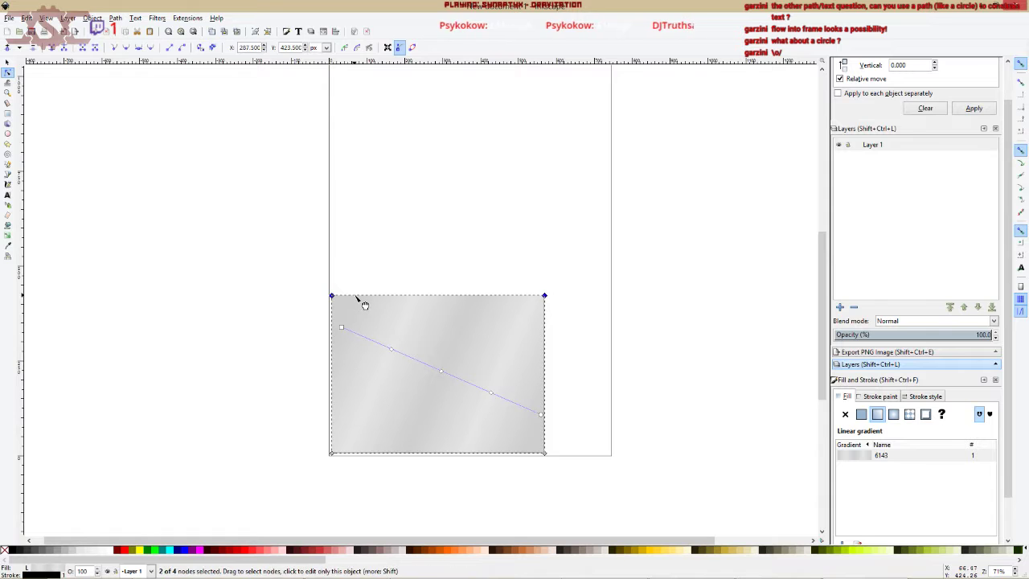
click(546, 358)
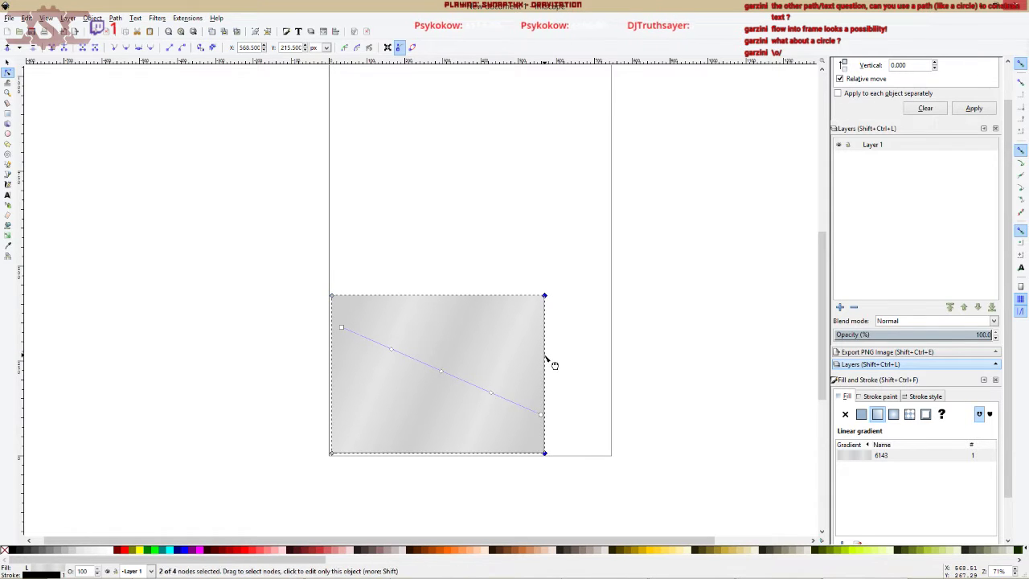
click(492, 456)
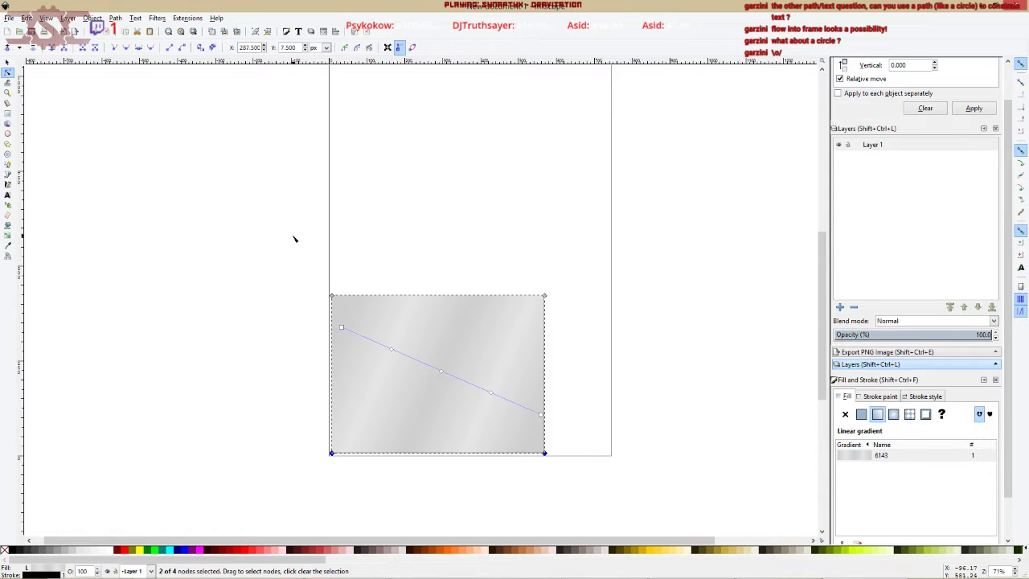
Select only the rectangle's lower-left corner node to inspect its coordinates and its place within the stroke.
scroll(348, 464, up, 3)
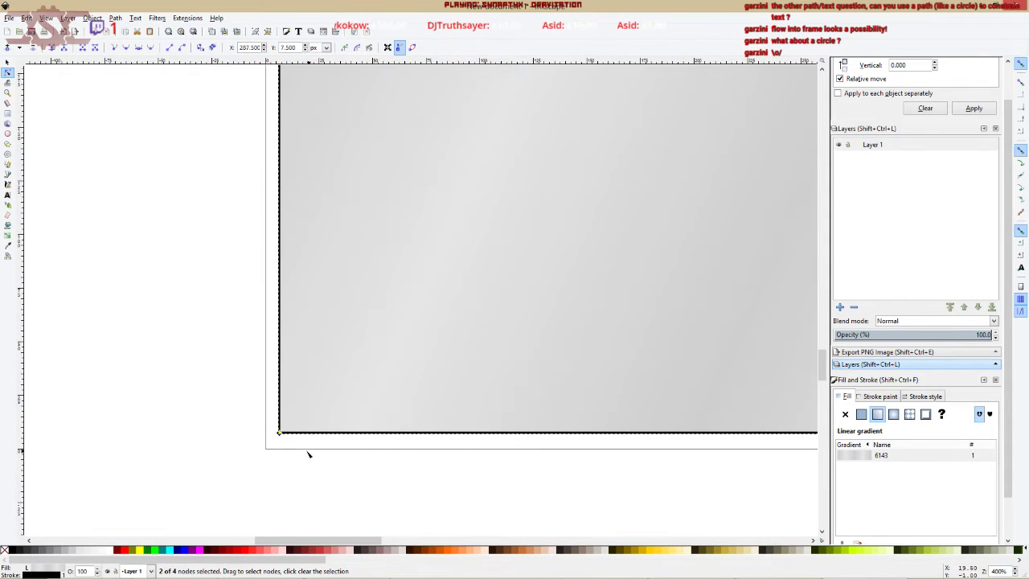
scroll(279, 444, up, 10)
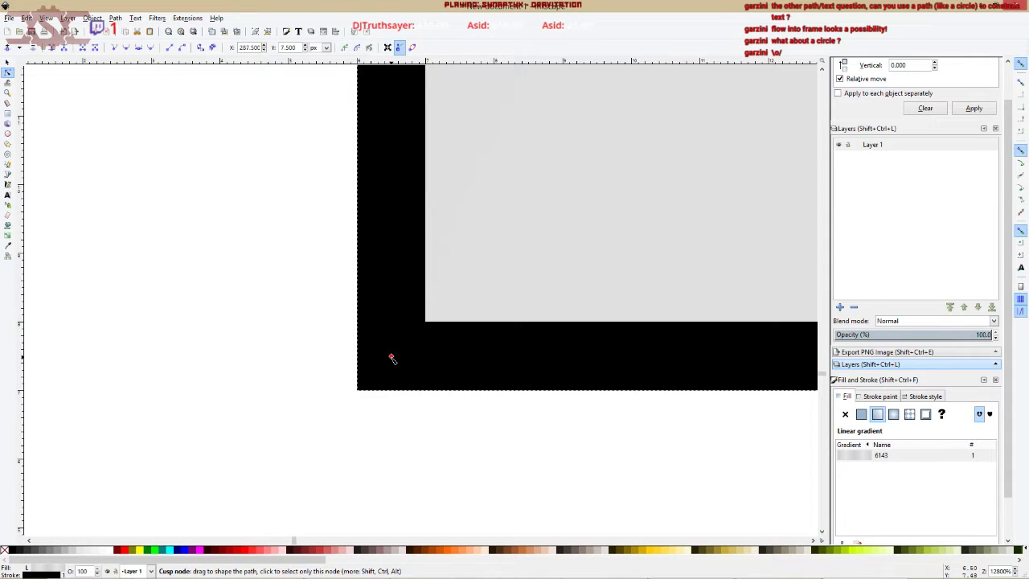
click(392, 358)
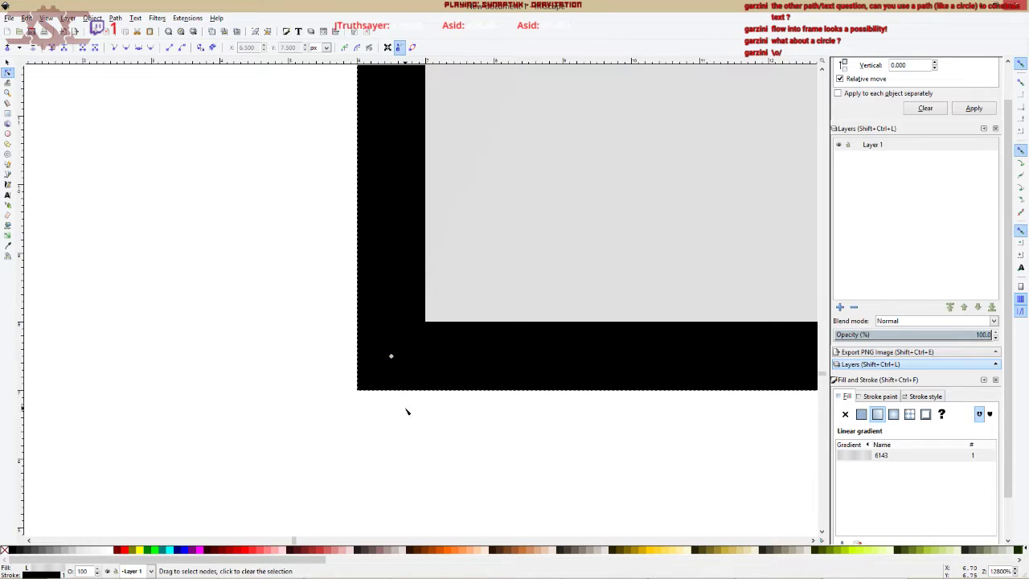
click(392, 357)
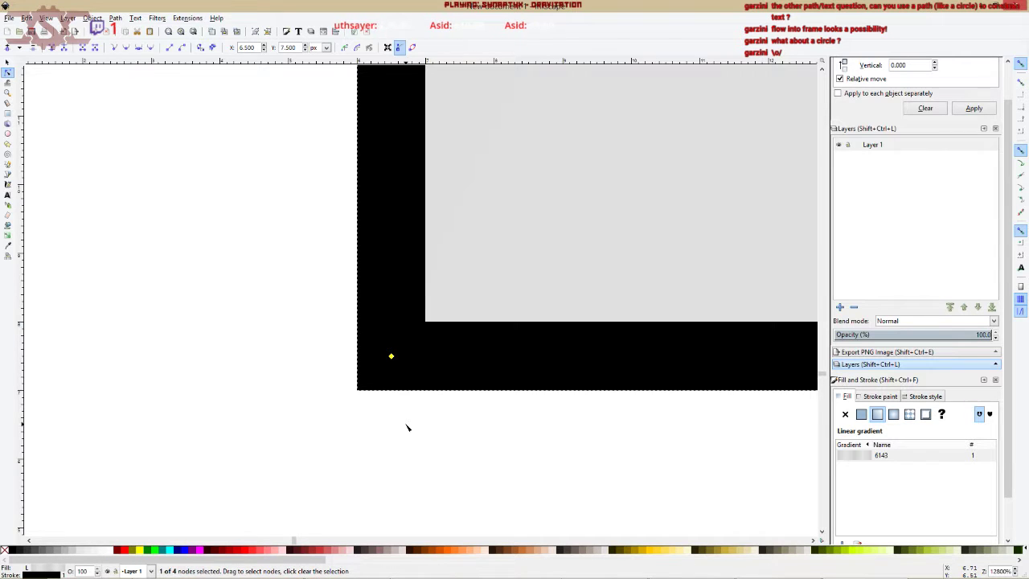
Set the rectangle's stroke width to 0.1 px and examine the corner node against the thinner outline.
click(926, 396)
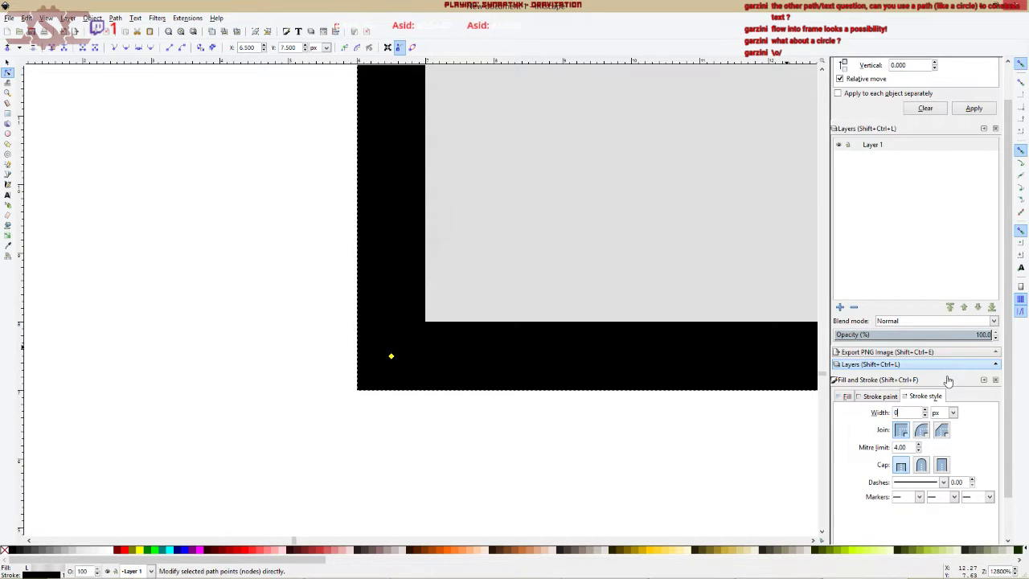
text(0.1)
key(Return)
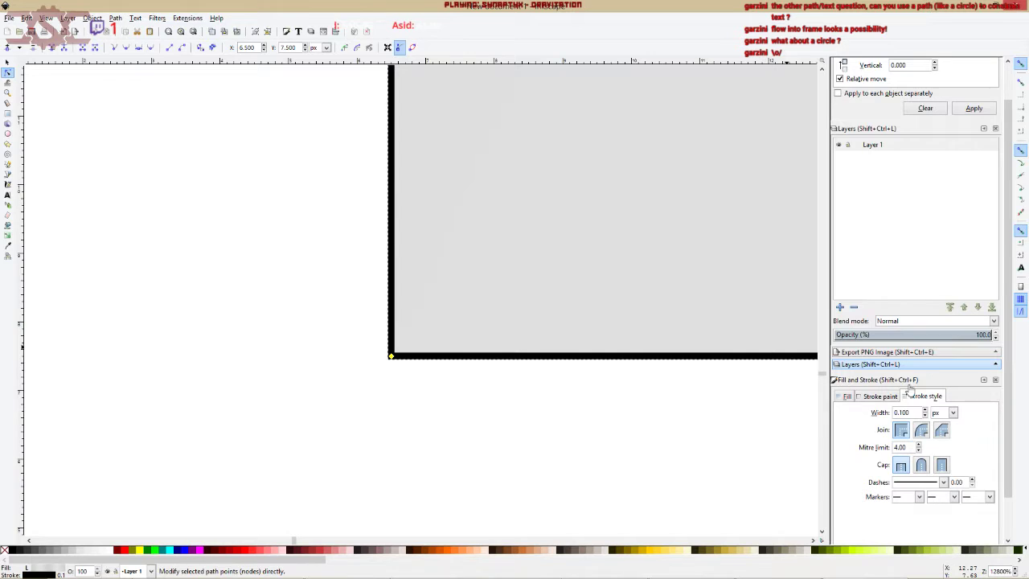
scroll(383, 351, up, 2)
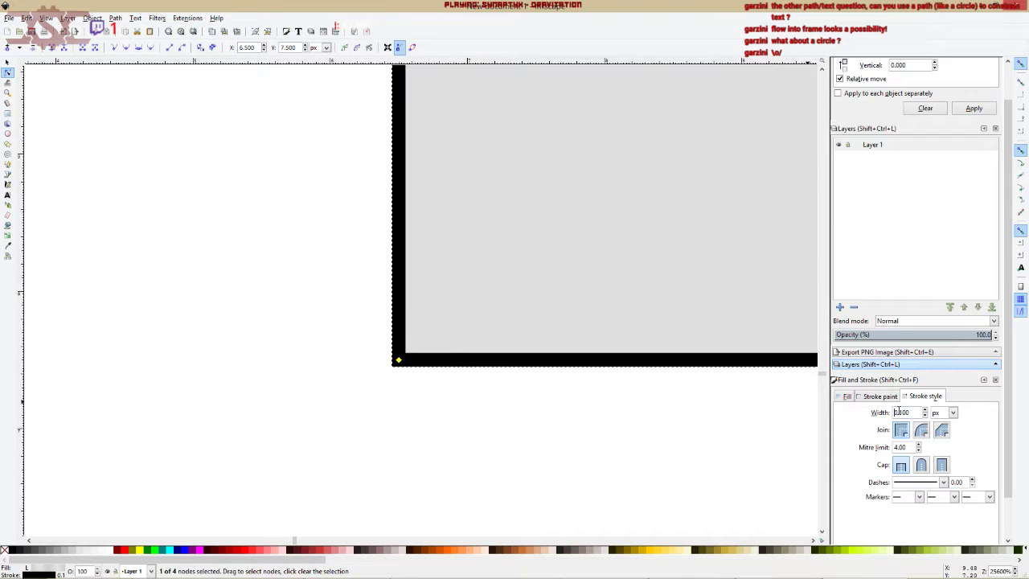
Set the rectangle's stroke width to 1 px and deselect the rectangle.
text(1)
key(Return)
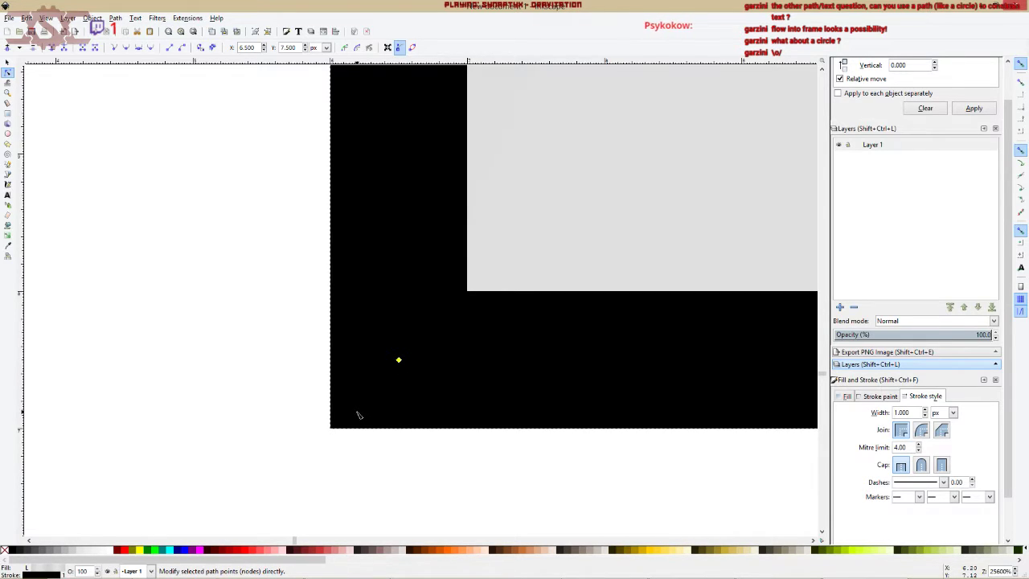
scroll(366, 398, down, 4)
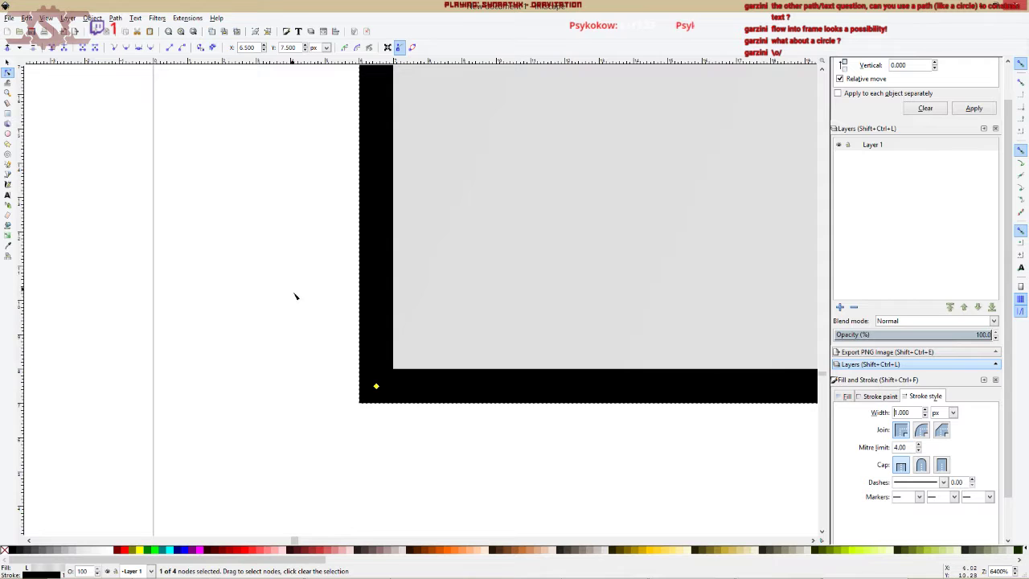
click(274, 277)
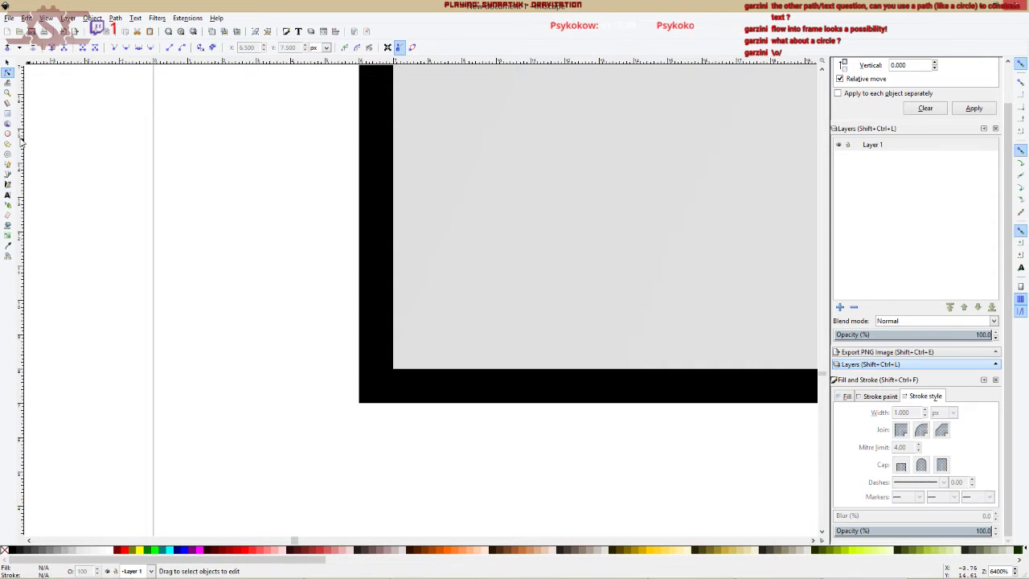
Select the whole rectangle and nudge it down and left to X 0, Y 0, flush with the page's lower-left corner.
click(7, 62)
click(356, 404)
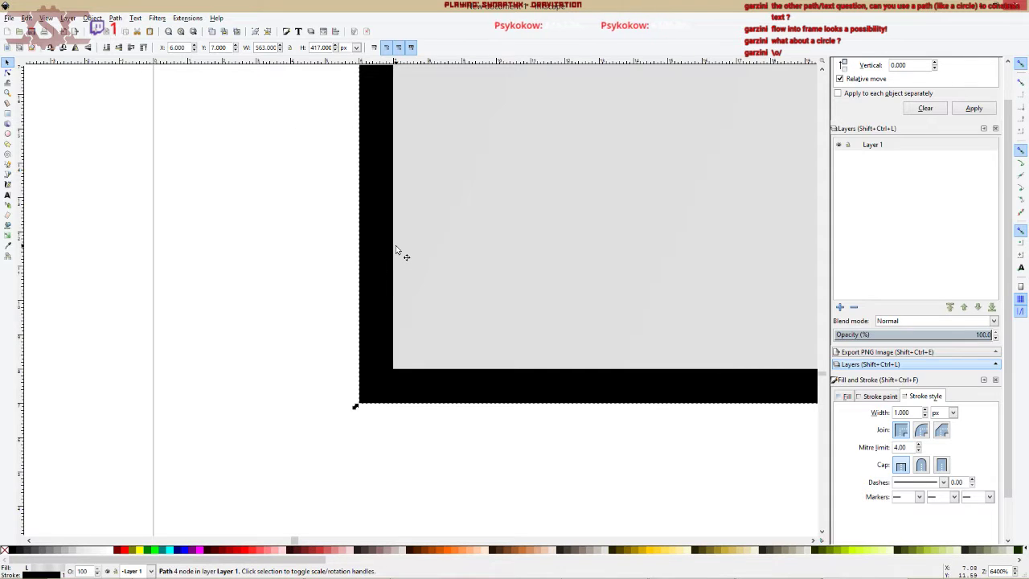
key(Down)
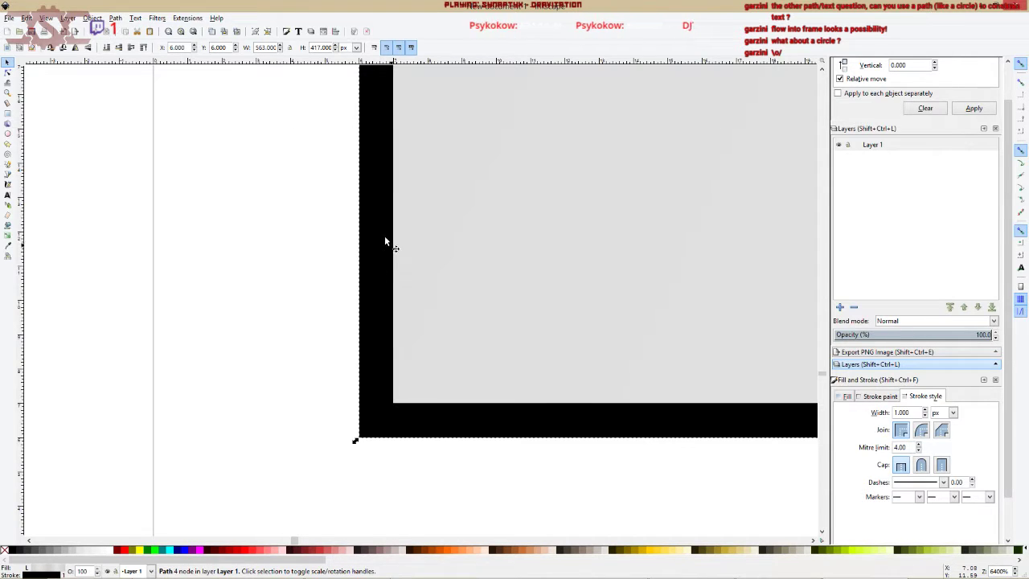
scroll(386, 242, down, 3)
scroll(386, 241, right, 2)
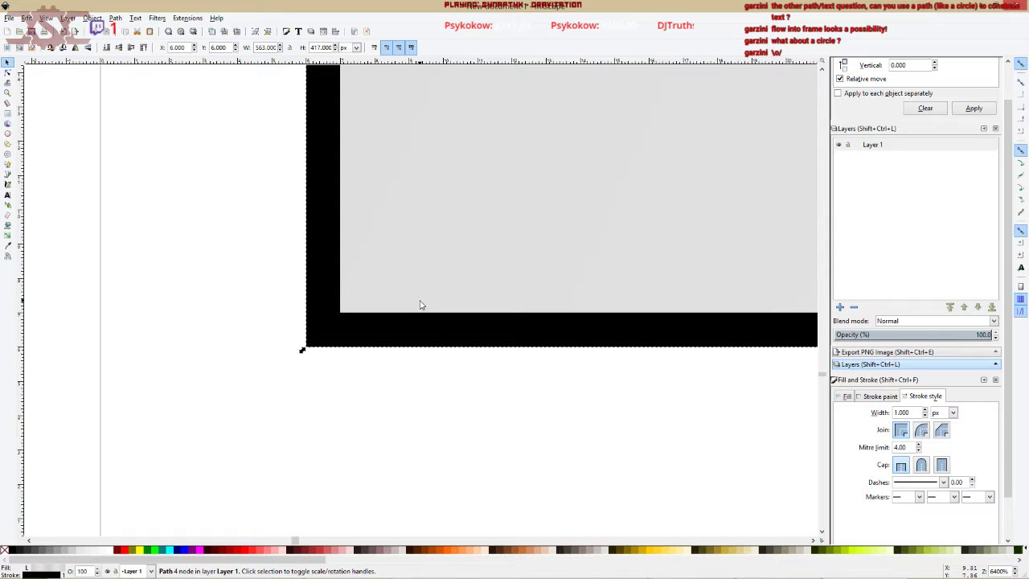
key(Left)
key(Left)
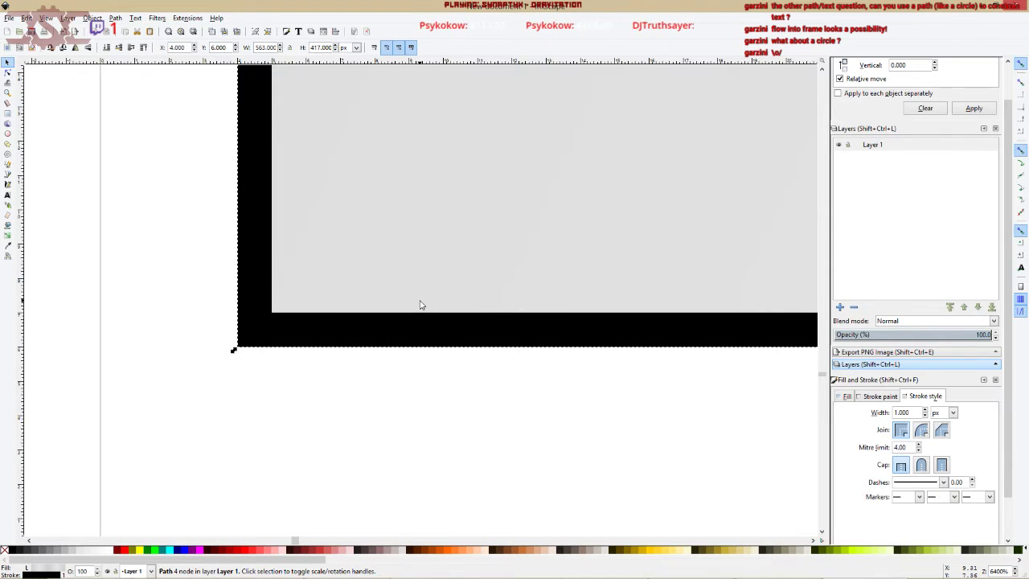
key(Right)
key(Right)
key(Left)
key(Left)
key(Down)
key(Down)
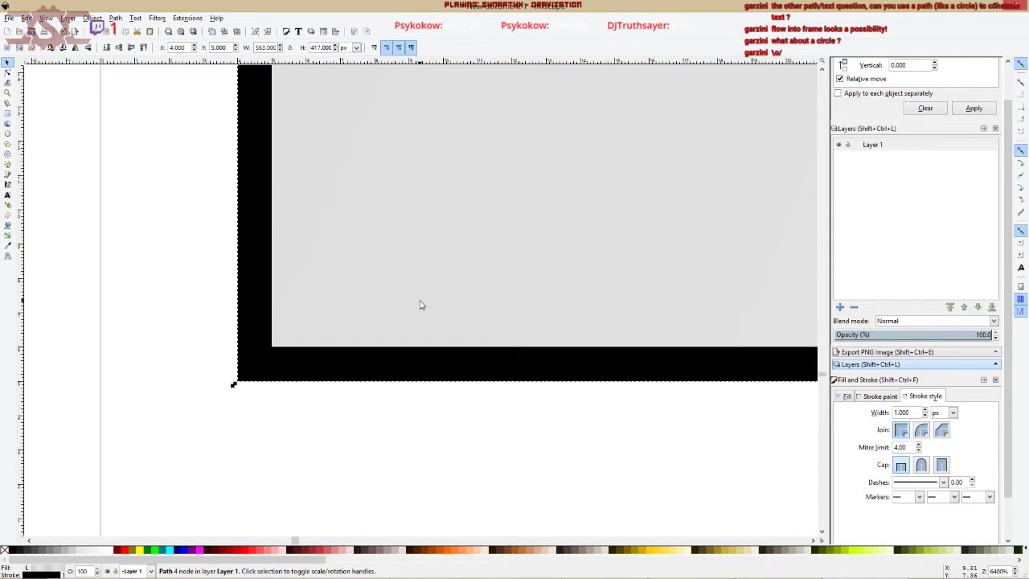
key(Left)
key(Left)
key(Left)
key(Left)
key(Left)
key(Down)
key(Down)
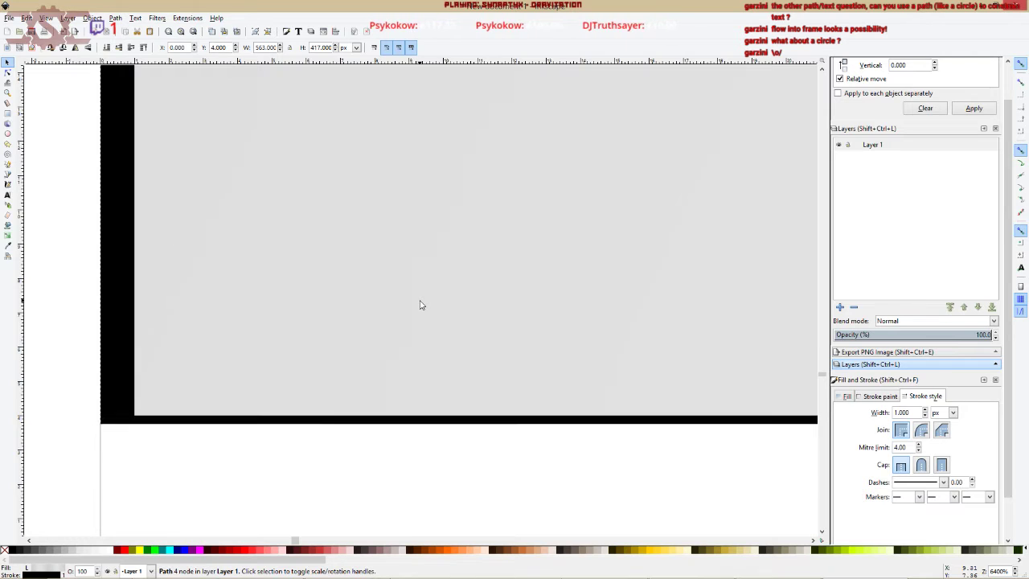
scroll(408, 370, down, 5)
scroll(448, 306, left, 2)
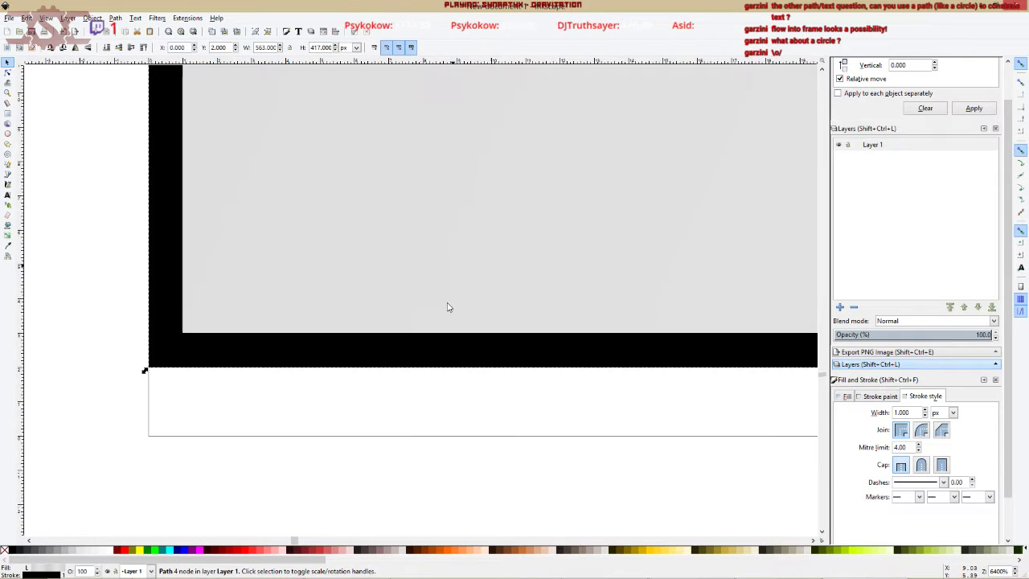
key(Down)
key(Down)
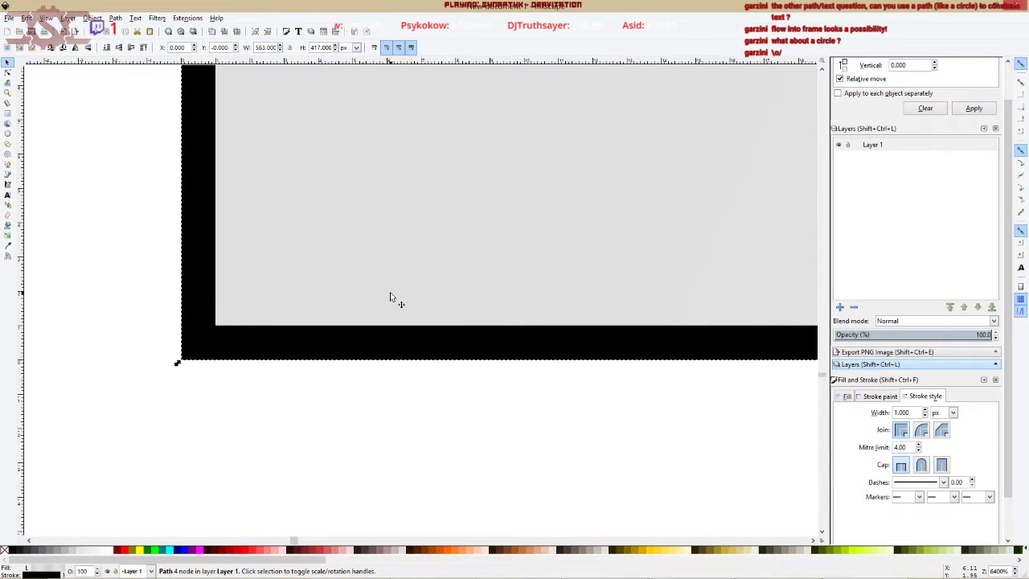
Select the rectangle's lower-left corner node and its bottom edge with the Node tool to inspect their coordinates.
ctrl+scroll(394, 294, down, 1)
scroll(250, 333, up, 1)
scroll(250, 333, left, 1)
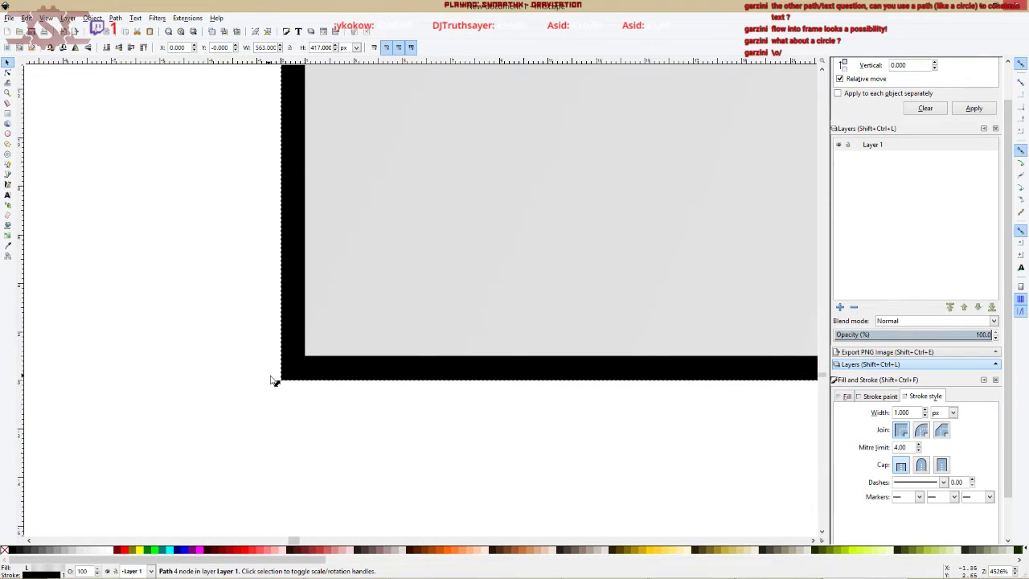
scroll(382, 396, down, 11)
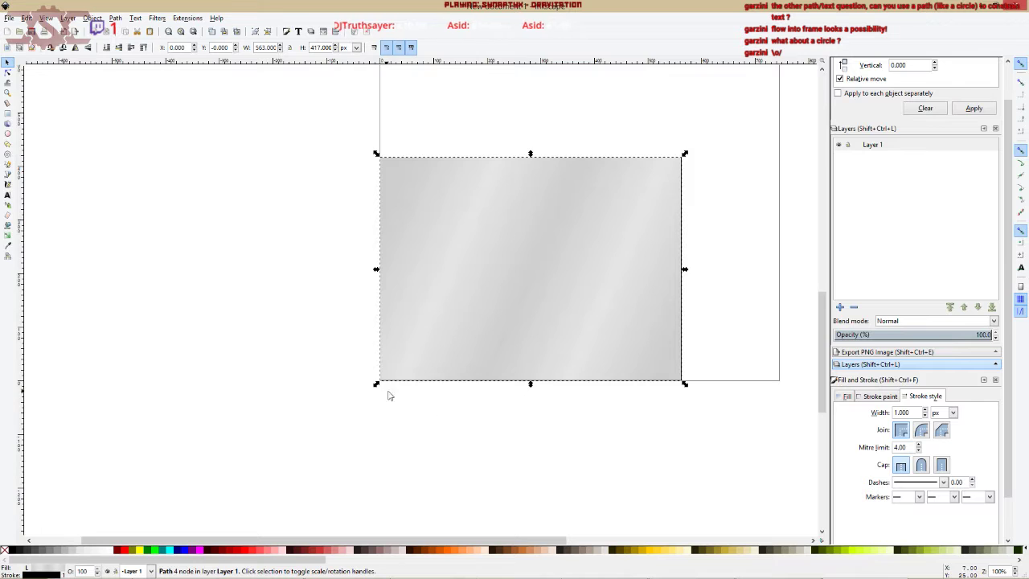
scroll(383, 389, up, 10)
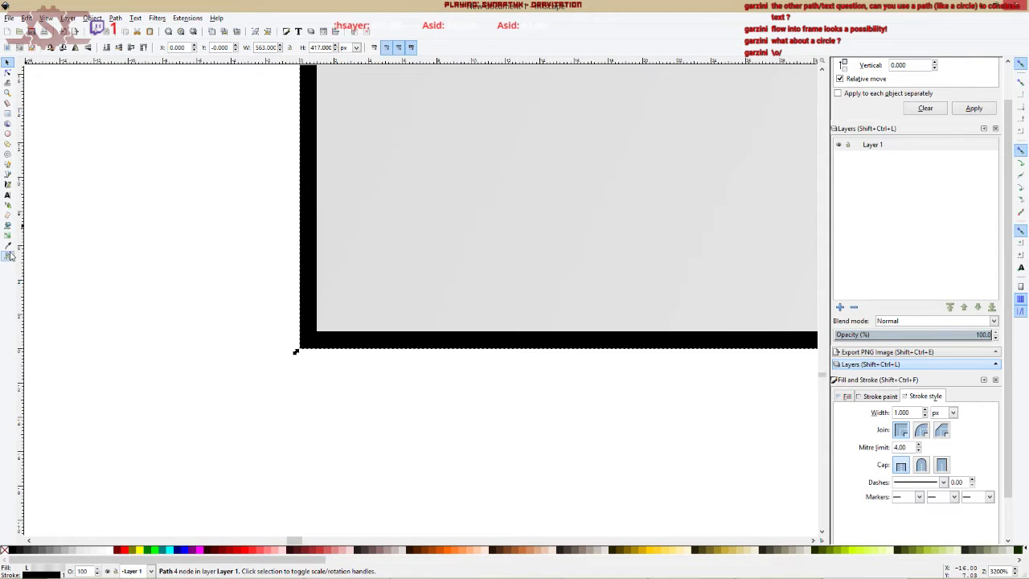
click(7, 73)
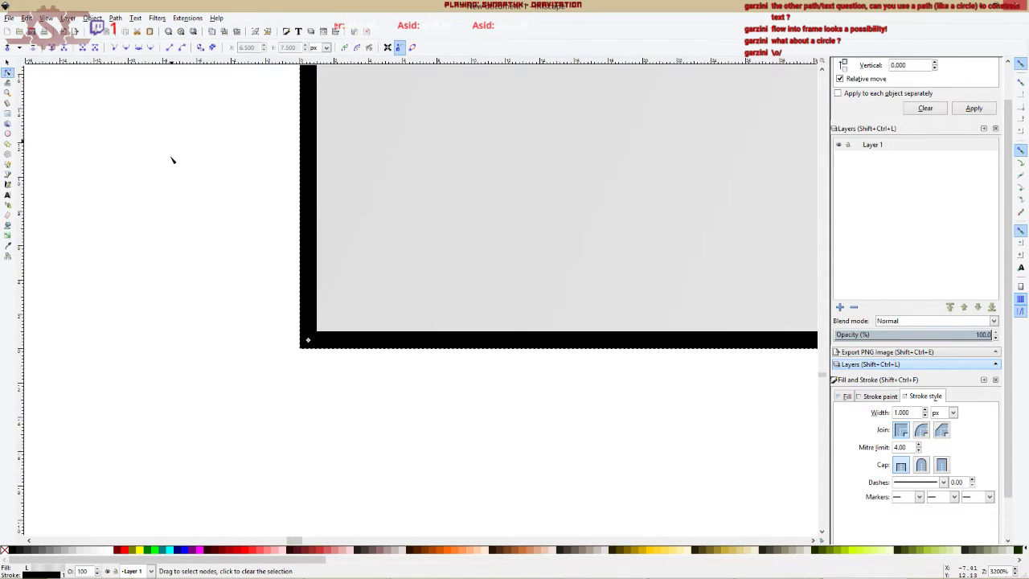
scroll(235, 320, up, 3)
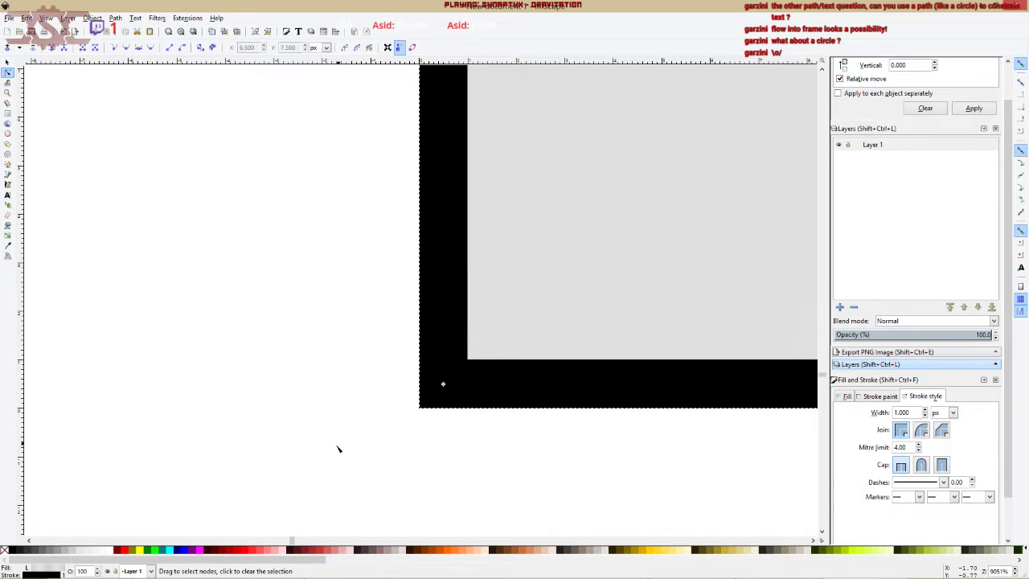
click(443, 384)
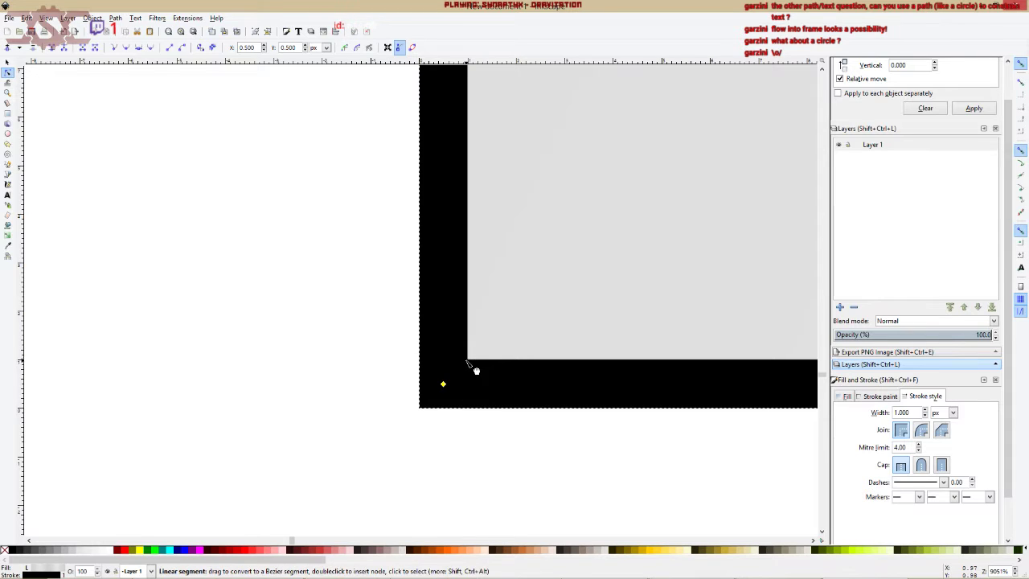
click(468, 394)
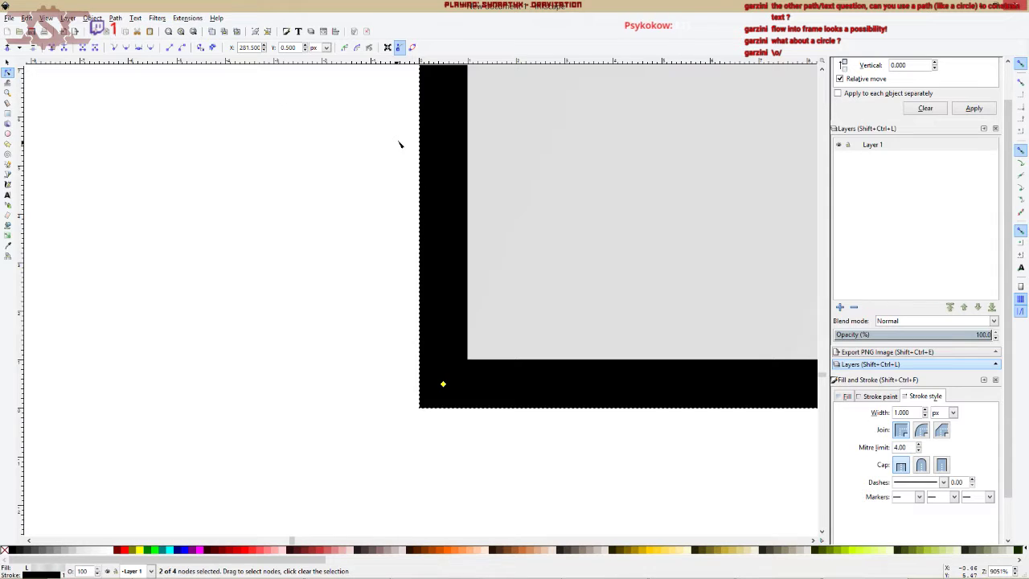
Nudge the rectangle's selected bottom edge upward in 1 px increments and bring it back down to Y 0.5 px.
key(Up)
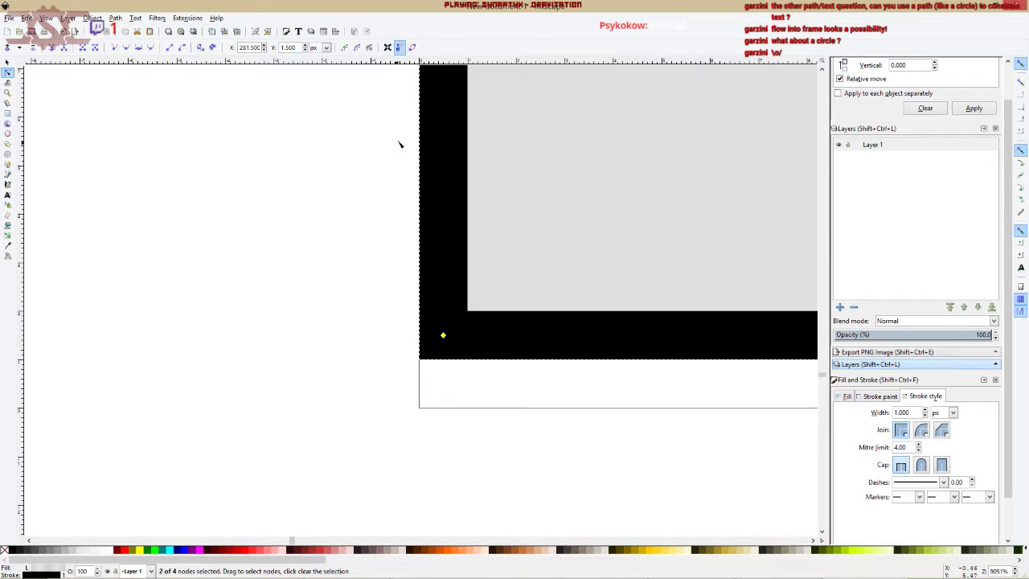
key(Up)
key(Up)
key(Down)
key(Down)
key(Down)
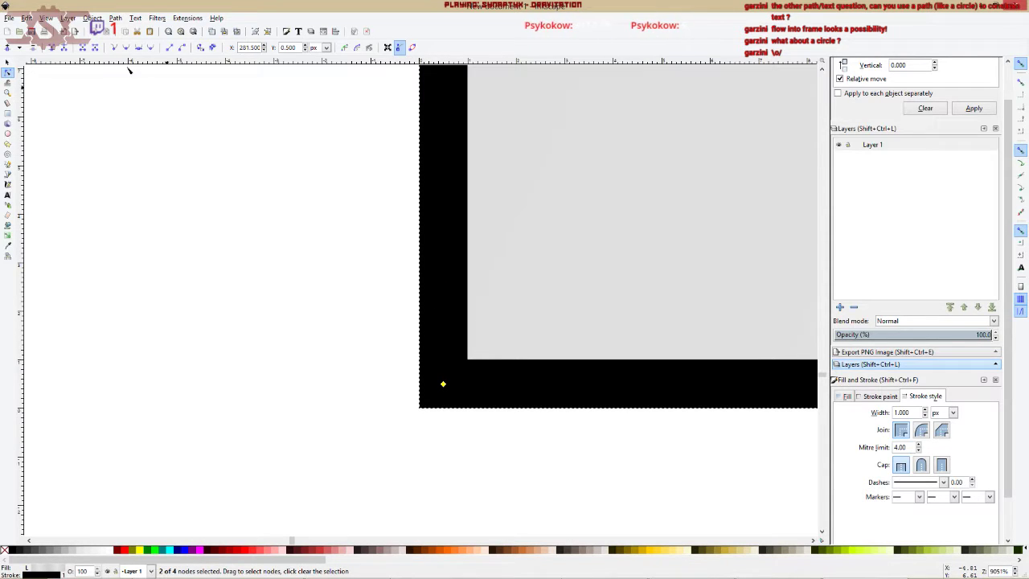
Select the whole rectangle and remove its stroke paint.
click(8, 61)
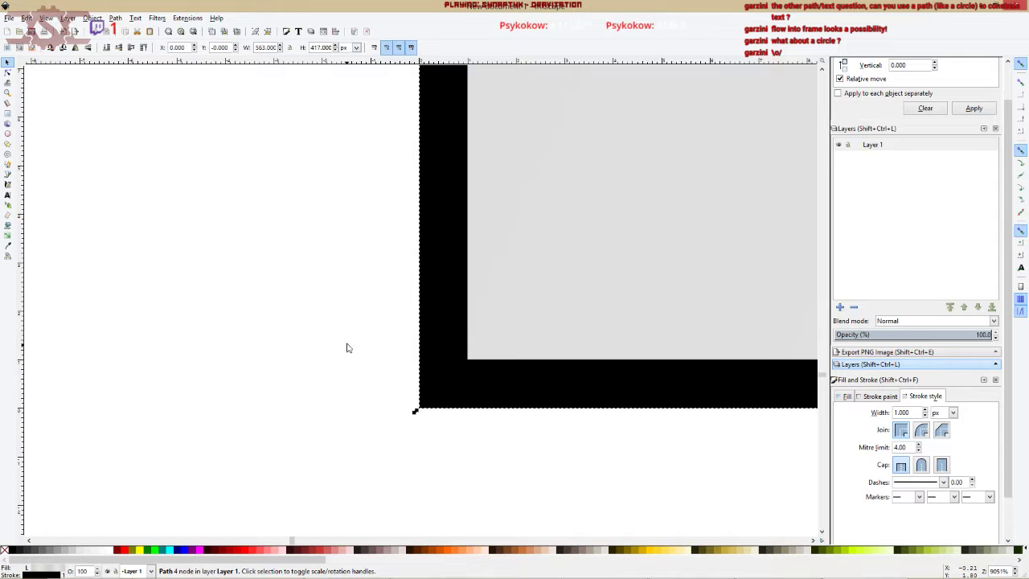
scroll(391, 324, up, 3)
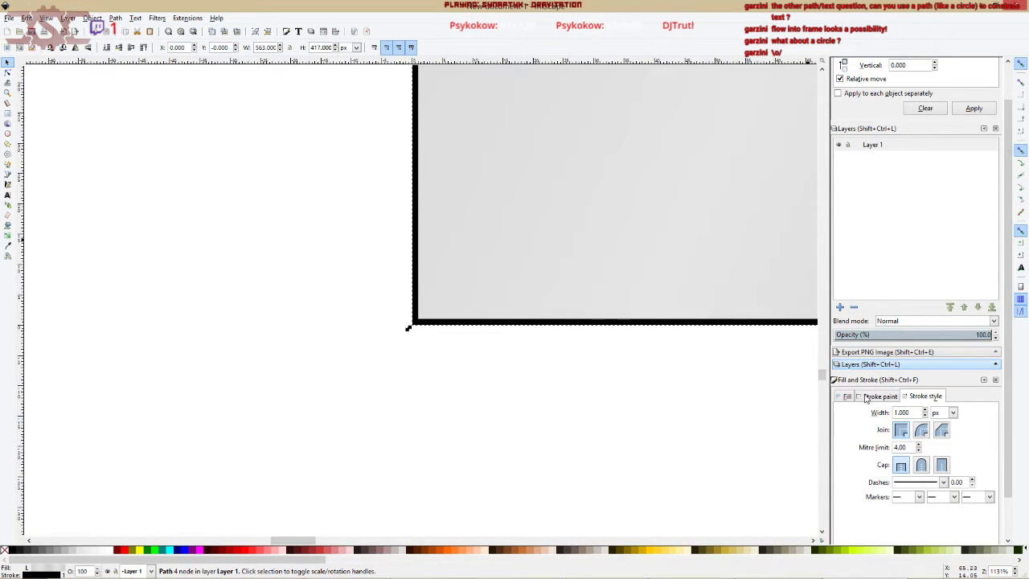
click(870, 397)
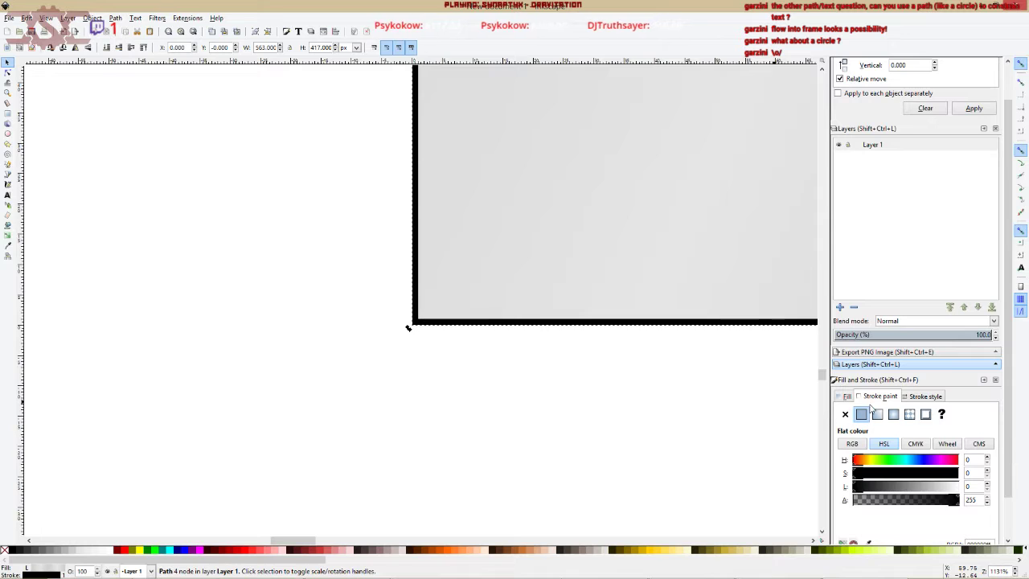
click(845, 414)
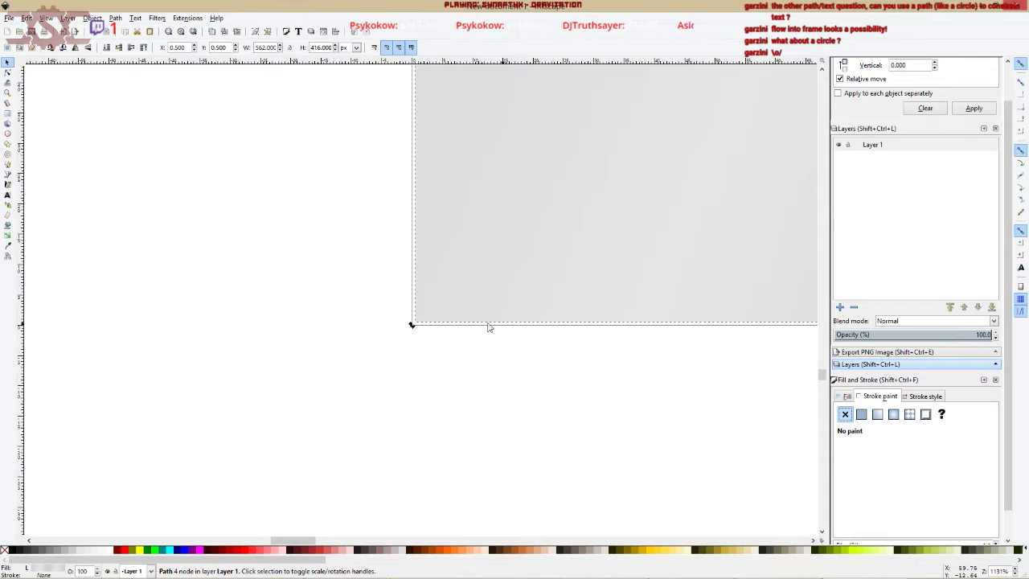
Inspect the coordinates of the rectangle's lower-left corner node and its bottom edge relative to the page corner.
scroll(419, 315, up, 5)
click(8, 73)
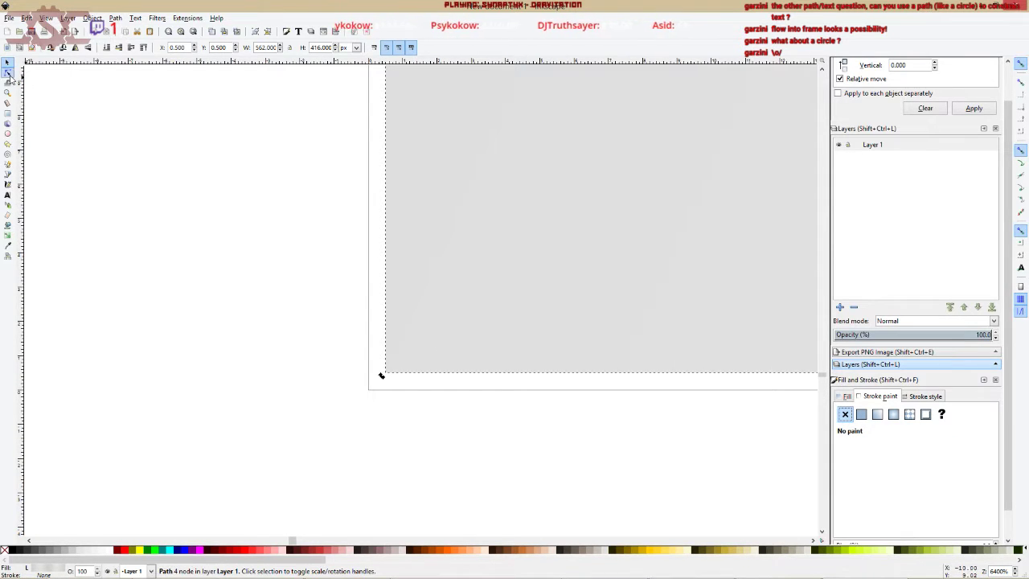
scroll(386, 373, up, 4)
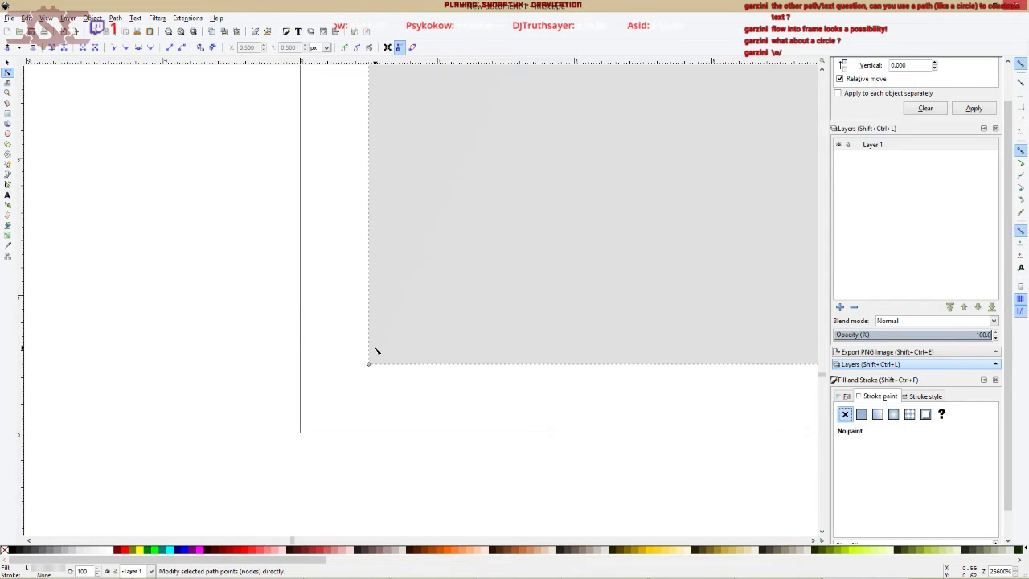
click(369, 365)
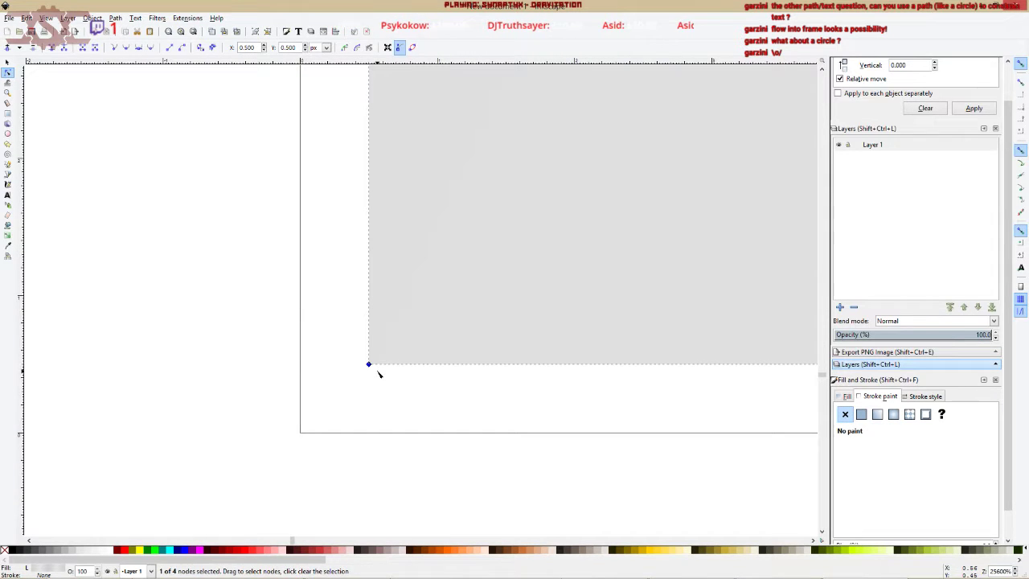
click(381, 366)
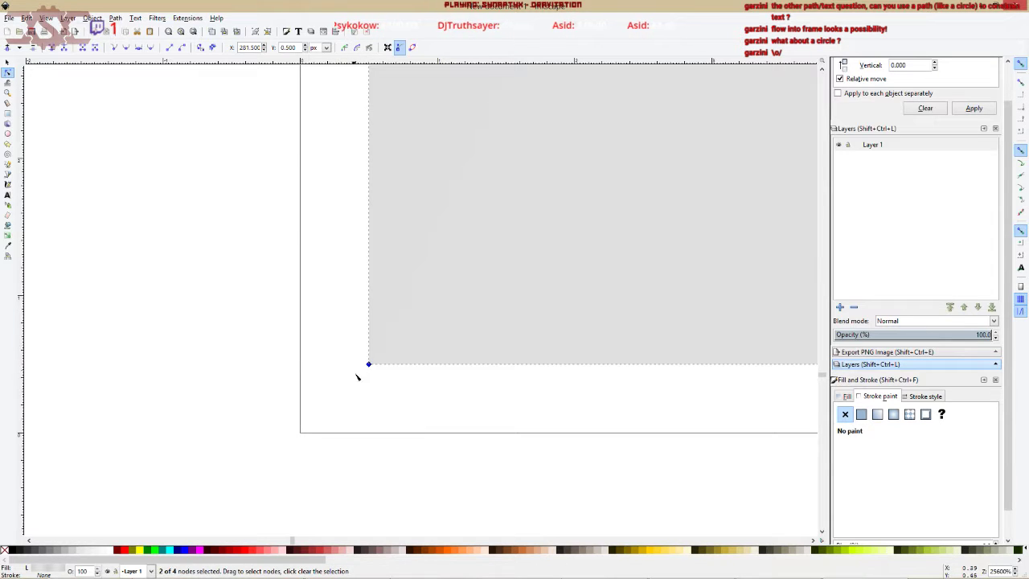
click(370, 366)
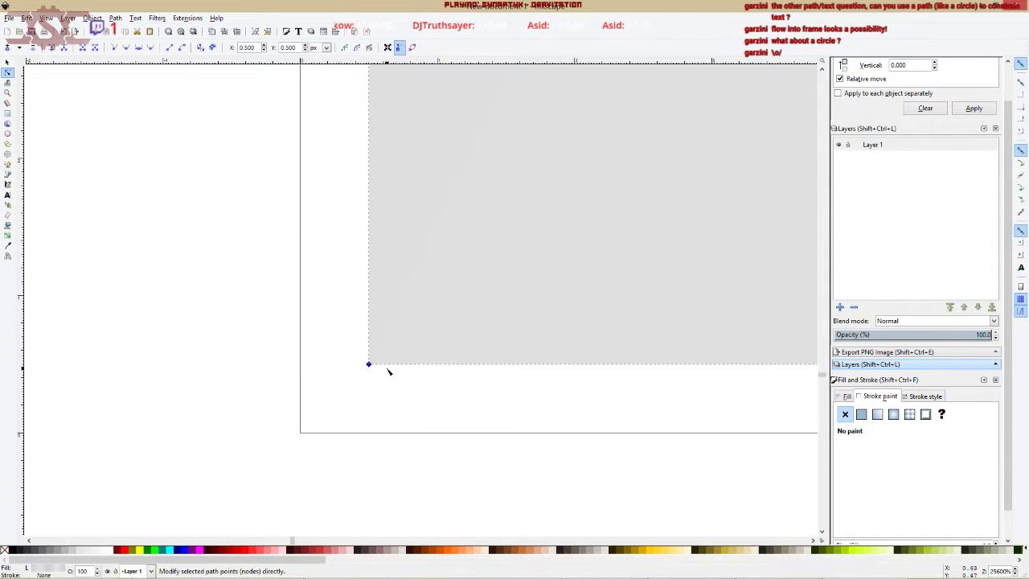
Set the whole rectangle's position to X 0, Y 0 px.
click(8, 62)
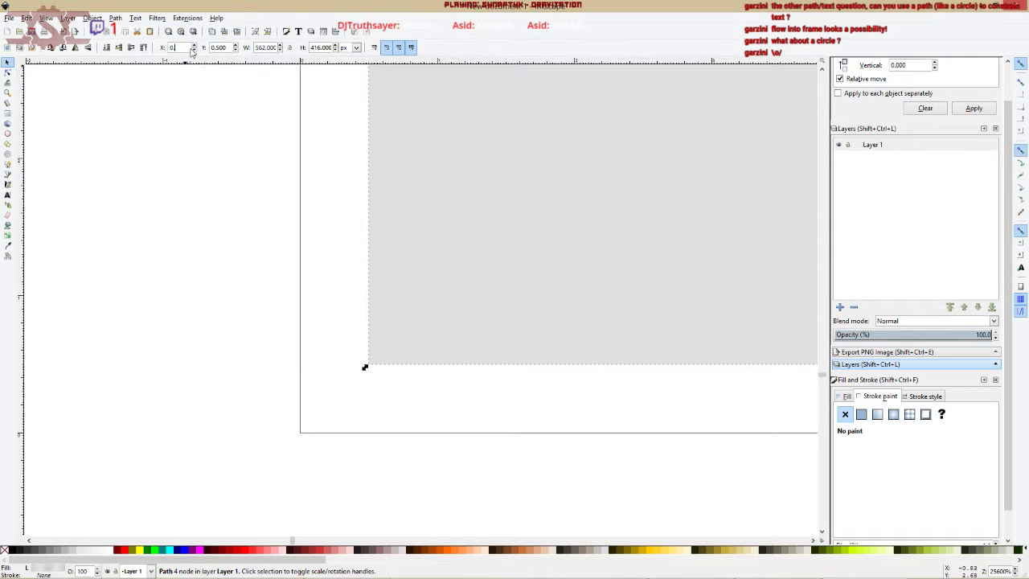
text(0)
key(Tab)
text(0)
key(Return)
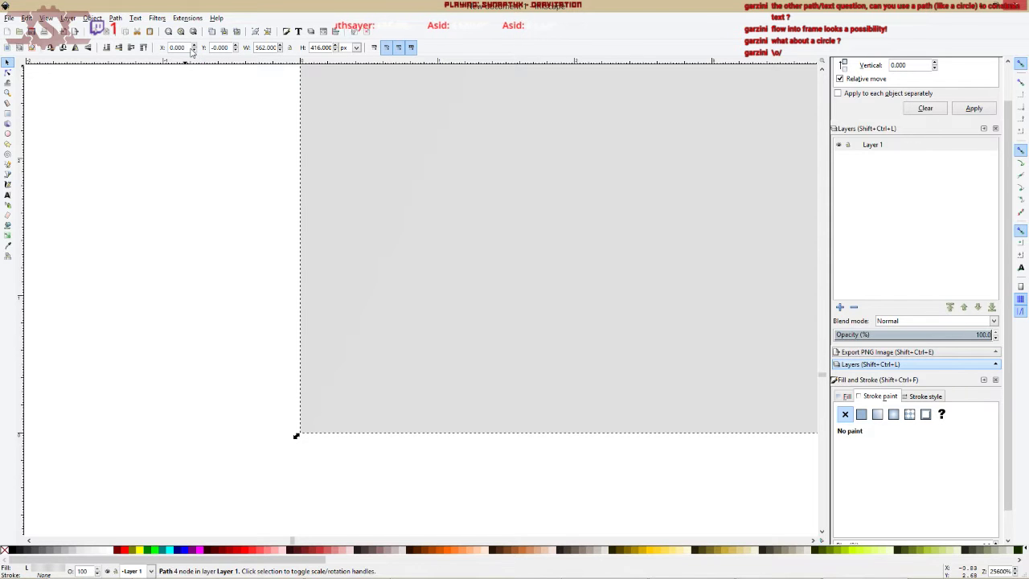
Check the coordinates of the repositioned rectangle's bottom edge and lower-left corner node with the Node tool.
click(7, 73)
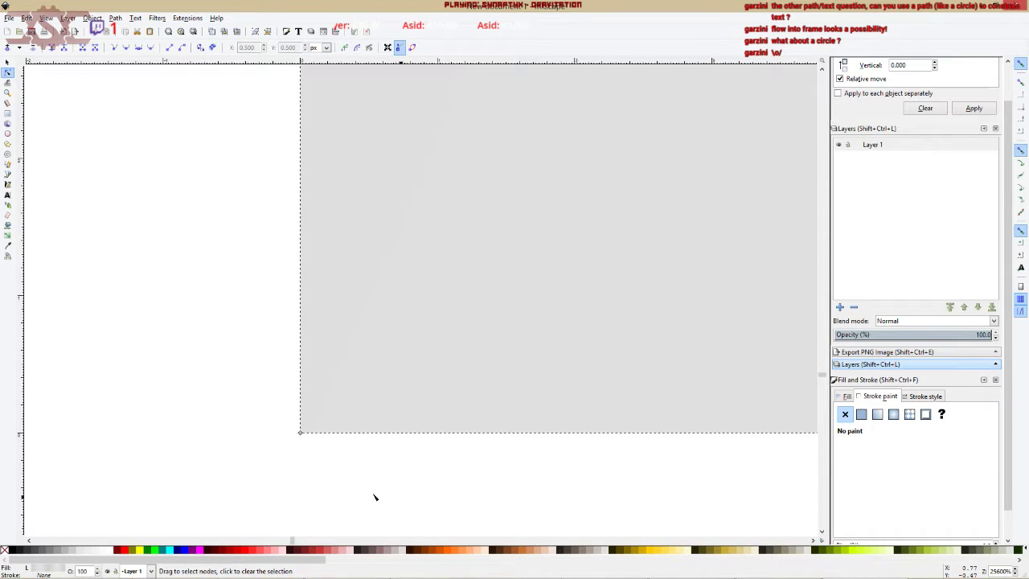
drag(314, 439, 283, 435)
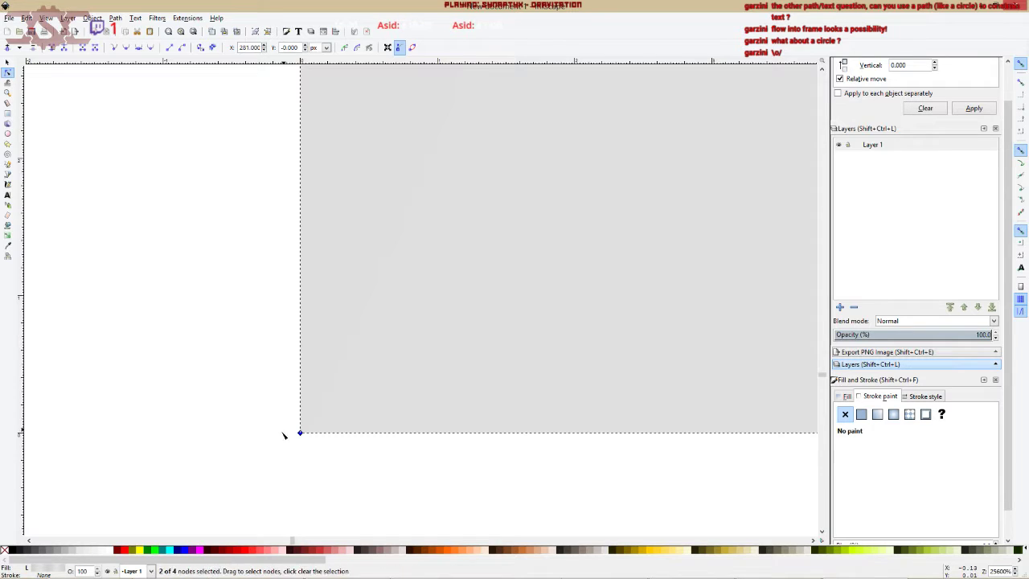
click(300, 433)
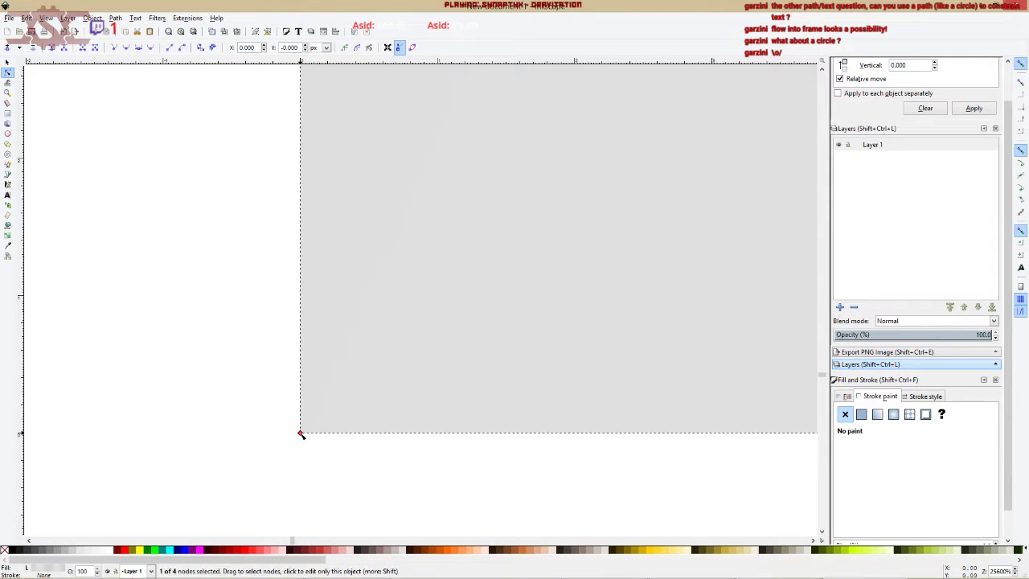
scroll(223, 386, down, 5)
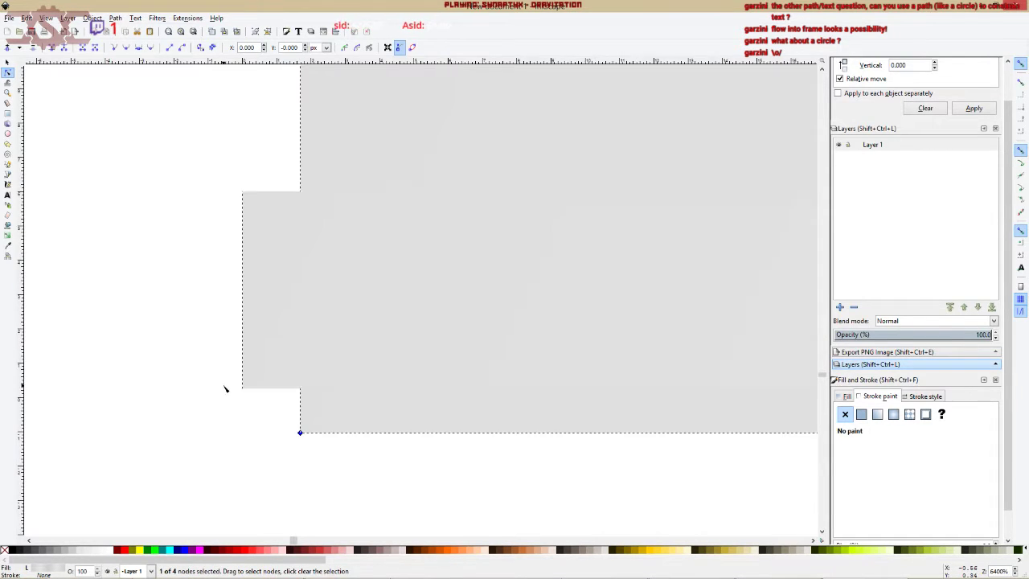
Examine the shifted lower-left corner node up close and undo its last displacement.
scroll(280, 316, down, 6)
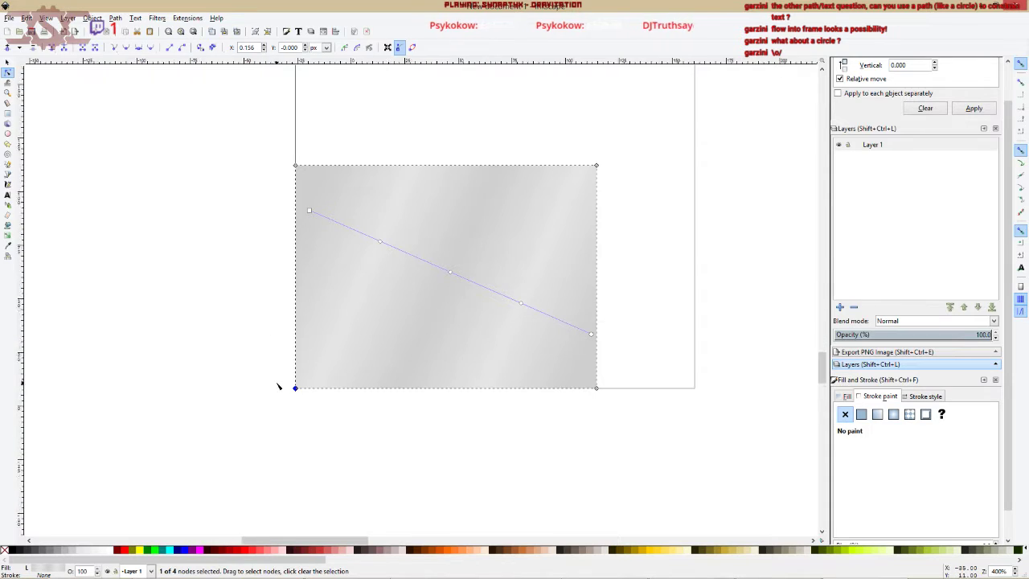
scroll(283, 386, up, 10)
scroll(407, 394, up, 6)
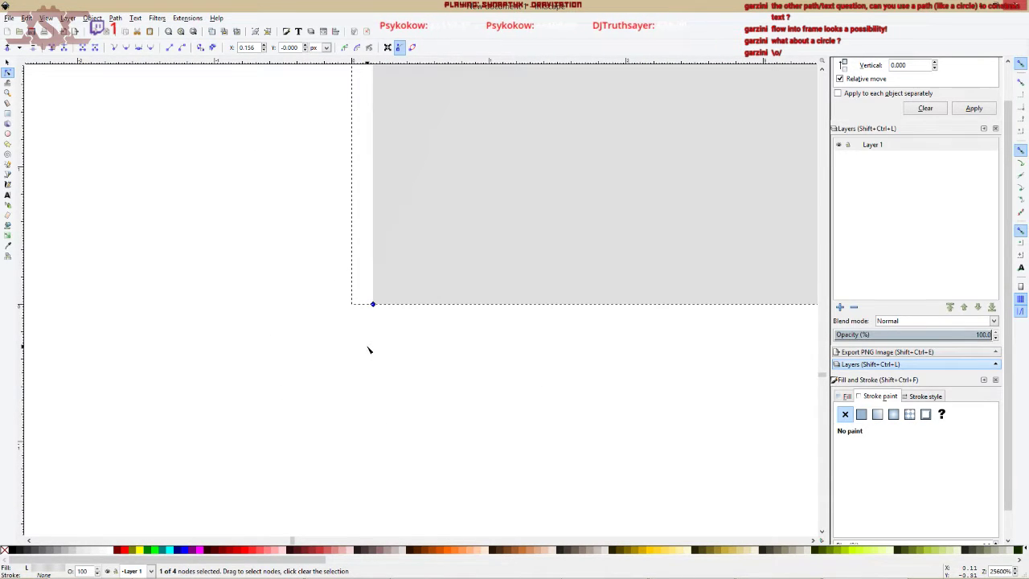
key(ctrl+z)
scroll(367, 351, down, 4)
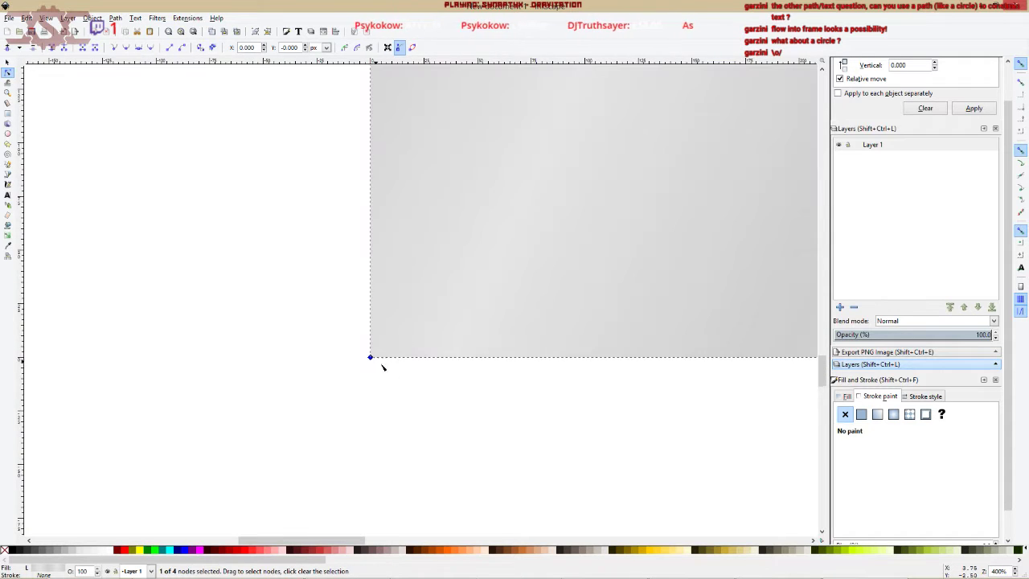
Select all four corner nodes of the rectangle and clear the selection.
ctrl+scroll(379, 361, down, 9)
scroll(435, 397, right, 1)
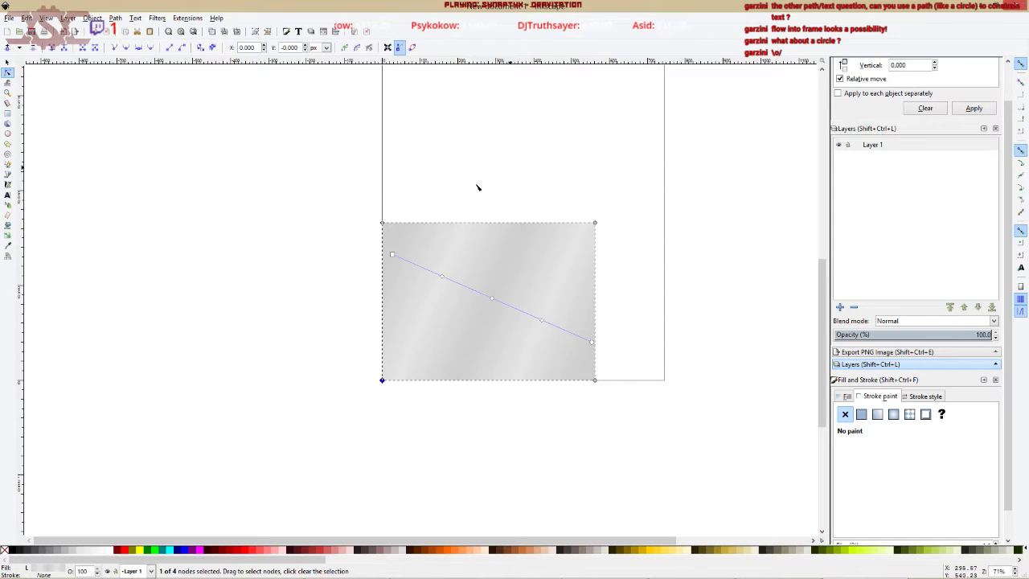
drag(317, 180, 688, 411)
drag(352, 193, 680, 473)
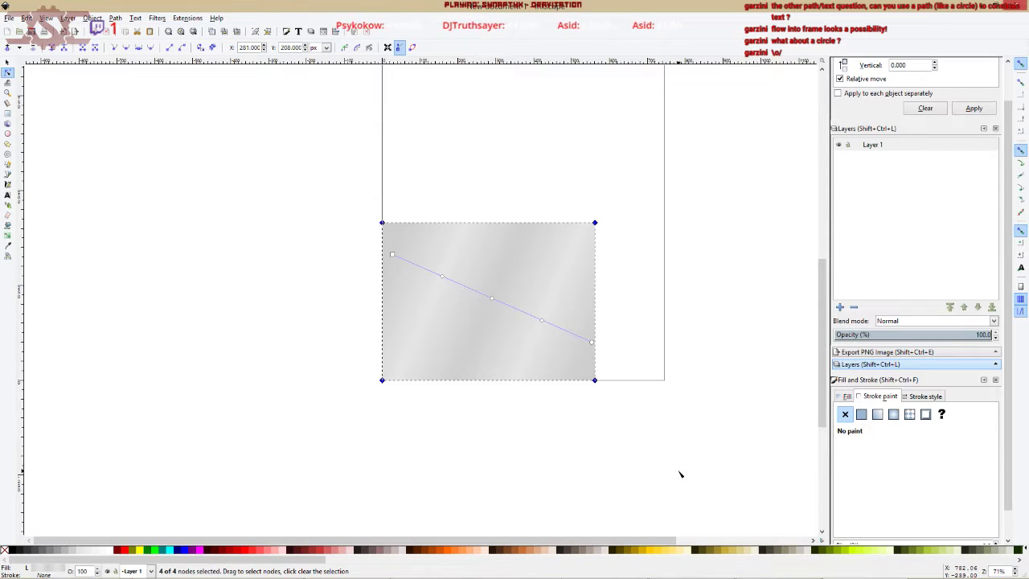
click(562, 429)
click(396, 455)
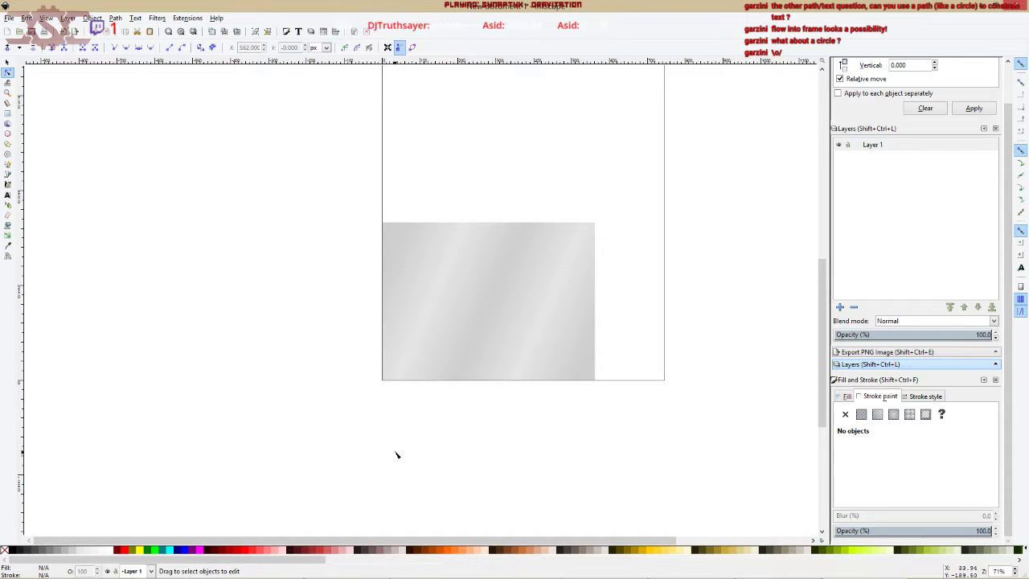
click(426, 304)
drag(314, 247, 273, 292)
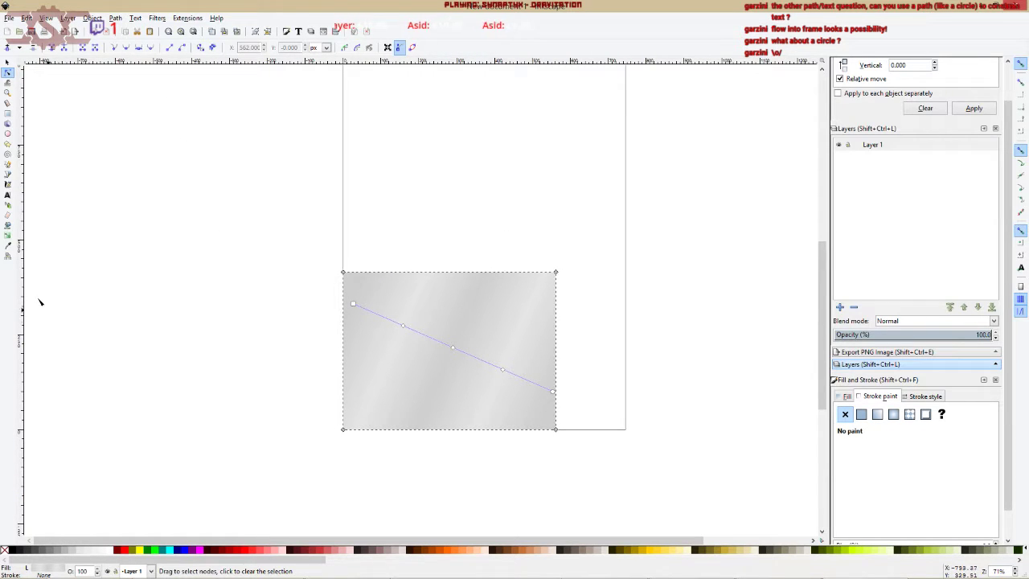
click(8, 115)
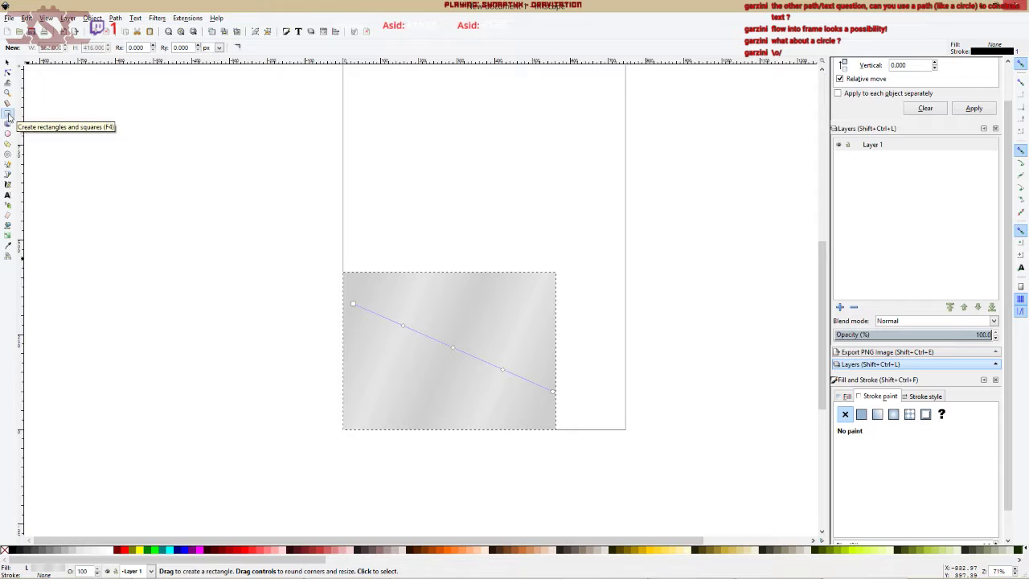
click(8, 195)
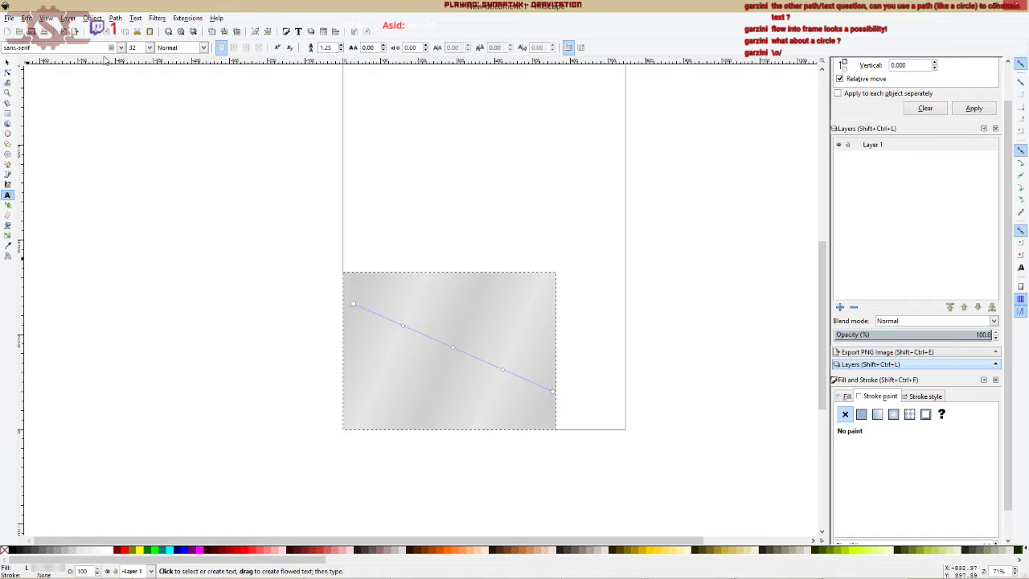
click(70, 20)
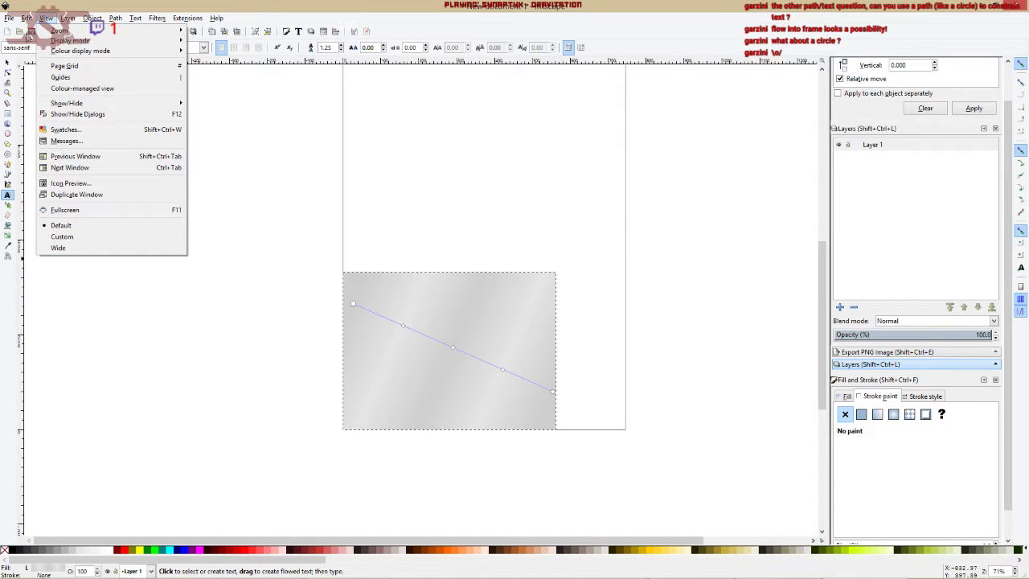
click(308, 130)
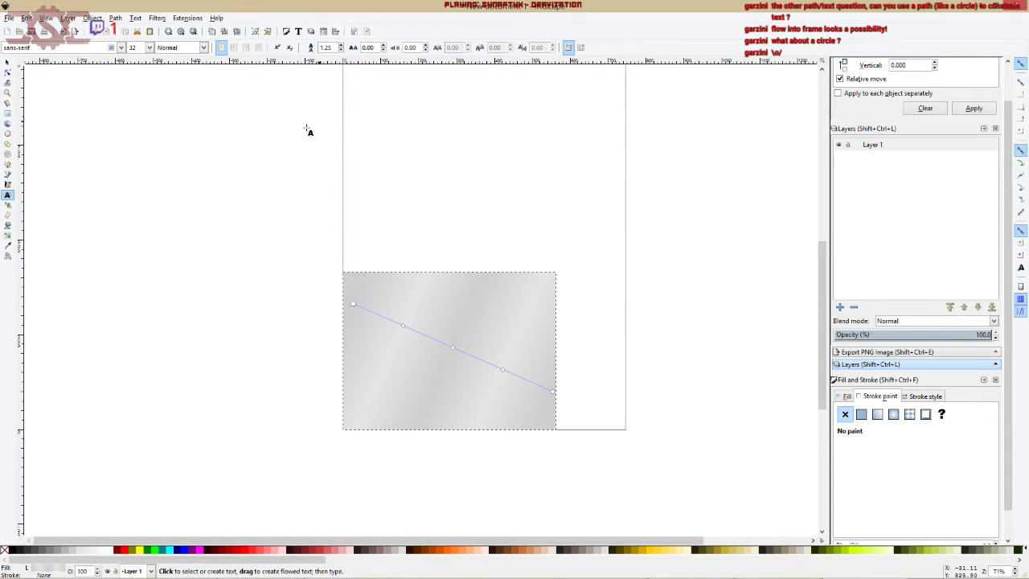
Move the rectangle away from the page corner to about X 69.5, Y 135.1 px and view it at 100% zoom.
click(7, 65)
click(172, 218)
click(443, 352)
drag(458, 364, 487, 308)
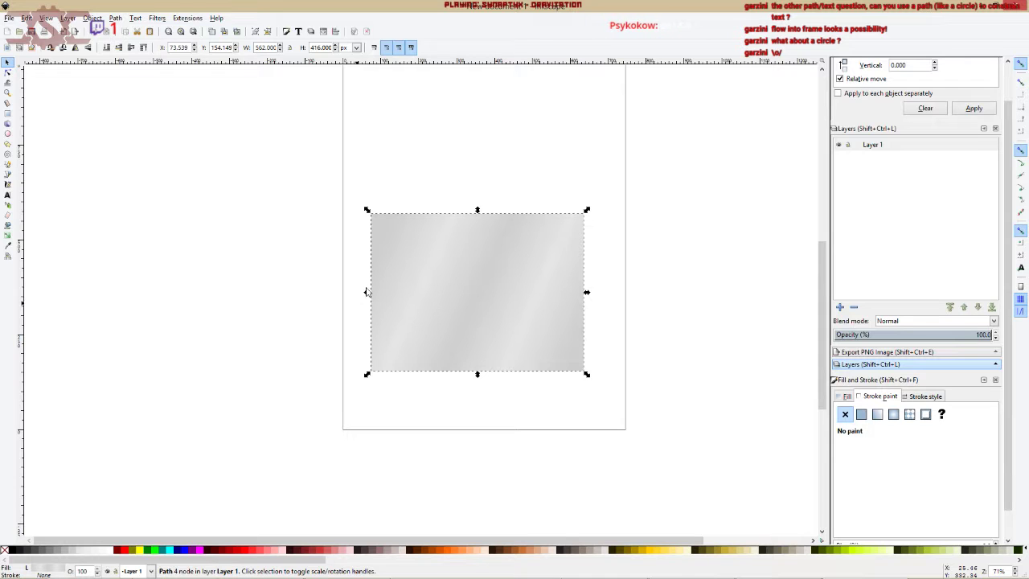
click(334, 215)
key(1)
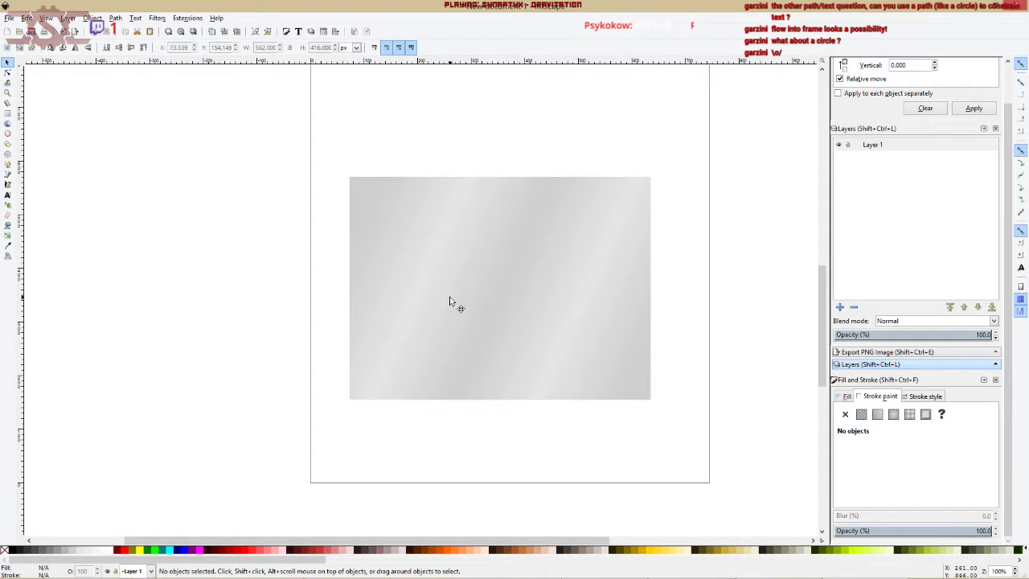
click(454, 299)
drag(454, 298, 449, 306)
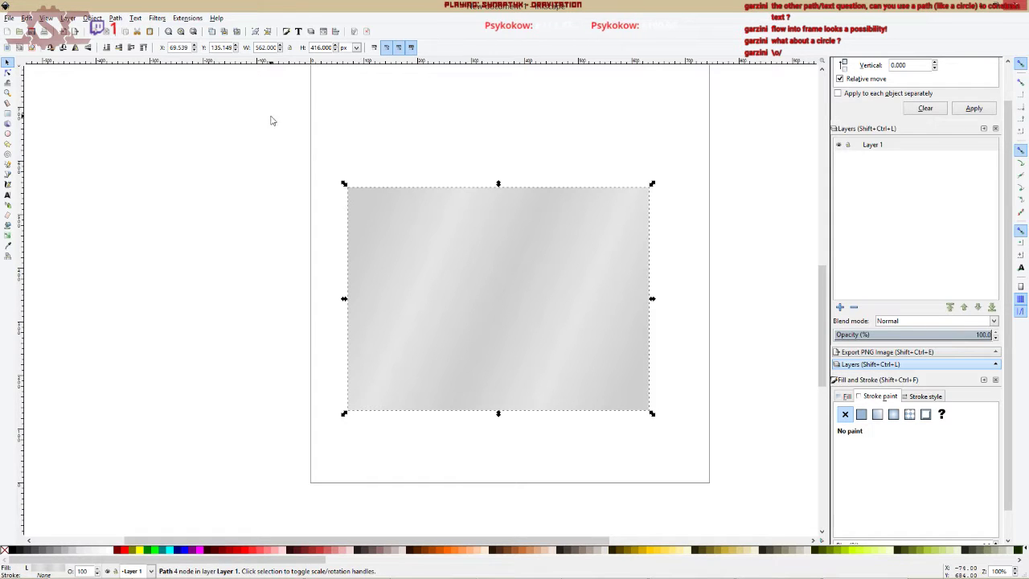
Try the Dark And Glow filter on the rectangle and undo it.
click(158, 18)
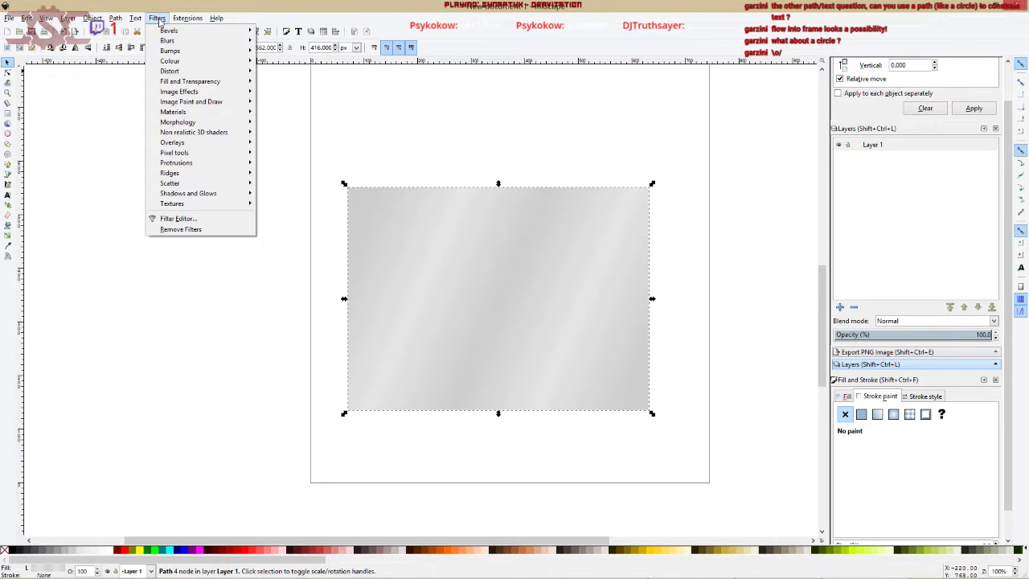
mouse_move(233, 193)
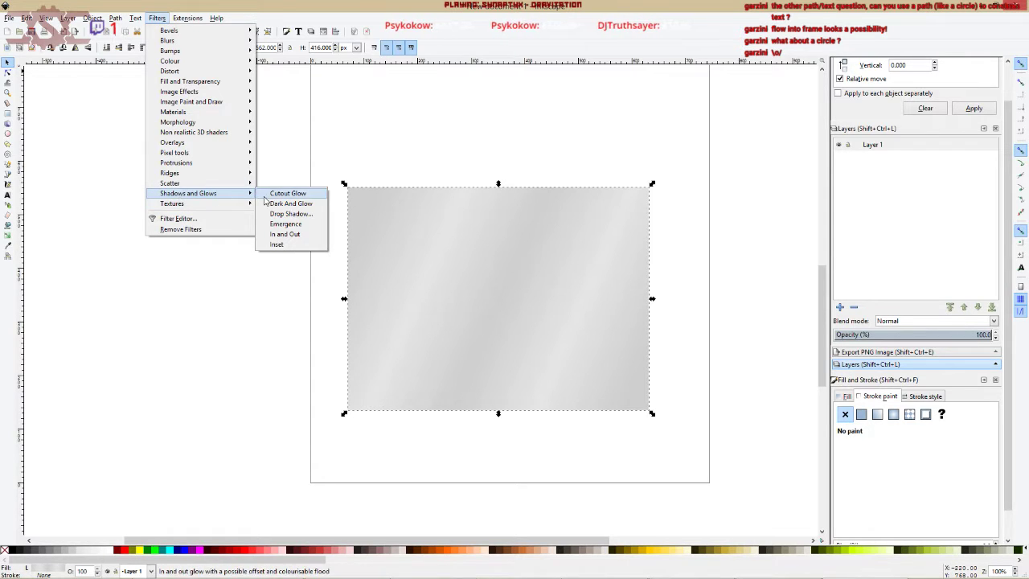
click(272, 203)
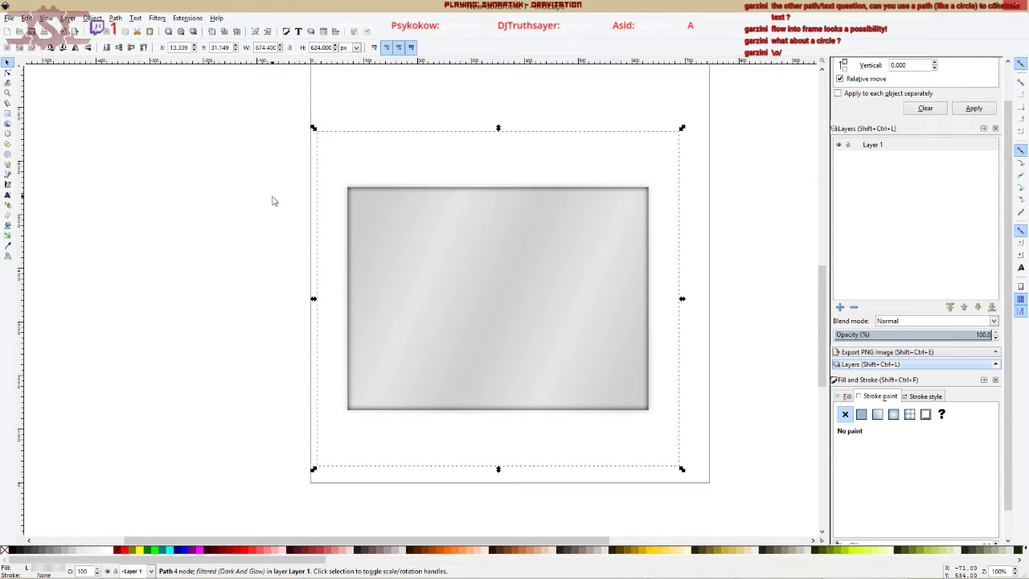
key(ctrl+z)
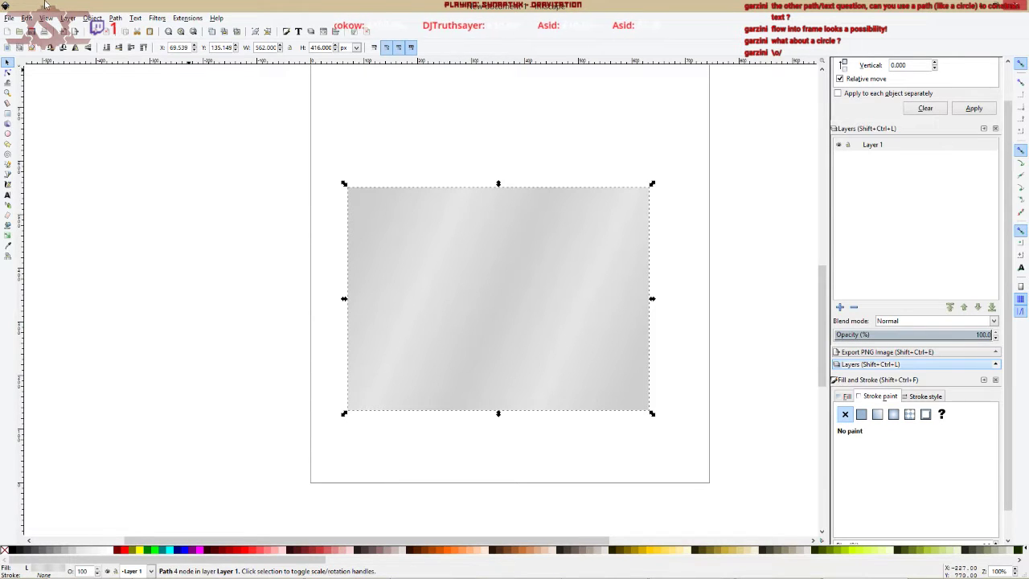
Preview the Drop Shadow filter live on the rectangle and close its settings without applying.
click(165, 19)
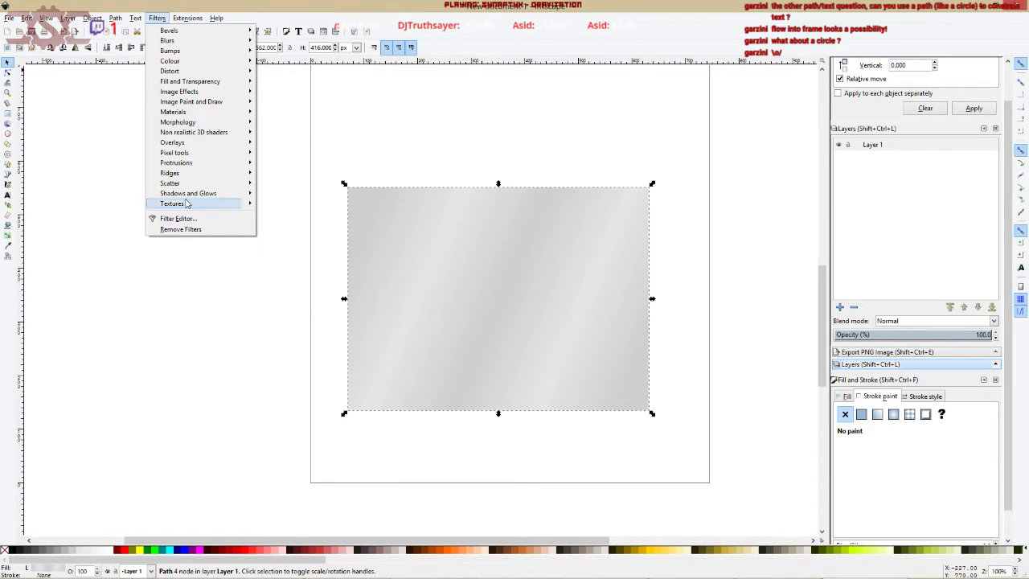
mouse_move(186, 203)
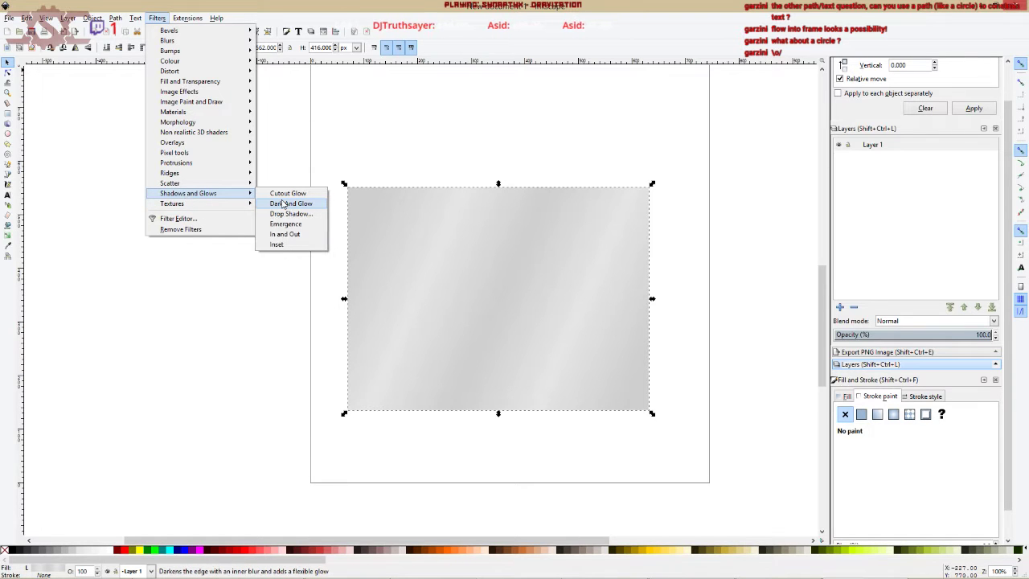
click(289, 214)
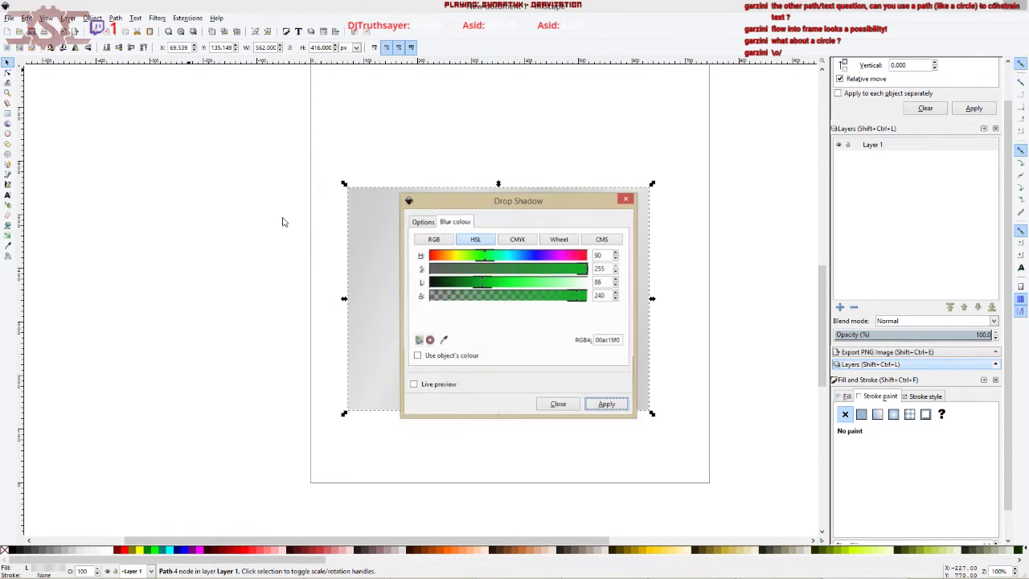
click(437, 385)
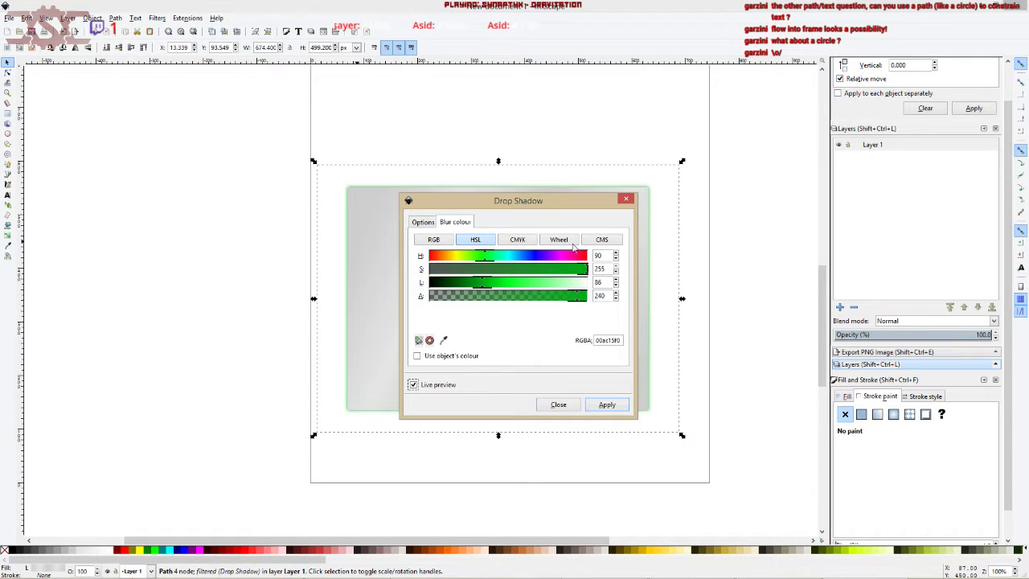
drag(557, 206, 647, 208)
click(666, 407)
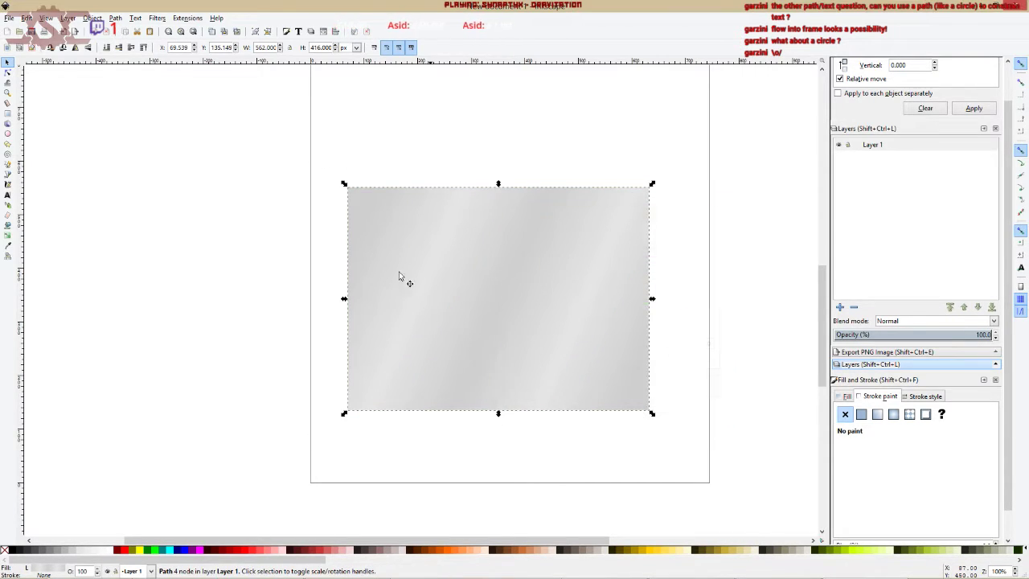
click(157, 17)
click(158, 18)
click(135, 18)
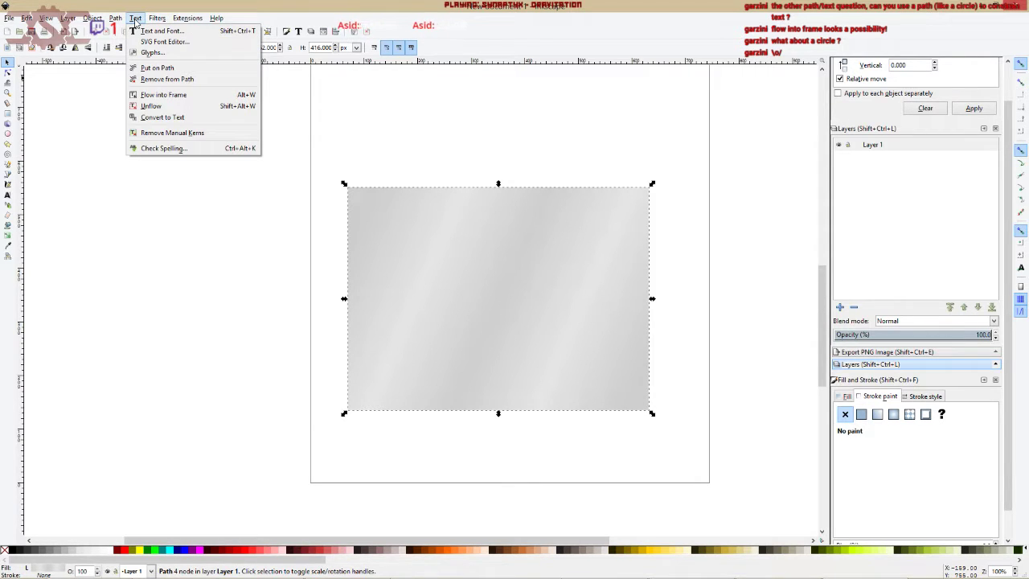
click(421, 135)
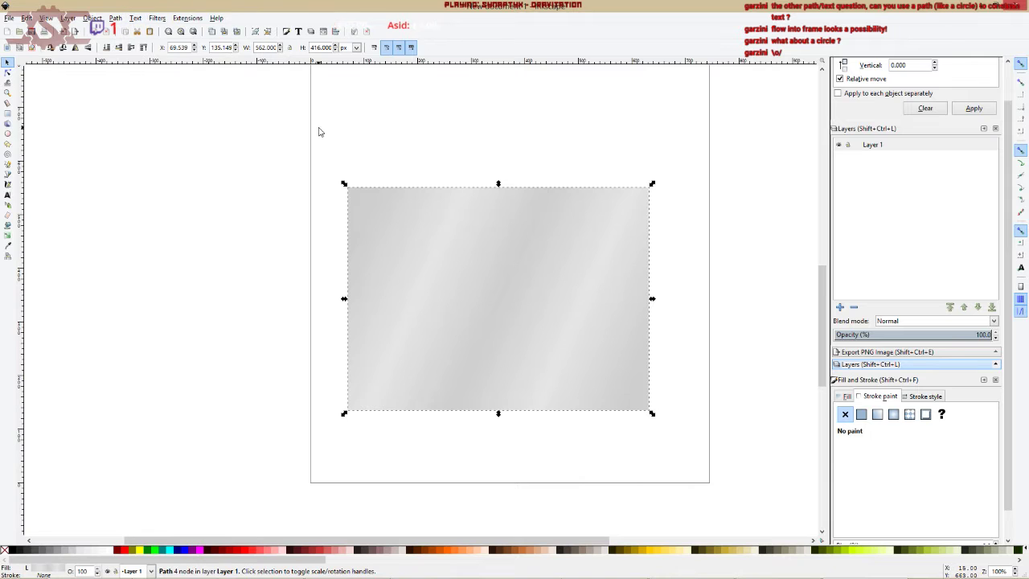
Find tux.png in the Inkscape tutorials folder in File Explorer, view it, and import it into the drawing as an embedded image.
mouse_move(246, 575)
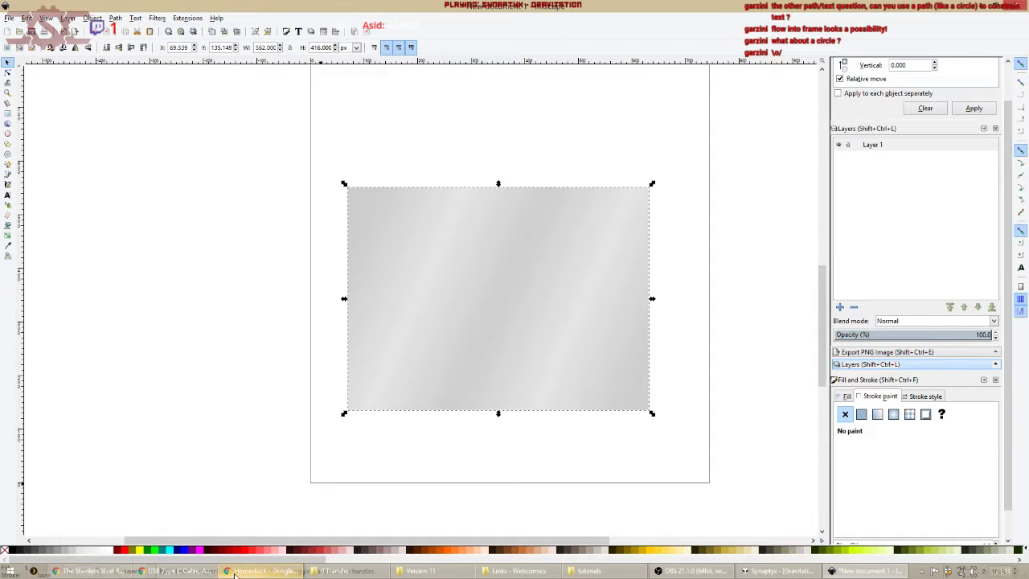
click(650, 514)
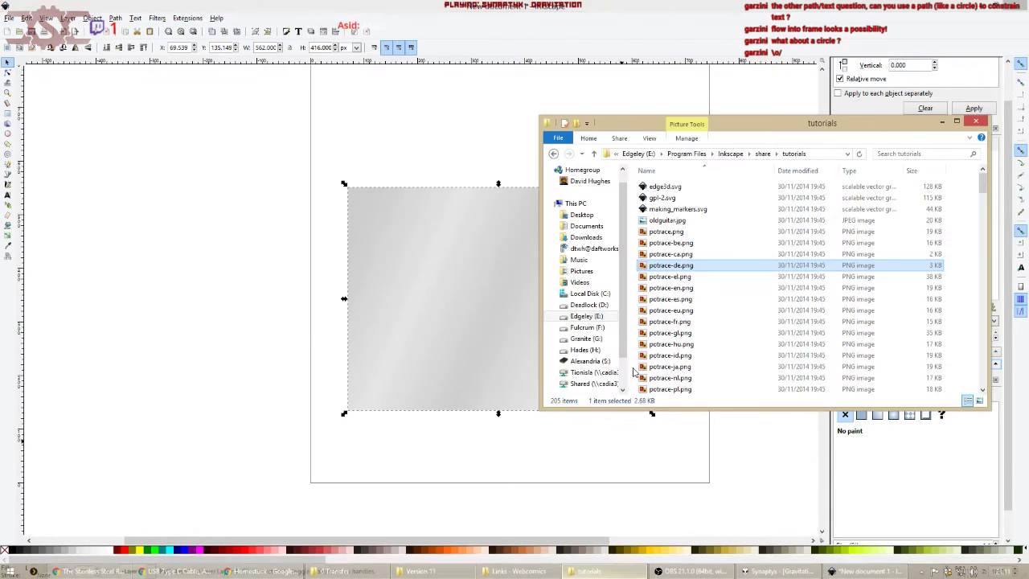
scroll(721, 255, down, 7)
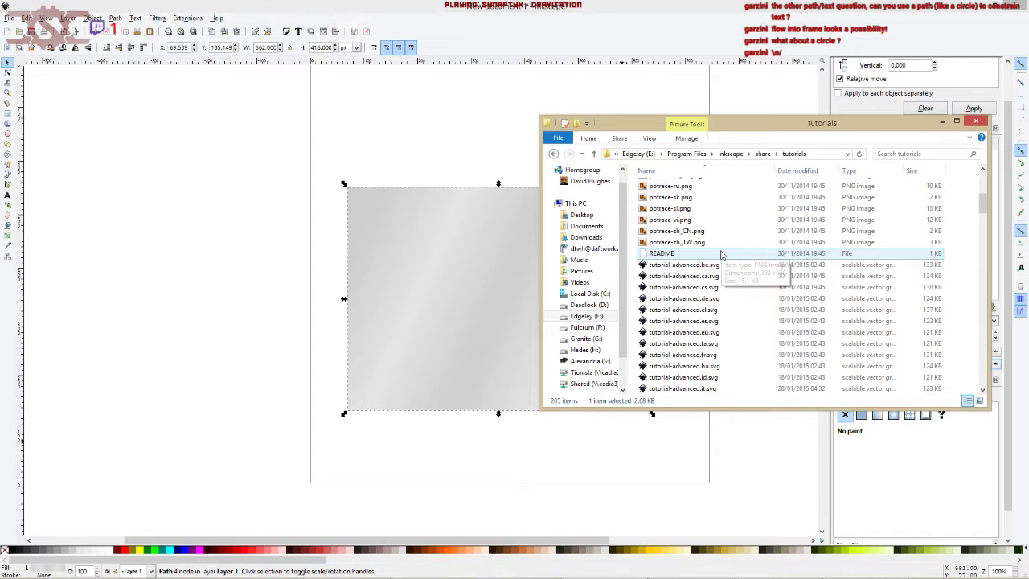
scroll(721, 255, down, 15)
scroll(722, 255, down, 20)
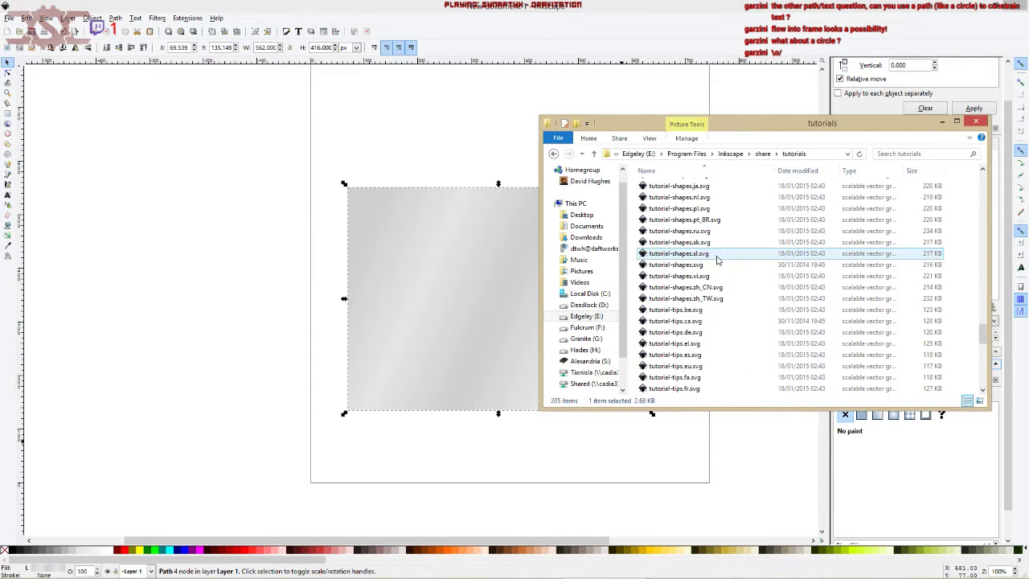
double_click(659, 388)
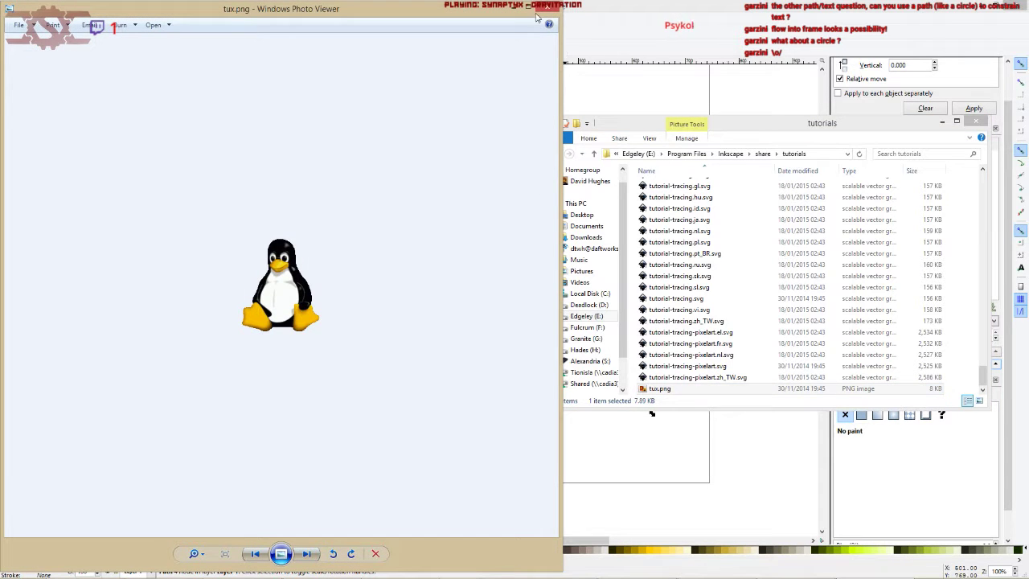
click(541, 10)
drag(658, 390, 443, 436)
click(574, 367)
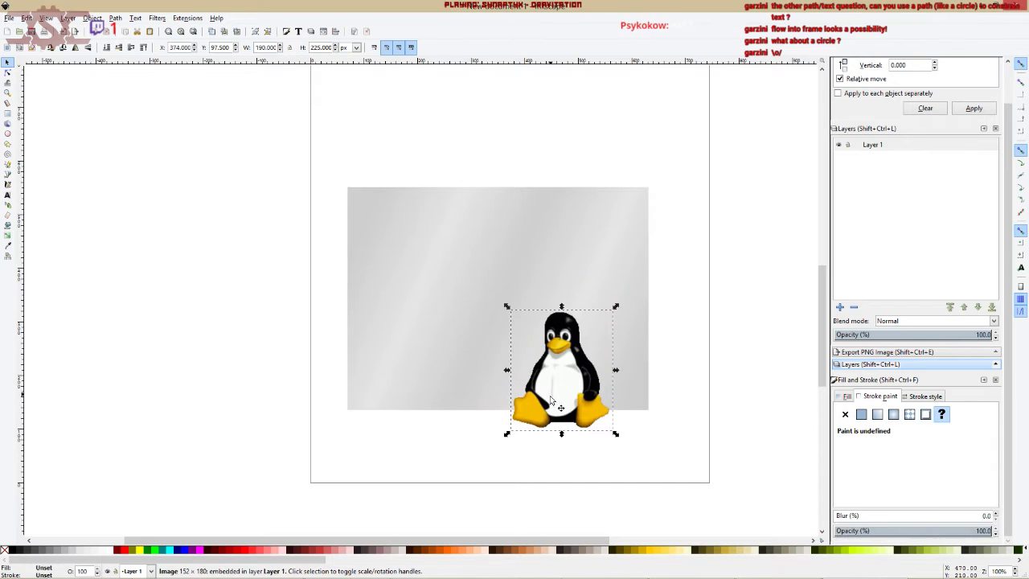
Delete the gradient rectangle and move the penguin image to about X 260, Y 275.5 px.
click(488, 293)
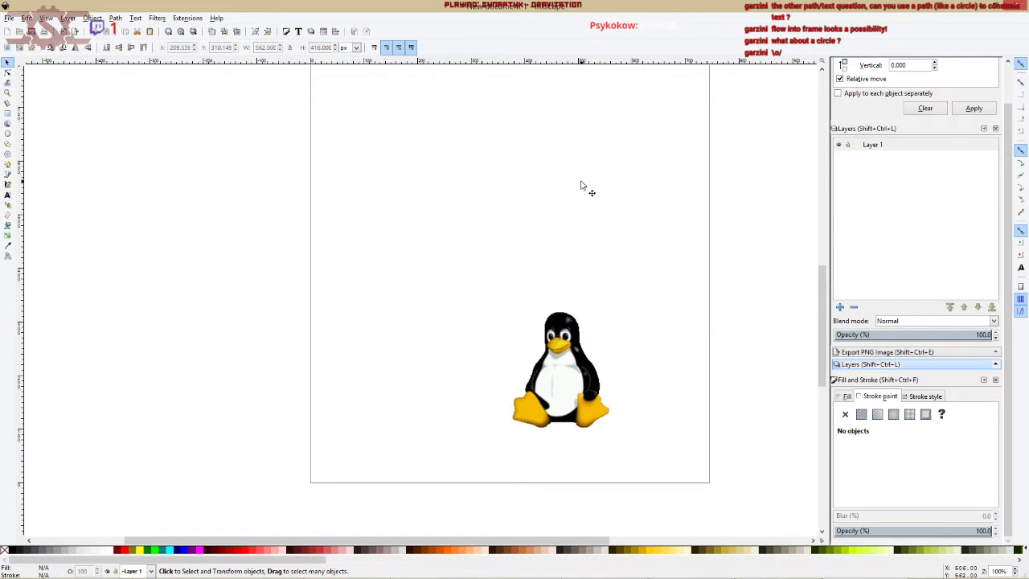
drag(557, 387, 496, 291)
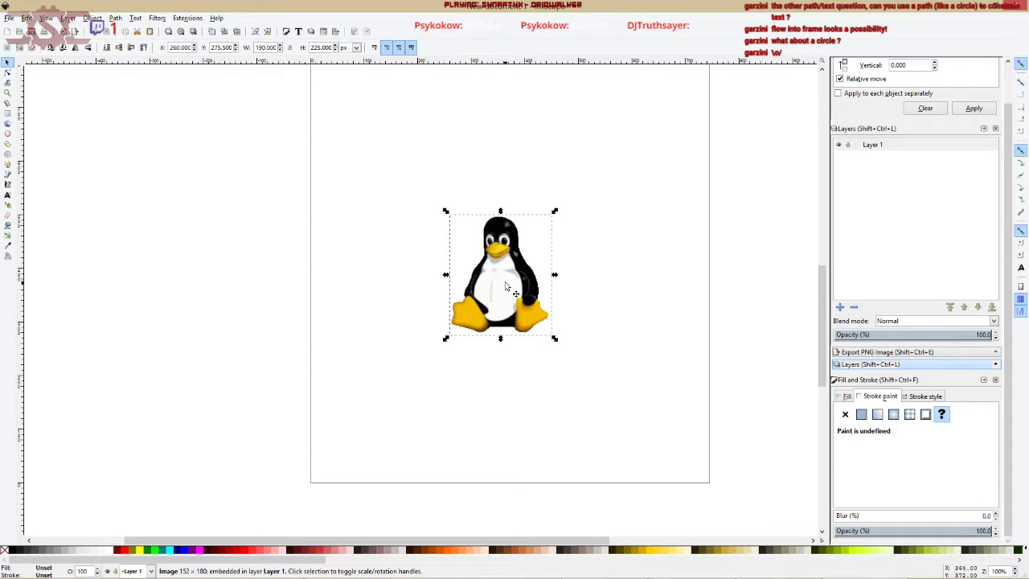
Open Trace Bitmap for the penguin image, choose the Colours multiple-scan mode and enable Live Preview.
click(115, 19)
click(141, 53)
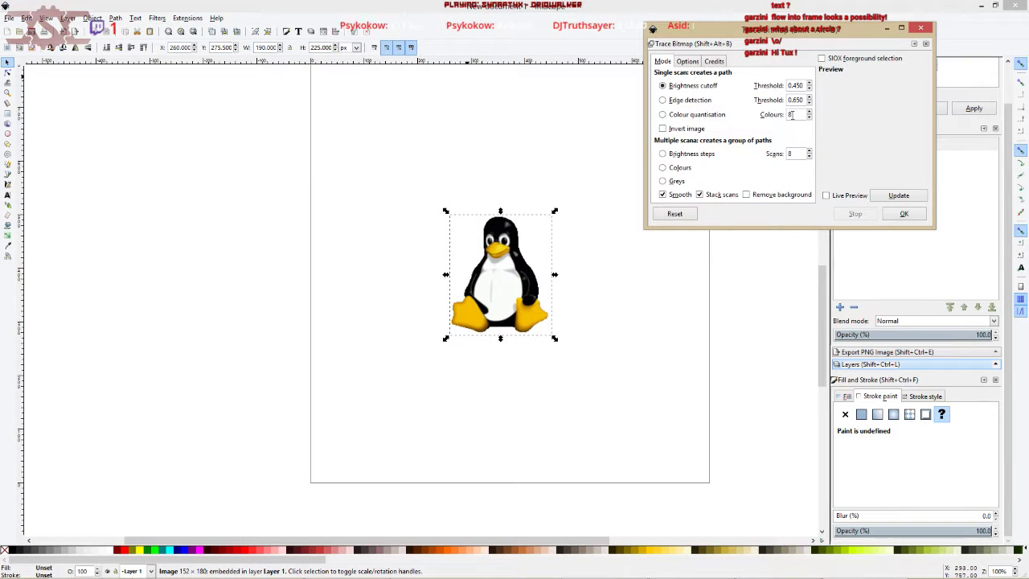
mouse_move(799, 33)
mouse_down()
mouse_move(787, 106)
mouse_move(728, 185)
mouse_up()
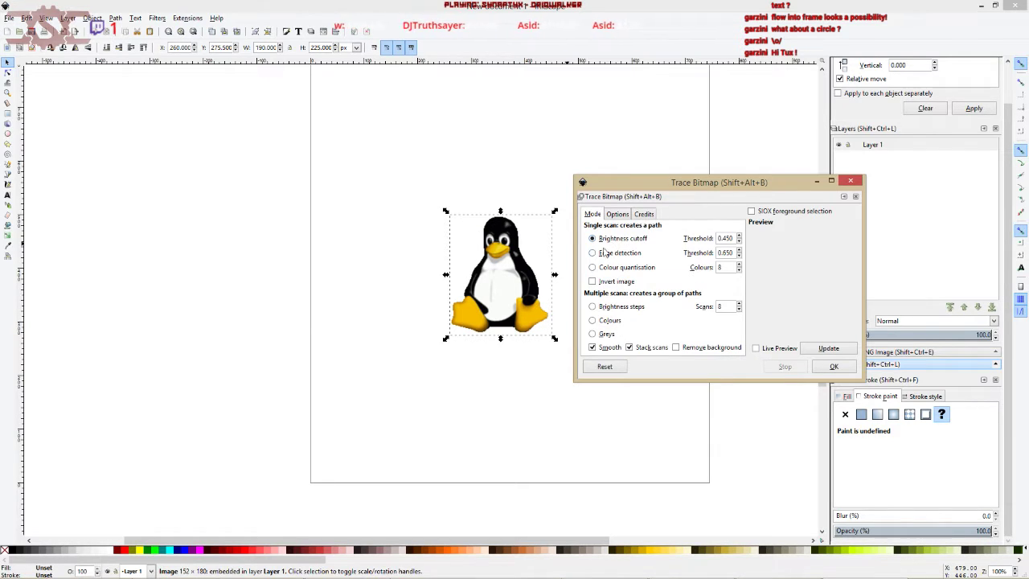
click(603, 322)
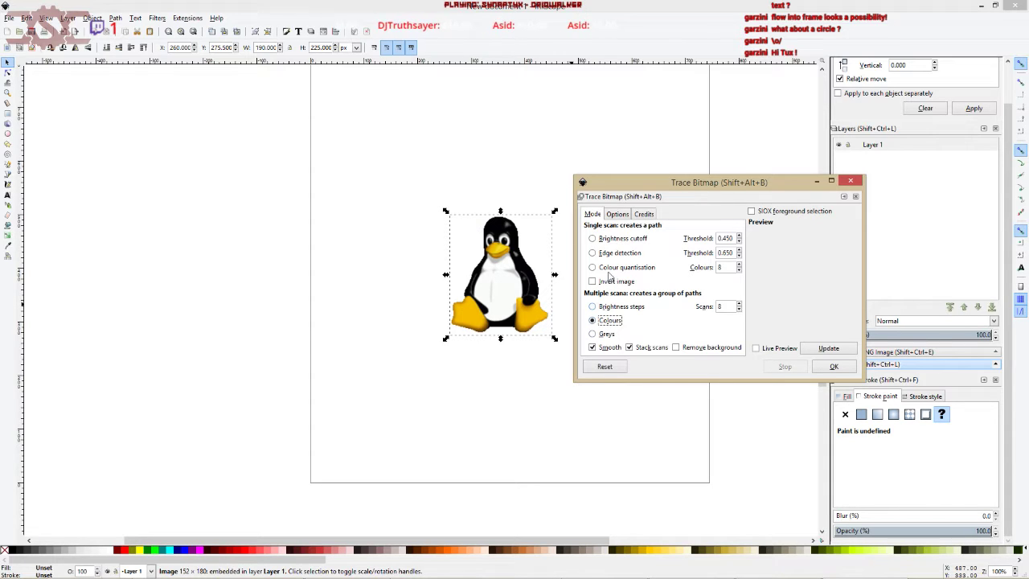
click(756, 349)
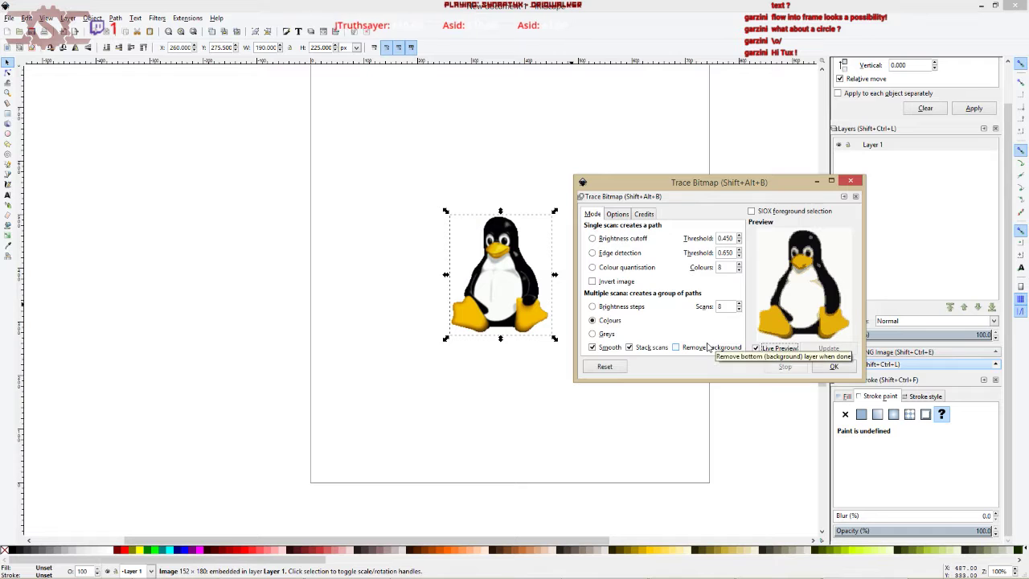
Compare the Greys and Brightness steps trace previews with Colours, leaving Colours selected.
click(604, 335)
click(609, 307)
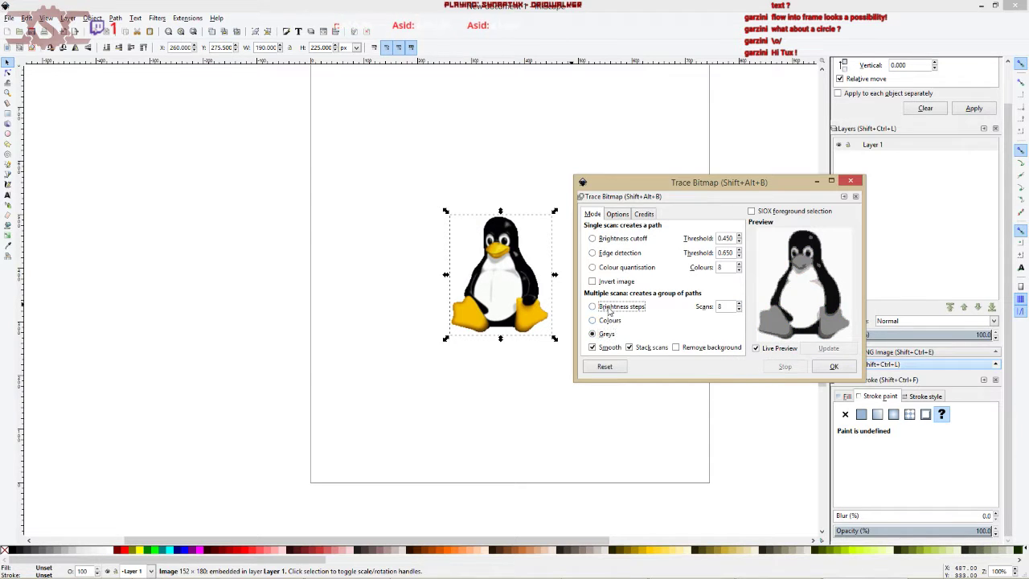
click(608, 321)
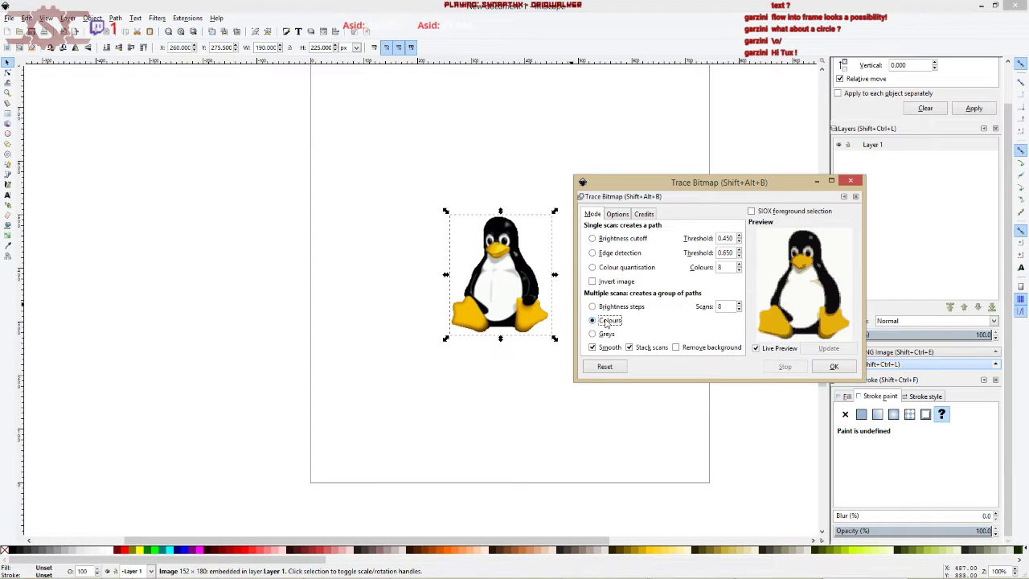
Preview the Brightness cutoff trace with its threshold raised to 0.510, then restore it to 0.450.
click(609, 241)
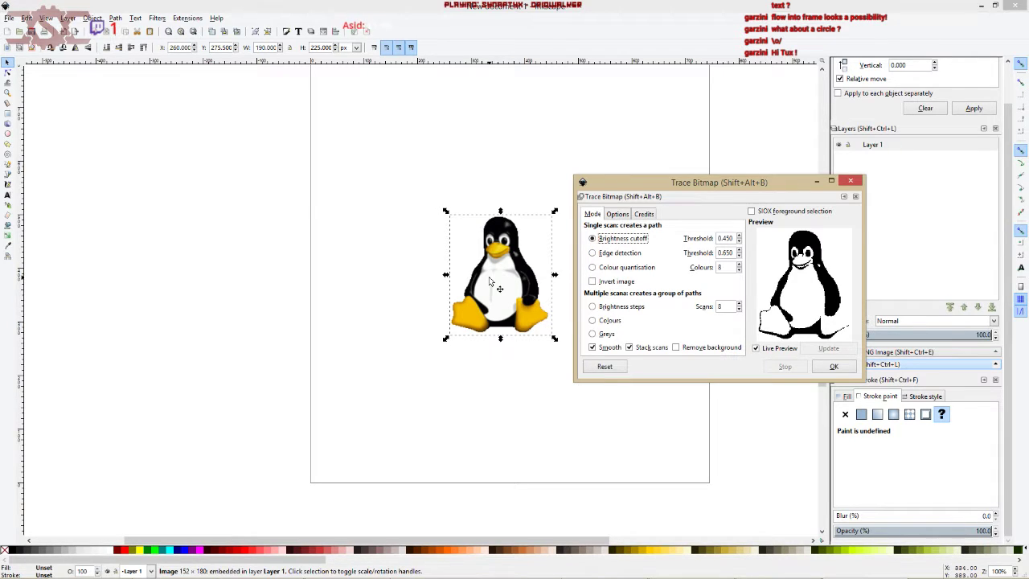
click(740, 235)
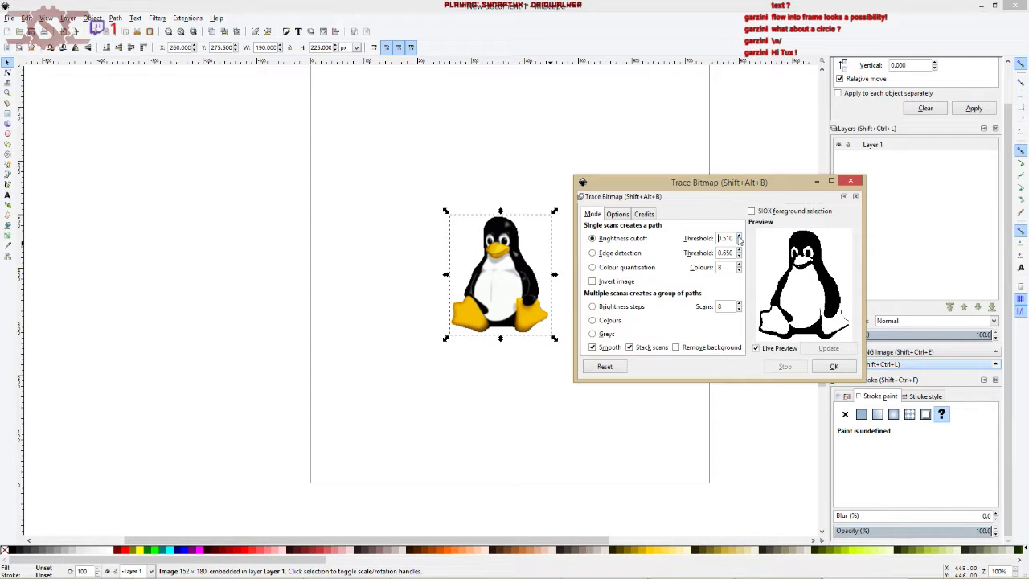
click(740, 242)
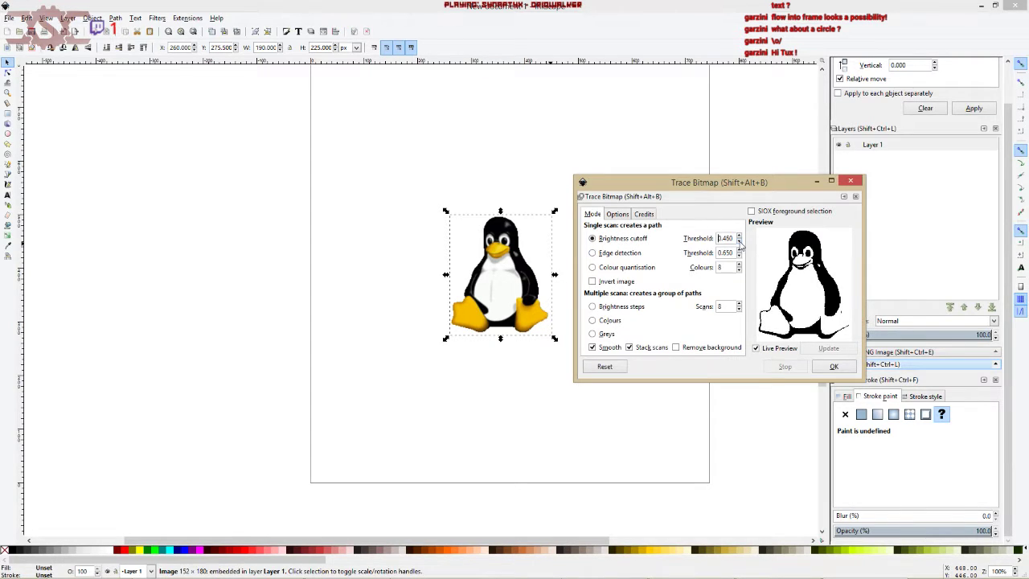
Preview the Edge detection and Colour quantisation traces, toggling Invert image on and off for the latter.
click(617, 252)
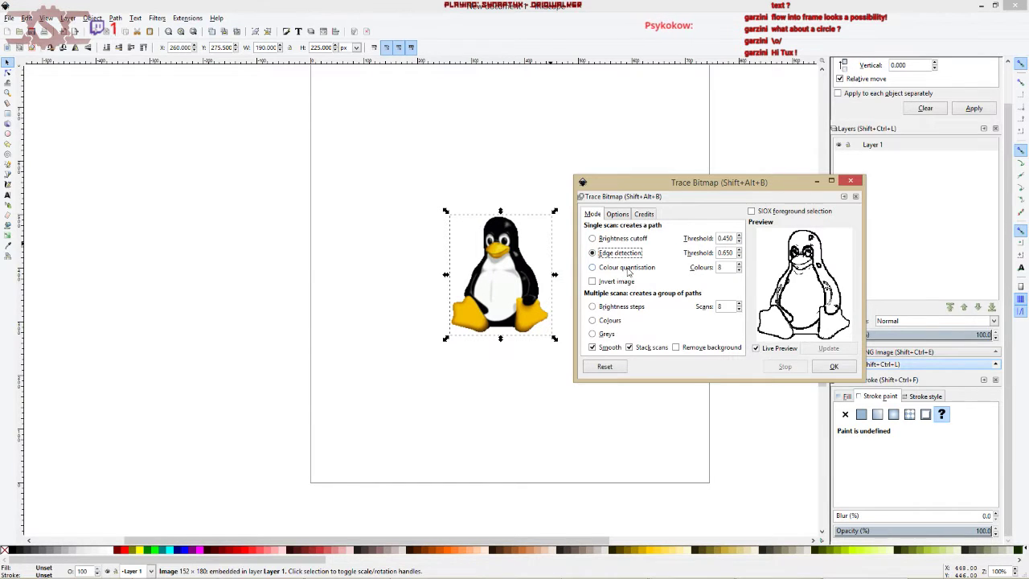
click(628, 268)
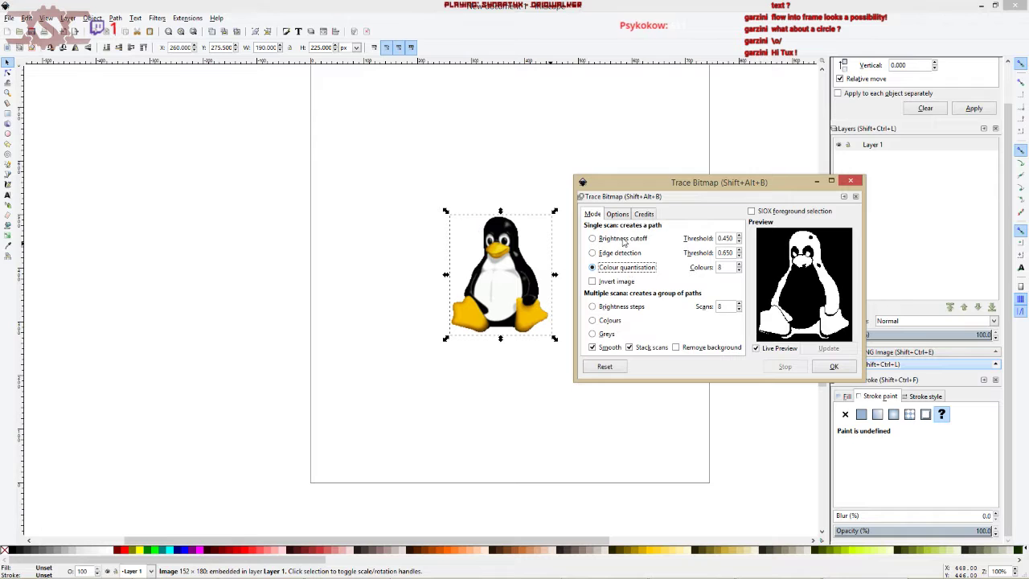
click(592, 281)
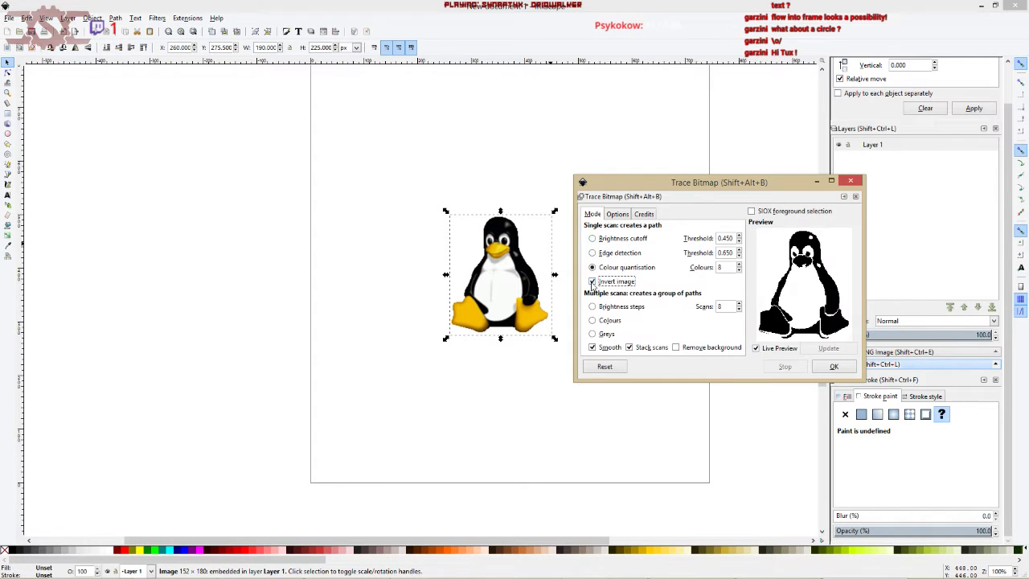
click(593, 282)
Preview the Brightness cutoff trace while raising its threshold to 1.000 and lowering it again to 0.750.
click(613, 240)
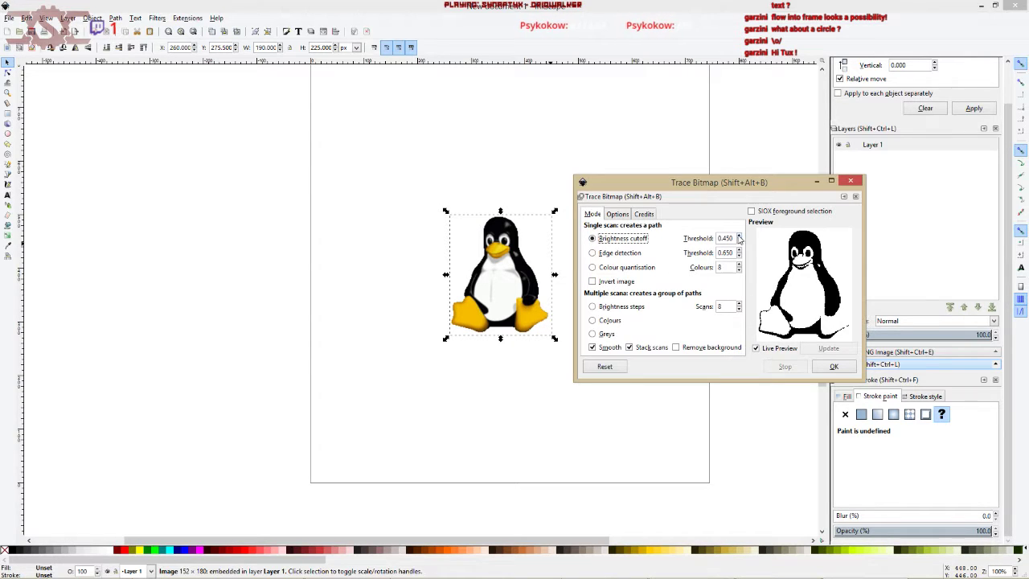
click(740, 237)
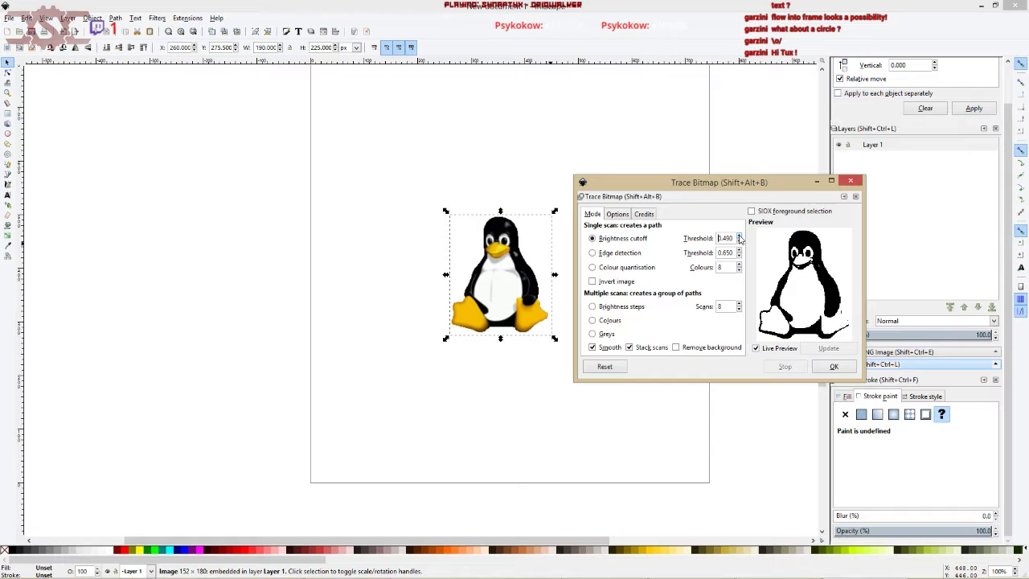
click(740, 237)
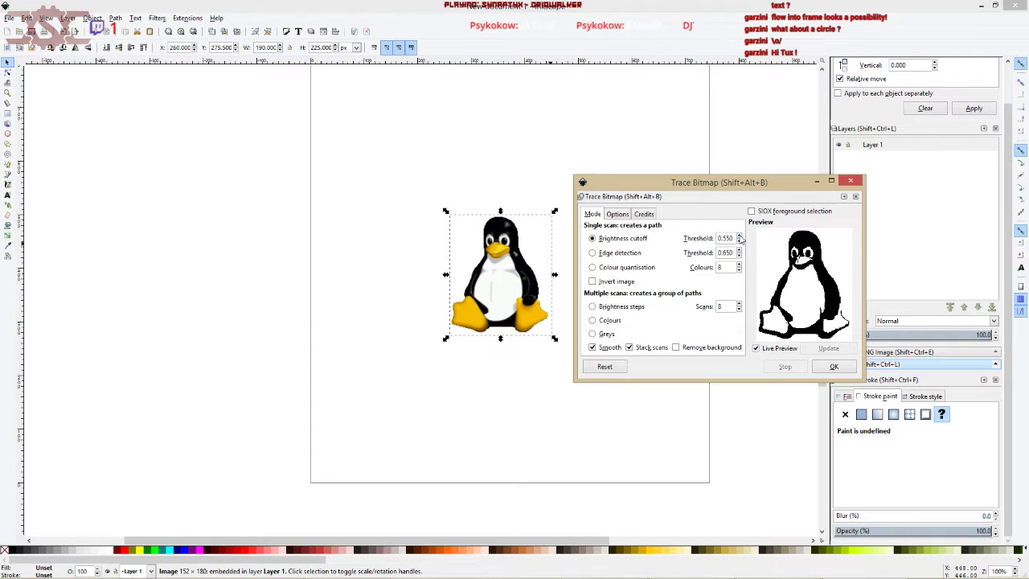
click(739, 238)
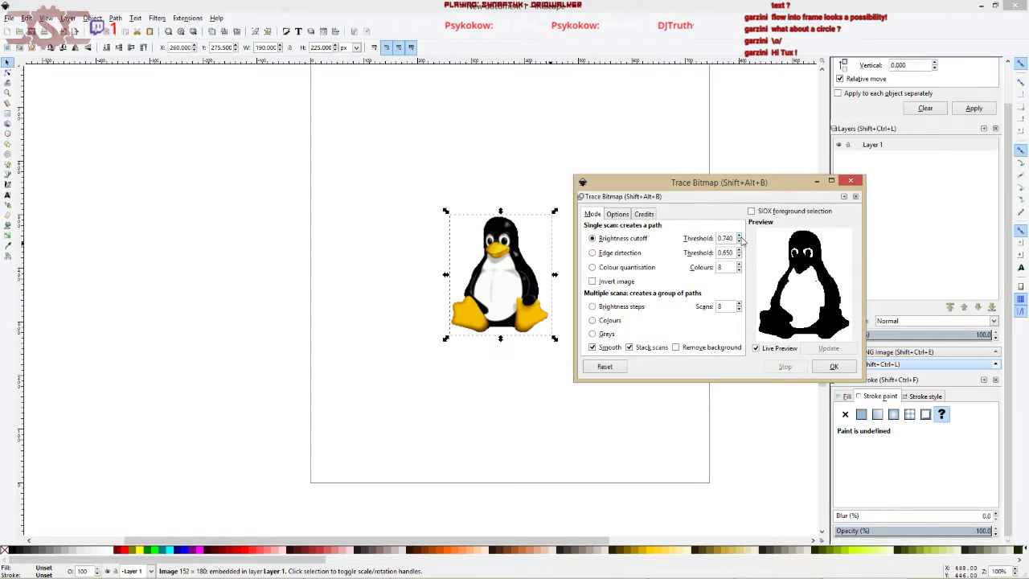
click(740, 238)
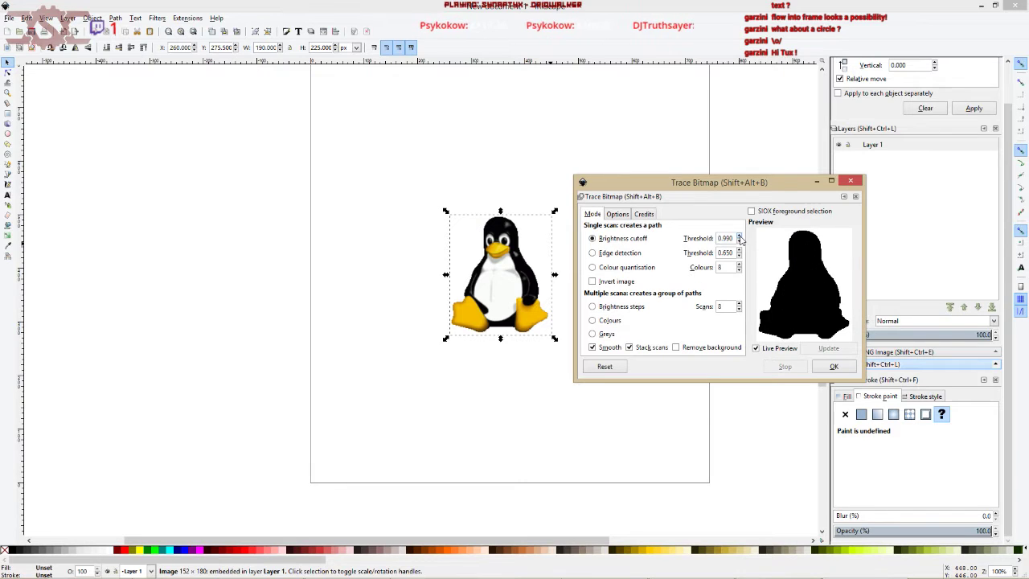
click(739, 238)
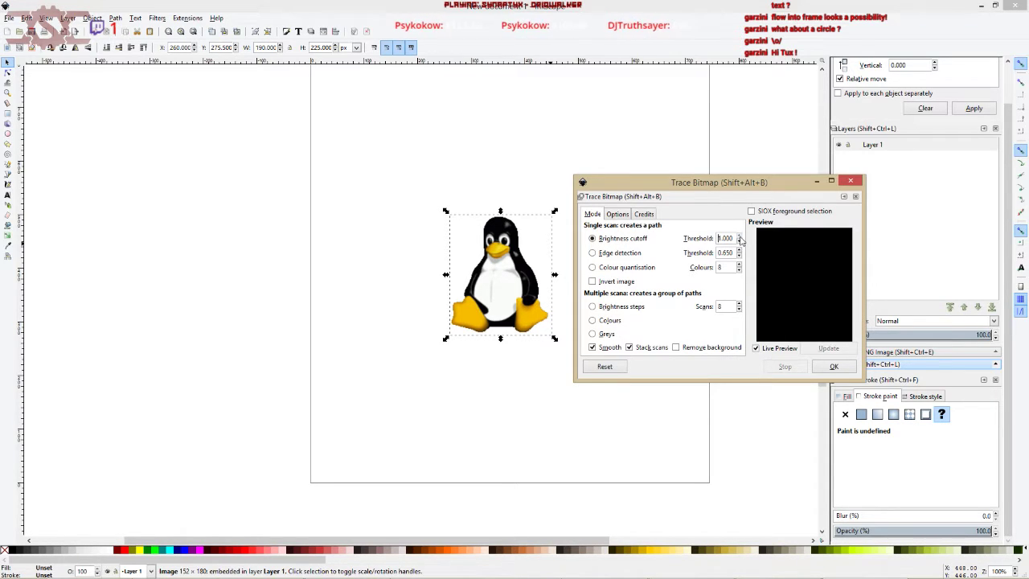
click(739, 243)
click(739, 243)
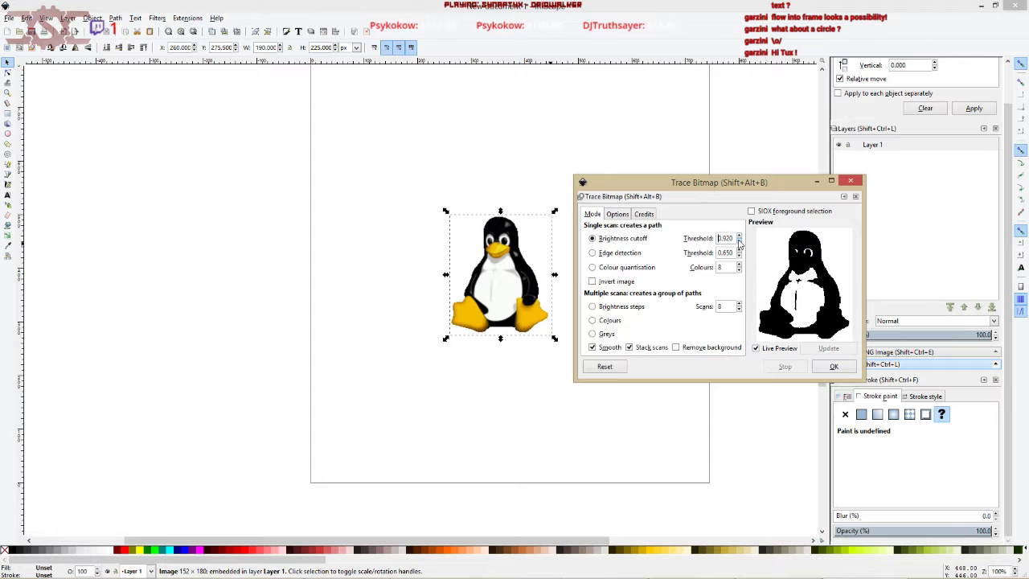
click(739, 243)
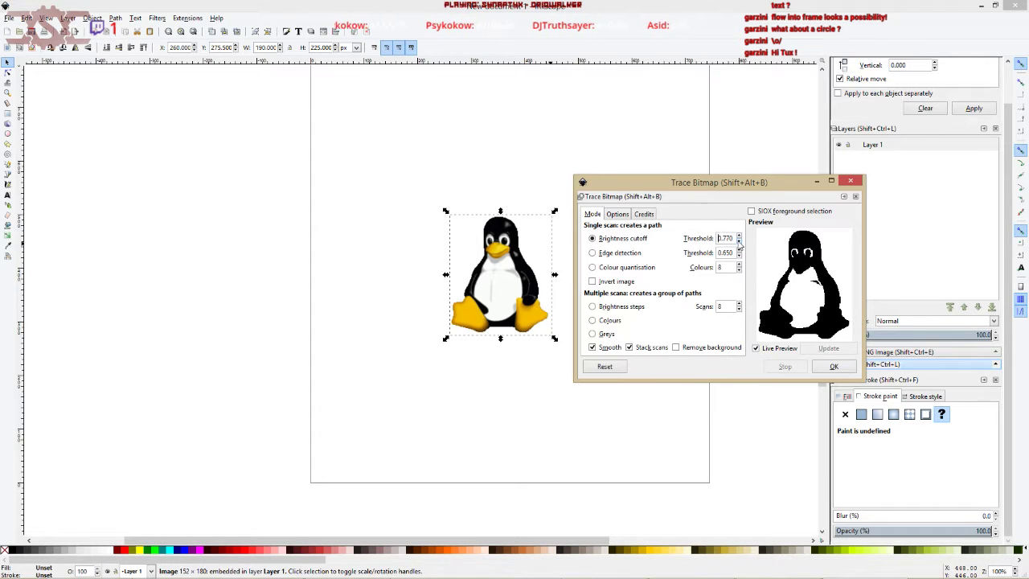
Switch the trace to the Colours multiple-scan mode and set the Brightness cutoff threshold to 0.000 and the Edge detection threshold to 0.640.
click(616, 311)
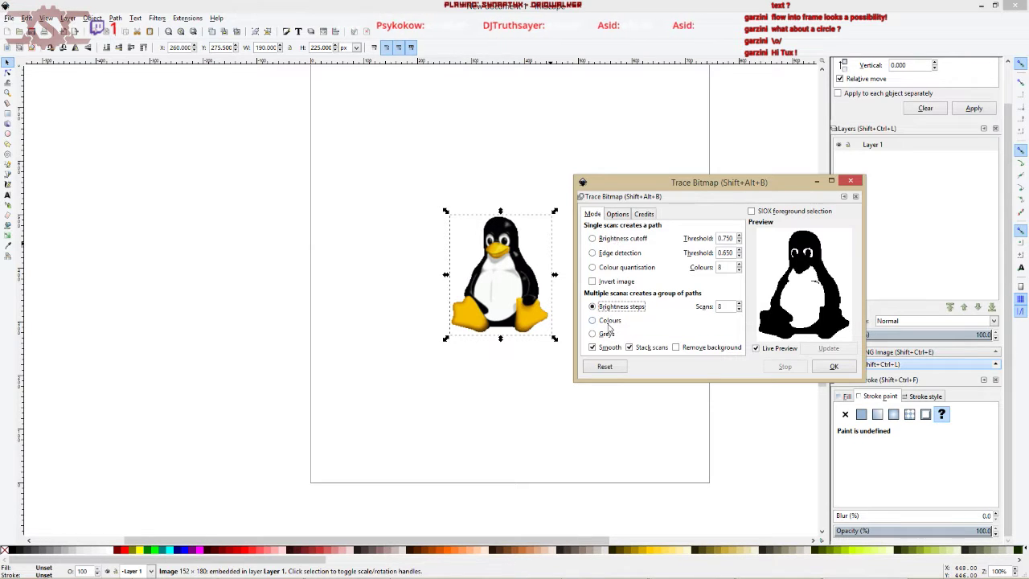
click(608, 322)
click(739, 237)
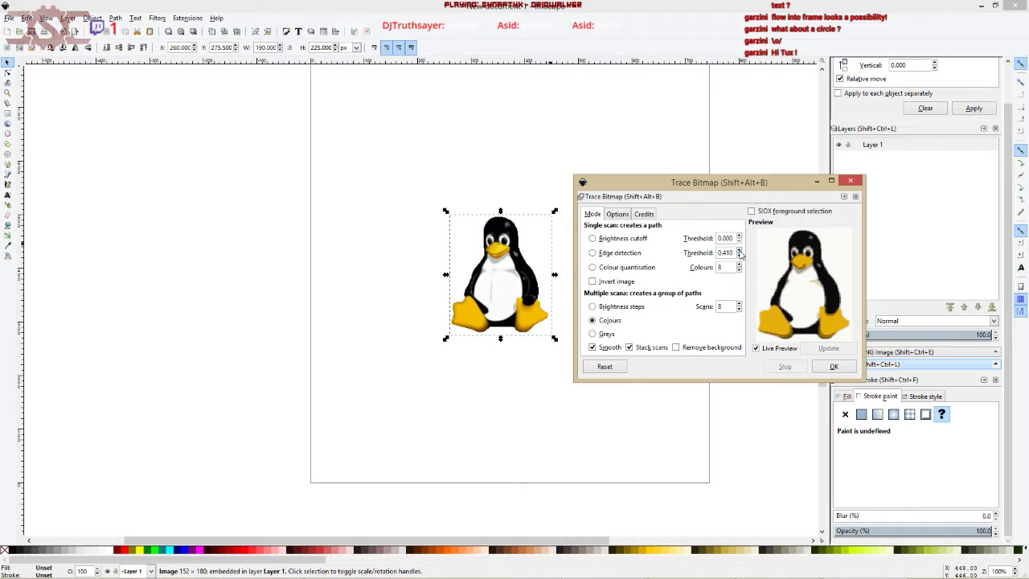
click(739, 251)
Turn off Smooth for the Colours trace and set the scans to 70, previewing 60 and 2 scans along the way.
click(740, 305)
click(739, 305)
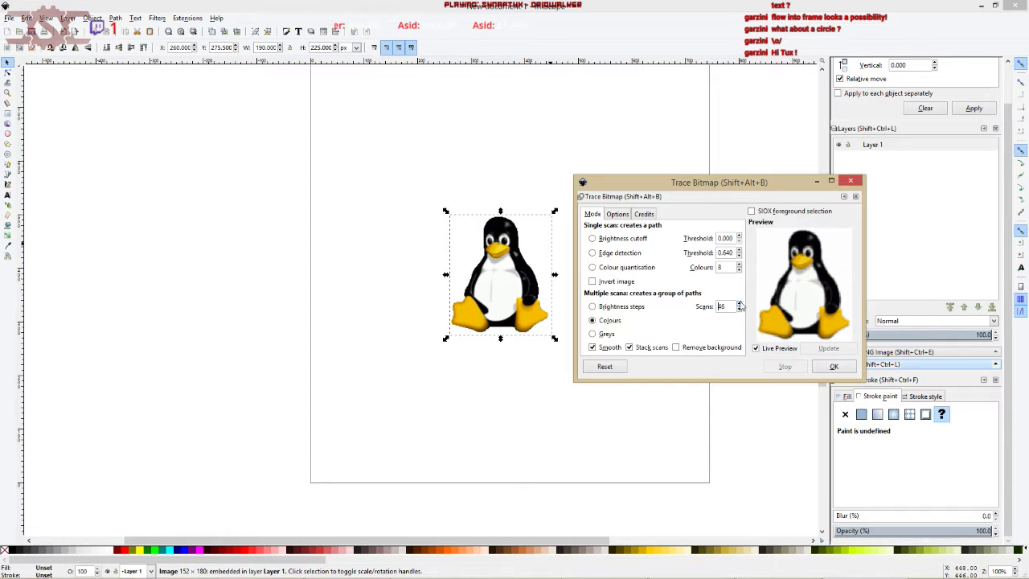
click(740, 305)
click(740, 305)
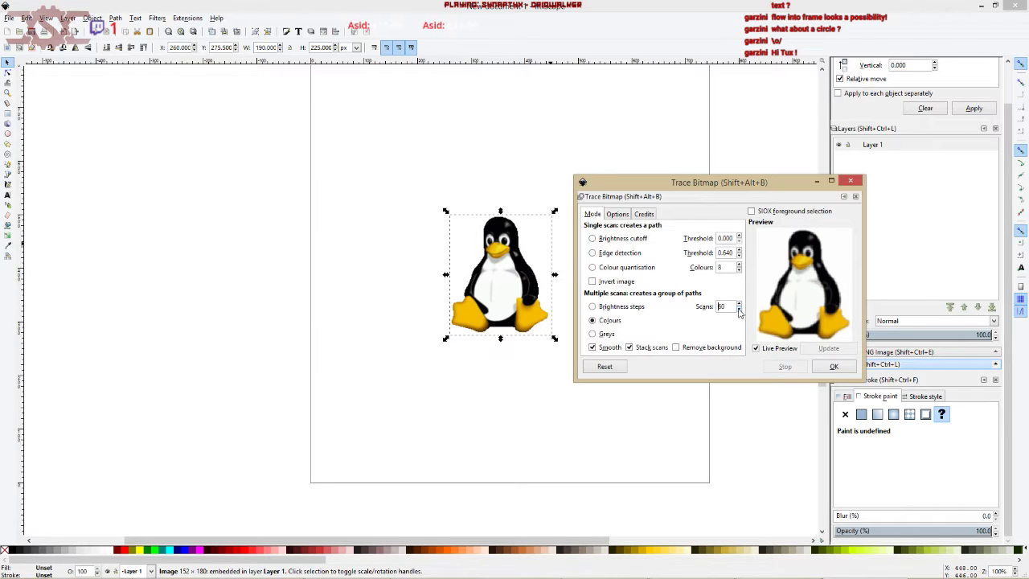
click(593, 347)
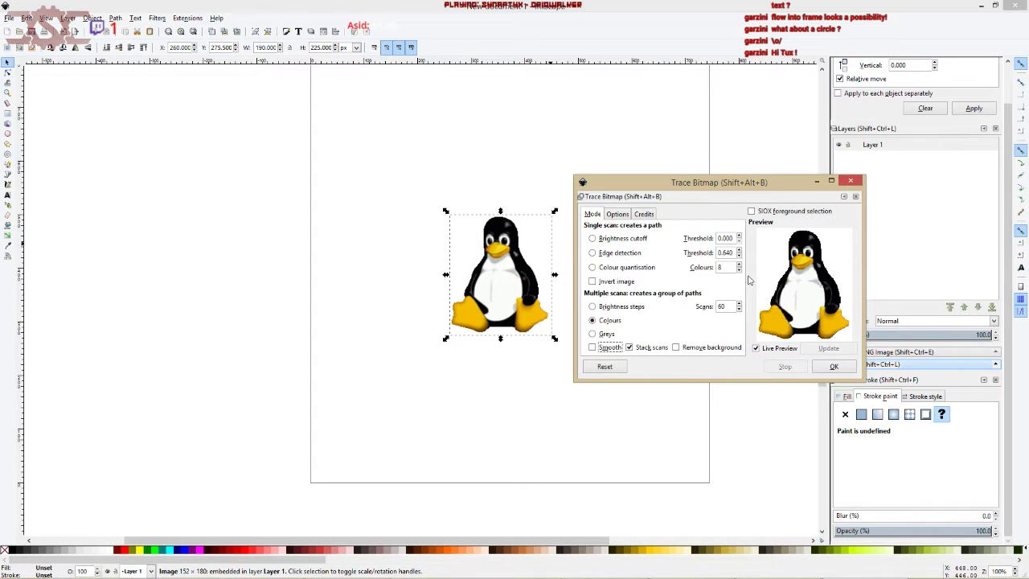
click(739, 309)
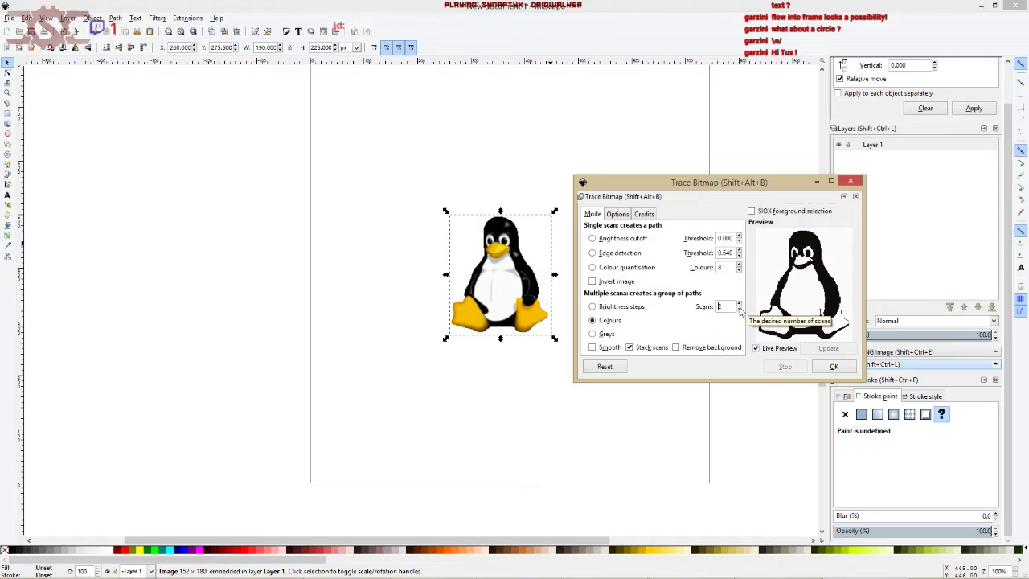
click(740, 304)
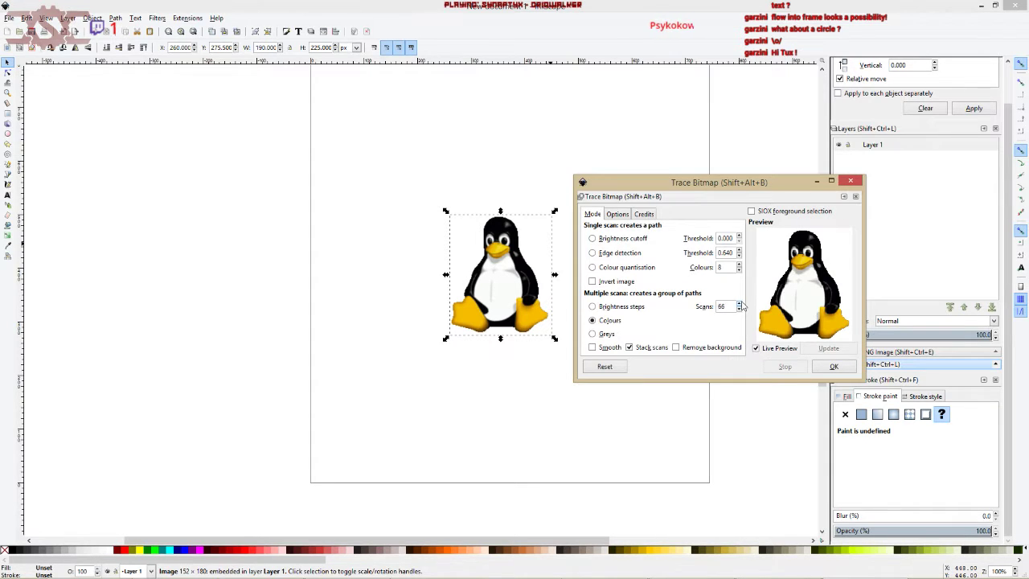
click(740, 304)
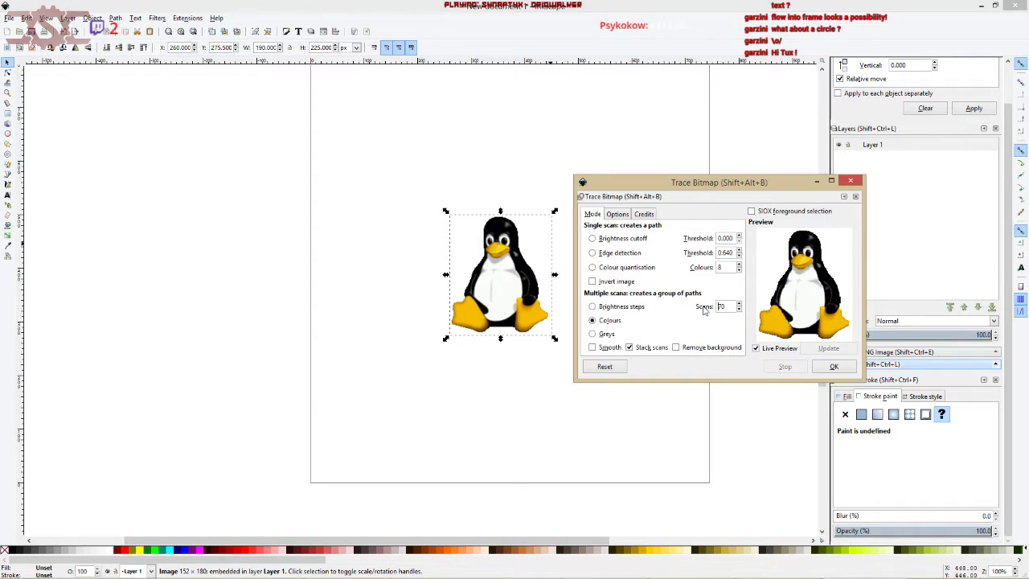
Apply the Colours trace and move the traced penguin off the original image, down and to its right.
click(823, 369)
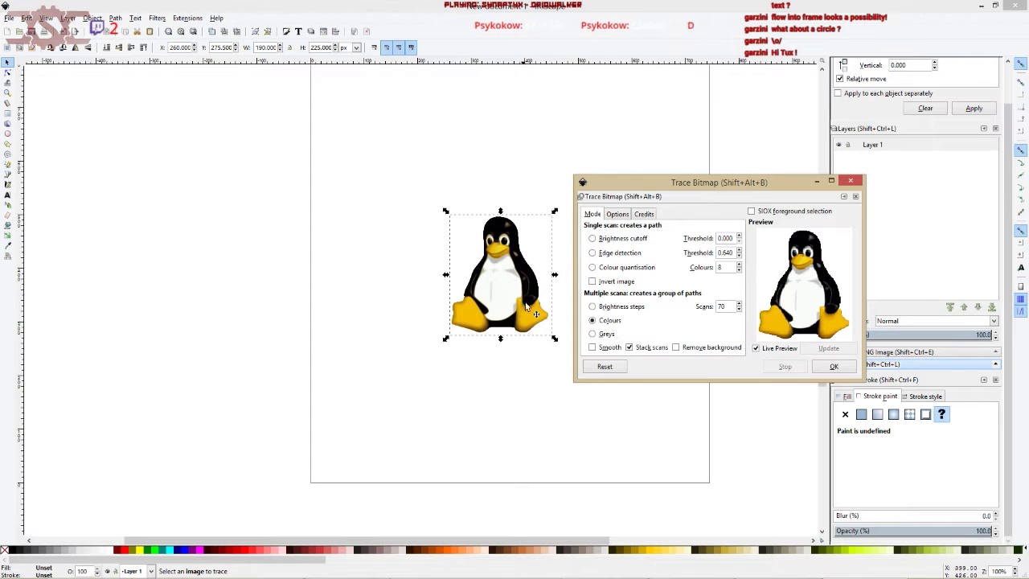
click(851, 184)
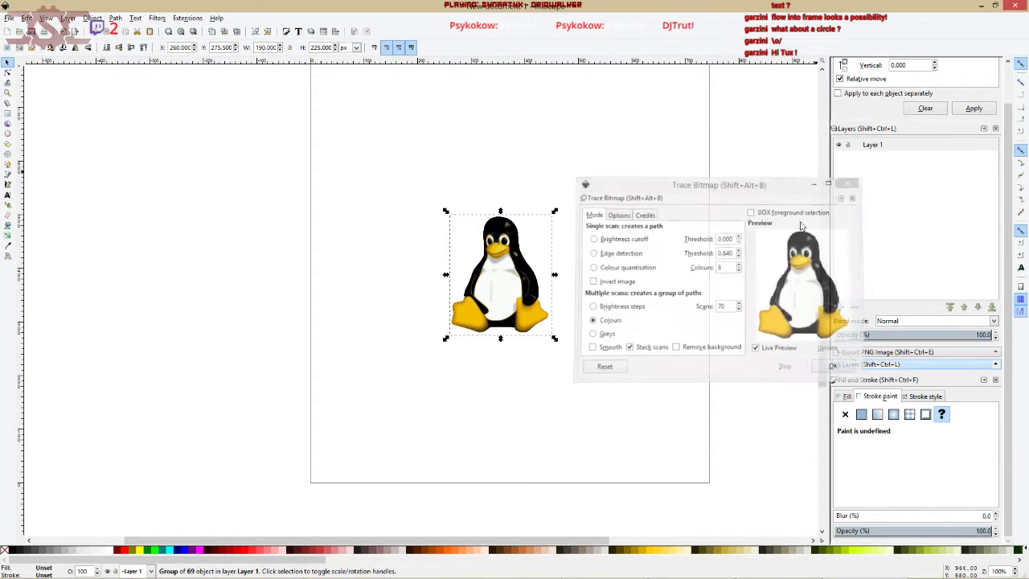
mouse_move(533, 293)
mouse_down()
mouse_move(599, 325)
mouse_move(634, 366)
mouse_move(679, 368)
mouse_up()
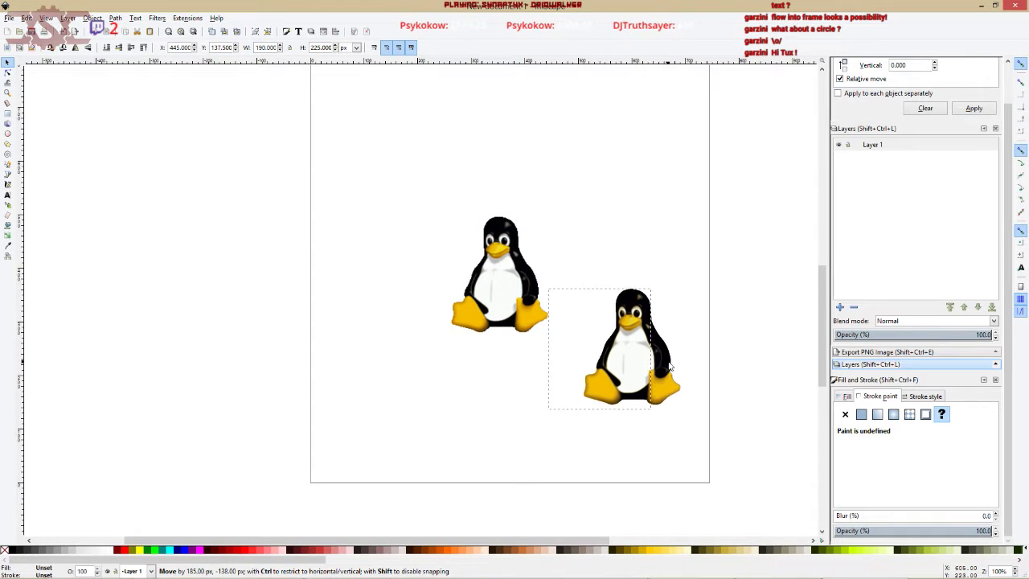
Compare the edges of the original bitmap penguin with those of the traced penguin up close.
click(522, 322)
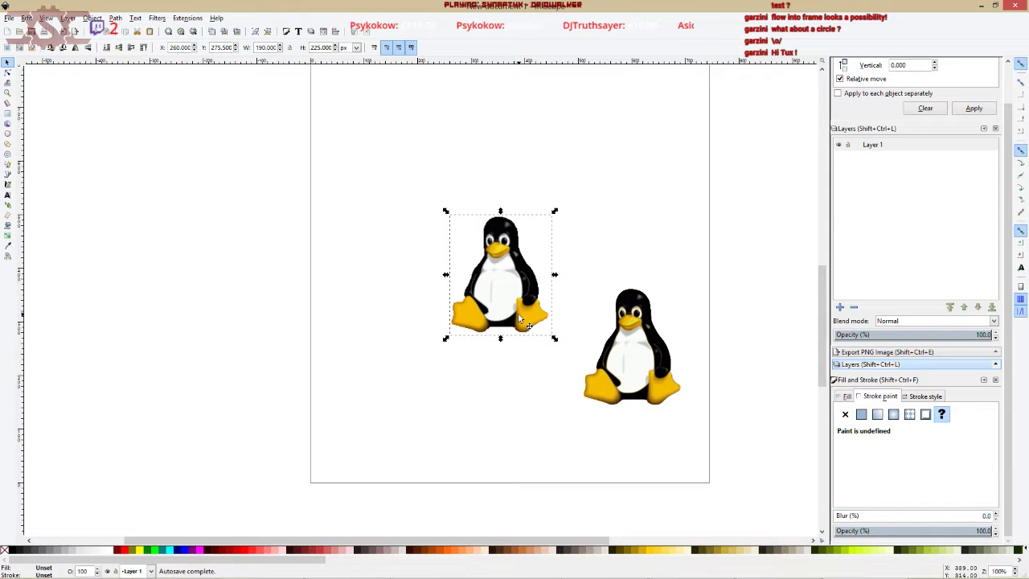
scroll(644, 343, up, 3)
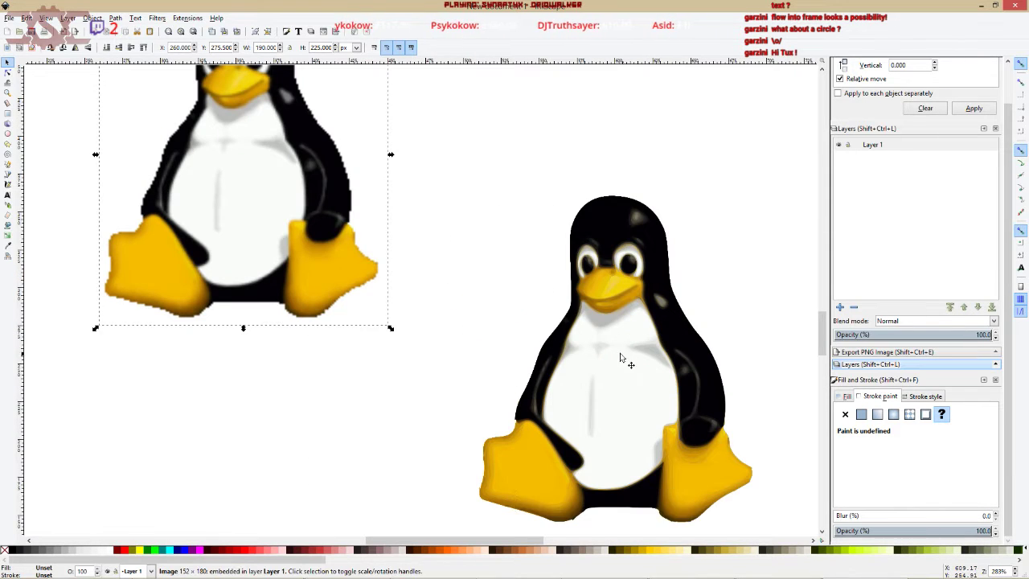
click(613, 388)
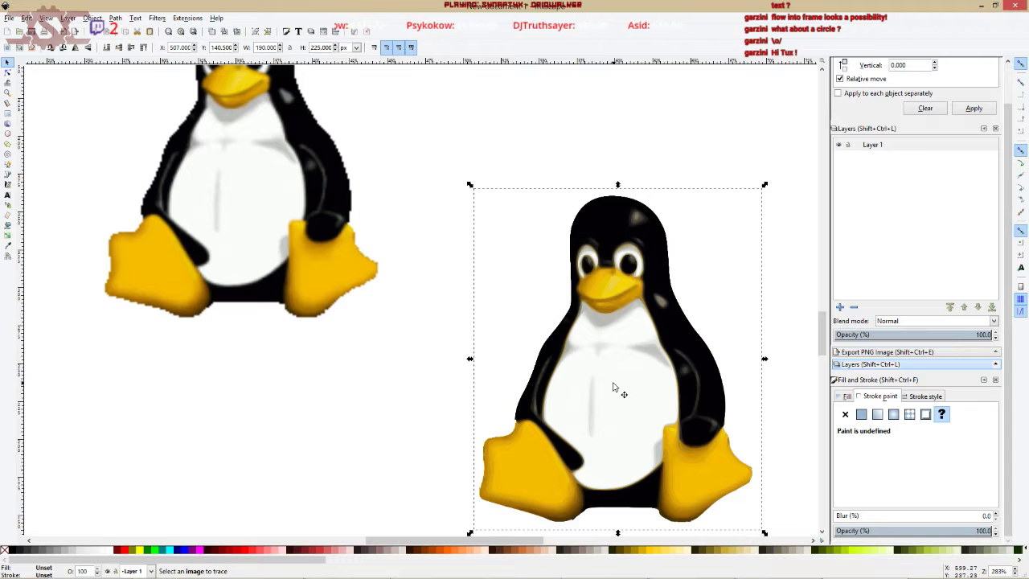
drag(587, 354, 558, 351)
ctrl+scroll(605, 344, down, 2)
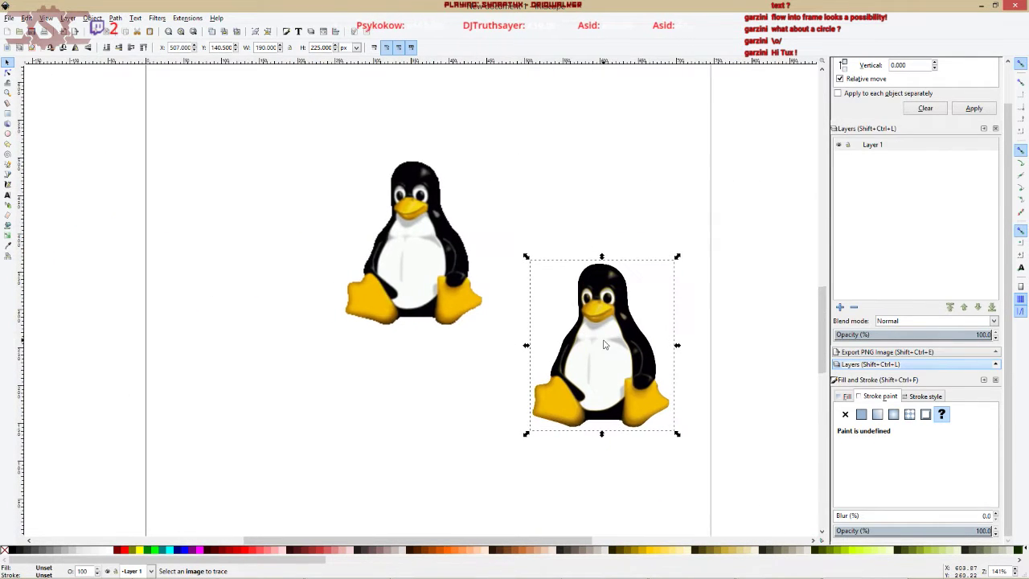
Examine the nodes of the traced penguin's outline, black body, beak and feet paths with the node editing tool.
click(7, 73)
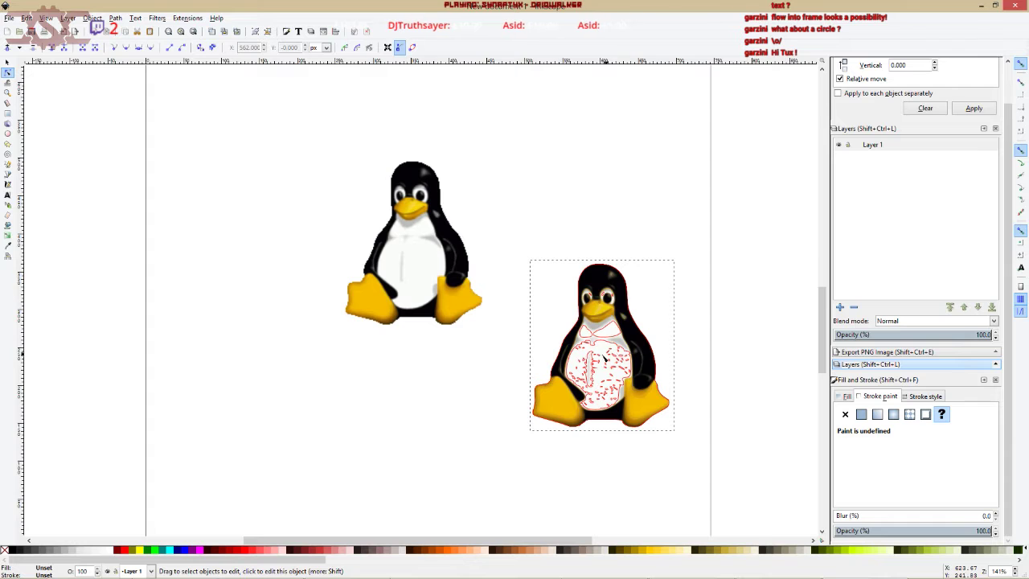
scroll(604, 359, up, 3)
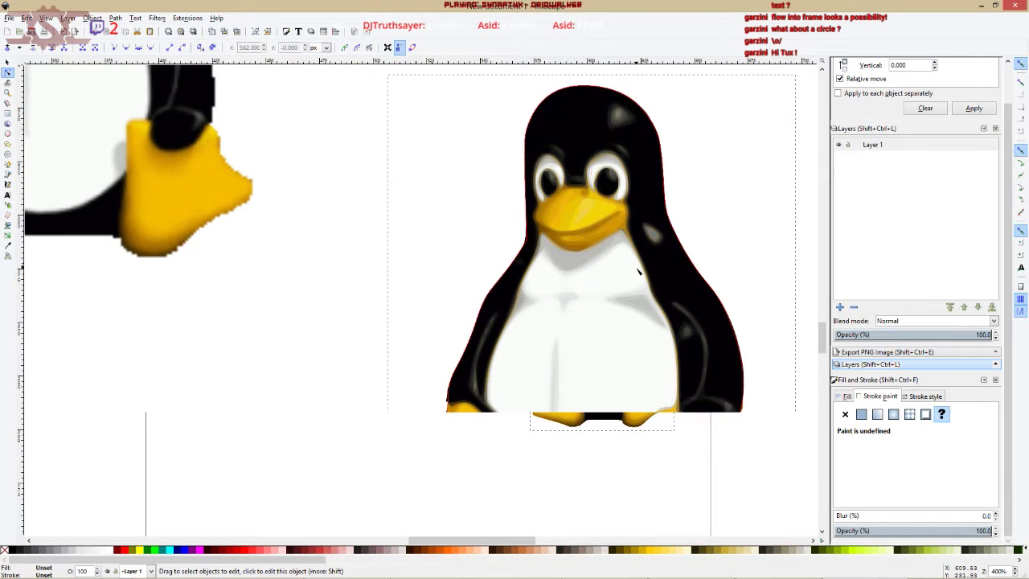
click(609, 298)
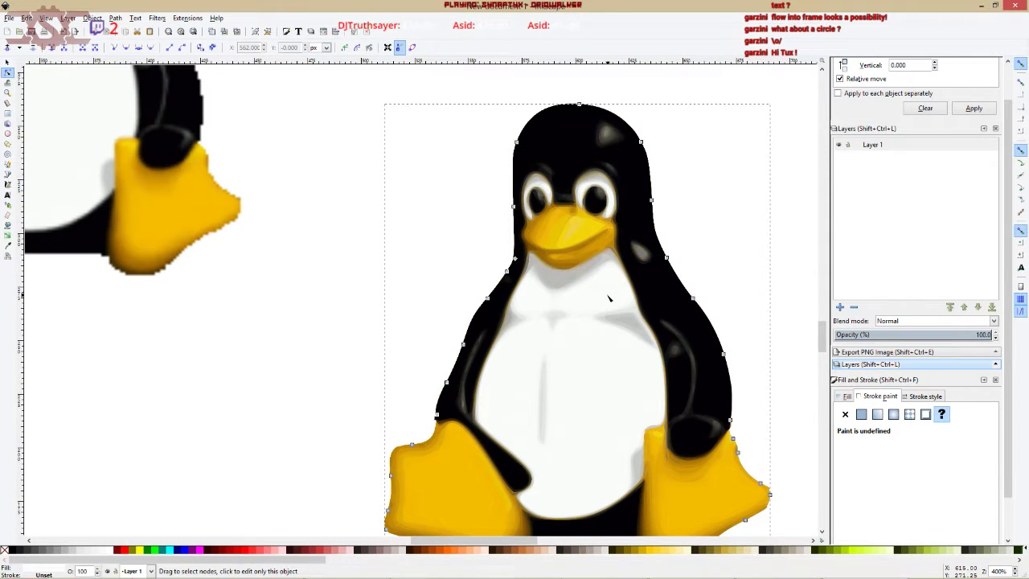
click(605, 143)
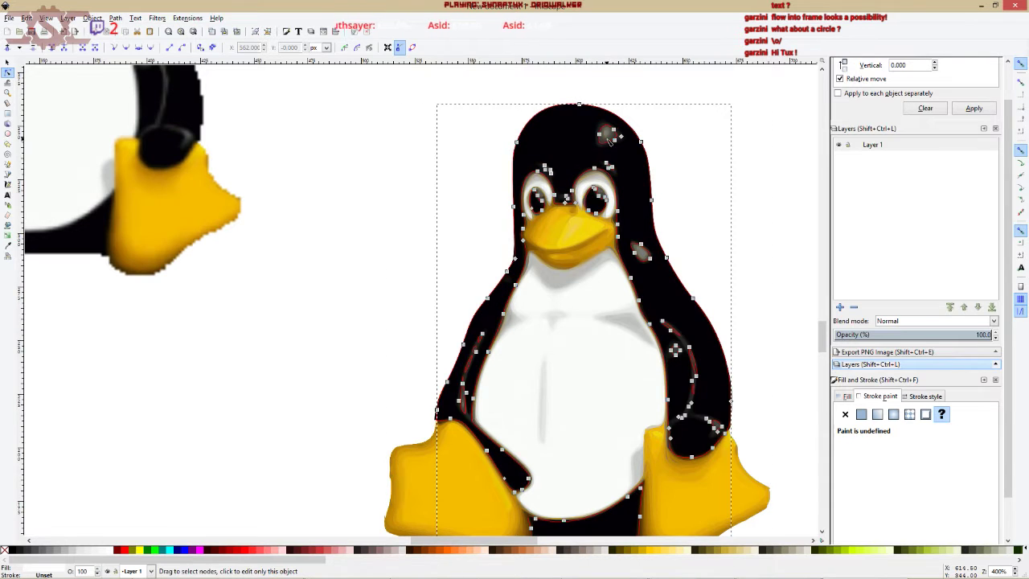
click(573, 252)
click(551, 234)
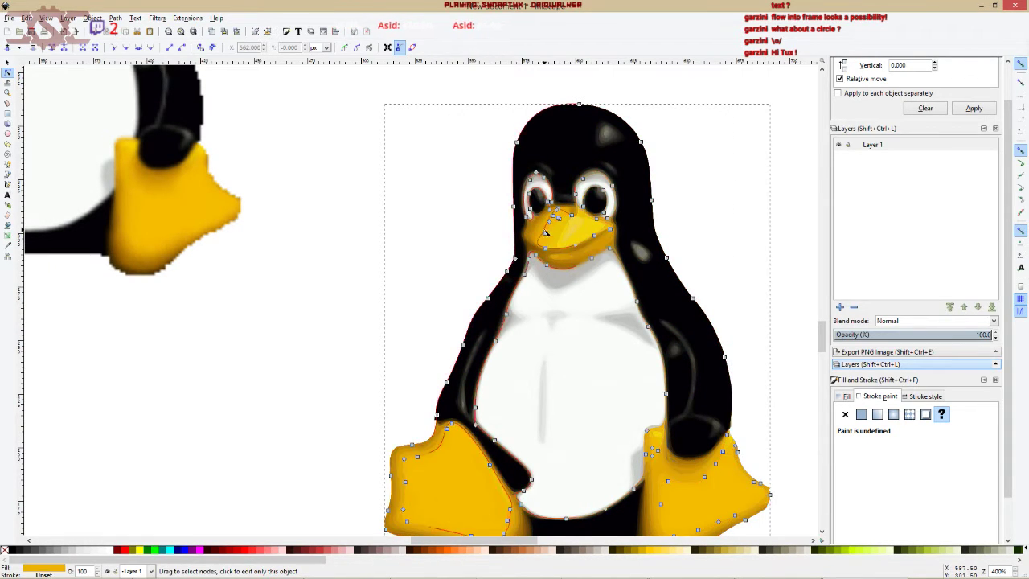
ctrl+scroll(550, 276, down, 2)
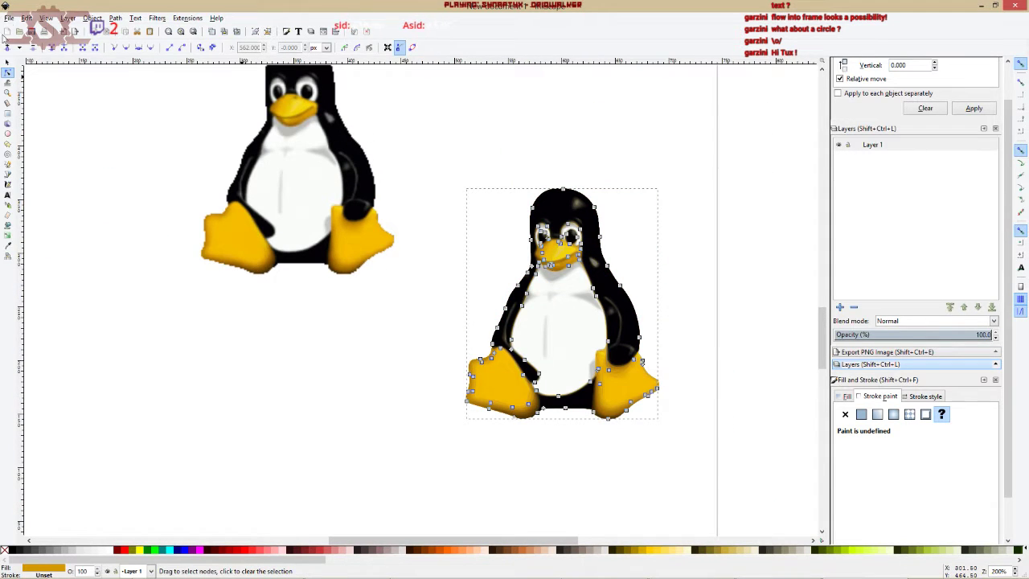
Select the whole traced penguin and ungroup it into its separate colour paths.
click(7, 62)
drag(431, 112, 684, 471)
right_click(552, 267)
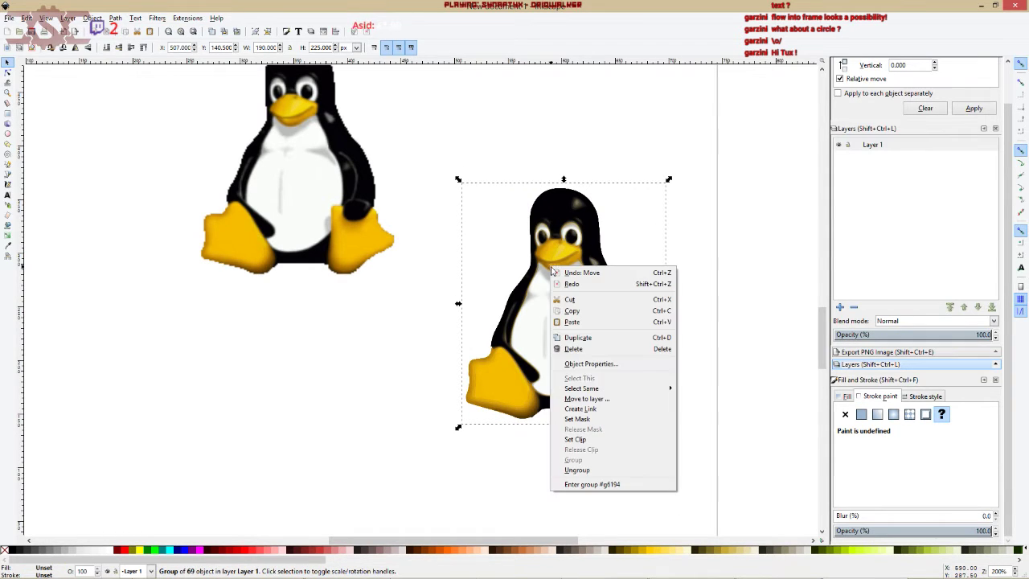
click(577, 472)
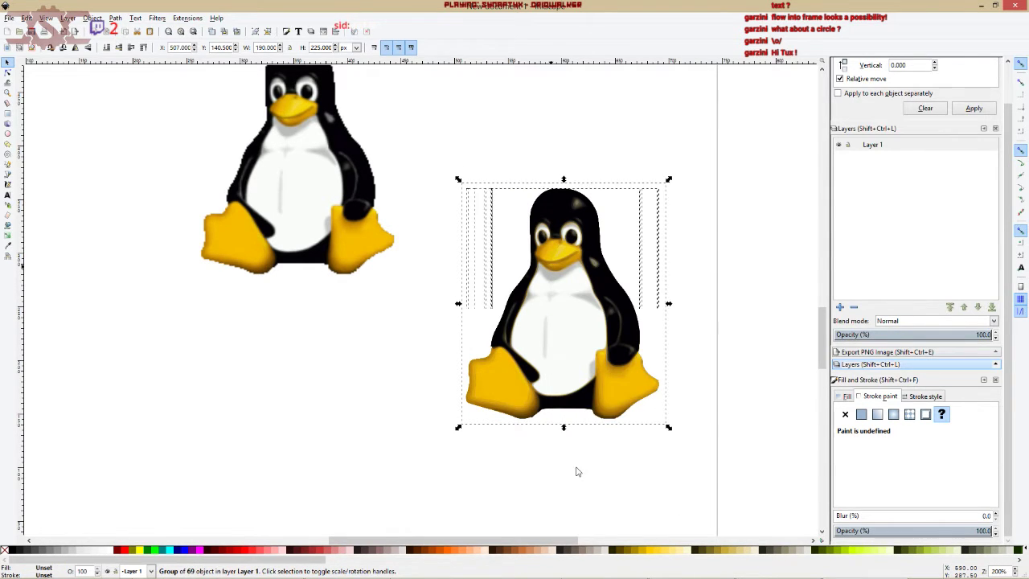
Pull several of the traced penguin's stacked yellow, brown and black paths apart and spread them around it.
click(417, 392)
drag(495, 385, 286, 429)
click(560, 355)
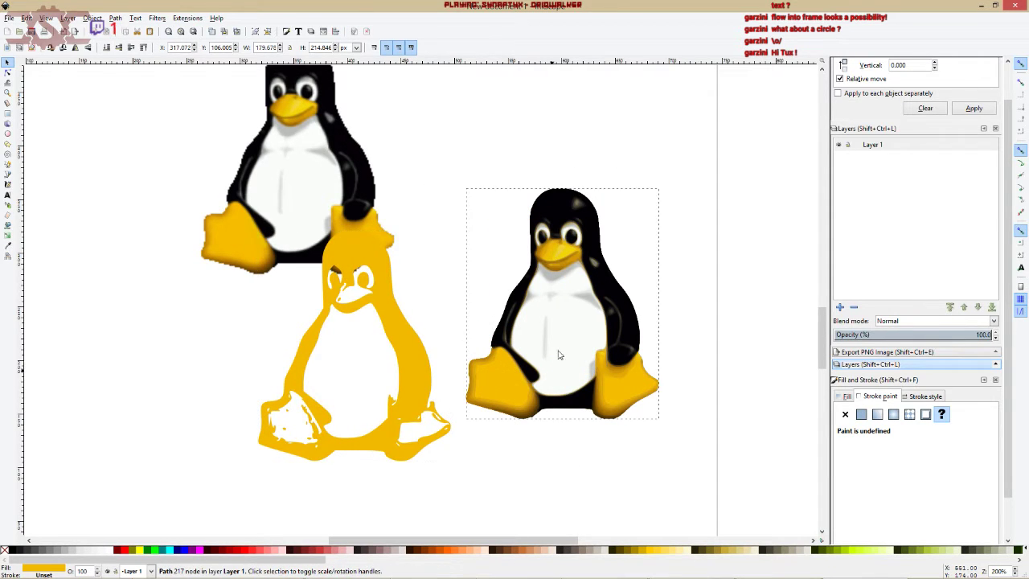
drag(560, 355, 657, 270)
drag(510, 393, 480, 270)
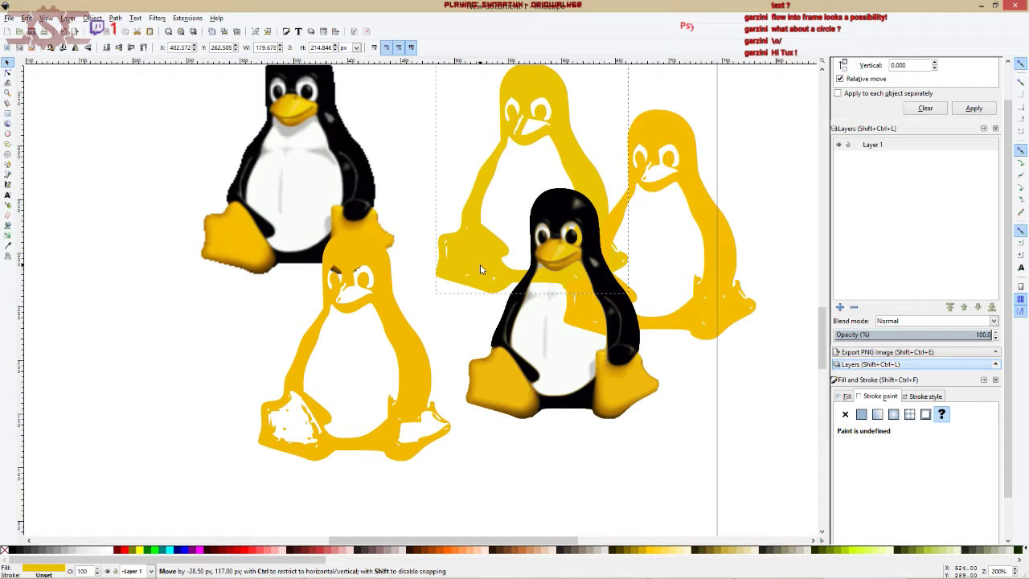
drag(644, 393, 748, 445)
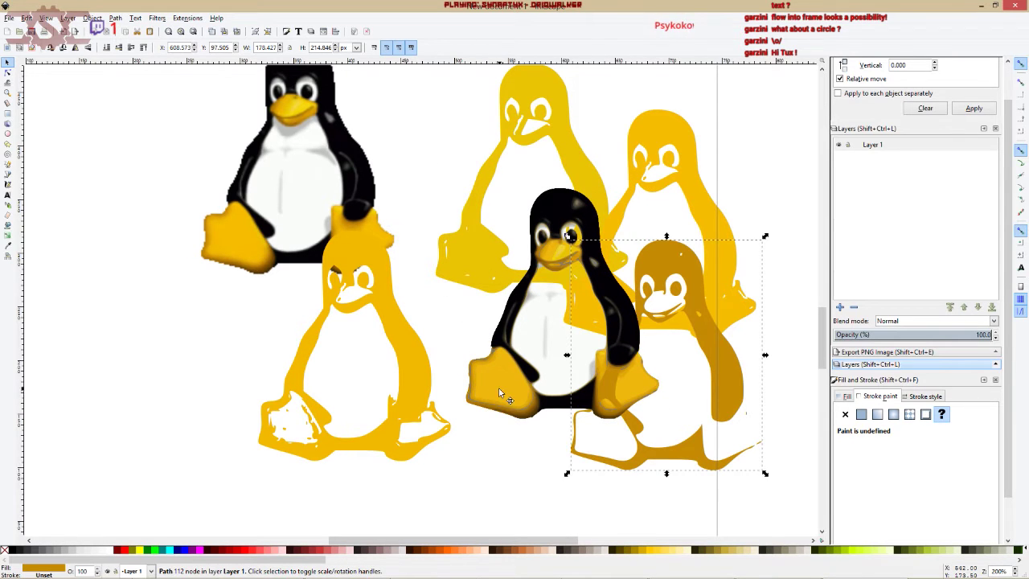
drag(499, 393, 473, 434)
drag(613, 353, 786, 264)
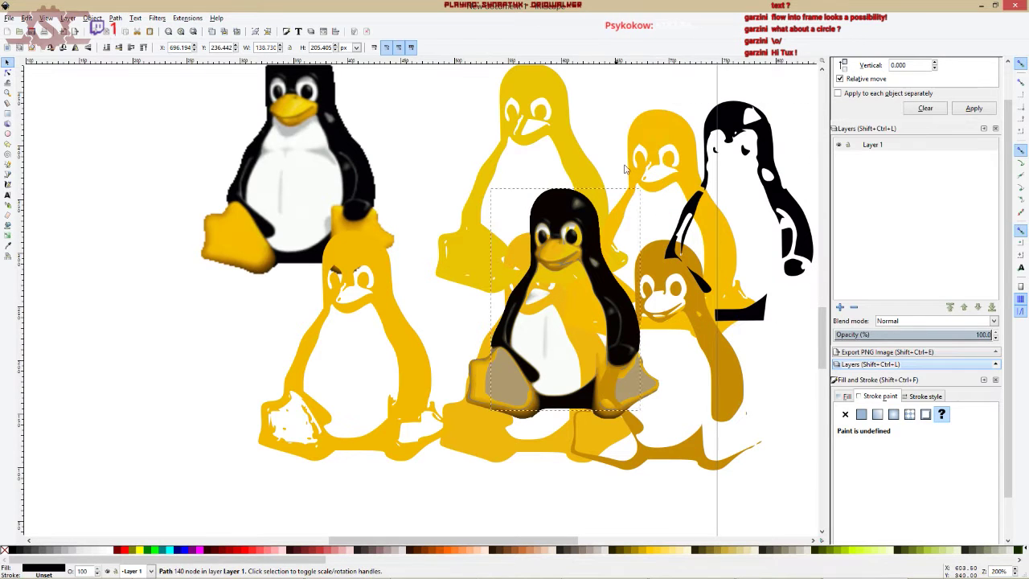
Pull two more black paths off the stacked trace, one toward the original bitmap and one to the opposite side.
drag(558, 208, 370, 258)
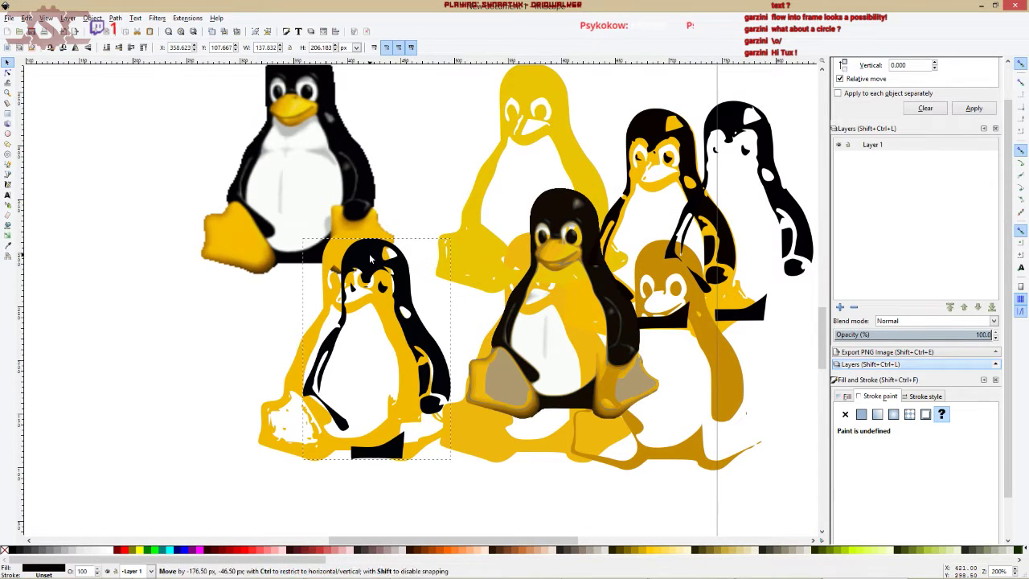
drag(563, 269, 665, 347)
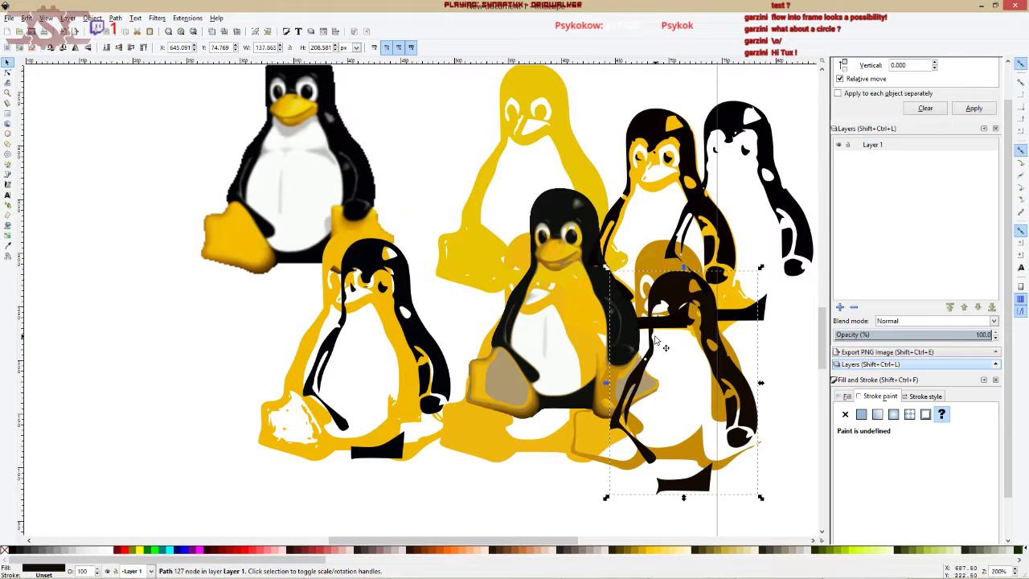
Undo the moves of the traced penguin's paths, restore it as one group and delete it.
key(ctrl+z)
key(ctrl+z)
key(ctrl+z)
key(ctrl+z)
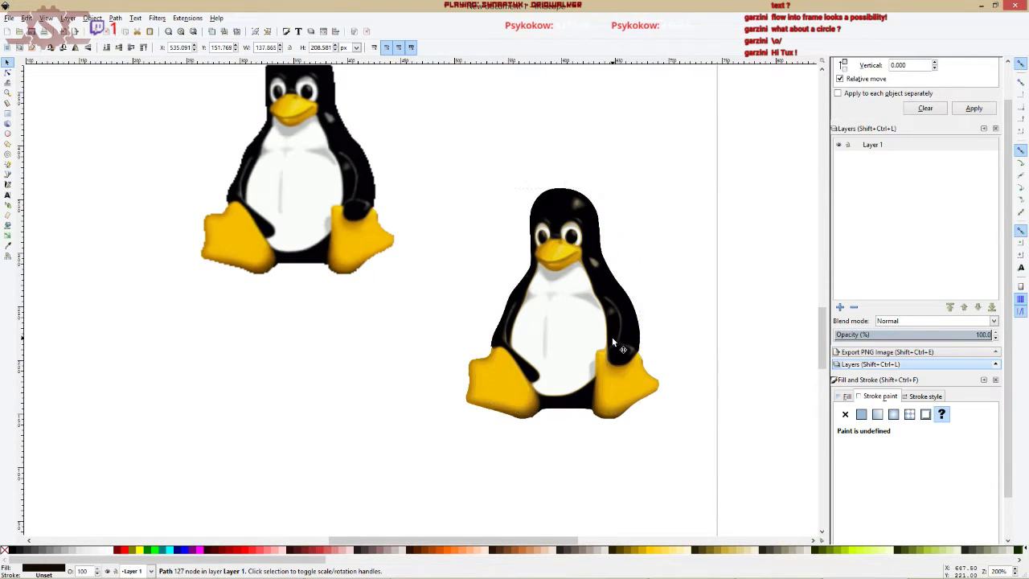
key(Escape)
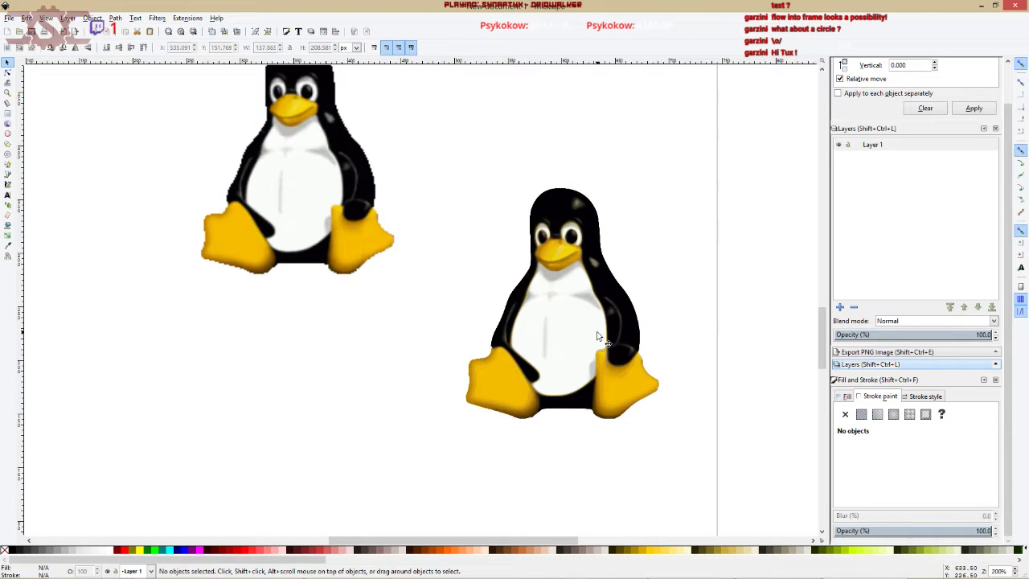
click(621, 336)
key(Delete)
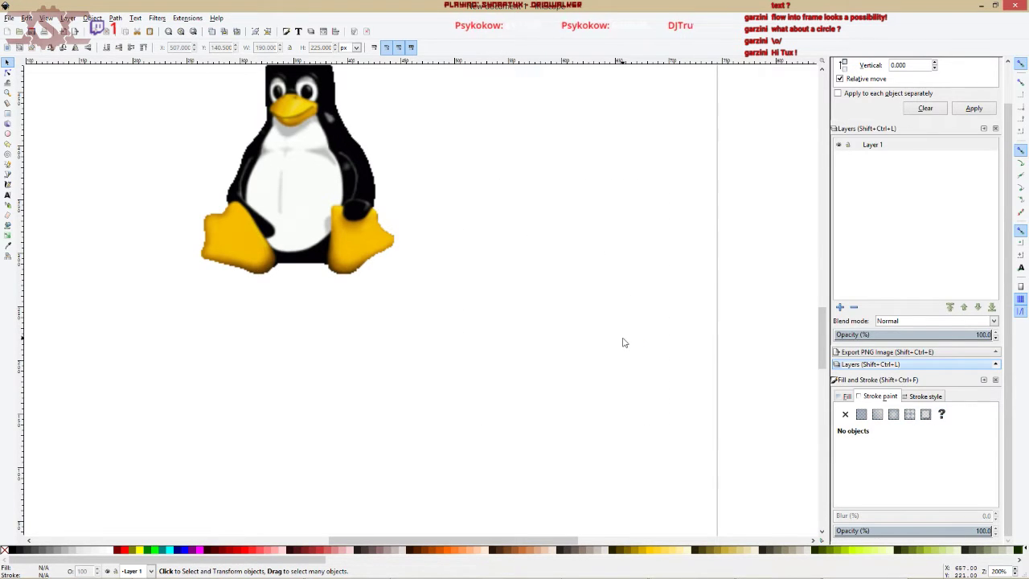
Select the original Tux bitmap and open Trace Bitmap for it, keeping the dialog clear of the image.
ctrl+scroll(545, 400, up, 1)
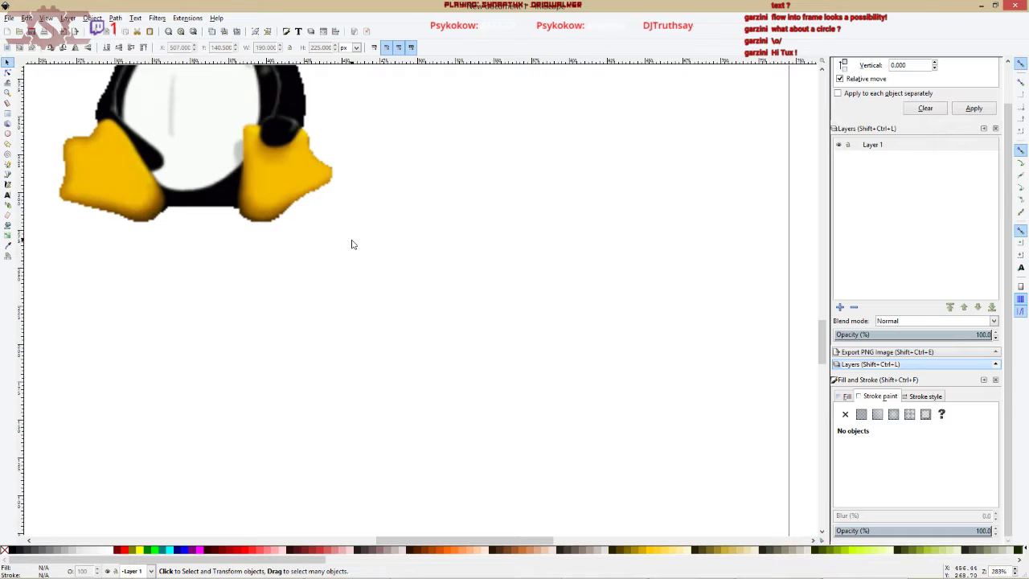
ctrl+scroll(406, 338, down, 5)
scroll(414, 342, up, 1)
scroll(418, 344, left, 2)
click(442, 346)
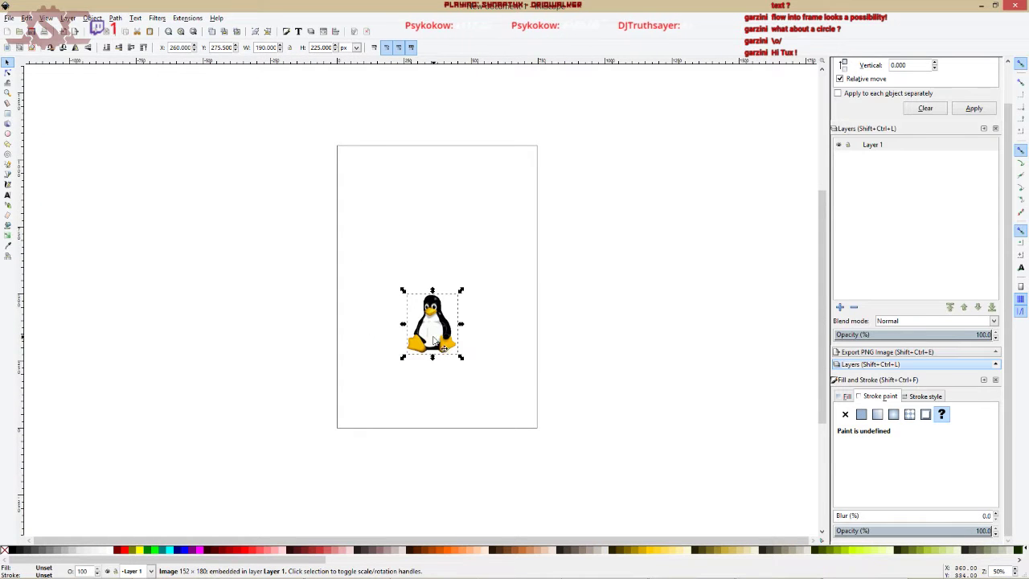
click(135, 18)
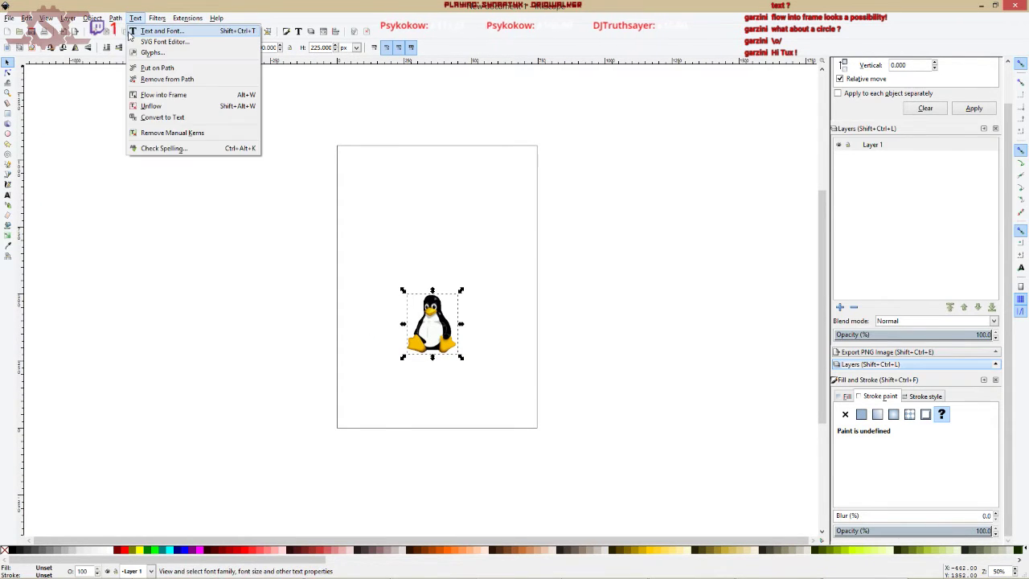
mouse_move(115, 18)
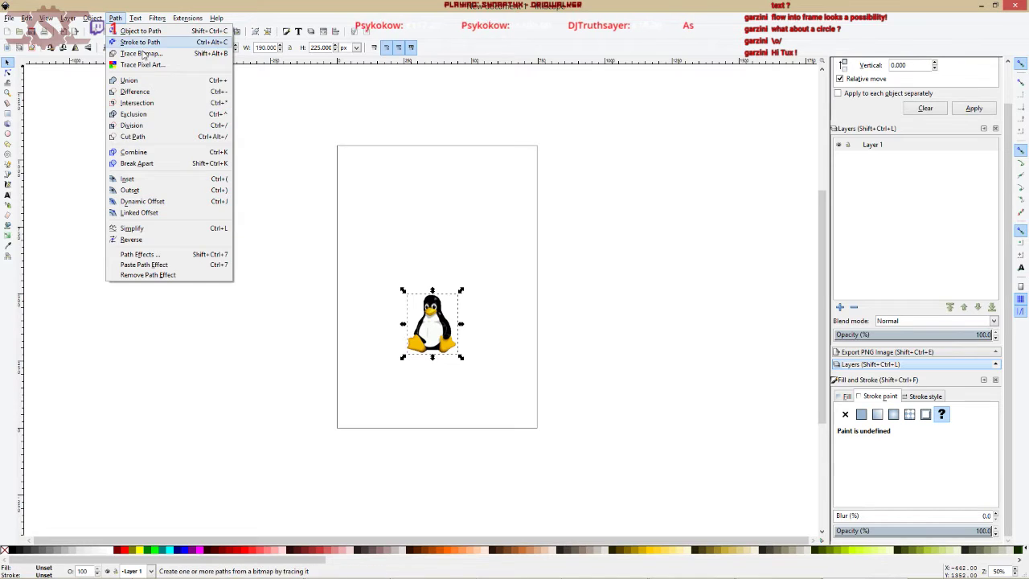
click(143, 54)
mouse_move(844, 104)
mouse_down()
mouse_move(756, 181)
mouse_move(706, 186)
mouse_up()
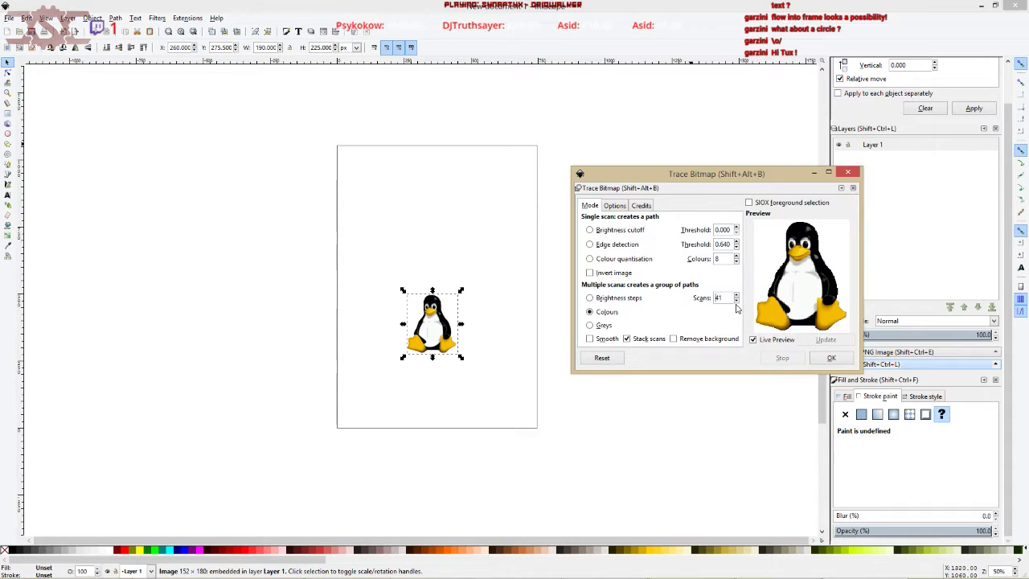
Lower the number of colour scans step by step to 2 while checking the live trace preview.
click(735, 301)
click(736, 300)
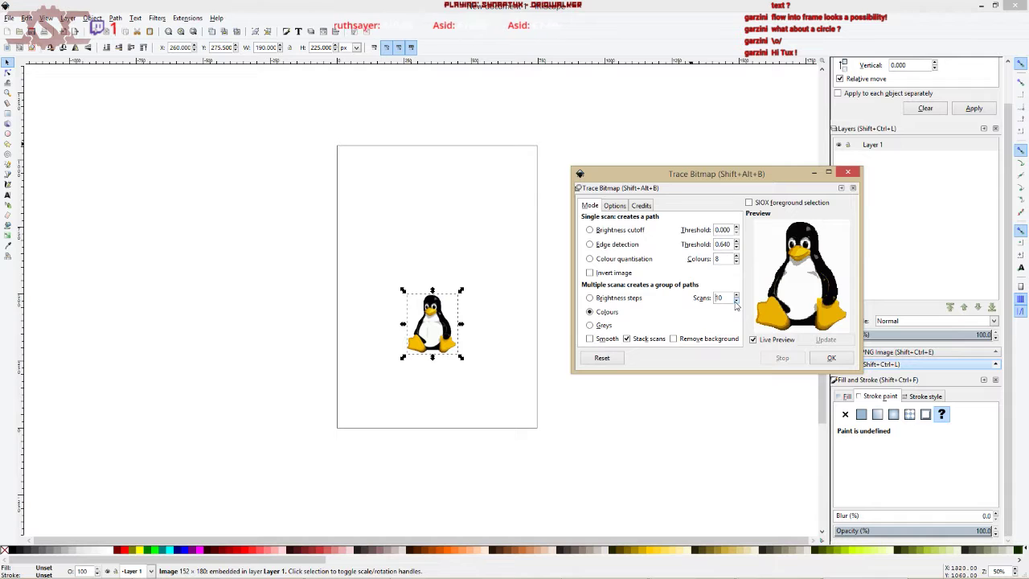
click(738, 301)
click(738, 302)
click(738, 302)
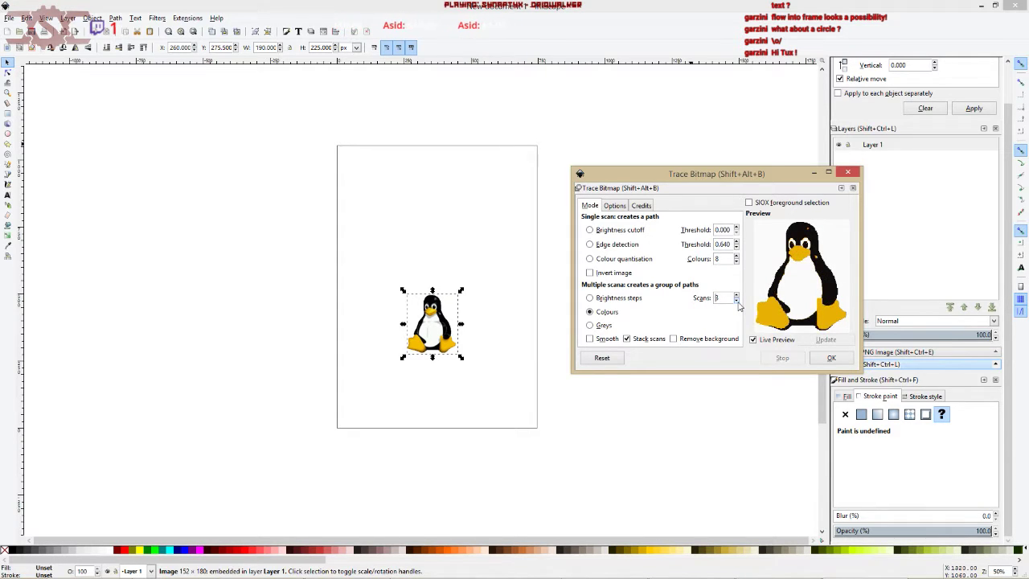
click(736, 302)
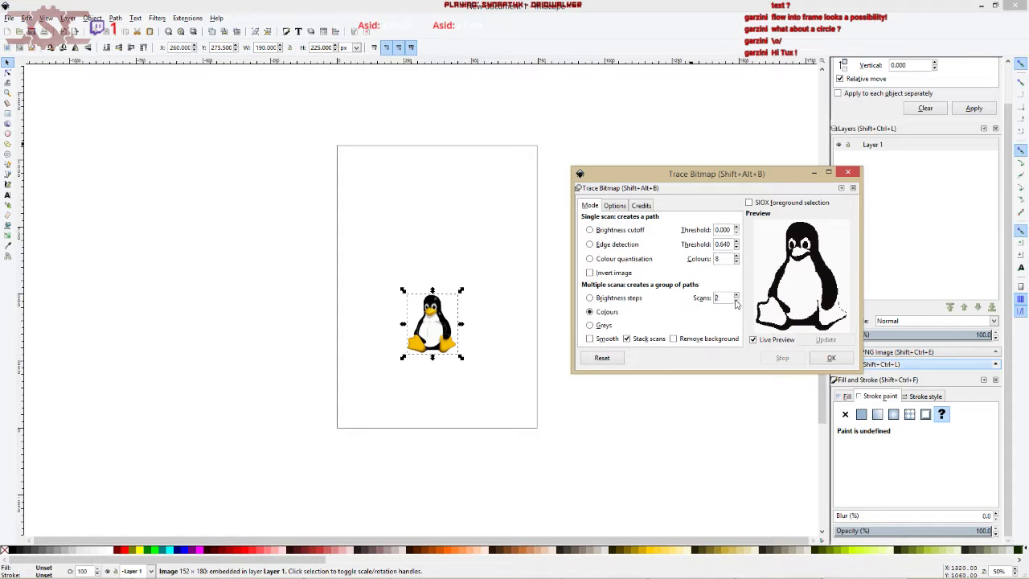
Compare trace previews by raising the colour scans from 3 through 5 to 8 and beyond, and bring them back to 5.
click(735, 296)
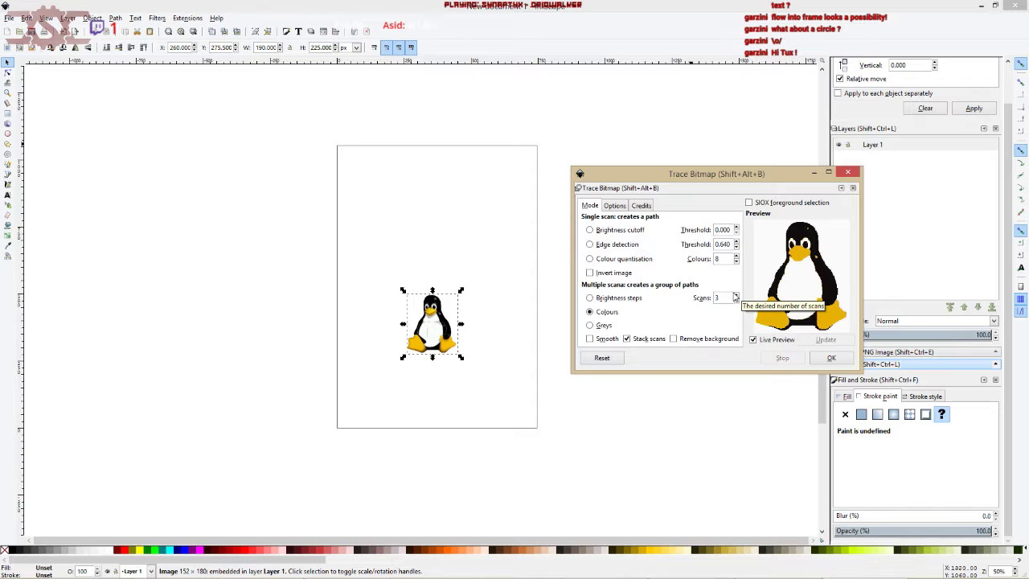
click(735, 296)
click(735, 295)
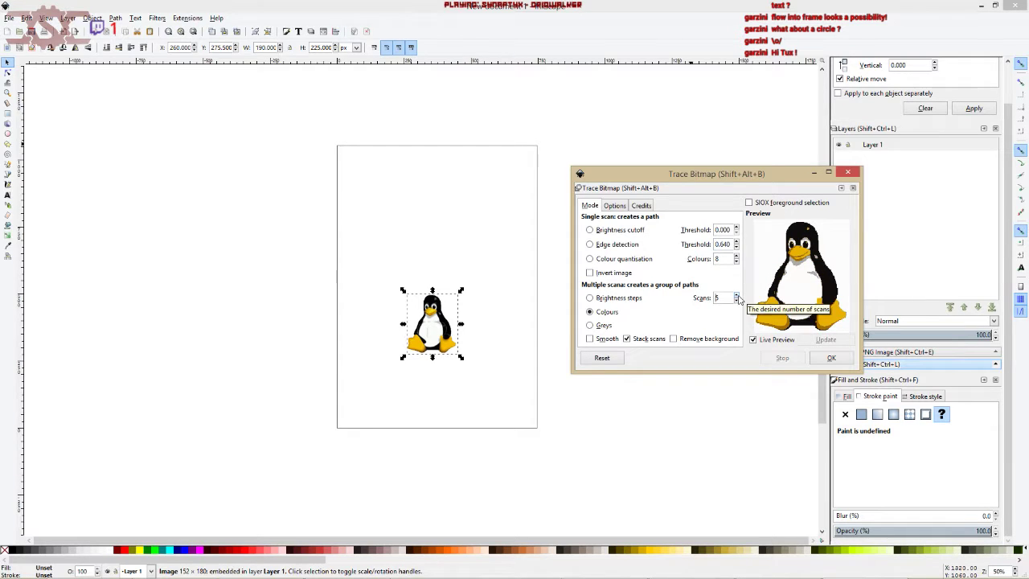
click(736, 295)
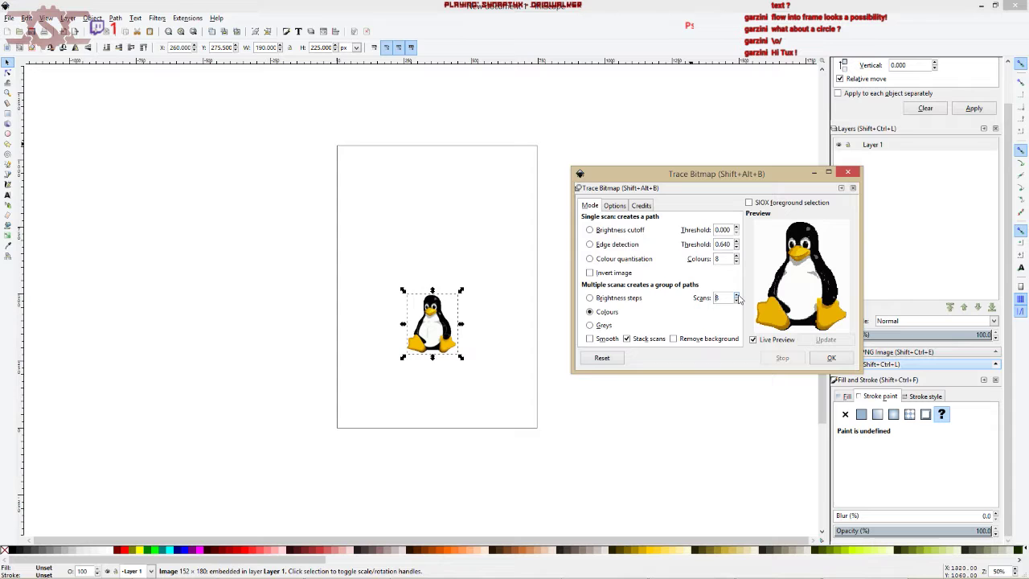
scroll(739, 299, up, 14)
scroll(738, 301, down, 3)
scroll(738, 301, down, 15)
scroll(739, 301, down, 2)
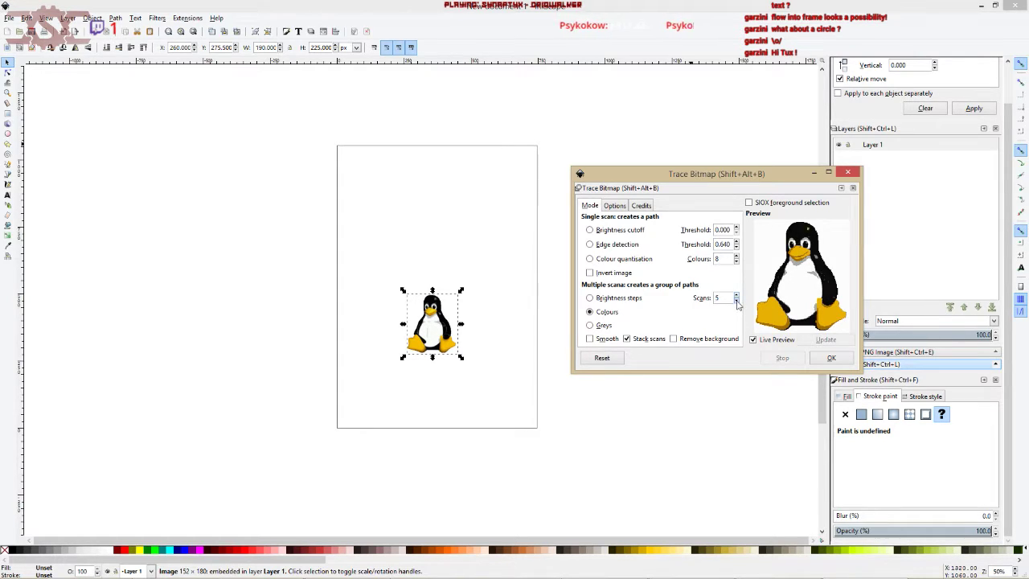
Trace the Tux bitmap in colours with 5 stacked scans and close the trace dialog.
scroll(738, 303, down, 1)
click(737, 296)
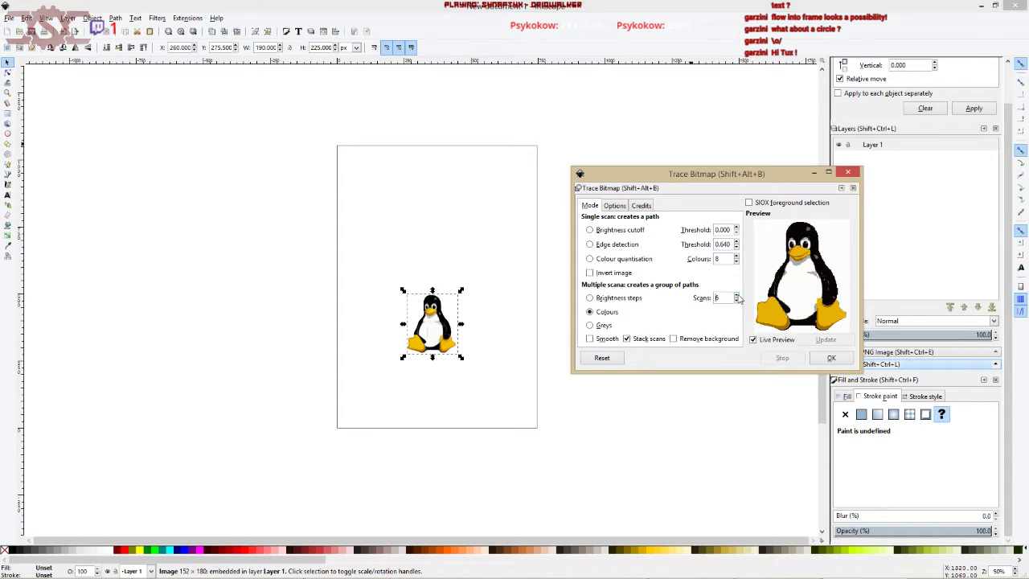
key(Return)
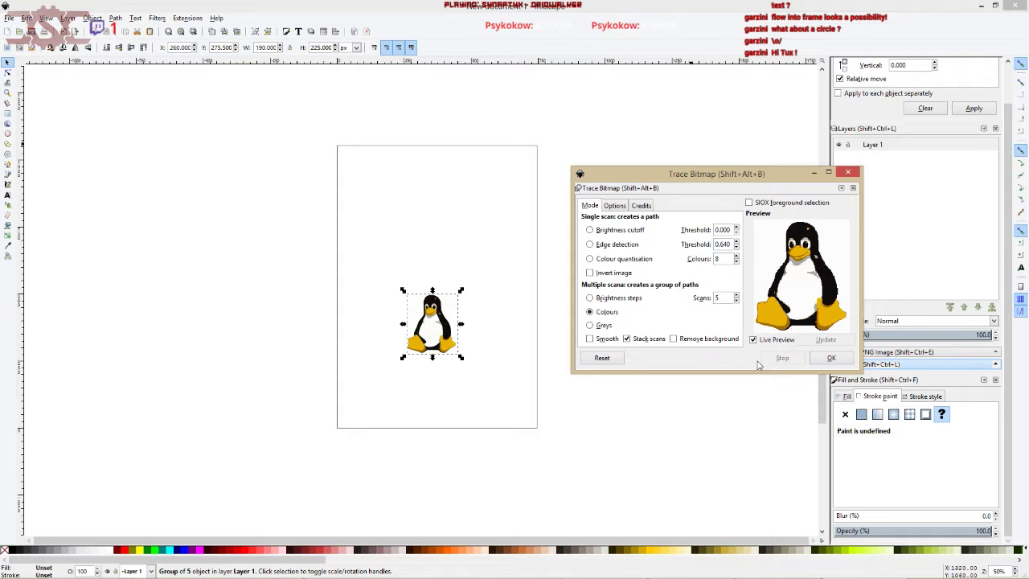
scroll(424, 335, up, 2)
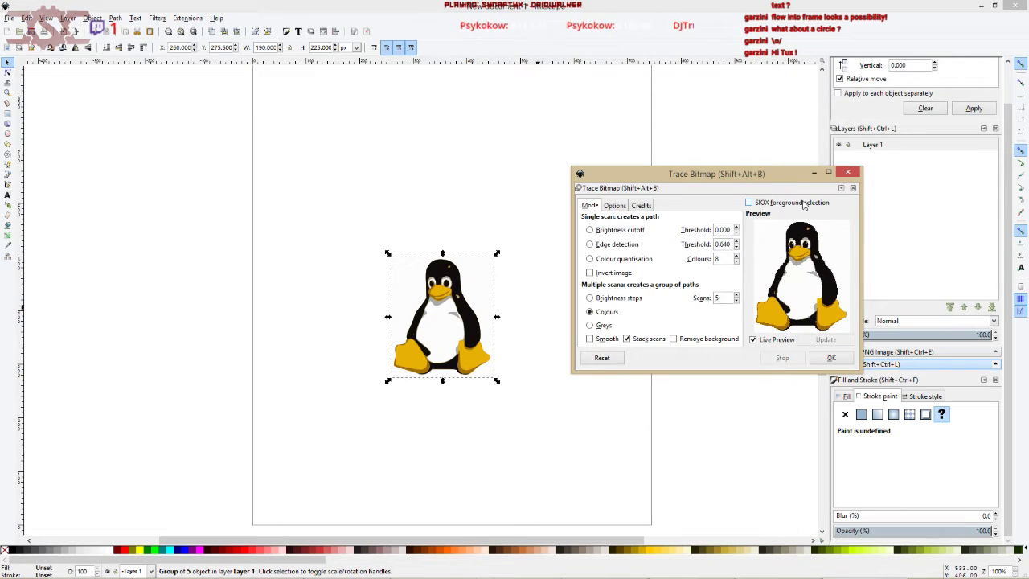
click(845, 174)
Move the new trace diagonally above the original bitmap, clear of it, and ungroup it into its five paths.
drag(473, 330, 600, 211)
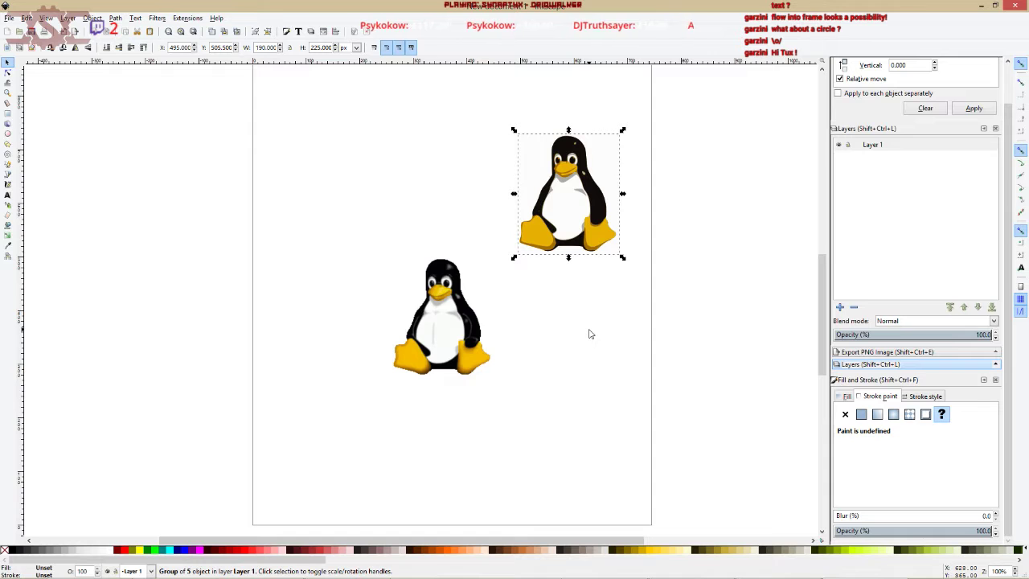
scroll(591, 296, up, 1)
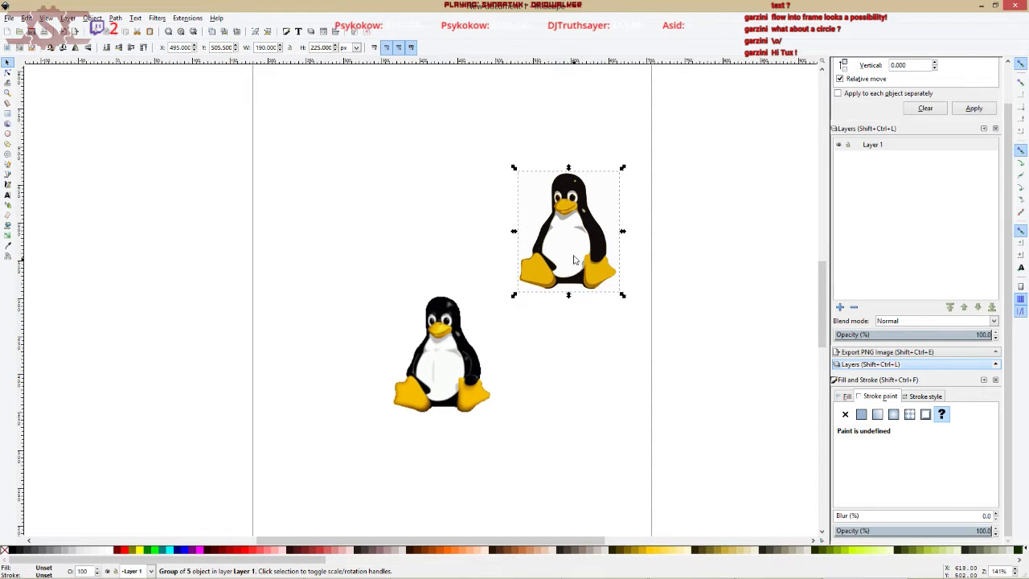
right_click(576, 227)
right_click(606, 239)
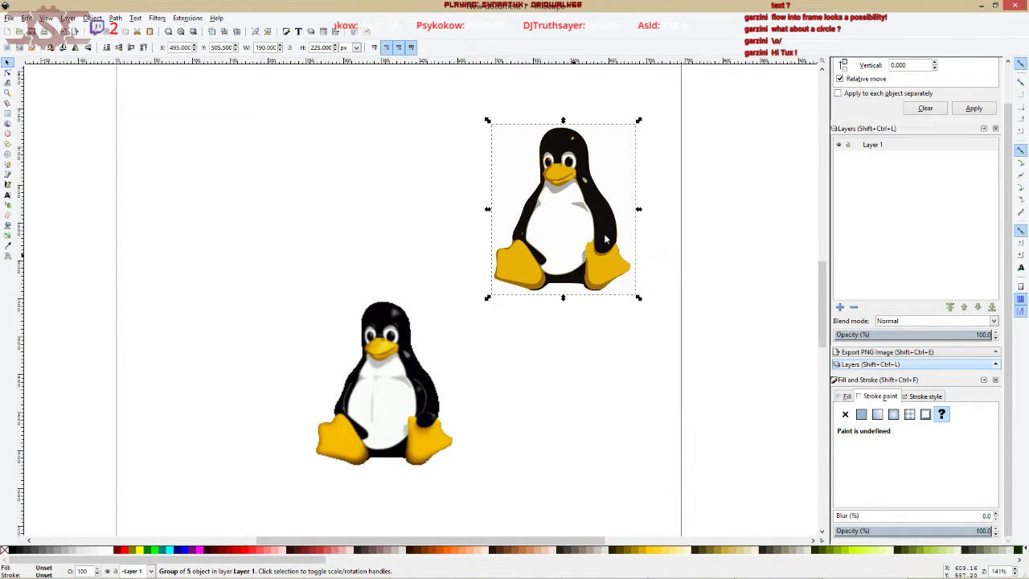
right_click(599, 234)
click(619, 440)
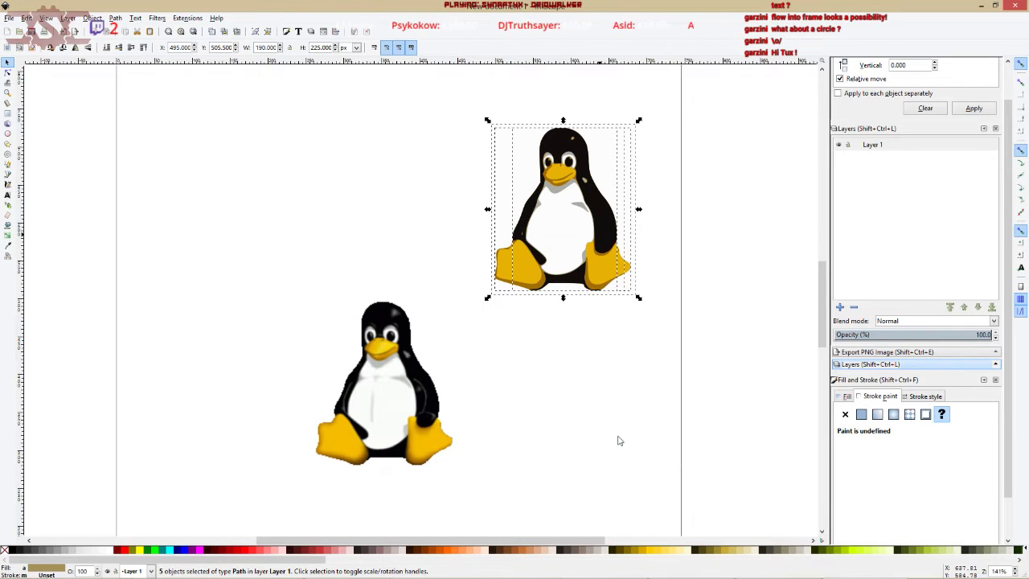
Pull the trace's brown, black, yellow, grey and white background paths apart to show its separate colour layers.
drag(537, 328, 525, 370)
click(627, 372)
scroll(545, 352, up, 2)
drag(556, 320, 644, 433)
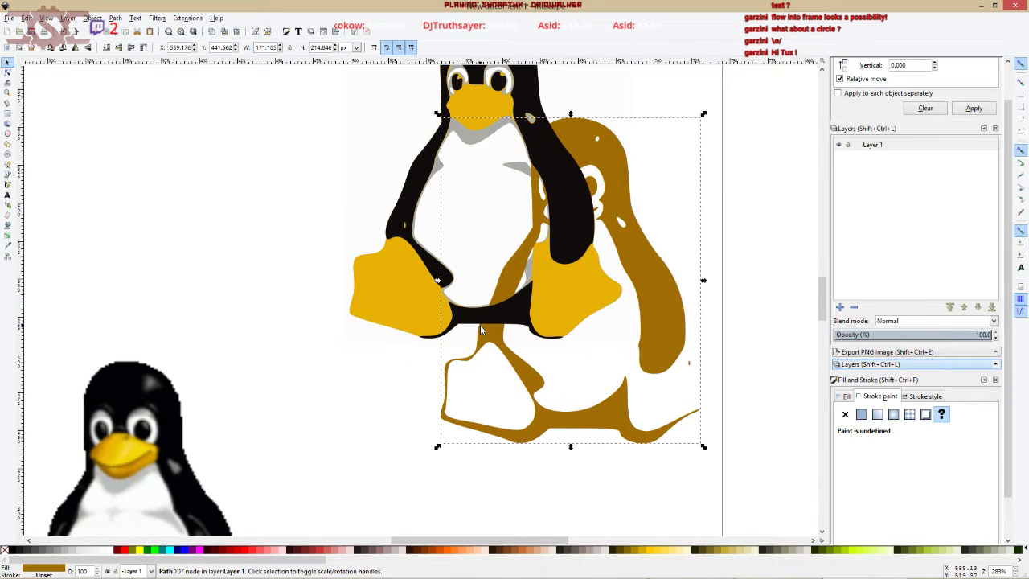
scroll(480, 327, down, 1)
drag(587, 340, 611, 448)
drag(488, 321, 669, 266)
click(481, 247)
drag(481, 248, 442, 275)
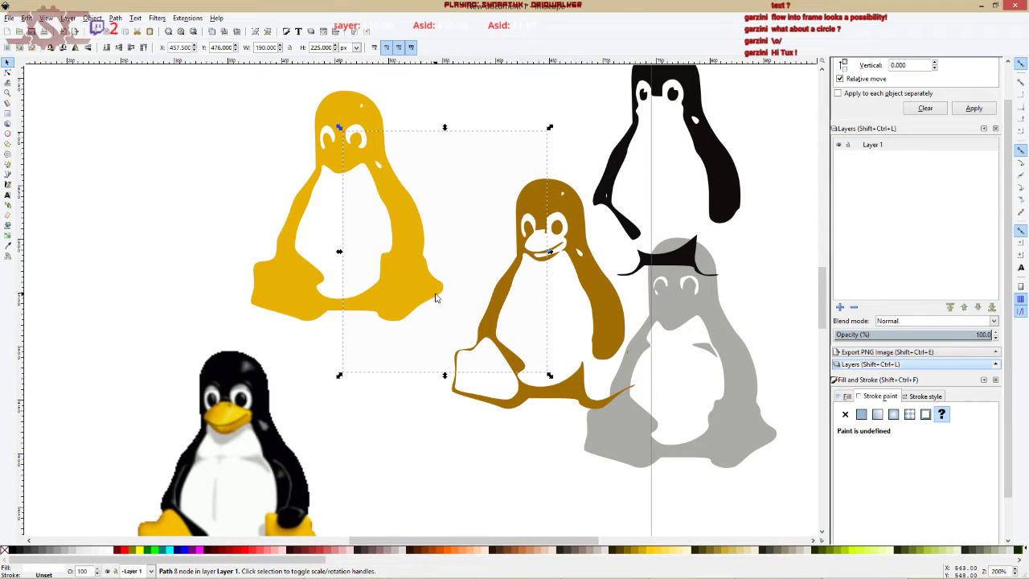
Undo the moves of the five colour paths so they stack into the traced penguin again.
key(ctrl+z)
key(ctrl+z)
key(ctrl+z)
key(ctrl+z)
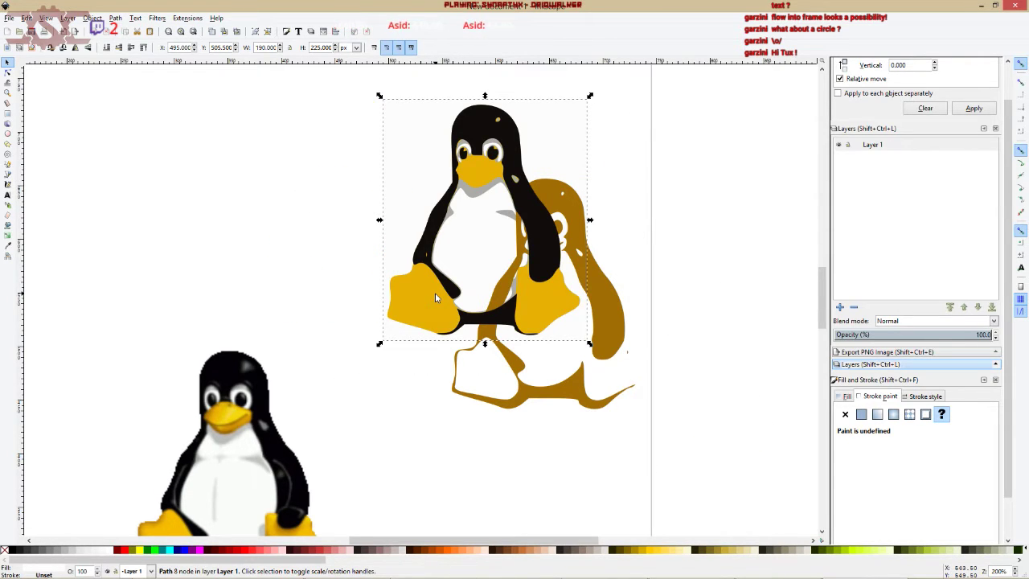
key(ctrl+z)
scroll(441, 303, down, 2)
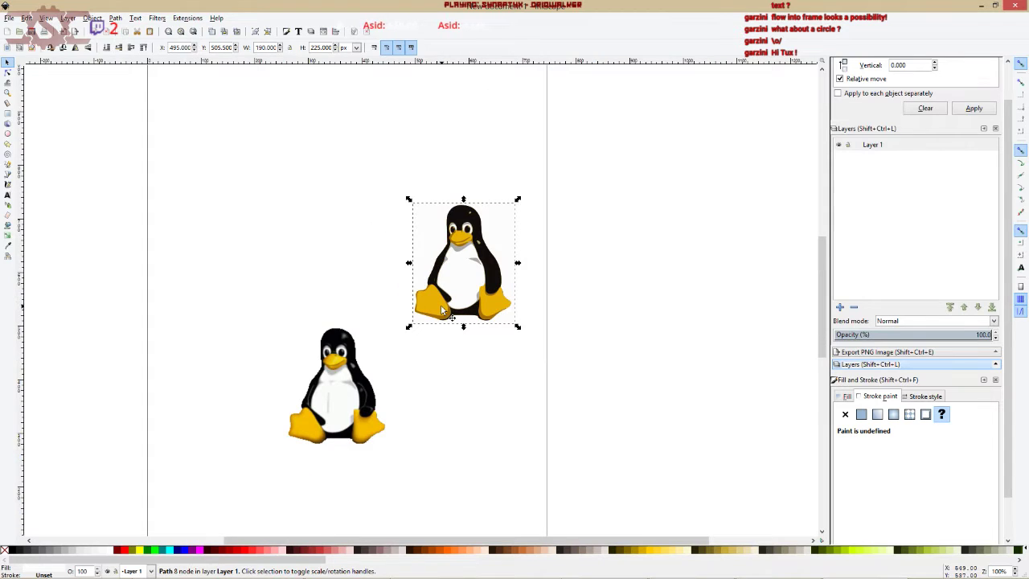
scroll(363, 270, left, 3)
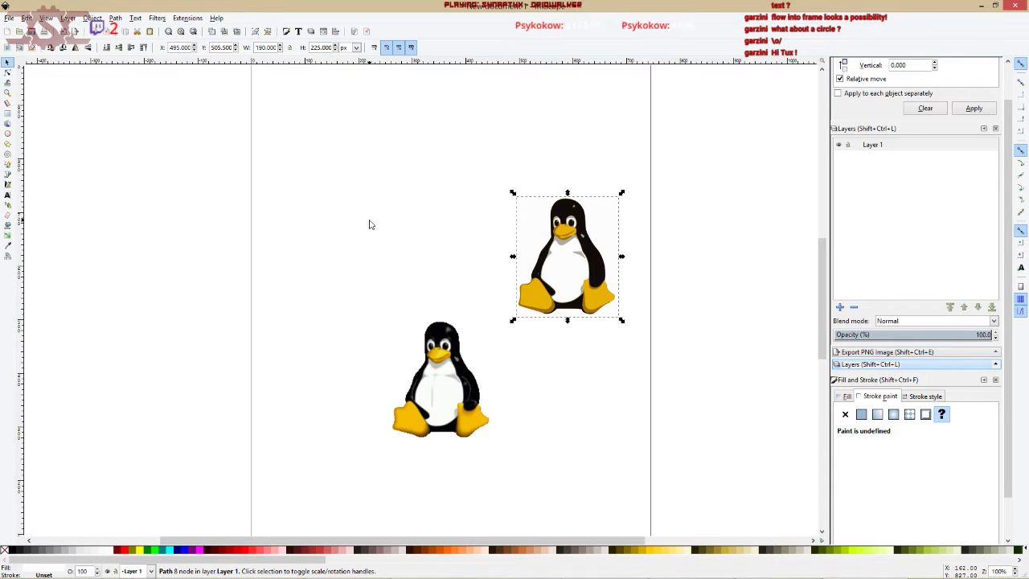
Select all the traced penguin's paths together with the original bitmap and delete them from the page.
drag(349, 168, 671, 412)
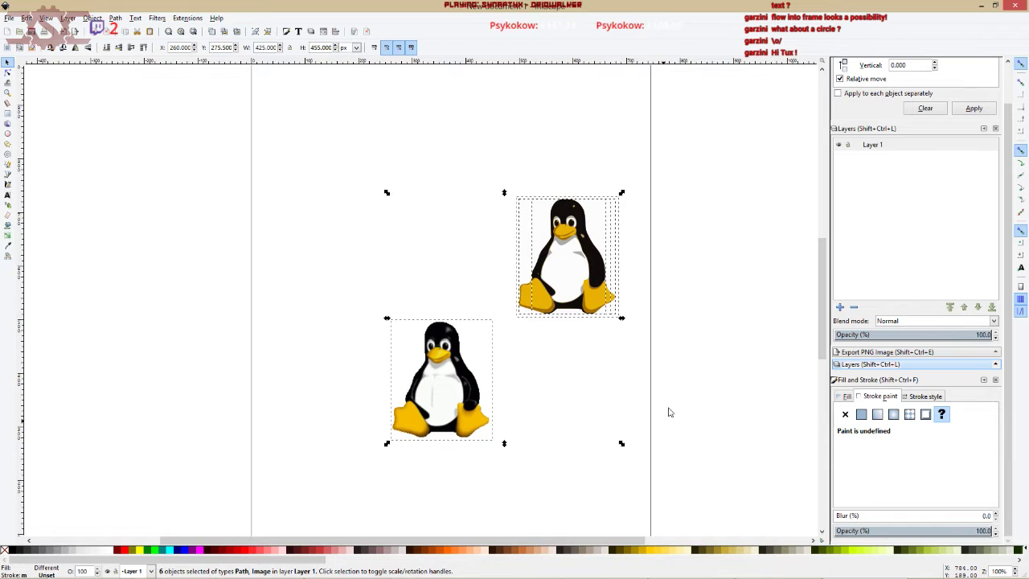
click(410, 249)
drag(355, 131, 683, 476)
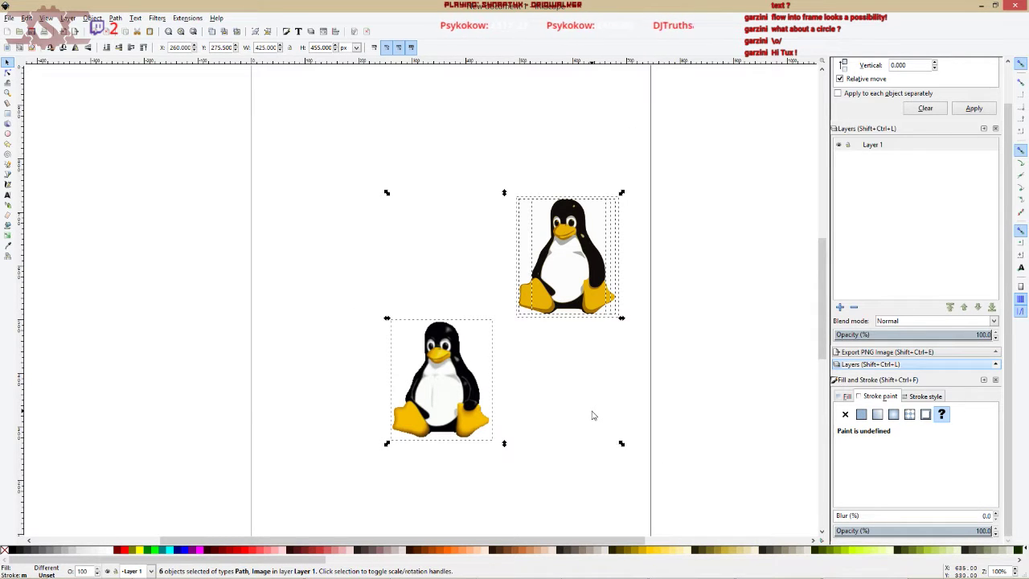
key(Delete)
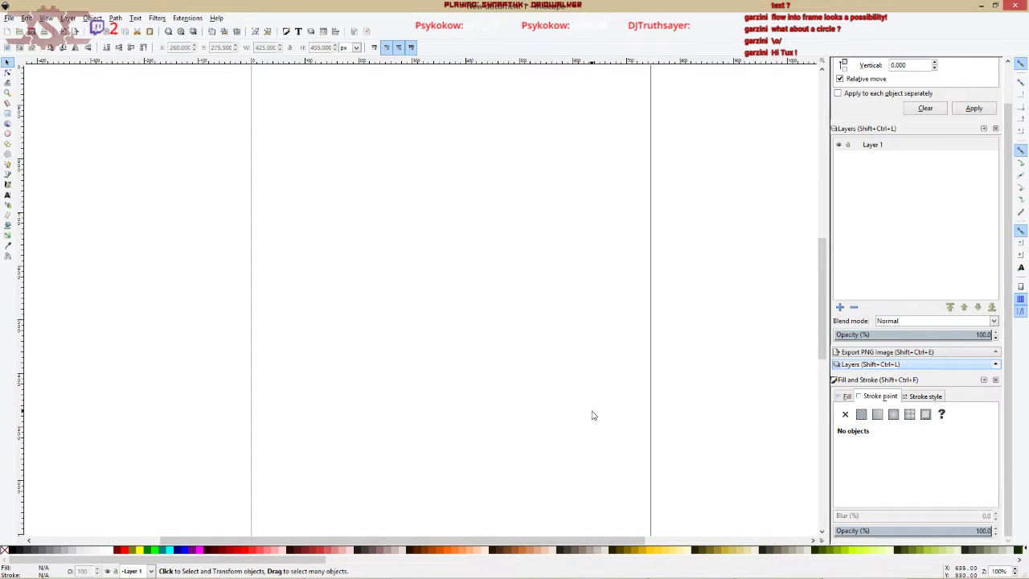
scroll(430, 310, down, 1)
drag(430, 310, 454, 304)
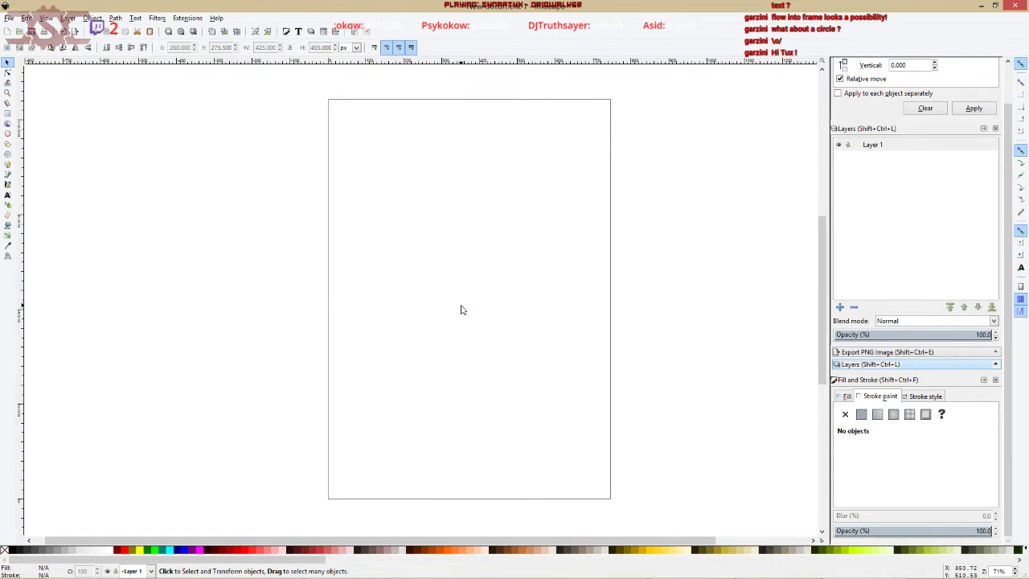
drag(1006, 441, 1007, 368)
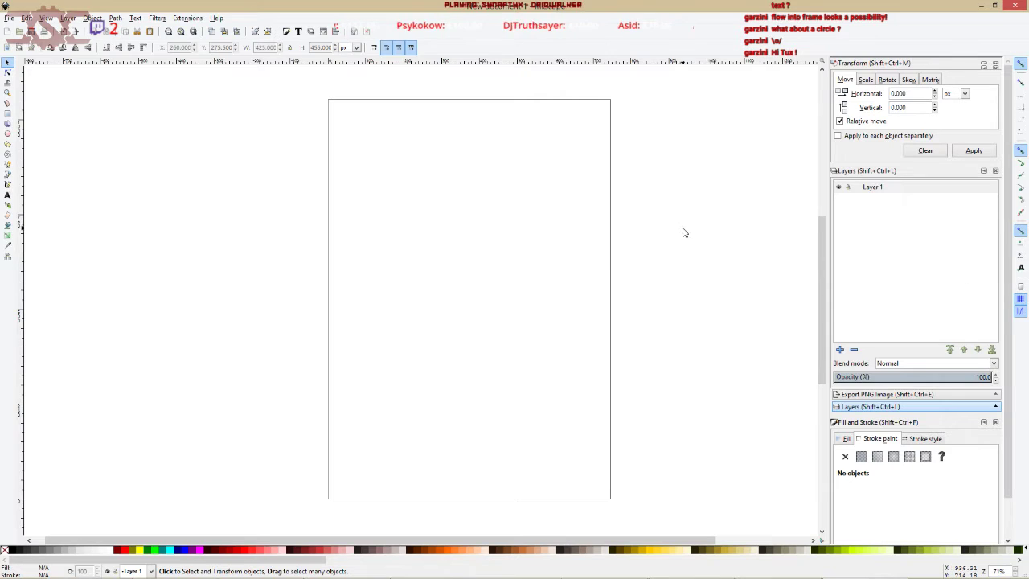
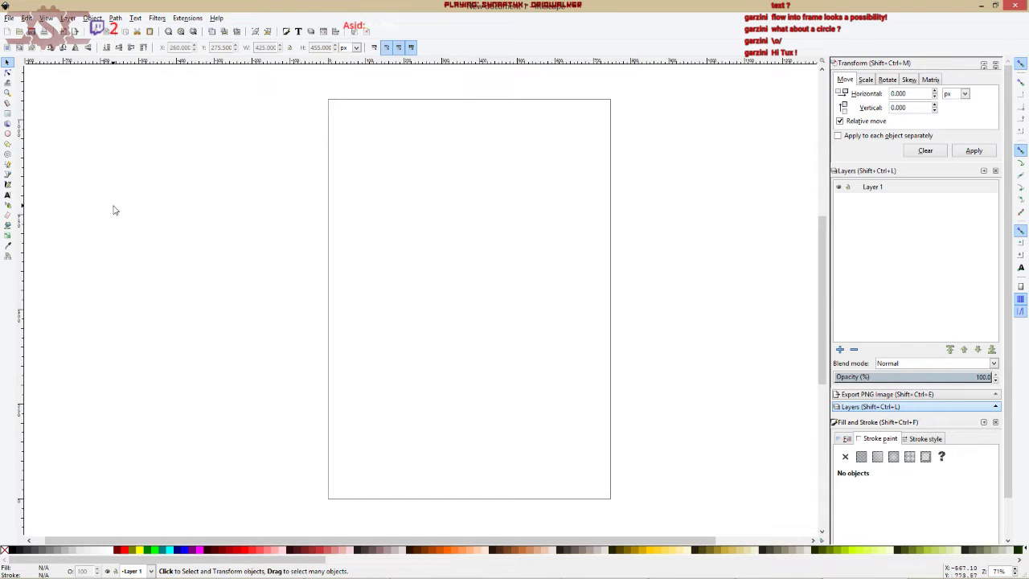
Import potrace-pl.png from Inkscape's tutorials folder onto the page as an embedded image and delete it again.
mouse_move(433, 573)
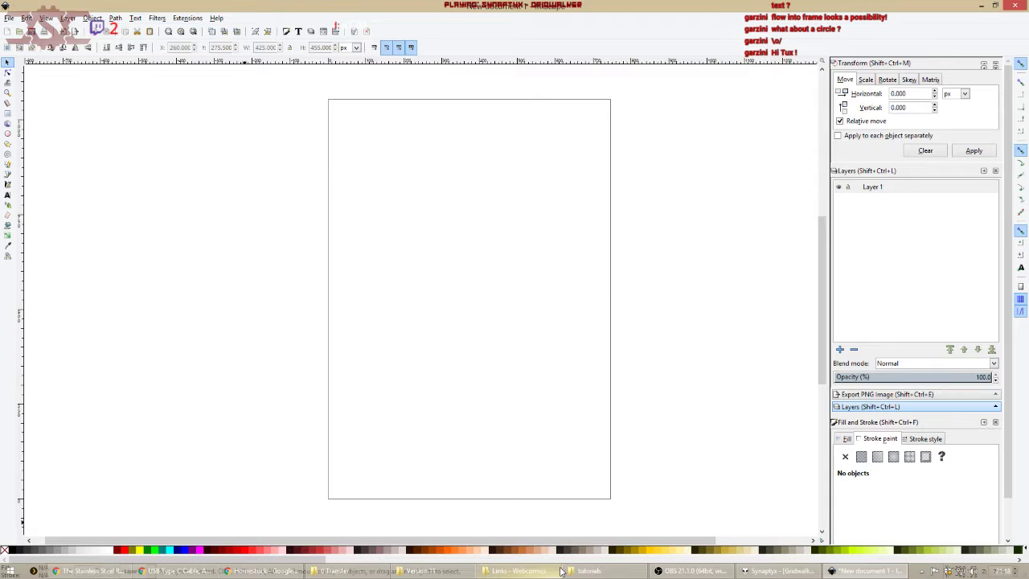
click(585, 571)
drag(979, 388, 981, 201)
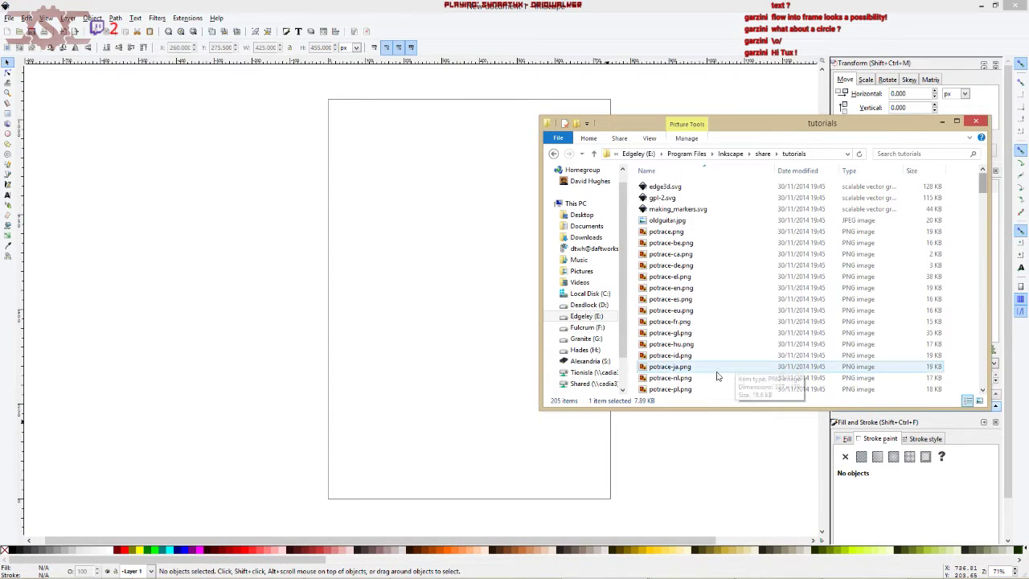
double_click(692, 390)
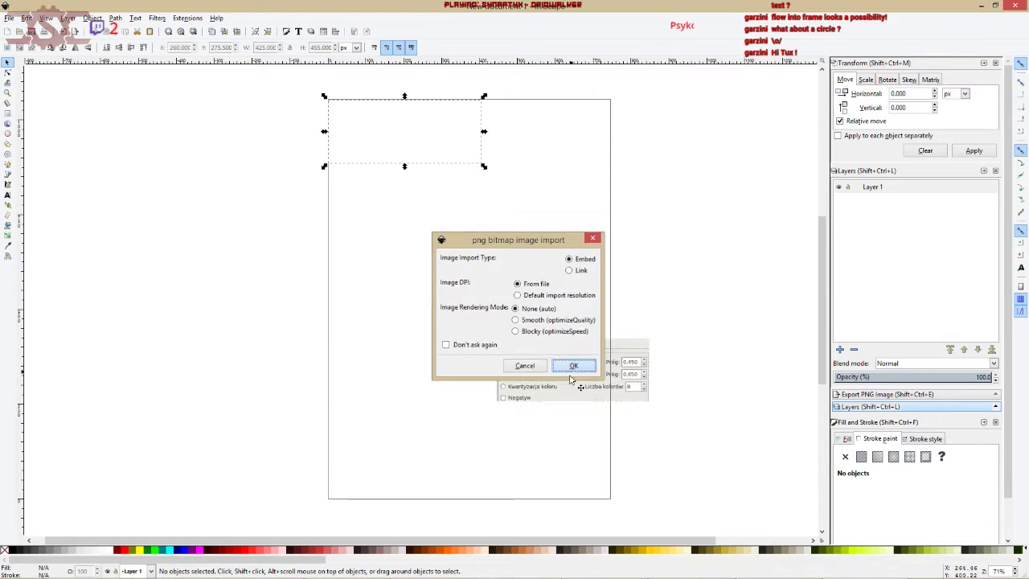
click(573, 366)
key(Delete)
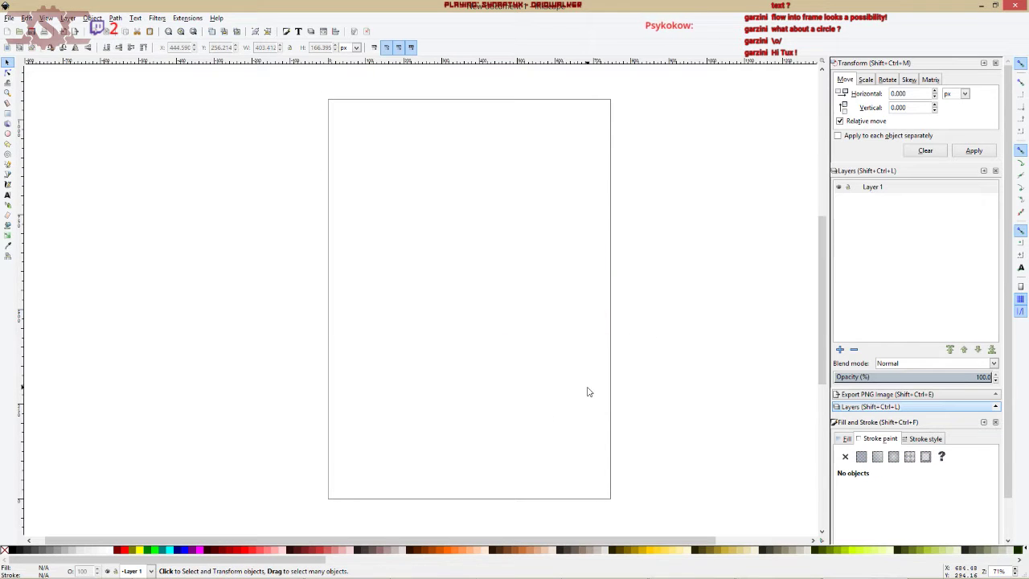
Switch to File Explorer, look into Inkscape's share/filters folder and open the share/icons folder instead.
key(alt+Tab)
click(752, 153)
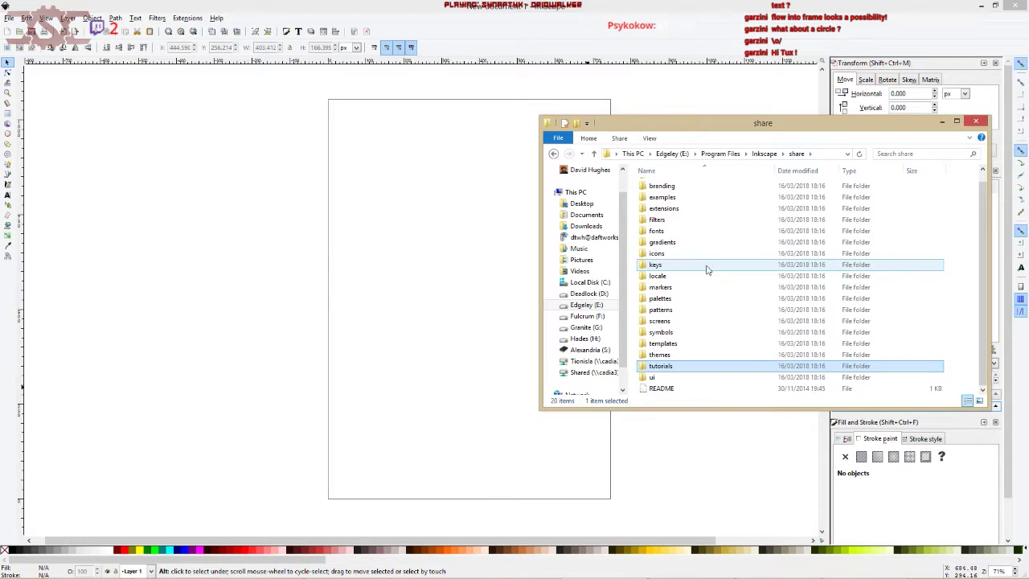
double_click(662, 220)
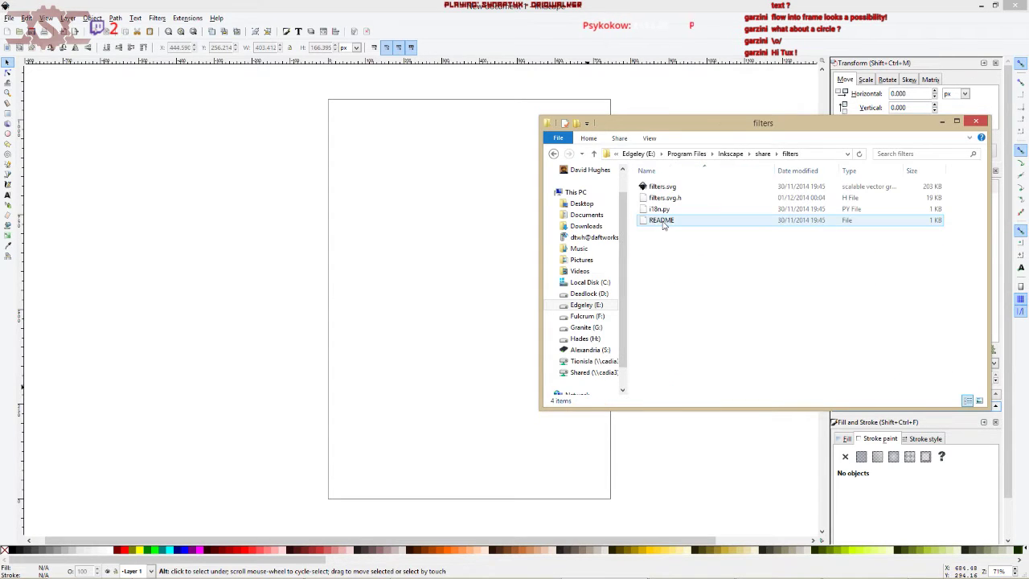
click(554, 153)
double_click(656, 265)
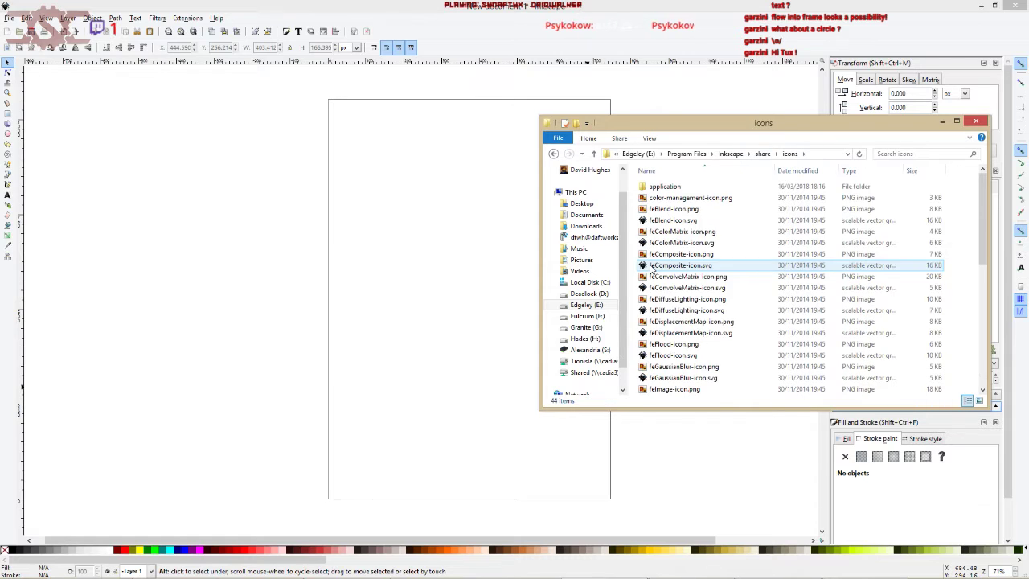
Import feColorMatrix-icon.png onto the page as an embedded image and delete it from the drawing.
drag(665, 232, 518, 257)
click(567, 367)
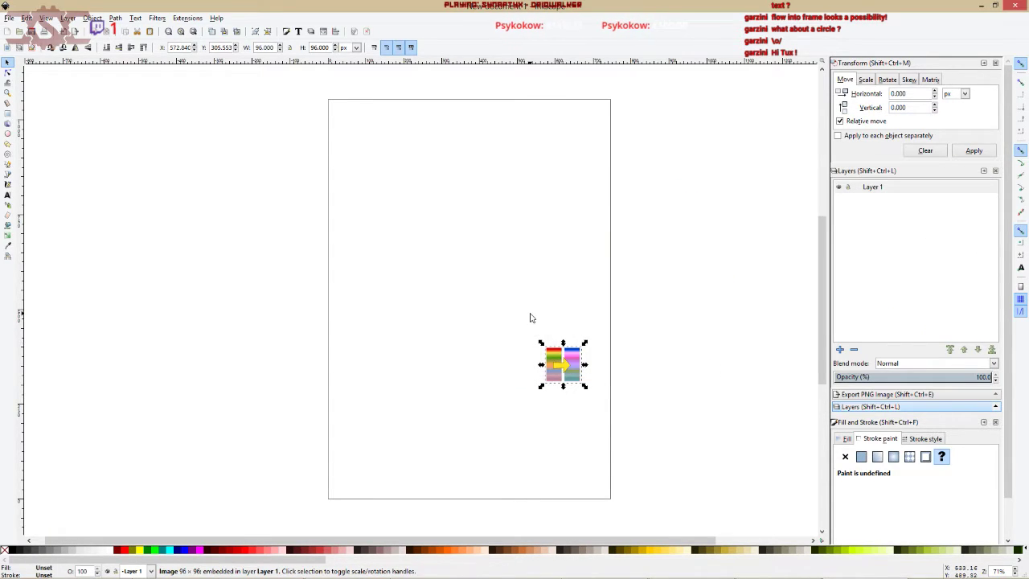
key(Delete)
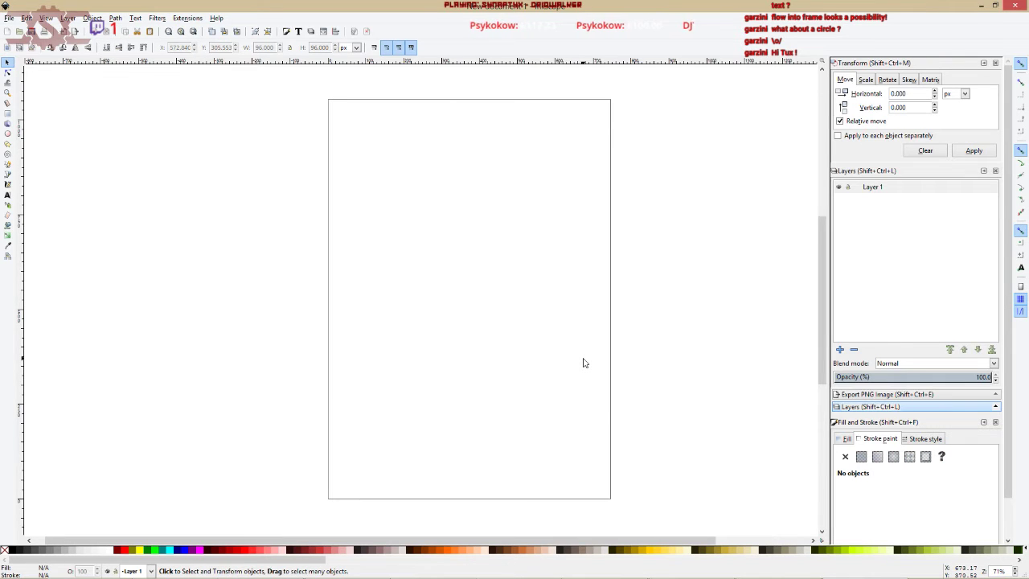
Open feColorMatrix-icon.svg from the icons folder for editing in Notepad++ and bring its window to the front.
key(alt+Tab)
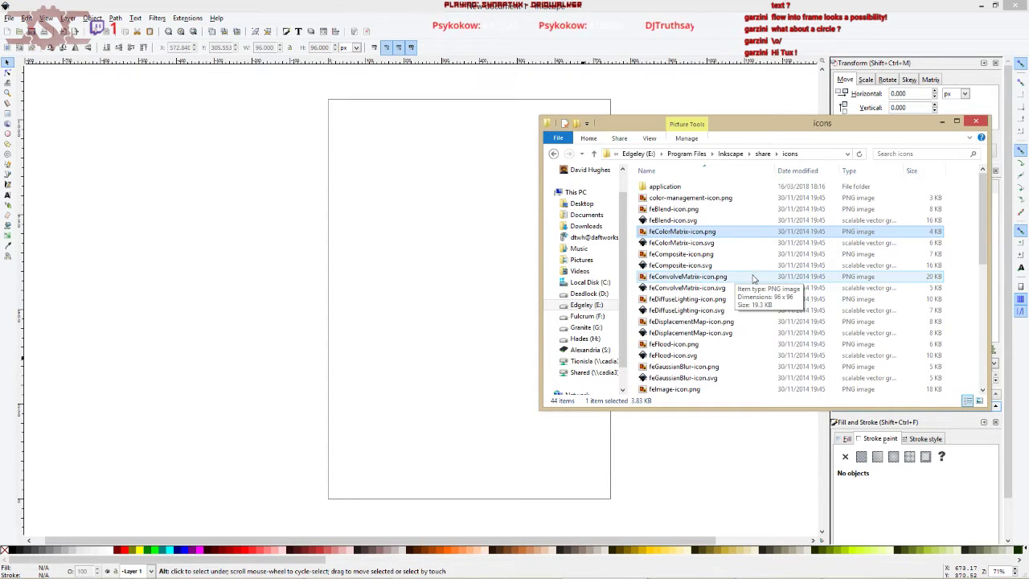
right_click(678, 244)
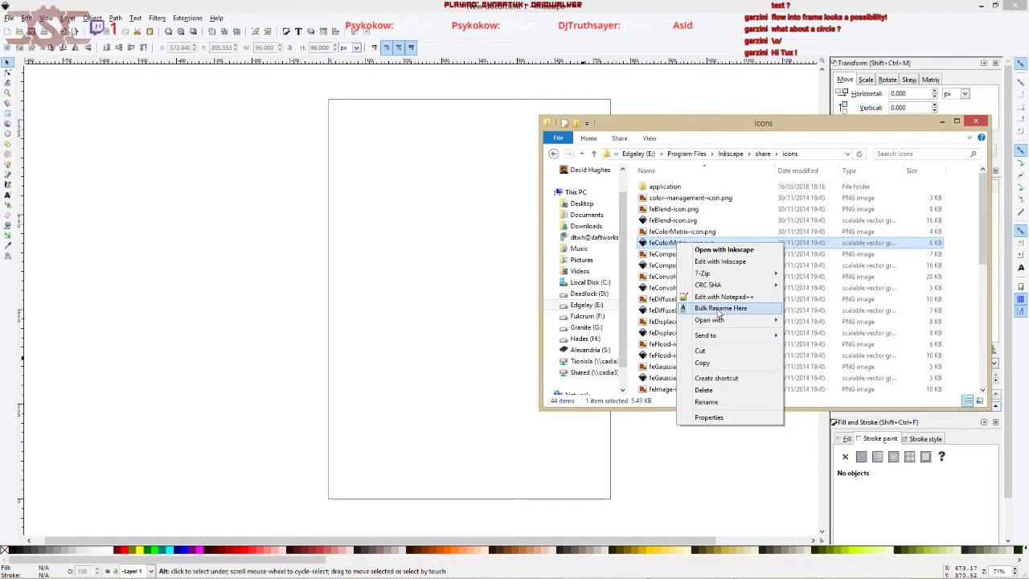
mouse_move(718, 324)
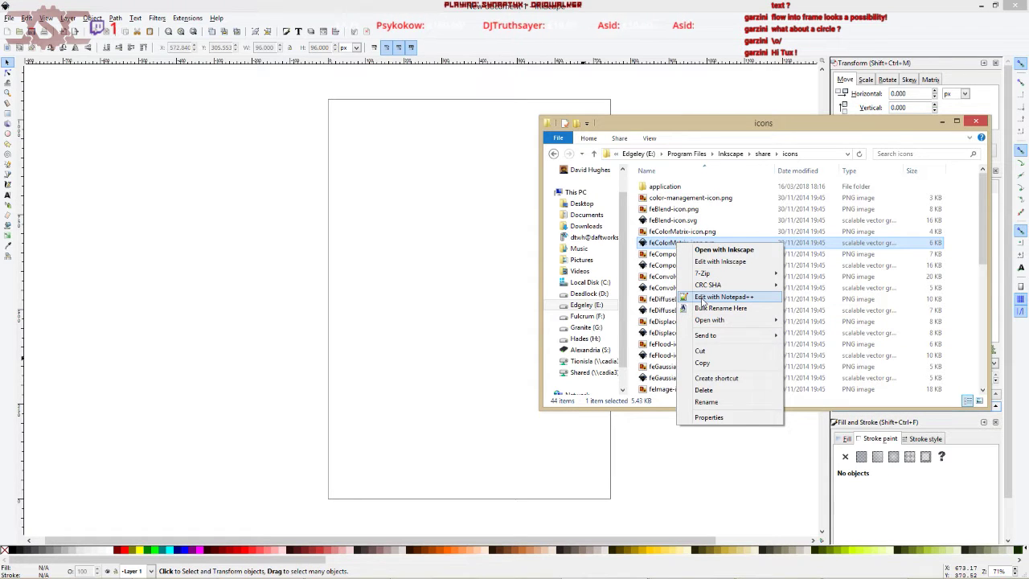
key(Escape)
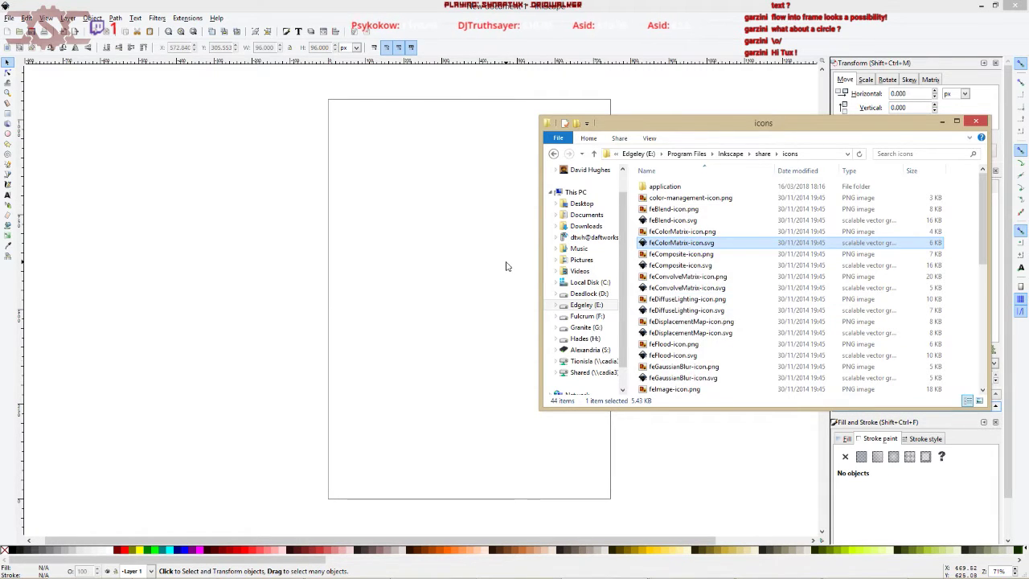
key(alt+Tab)
click(668, 452)
key(alt+Tab)
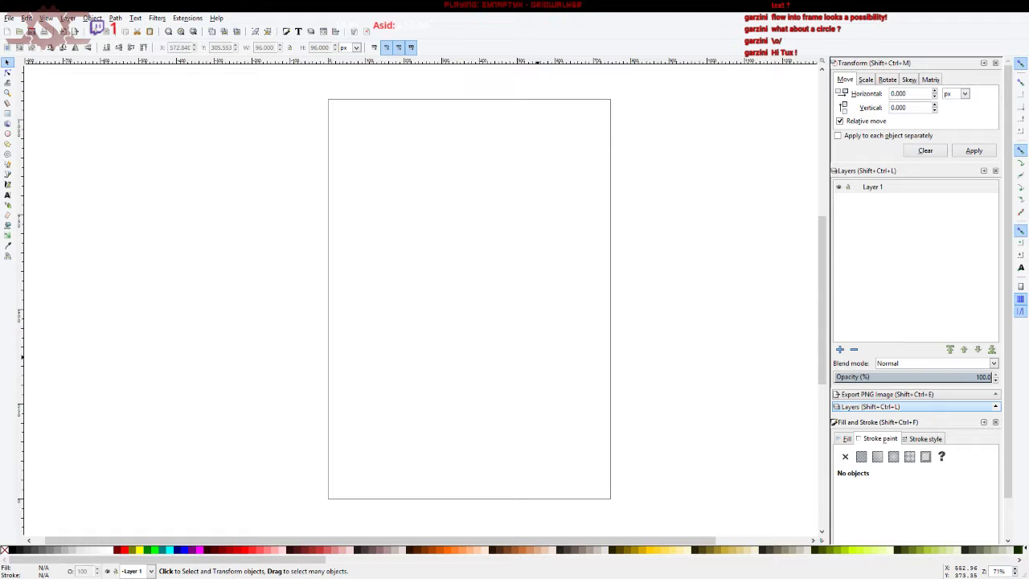
key(alt+Tab)
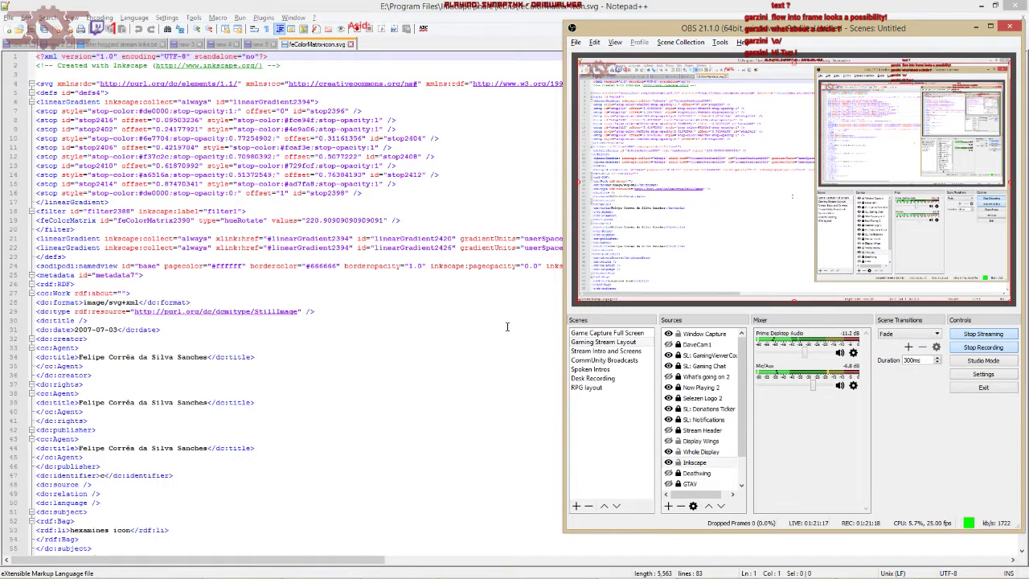
click(486, 328)
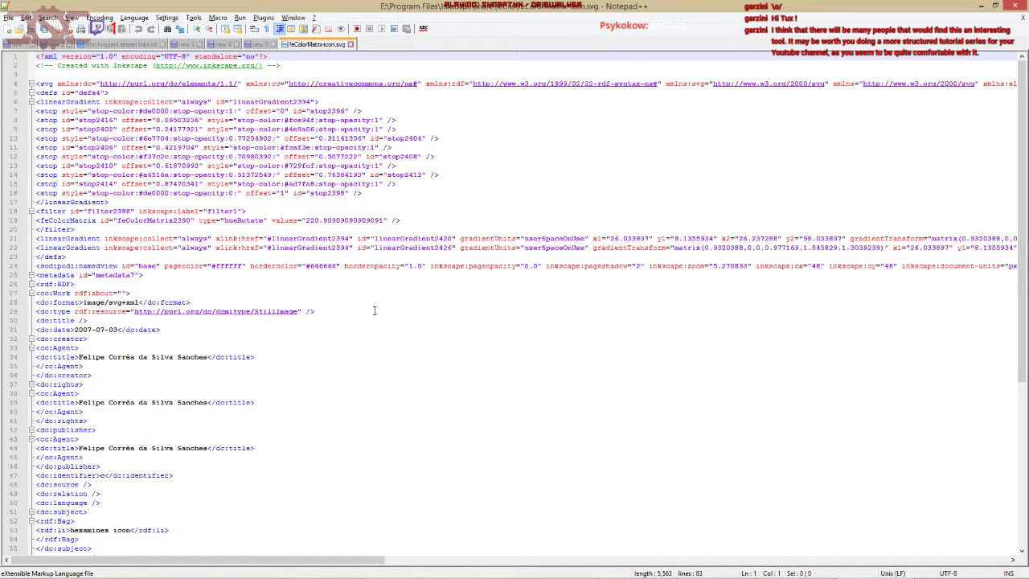
Examine the XML source of feColorMatrix-icon.svg, from its svg tag and gradient stops down to its rect and path elements.
scroll(342, 266, down, 10)
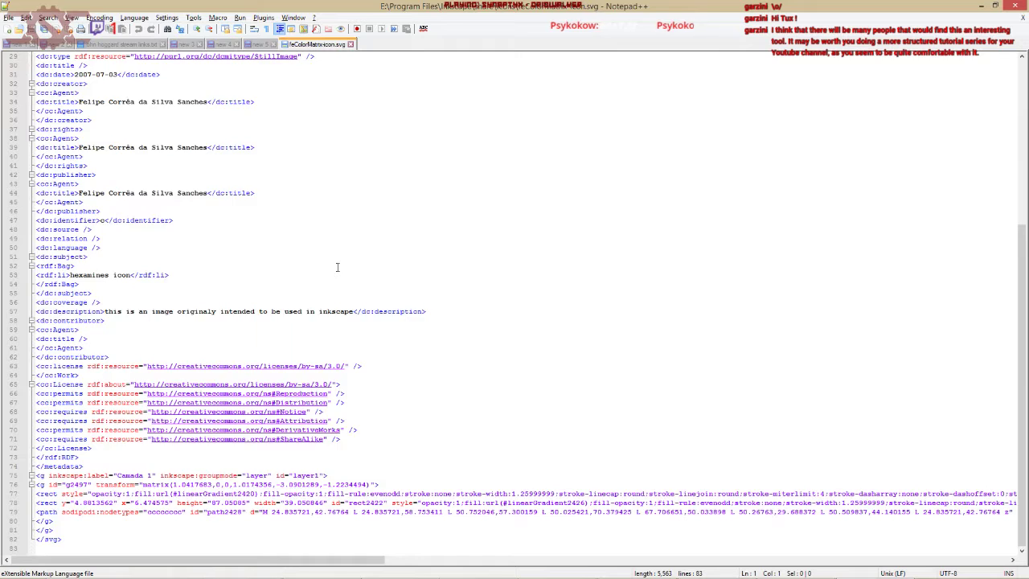
scroll(338, 267, up, 10)
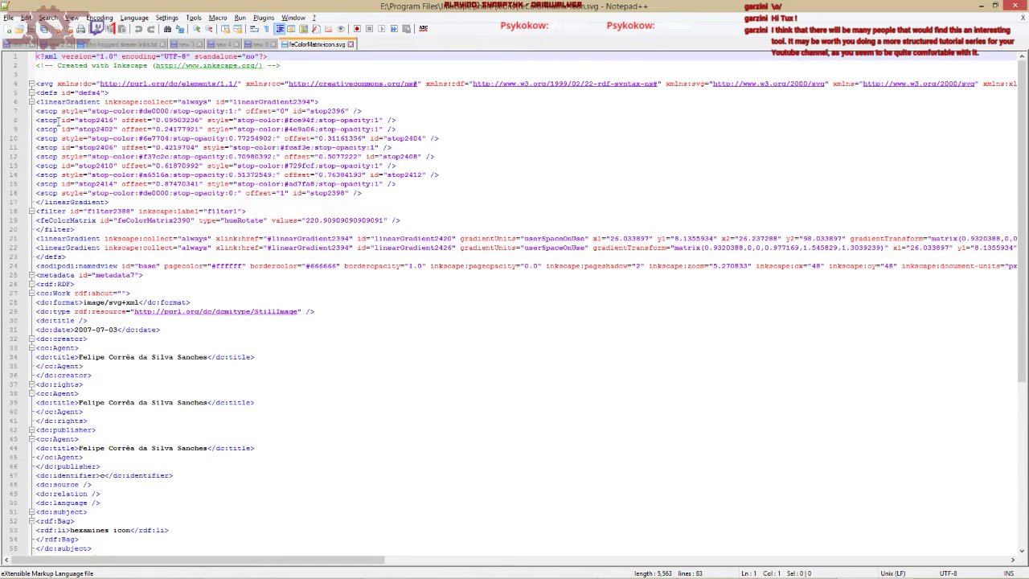
click(41, 84)
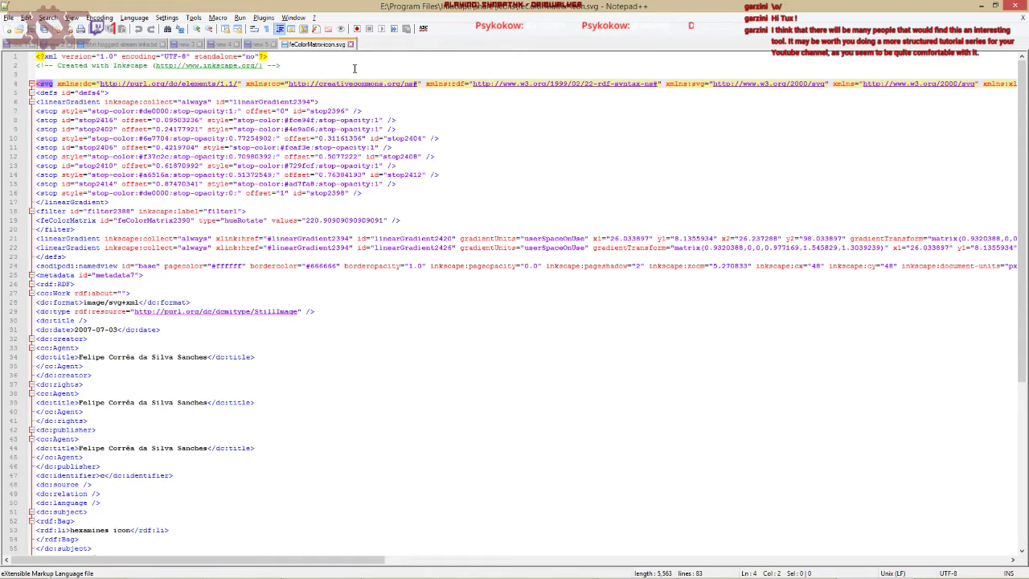
click(491, 132)
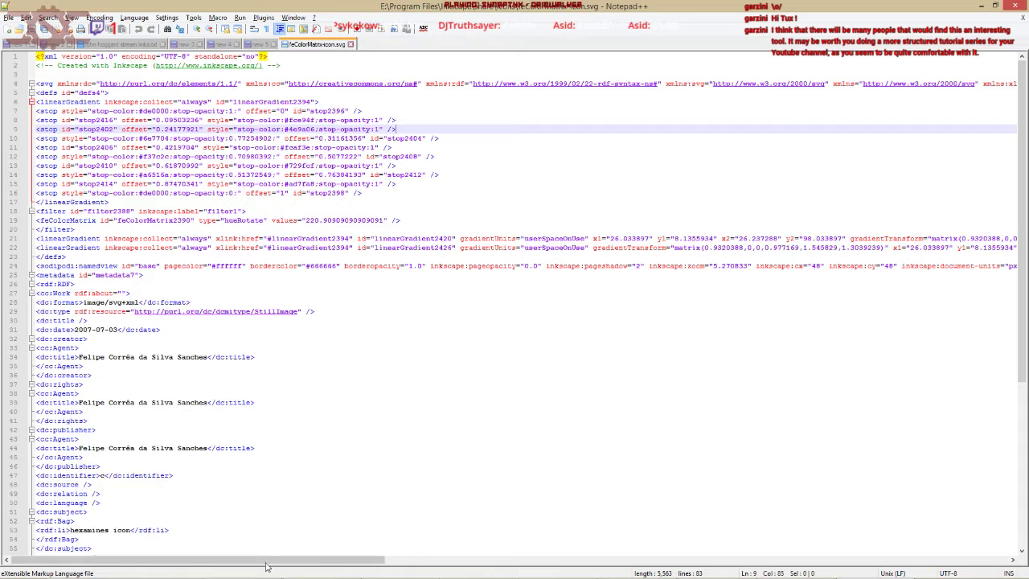
drag(271, 563, 316, 563)
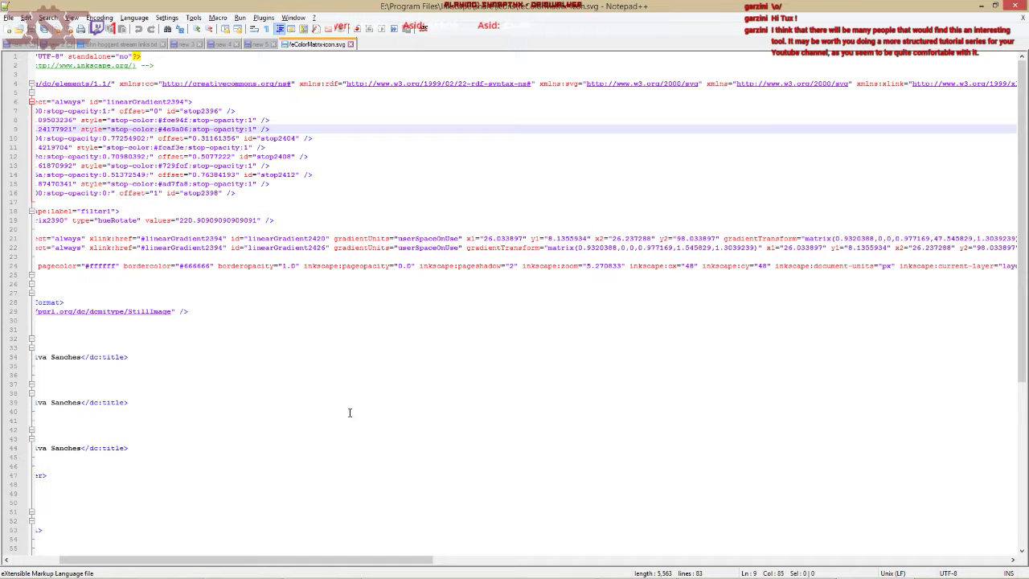
drag(353, 560, 306, 560)
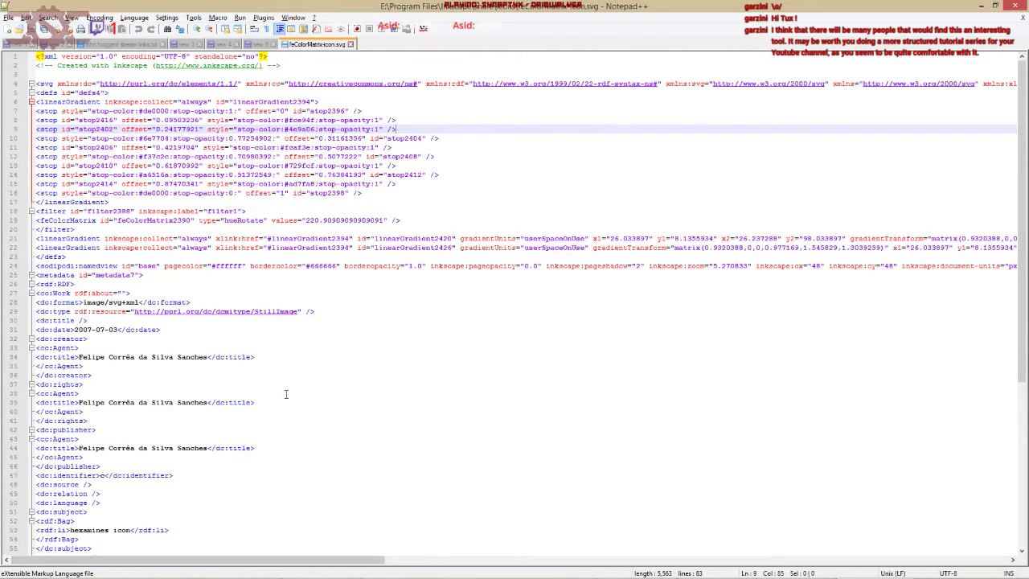
scroll(302, 376, down, 2)
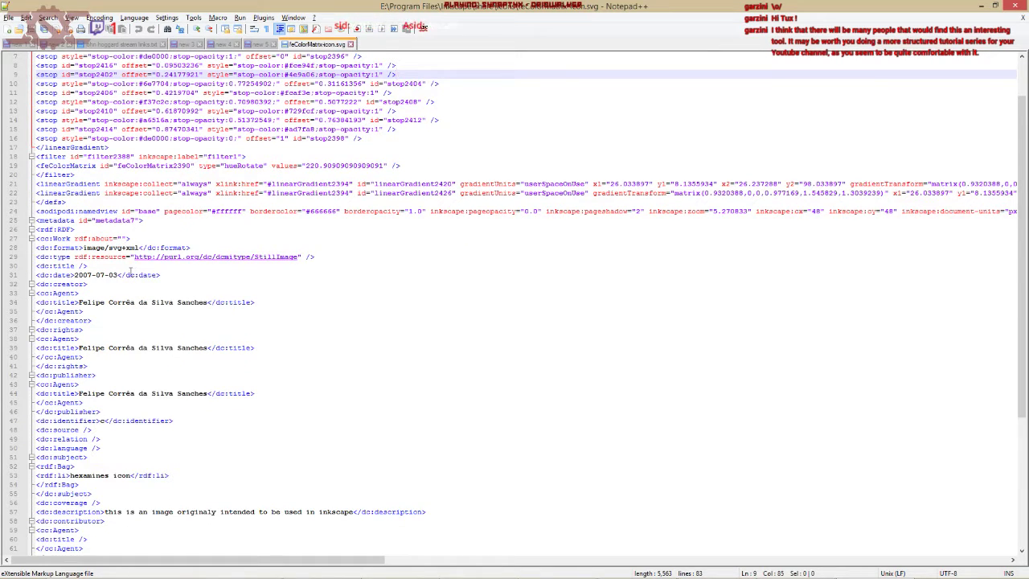
scroll(306, 288, down, 7)
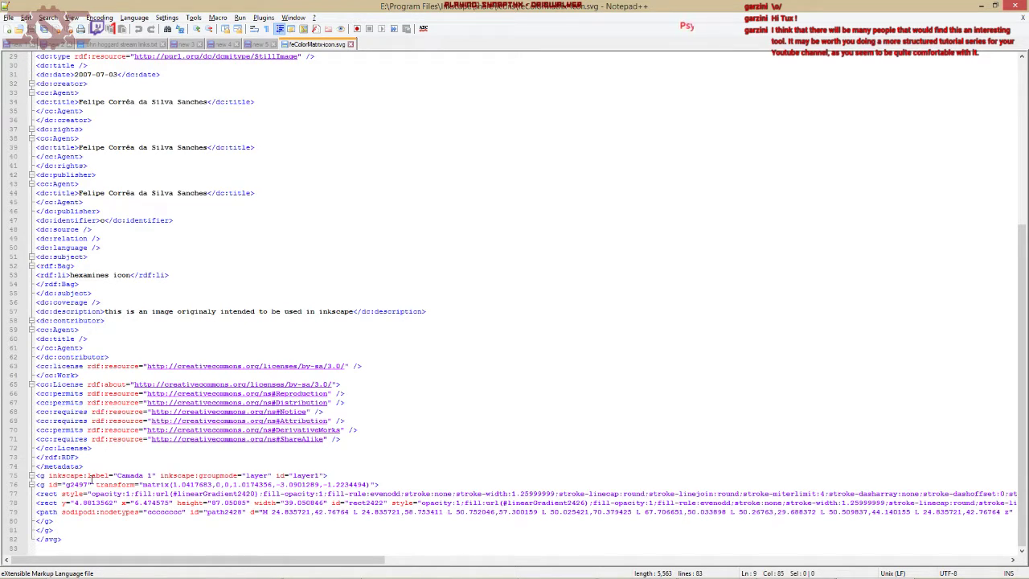
click(53, 494)
click(52, 503)
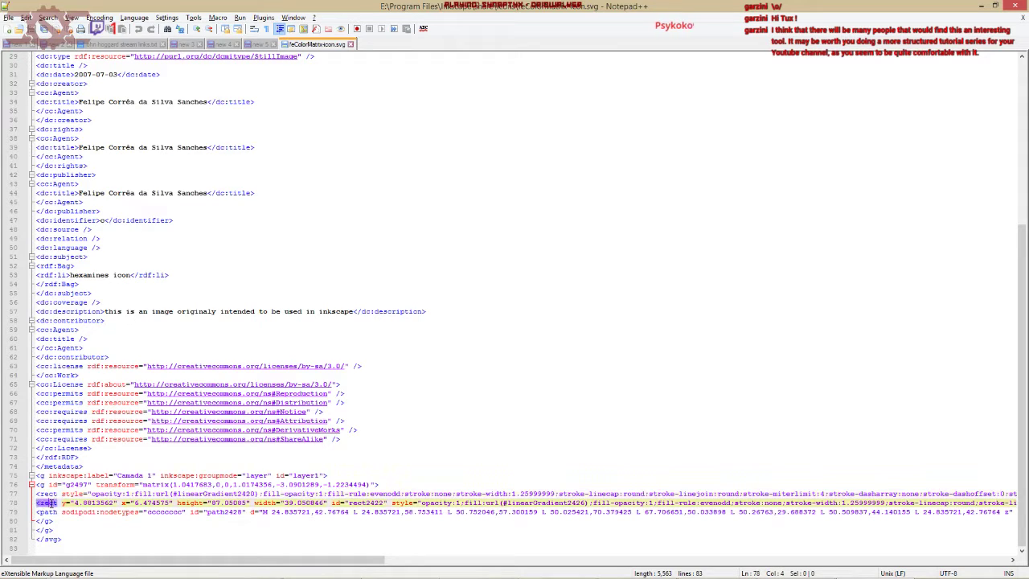
Switch back to Inkscape and import feColorMatrix-icon.png from the icons folder as an embedded image.
key(alt+Tab)
key(Tab)
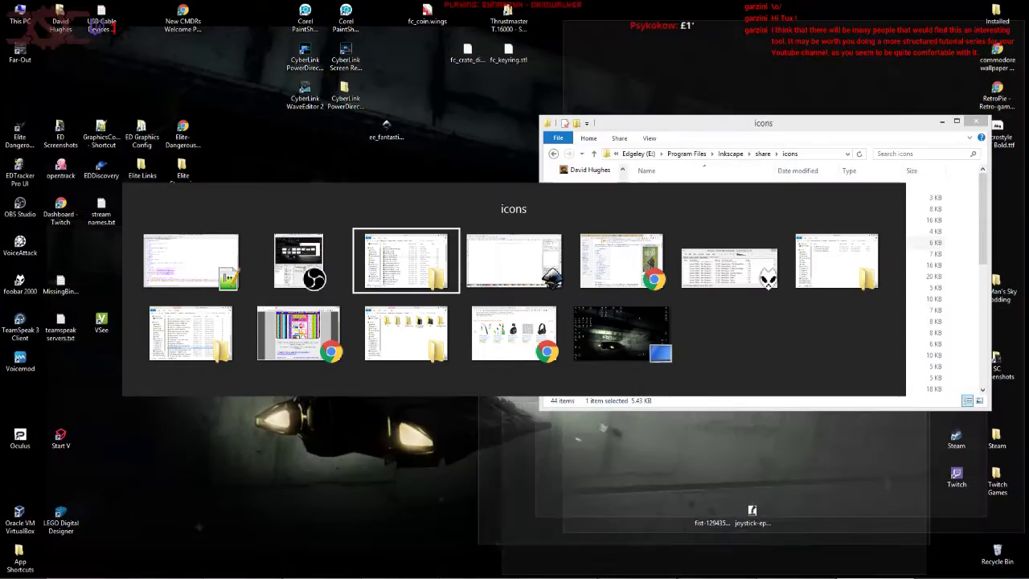
key(Tab)
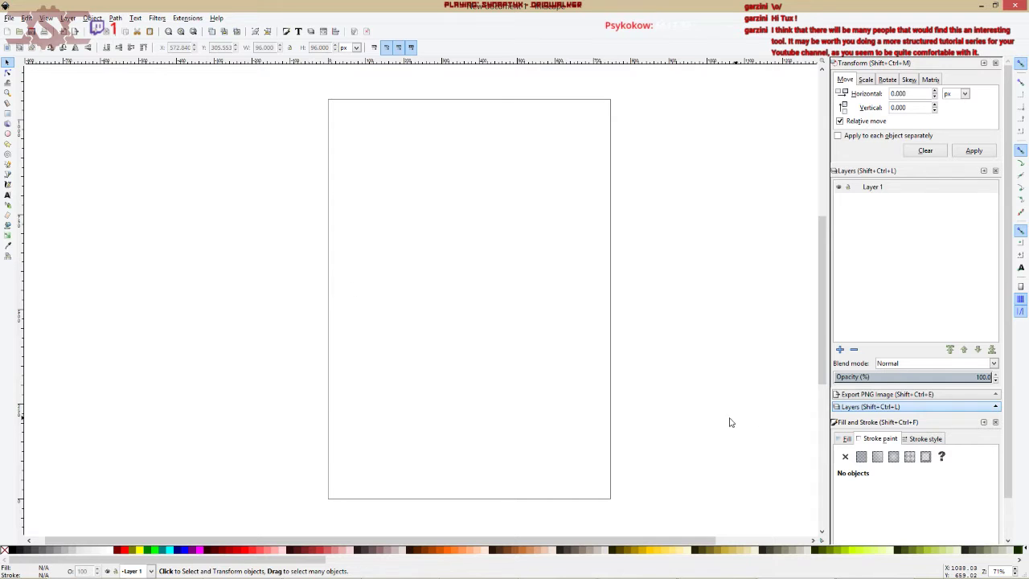
key(alt+Tab)
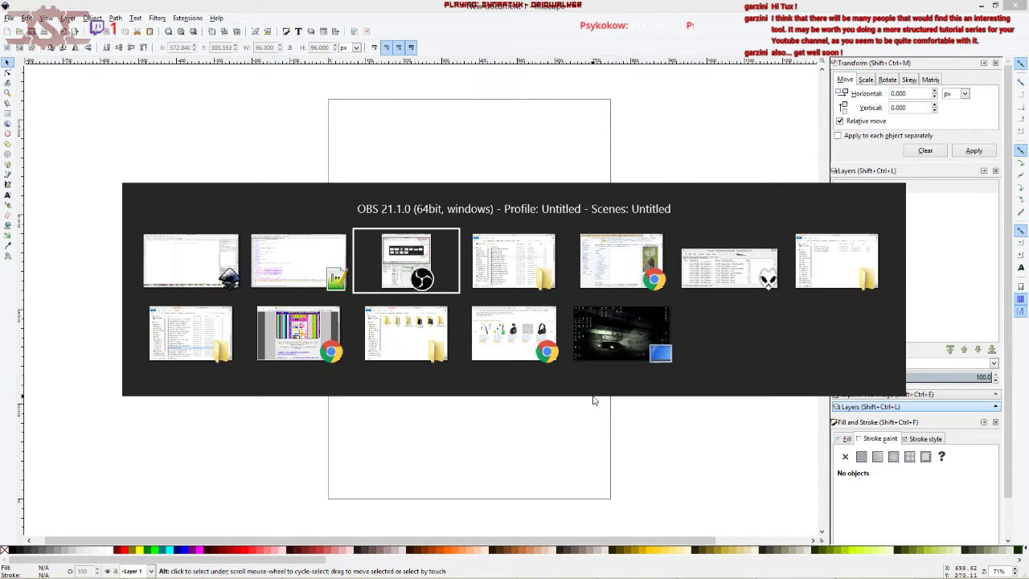
key(Tab)
drag(681, 231, 433, 298)
key(Return)
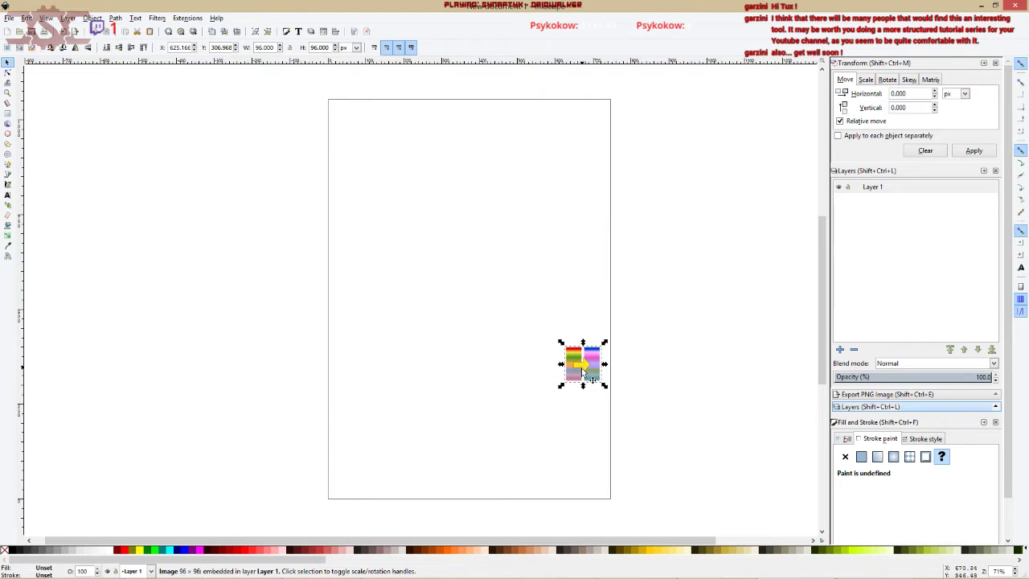
Move the embedded icon image sideways to about X 283 px, inspect its pixels up close and deselect it.
click(473, 349)
drag(585, 375, 455, 378)
scroll(440, 372, up, 6)
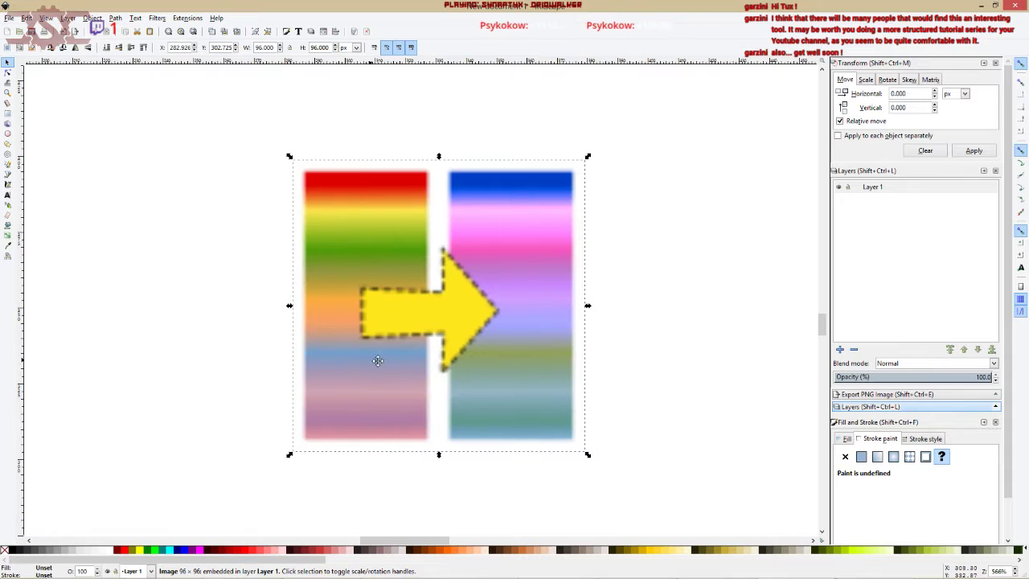
click(608, 358)
scroll(602, 354, down, 3)
Open feColorMatrix-icon.svg from the icons folder in its own Inkscape window and maximize that window.
key(alt+Tab)
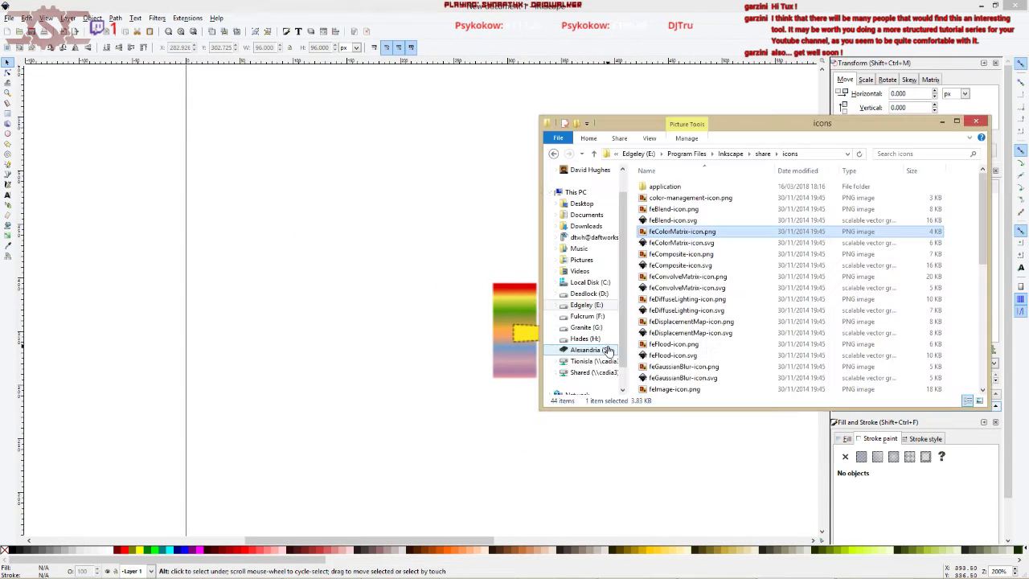
drag(668, 242, 429, 327)
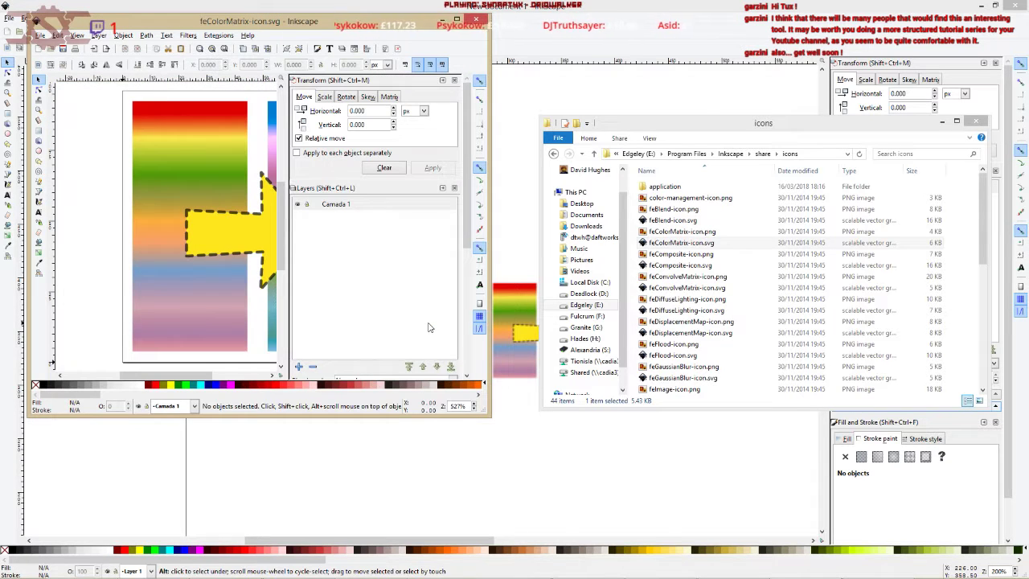
click(456, 18)
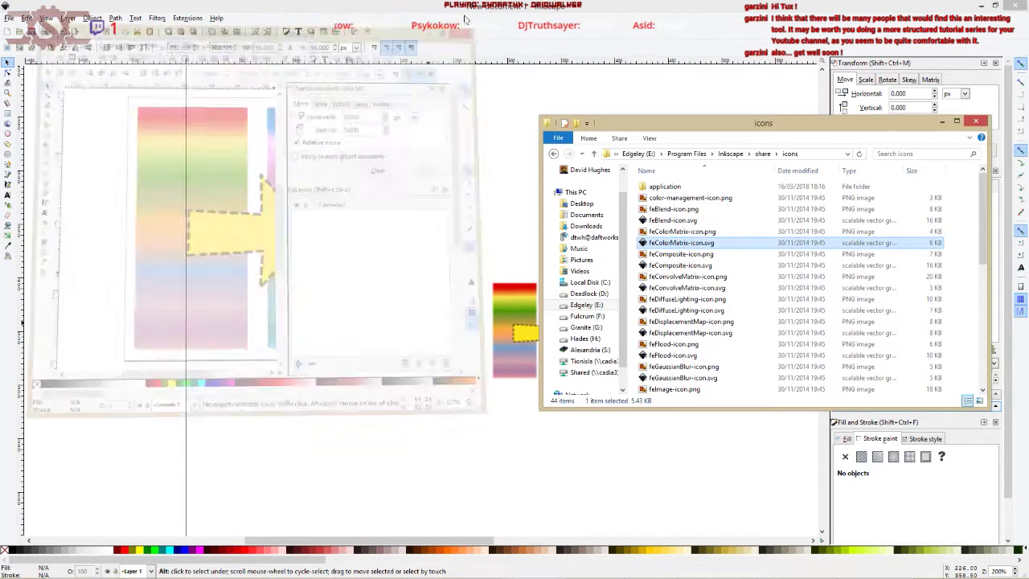
drag(688, 244, 466, 281)
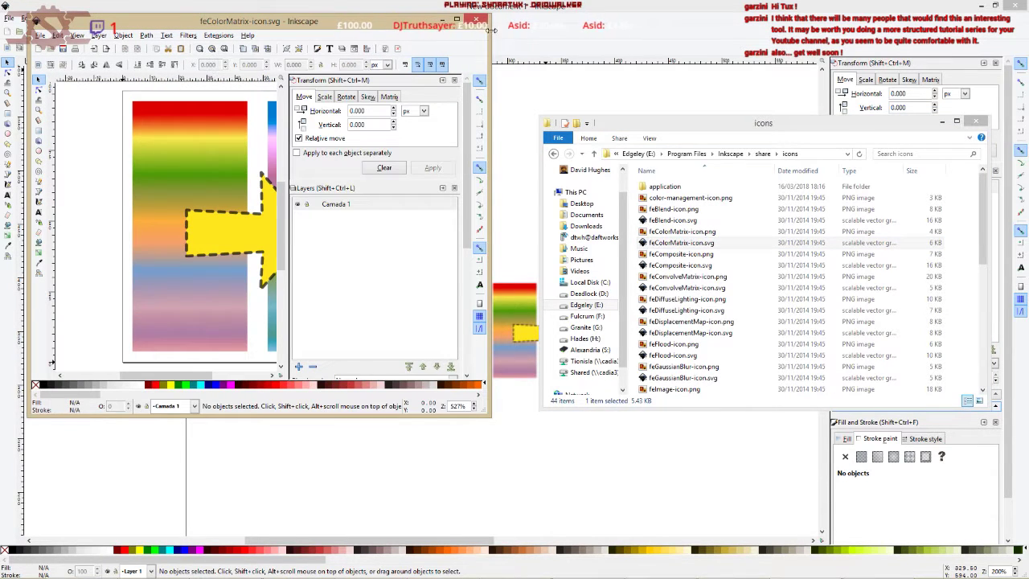
click(450, 27)
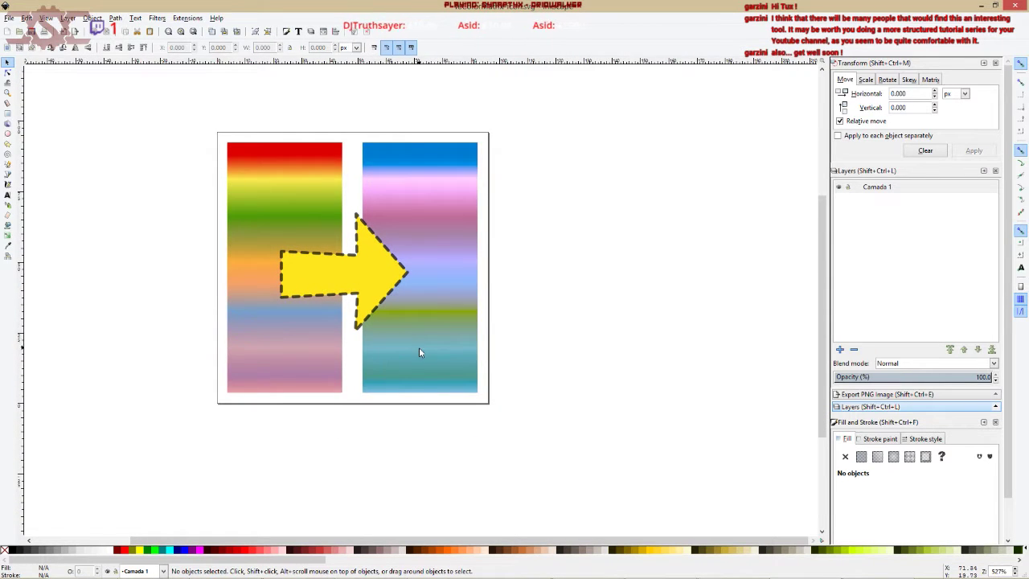
Switch to Notepad++ and look through the feColorMatrix-icon.svg source, from its gradient definitions down to its rect and path elements.
scroll(419, 352, down, 2)
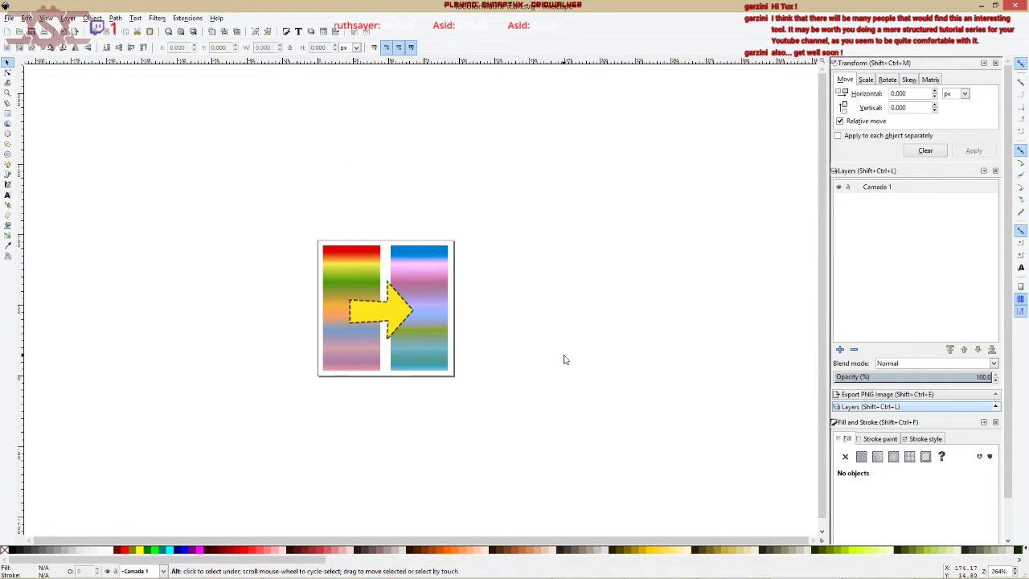
key(alt+Tab)
key(alt+Tab)
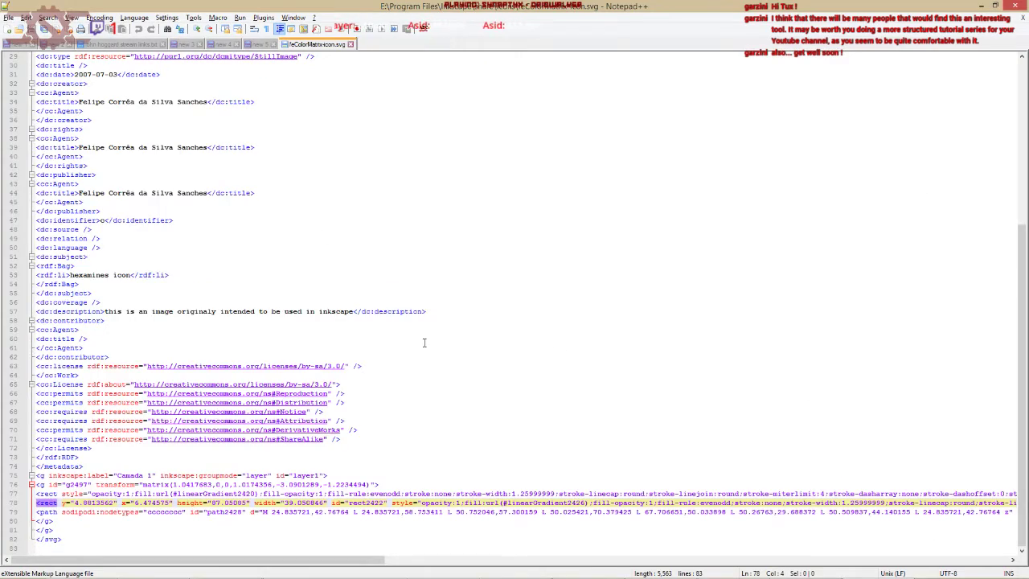
scroll(424, 343, up, 10)
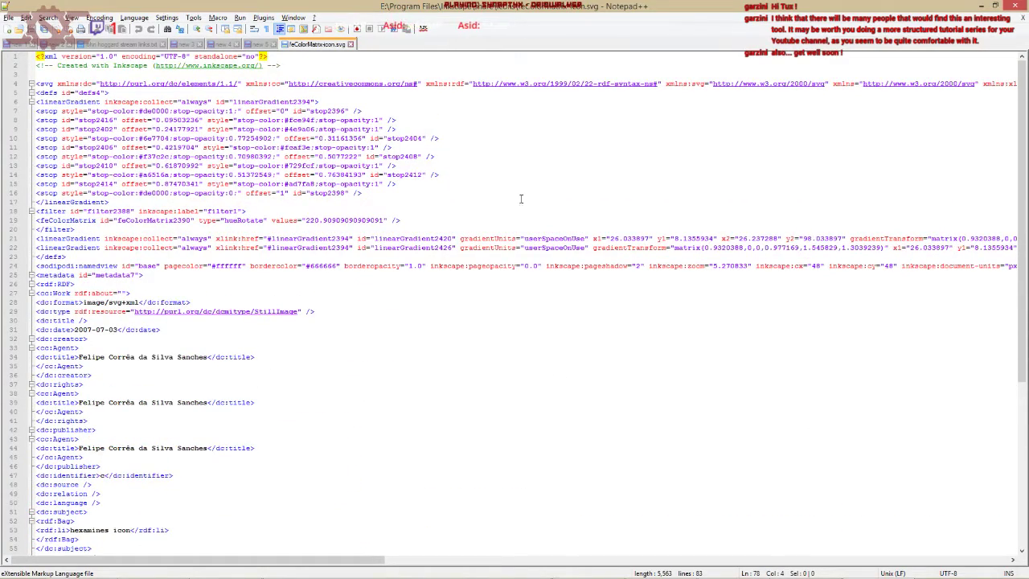
scroll(329, 370, down, 10)
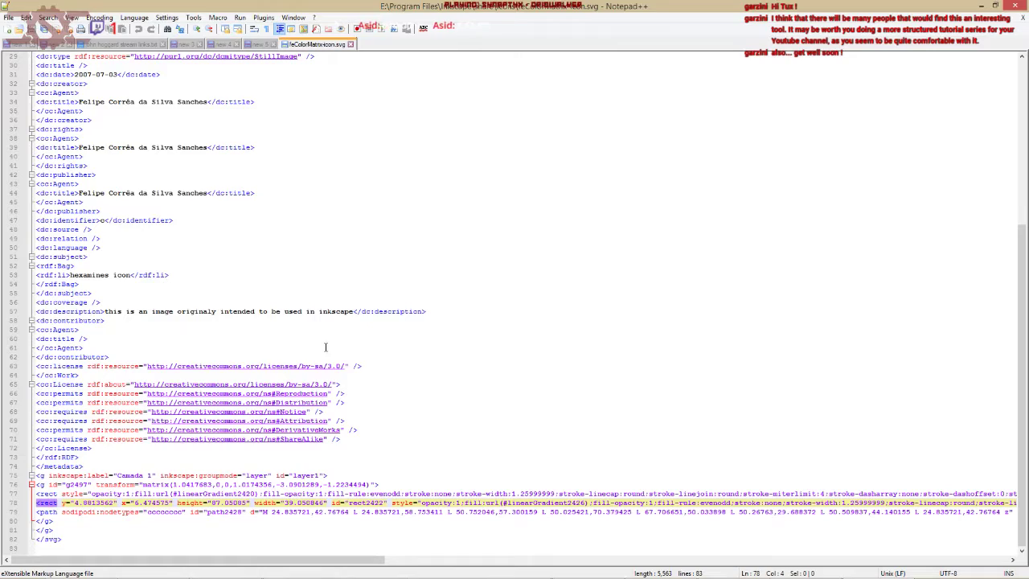
Switch to the new Inkscape document with the embedded PNG icon, select the icon image and deselect it.
key(alt+Tab)
key(alt+Tab)
key(alt+shift+Tab)
key(alt+Tab)
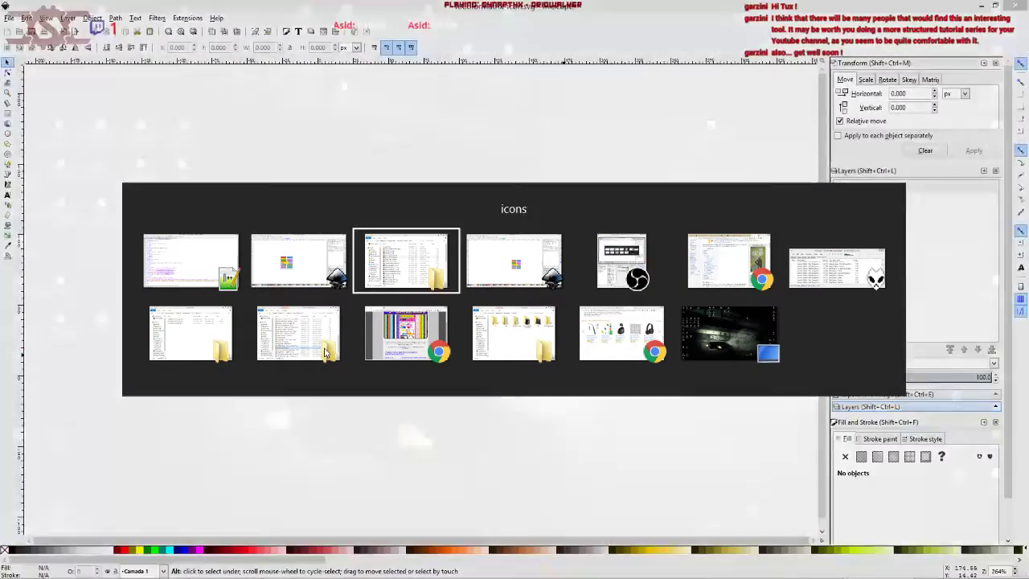
key(alt+Tab)
scroll(426, 352, down, 1)
drag(428, 342, 360, 313)
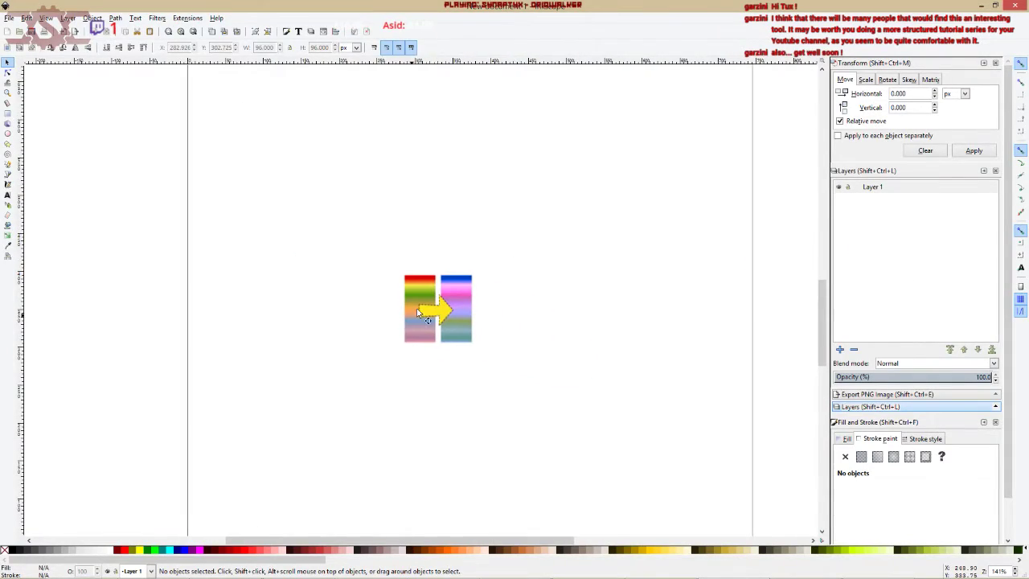
click(437, 314)
click(528, 356)
Compare the XML source in Notepad++ with the feColorMatrix-icon.svg drawing in its Inkscape window.
key(alt+Tab)
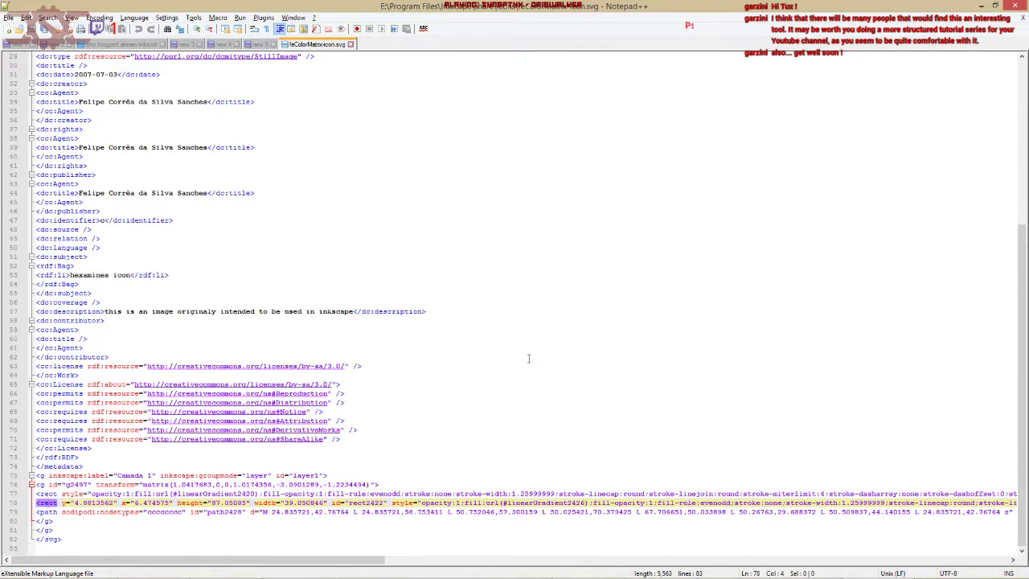
key(alt+Tab)
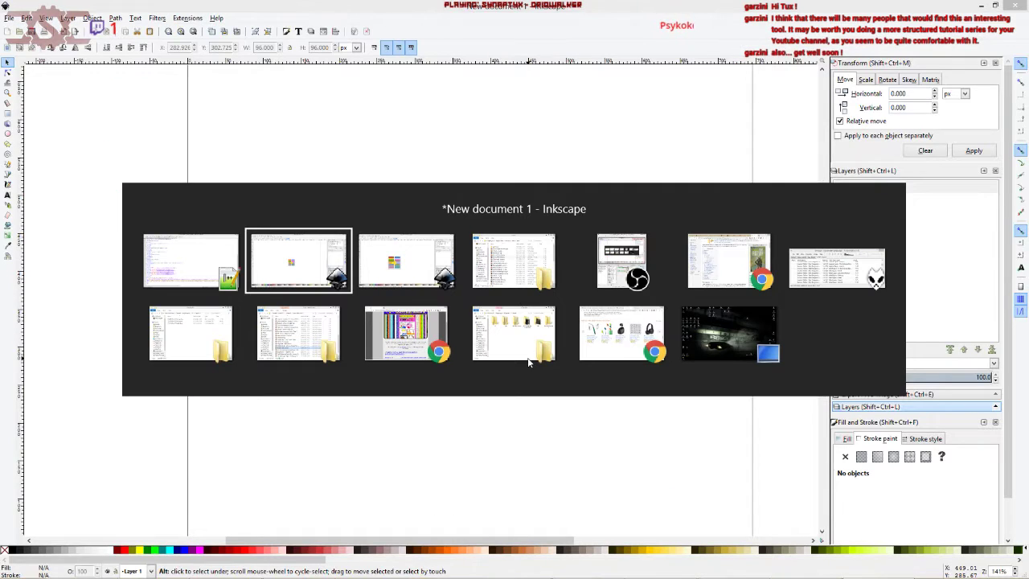
key(alt+Tab)
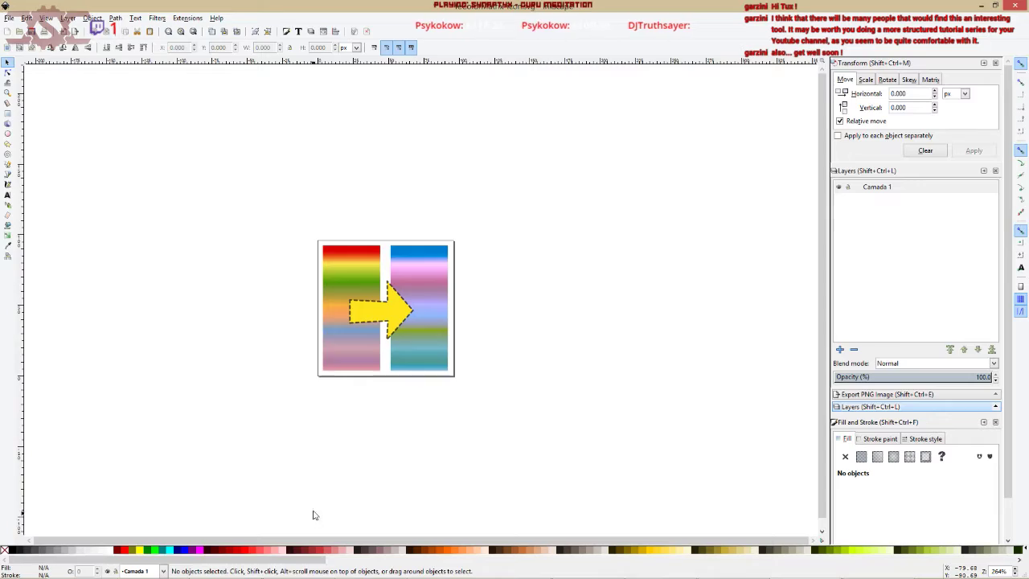
Switch to OBS and toggle the visibility of the Whole Display source off and back on.
key(alt+Tab)
key(alt+Tab)
key(alt+Tab)
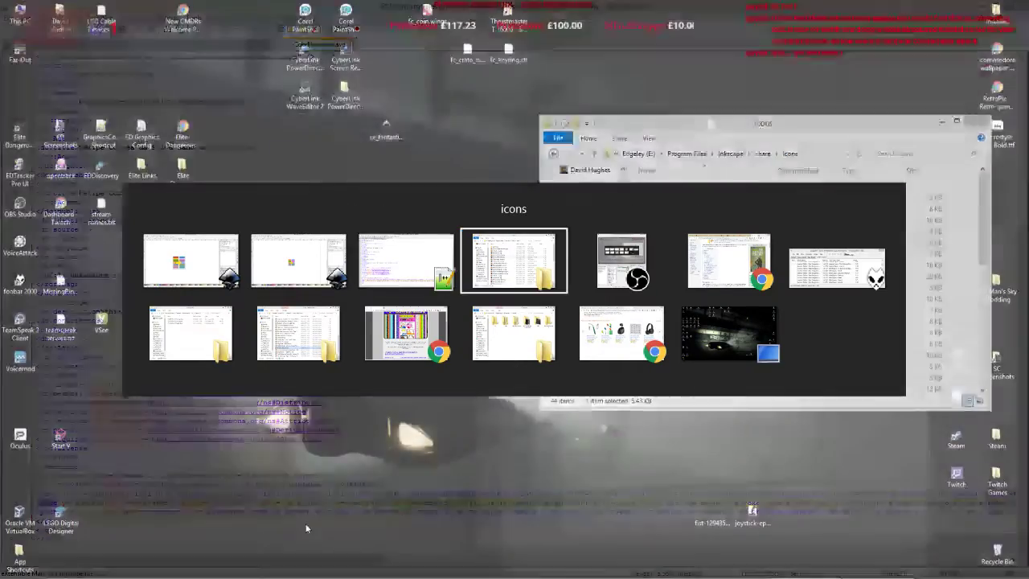
key(alt+Tab)
key(alt+Tab)
key(alt+Tab)
key(alt+Tab)
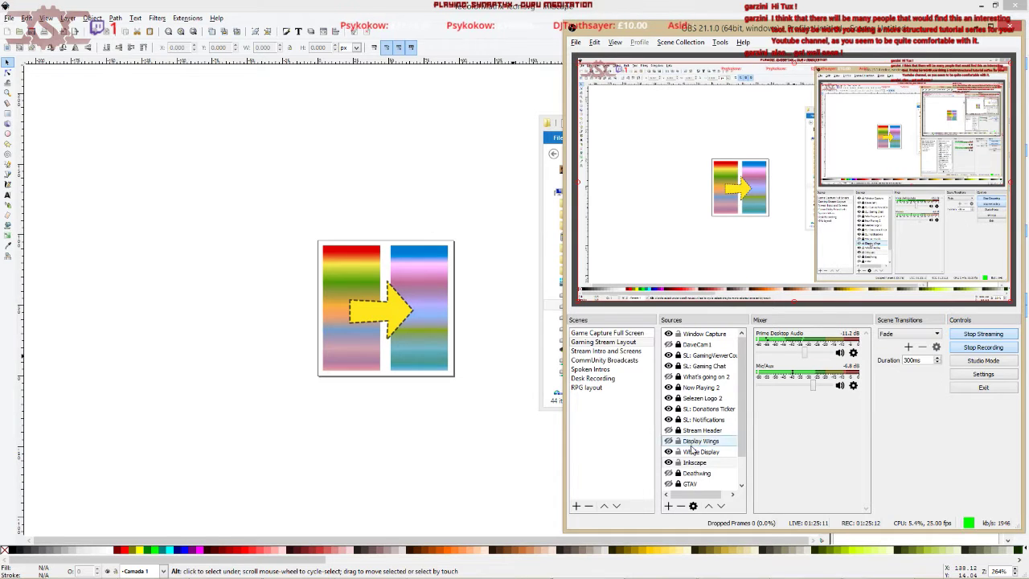
click(668, 452)
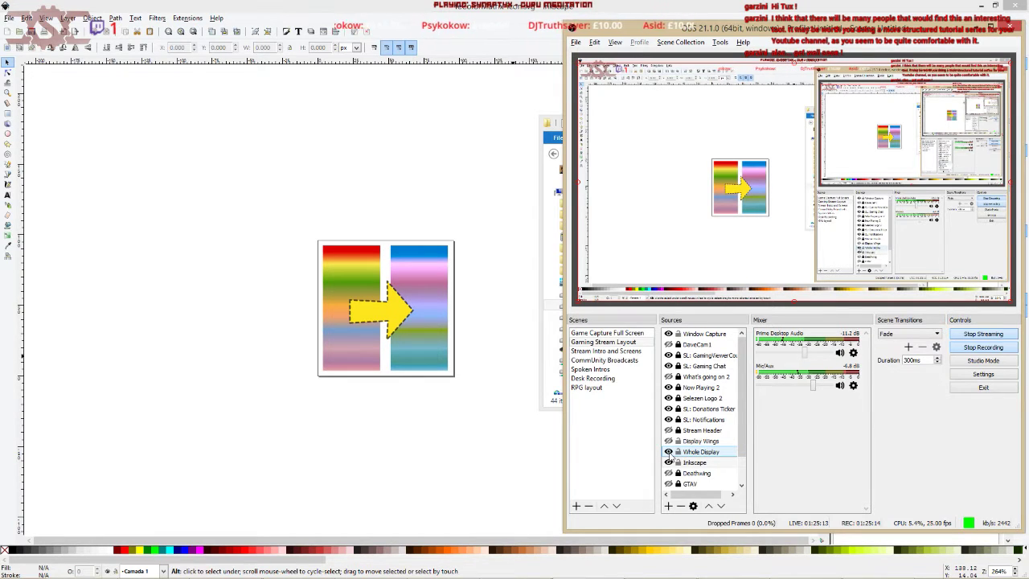
click(669, 452)
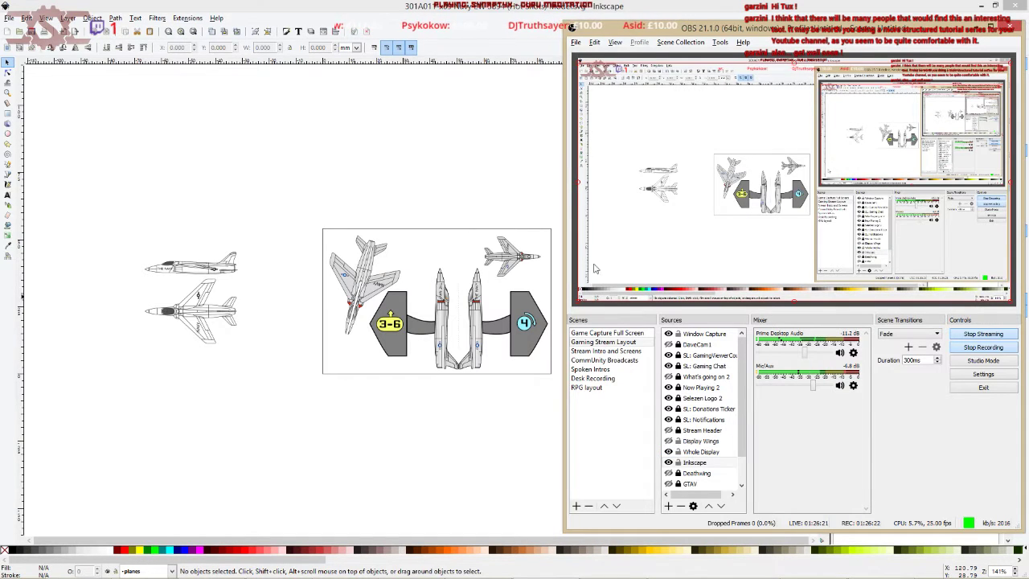
Bring the Navy paper plane drawing forward in Inkscape and examine its whole page and the two fuselage halves up close.
click(385, 200)
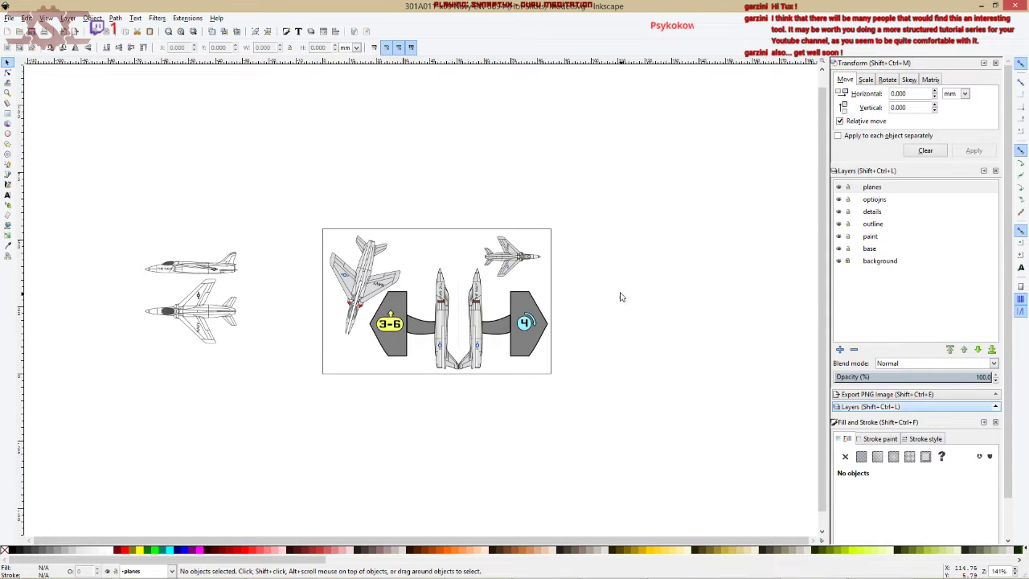
scroll(408, 367, up, 1)
scroll(413, 340, up, 3)
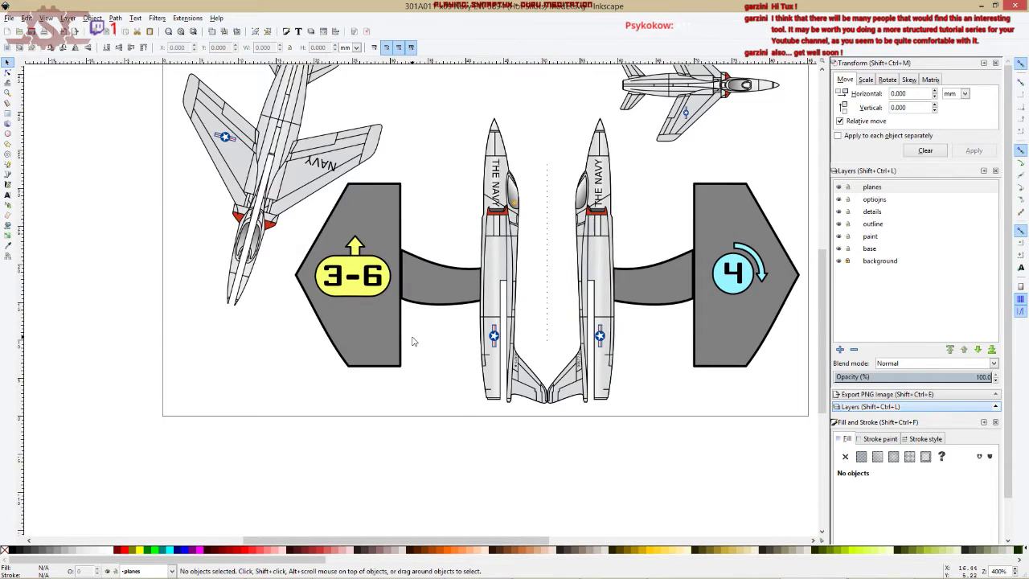
scroll(413, 341, down, 2)
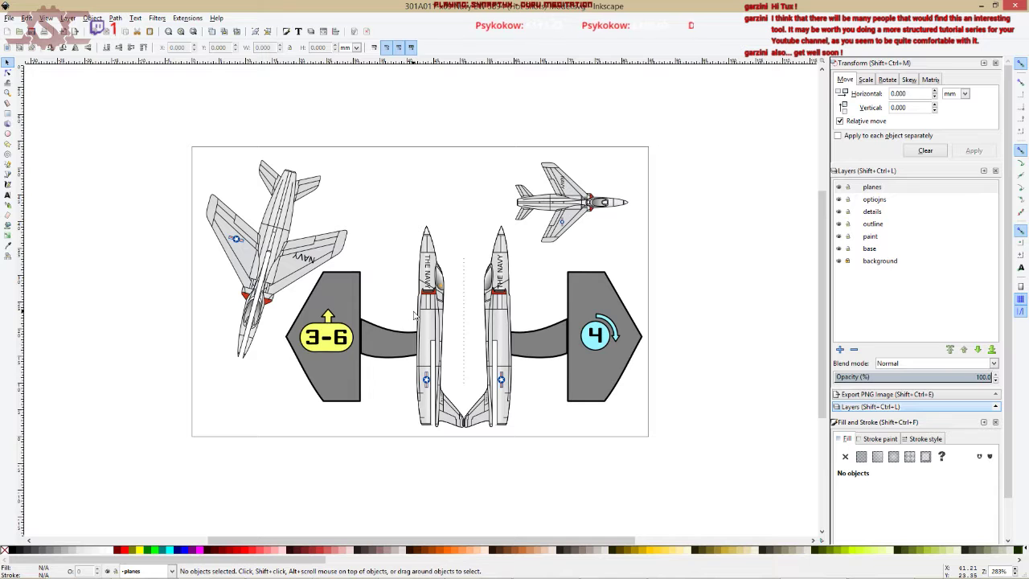
ctrl+scroll(415, 316, down, 3)
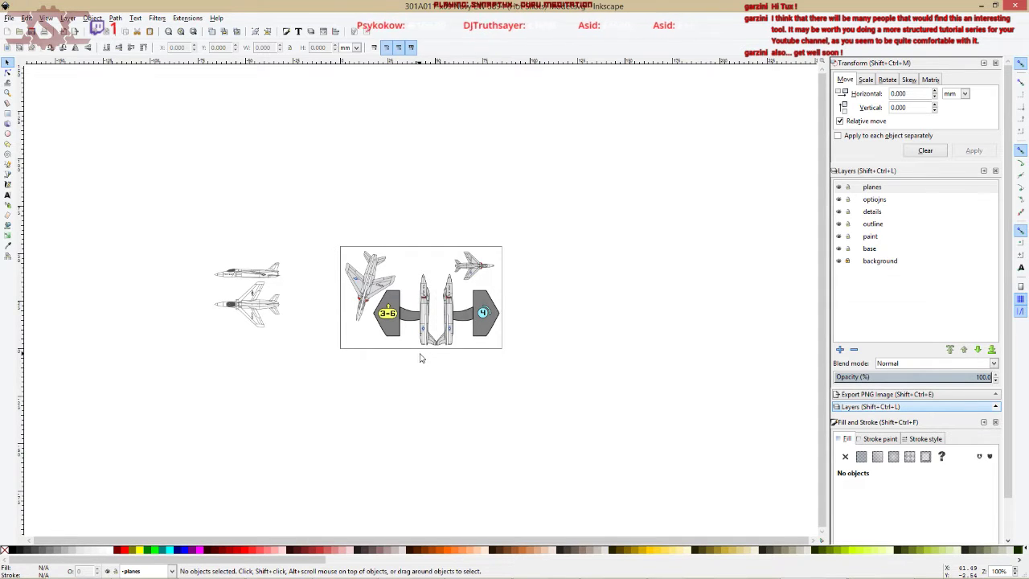
scroll(419, 358, up, 4)
scroll(420, 358, up, 1)
scroll(516, 233, up, 5)
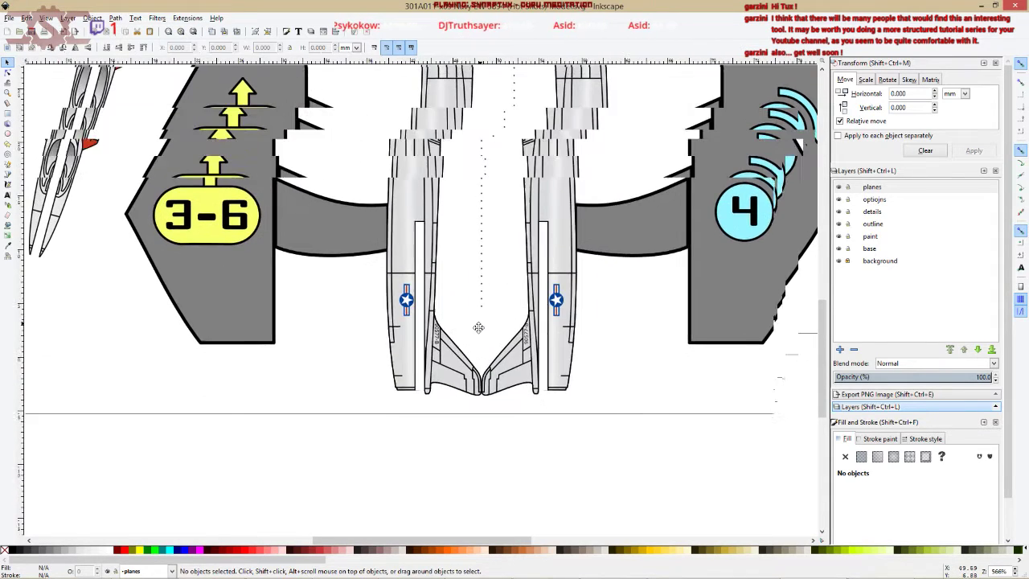
Open the THE NAVY text on the right-hand fuselage half for editing, leave it as is and deselect it.
ctrl+click(550, 153)
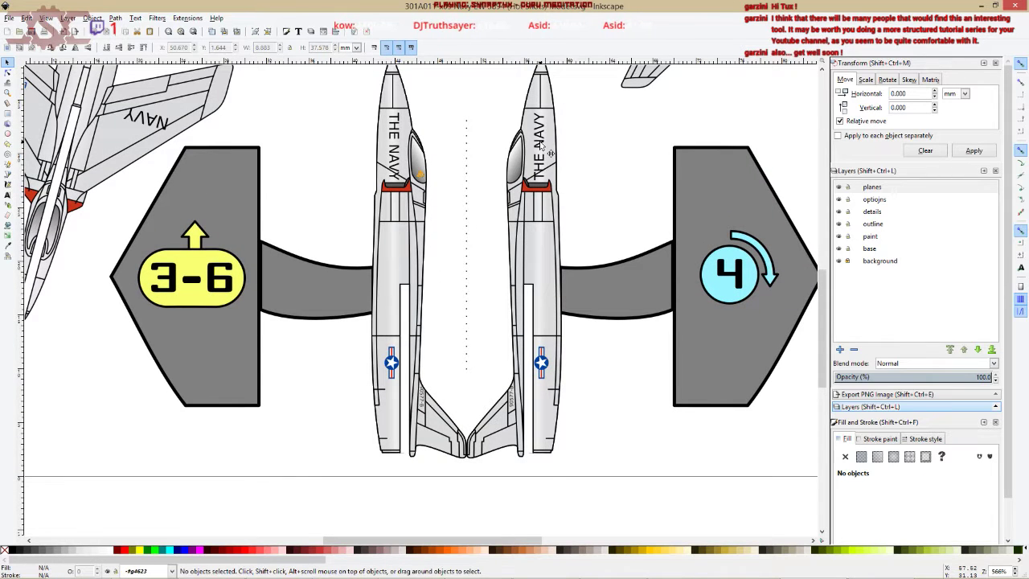
double_click(543, 148)
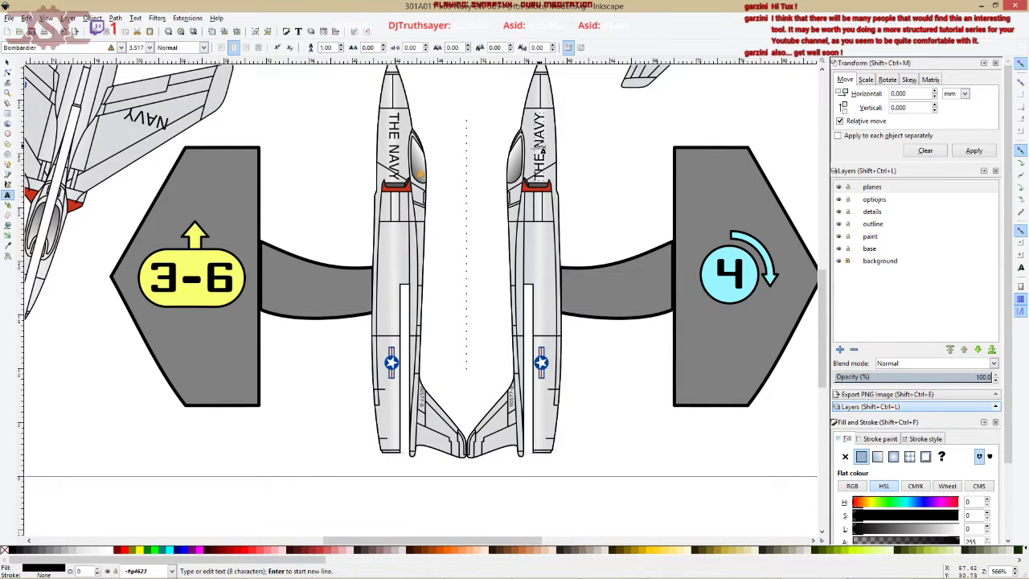
click(8, 65)
key(Escape)
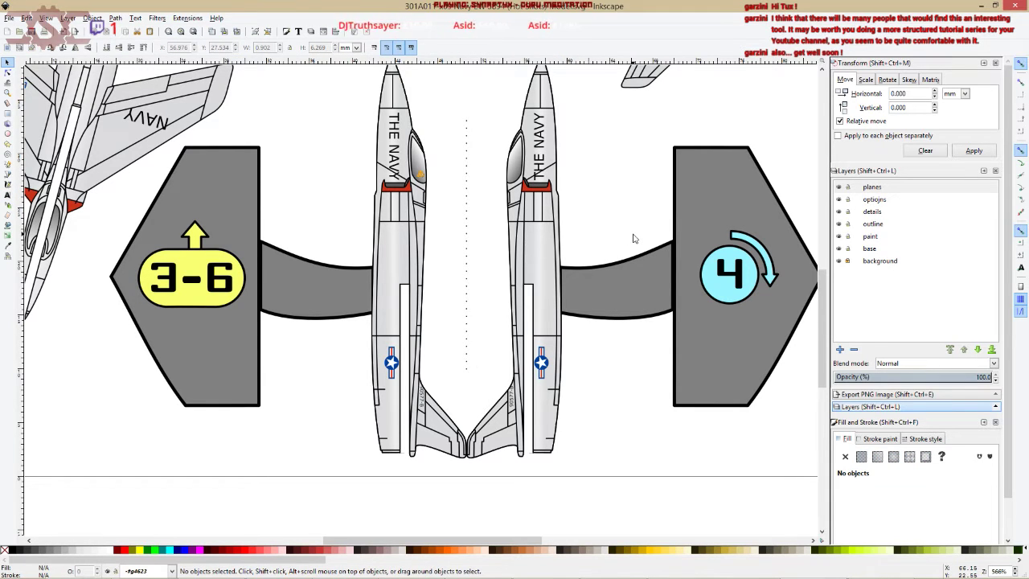
Examine the tiny orange cat figure in the left fuselage half's cockpit canopy and return to the full page.
scroll(439, 250, down, 1)
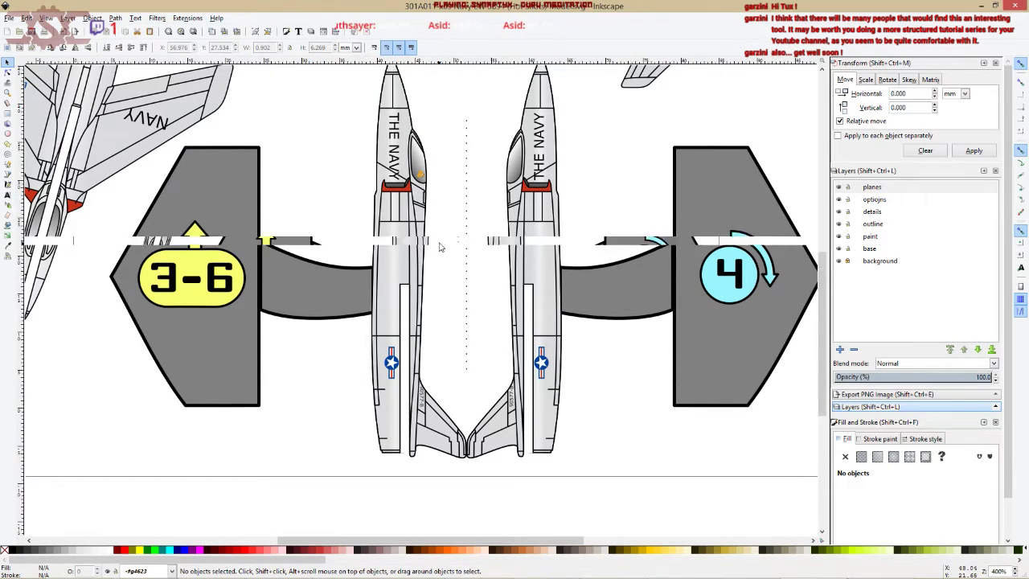
scroll(454, 231, down, 2)
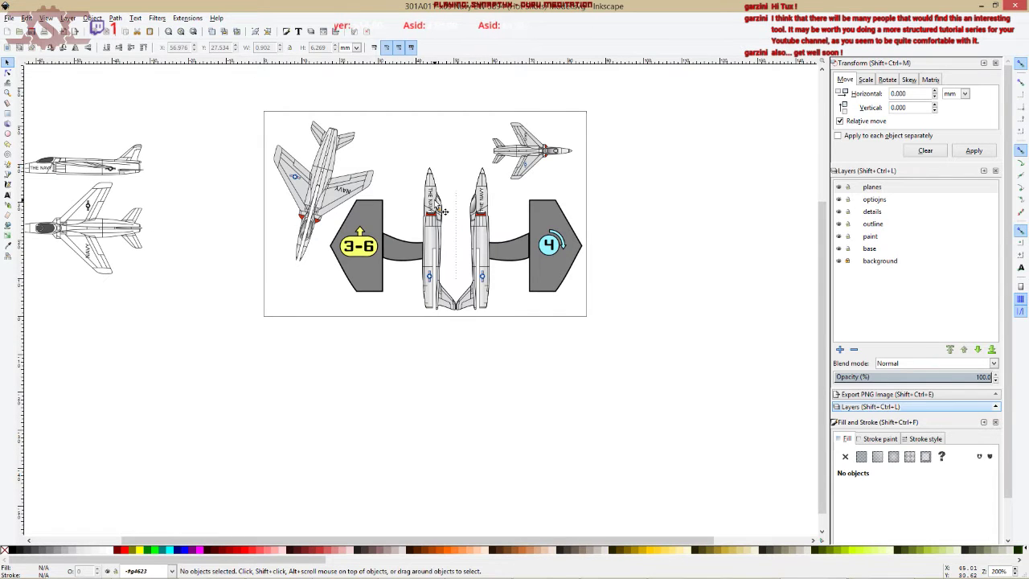
scroll(448, 216, up, 3)
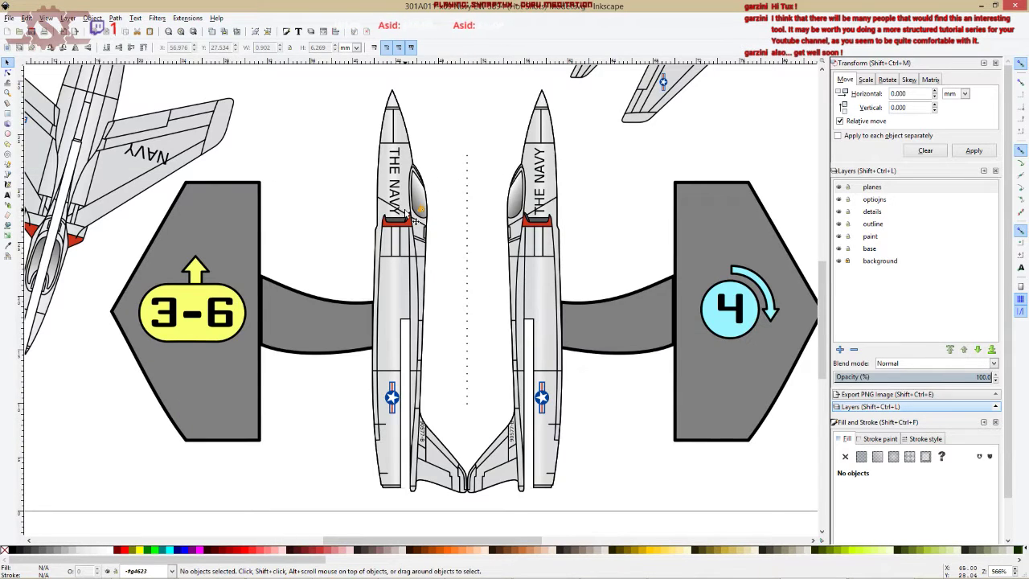
scroll(407, 215, up, 2)
scroll(456, 219, up, 2)
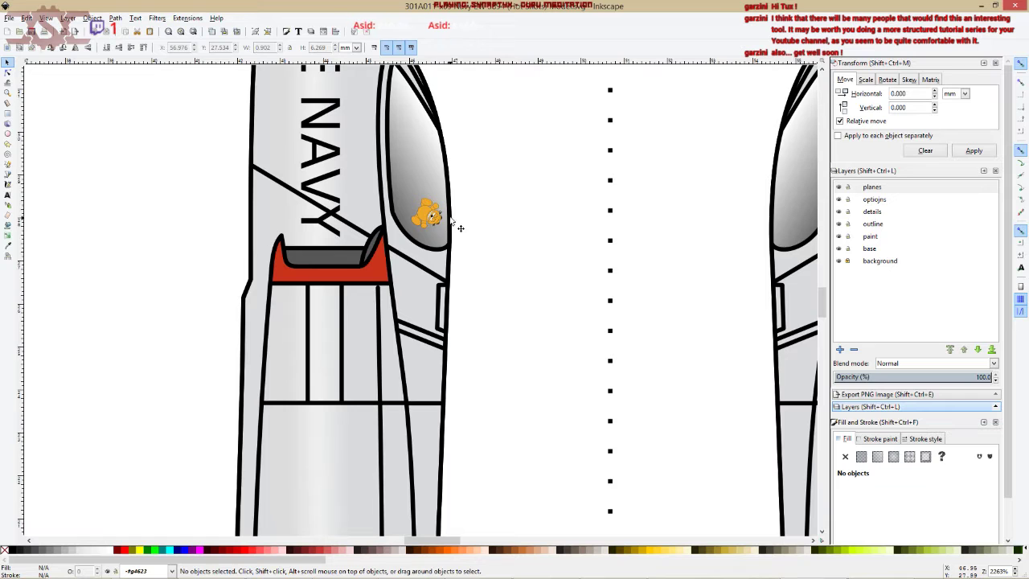
scroll(457, 191, up, 4)
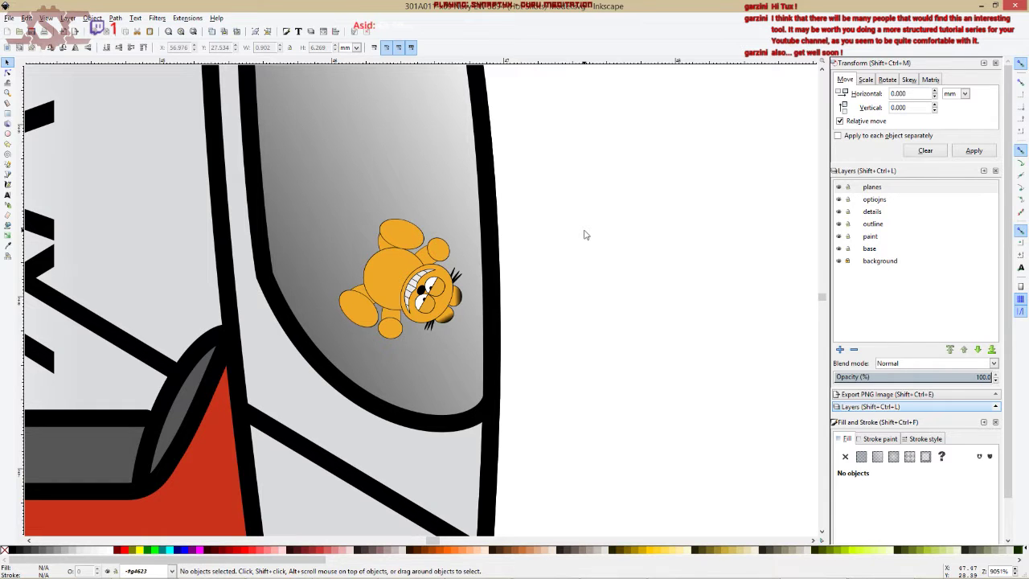
drag(567, 255, 622, 246)
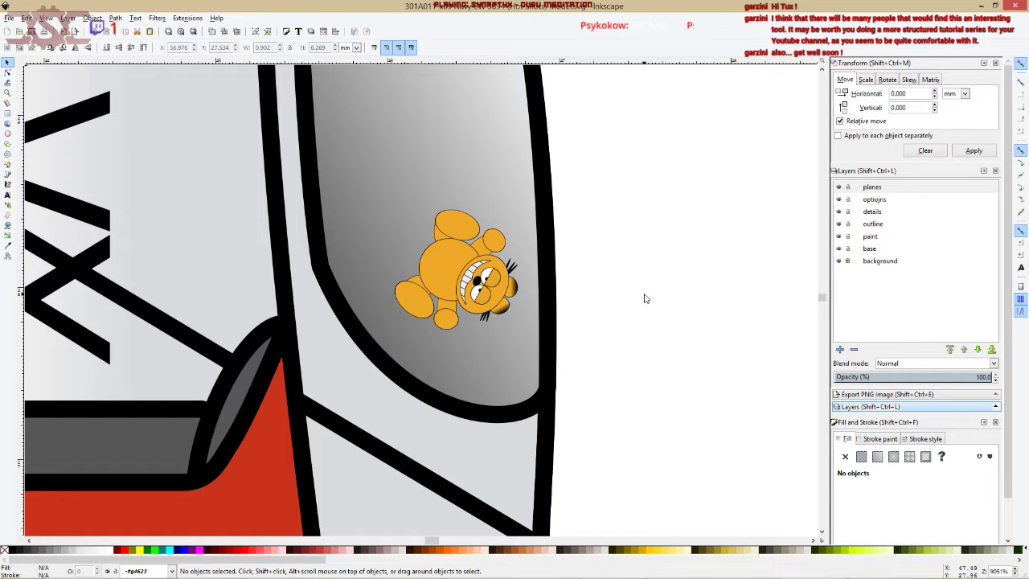
scroll(631, 312, down, 7)
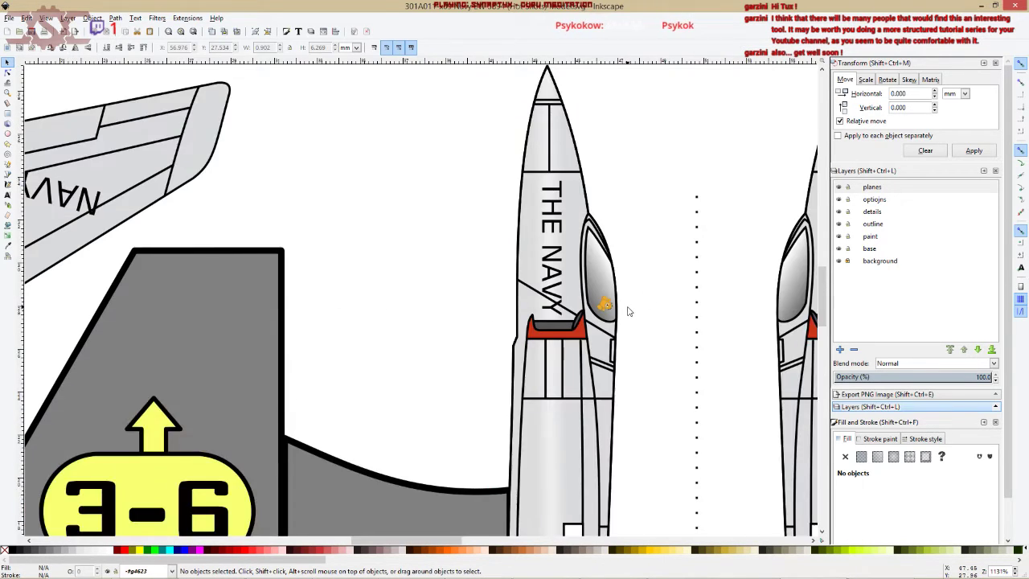
scroll(630, 308, down, 1)
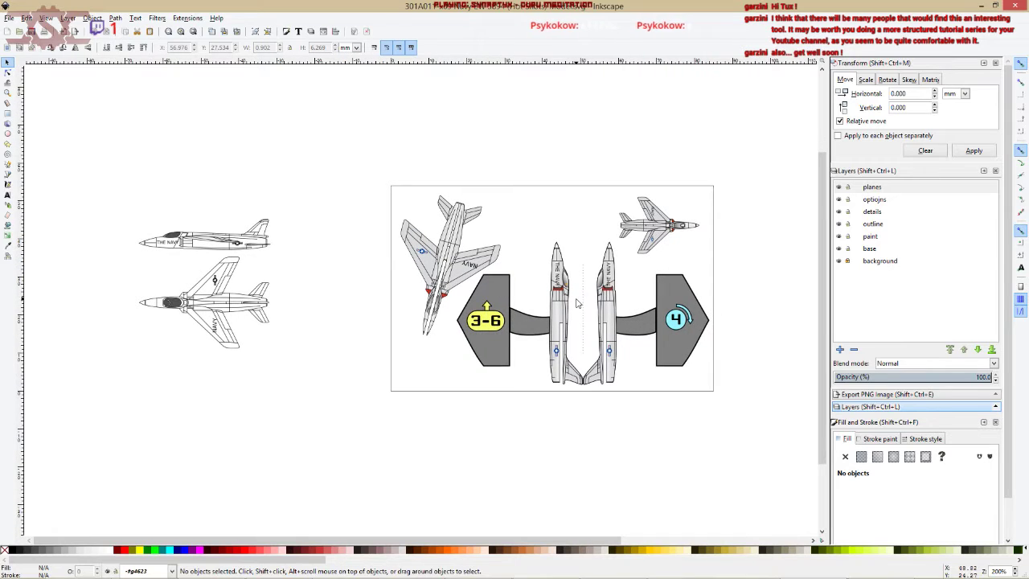
Open the 301A011-x09 Navy EW PDF from the X-Series folder in Foxit Reader, maximize it and examine the THE NAVY lettering up close.
mouse_move(346, 572)
click(467, 571)
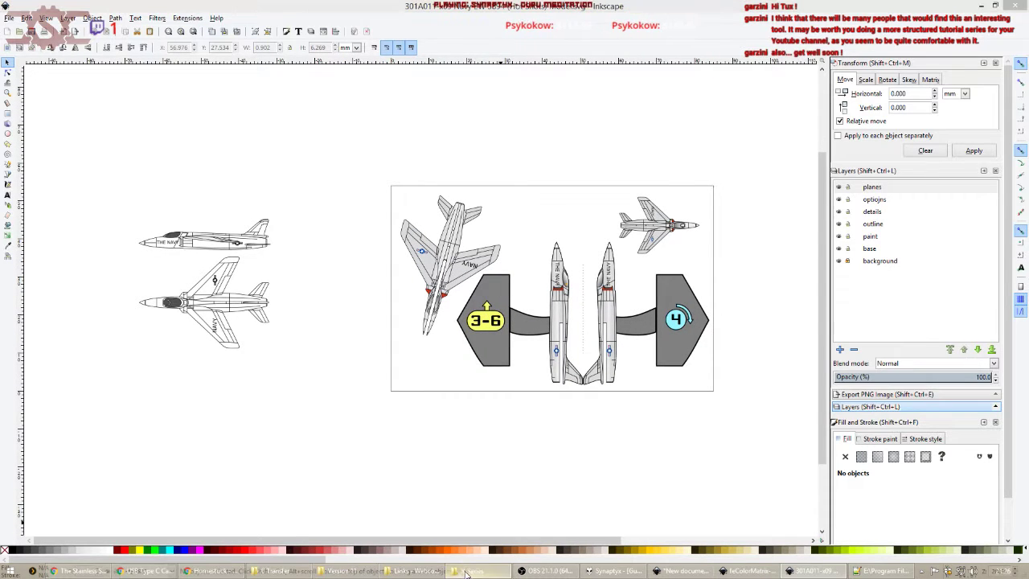
double_click(670, 266)
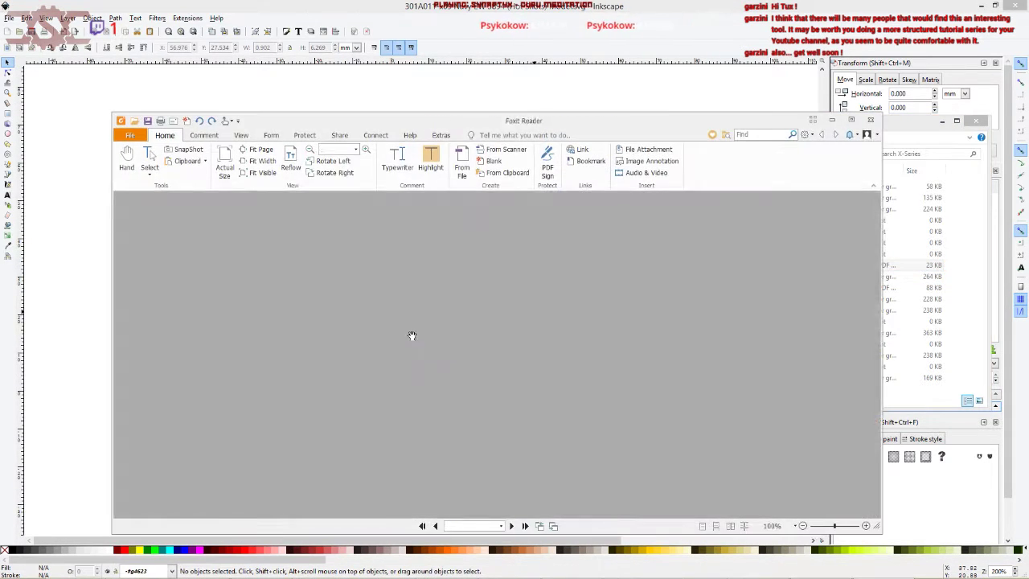
click(852, 120)
scroll(552, 253, down, 3)
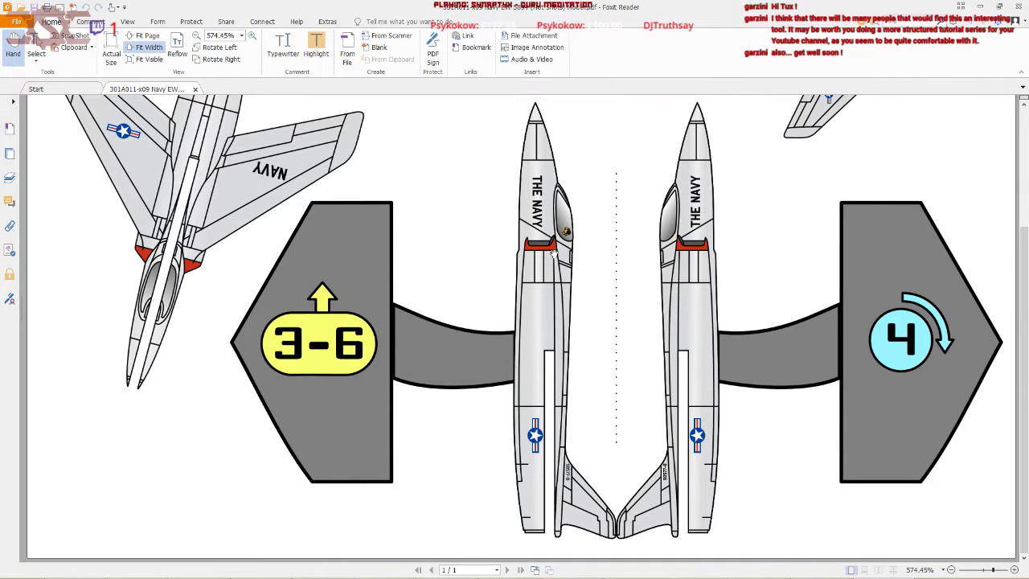
scroll(554, 254, up, 1)
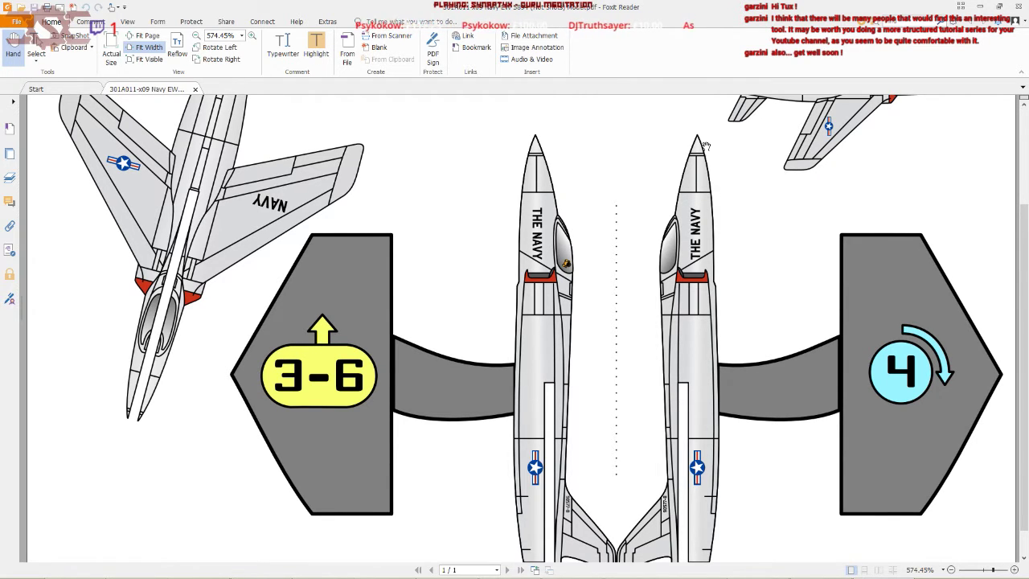
scroll(744, 189, up, 2)
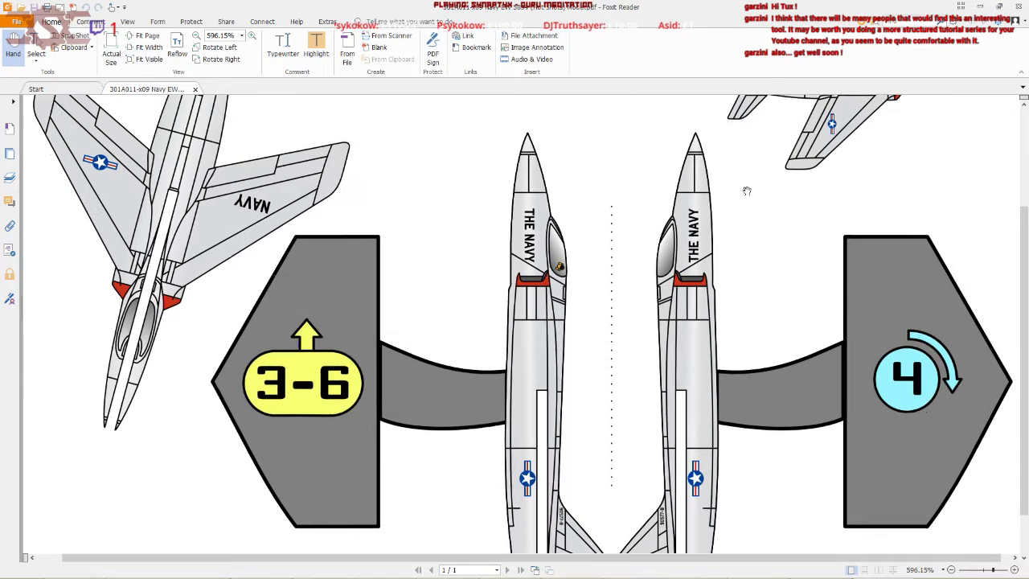
scroll(485, 308, down, 5)
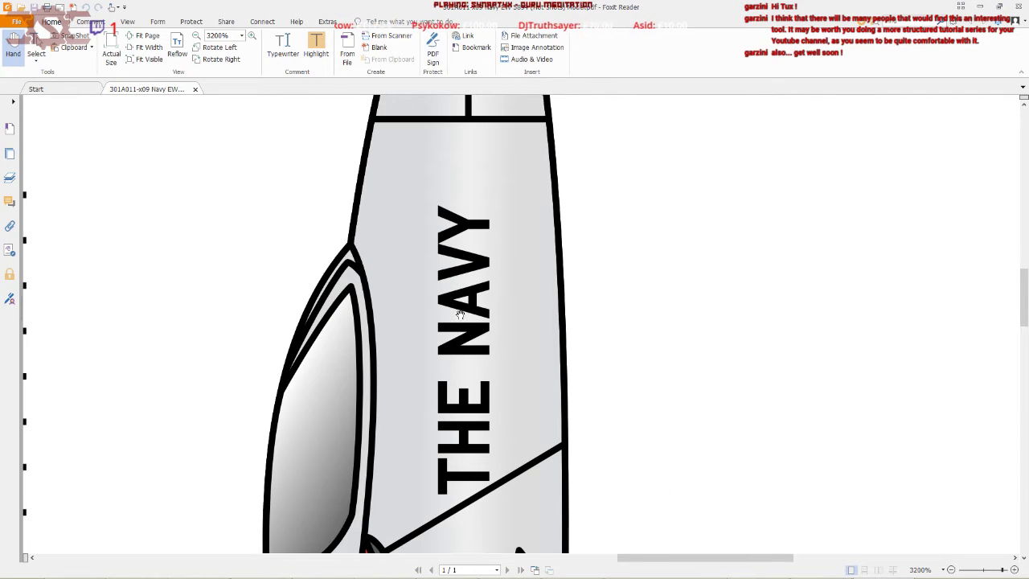
Examine the orange cat figure in the left fuselage half's cockpit canopy up close in the PDF.
drag(422, 303, 808, 245)
mouse_move(164, 251)
mouse_down()
mouse_move(230, 308)
mouse_move(560, 230)
mouse_up()
scroll(541, 266, up, 3)
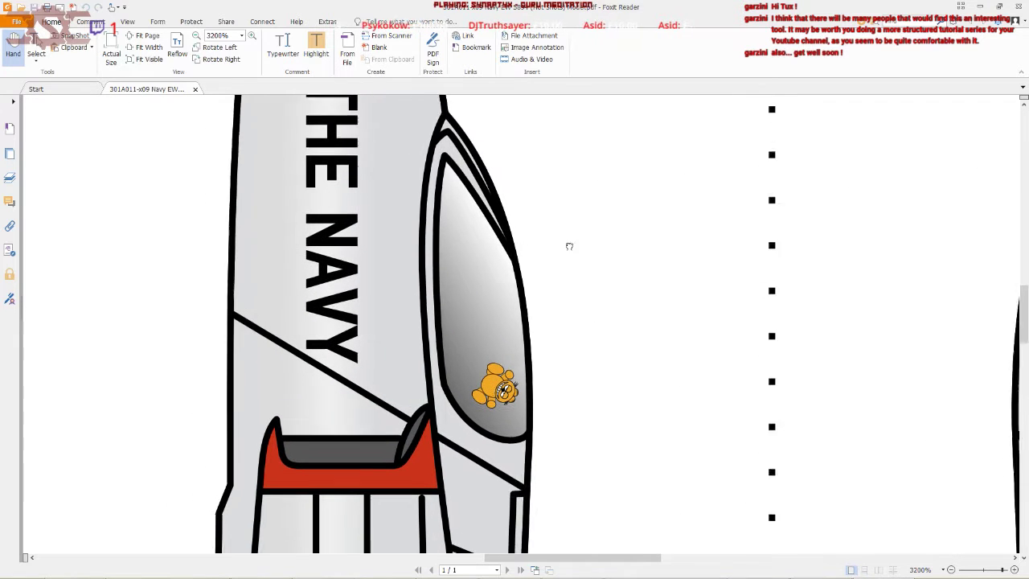
scroll(568, 243, down, 2)
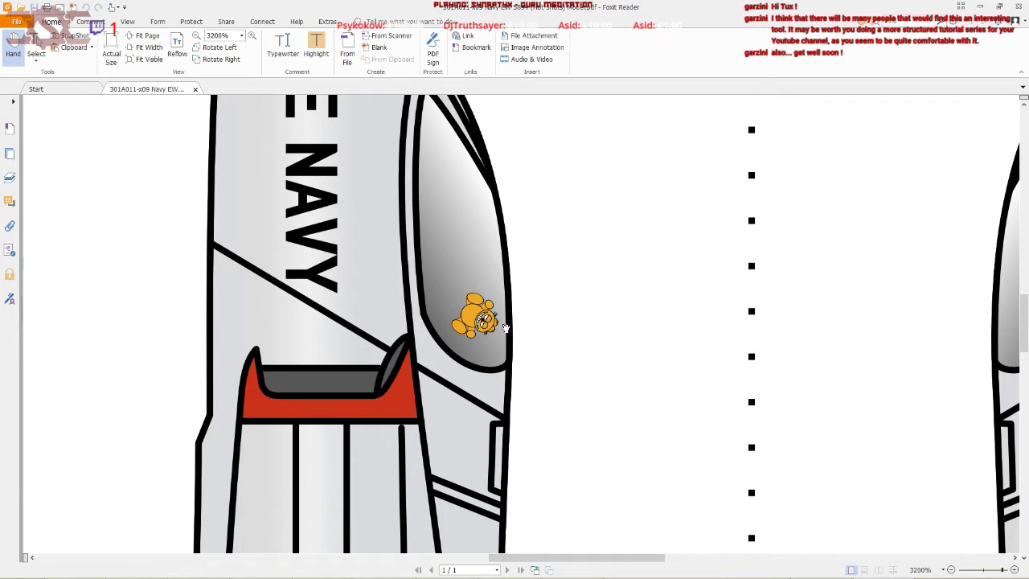
ctrl+scroll(476, 326, up, 1)
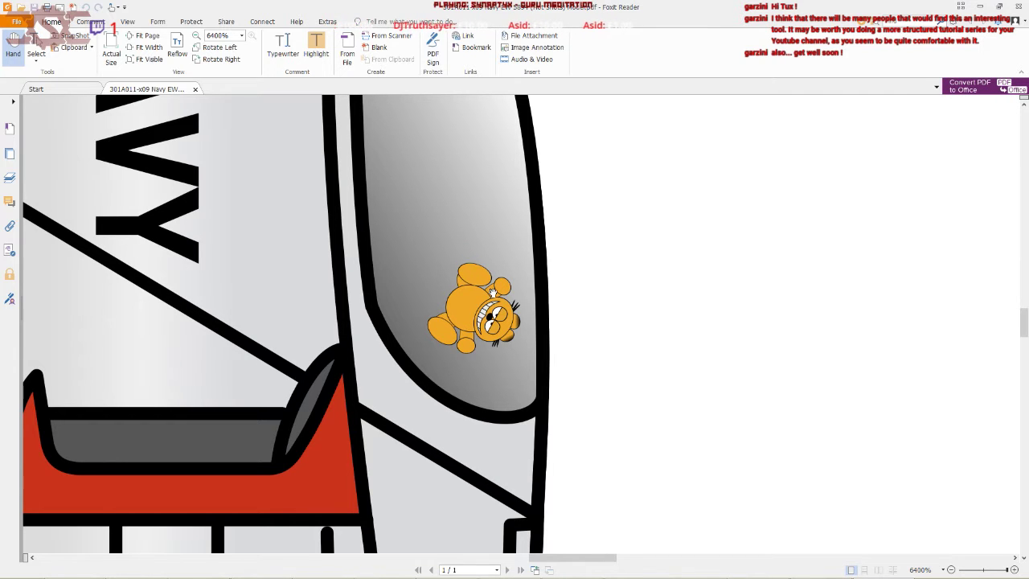
Examine the PDF's whole page at several sizes, from the enlarged fuselage halves down to 150%.
ctrl+scroll(504, 304, down, 5)
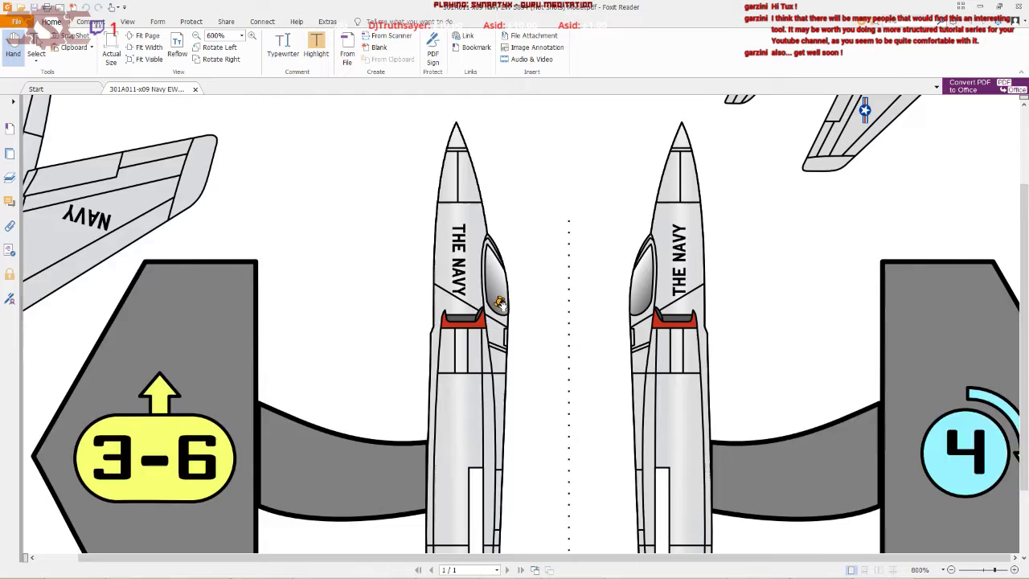
scroll(576, 333, down, 3)
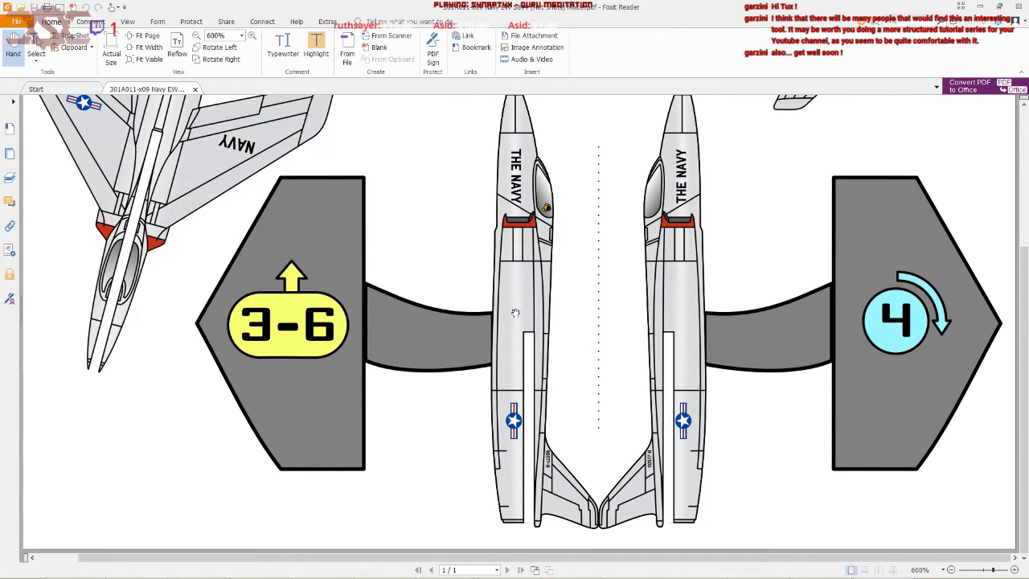
ctrl+scroll(516, 313, down, 2)
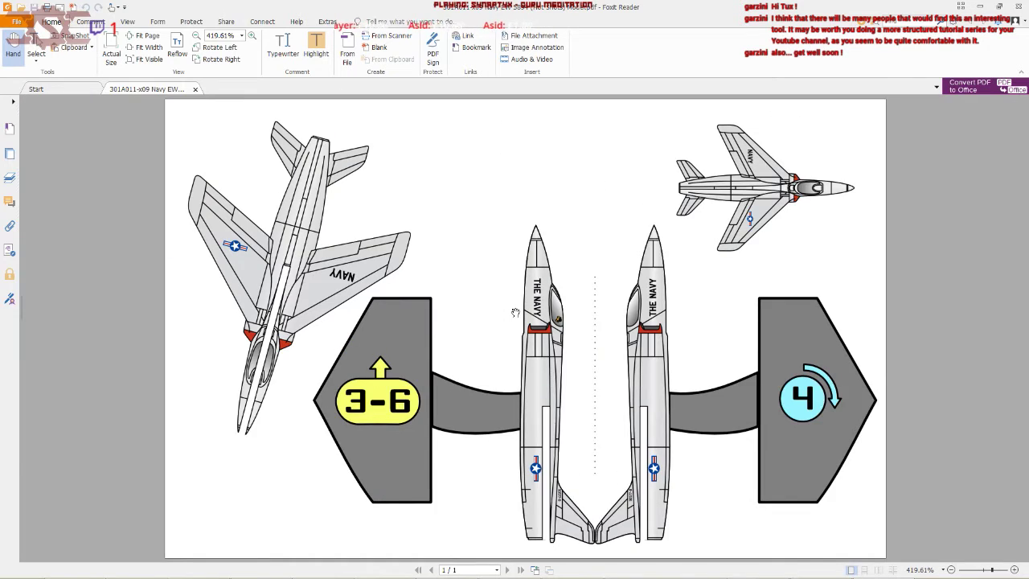
ctrl+scroll(515, 312, down, 1)
scroll(515, 313, down, 1)
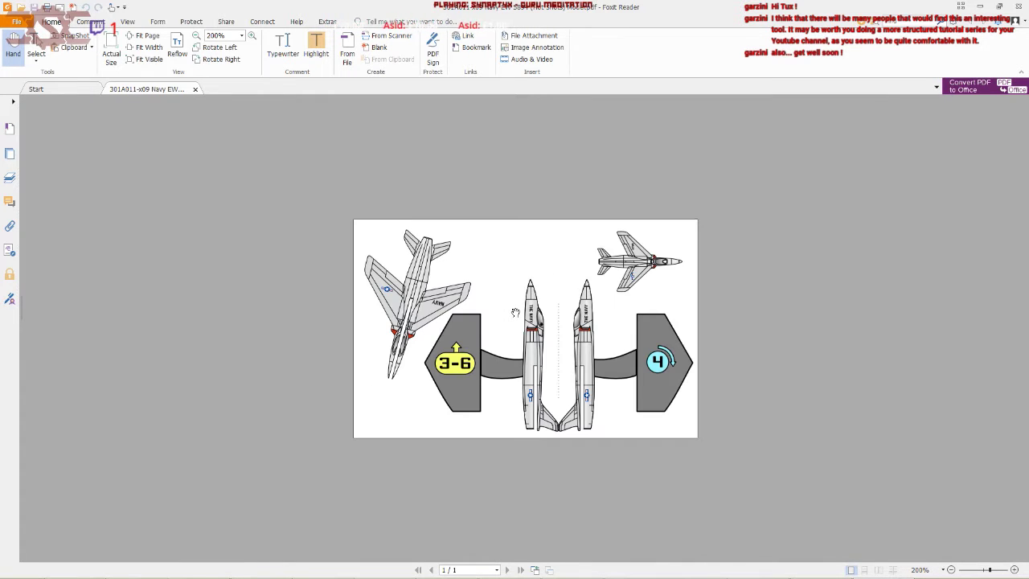
scroll(515, 313, down, 1)
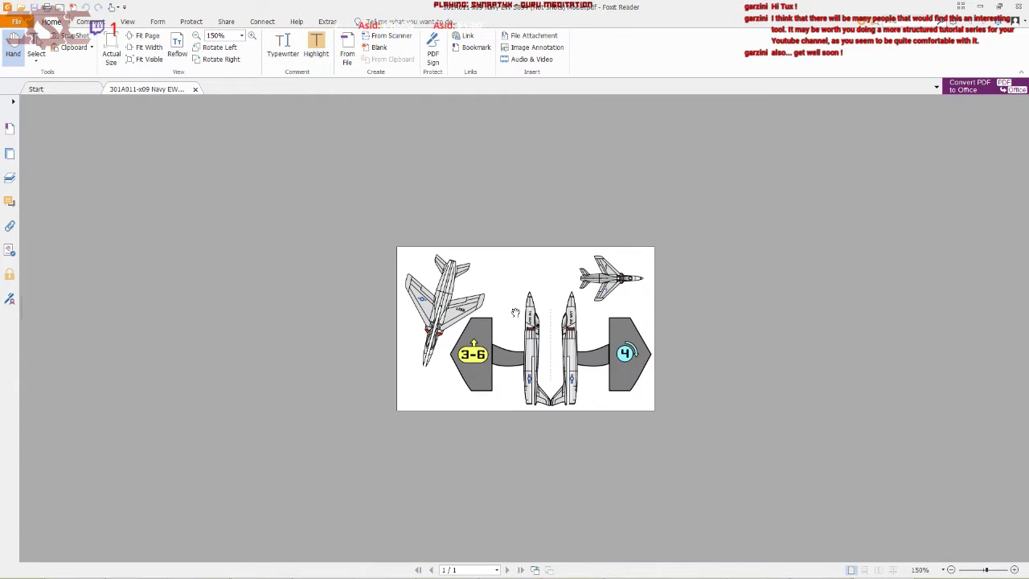
scroll(539, 330, up, 3)
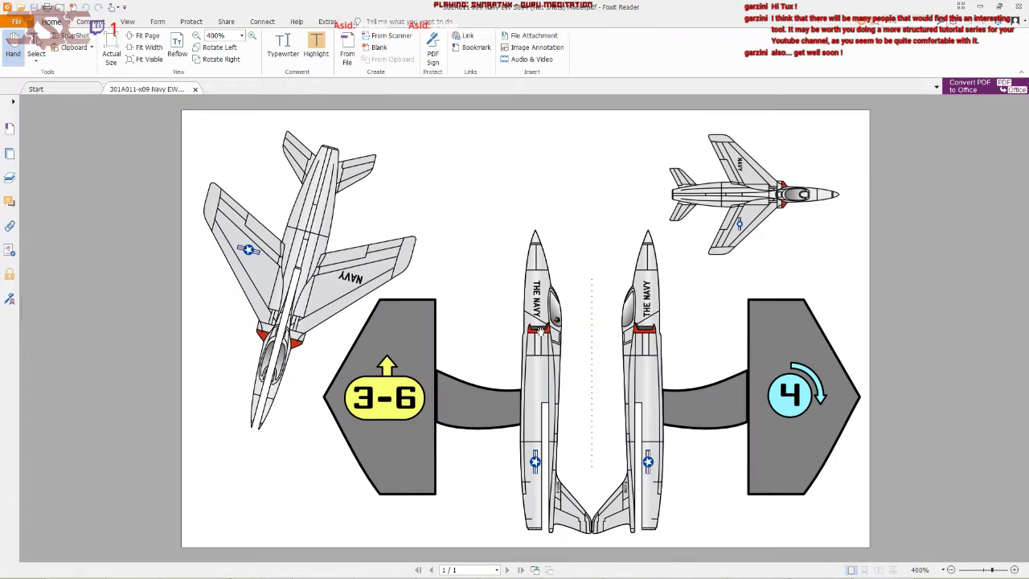
scroll(539, 330, down, 1)
Preview the PDF's print layout with scaling set to None and to Fit to printer margins, and leave without printing.
click(16, 22)
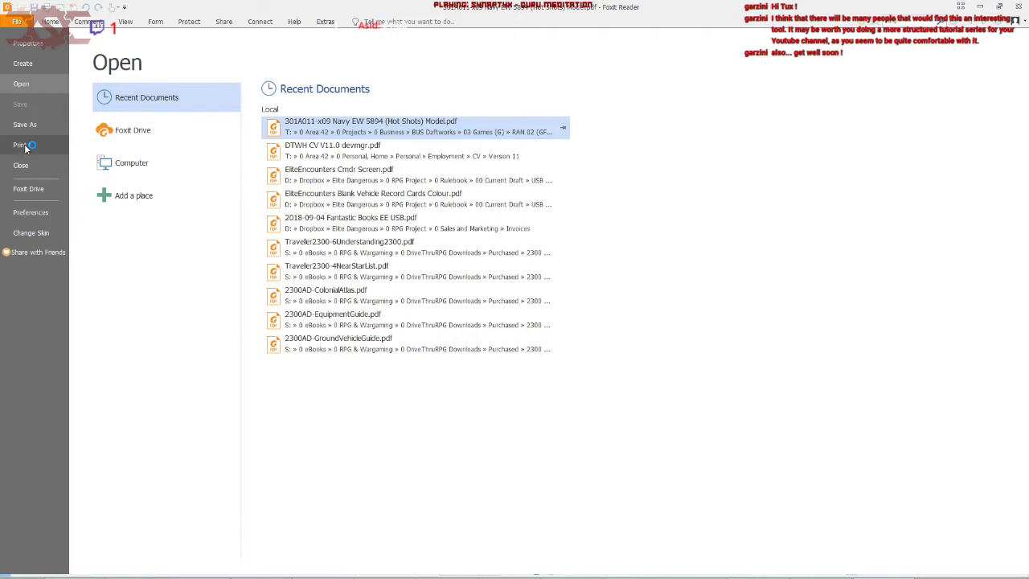
click(21, 145)
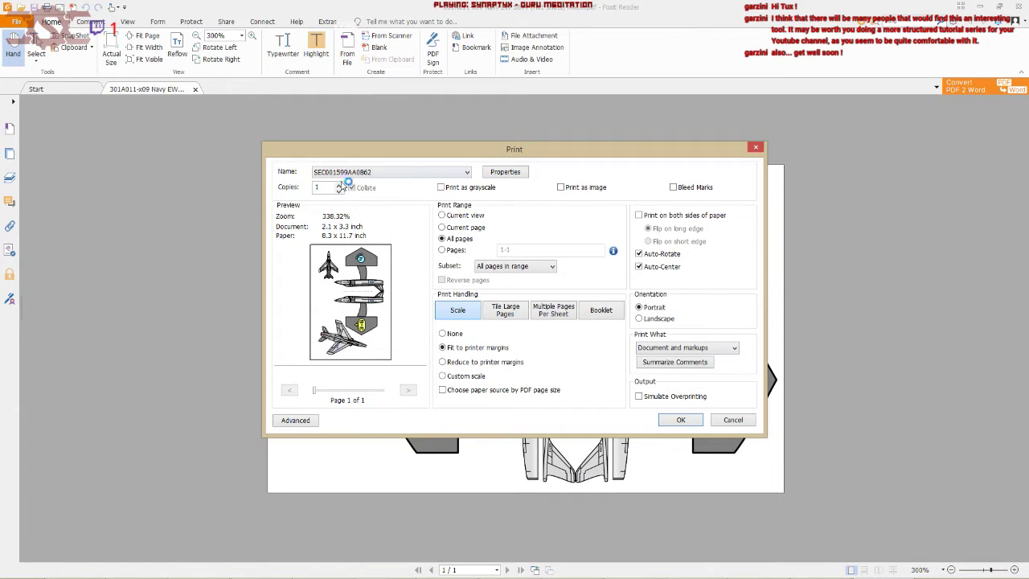
click(444, 335)
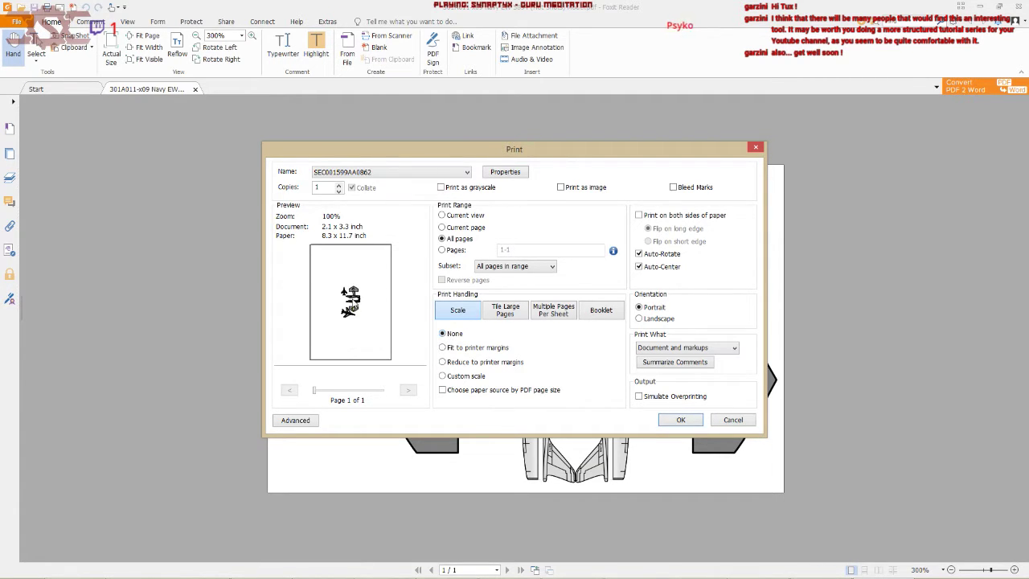
click(442, 348)
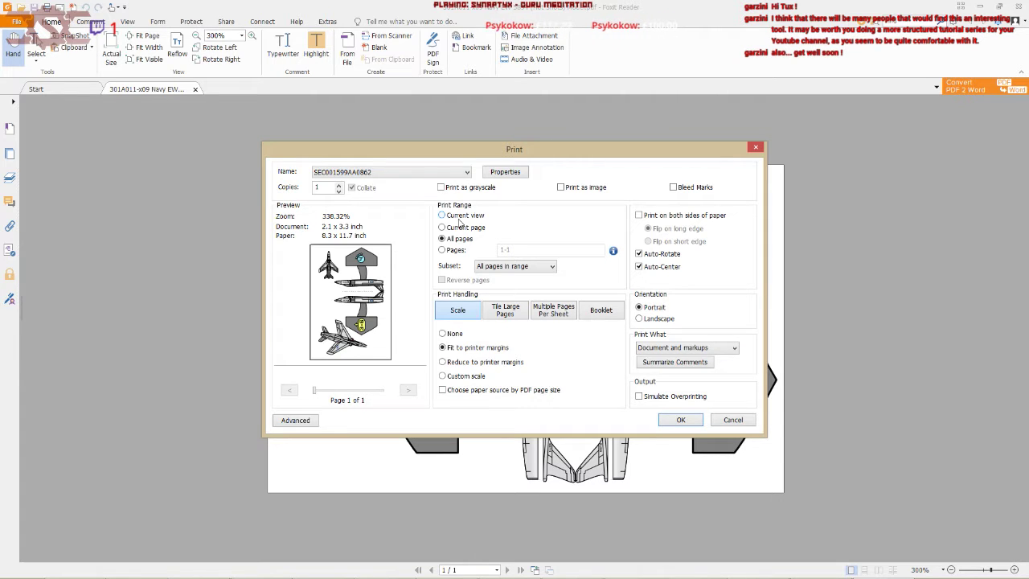
click(732, 420)
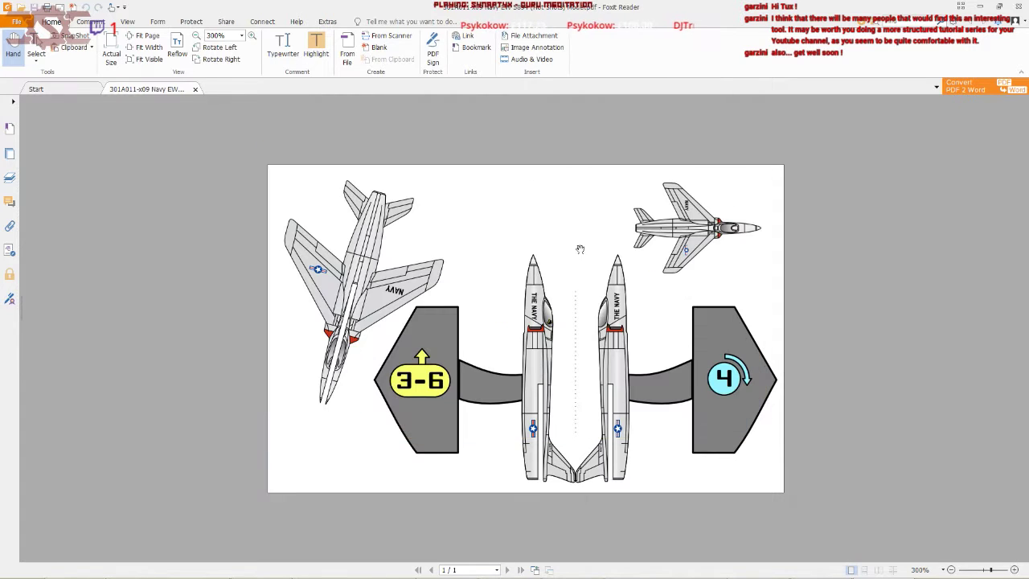
Close the PDF in Foxit Reader and bring the Navy paper plane drawing forward in Inkscape.
click(1018, 7)
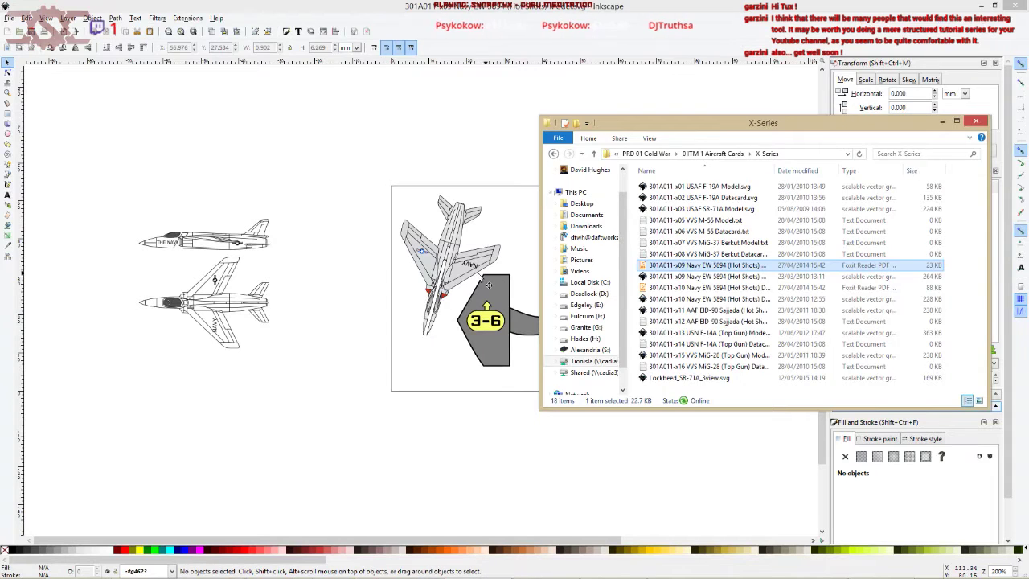
click(347, 294)
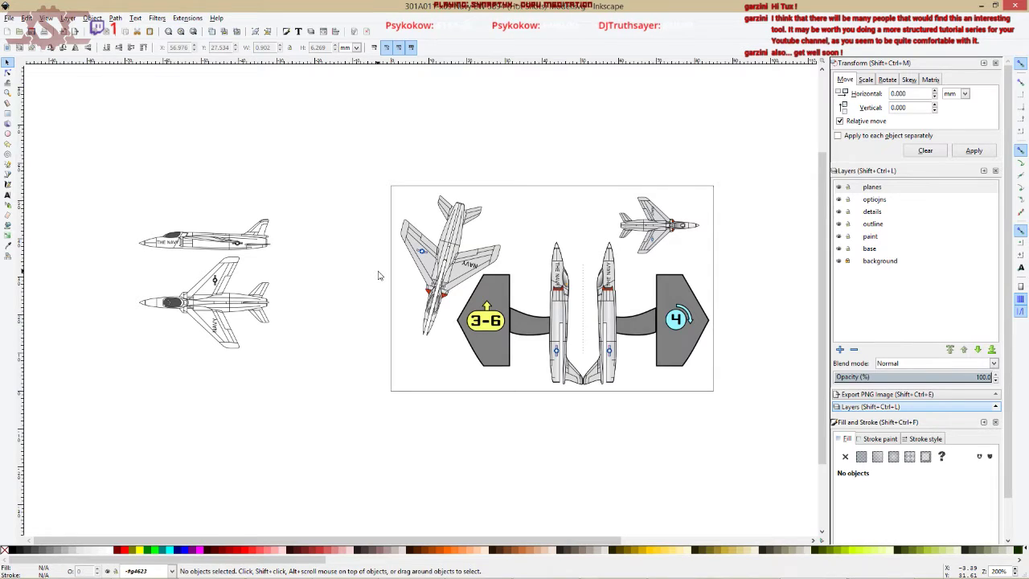
Switch to OBS and toggle the visibility of the Inkscape source in the Gaming Stream Layout scene.
key(alt+Tab)
click(402, 265)
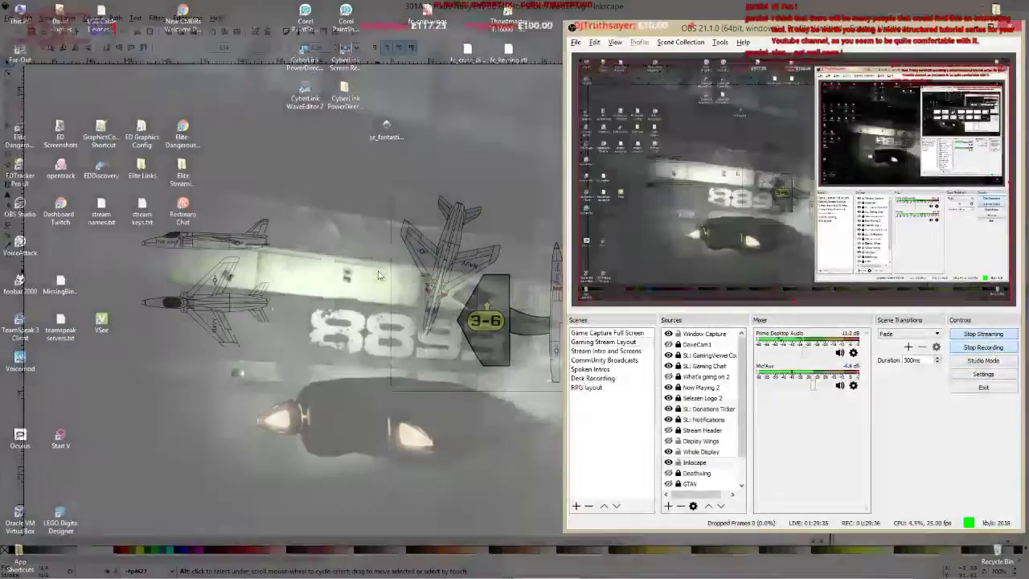
click(672, 464)
click(668, 463)
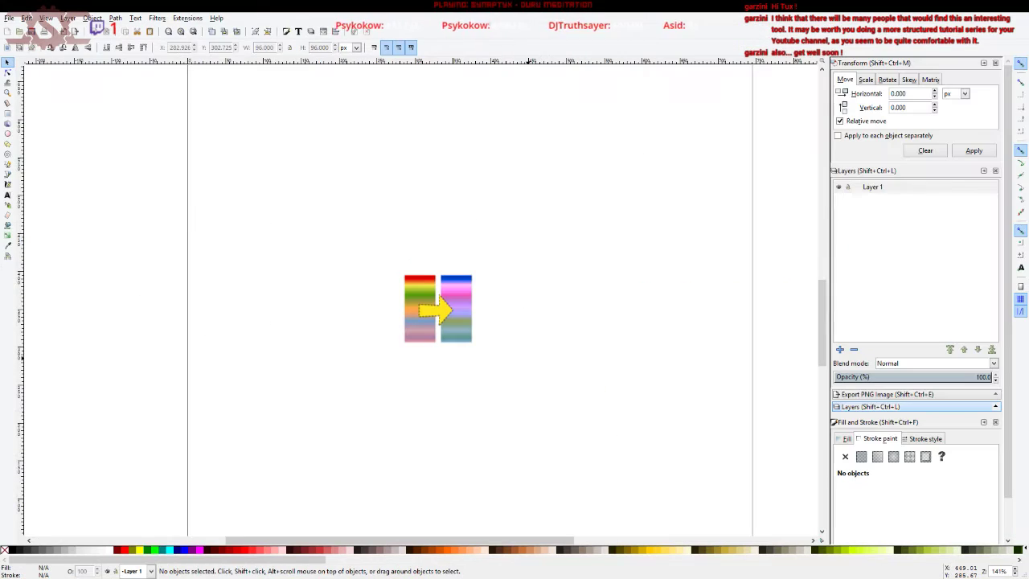